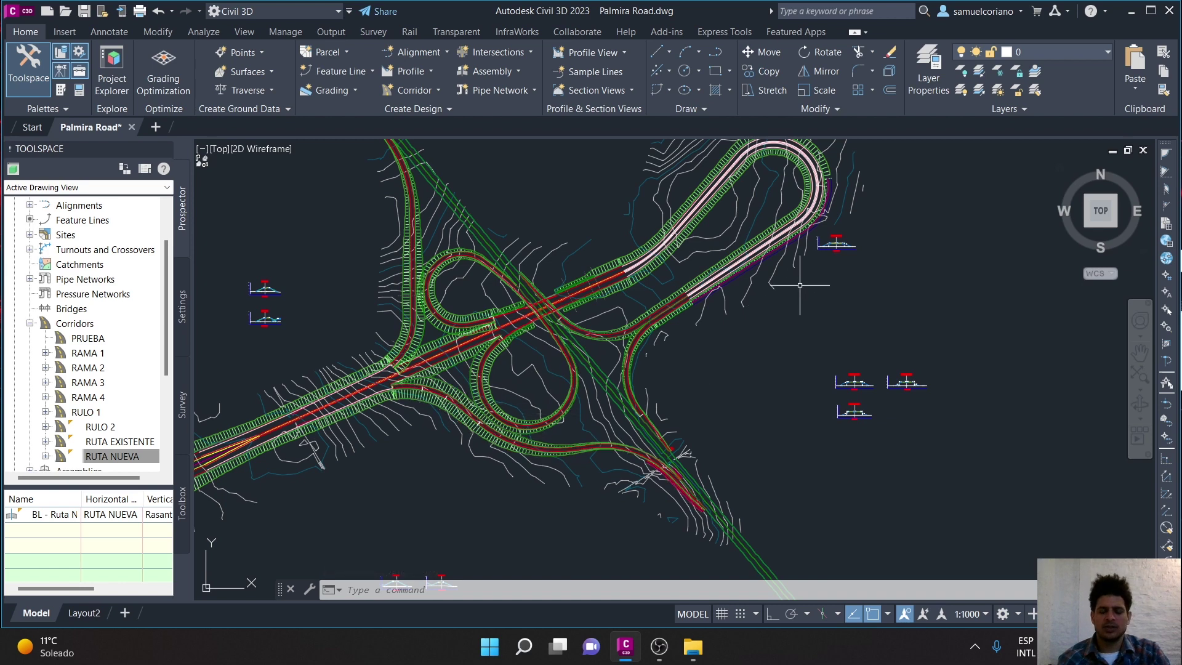
Select the RAMA 3 corridor, inspect its start, then deselect it.
scroll(365, 378, up, 5)
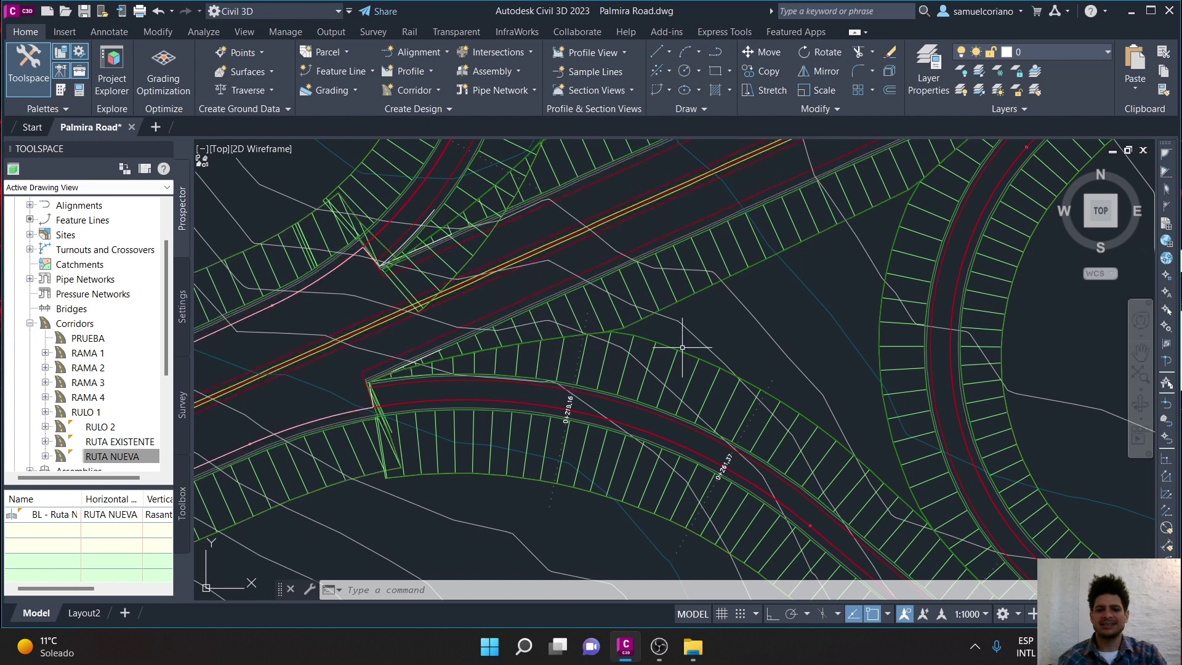
click(714, 351)
mouse_move(825, 354)
middle_down()
mouse_move(523, 239)
mouse_move(501, 263)
middle_up()
scroll(528, 285, down, 3)
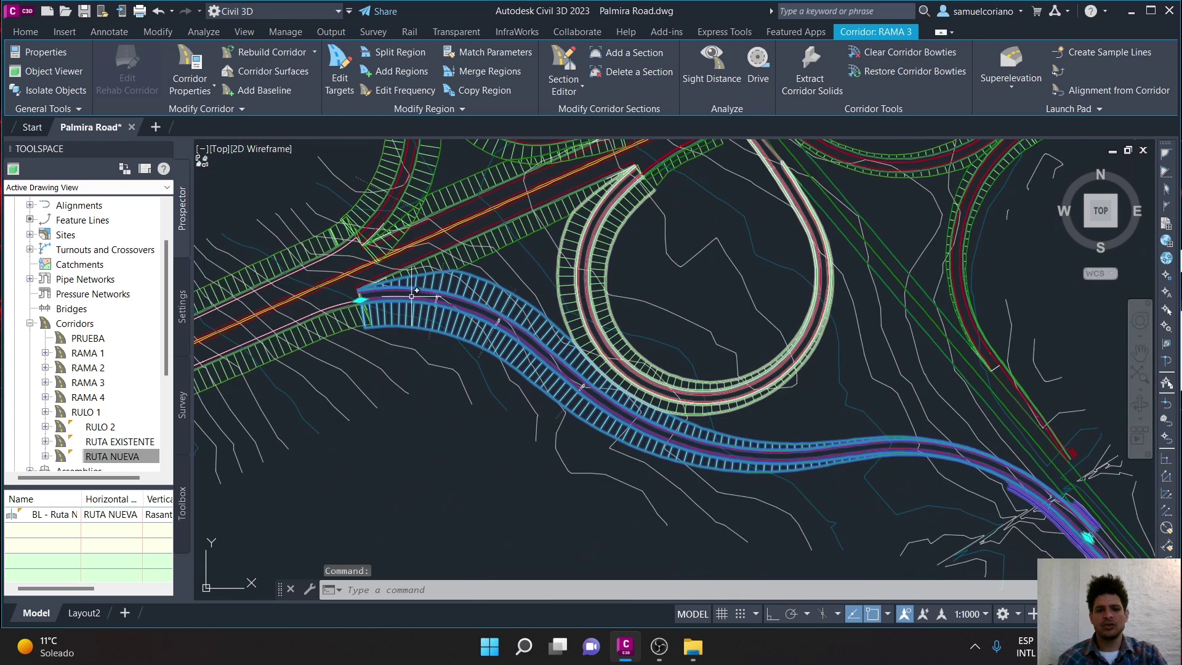
scroll(408, 278, up, 2)
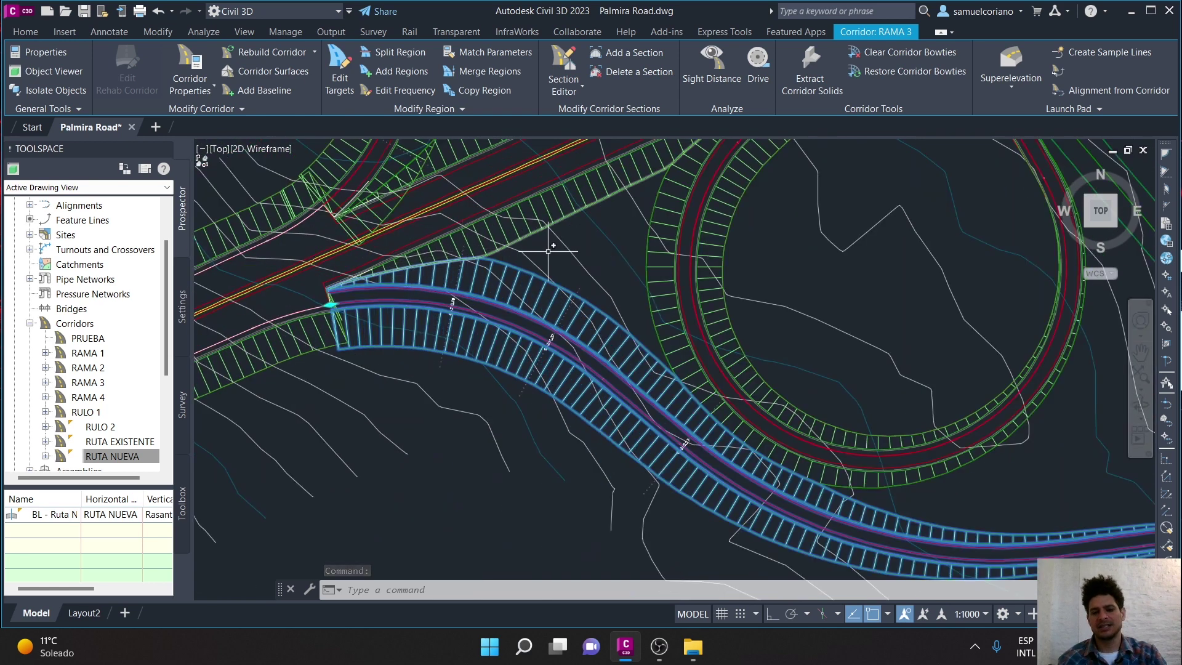
scroll(612, 297, down, 3)
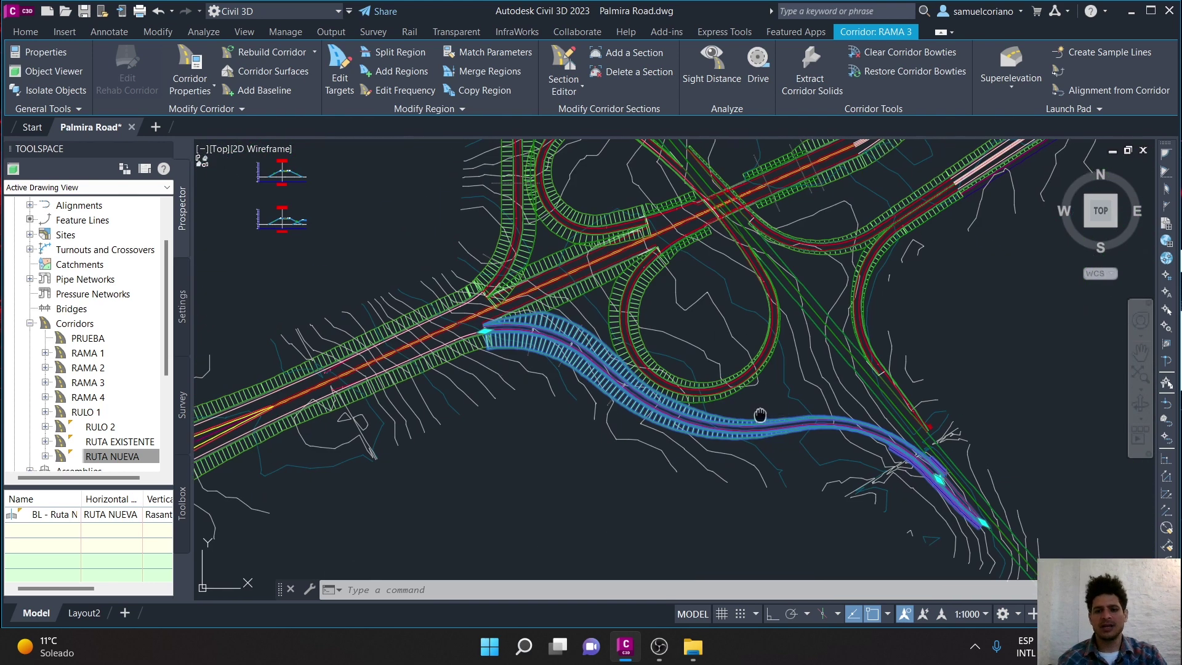
scroll(537, 321, up, 1)
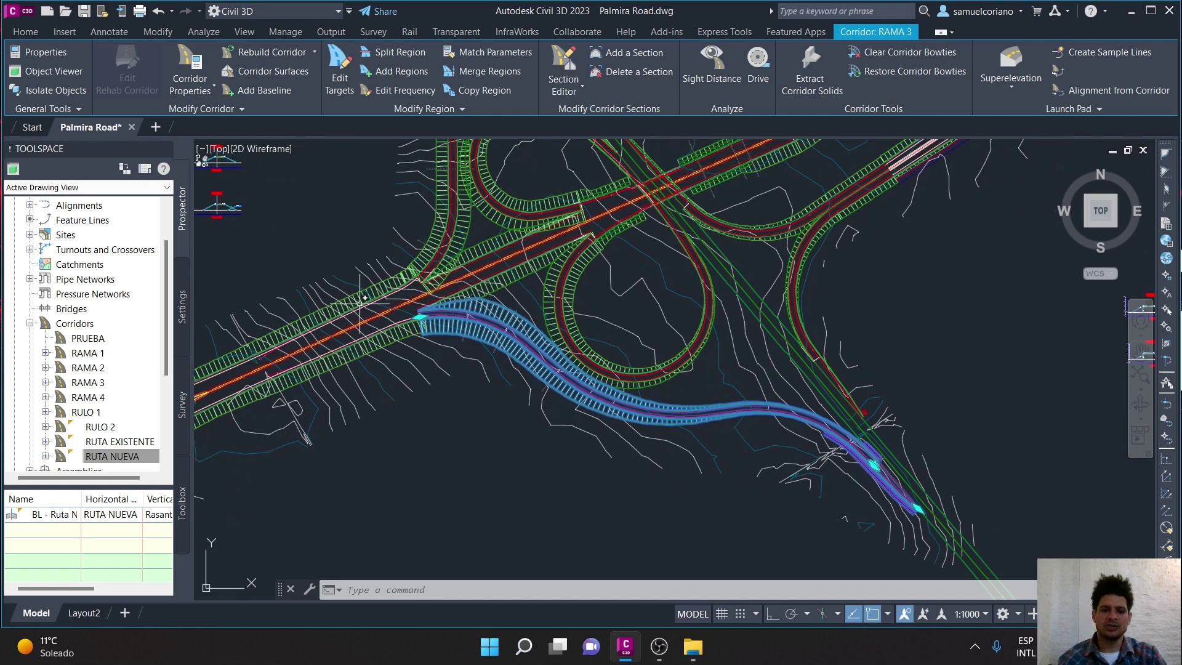
scroll(923, 458, up, 3)
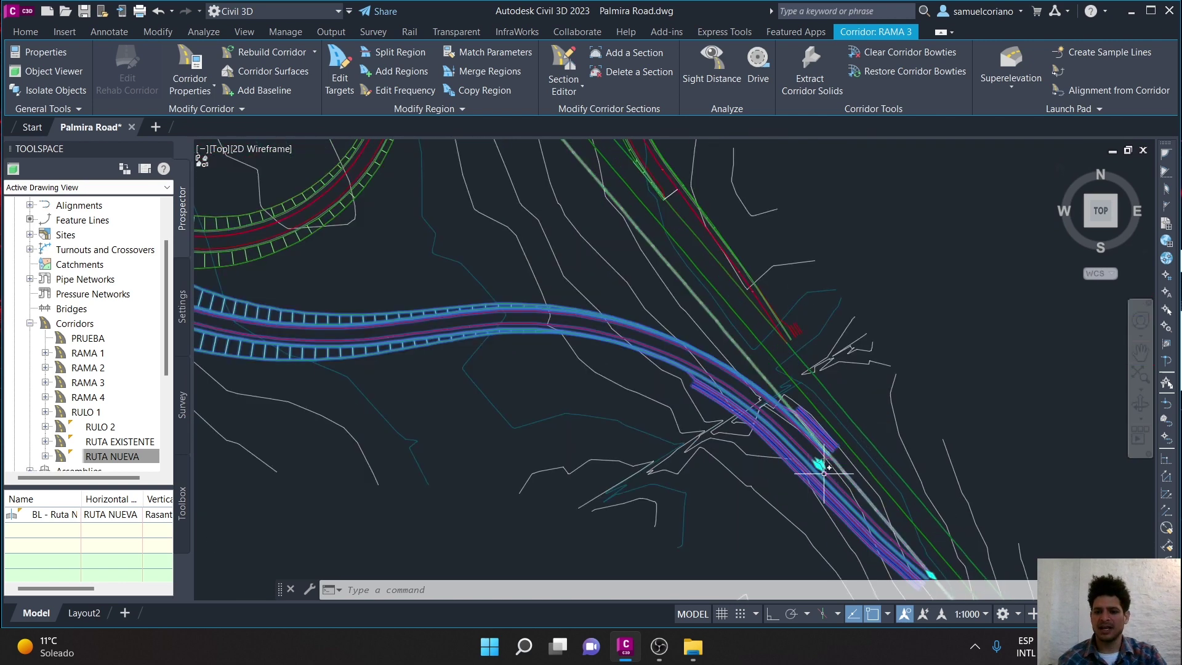
scroll(926, 443, down, 3)
scroll(345, 259, up, 2)
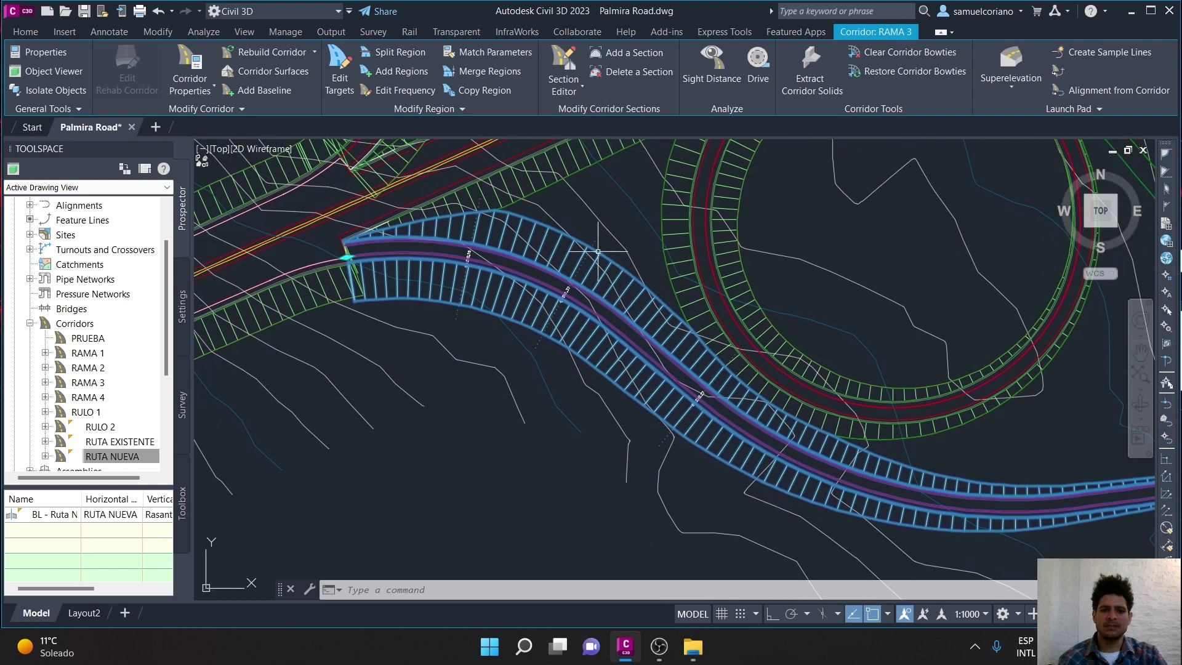
scroll(308, 354, up, 1)
key(Escape)
key(Escape)
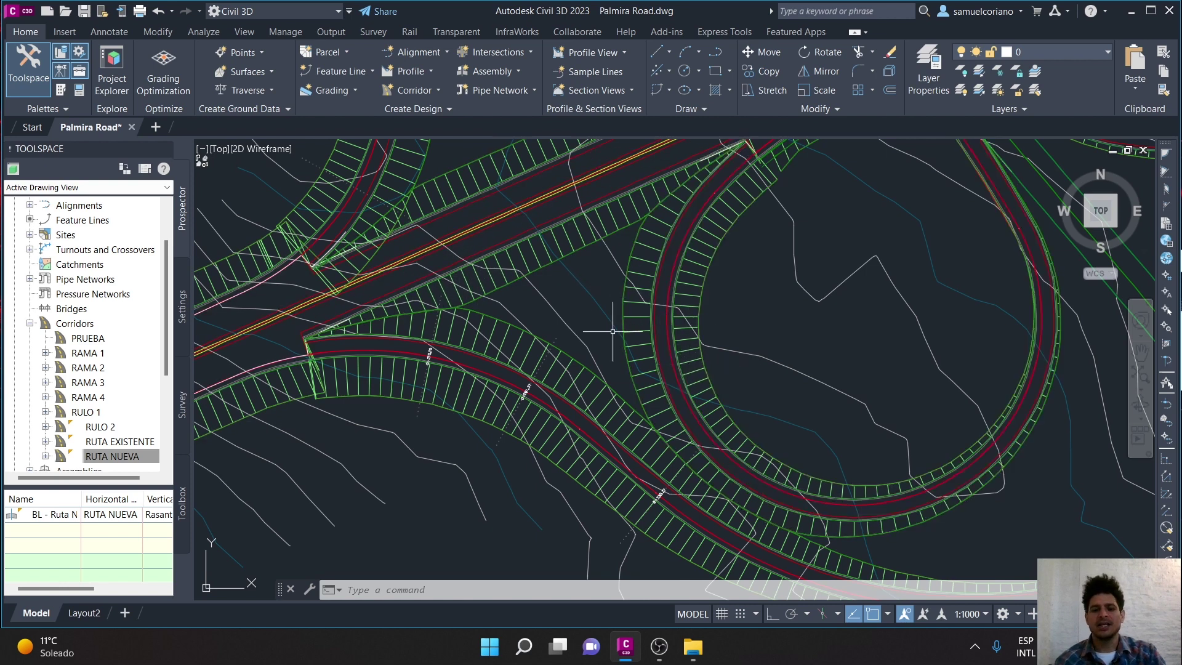
mouse_move(607, 346)
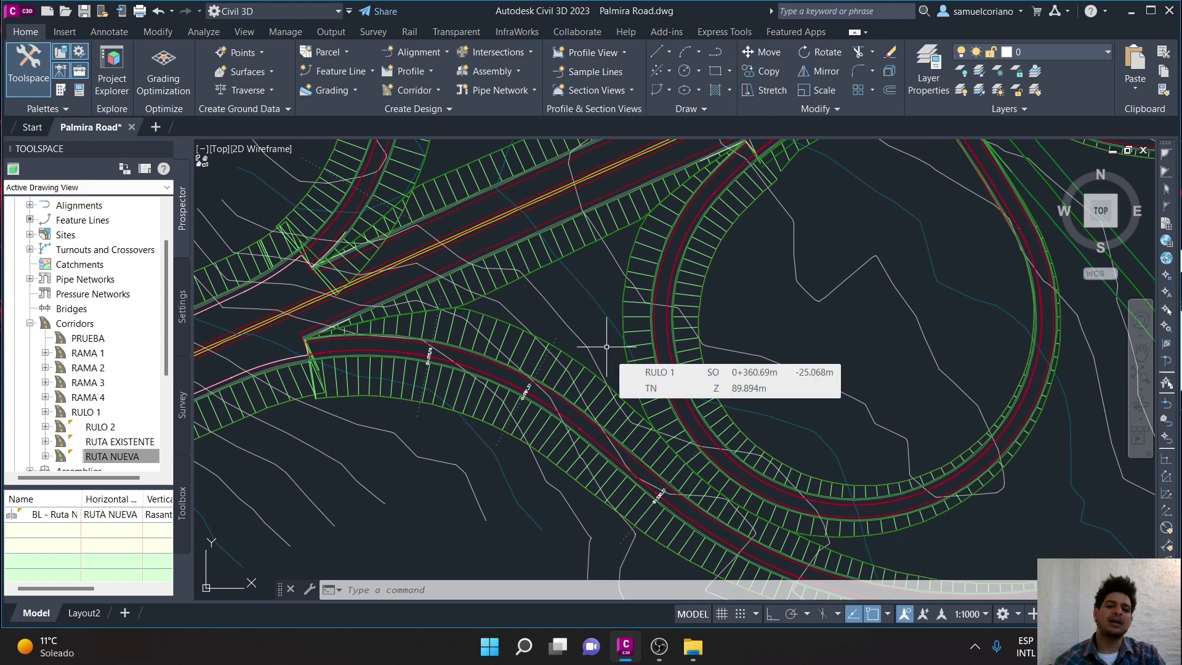
Bring the three cross-section views into view.
scroll(628, 406, down, 4)
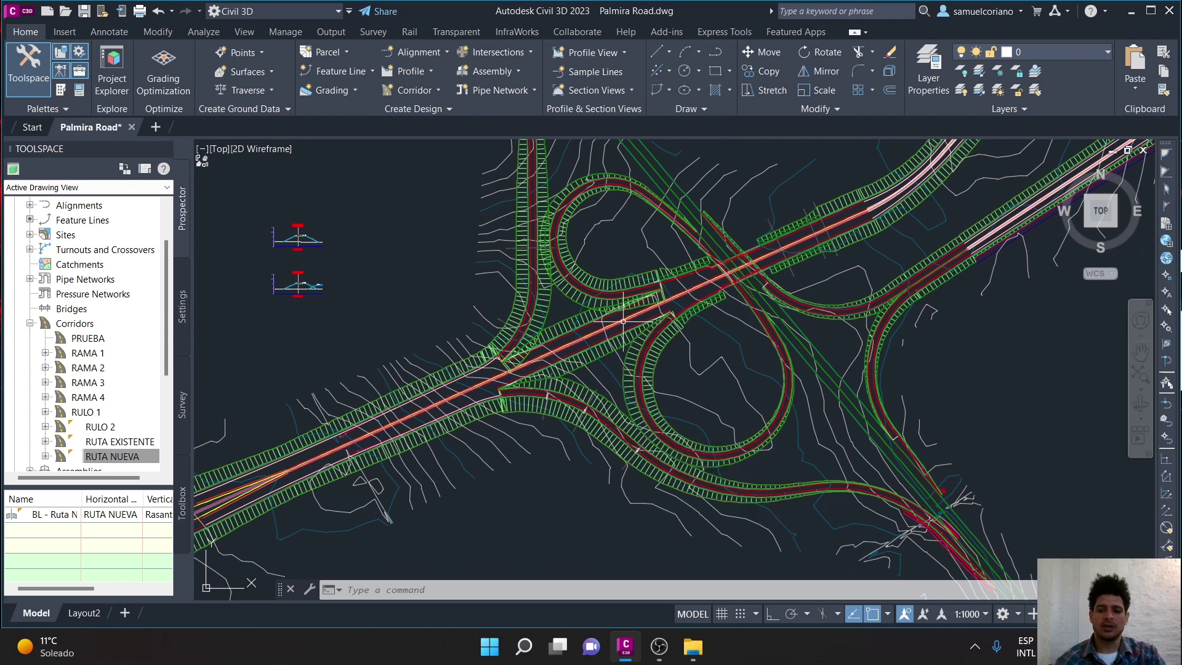
scroll(568, 279, up, 5)
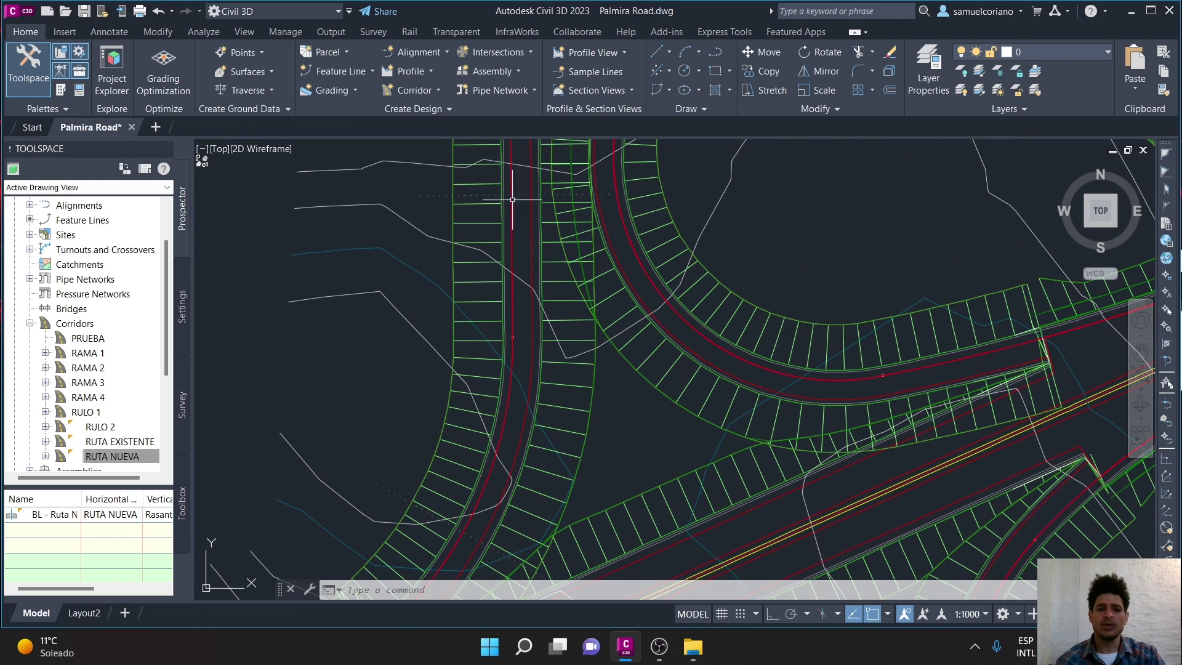
scroll(513, 199, down, 5)
scroll(512, 200, down, 3)
scroll(492, 308, up, 8)
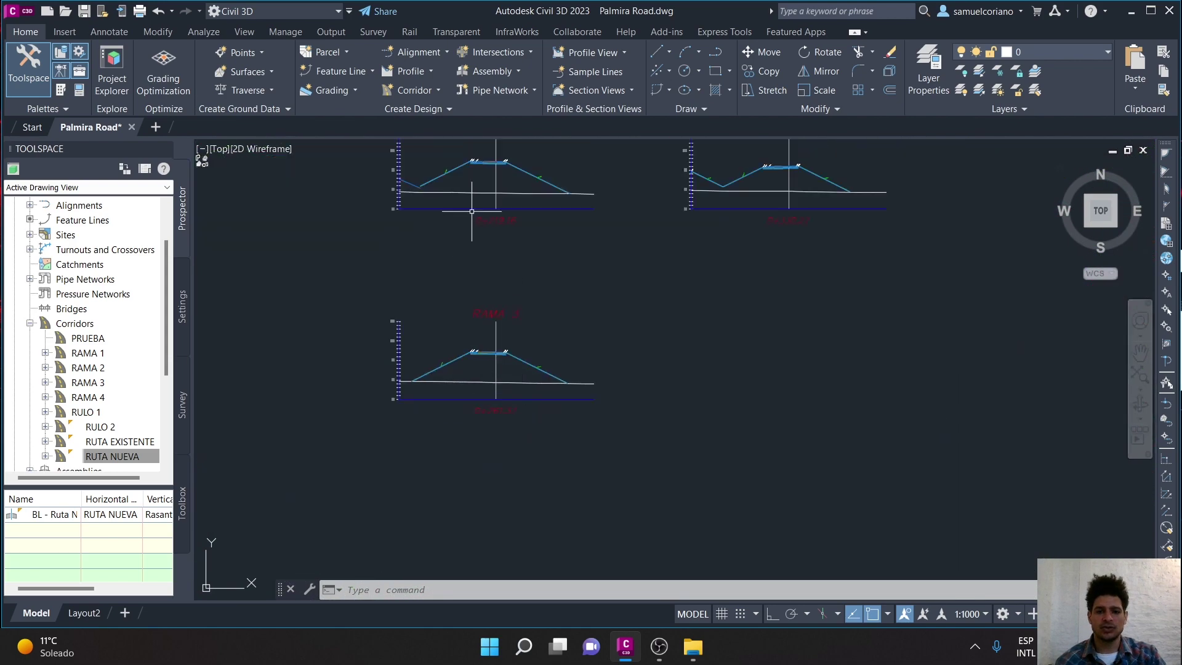
middle_drag(472, 212, 469, 281)
scroll(349, 259, up, 8)
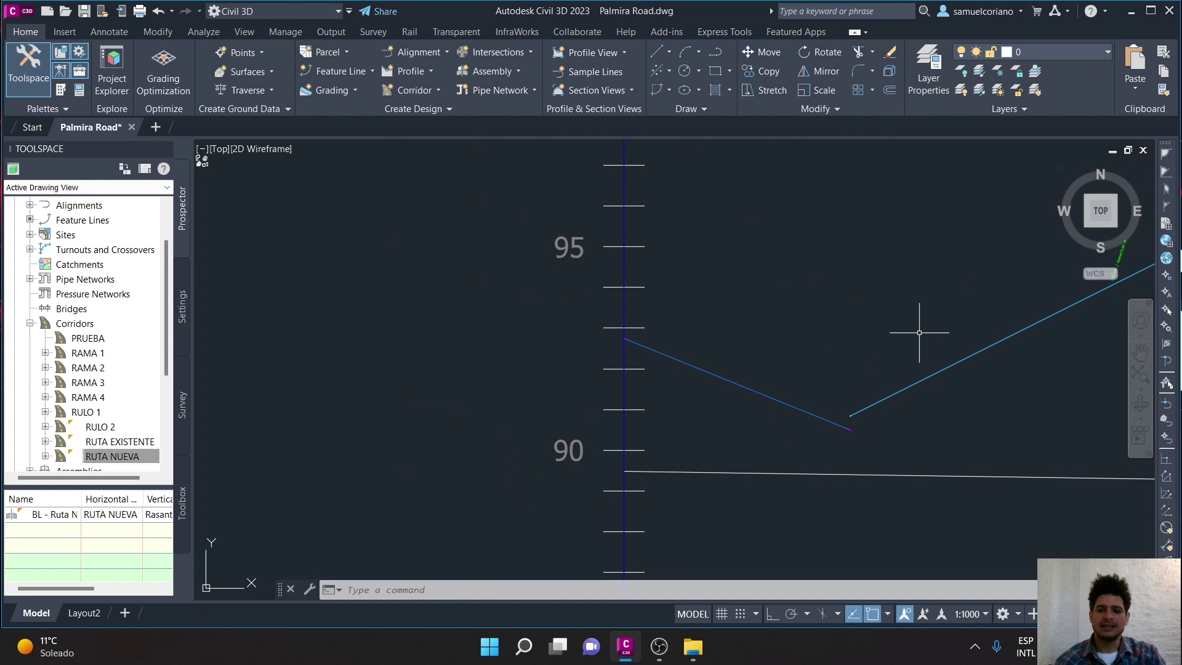
scroll(692, 308, down, 2)
scroll(681, 292, down, 4)
middle_drag(933, 292, 595, 283)
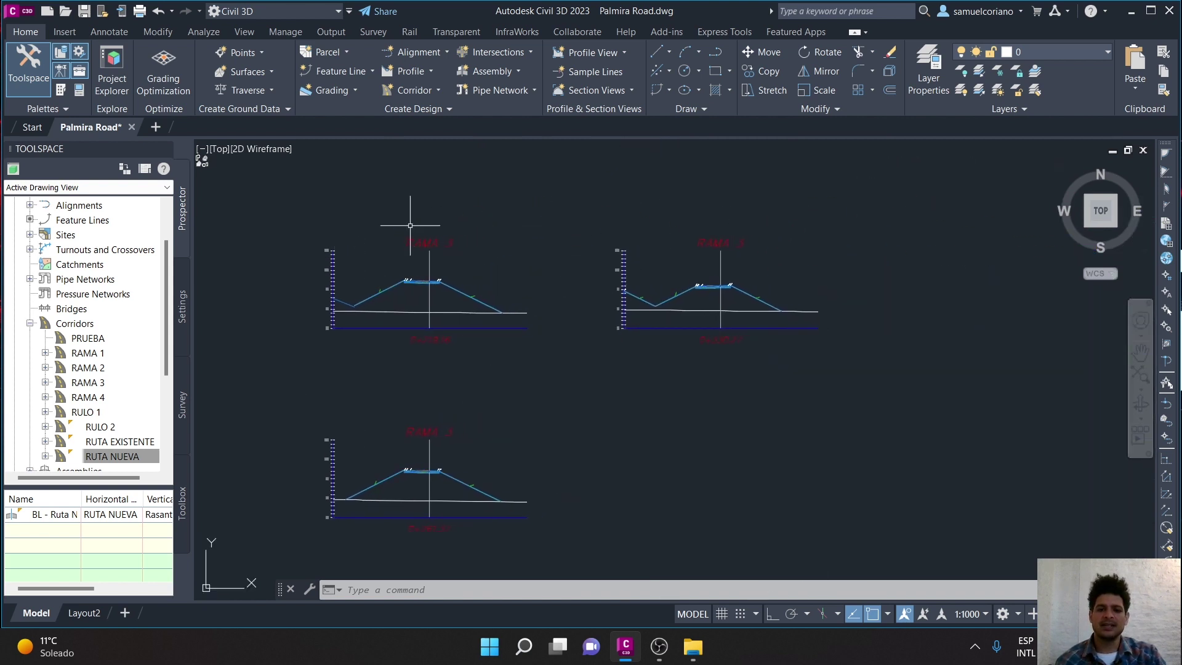
mouse_move(498, 272)
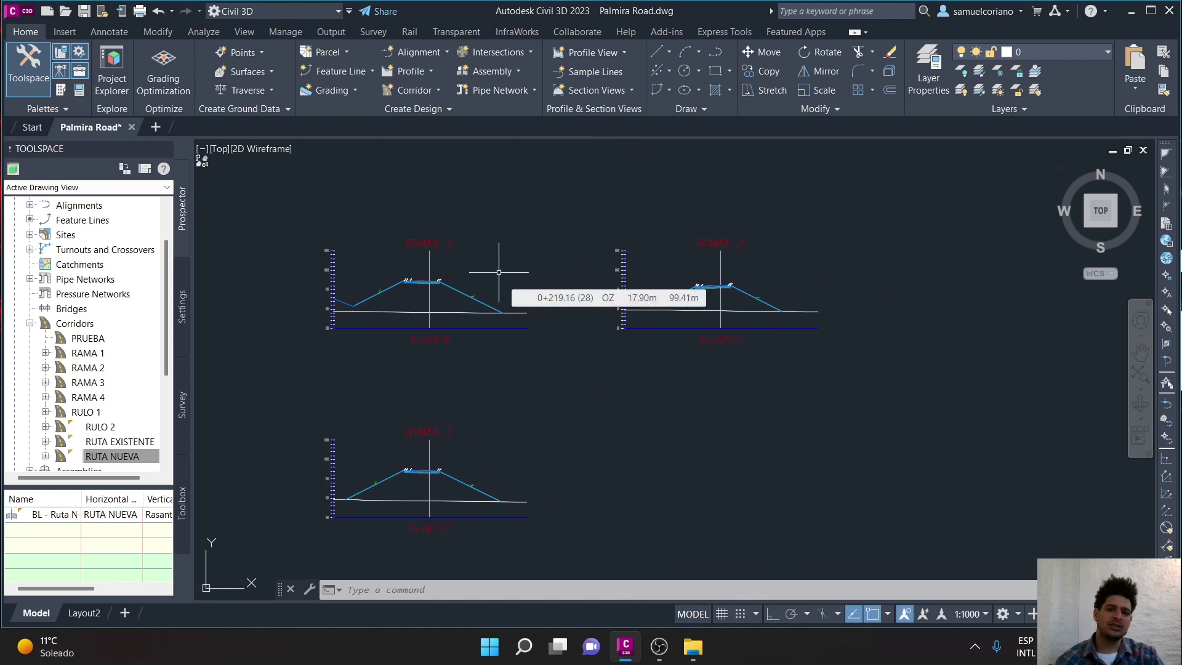
Shift the interchange loop into view and select the RULO 2 loop corridor.
scroll(668, 302, up, 8)
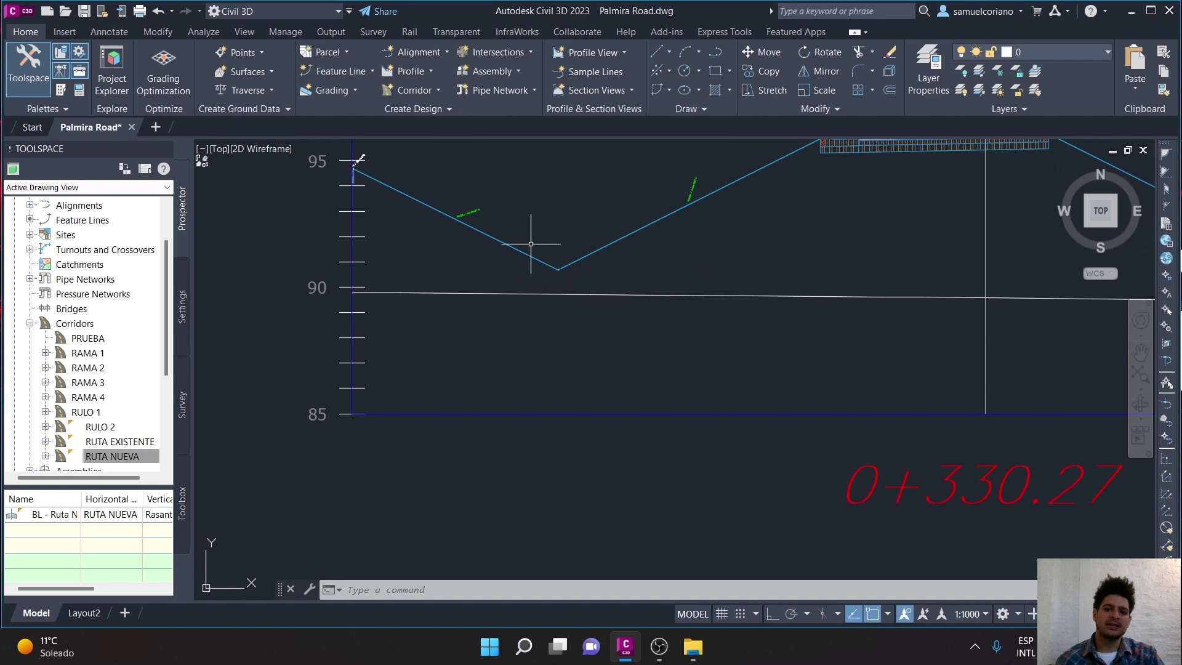
scroll(534, 252, up, 2)
scroll(578, 287, up, 2)
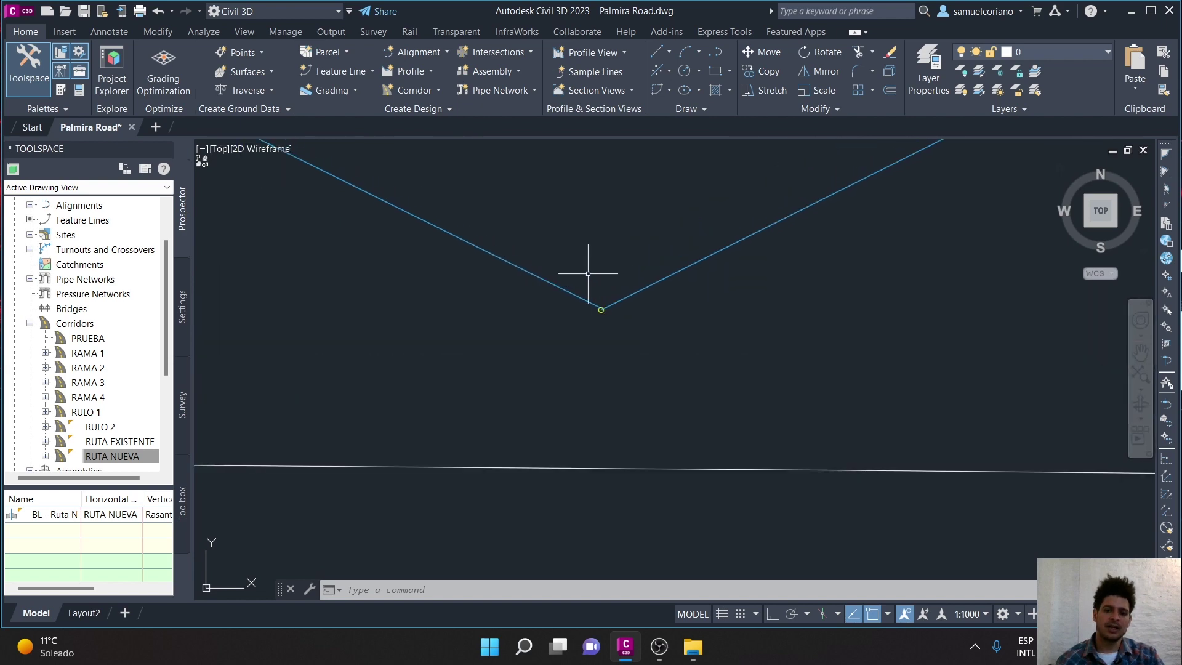
scroll(523, 250, down, 2)
scroll(735, 301, down, 2)
scroll(735, 300, down, 3)
scroll(764, 304, down, 3)
scroll(791, 394, up, 2)
scroll(801, 424, up, 3)
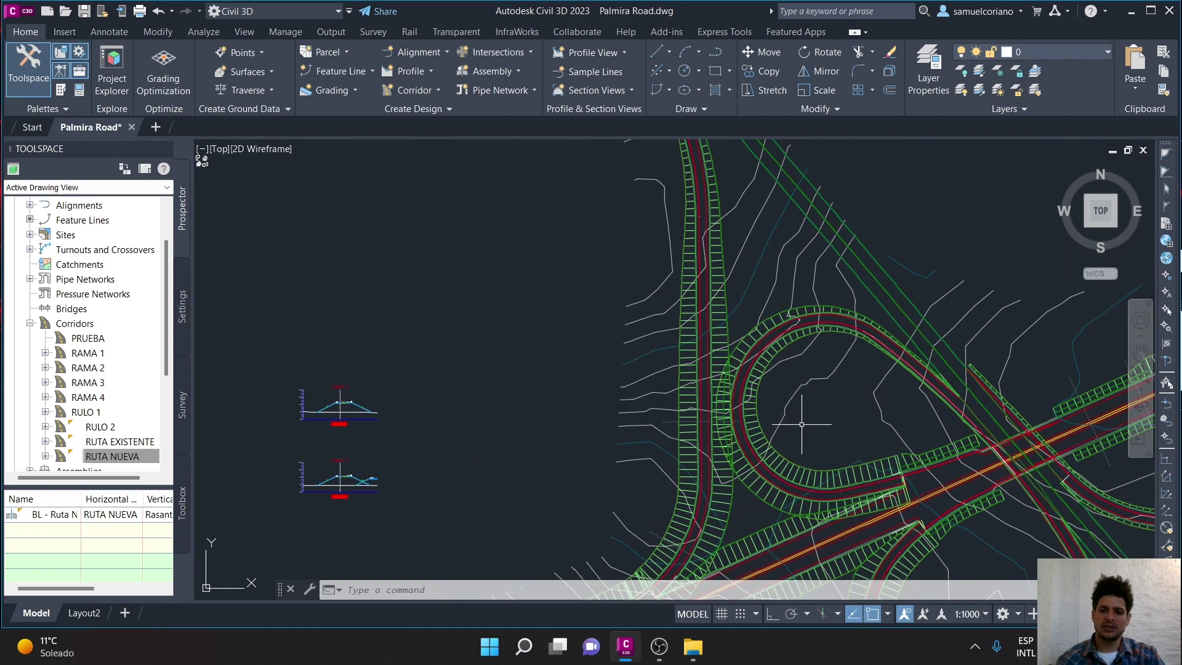
scroll(801, 424, up, 3)
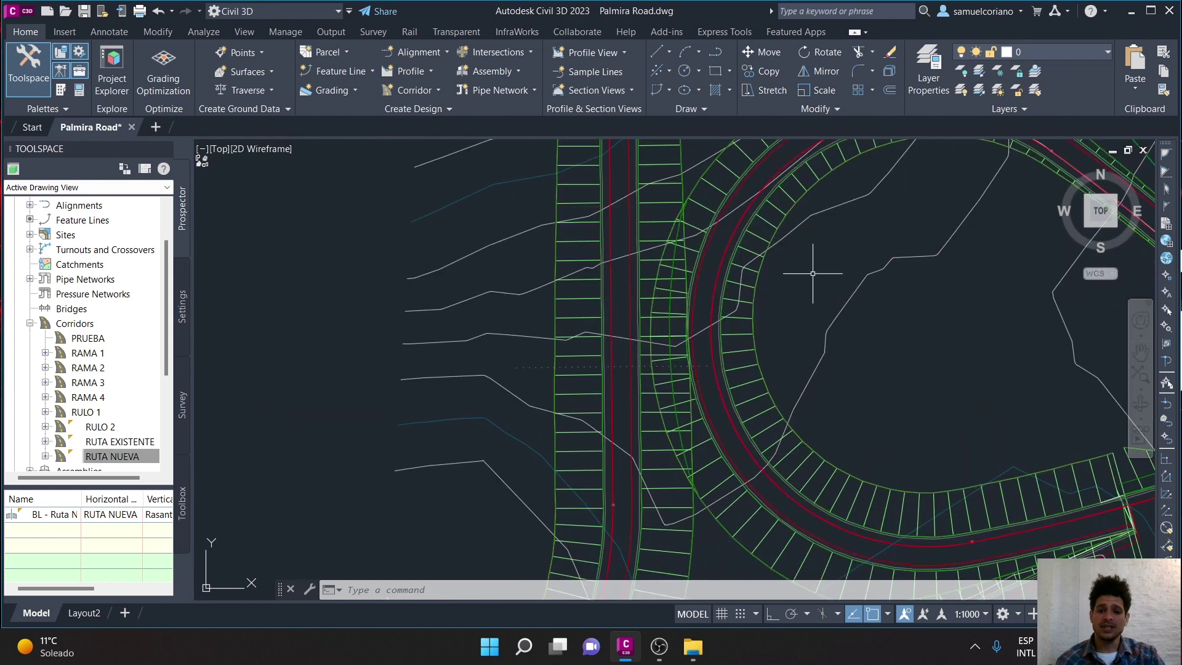
scroll(797, 293, down, 5)
scroll(400, 425, up, 3)
scroll(562, 278, up, 3)
scroll(548, 256, up, 2)
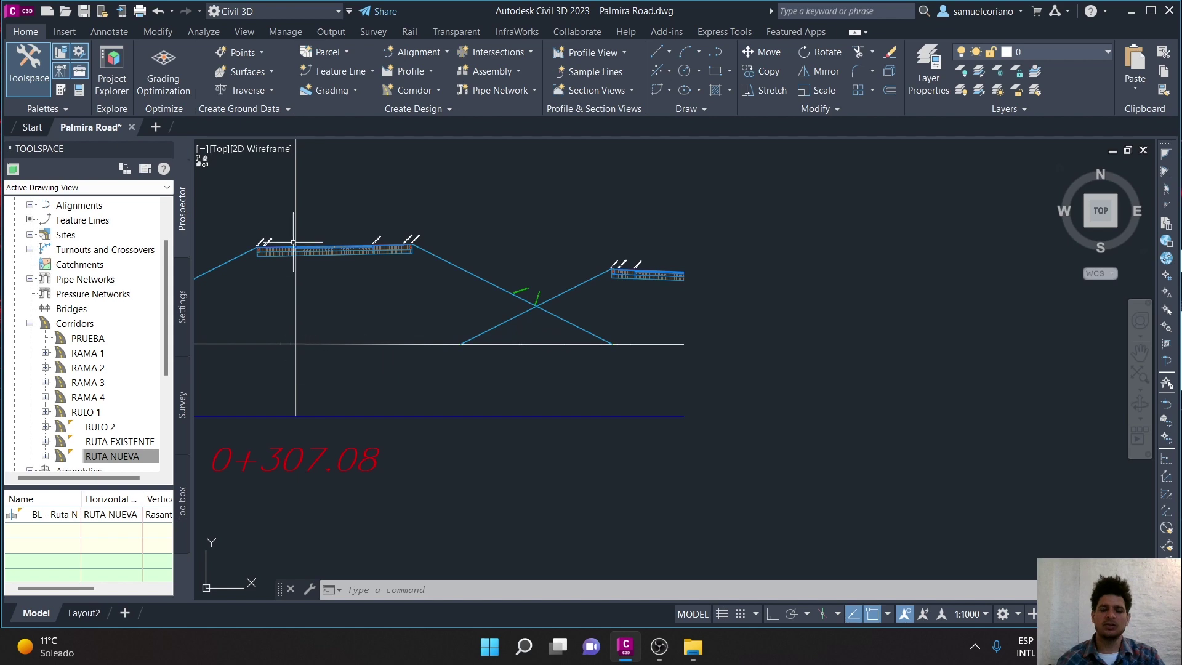
scroll(553, 416, down, 10)
scroll(632, 323, up, 4)
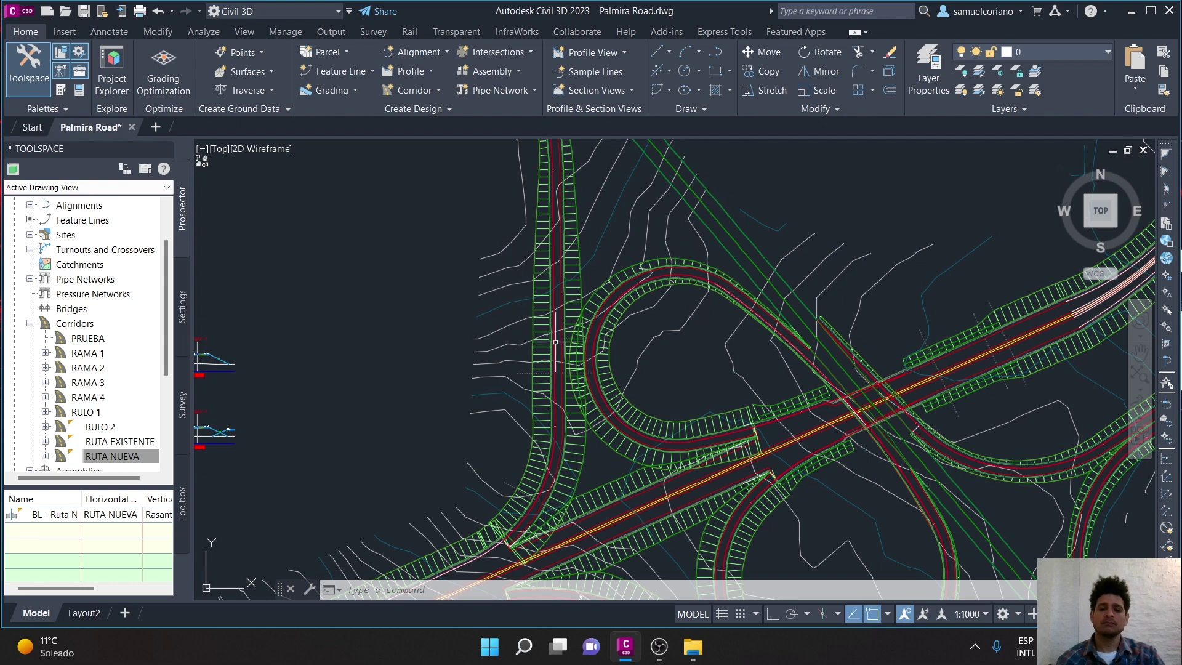
middle_drag(535, 339, 539, 274)
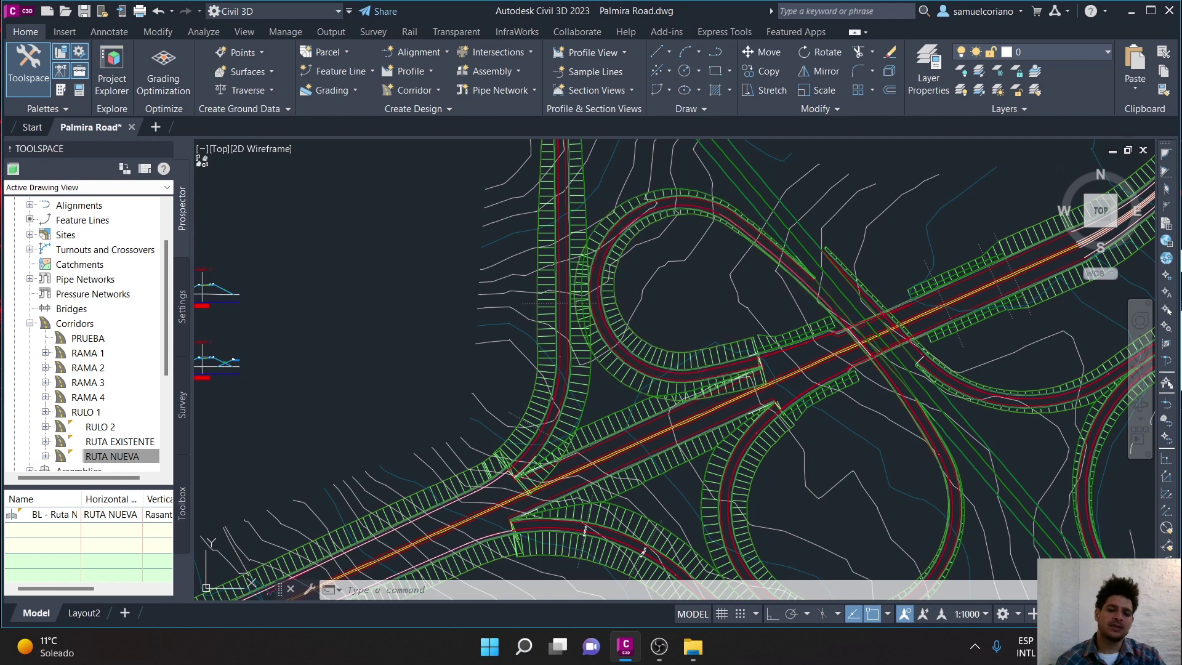
click(619, 321)
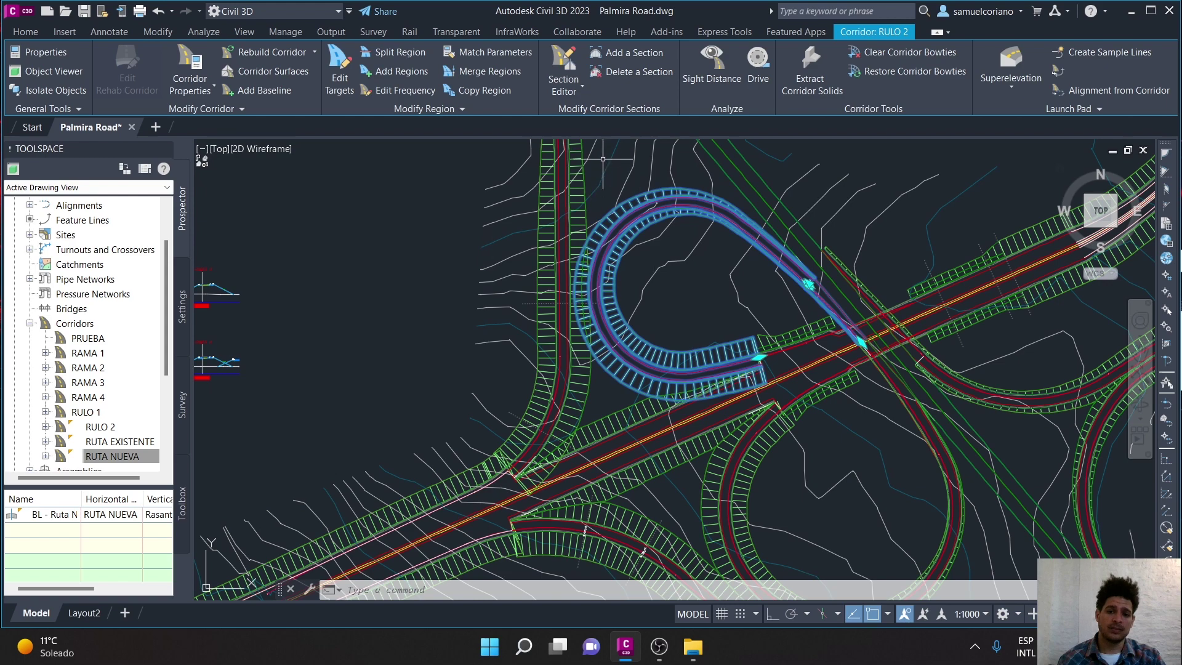
Swap the selection from RULO 2 to the RAMA 4 corridor and open its actions menu.
scroll(625, 288, down, 2)
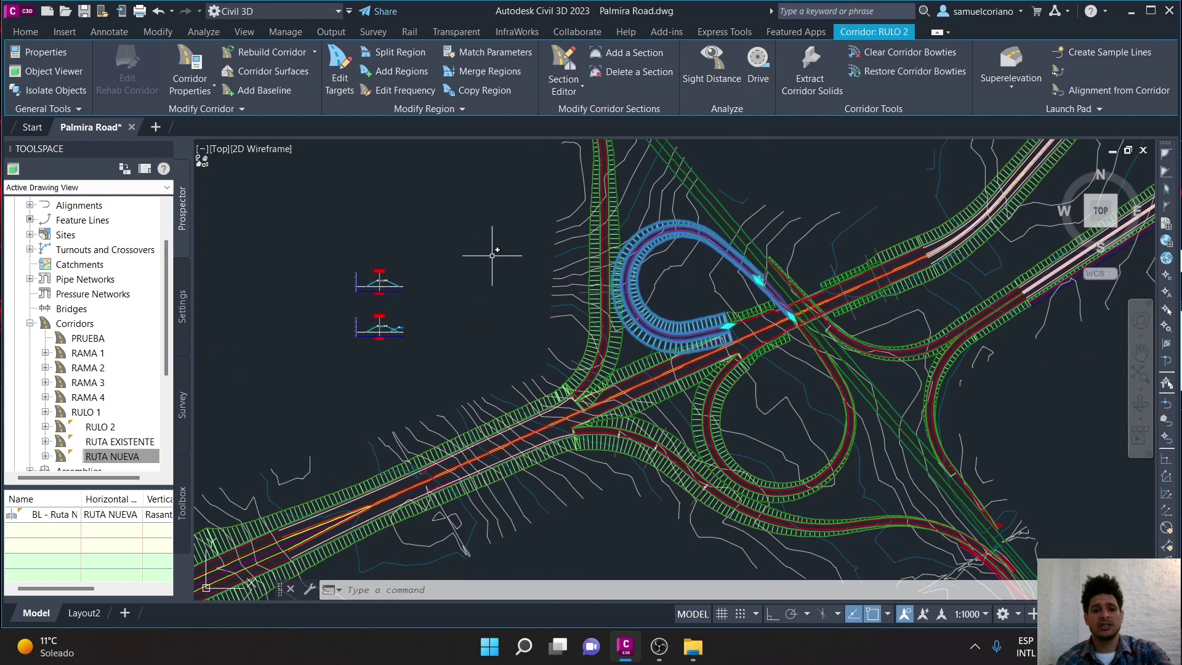
key(Escape)
key(Escape)
click(610, 222)
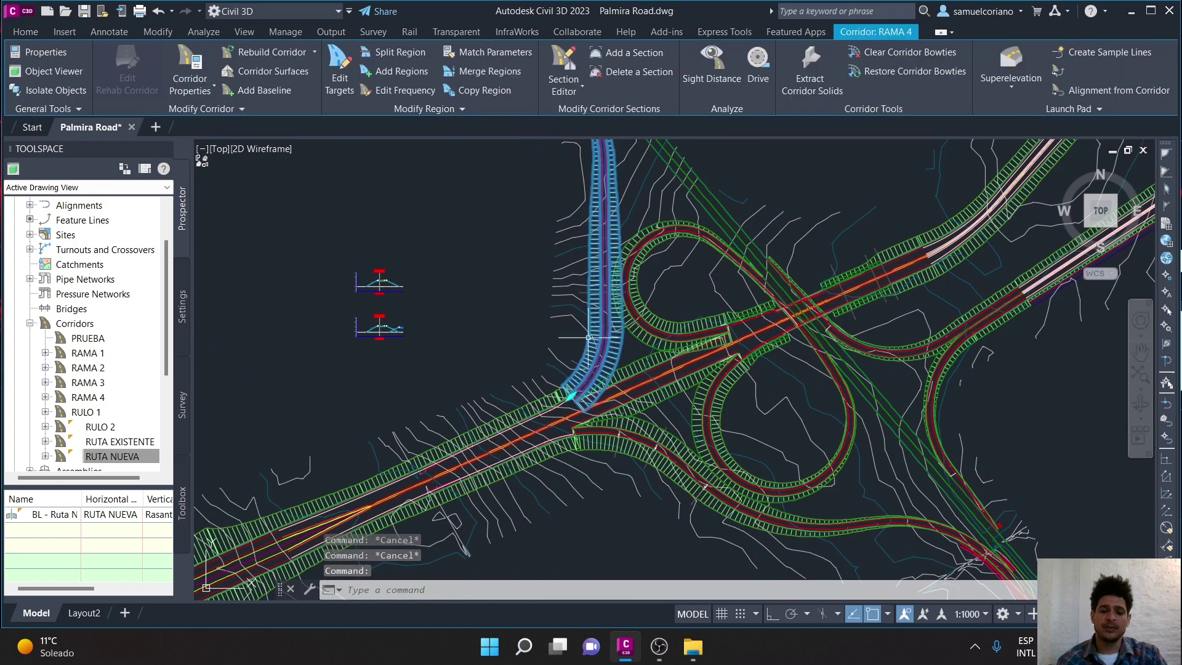
scroll(610, 283, up, 2)
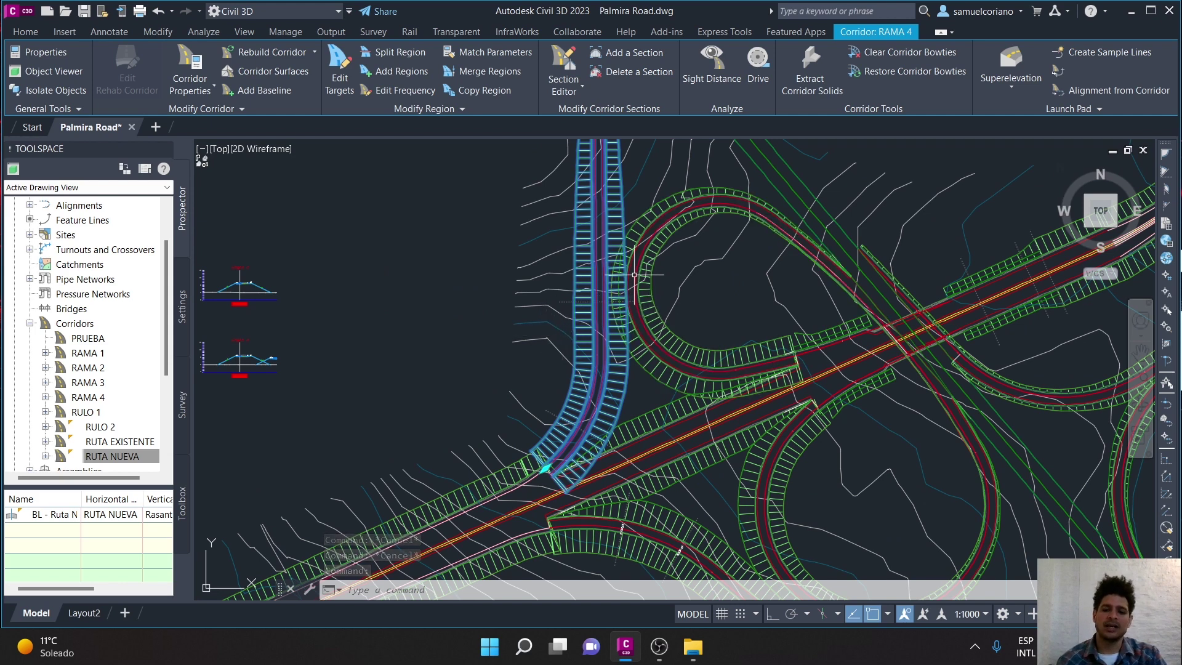
scroll(631, 305, up, 3)
scroll(635, 198, down, 4)
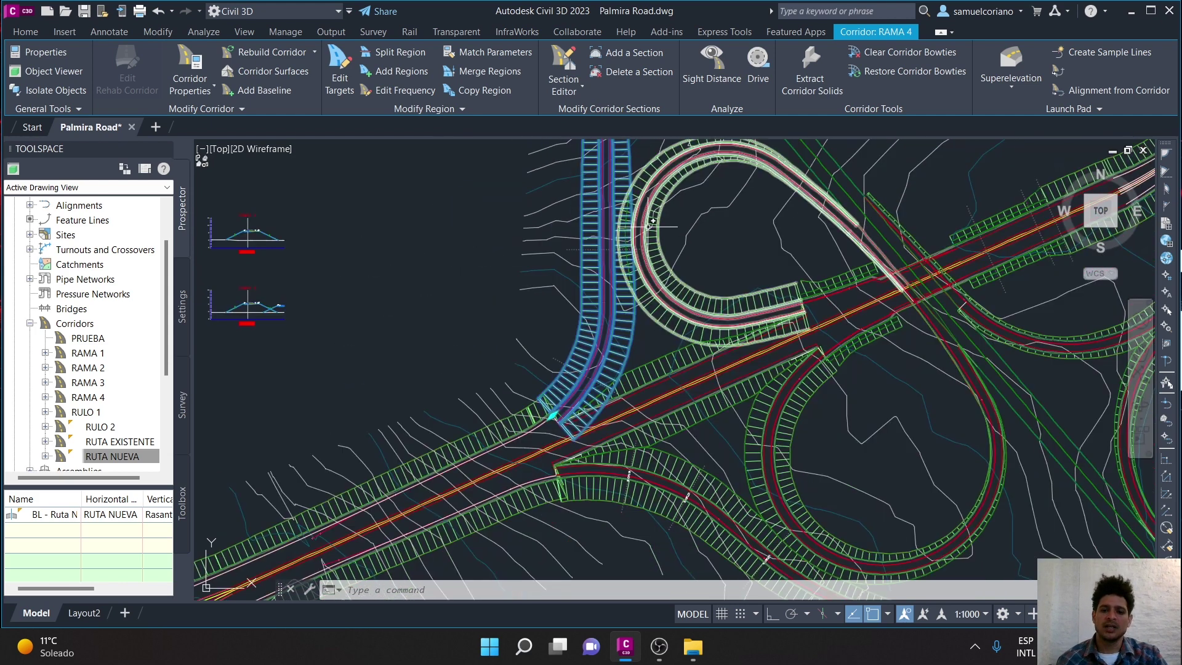
scroll(643, 323, up, 5)
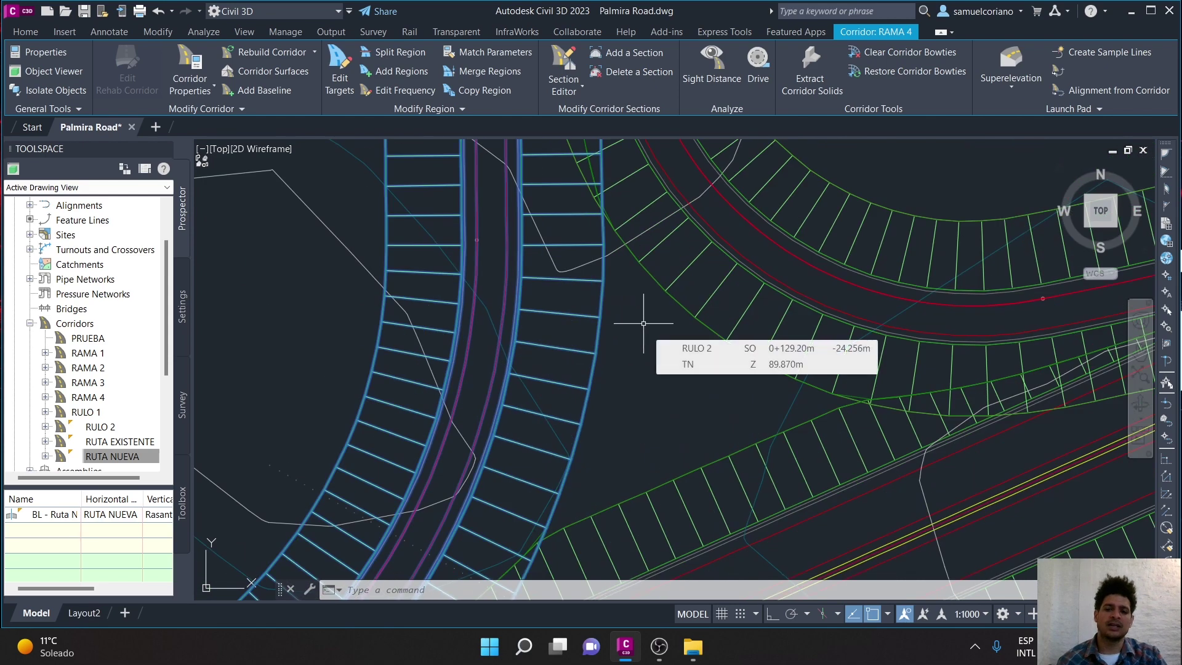
scroll(689, 308, down, 5)
scroll(689, 307, up, 2)
scroll(689, 307, down, 3)
middle_drag(689, 307, 426, 370)
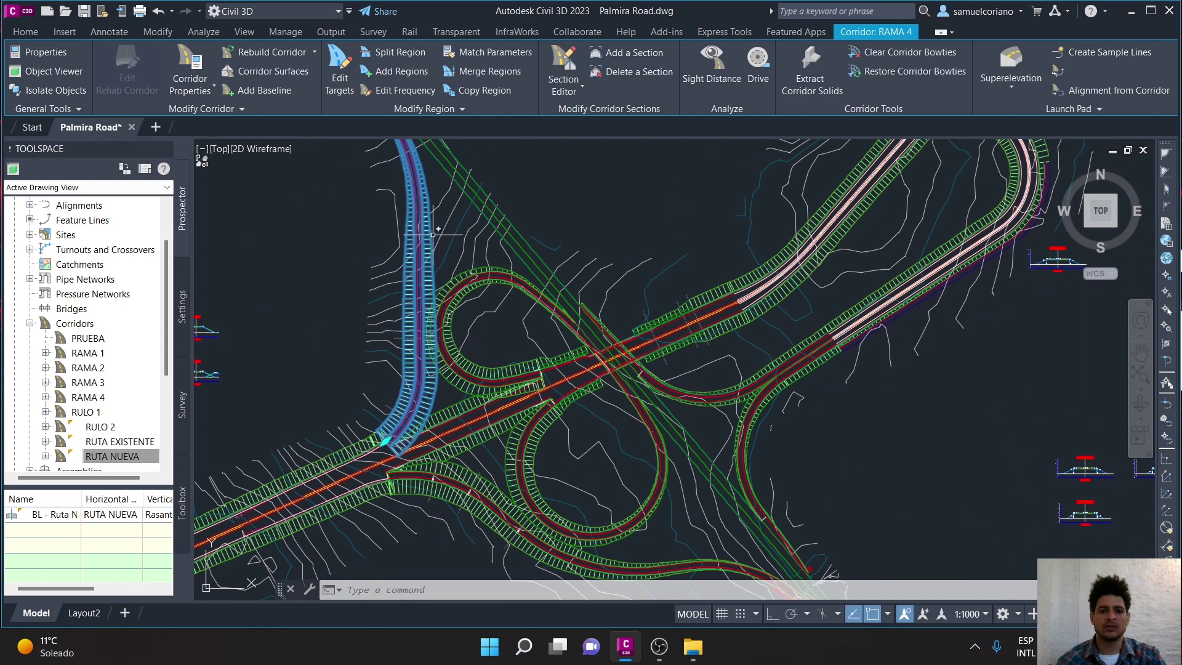
right_click(435, 237)
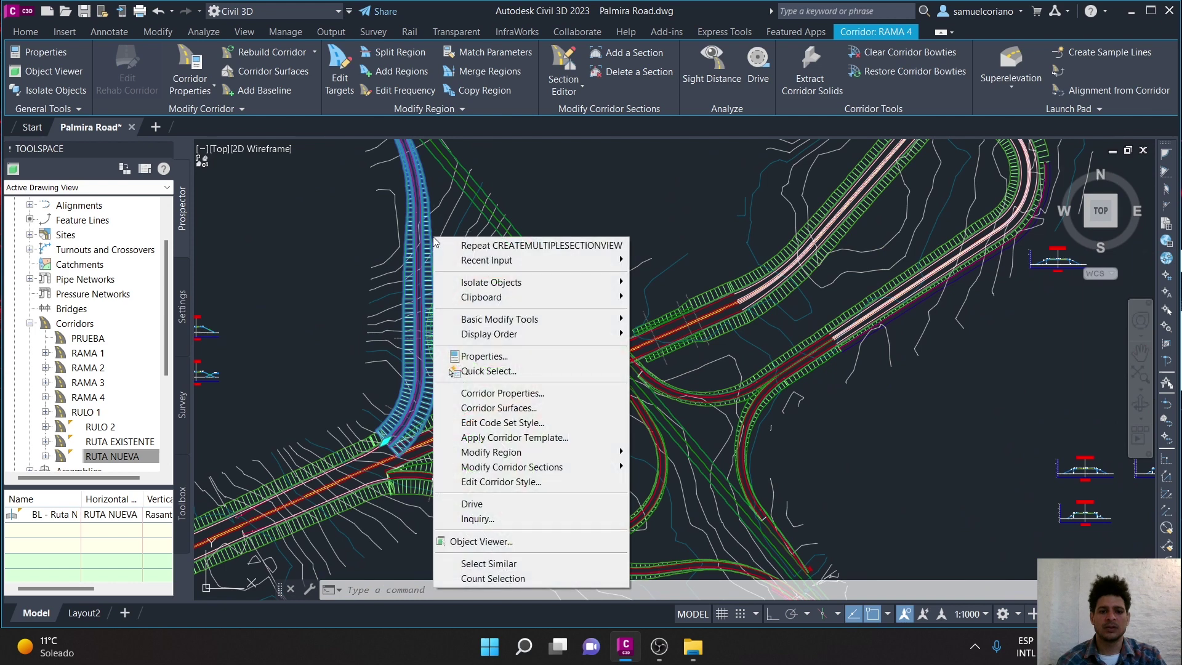
Open RAMA 4's corridor properties and target mapping, collapse both Daylight_Multi R nodes, and show surface targets.
click(496, 394)
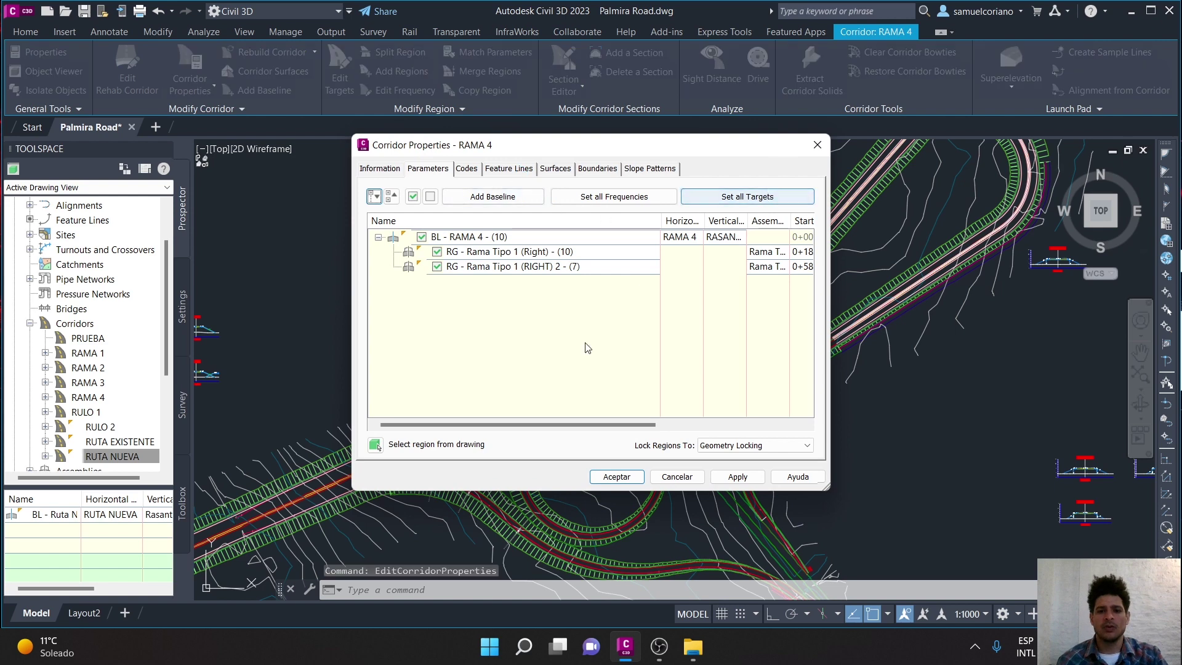
drag(501, 424, 646, 424)
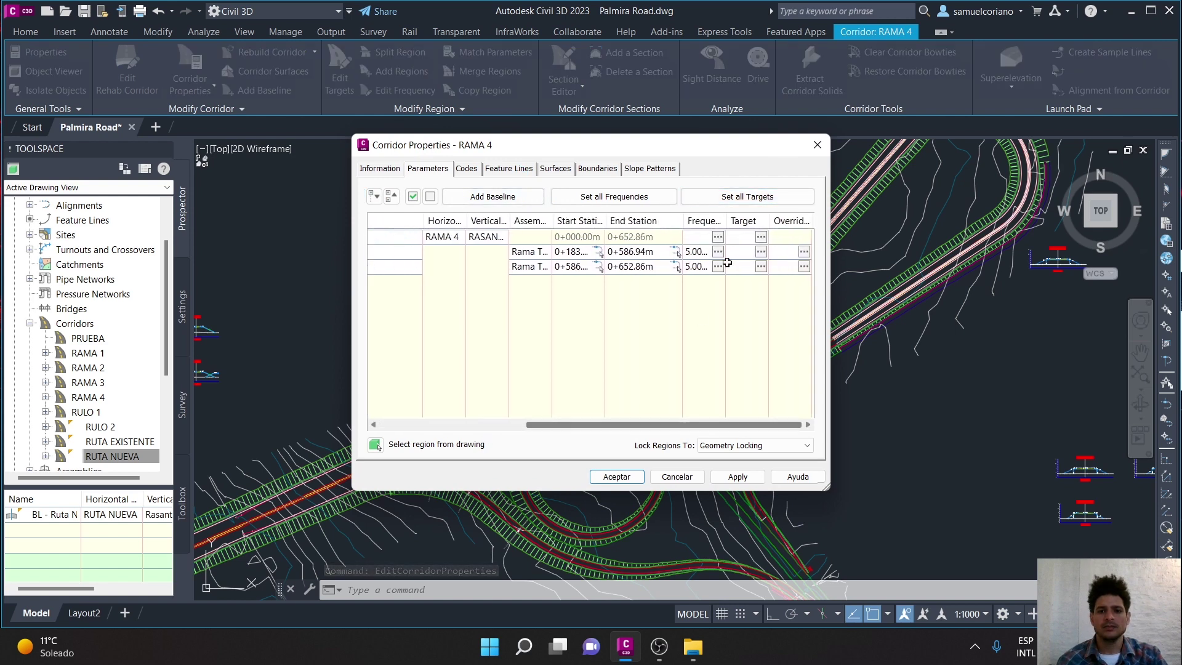
click(761, 238)
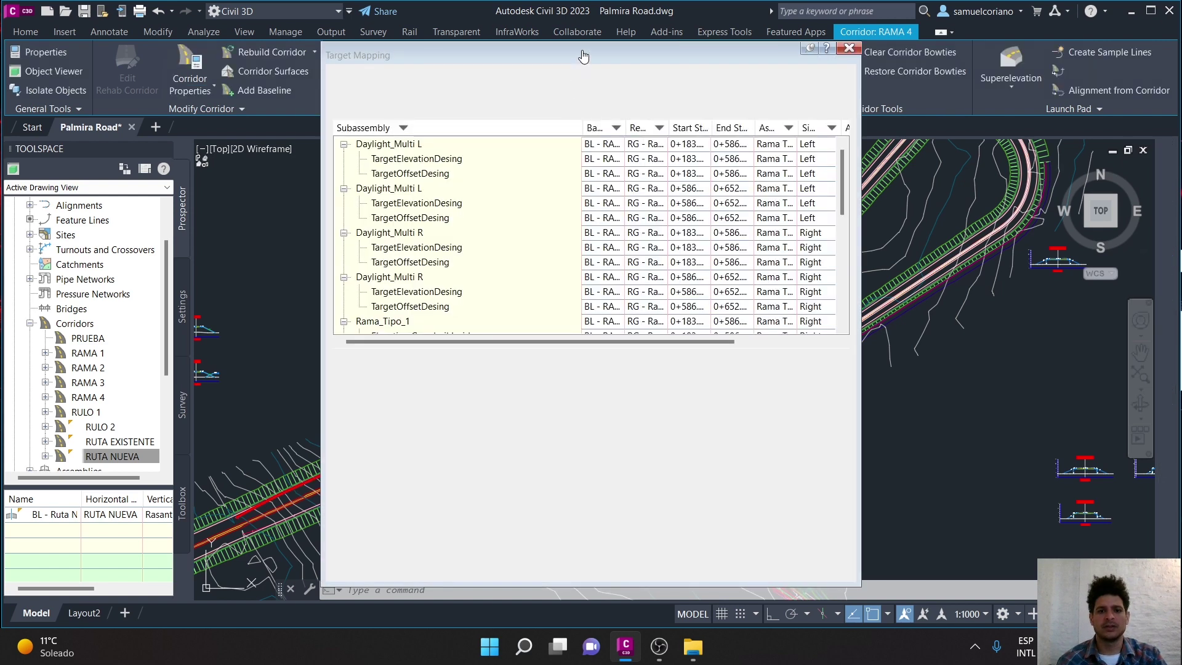
drag(584, 56, 378, 36)
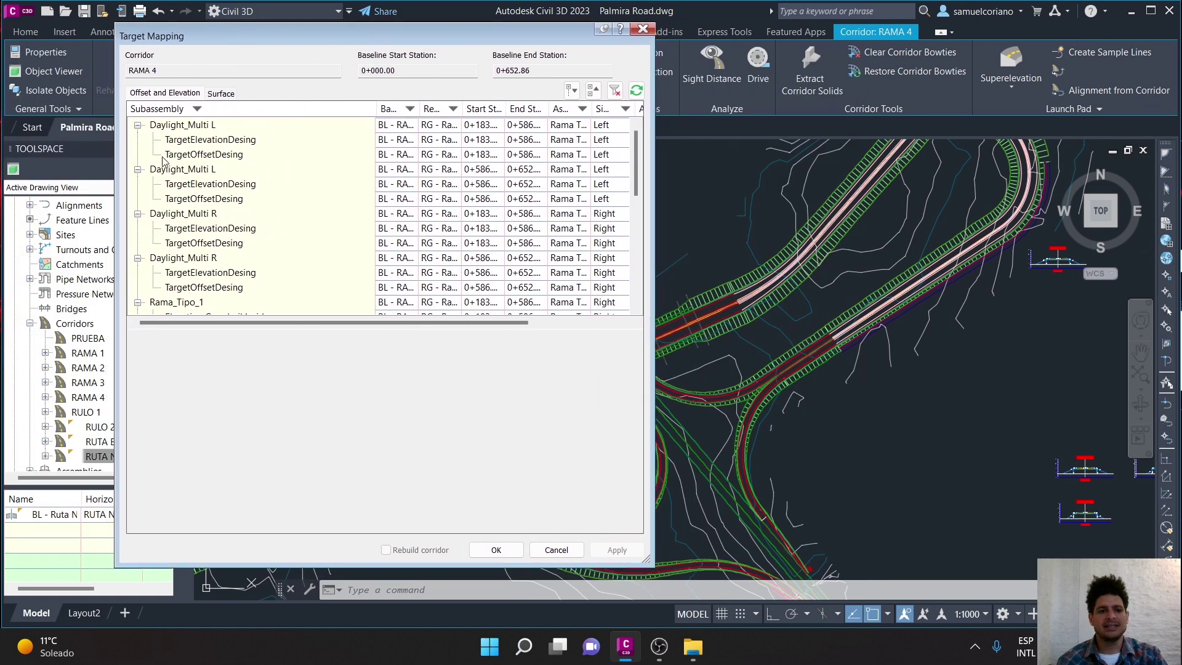
click(138, 214)
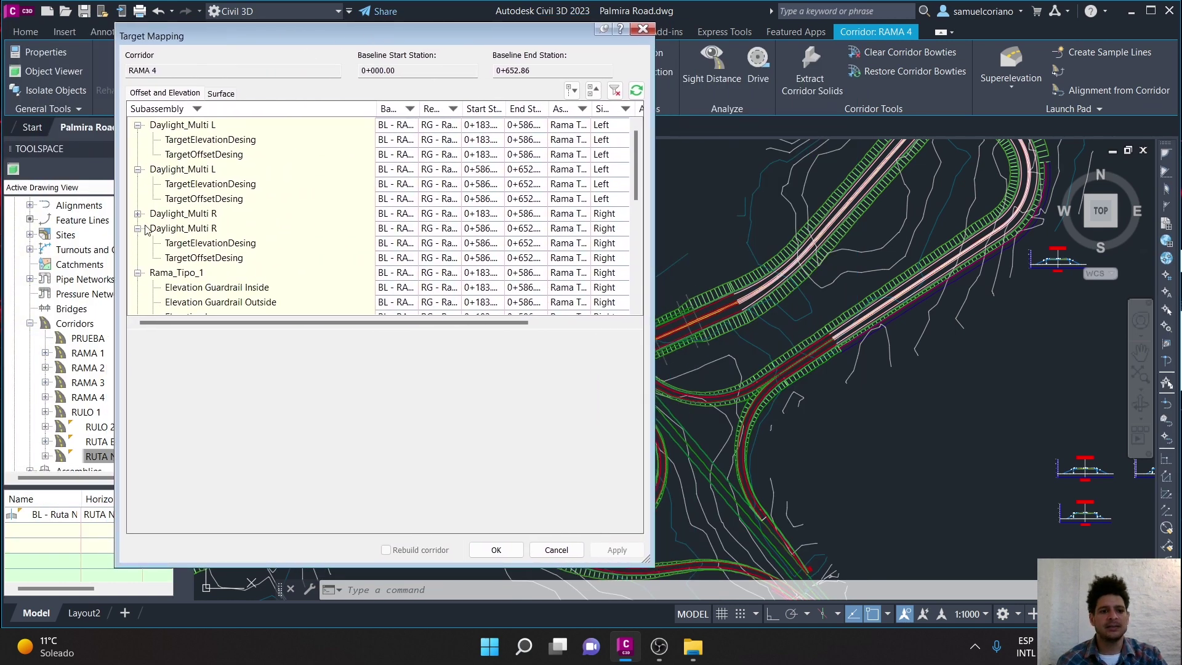
click(134, 228)
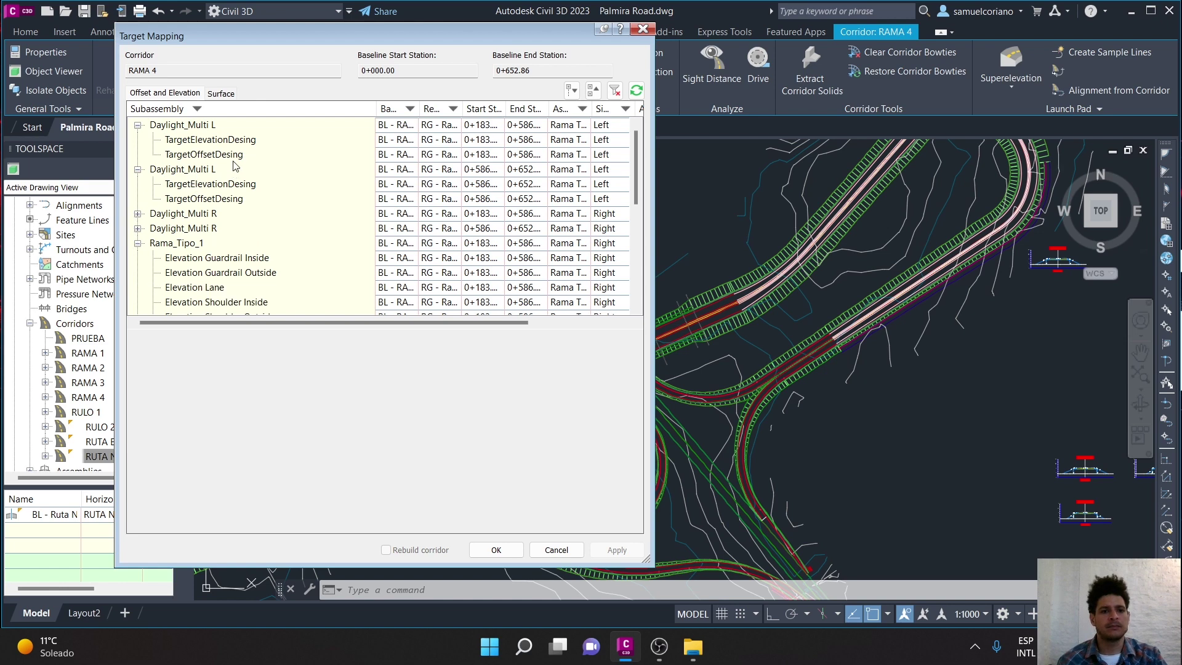
click(227, 93)
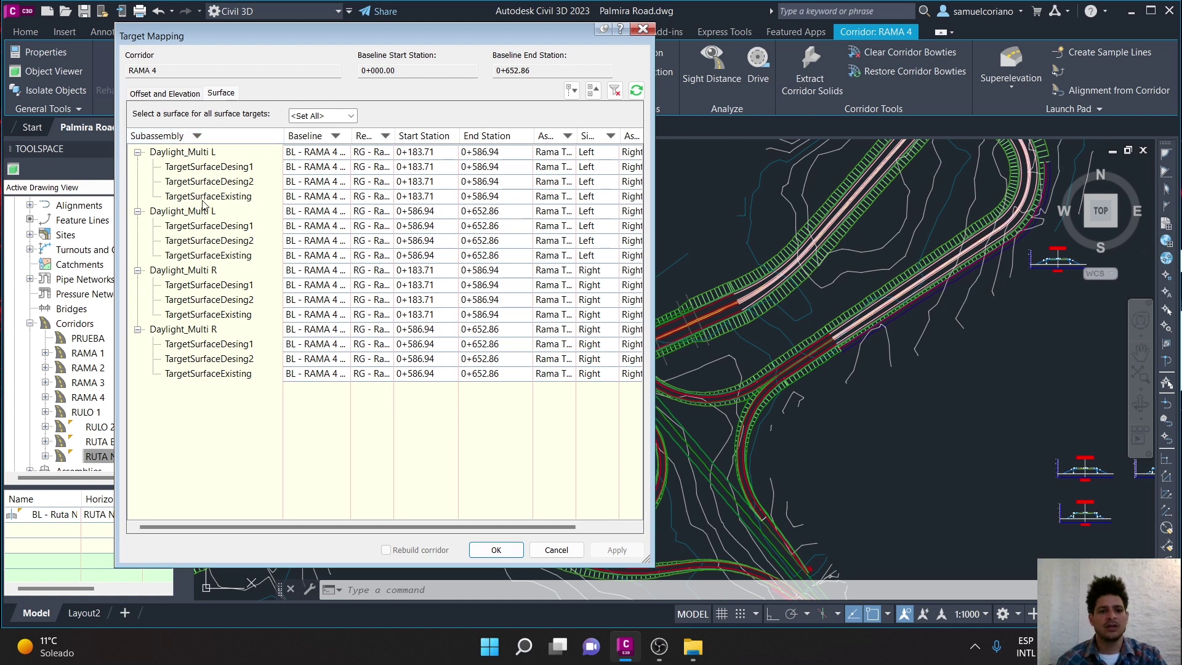
Set the right TargetSurfaceDesing1 of the first Daylight_Multi R to surface RULO 2.
mouse_move(250, 527)
mouse_down()
mouse_move(337, 522)
mouse_move(175, 518)
mouse_up()
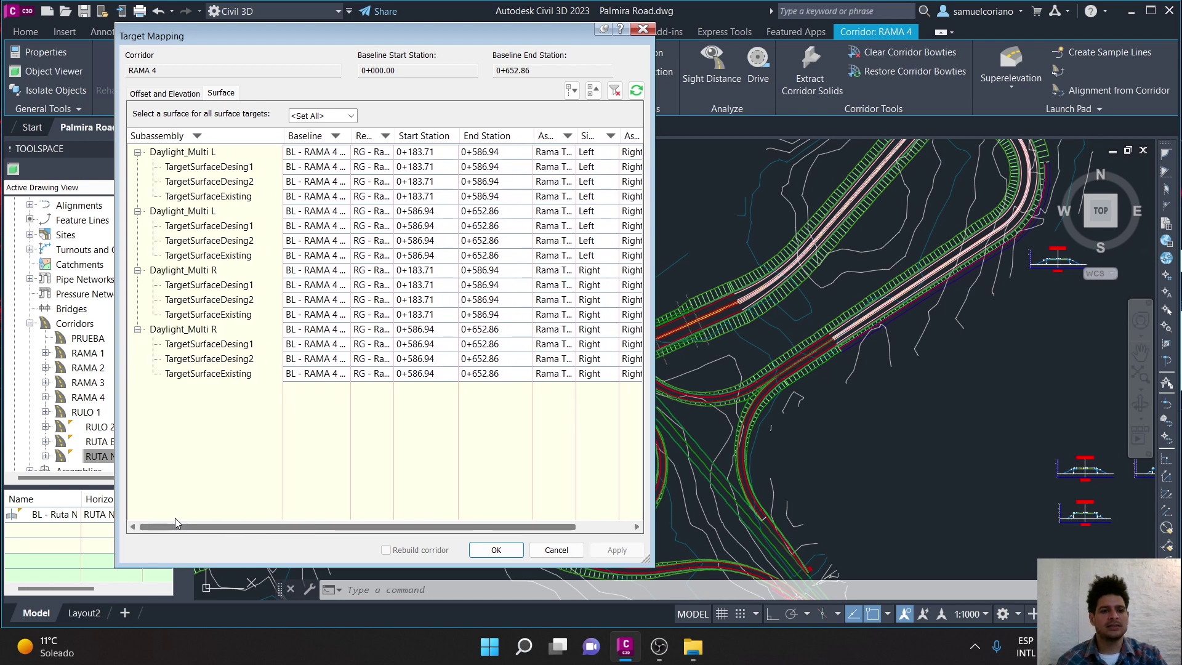
mouse_move(174, 519)
mouse_down()
mouse_move(431, 516)
mouse_move(188, 523)
mouse_move(355, 521)
mouse_up()
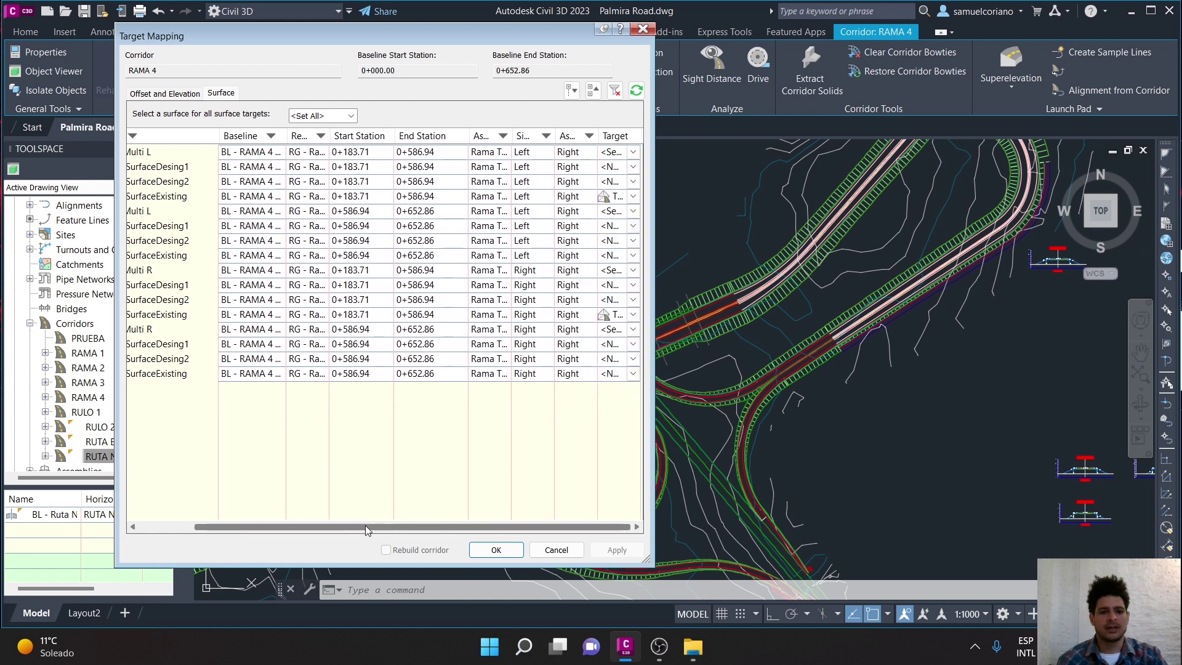
drag(365, 526, 286, 526)
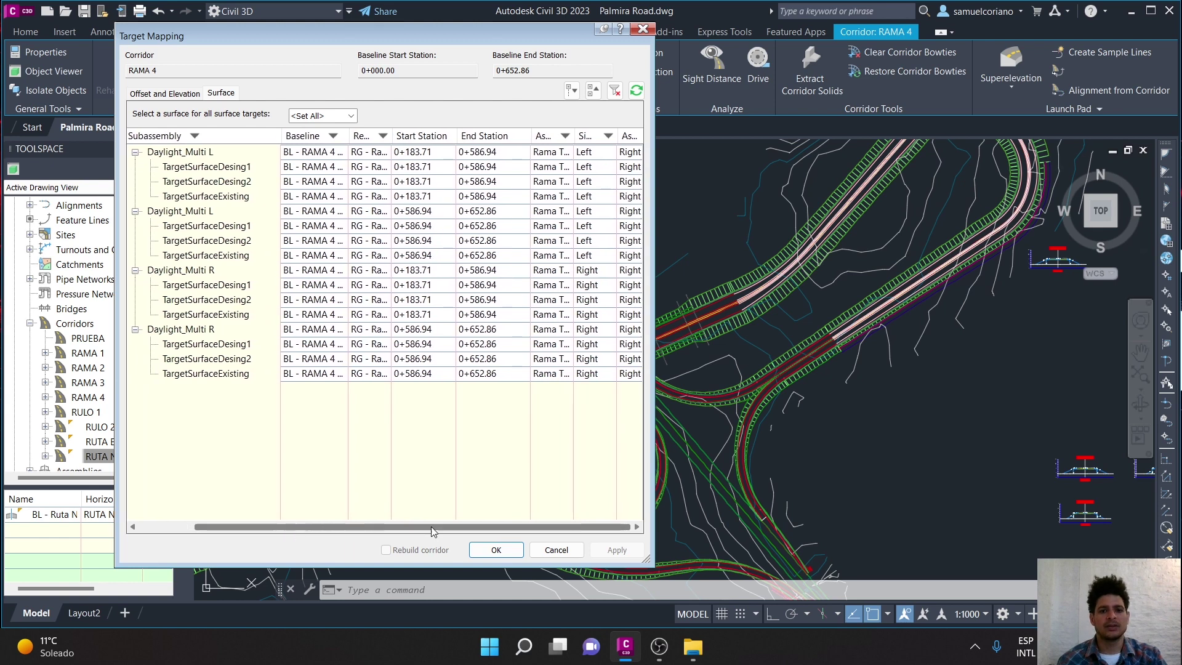
drag(433, 527, 454, 526)
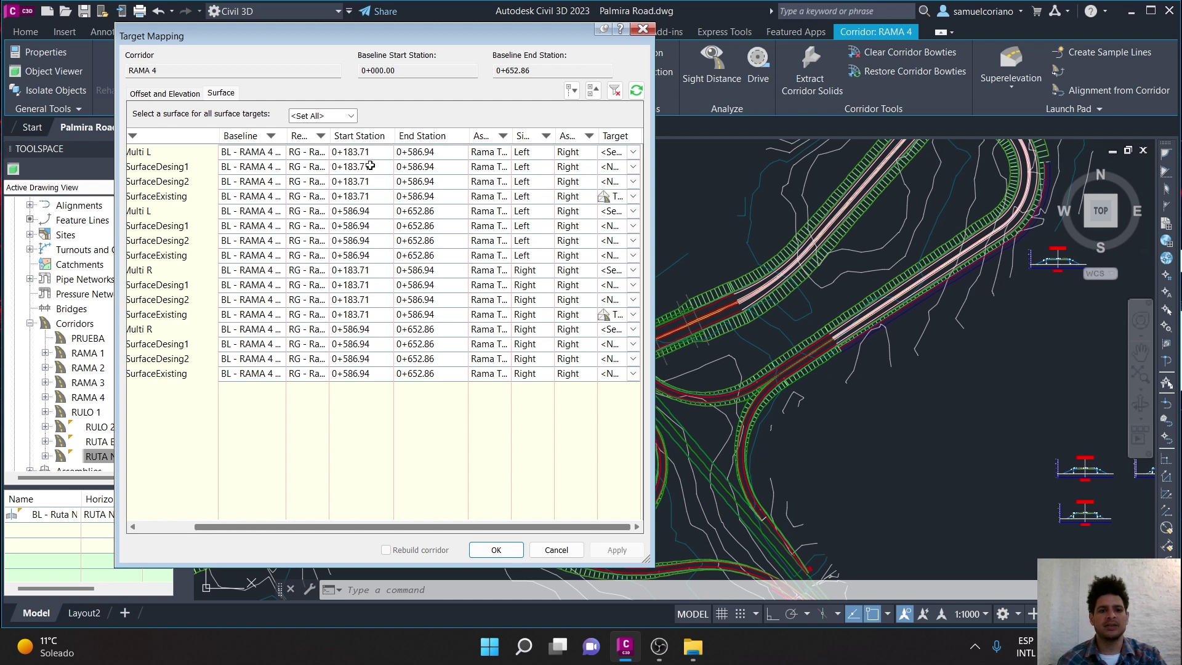
mouse_move(399, 531)
mouse_down()
mouse_move(367, 526)
mouse_move(427, 528)
mouse_up()
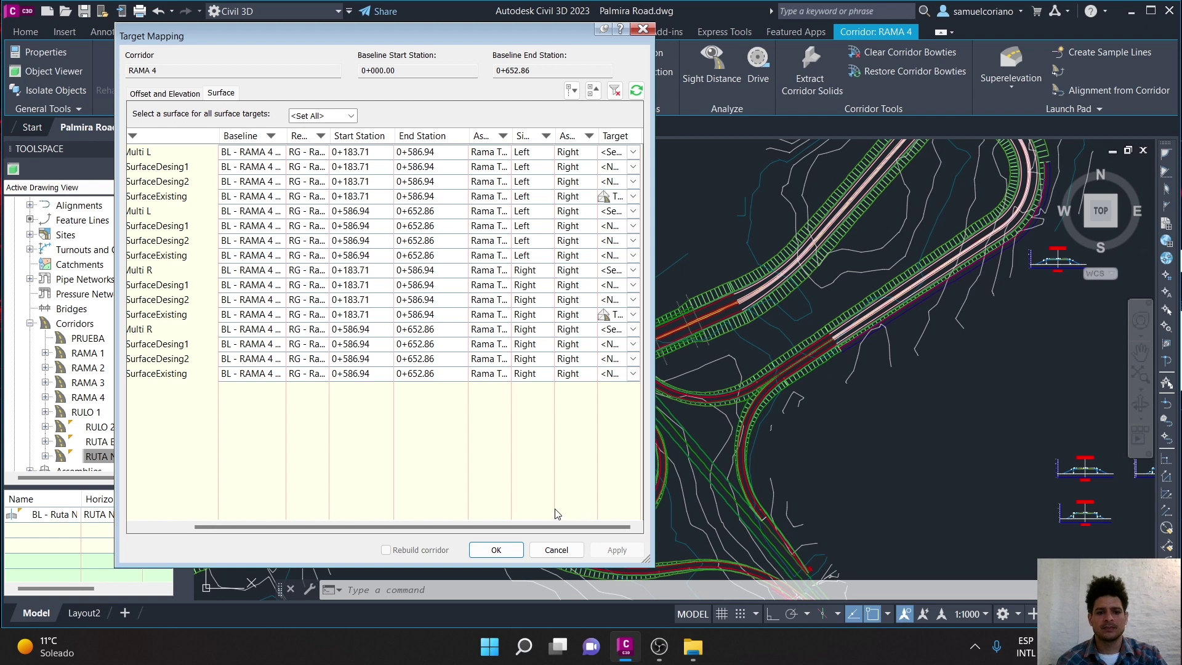
drag(534, 528, 509, 530)
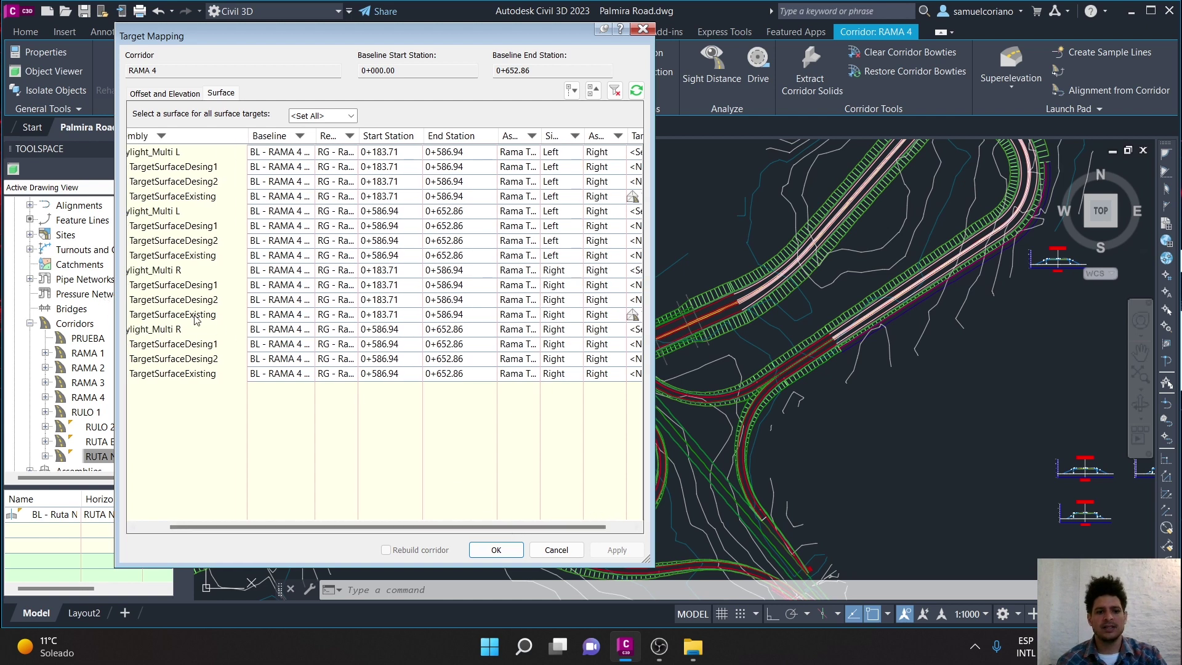
drag(414, 529, 438, 529)
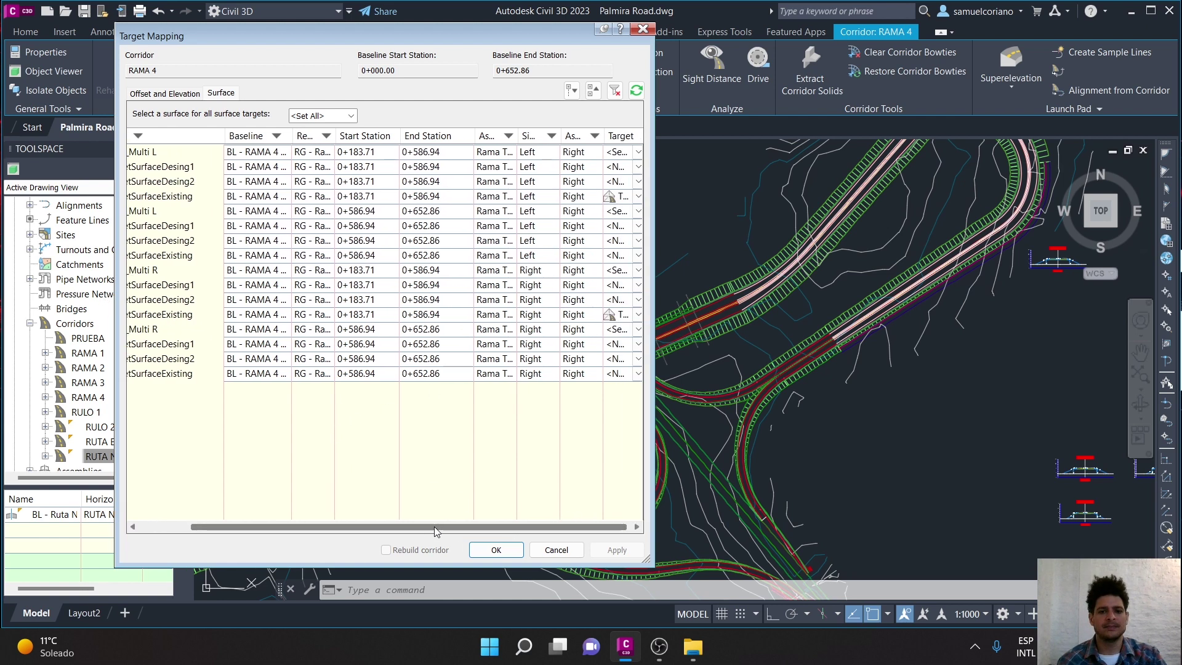
click(613, 285)
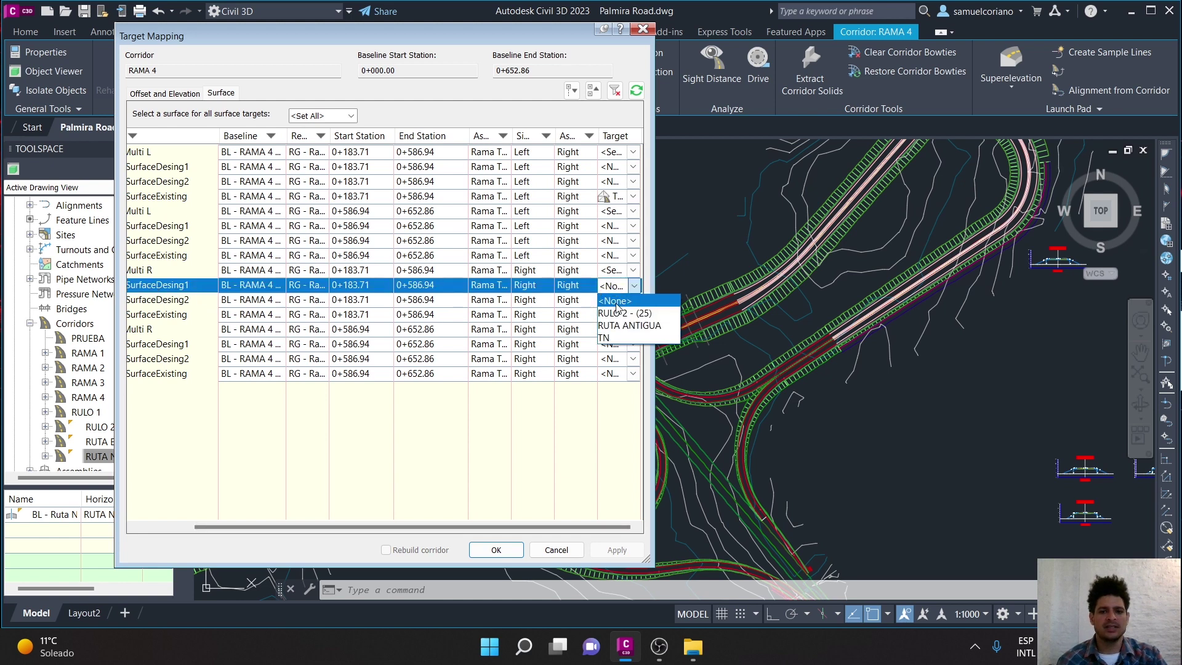
click(645, 314)
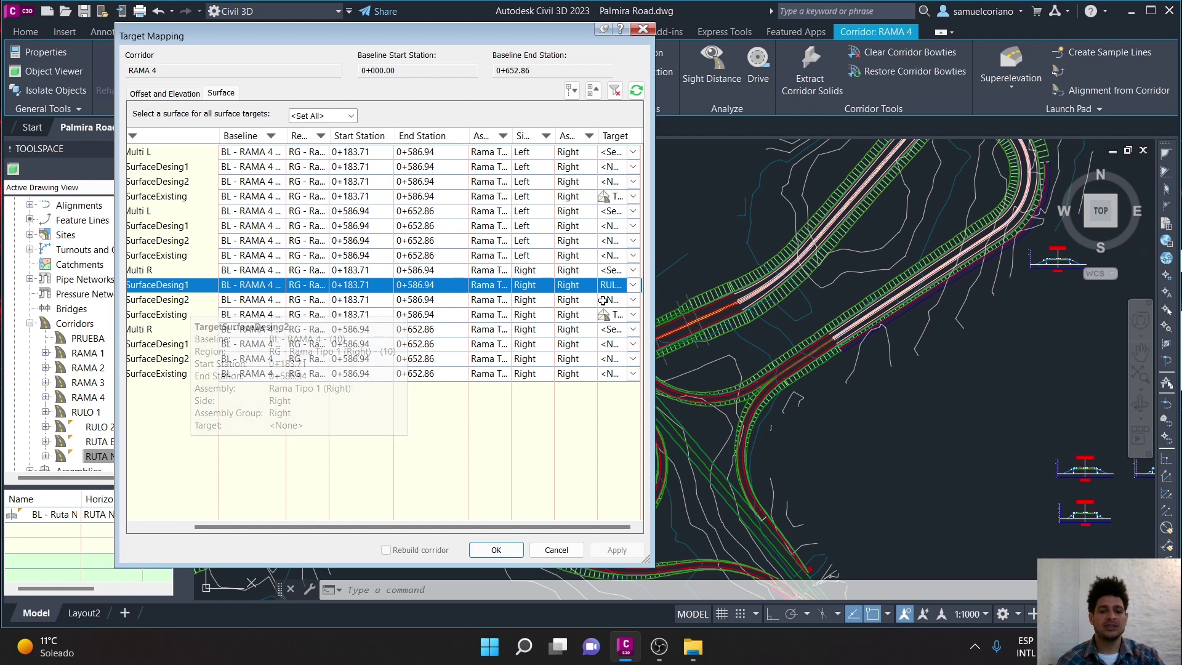
Accept the target mapping and corridor properties, and rebuild the RAMA 4 corridor.
click(497, 550)
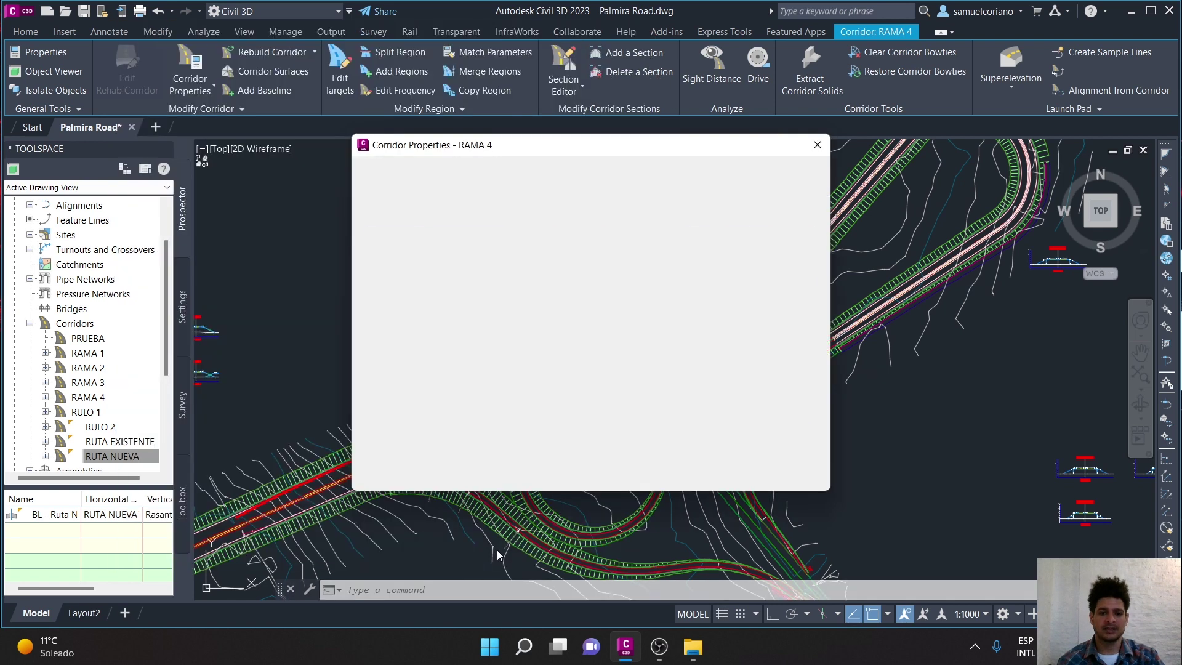
click(618, 478)
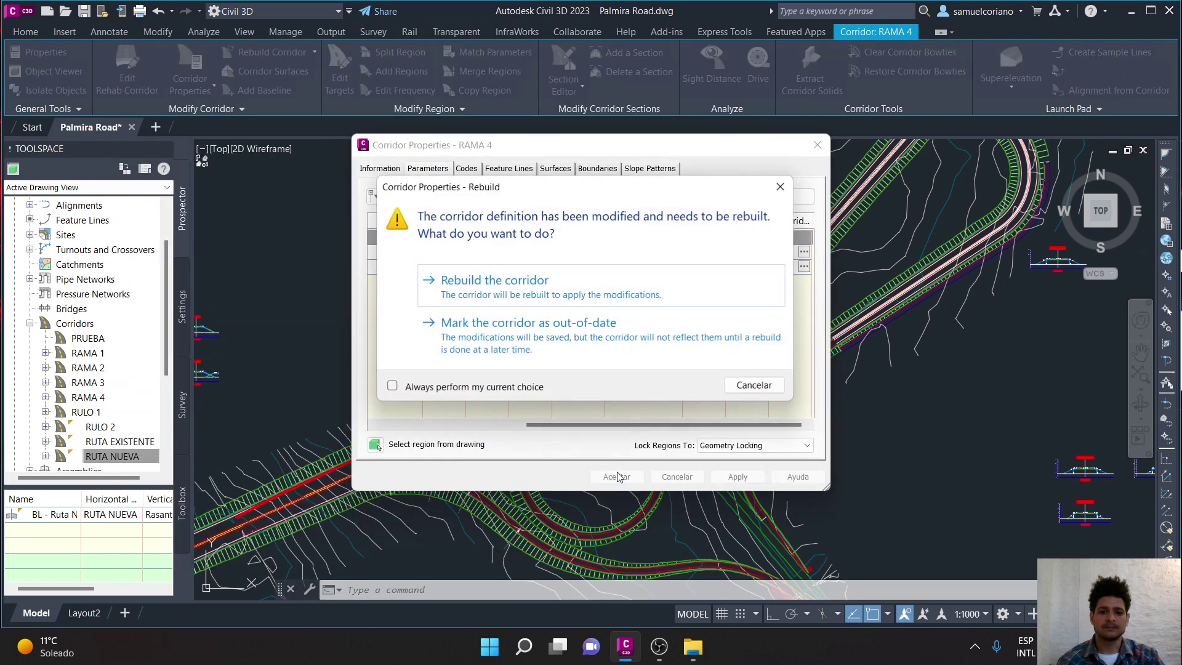
click(591, 287)
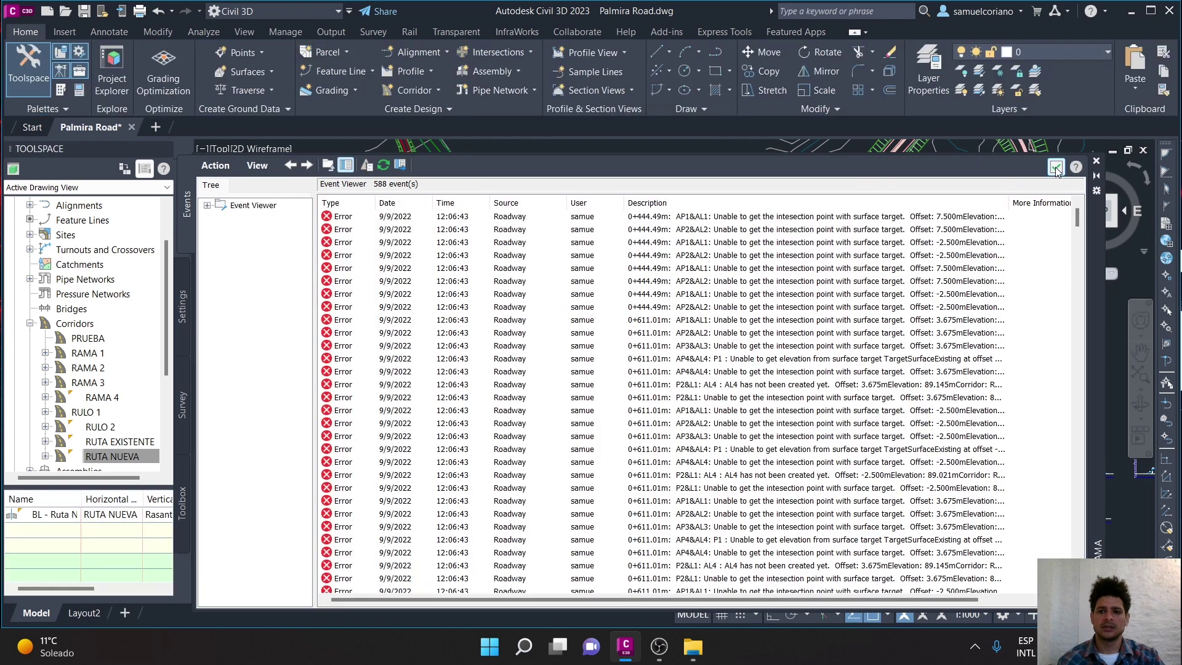
Select the rebuilt RAMA 4 corridor and bring up its cross-section at station 307.08.
scroll(358, 356, up, 4)
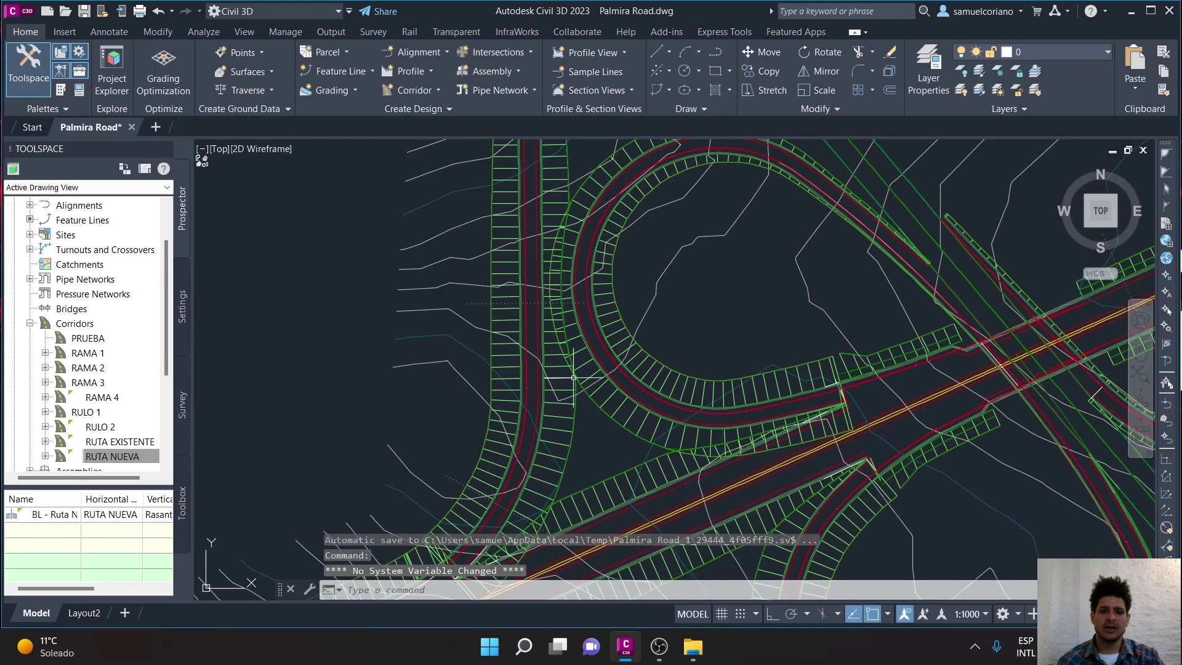
click(555, 379)
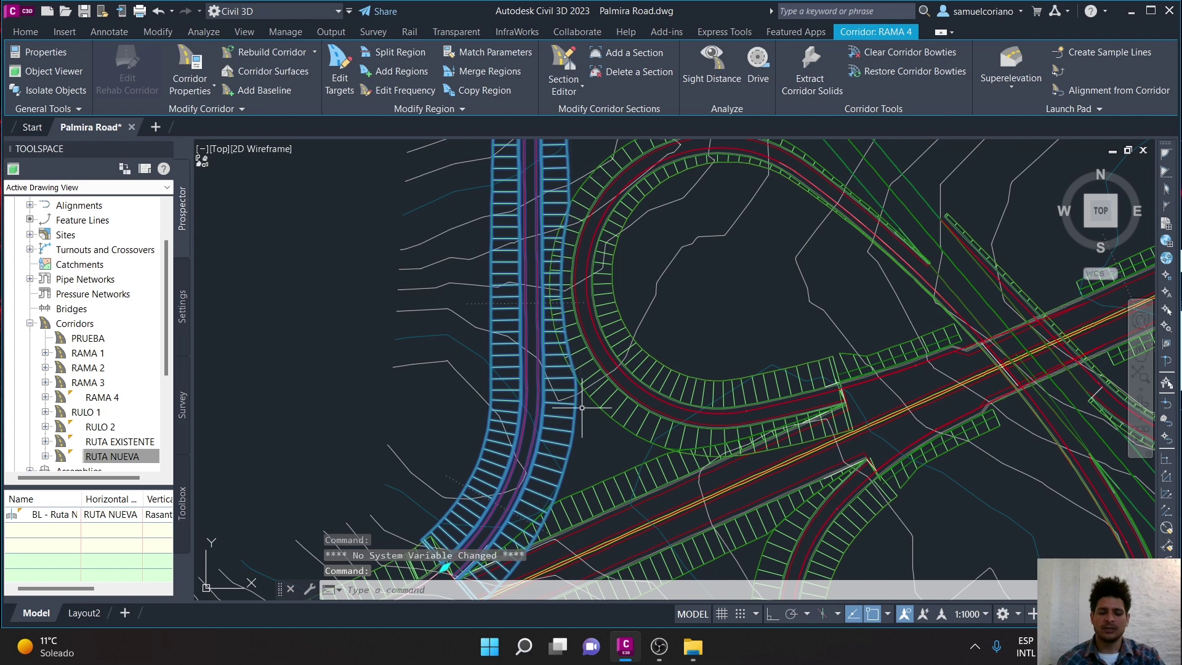
middle_drag(575, 453, 665, 358)
click(666, 253)
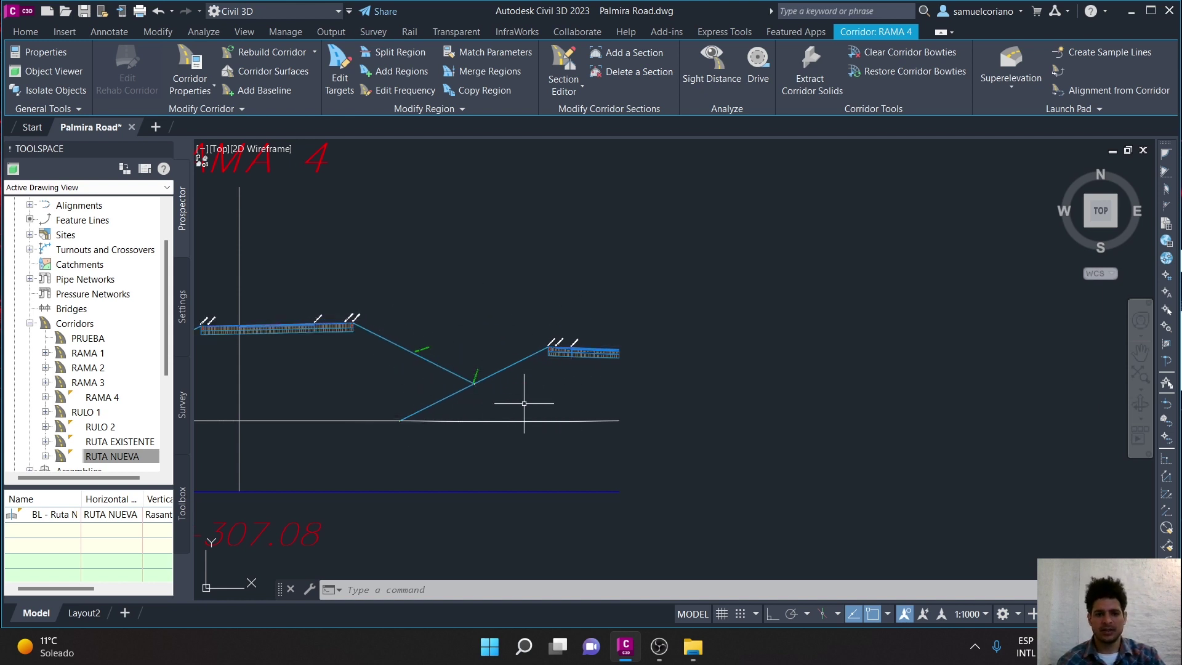
Zoom out to the RAMA 4 plan, grab the section line's station grip, and close the error log.
scroll(421, 374, down, 2)
scroll(421, 373, down, 2)
scroll(435, 343, down, 2)
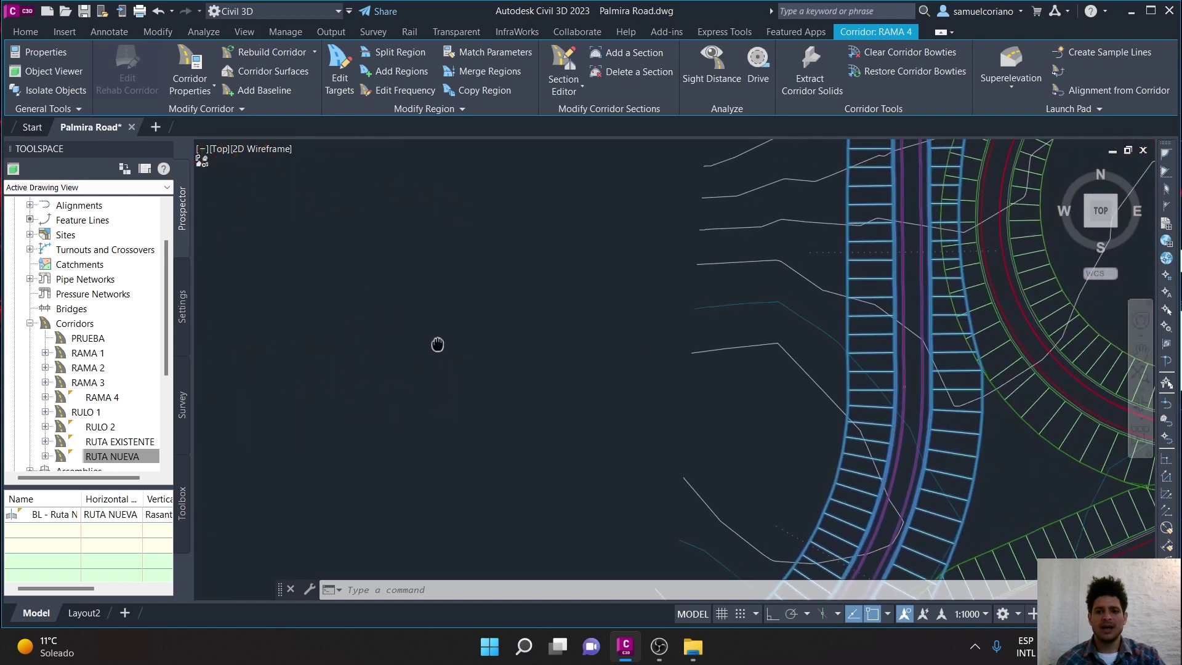
scroll(899, 412, up, 2)
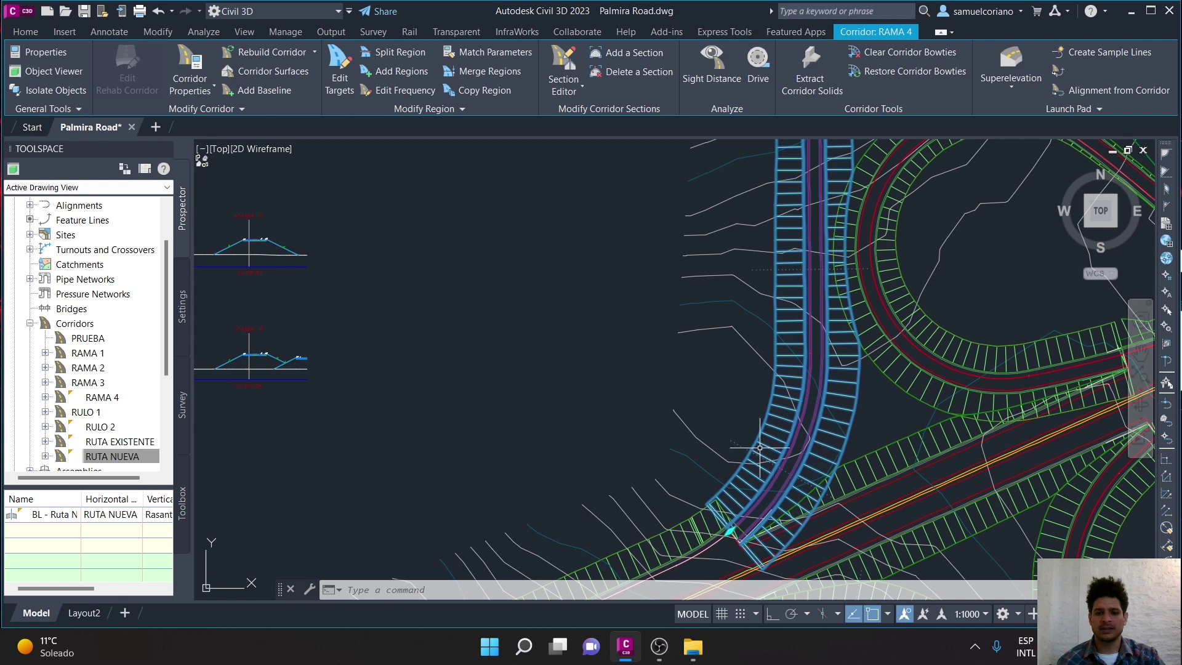
click(777, 461)
click(781, 468)
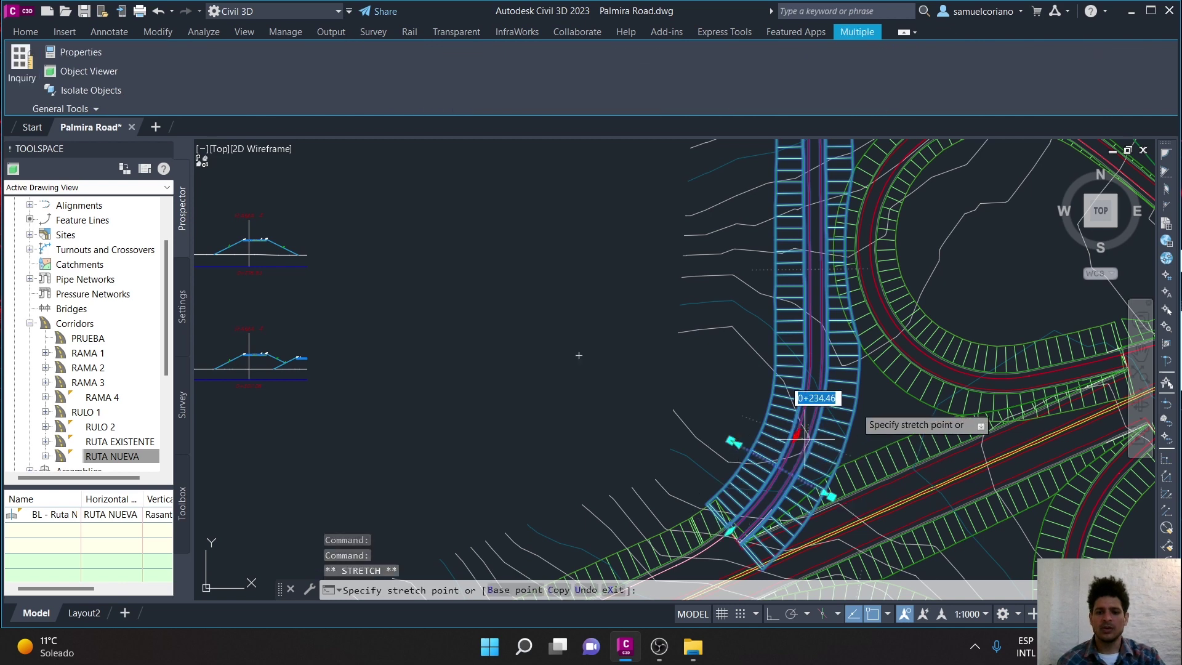
scroll(875, 443, up, 1)
click(899, 410)
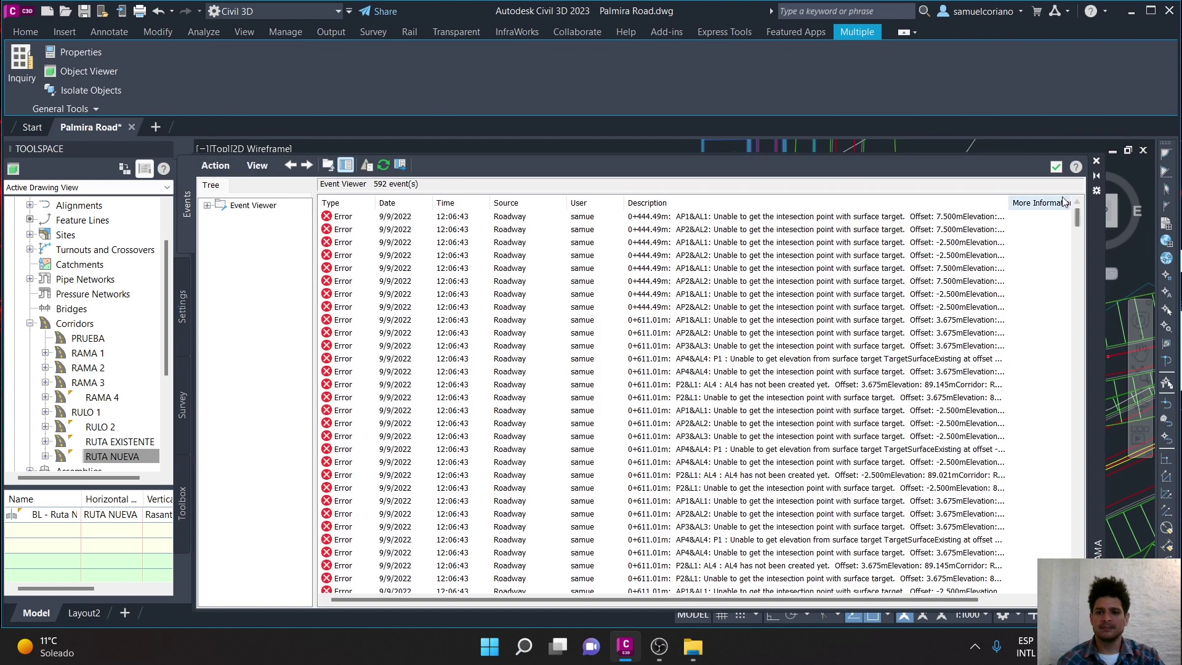
click(1056, 167)
Zoom along the ramp, then cancel the grip edit and clear the selection.
scroll(246, 197, up, 1)
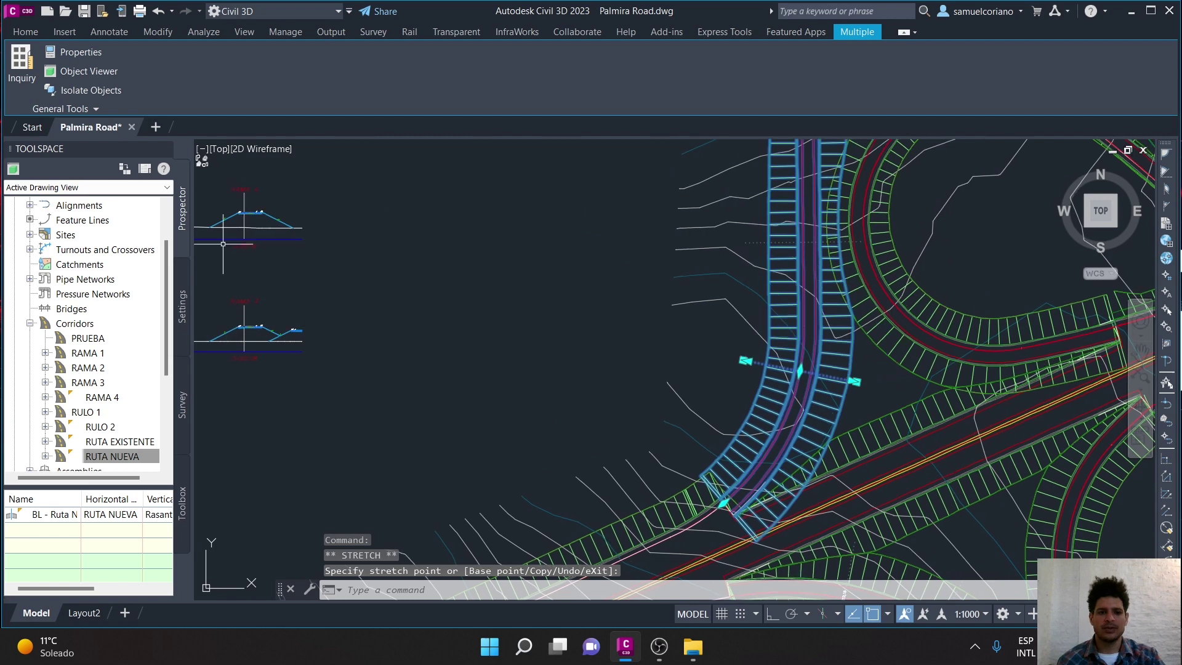
scroll(246, 198, up, 2)
scroll(246, 197, up, 1)
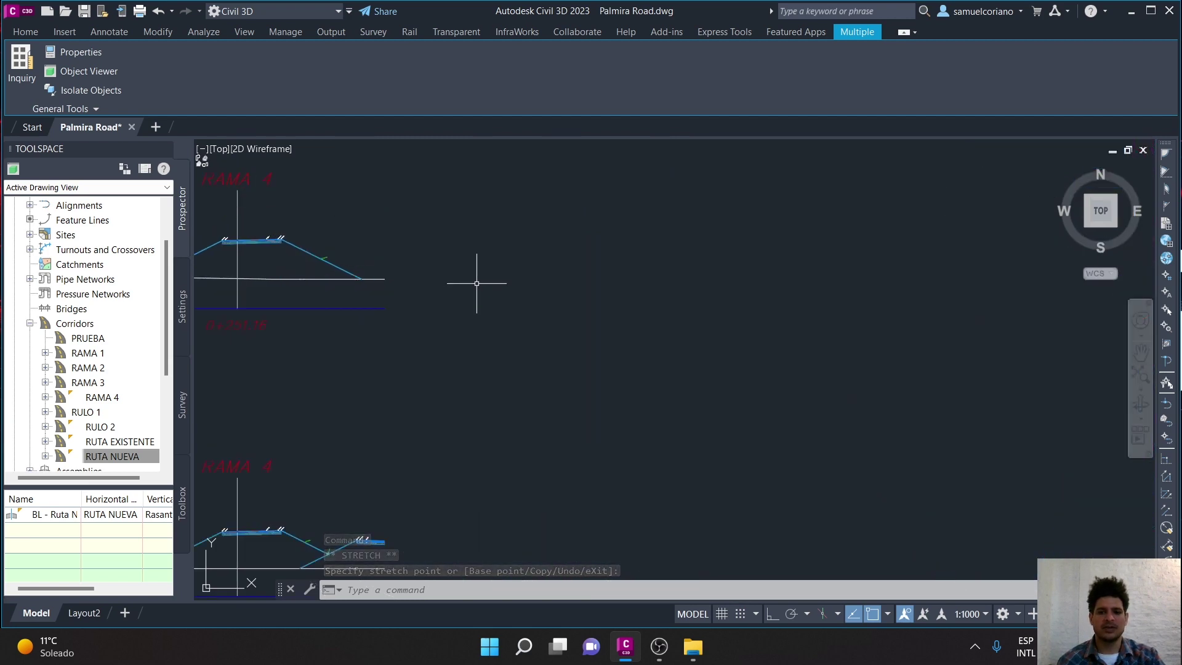
scroll(478, 282, down, 5)
scroll(714, 354, up, 2)
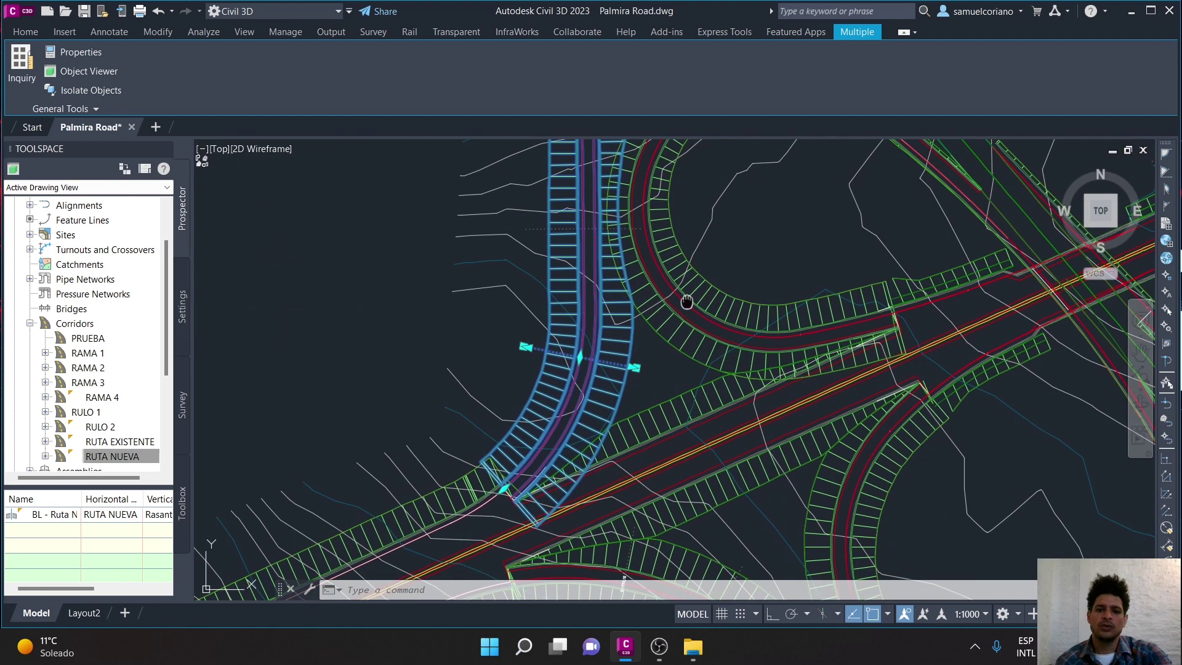
key(Escape)
key(Escape)
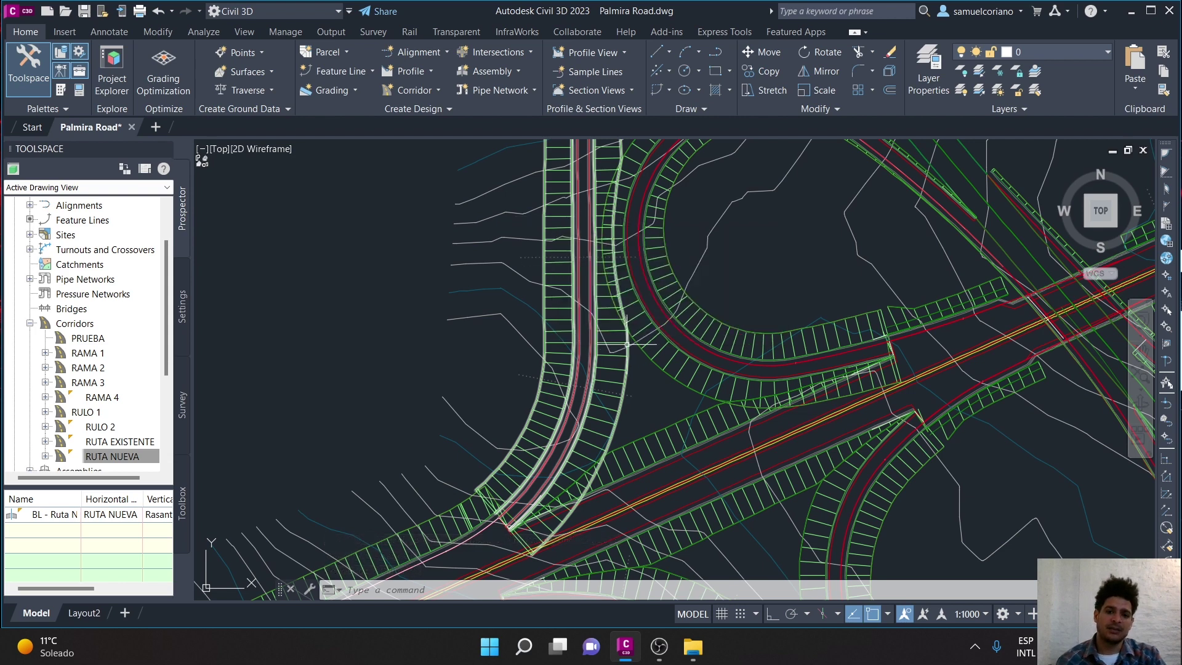
scroll(437, 177, down, 10)
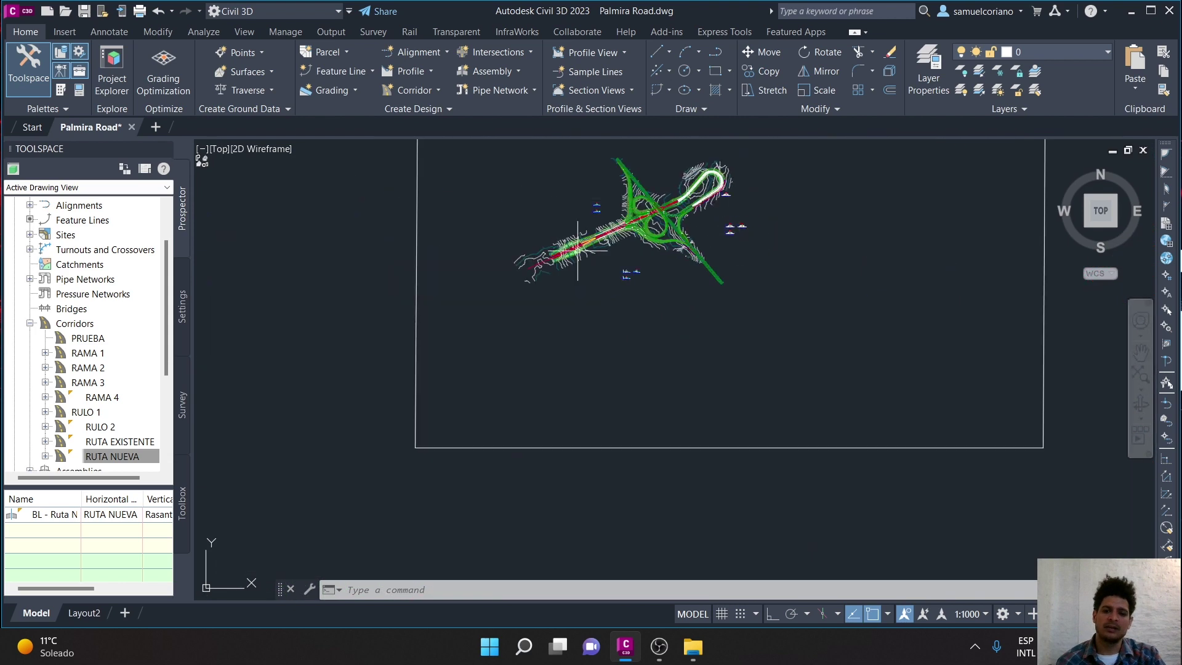
scroll(625, 276, up, 6)
scroll(645, 275, up, 2)
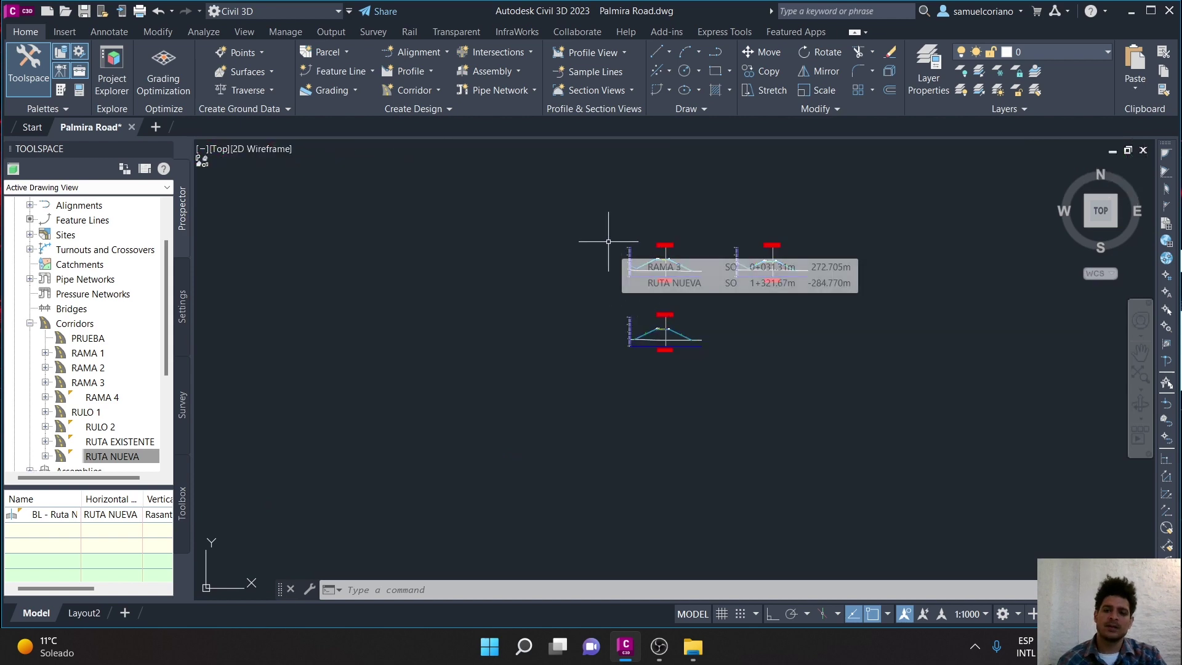
scroll(536, 384, down, 5)
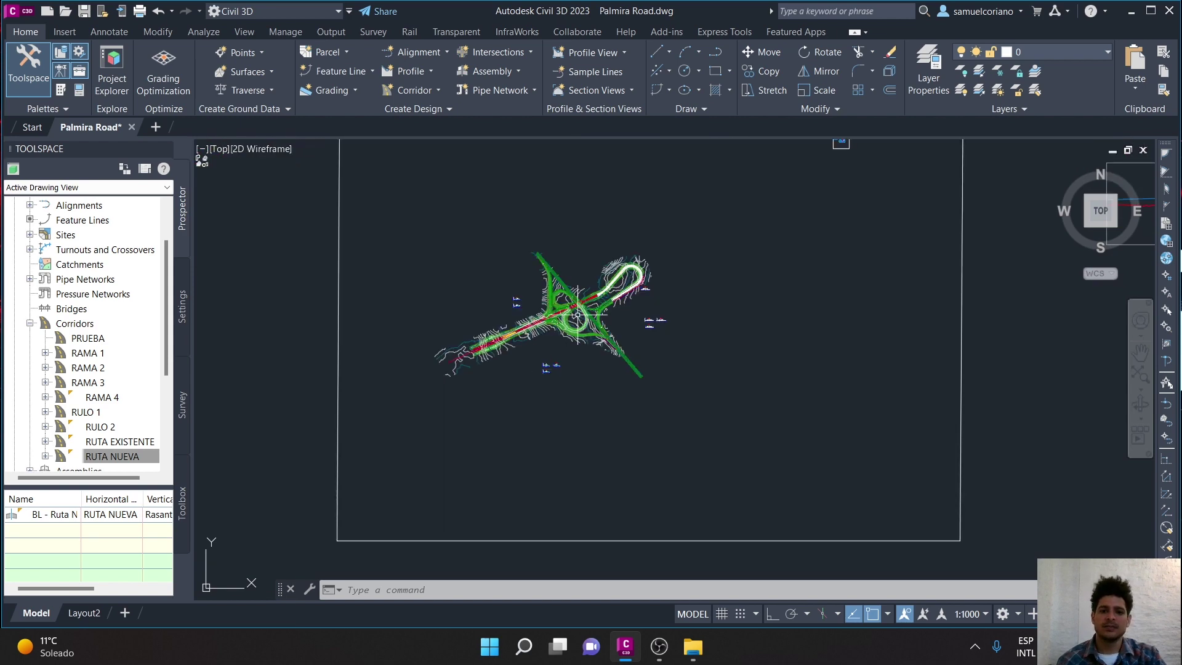
scroll(616, 286, up, 6)
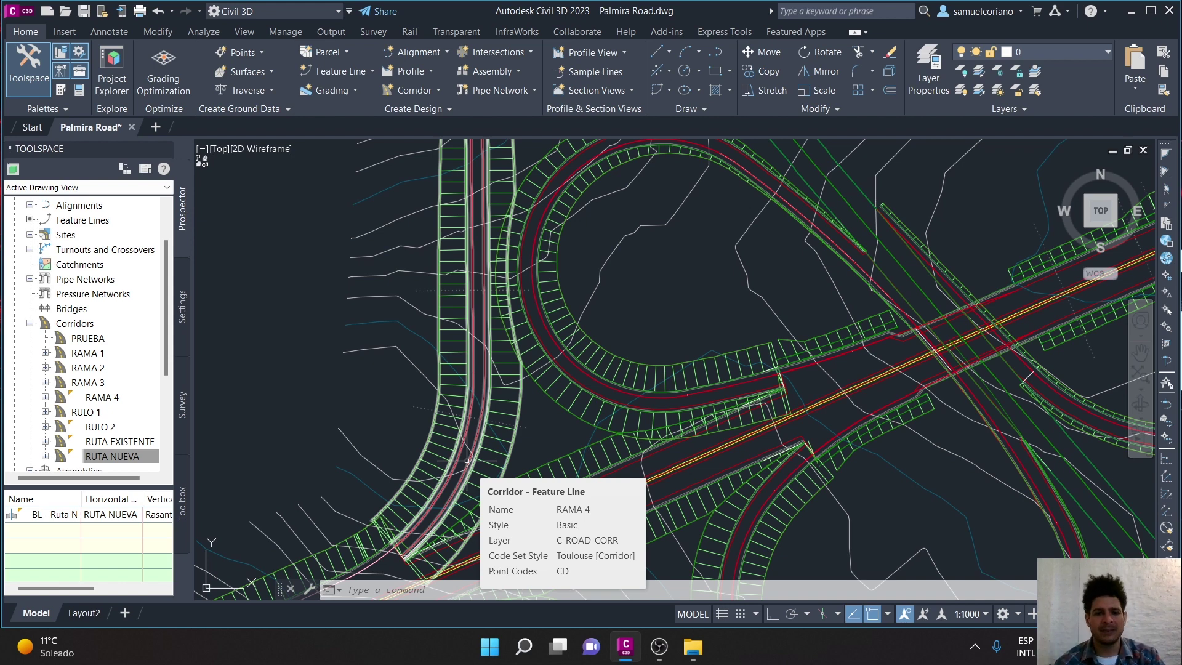
Window-select the RAMA 4 corridor, start feature-line extraction, then cancel it.
click(450, 310)
click(425, 335)
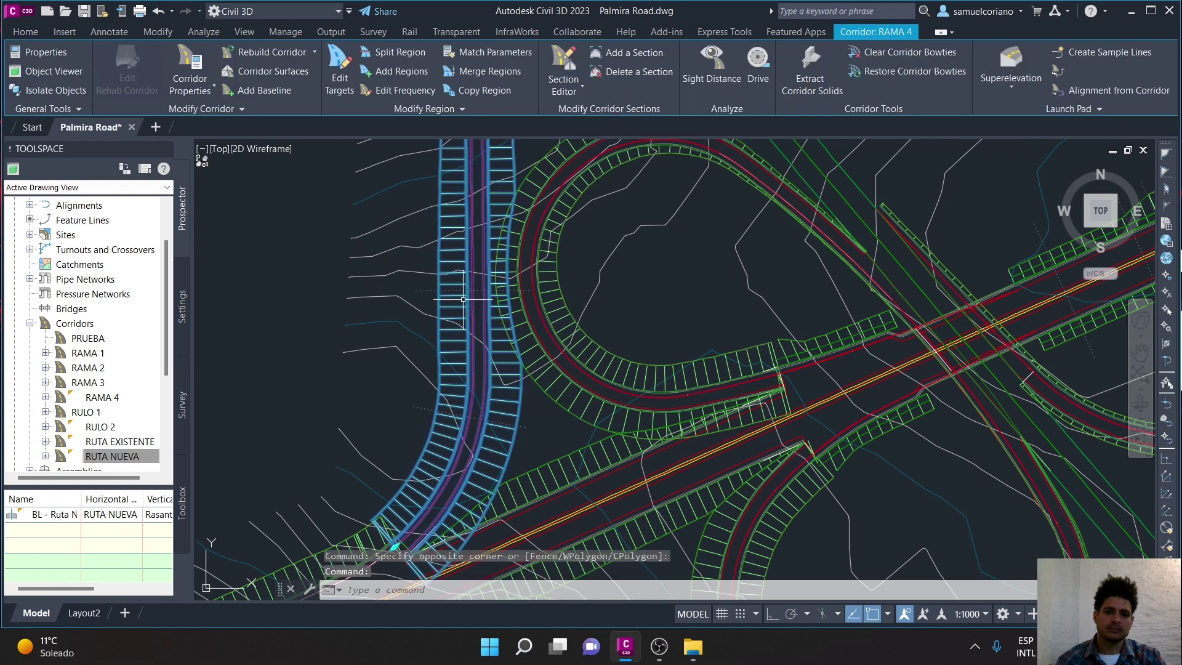
click(1064, 69)
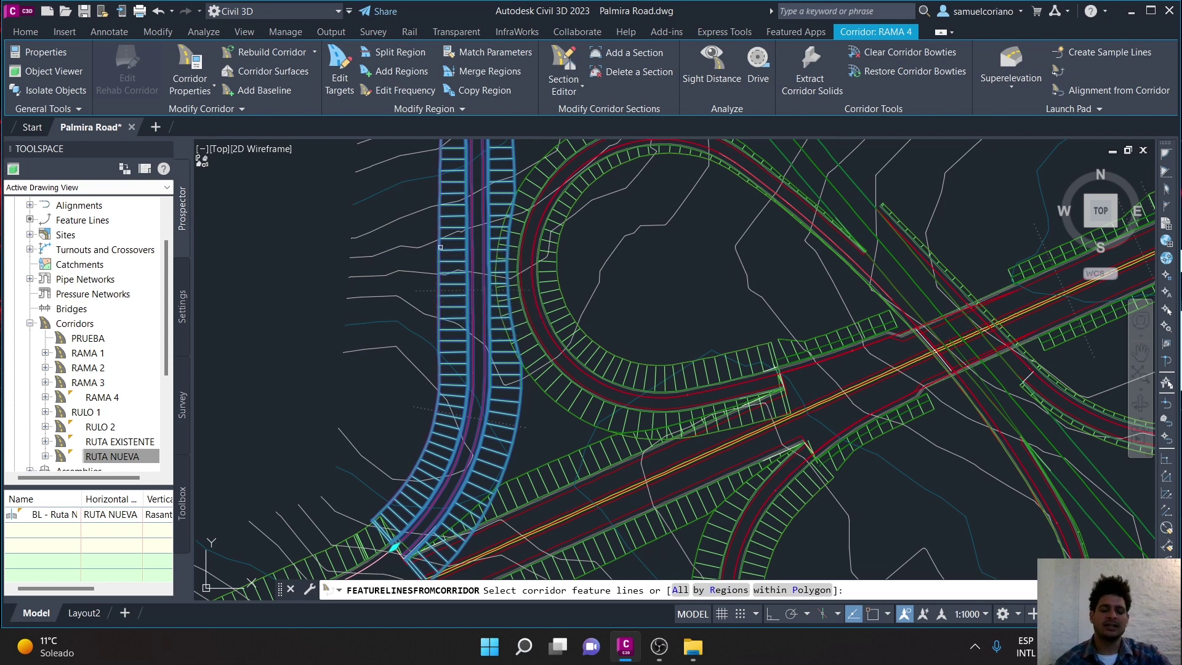
key(Escape)
key(Escape)
key(Escape)
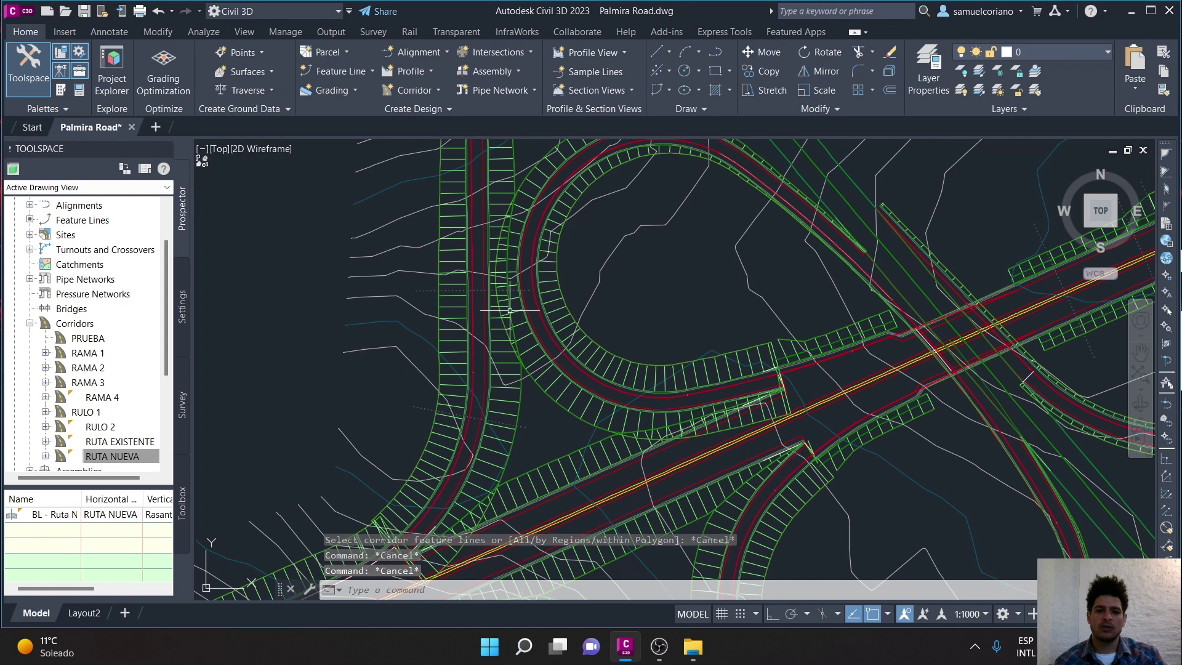
Inspect the RAMA 4 Daylight_Fill feature line along the ramp, then deselect it.
click(521, 418)
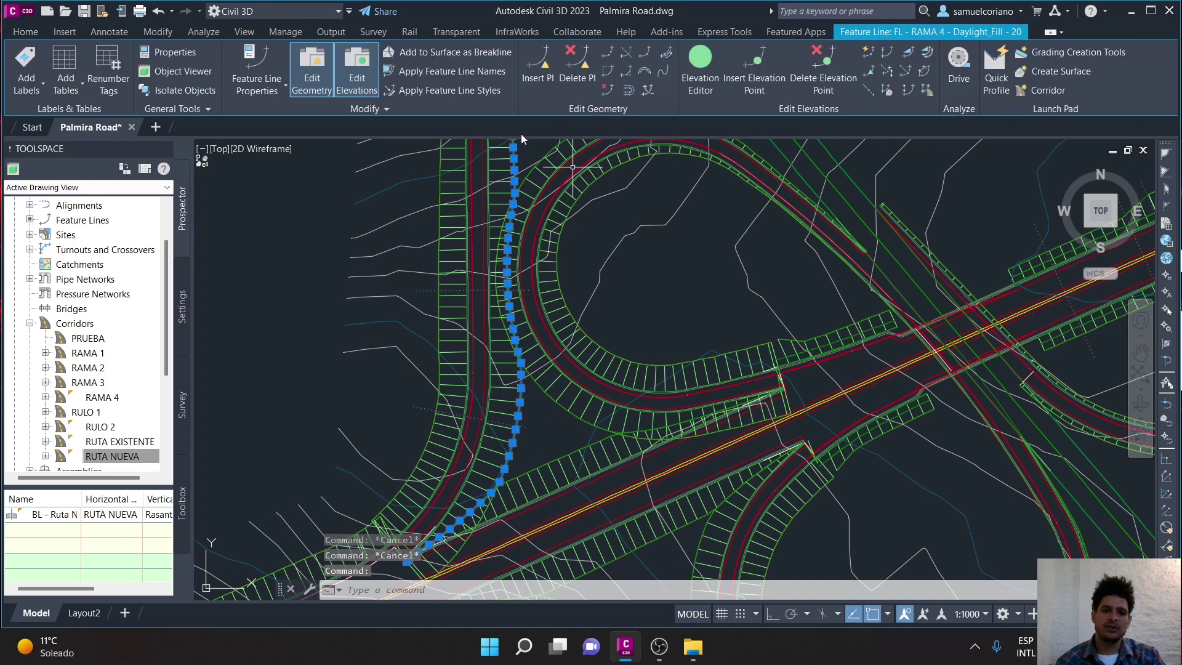
scroll(513, 158, up, 3)
scroll(471, 304, down, 5)
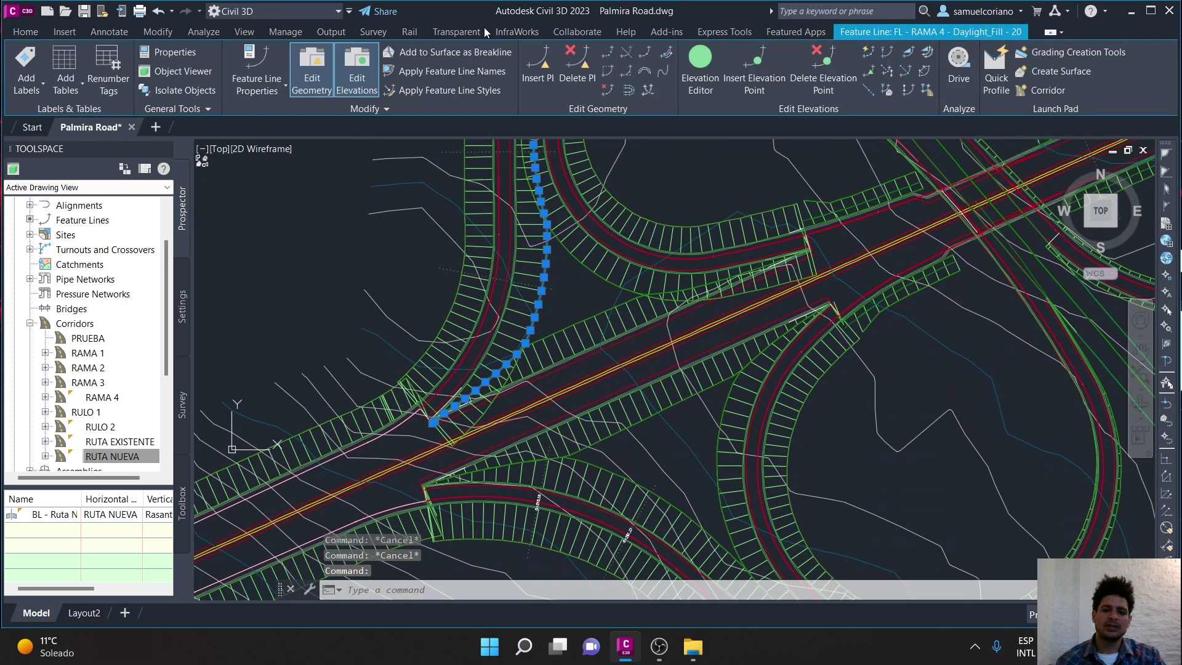
scroll(487, 203, up, 4)
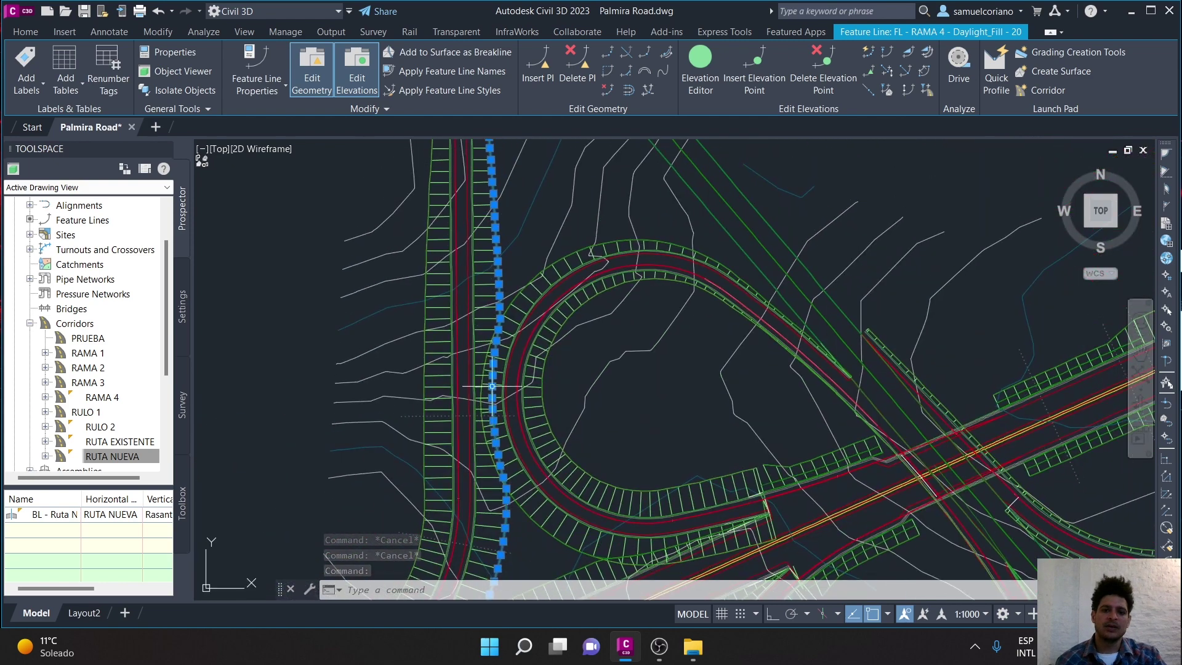
middle_drag(498, 548, 507, 332)
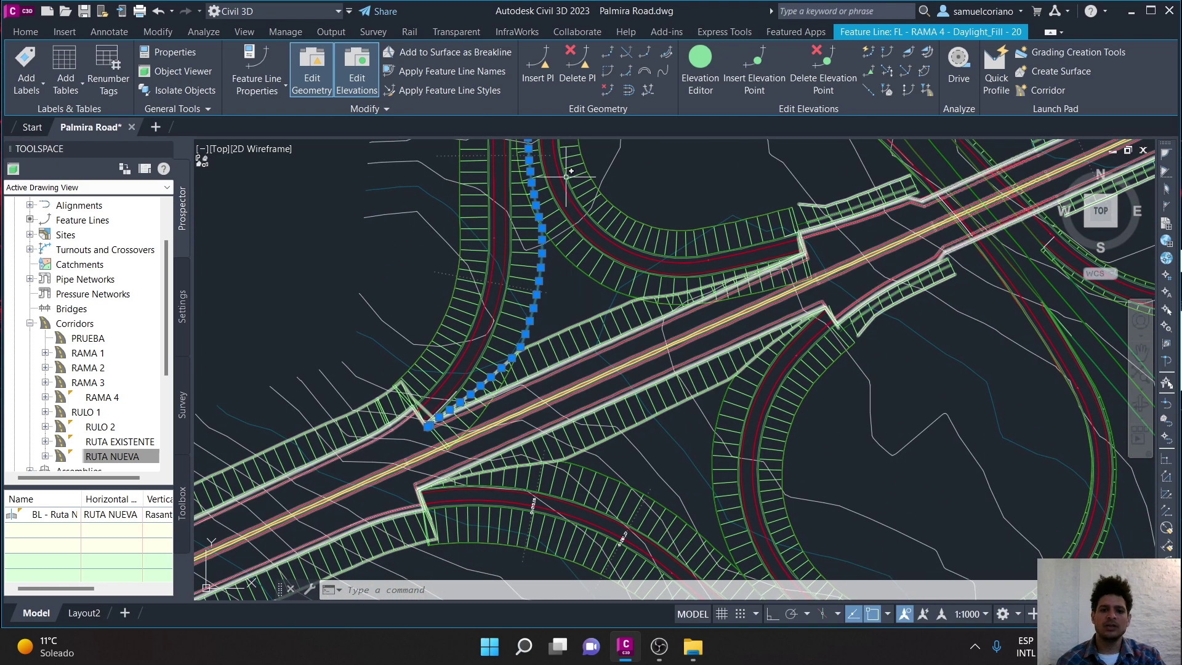
middle_drag(547, 213, 509, 228)
scroll(535, 290, down, 5)
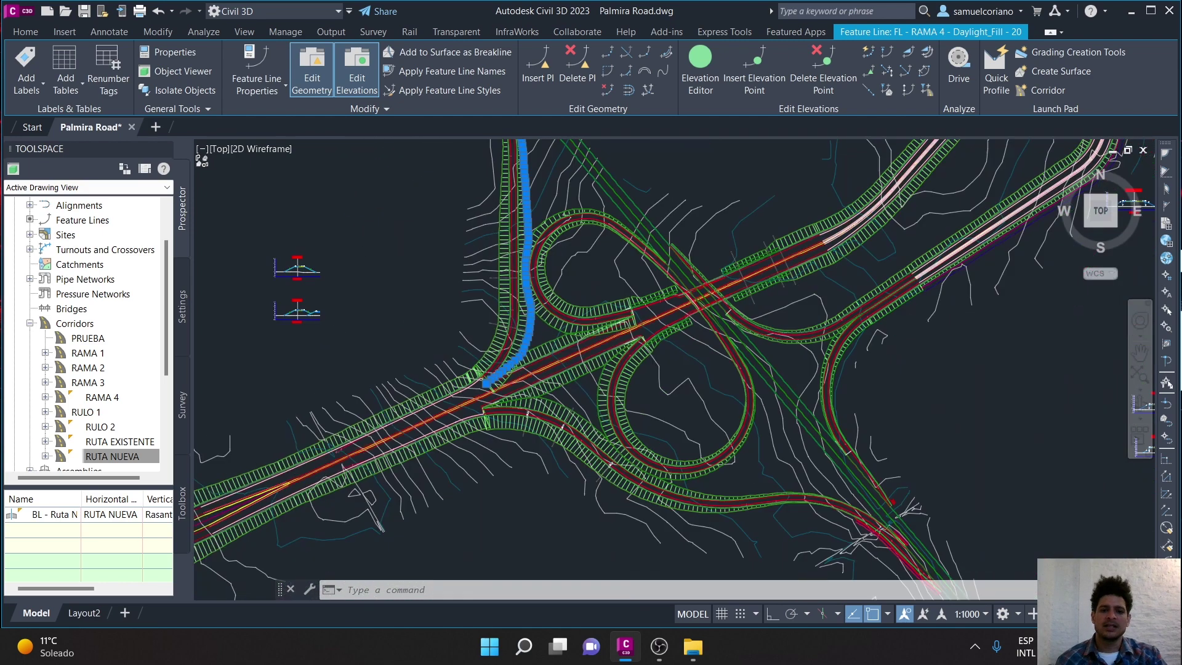
scroll(548, 369, up, 5)
key(Escape)
key(Escape)
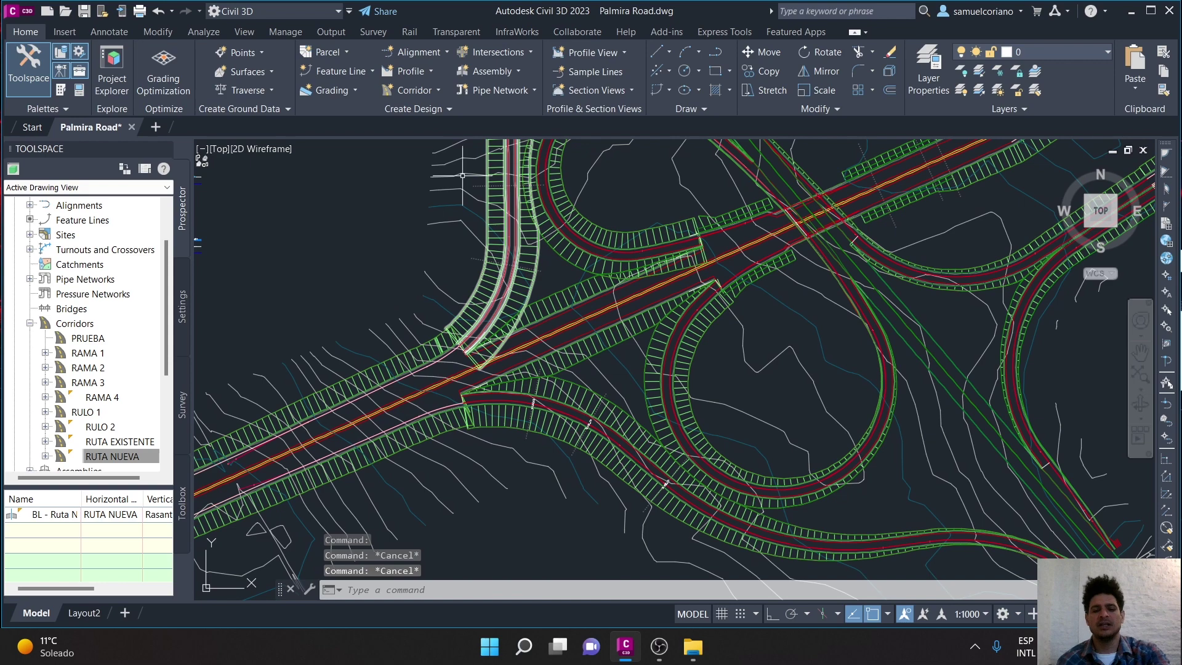
scroll(433, 293, down, 3)
scroll(572, 382, up, 5)
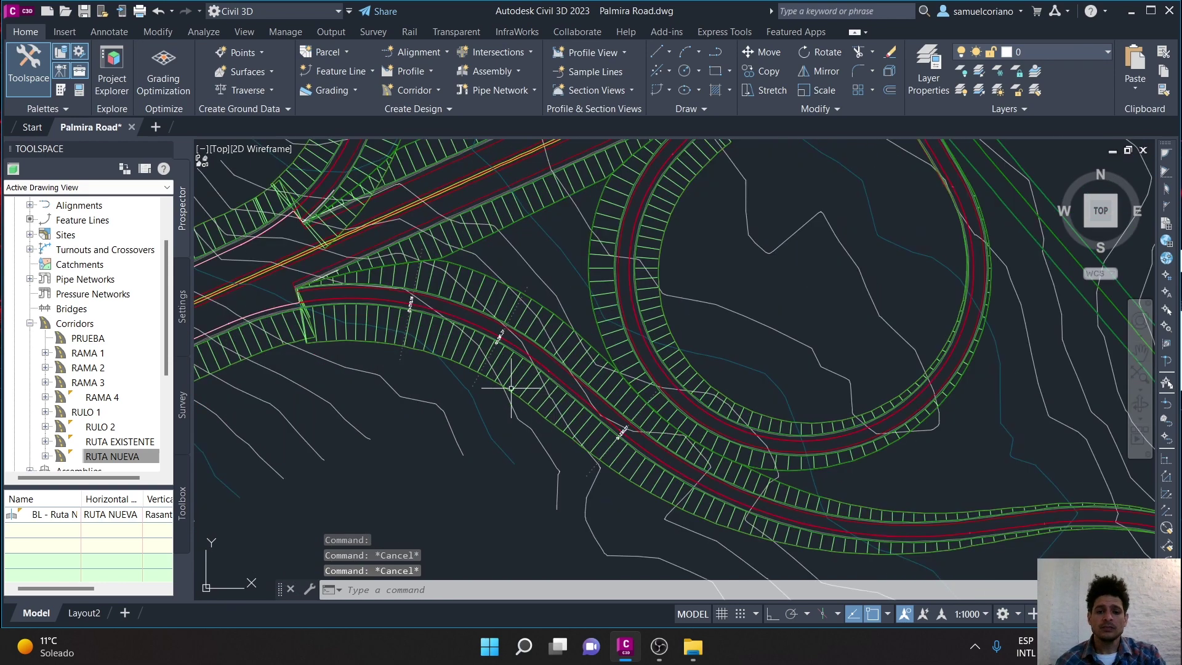
scroll(474, 299, up, 3)
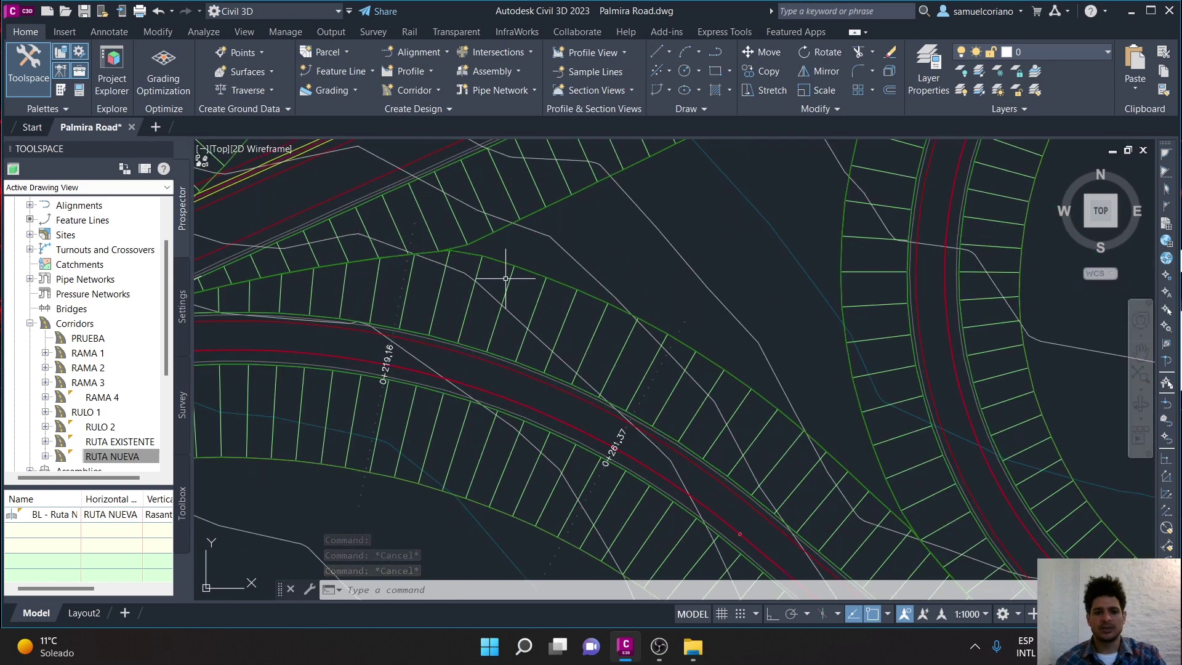
click(537, 301)
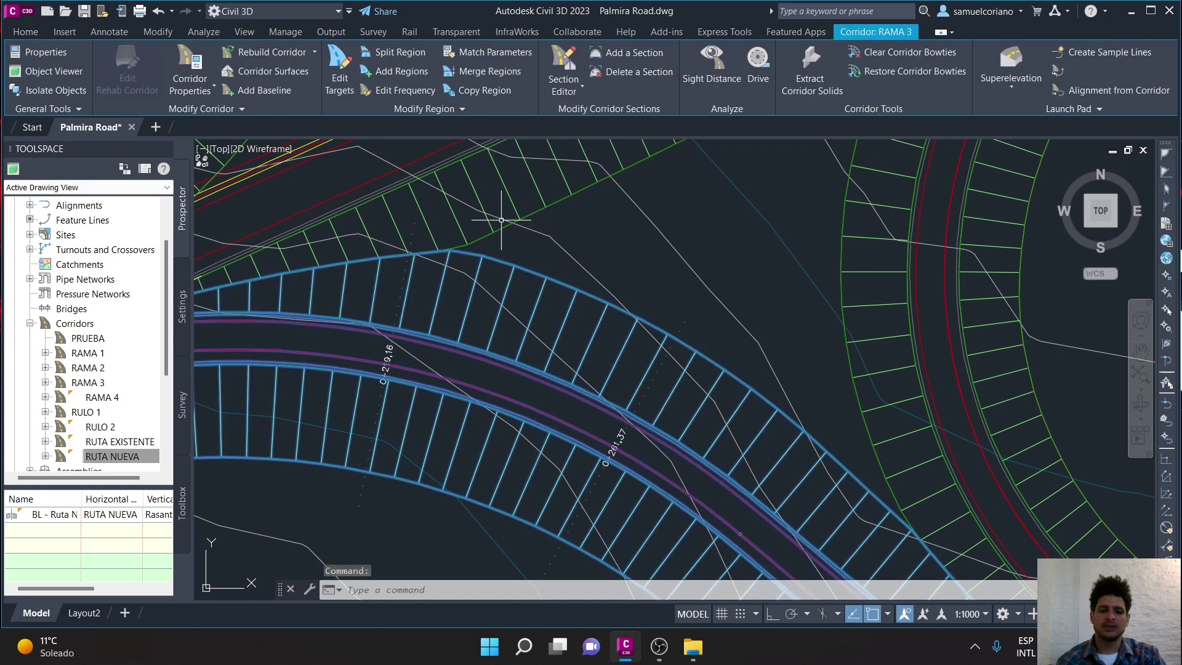
scroll(590, 282, down, 3)
scroll(590, 283, down, 1)
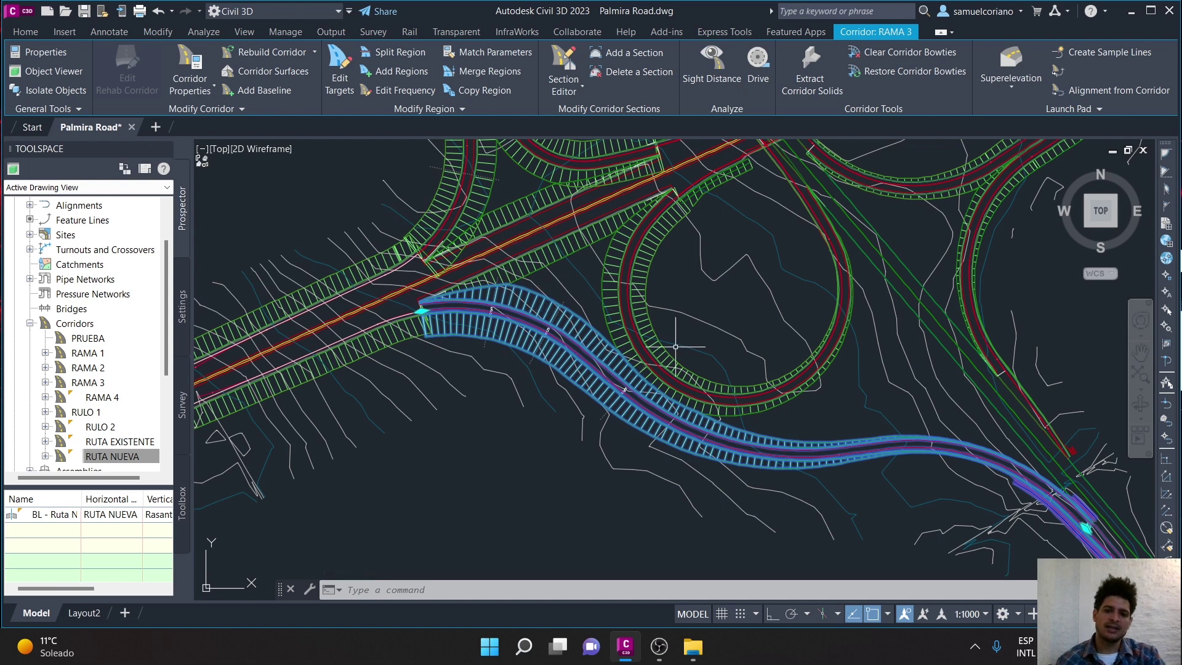
scroll(526, 292, up, 2)
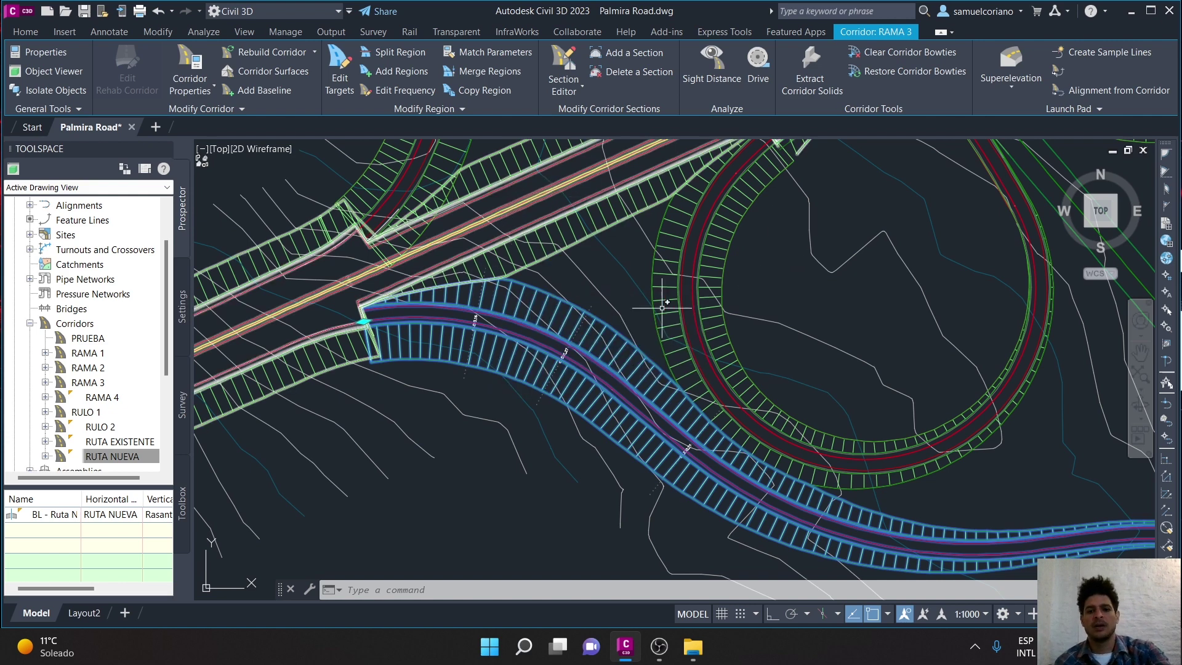
scroll(656, 321, down, 10)
key(Escape)
key(Escape)
key(Escape)
middle_drag(823, 312, 724, 322)
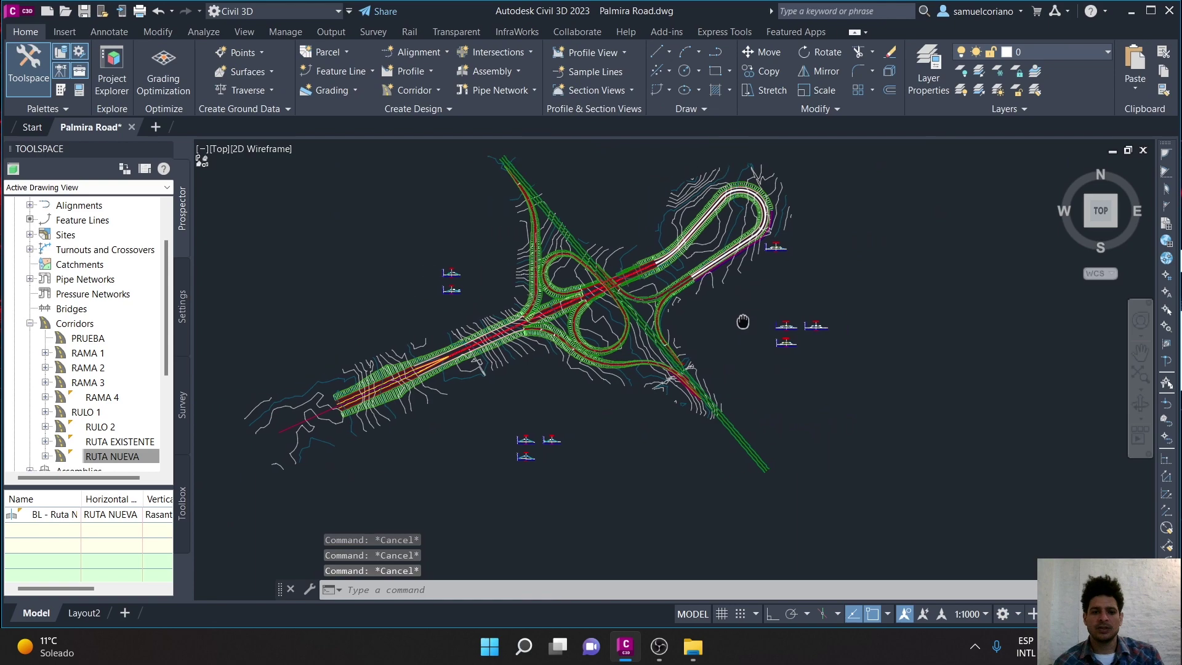
scroll(904, 390, down, 2)
scroll(442, 321, up, 2)
scroll(442, 321, up, 3)
scroll(693, 300, up, 2)
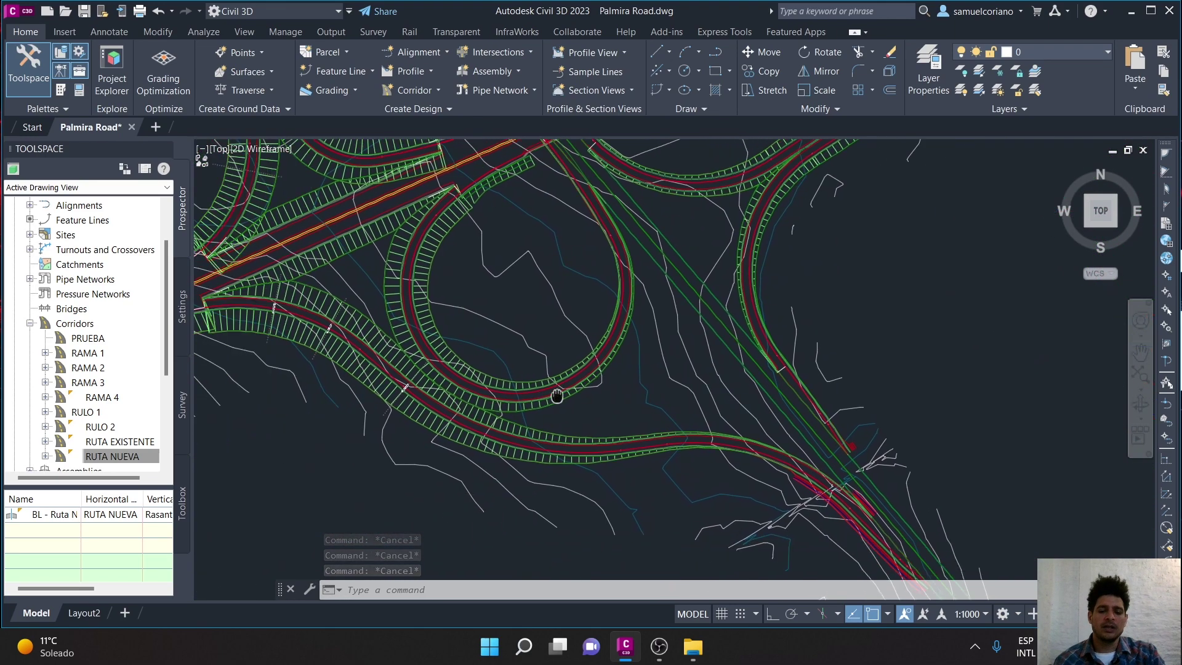
scroll(617, 316, down, 3)
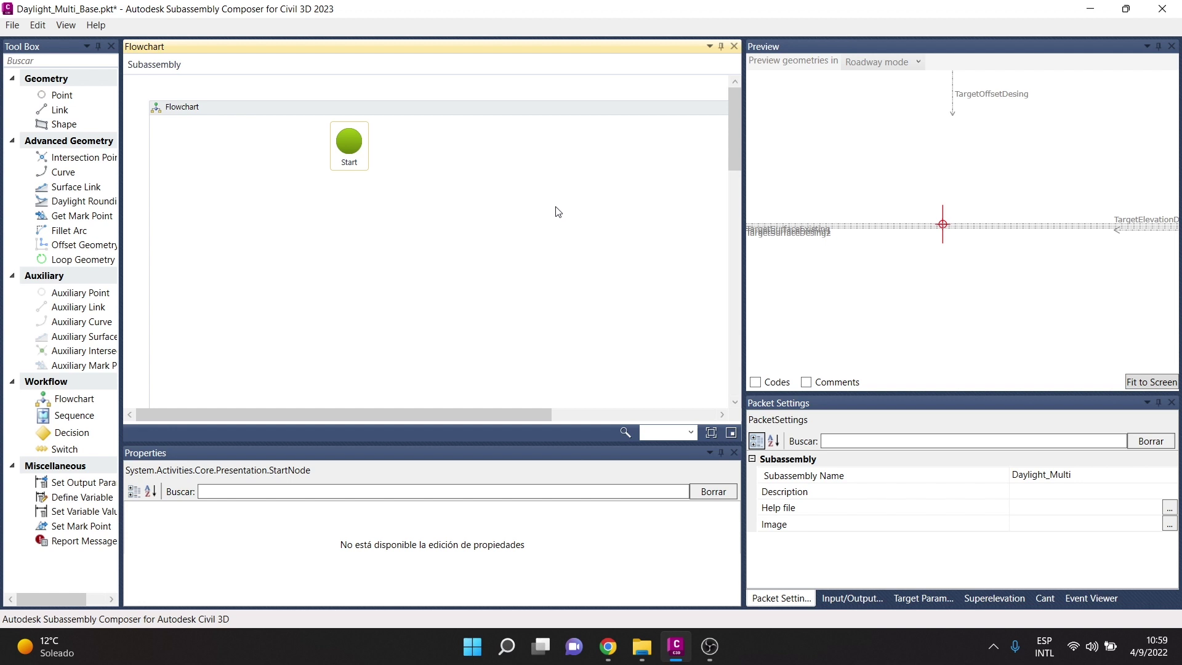
Go through Packet Settings and Input/Output Parameters to list the five Target Parameters.
click(798, 600)
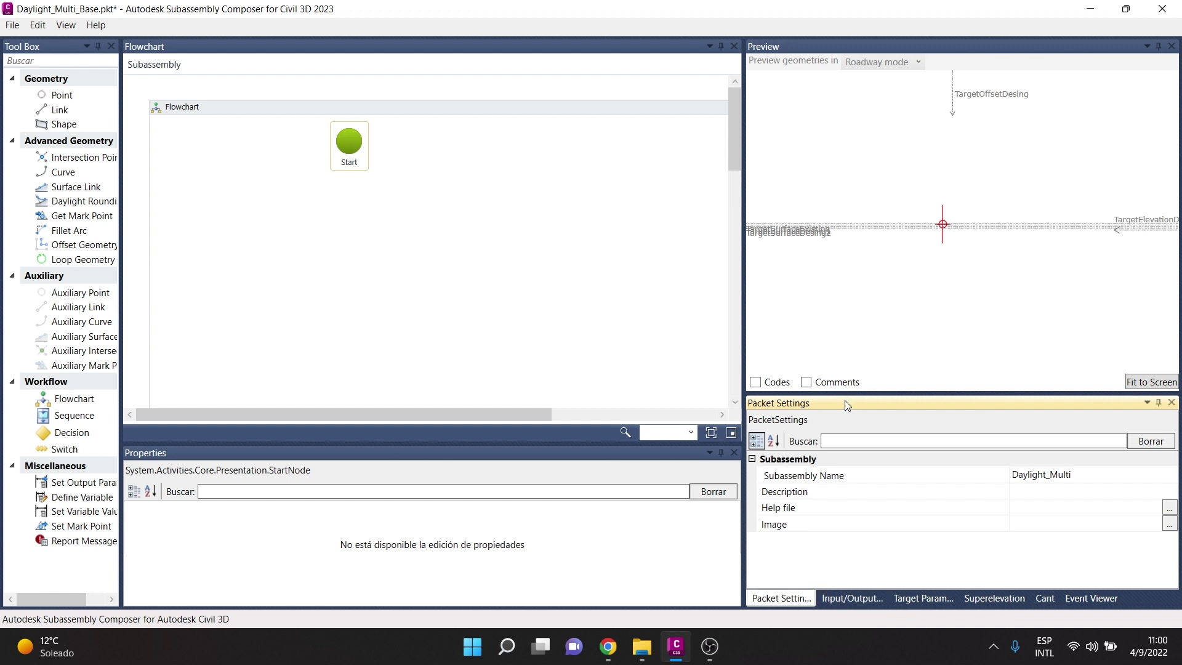
click(1087, 475)
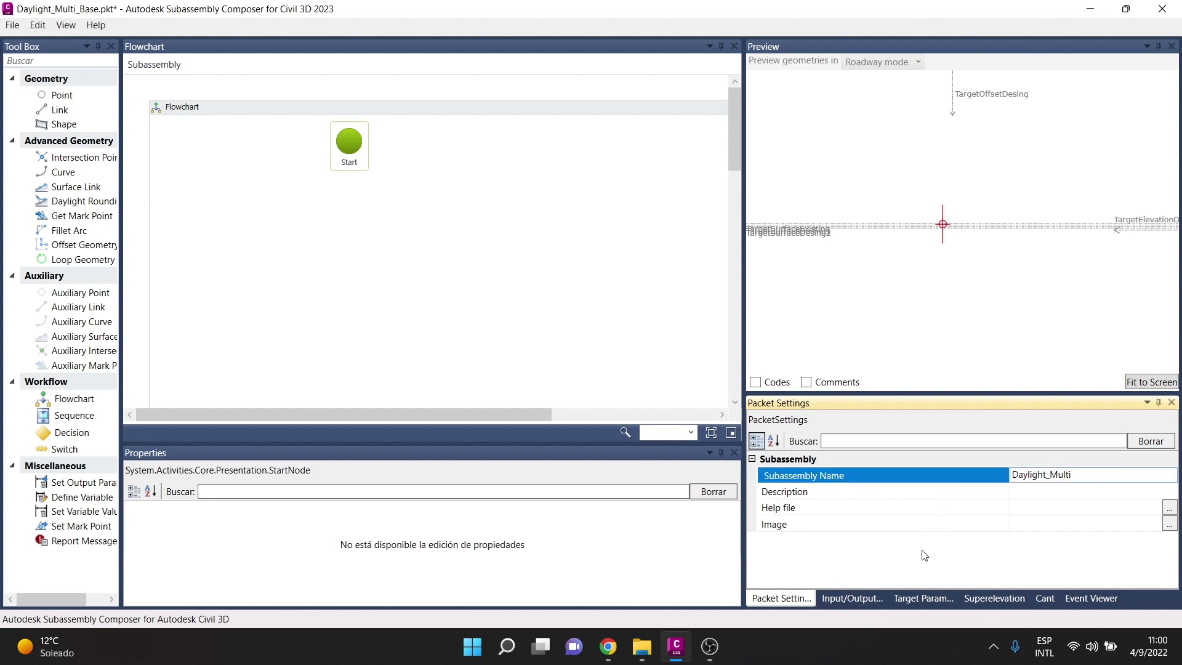
click(852, 598)
scroll(860, 492, down, 1)
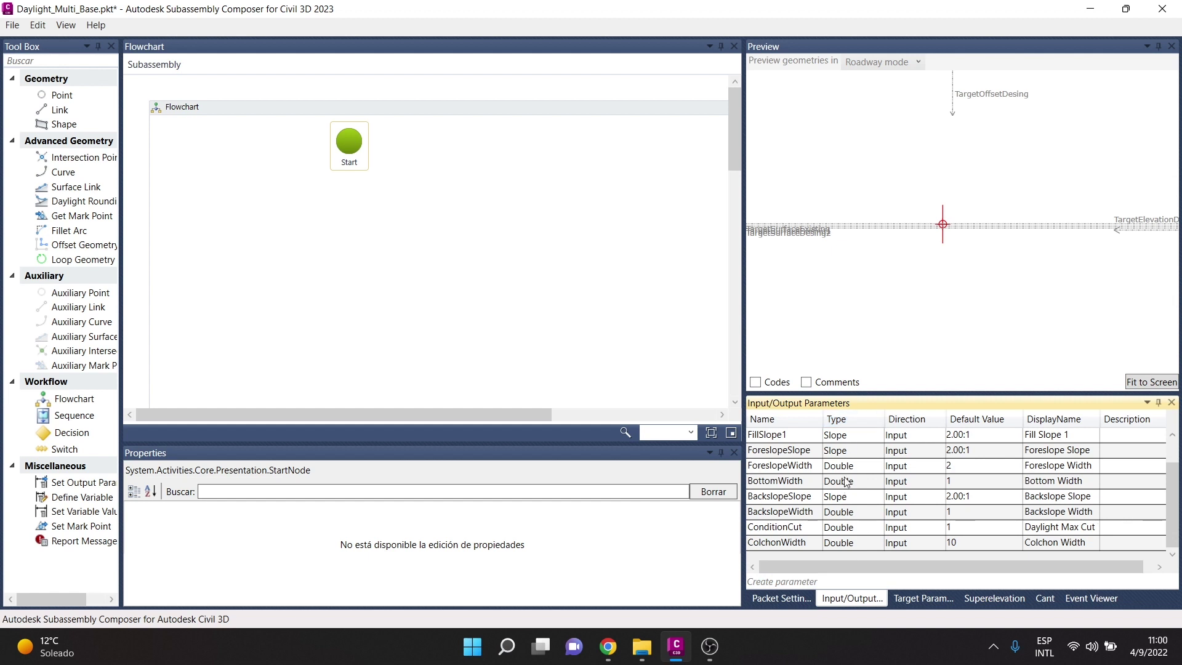
click(930, 606)
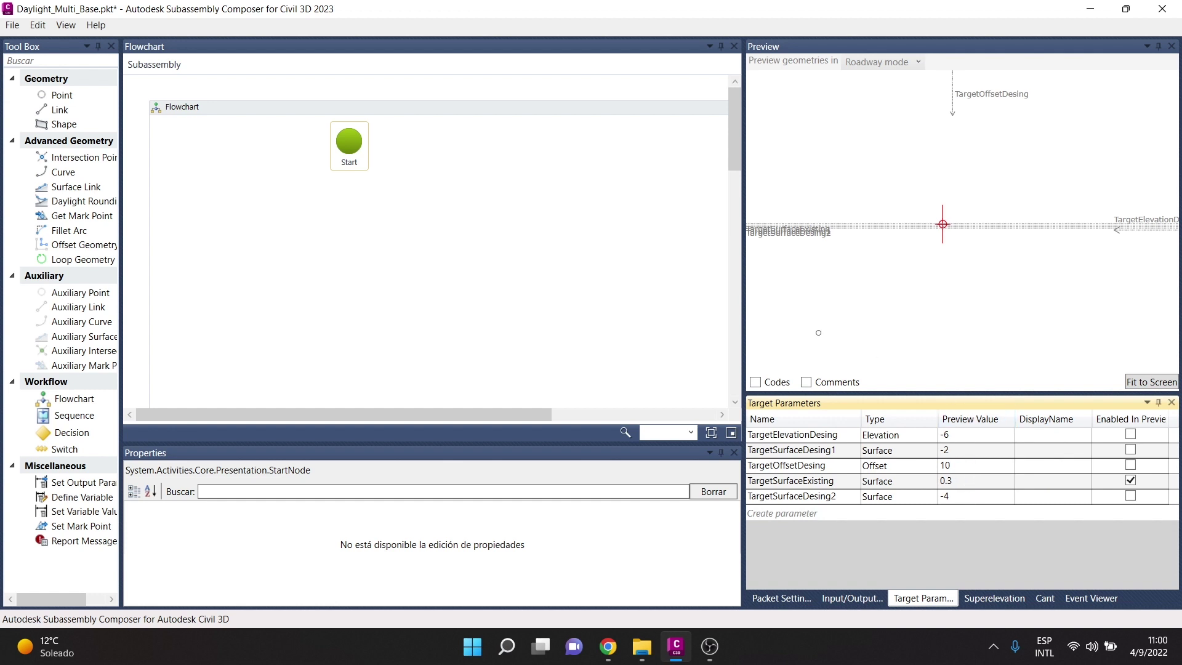
scroll(972, 210, up, 1)
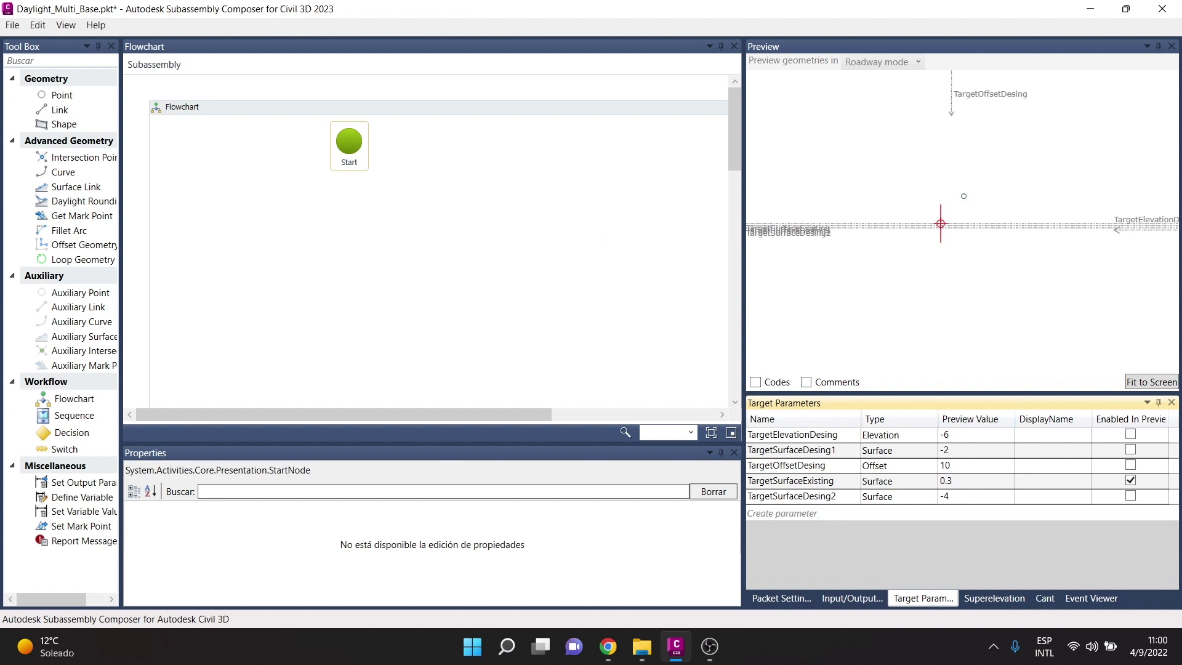
scroll(972, 209, up, 1)
scroll(971, 210, up, 1)
scroll(971, 210, up, 1)
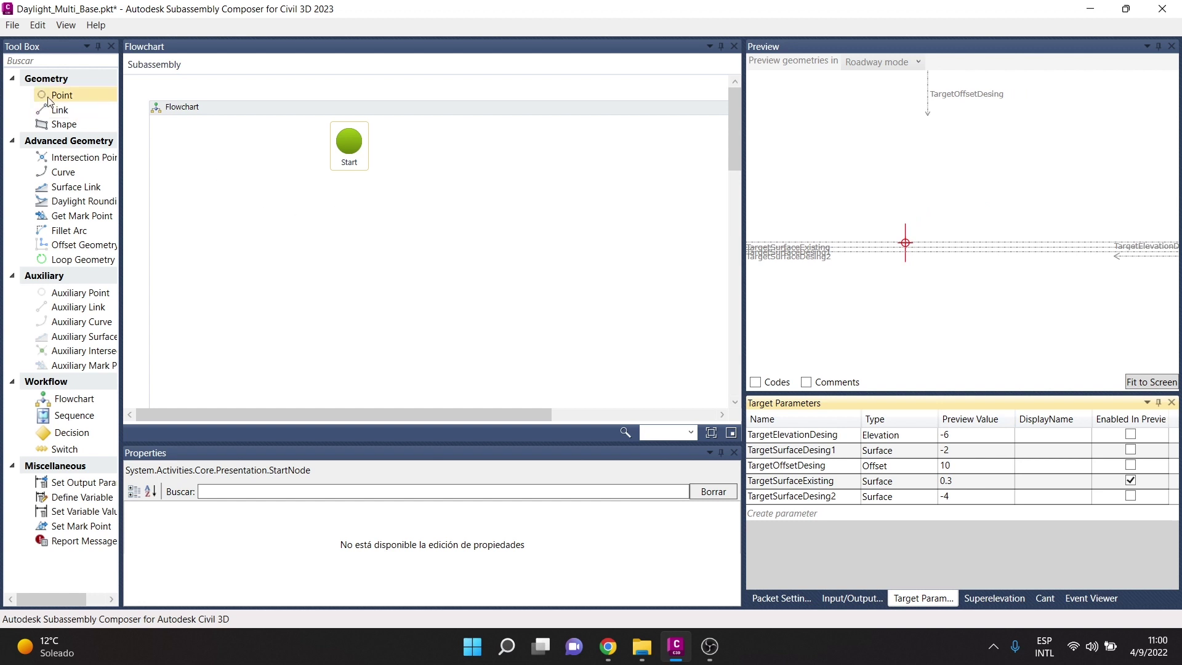
Add point P1 below Start and a Decision node below P1.
drag(59, 95, 357, 222)
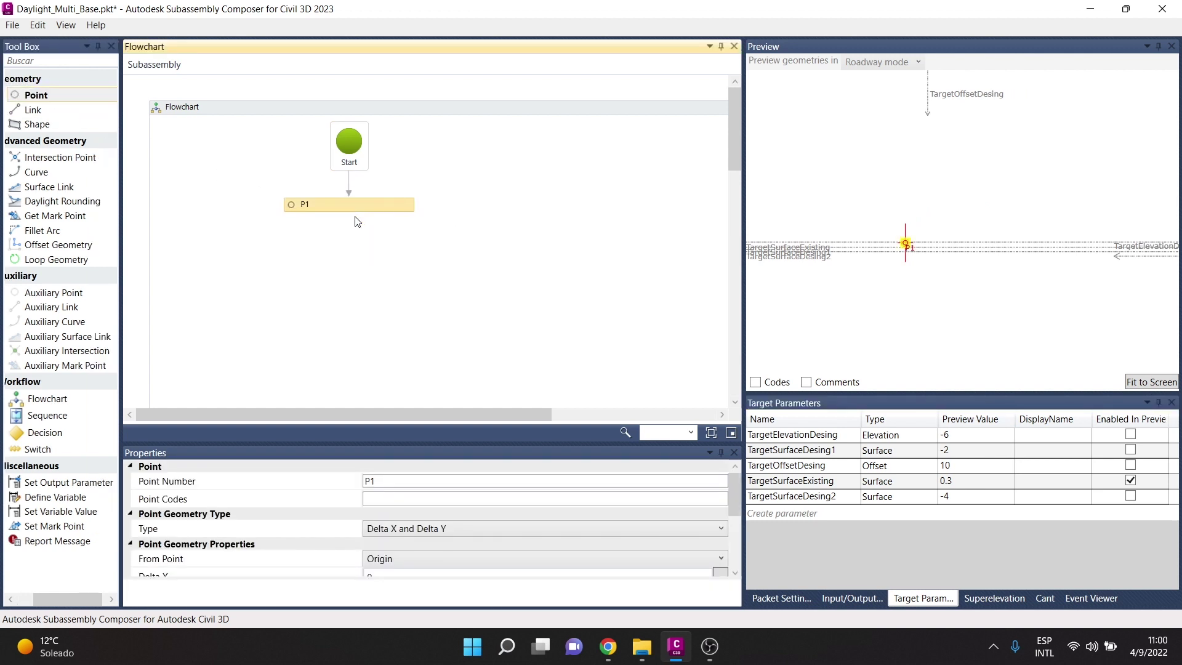
mouse_move(43, 432)
mouse_down()
mouse_move(205, 391)
mouse_move(349, 222)
mouse_up()
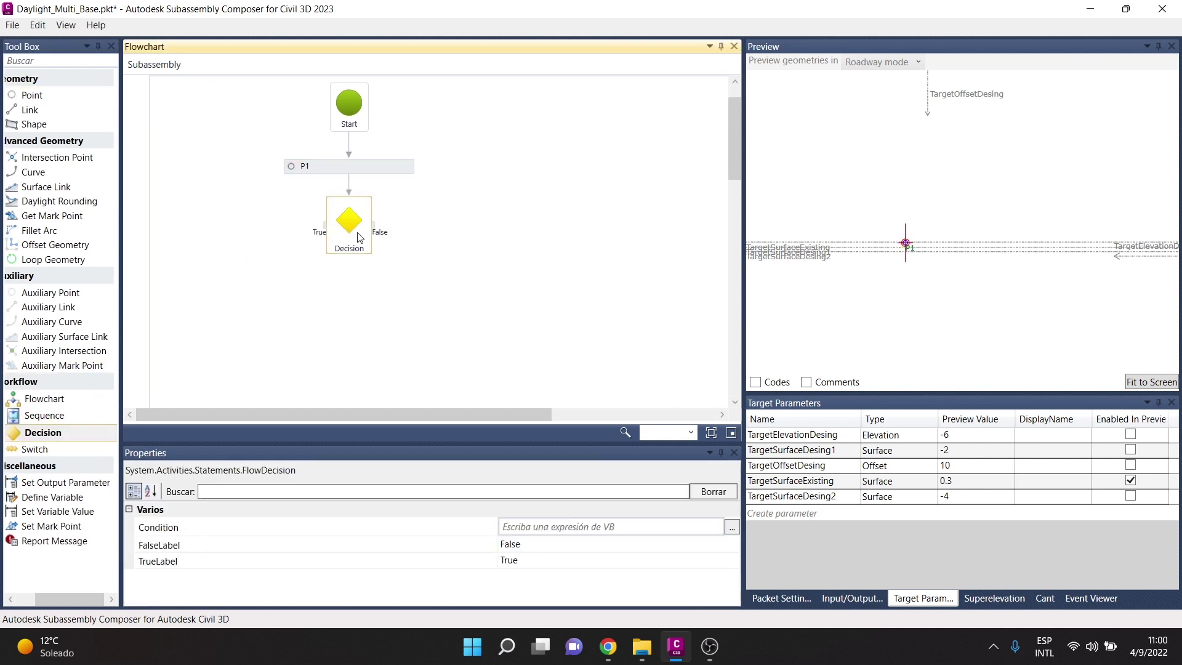
click(548, 523)
text(Sa.)
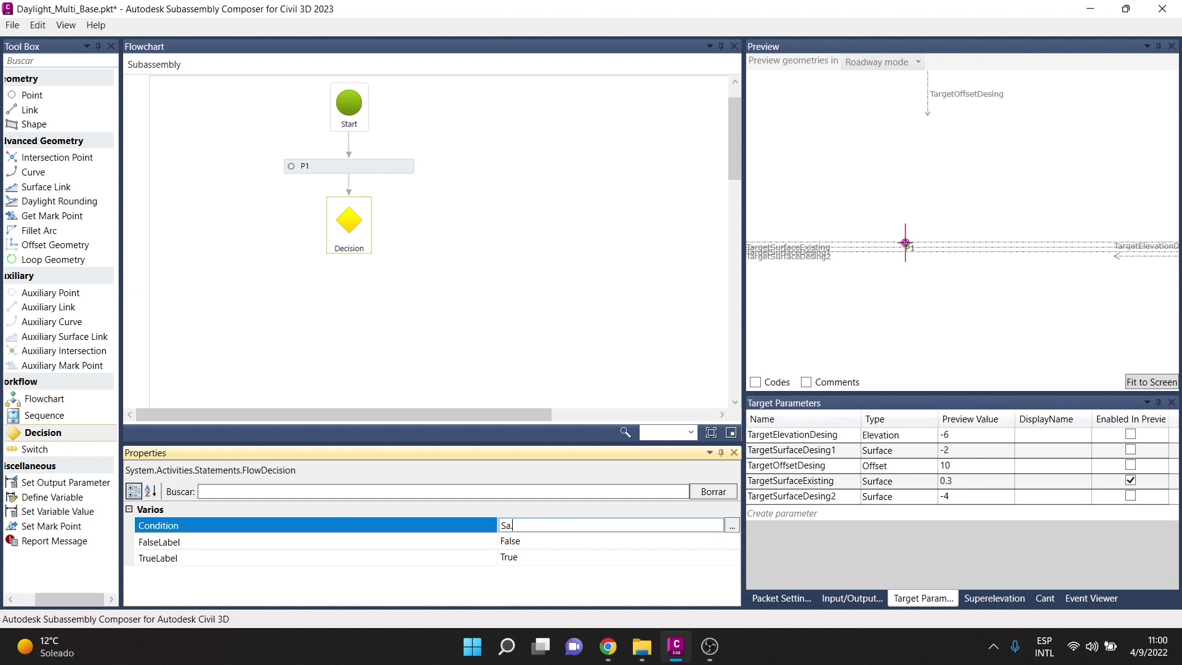
Give the Decision the condition Sa.Islayout=True, then check the preview geometry mode.
text(Islayo)
text(ut=Yes)
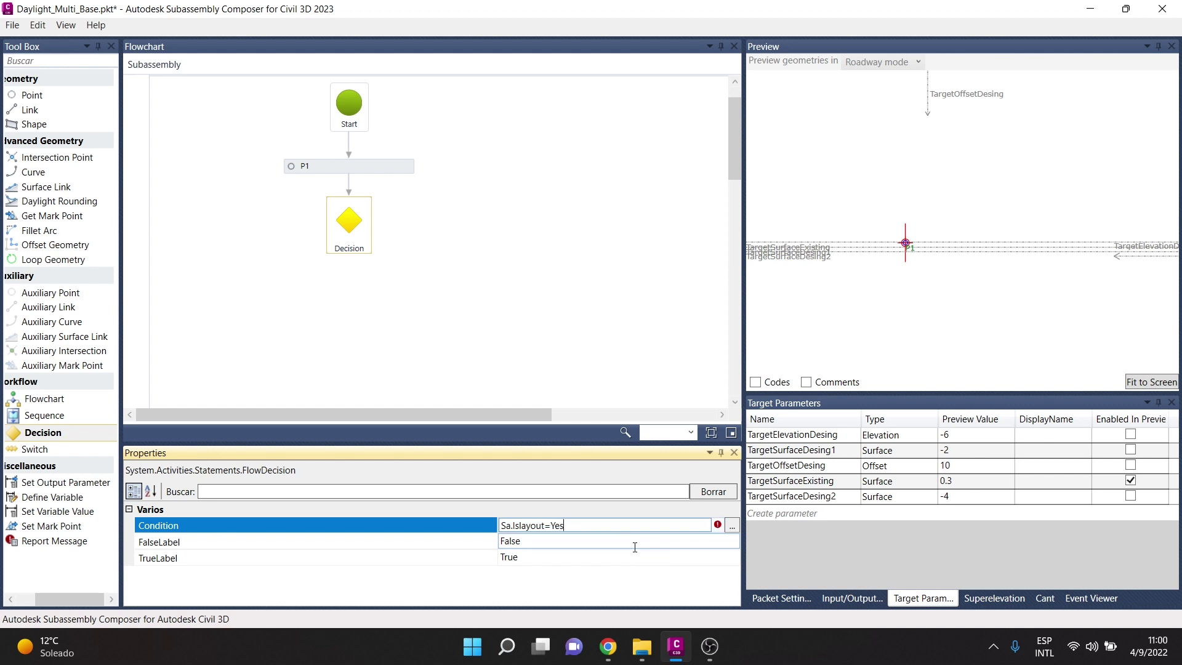
key(BackSpace)
key(BackSpace)
key(BackSpace)
text(True)
click(576, 280)
click(338, 223)
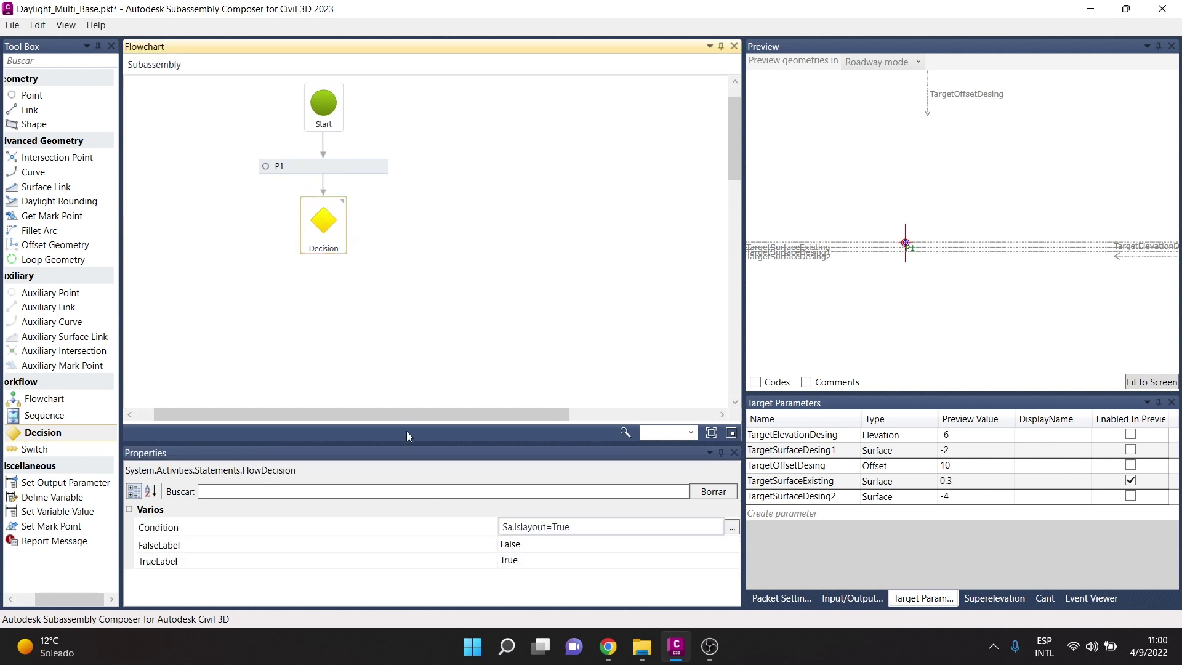
drag(408, 412, 211, 404)
scroll(308, 292, up, 1)
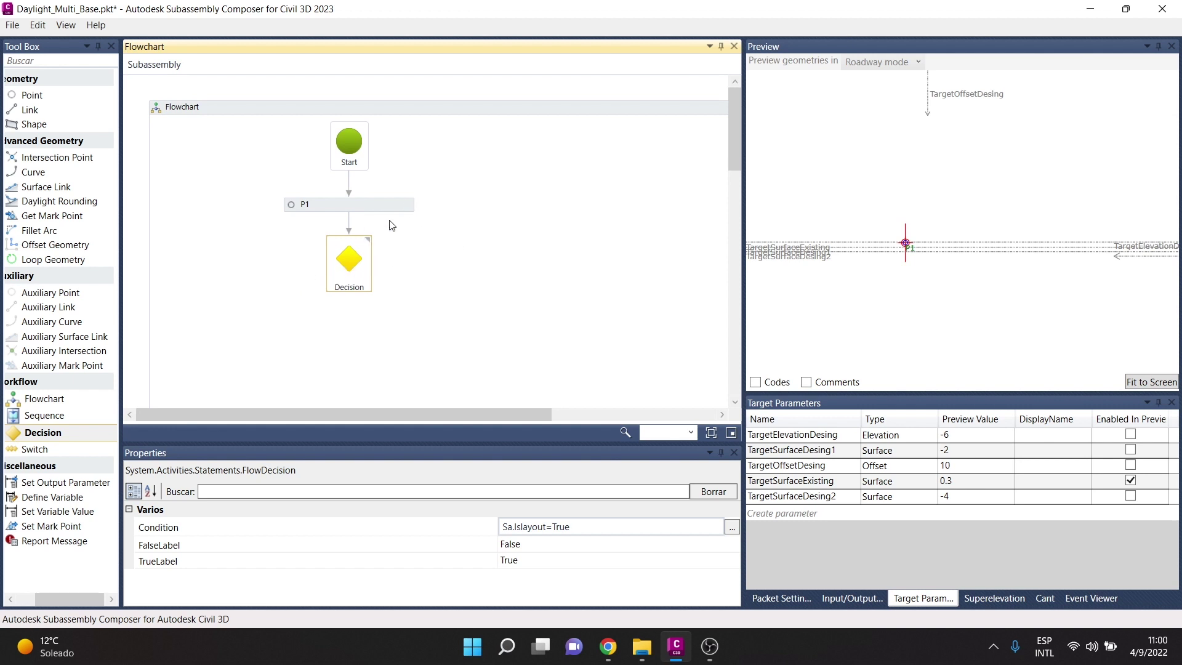
mouse_move(349, 261)
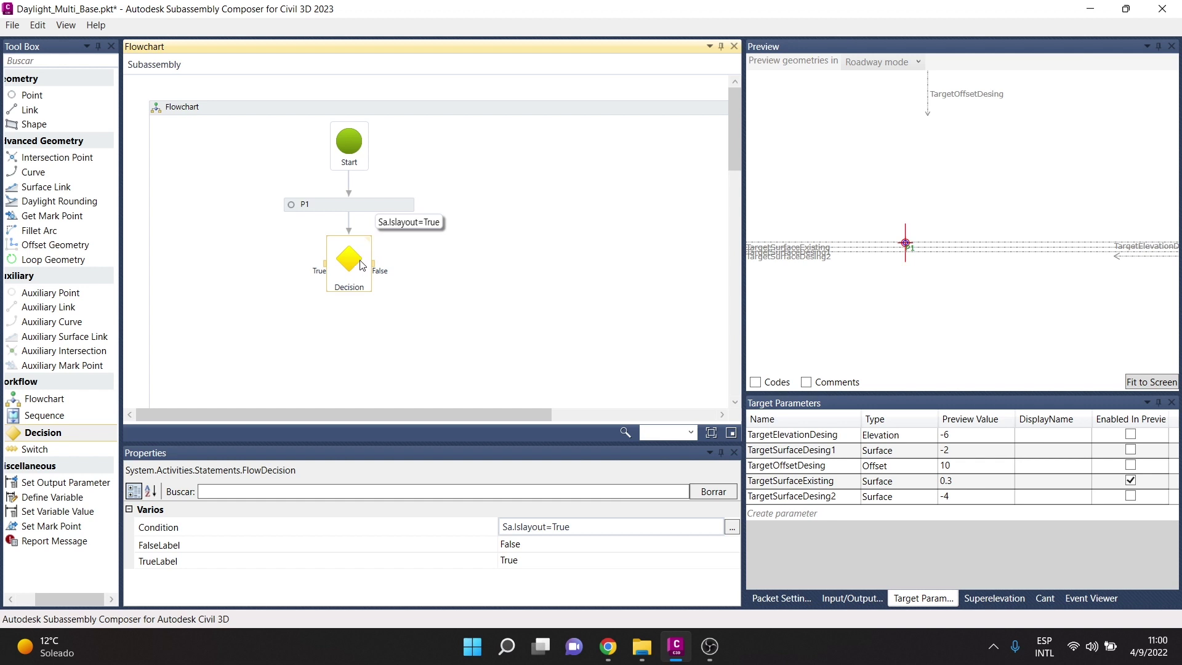
scroll(265, 283, down, 2)
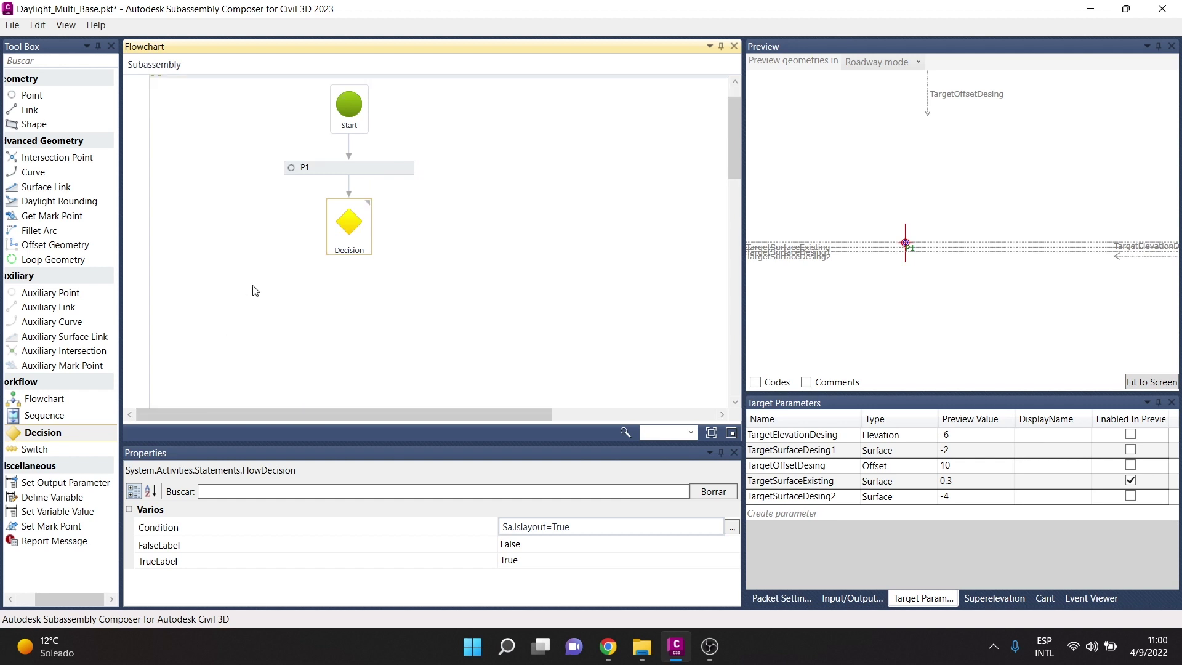
scroll(289, 273, up, 1)
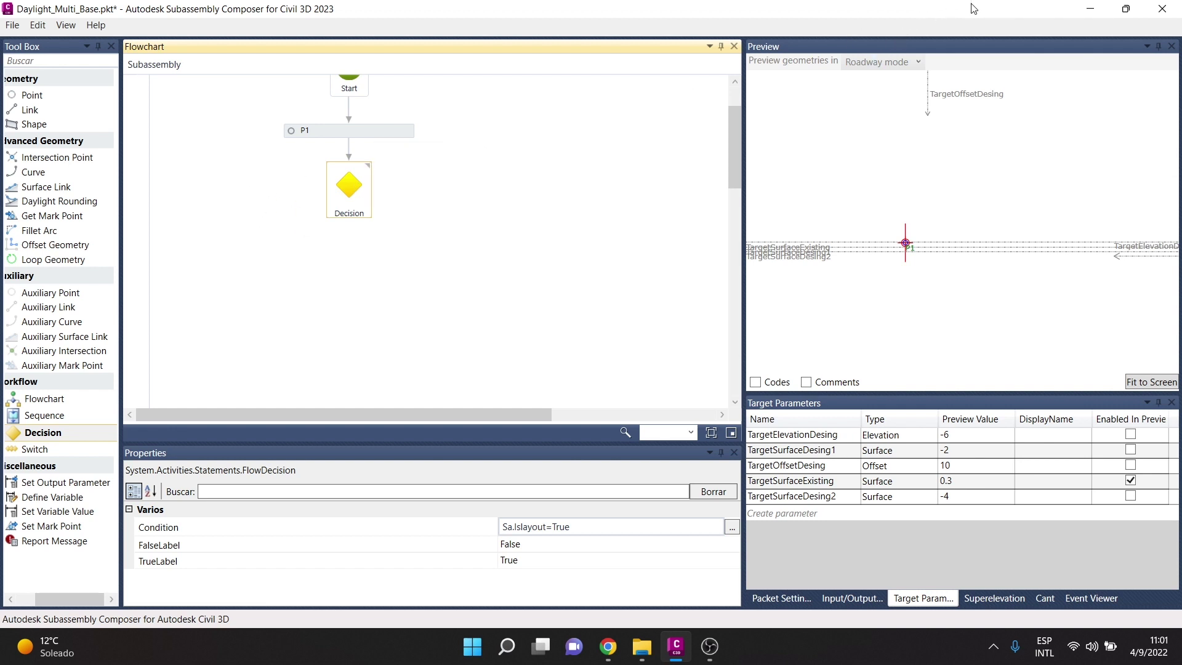
click(904, 61)
Switch the geometry preview from Layout to Roadway mode.
click(884, 80)
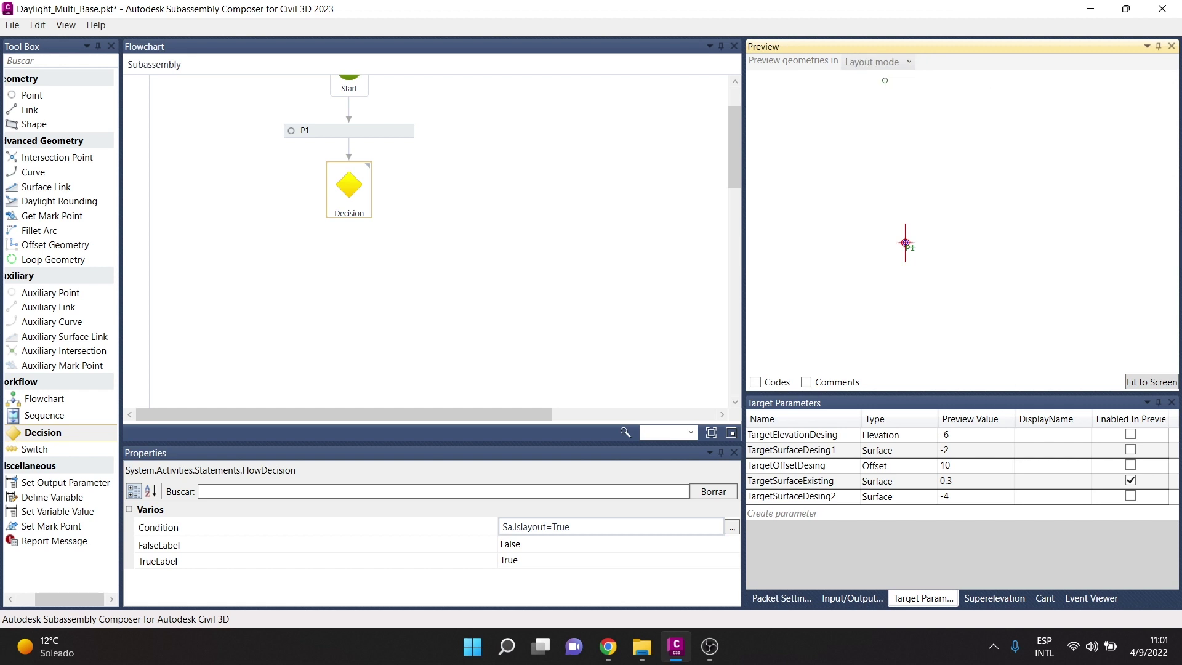
click(886, 61)
click(894, 96)
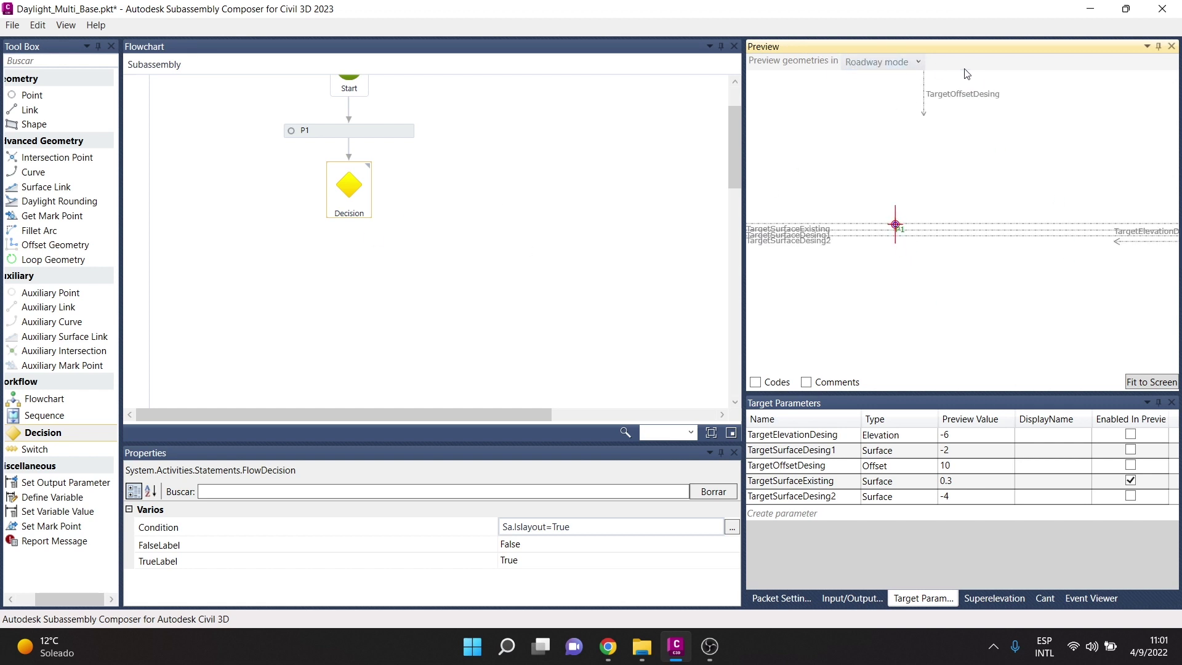
scroll(456, 261, down, 2)
scroll(394, 354, up, 2)
scroll(868, 204, up, 2)
scroll(868, 204, up, 2)
scroll(869, 205, up, 1)
scroll(869, 204, up, 2)
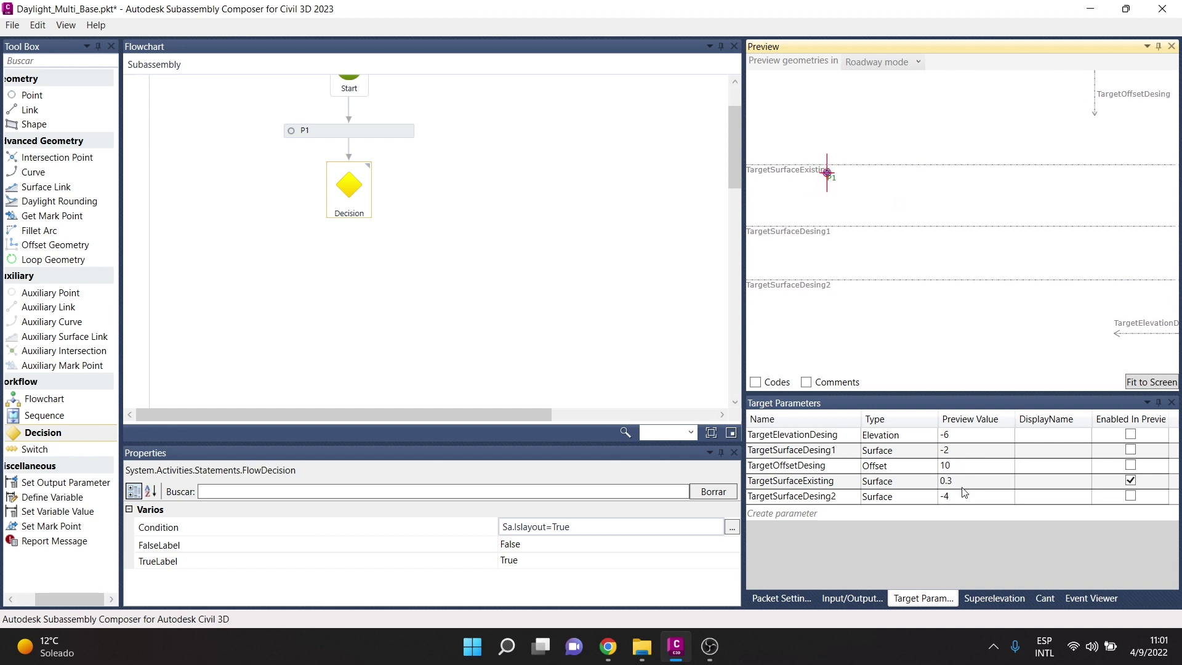
Set TargetSurfaceExisting's preview value to -10, then change it to -6.
click(966, 481)
text(-10)
key(Return)
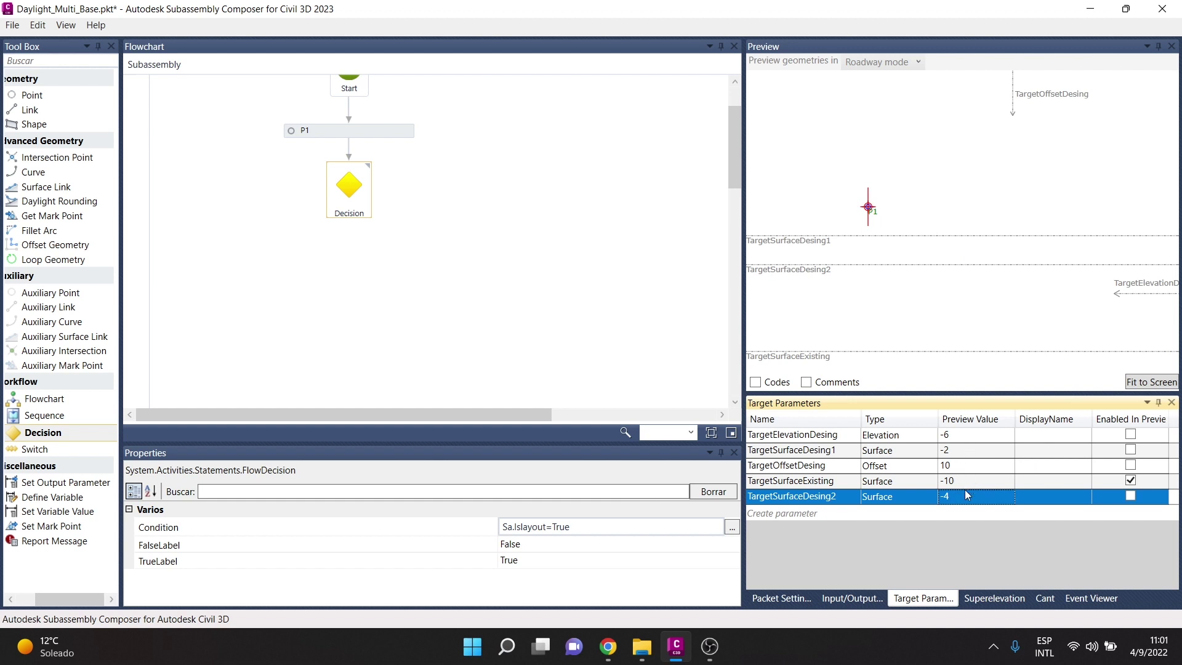
click(962, 444)
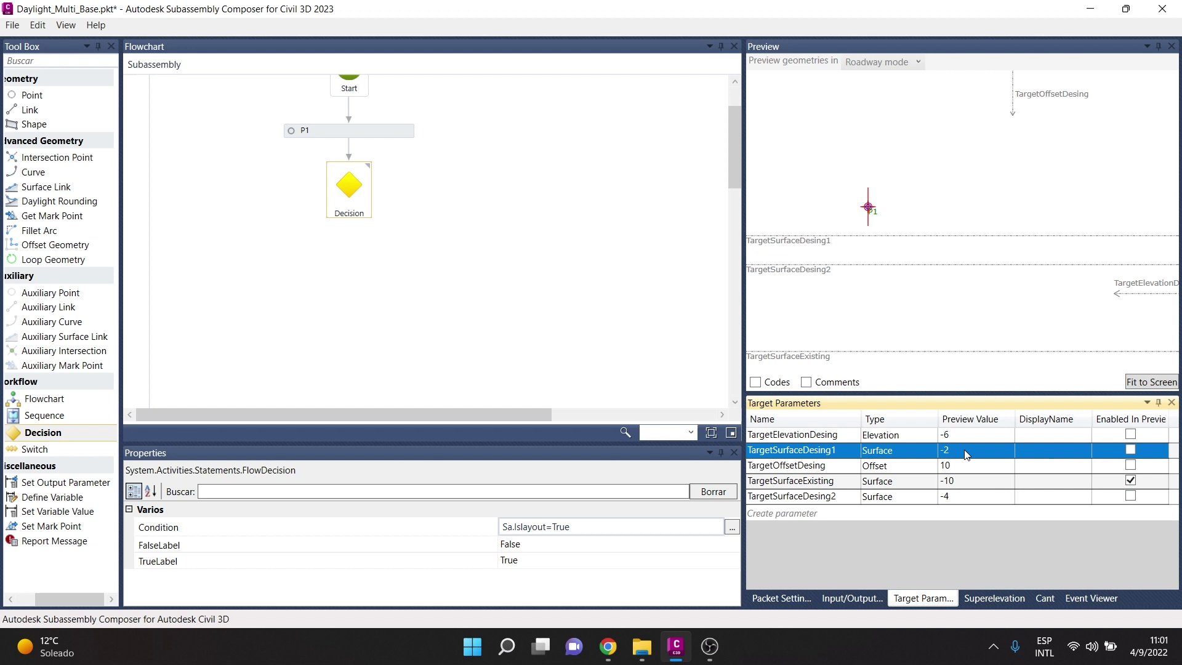
click(972, 497)
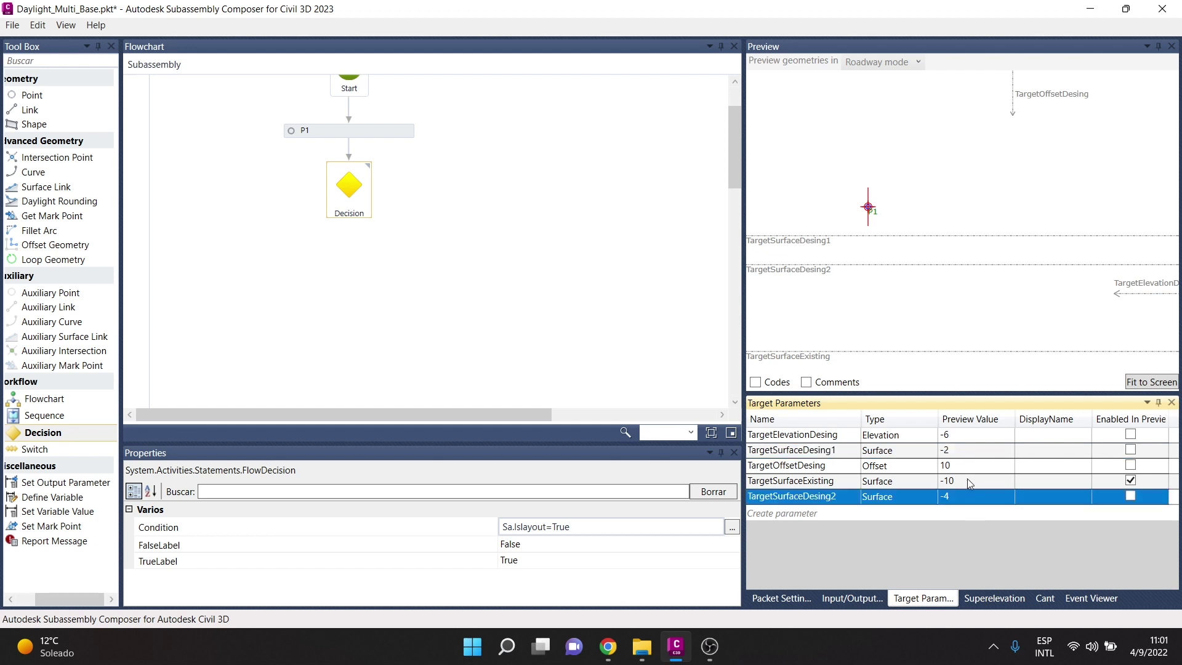
click(967, 478)
text(-6)
key(Return)
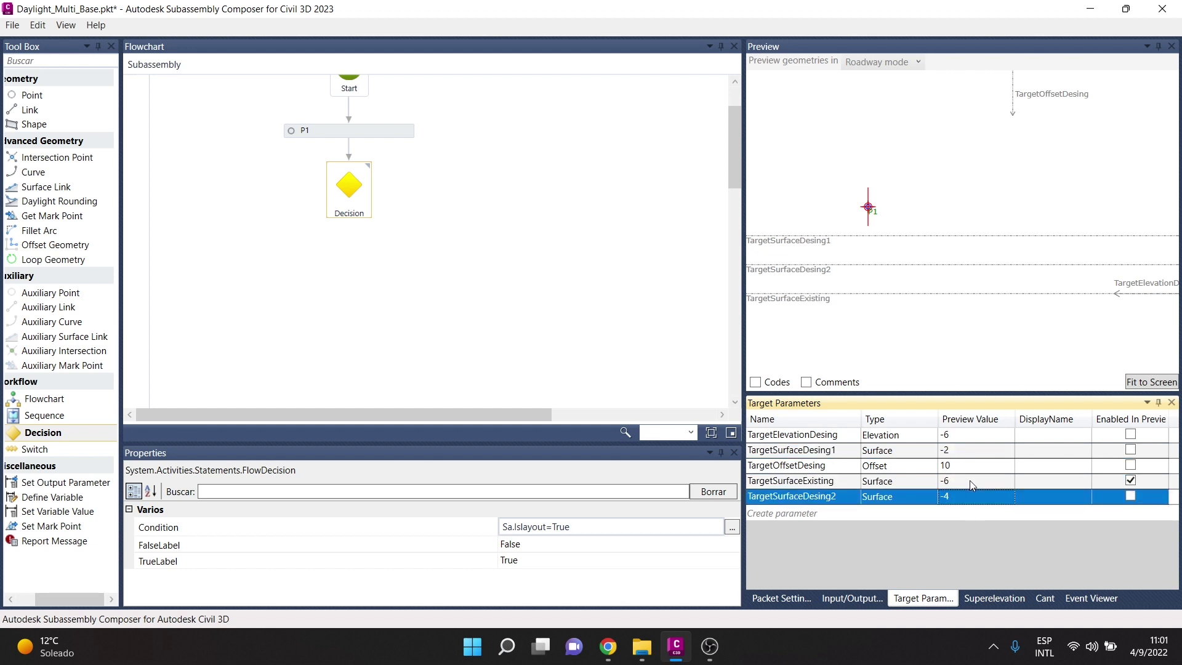
scroll(809, 256, up, 2)
scroll(906, 296, up, 1)
scroll(906, 296, up, 1)
scroll(924, 299, up, 1)
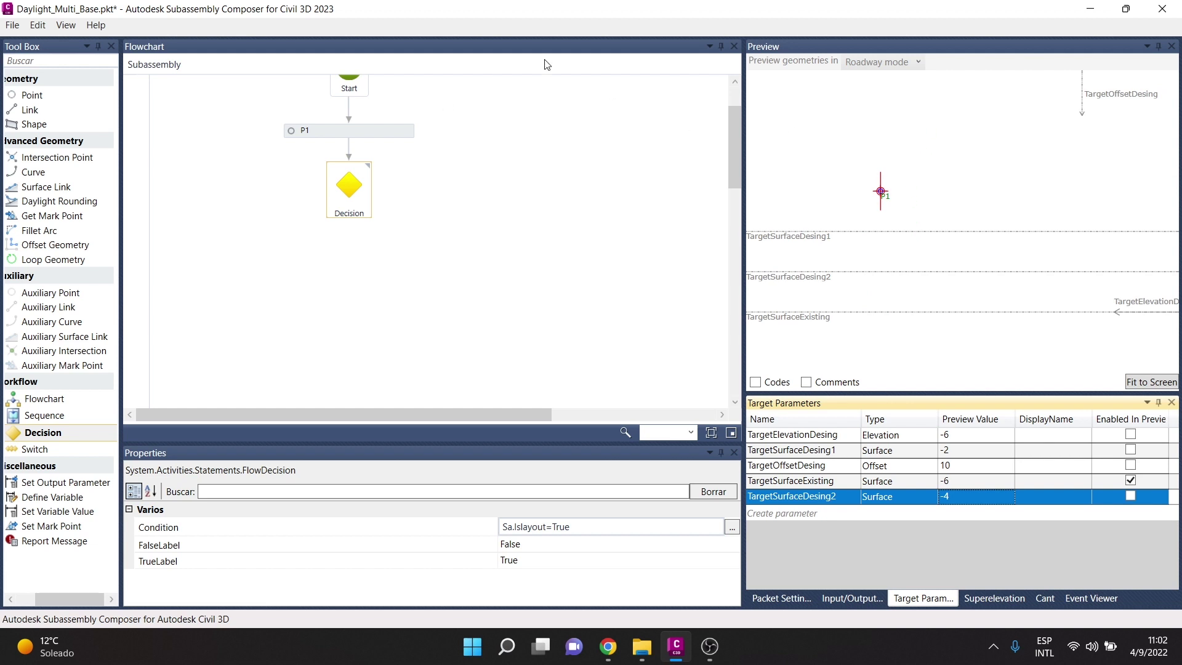
Add a test auxiliary point AP1 on the Decision's True branch, then delete it.
click(352, 198)
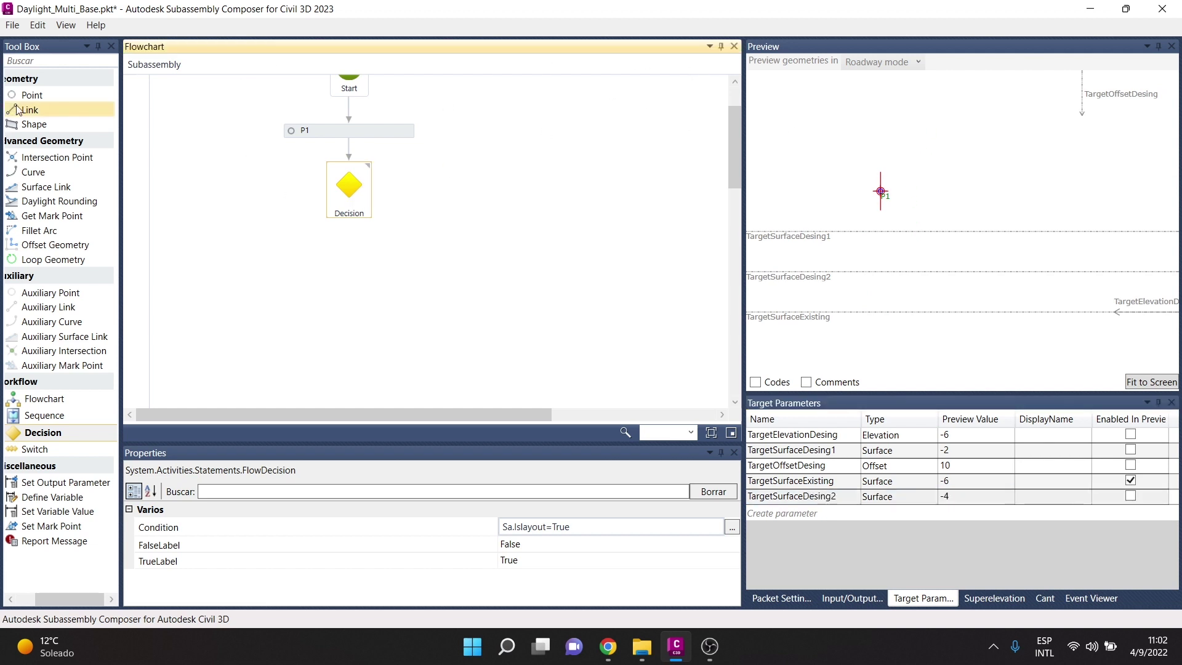
click(38, 295)
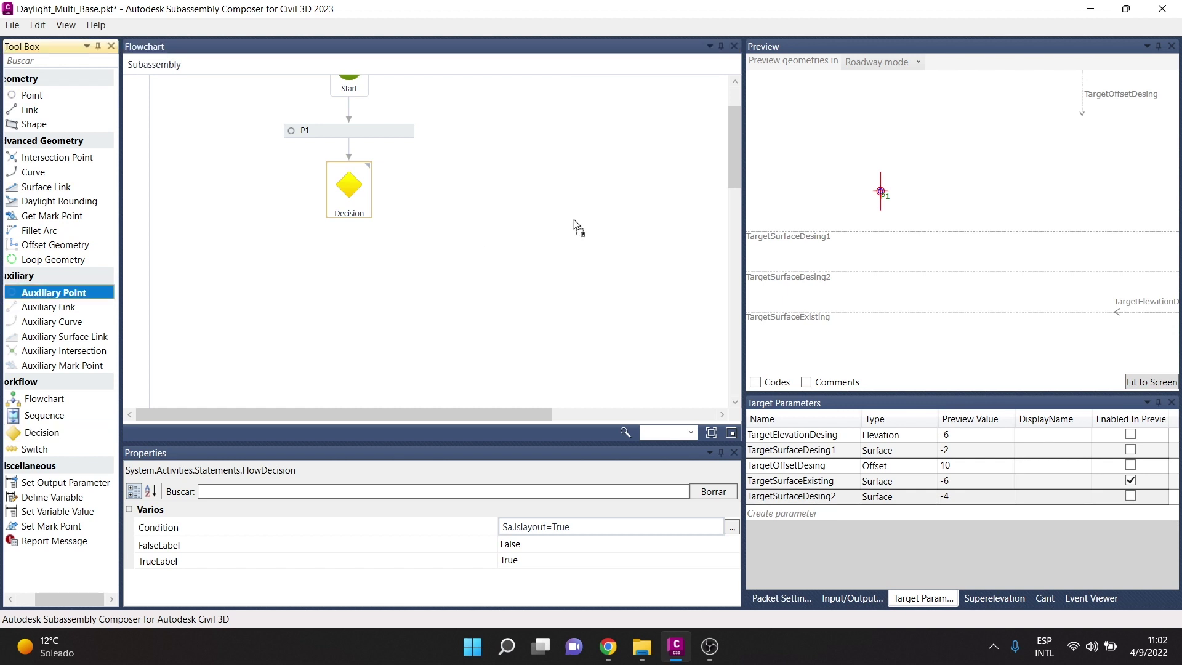
drag(39, 298, 483, 219)
mouse_move(482, 215)
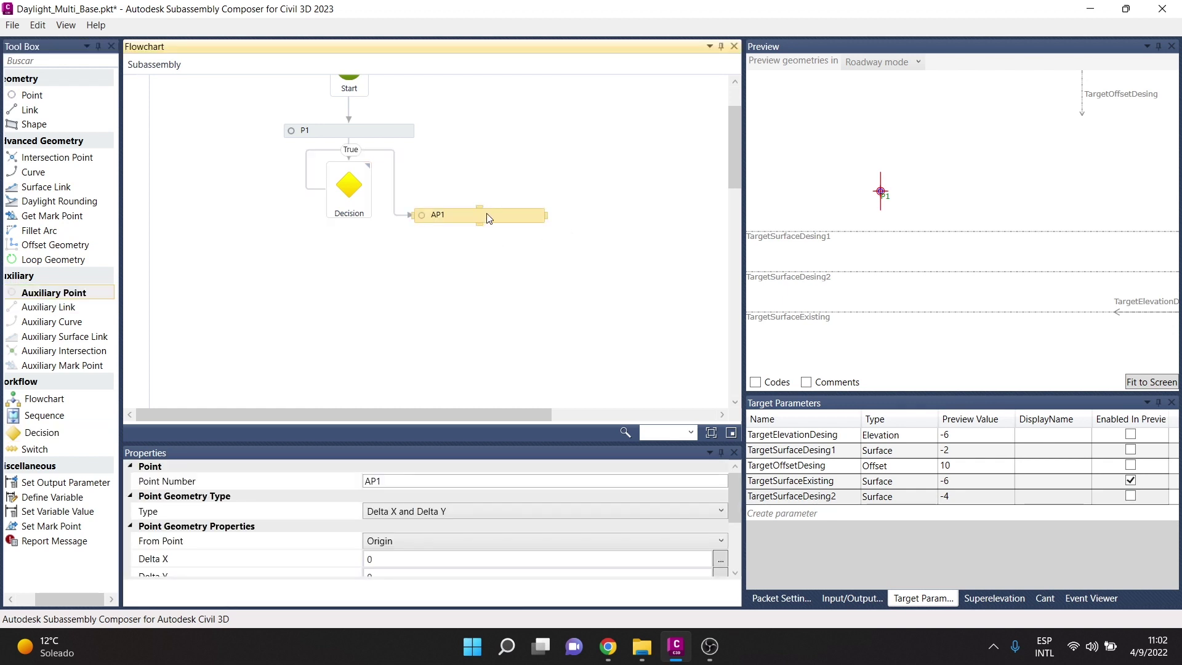
click(398, 181)
key(Delete)
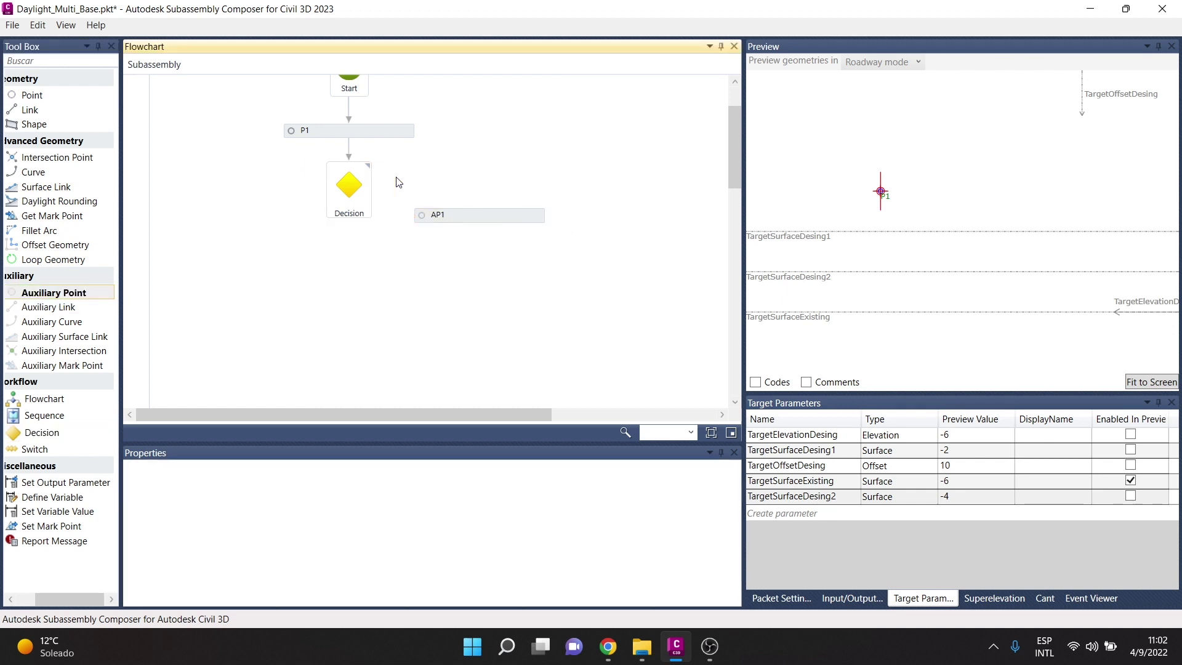
click(472, 216)
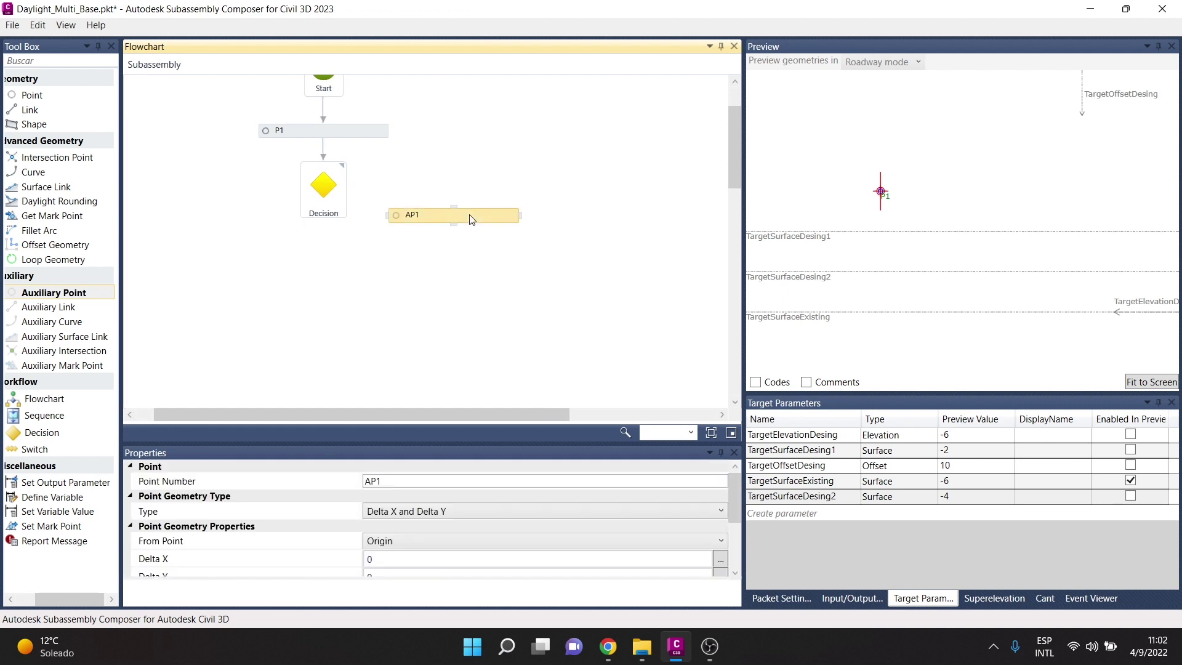
key(Delete)
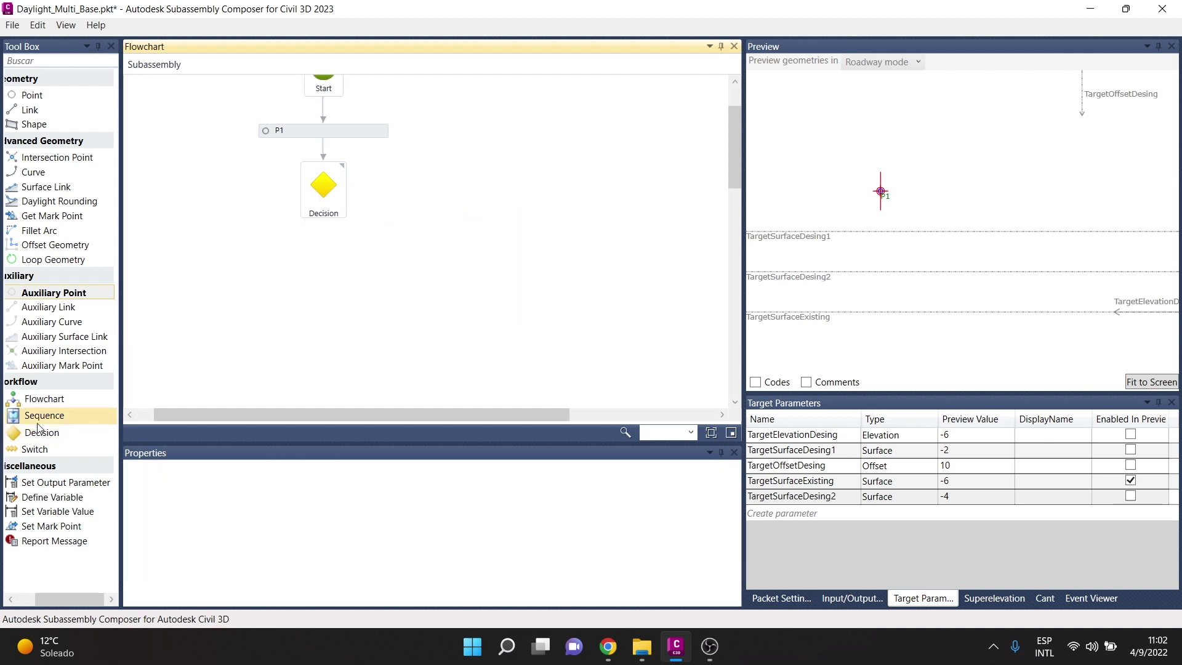
Connect a new Sequence named Aux Point to the Decision's False branch and open it.
click(36, 421)
drag(36, 424, 431, 212)
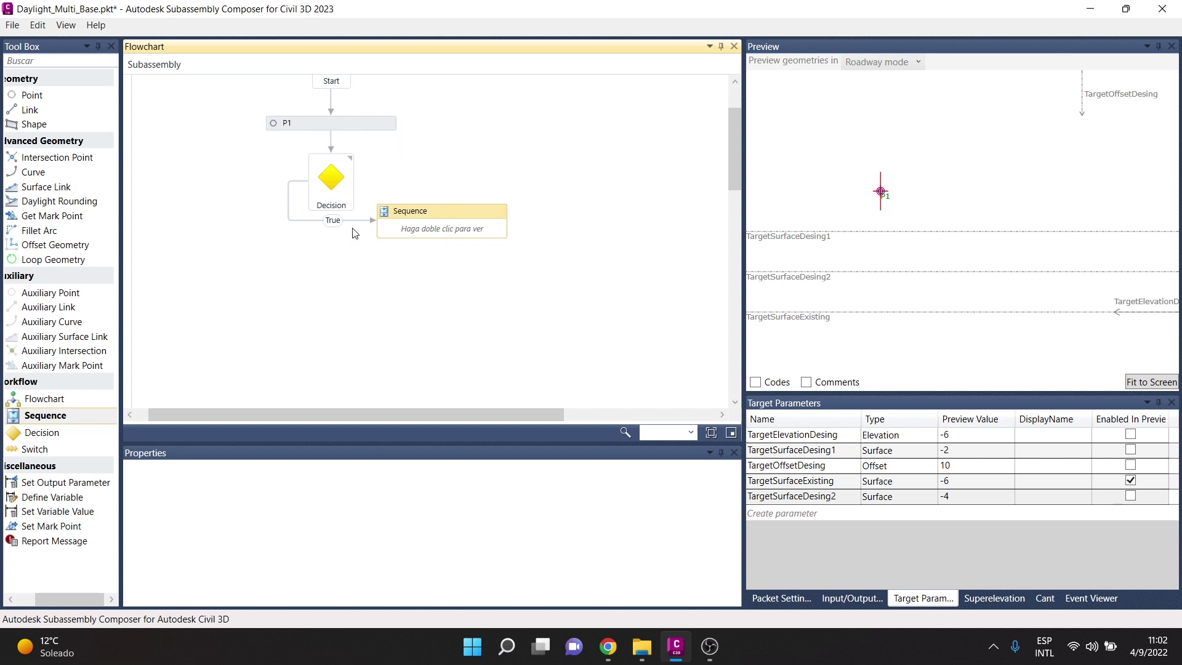
mouse_move(356, 225)
mouse_down()
mouse_move(415, 200)
mouse_move(441, 213)
mouse_up()
click(397, 211)
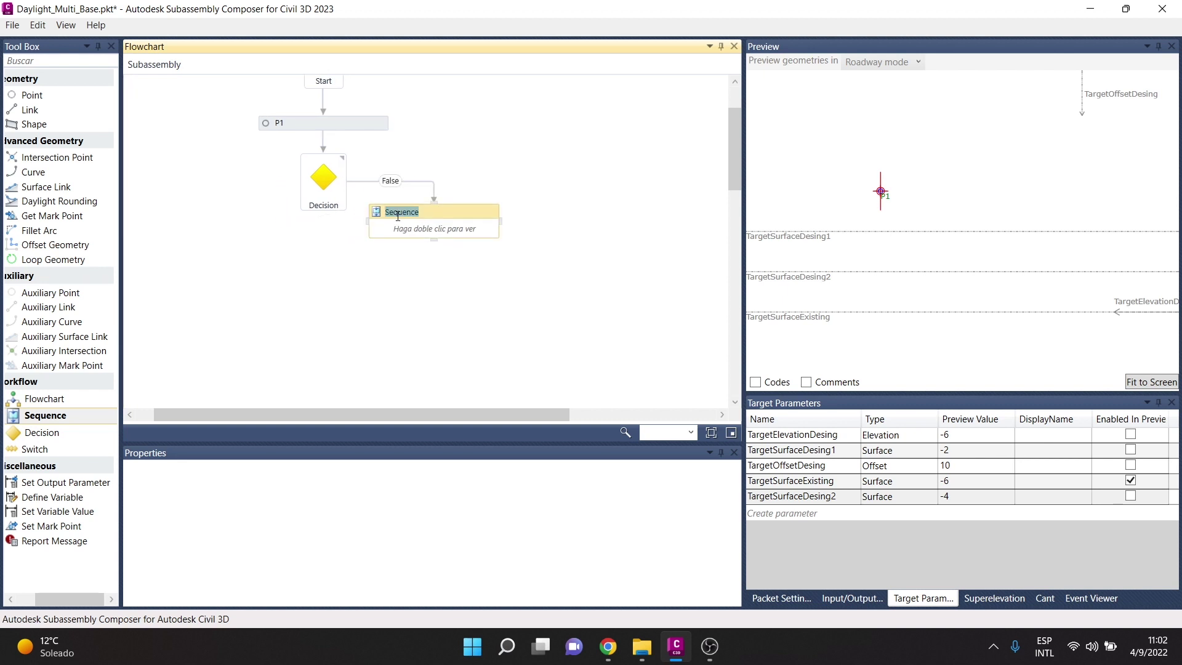
text(Aux Point)
double_click(440, 227)
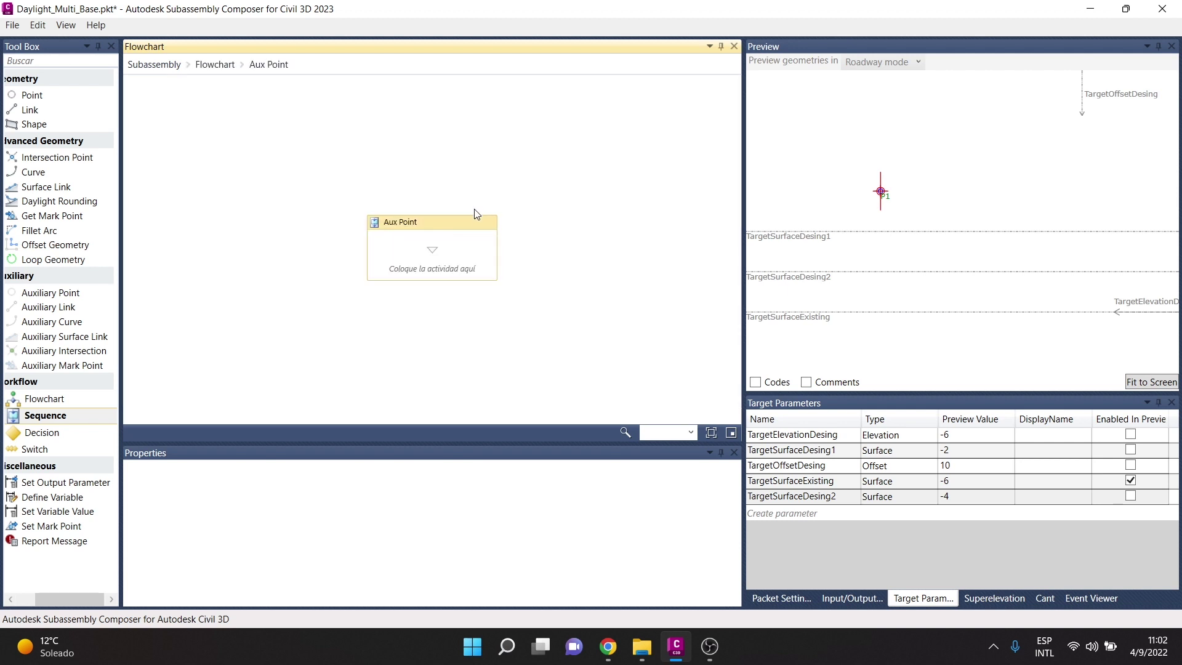
Add auxiliary point AP1 in the sequence as a Slope to Surface point from P1.
drag(54, 600, 34, 604)
drag(121, 317, 181, 317)
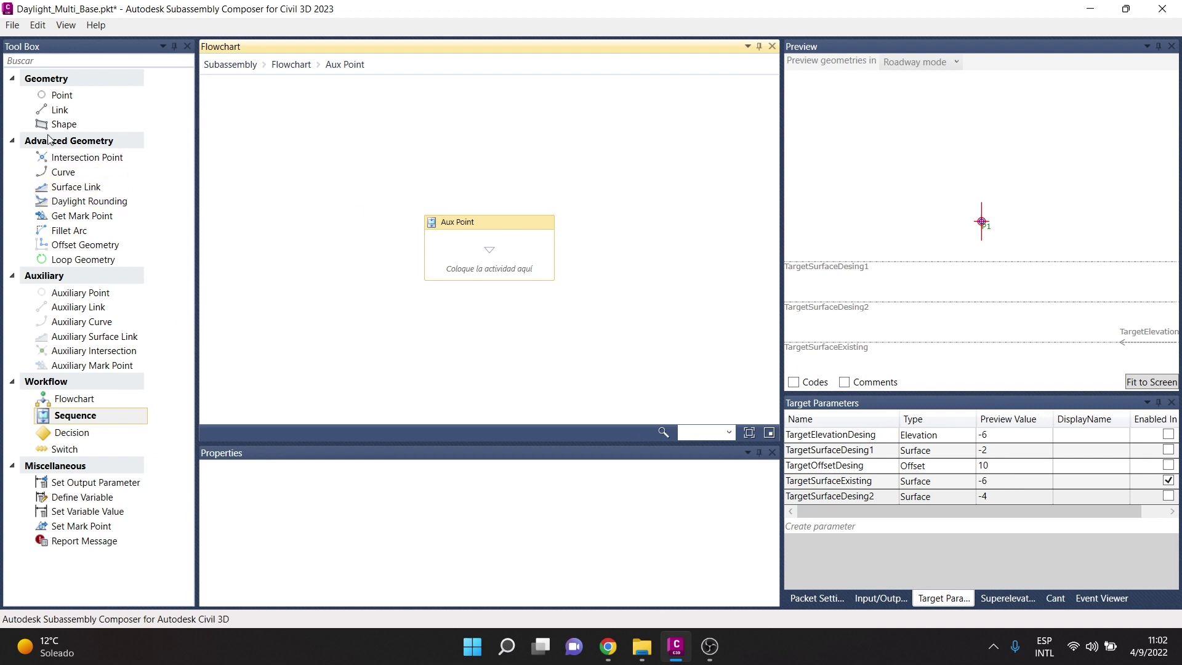
drag(80, 293, 542, 259)
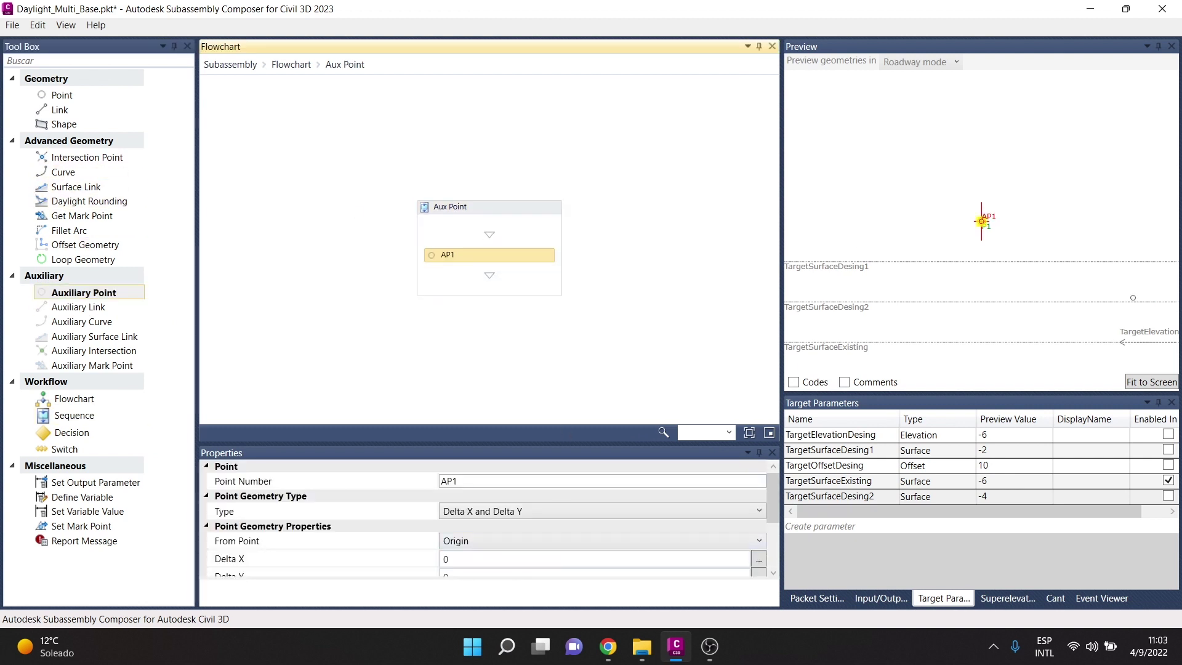
click(477, 516)
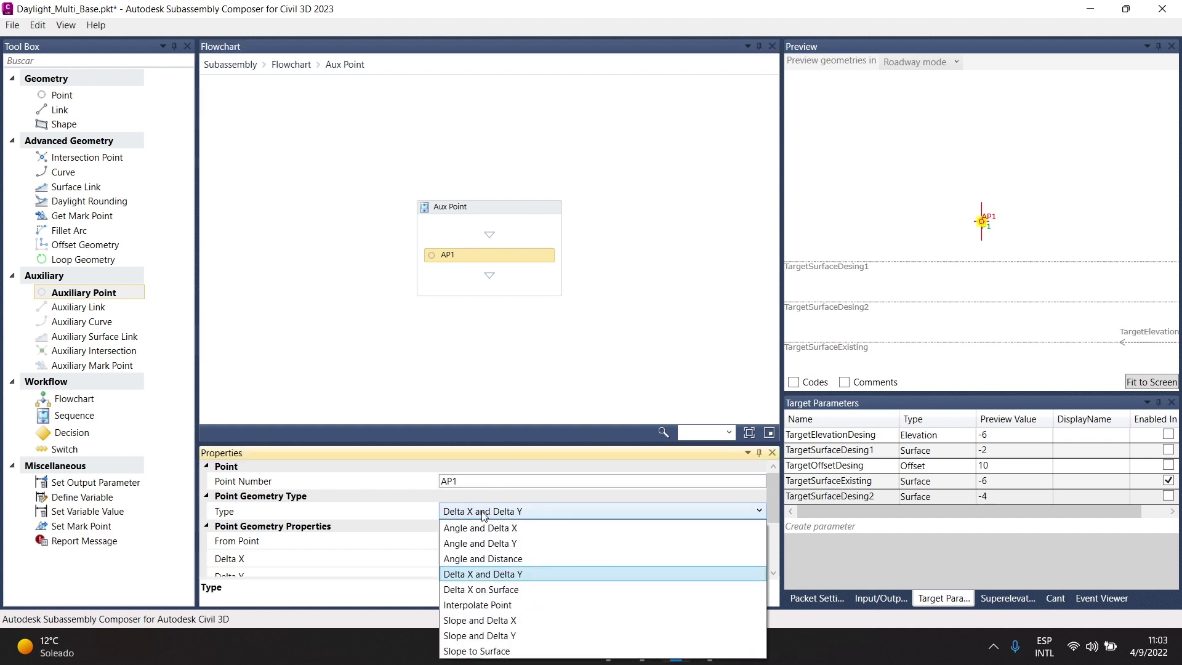
click(480, 652)
click(473, 543)
click(468, 558)
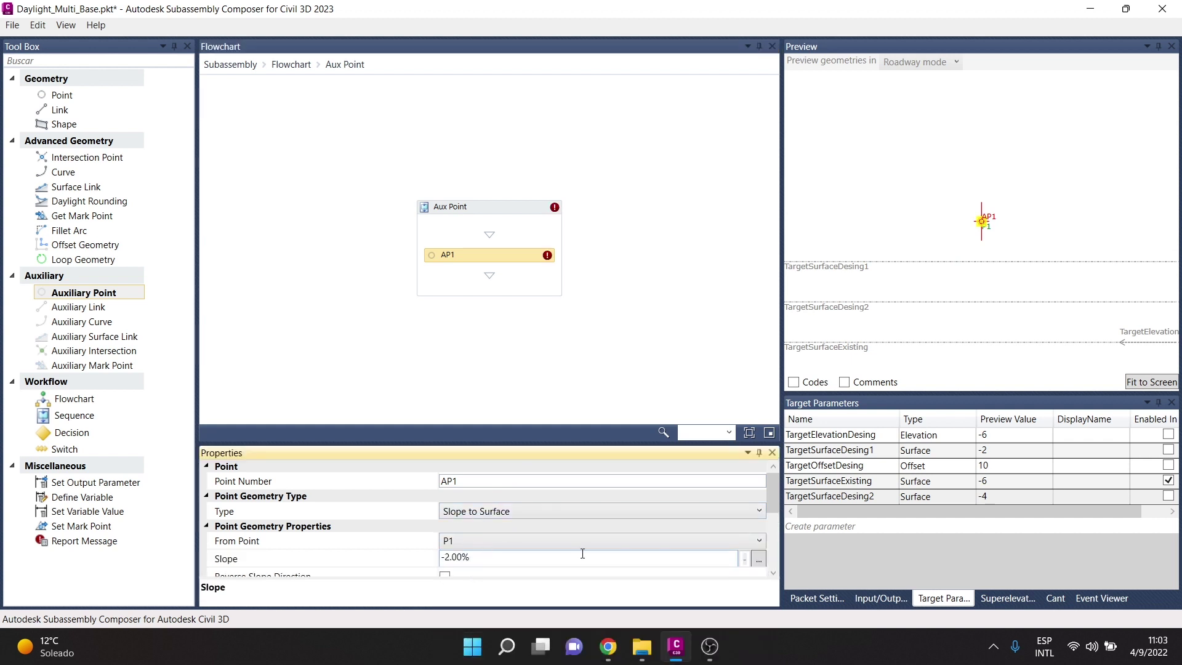
Give AP1 slope -FillSlope1 and surface target TargetSurfaceDesing1.
click(877, 600)
double_click(831, 449)
key(ctrl+c)
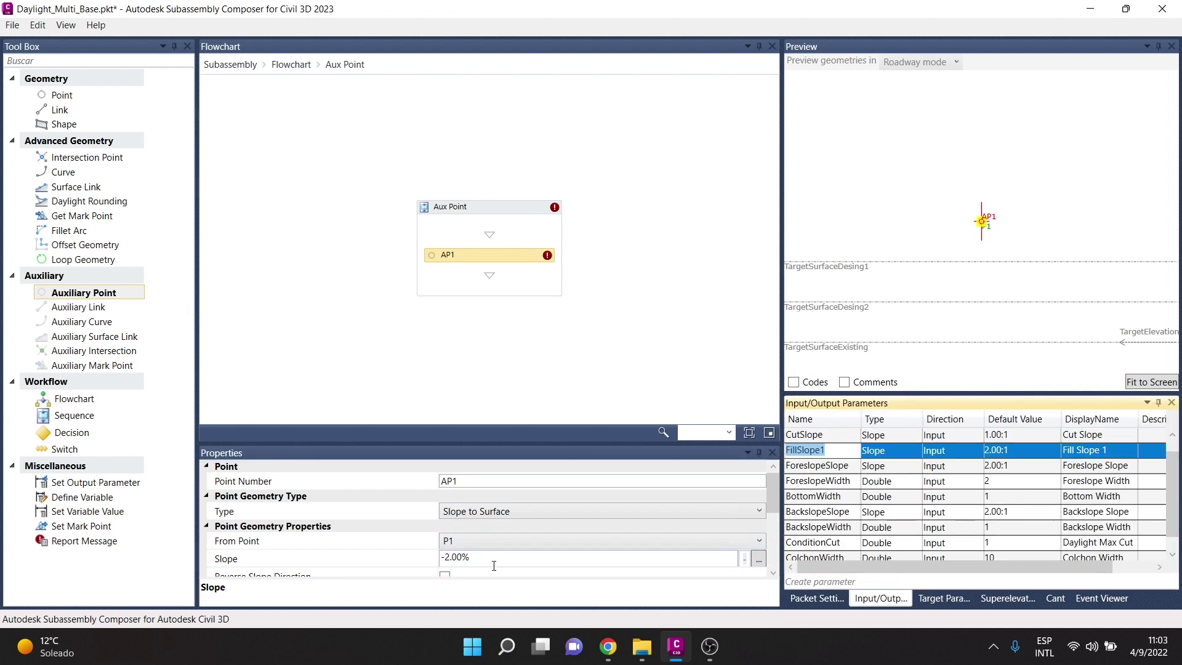
drag(495, 557, 447, 564)
key(ctrl+v)
scroll(438, 511, down, 3)
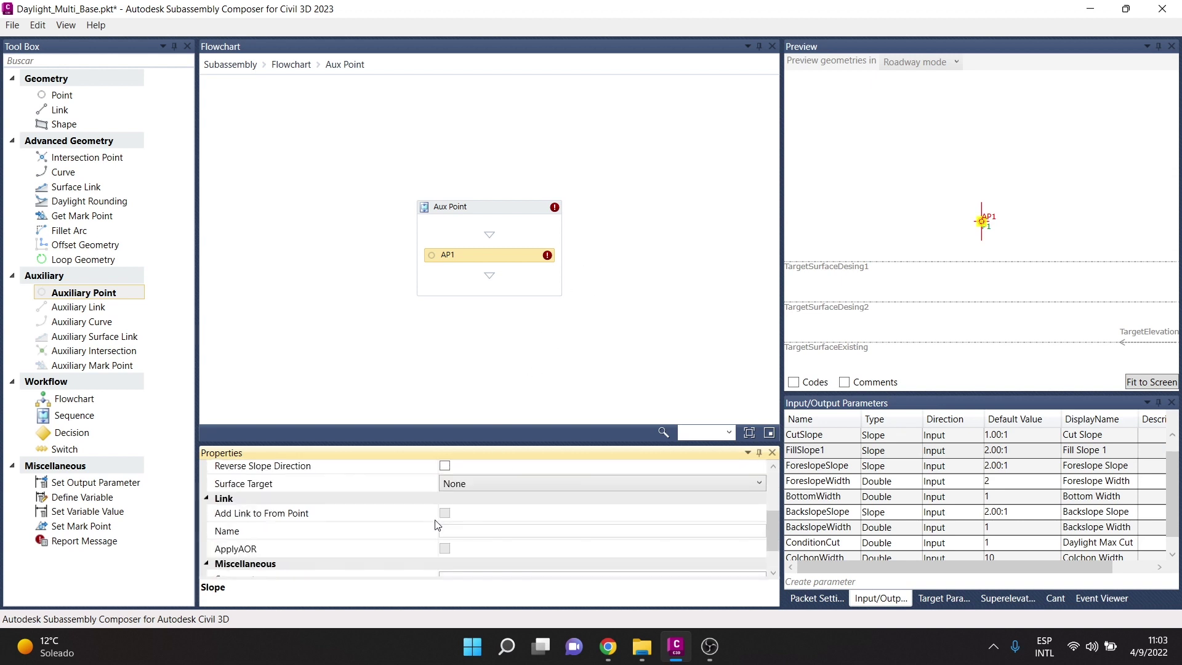
click(479, 486)
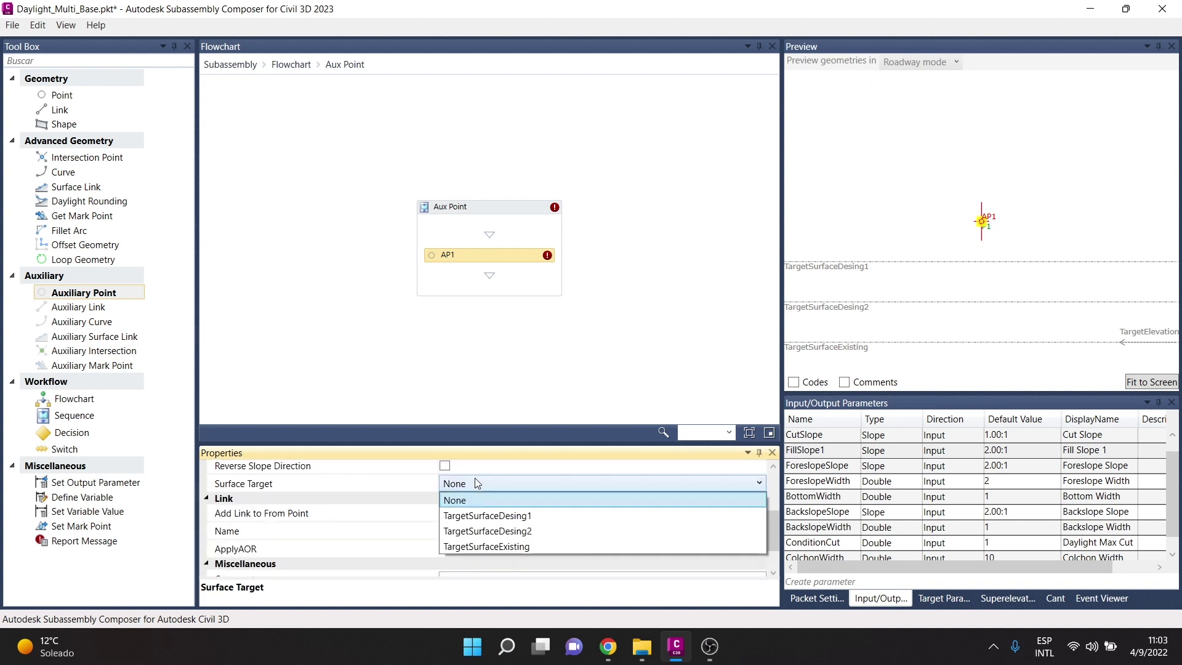
click(479, 516)
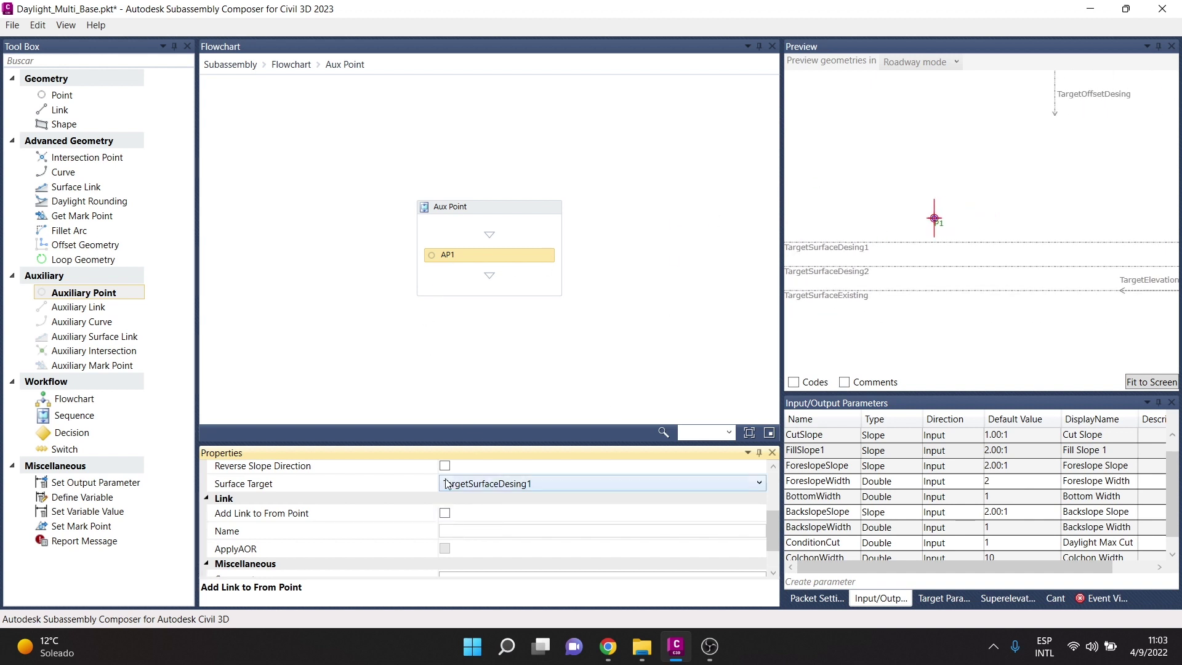
scroll(486, 484, up, 2)
scroll(487, 485, up, 1)
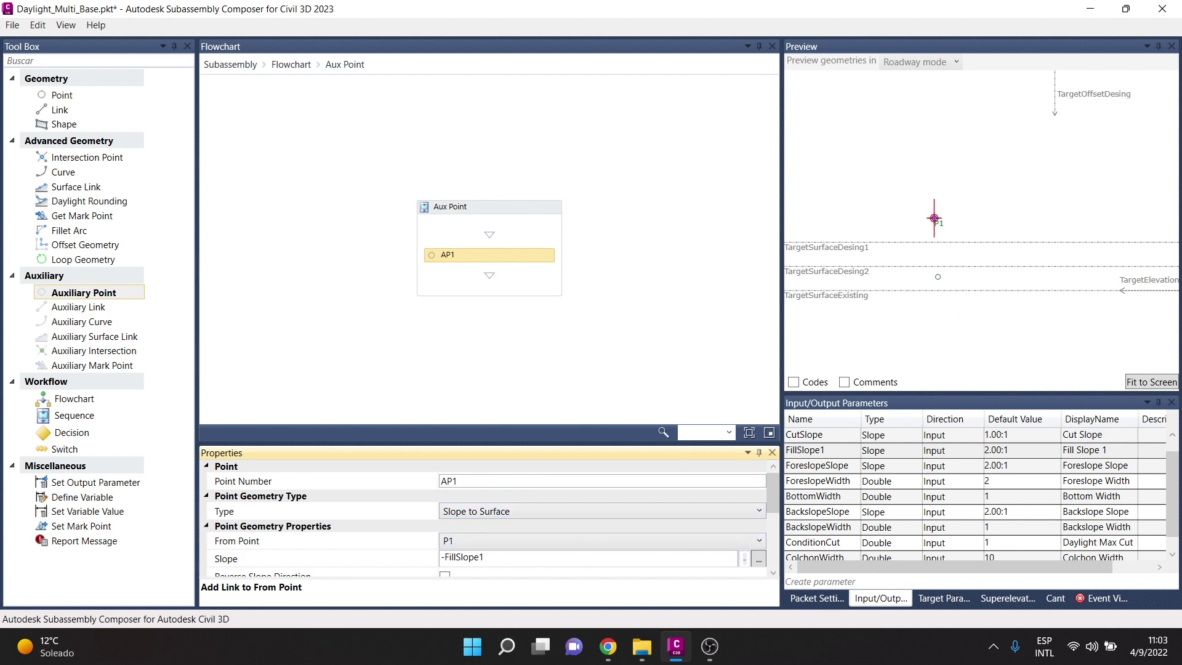
click(497, 260)
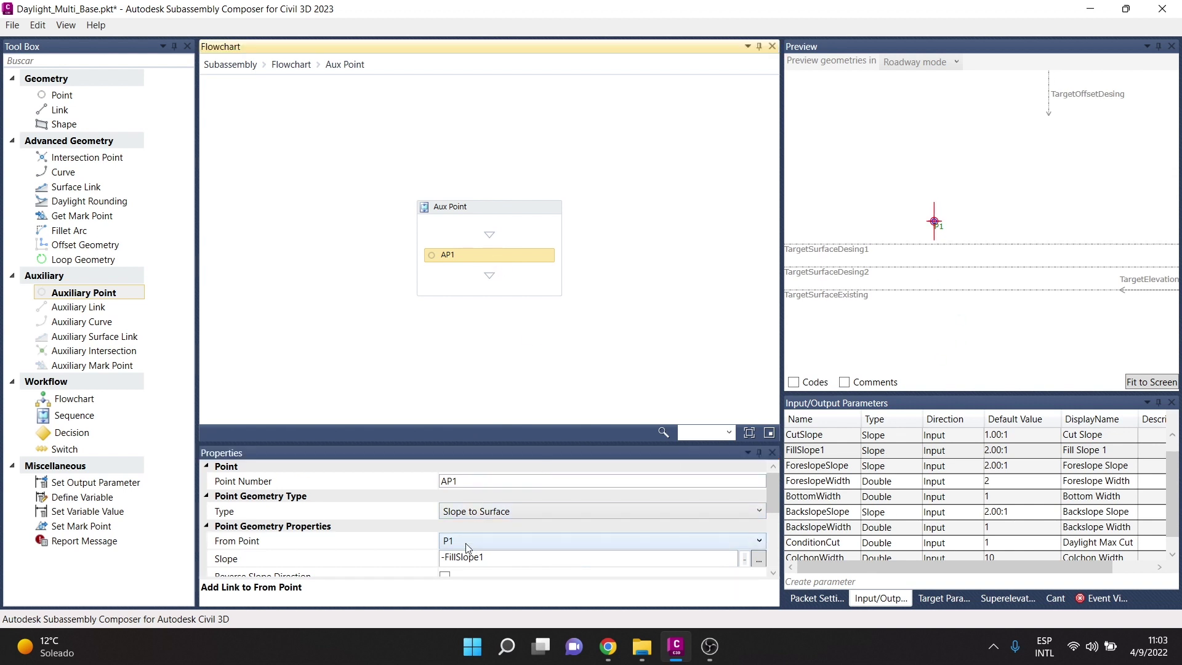
click(496, 557)
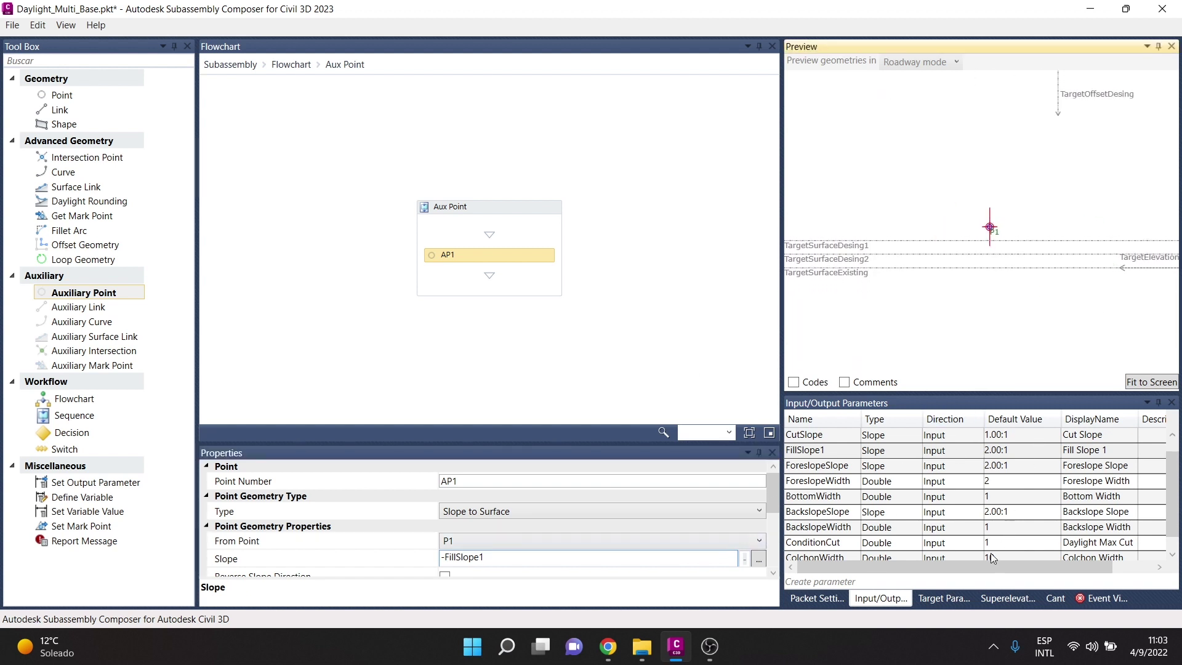
click(939, 599)
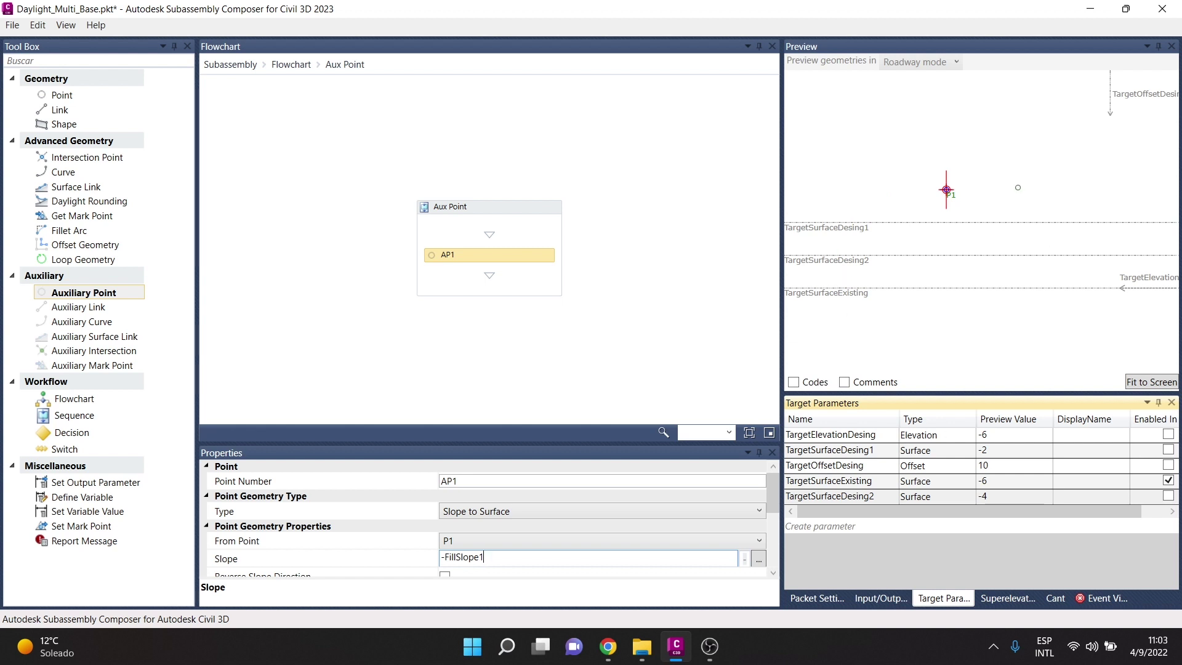
Widen the preview panel and enable TargetSurfaceDesing1 in the preview.
mouse_move(948, 516)
mouse_down()
mouse_move(985, 518)
mouse_move(908, 517)
mouse_up()
drag(783, 340, 689, 339)
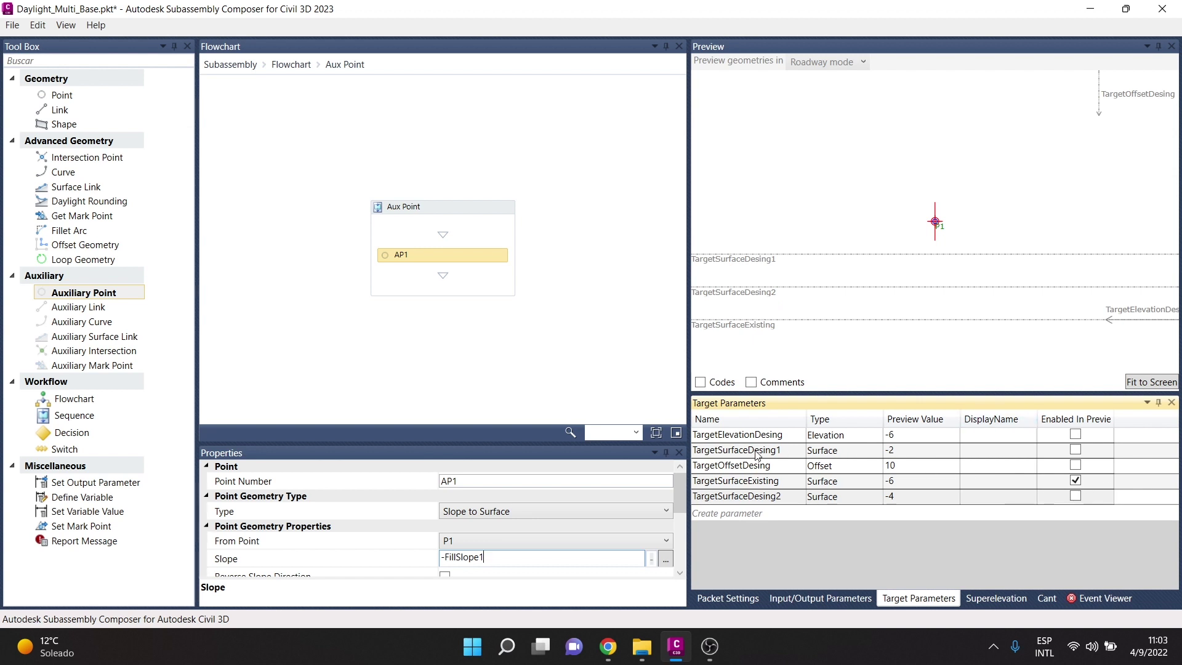
click(1076, 452)
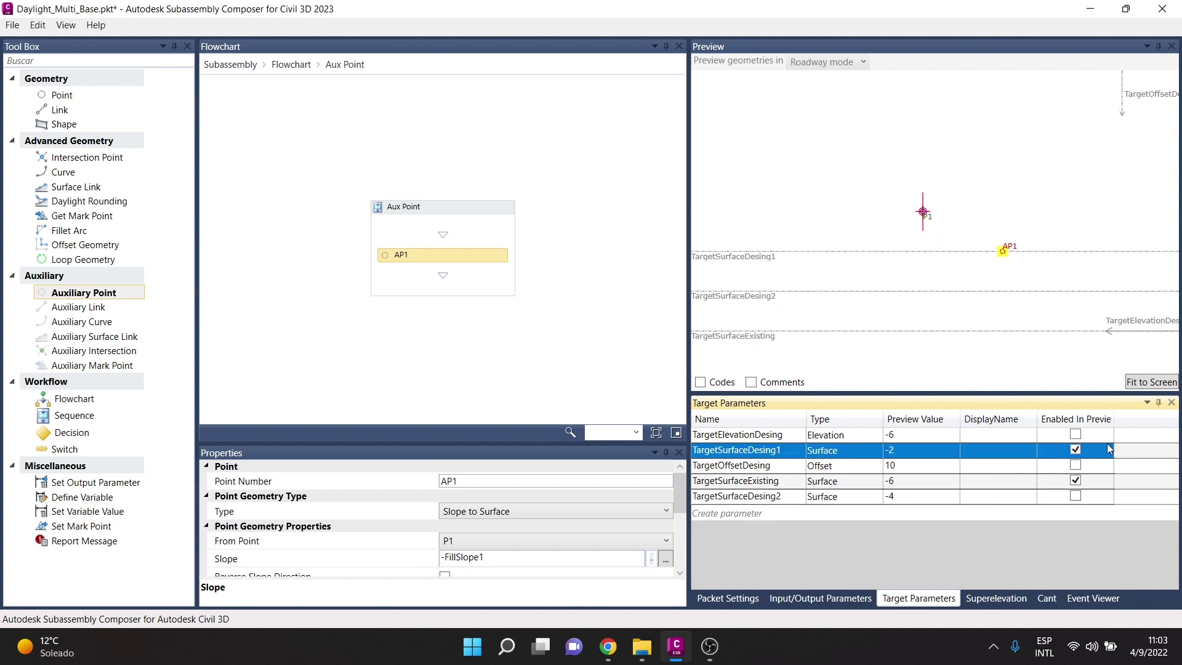
scroll(996, 258, up, 2)
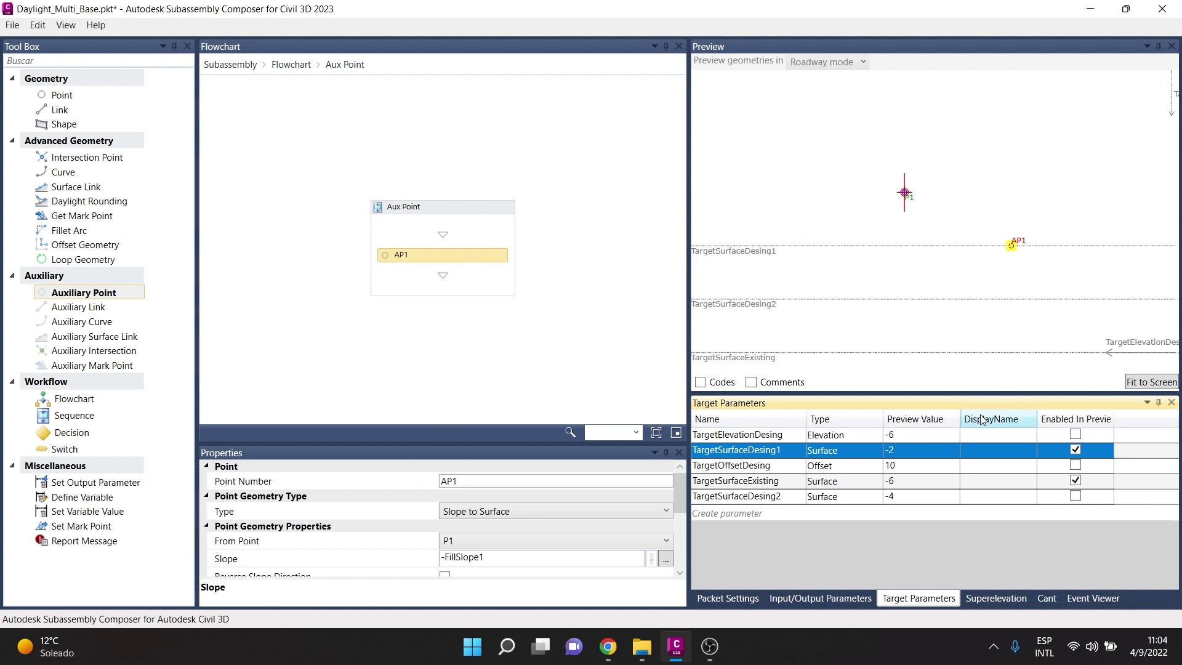
click(1077, 451)
click(1075, 451)
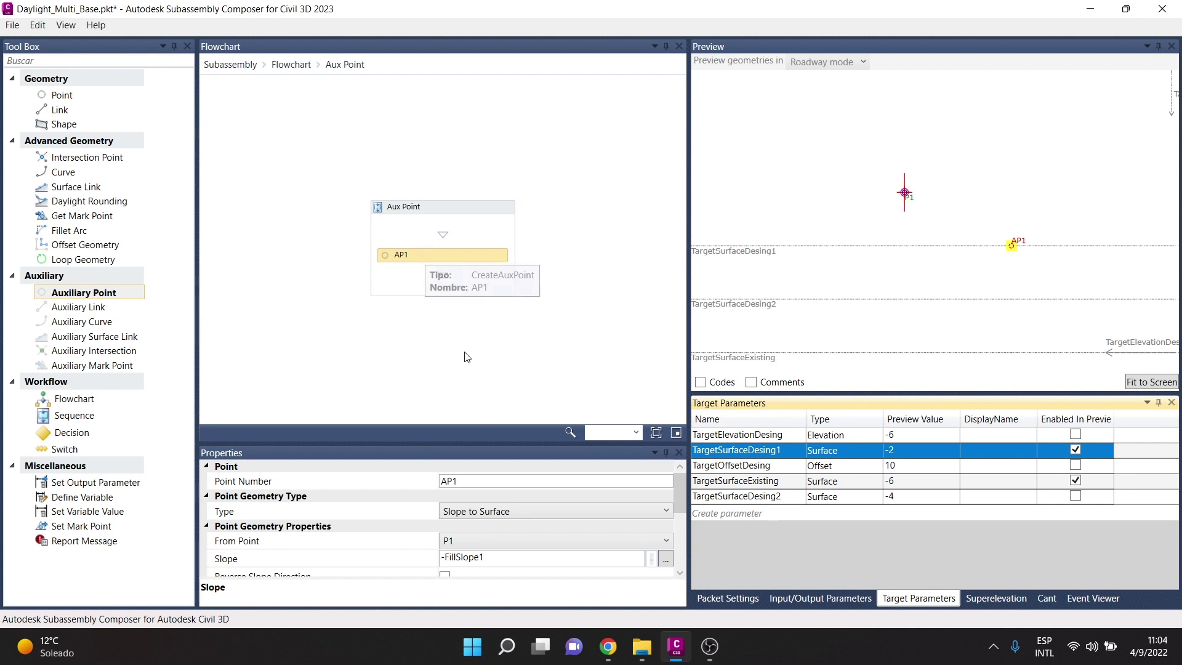
scroll(474, 538, down, 2)
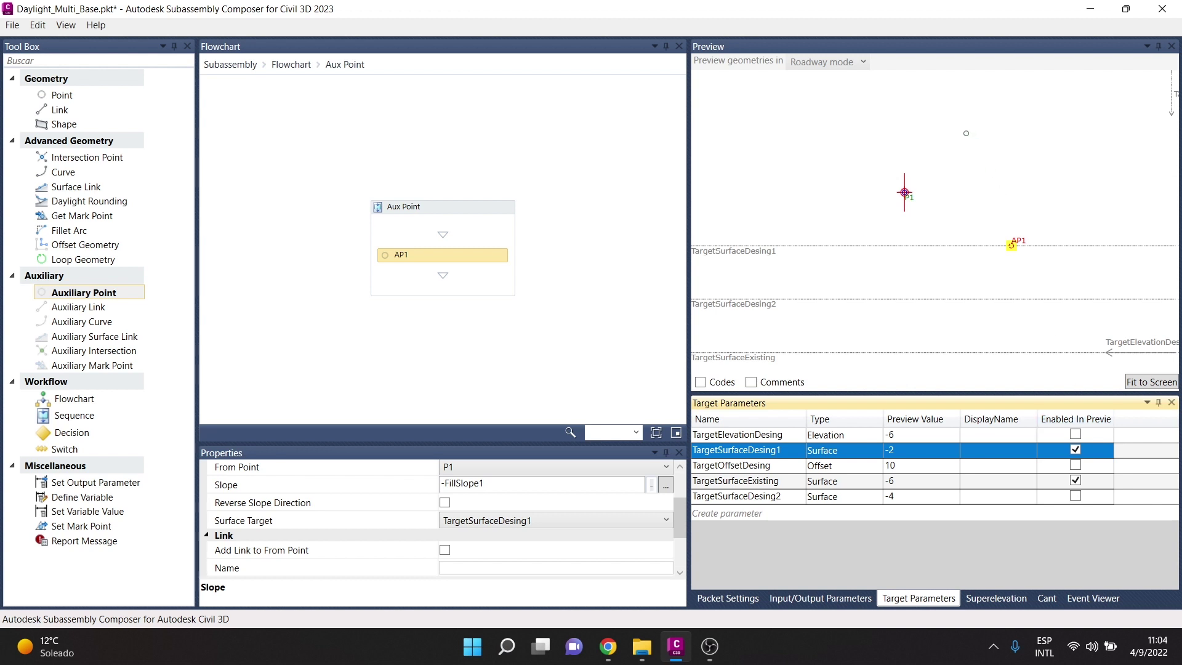
Add auxiliary point AP2 below AP1 and enable TargetSurfaceDesing2 in the preview.
click(77, 294)
drag(77, 294, 455, 276)
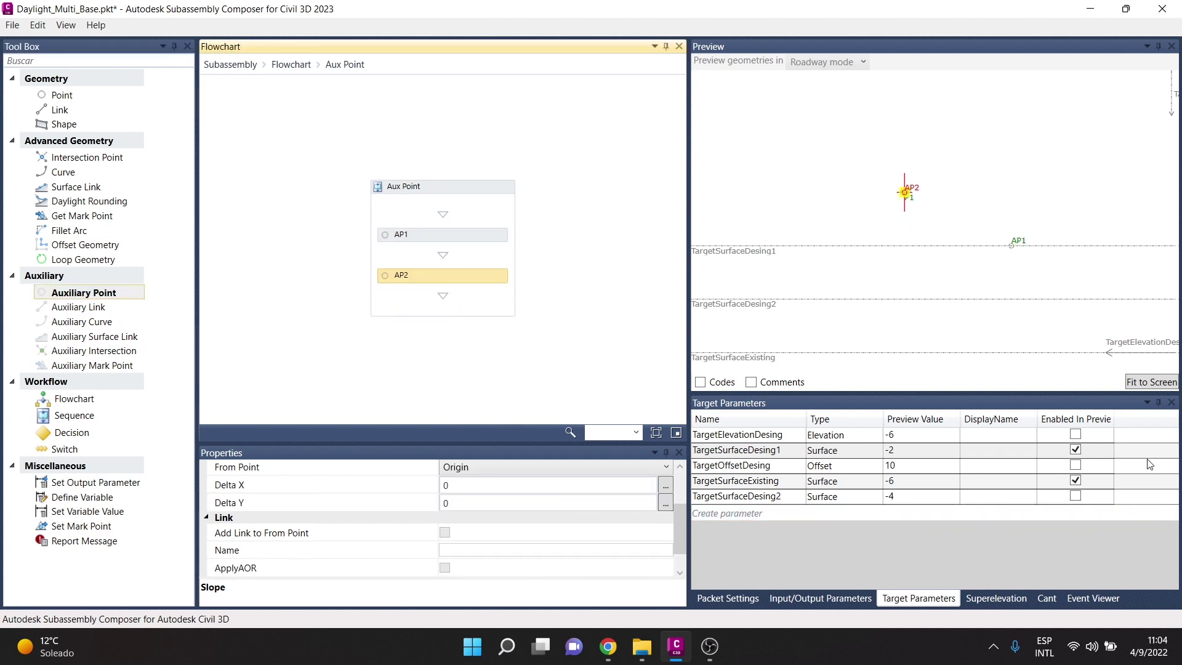
click(1075, 470)
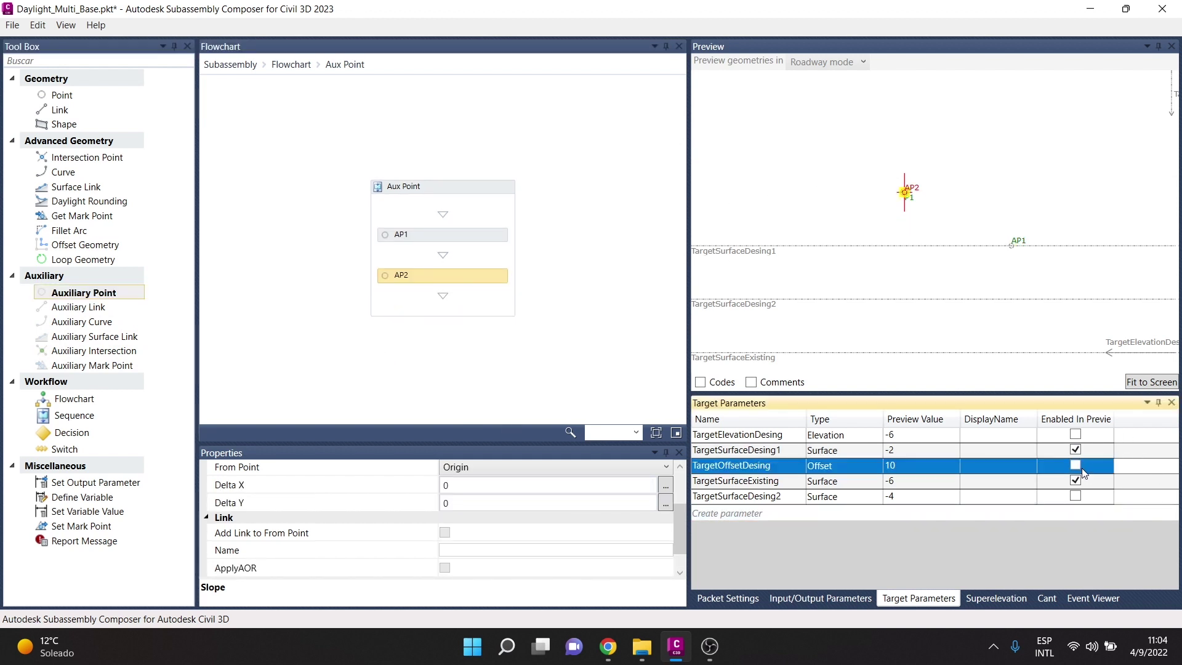
click(1076, 498)
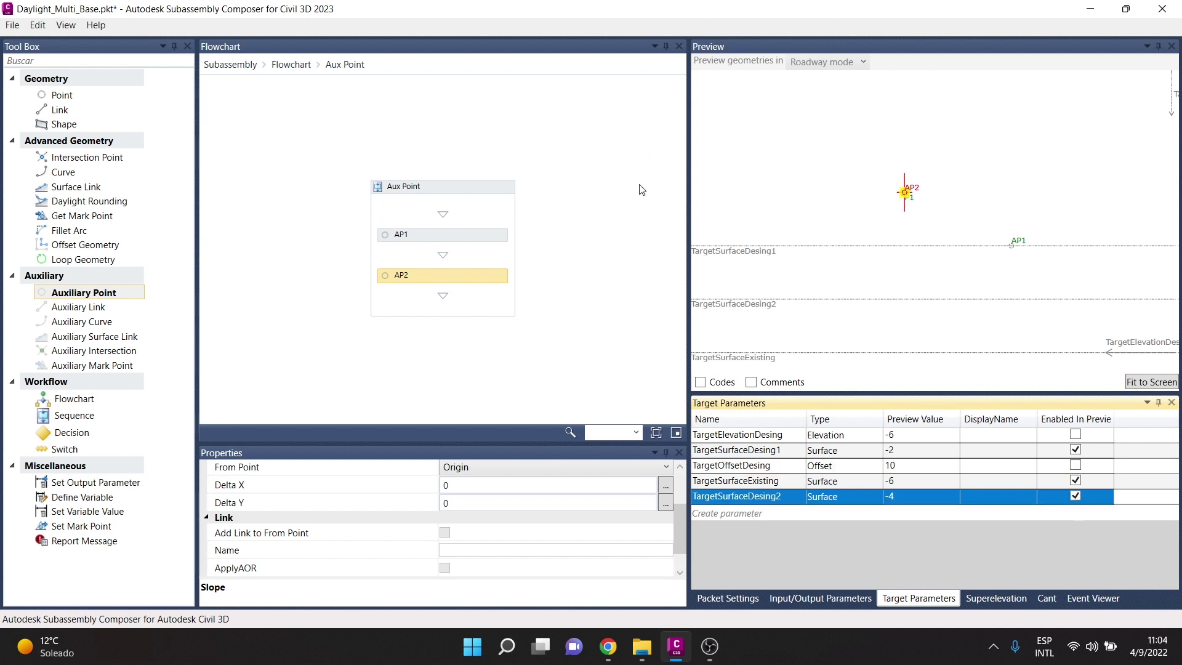
Link AP1 back to its start point as AL1 and add AP3 below AP2.
click(430, 239)
scroll(460, 524, up, 1)
scroll(459, 496, up, 1)
scroll(459, 496, down, 3)
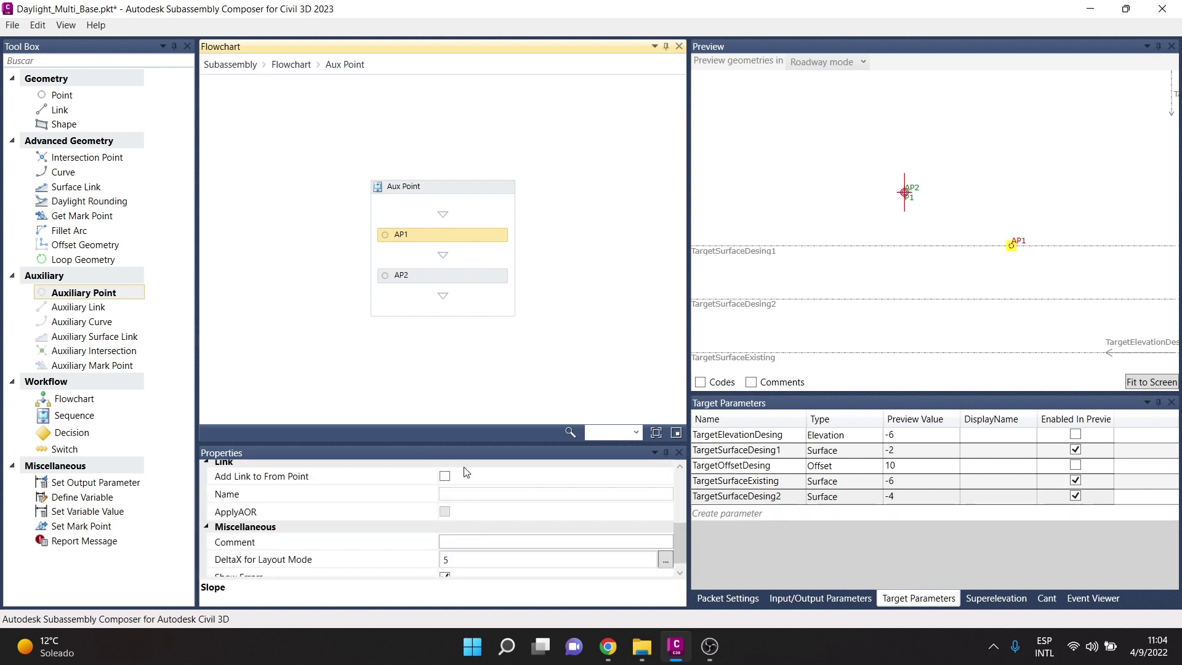
click(445, 476)
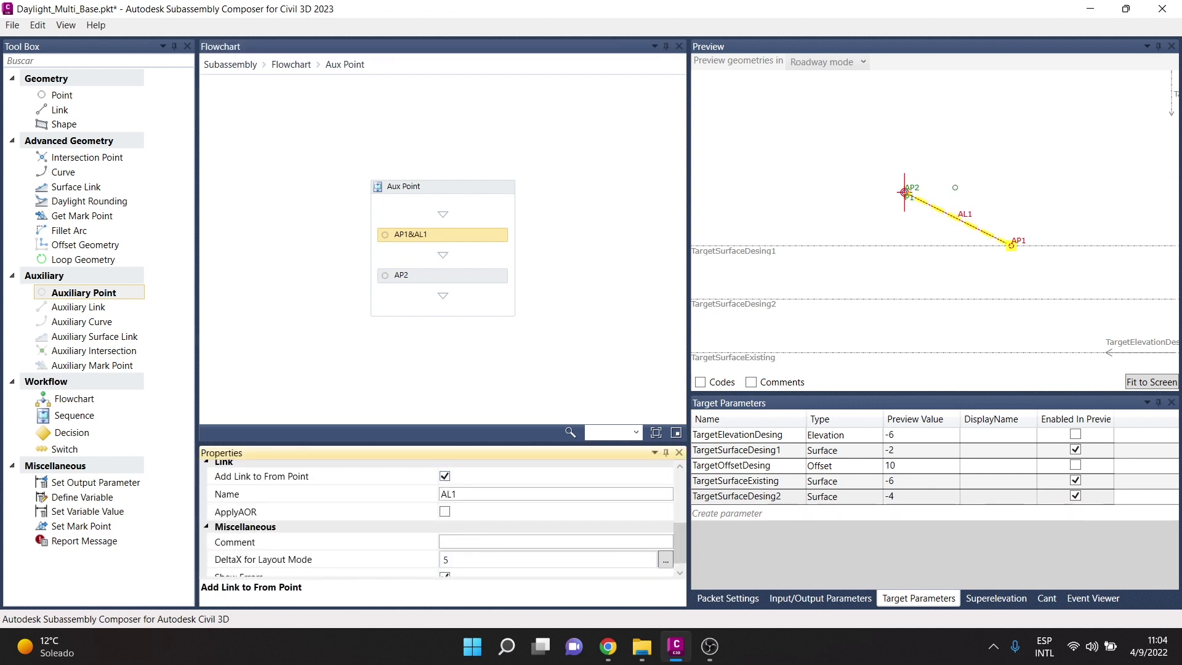
scroll(1036, 242, up, 1)
drag(1036, 241, 960, 235)
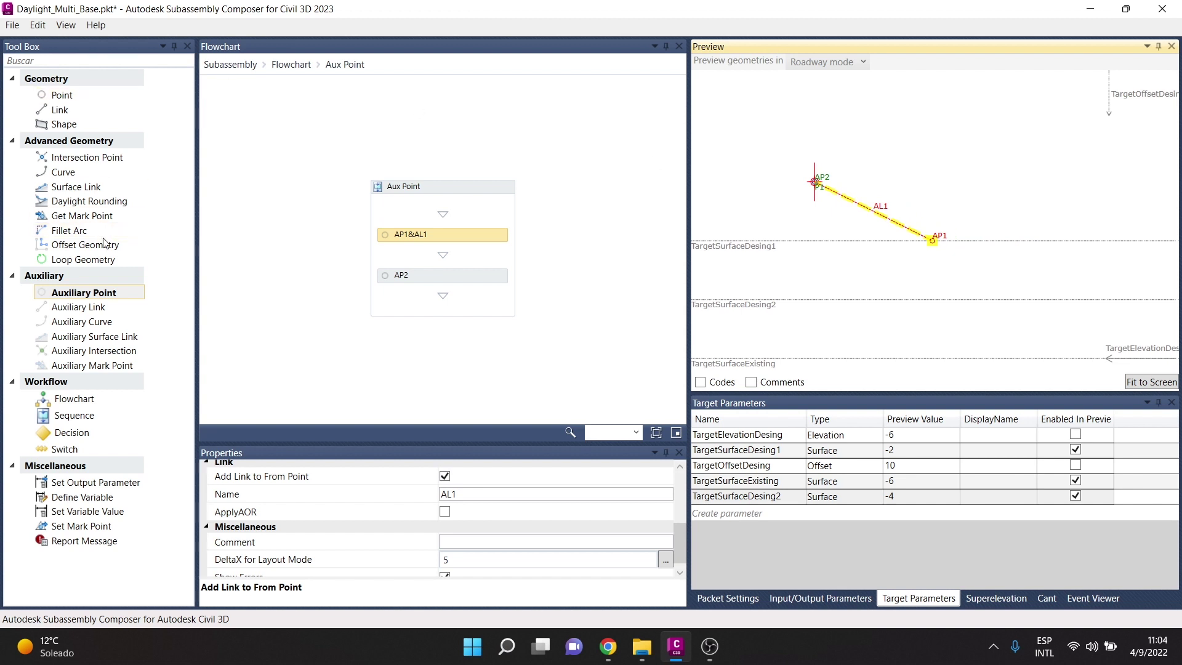
drag(61, 293, 456, 289)
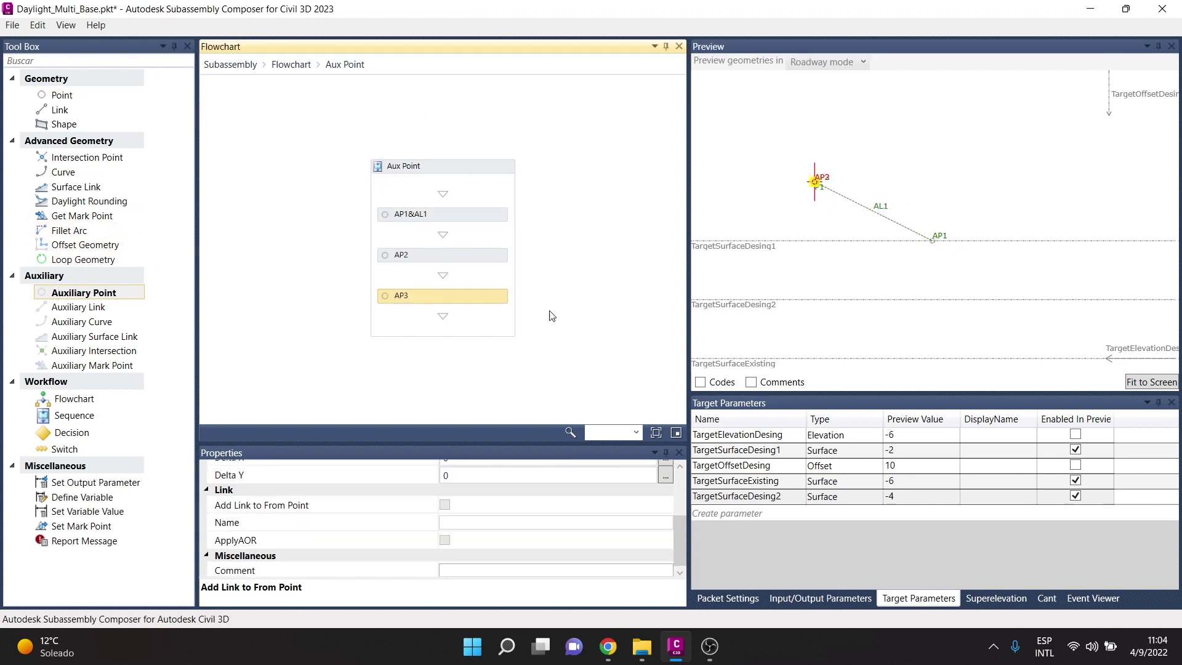
Make AP3 a Slope to Surface point starting from P1.
click(479, 517)
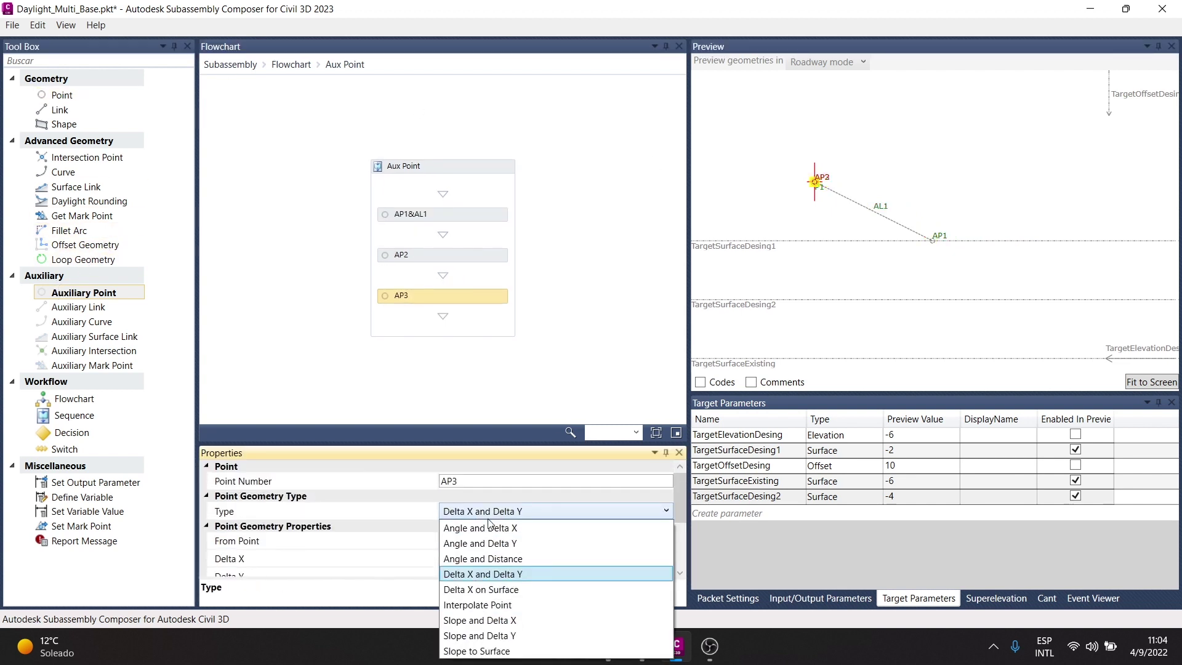
click(523, 653)
click(463, 543)
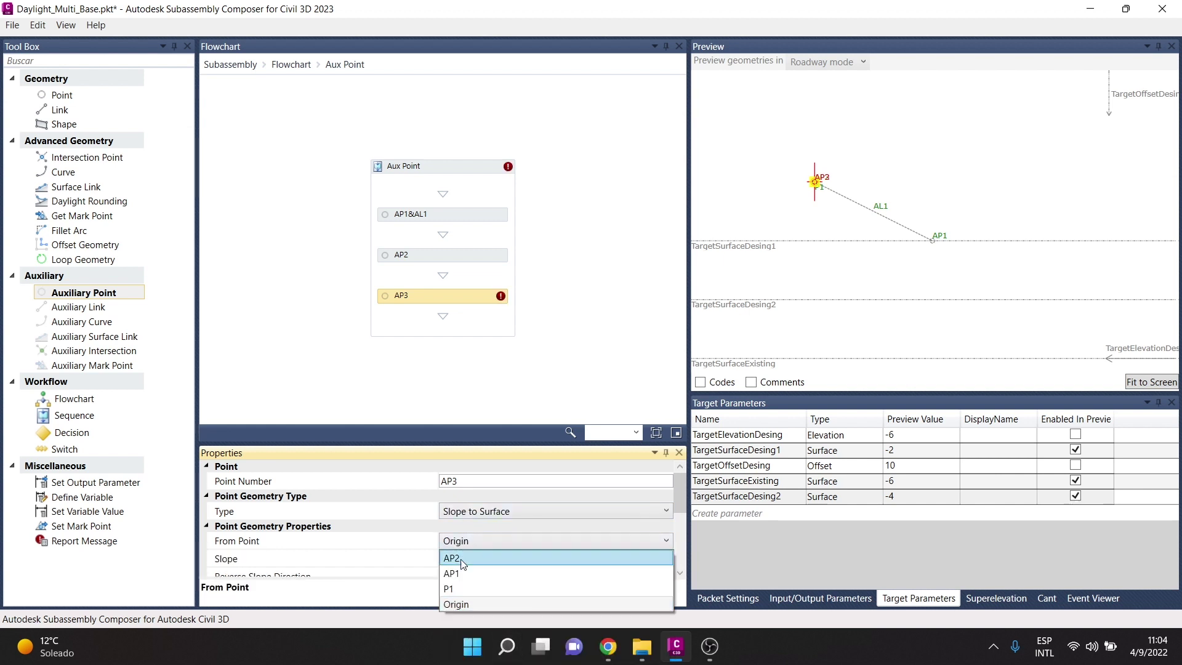
click(462, 590)
click(438, 565)
double_click(455, 564)
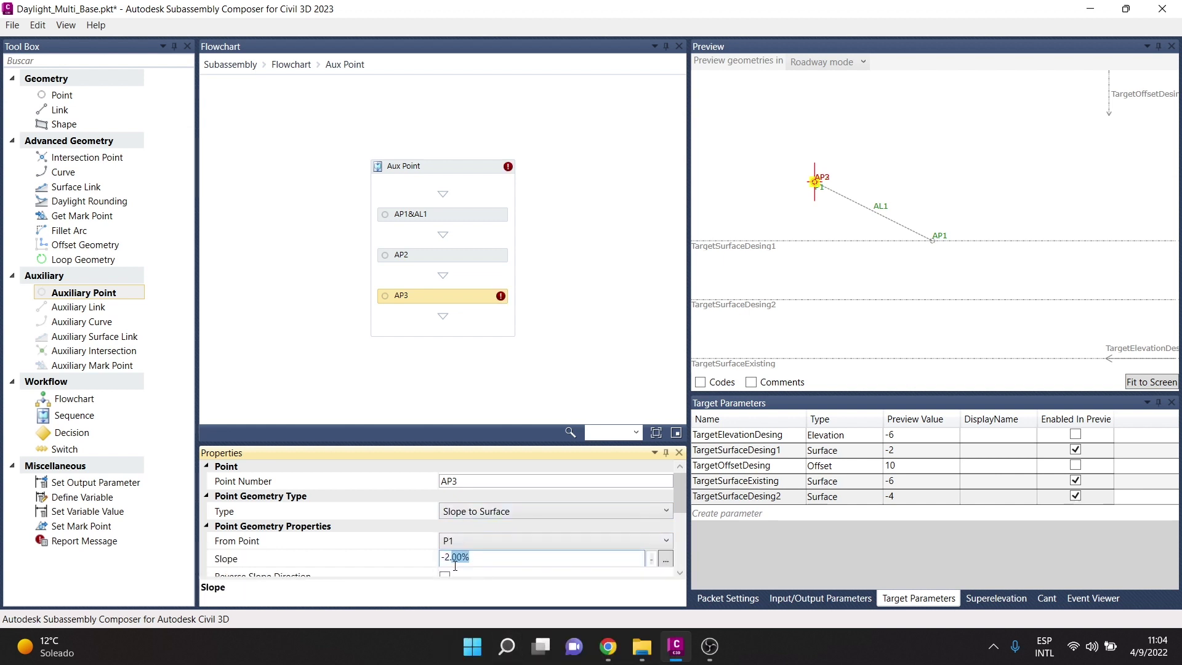
Set AP3's slope to -FillSlope1 and its surface target to TargetSurfaceDesing2.
click(819, 598)
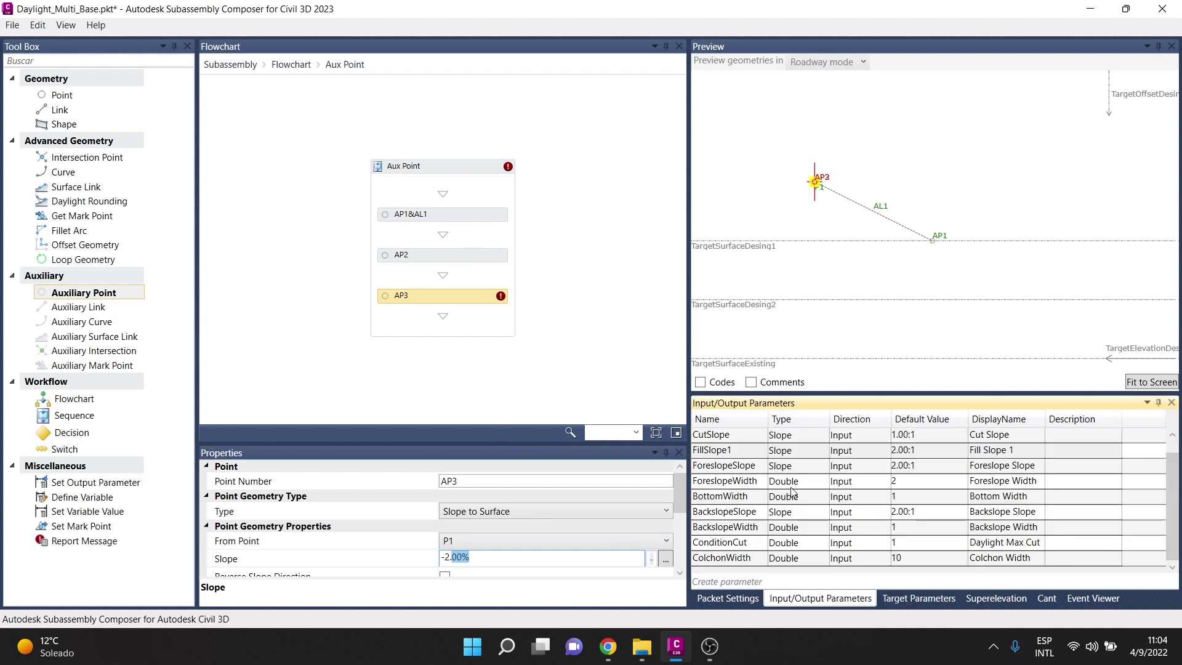
click(751, 453)
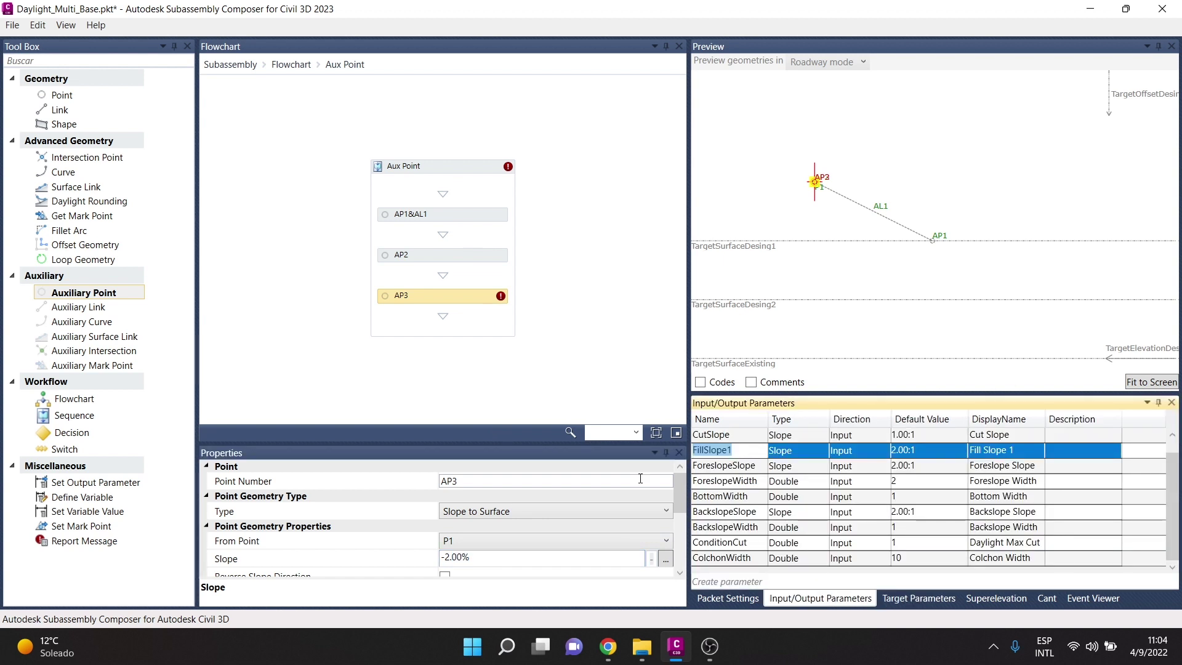
drag(486, 558, 444, 557)
text(FillSlope1)
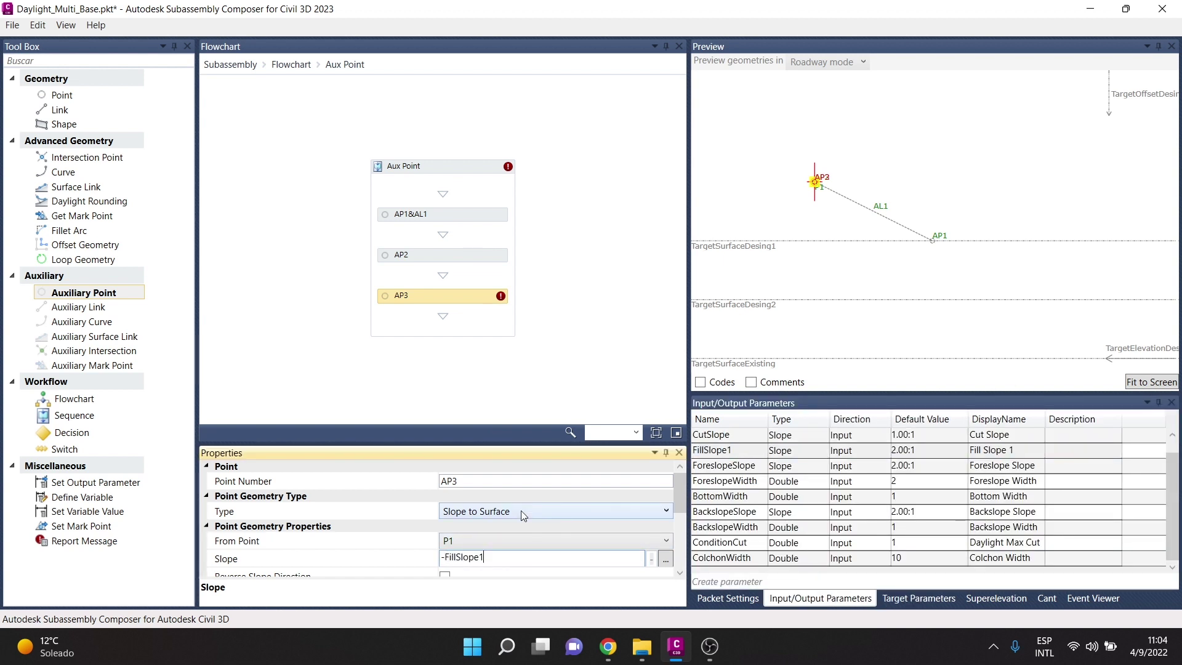
scroll(476, 546, down, 2)
click(471, 519)
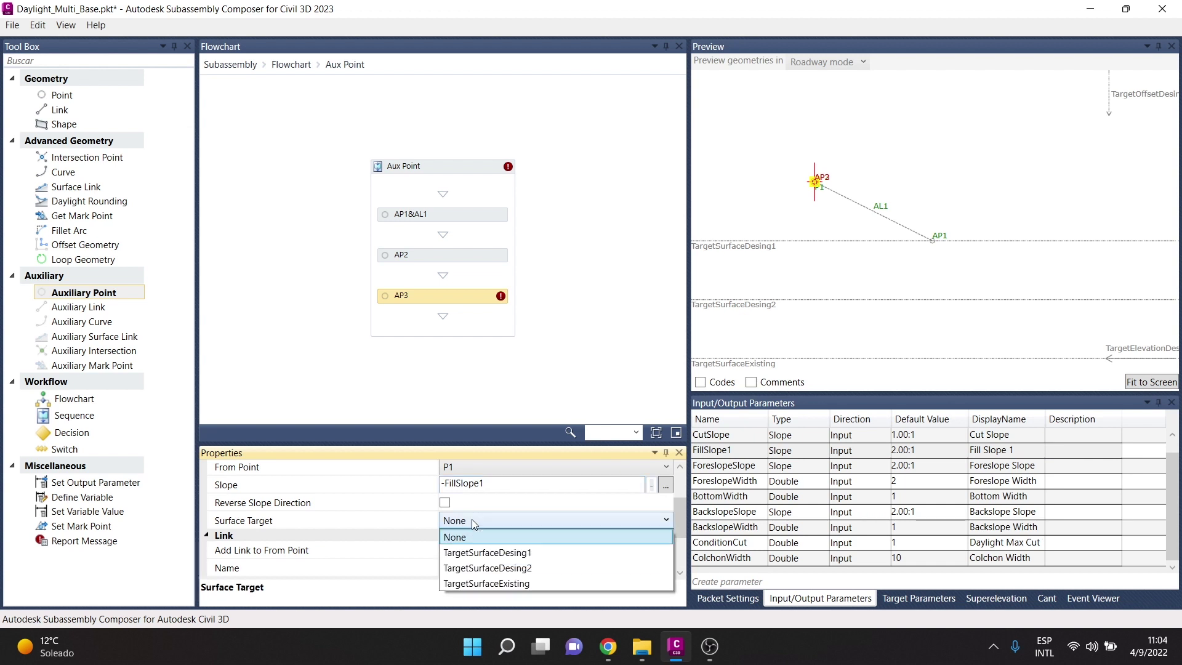
click(484, 569)
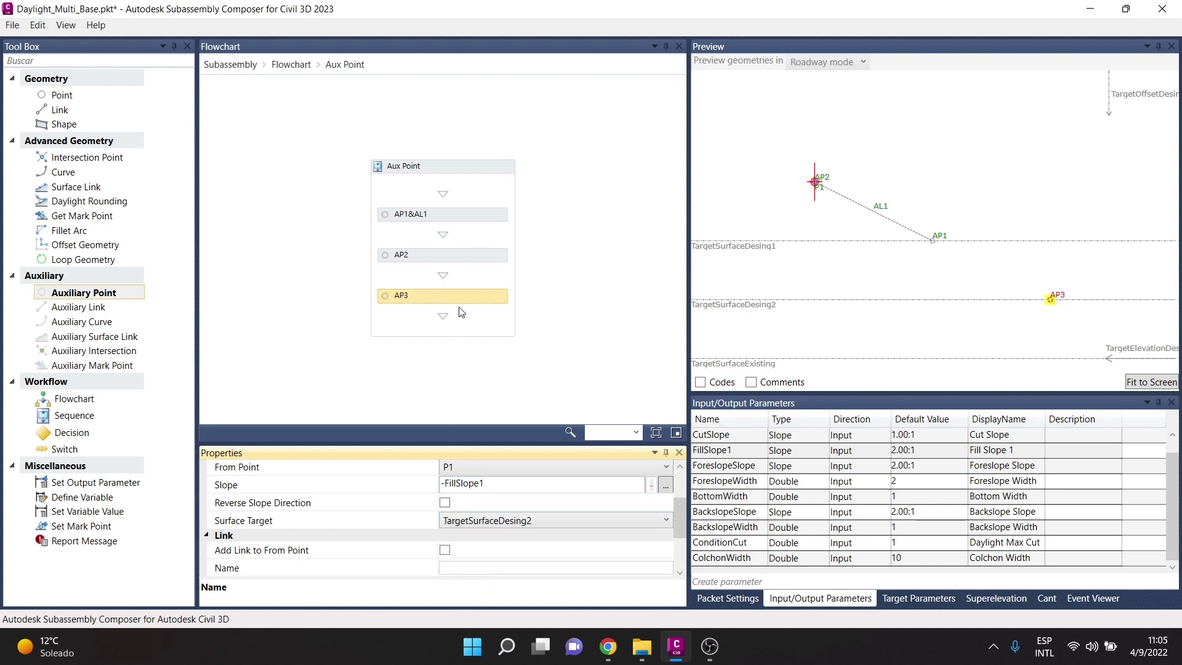
click(450, 252)
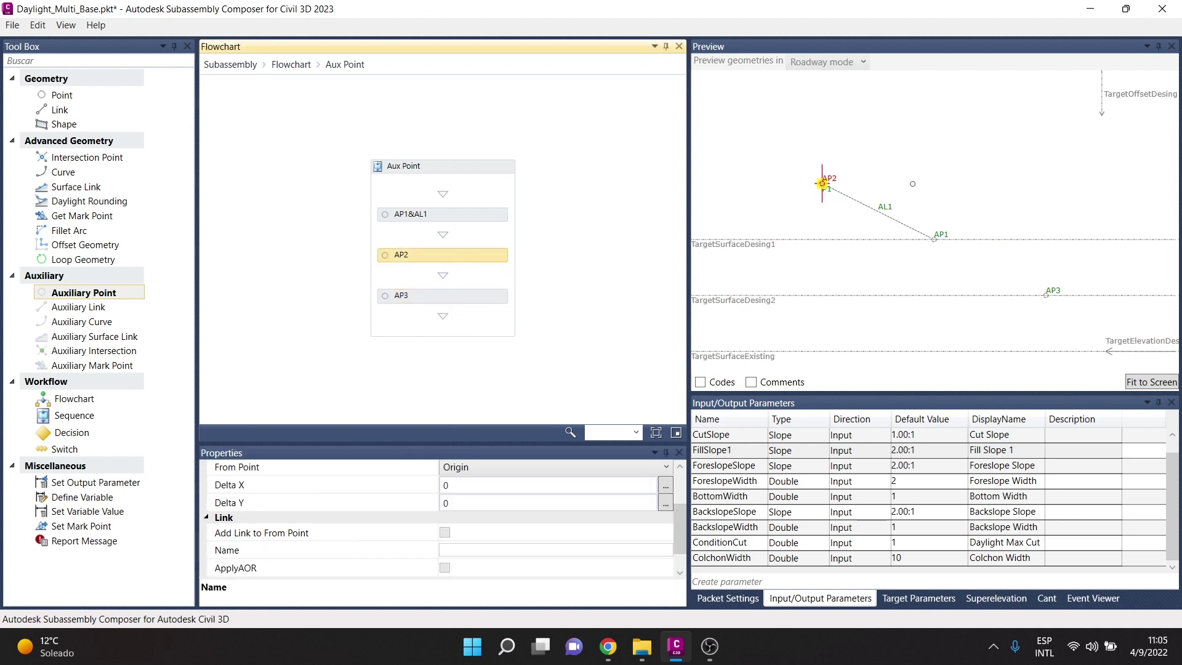
Delete AP3 and make AP2 a Slope to Surface point from P1.
click(476, 300)
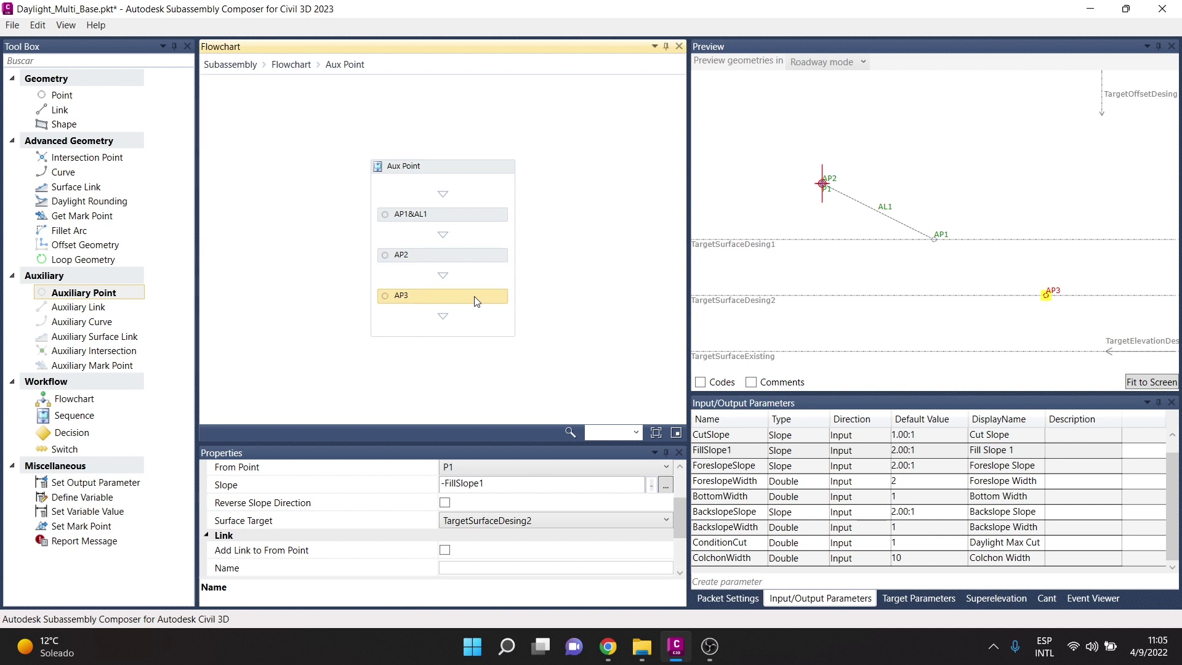
key(Delete)
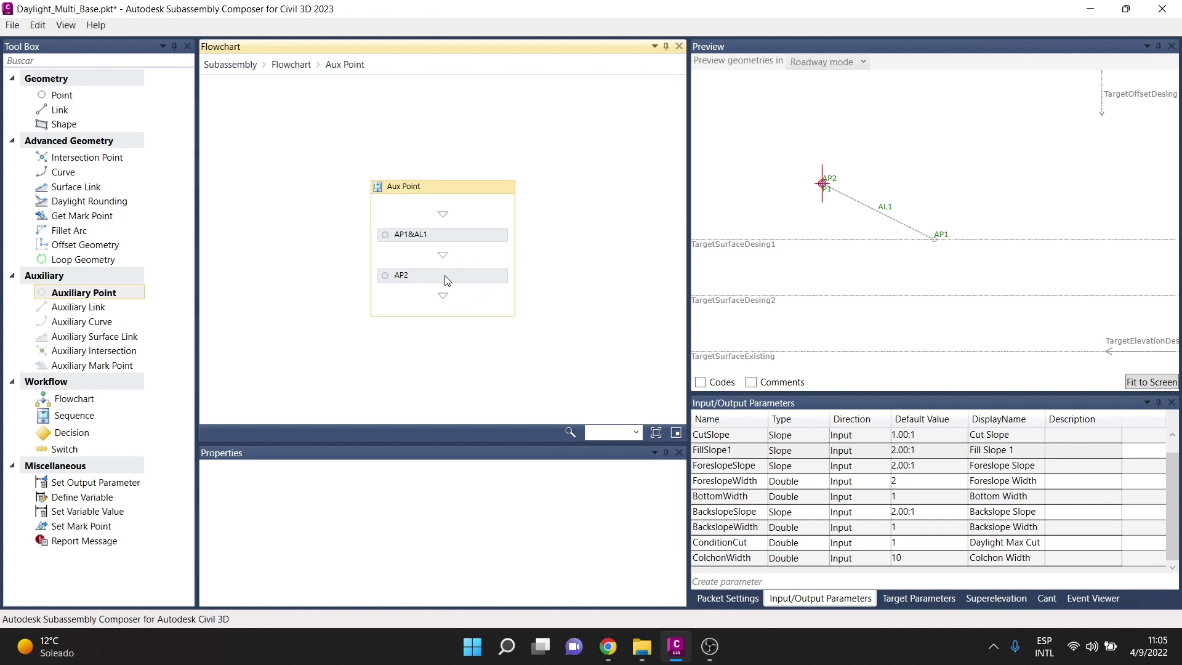
click(447, 280)
scroll(508, 522, up, 3)
click(463, 541)
click(463, 570)
click(496, 511)
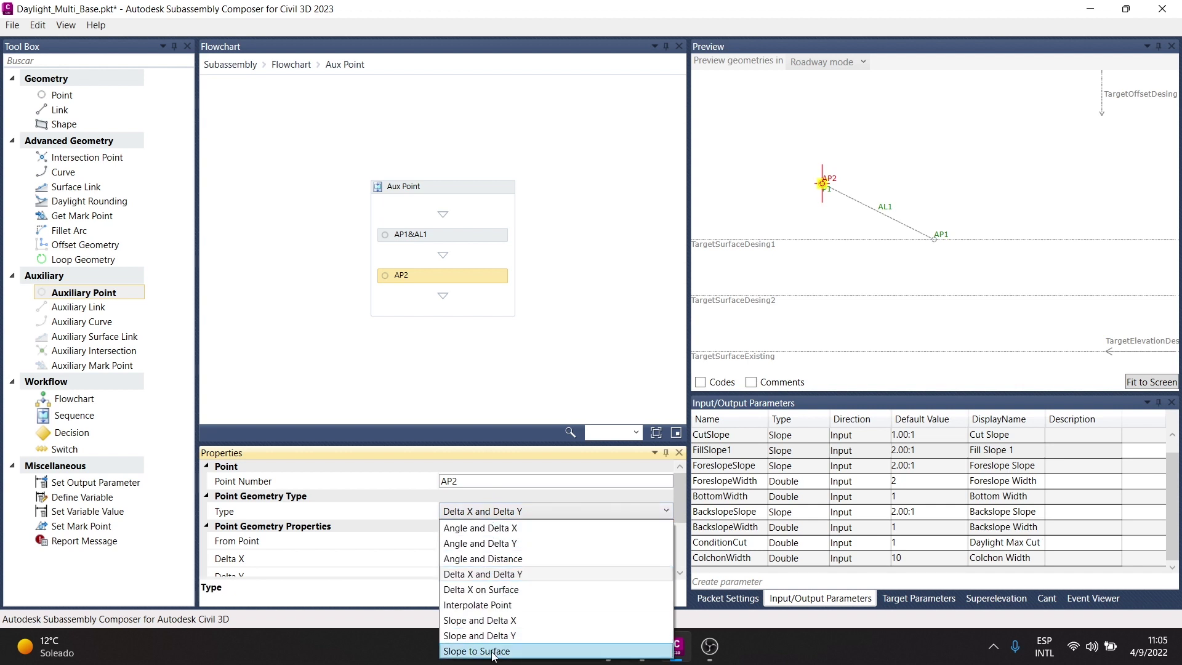
click(492, 652)
Give AP2 slope -FillSlope1, target TargetSurfaceDesing2, link AL2 to P1, and add a new AP3.
scroll(640, 554, down, 2)
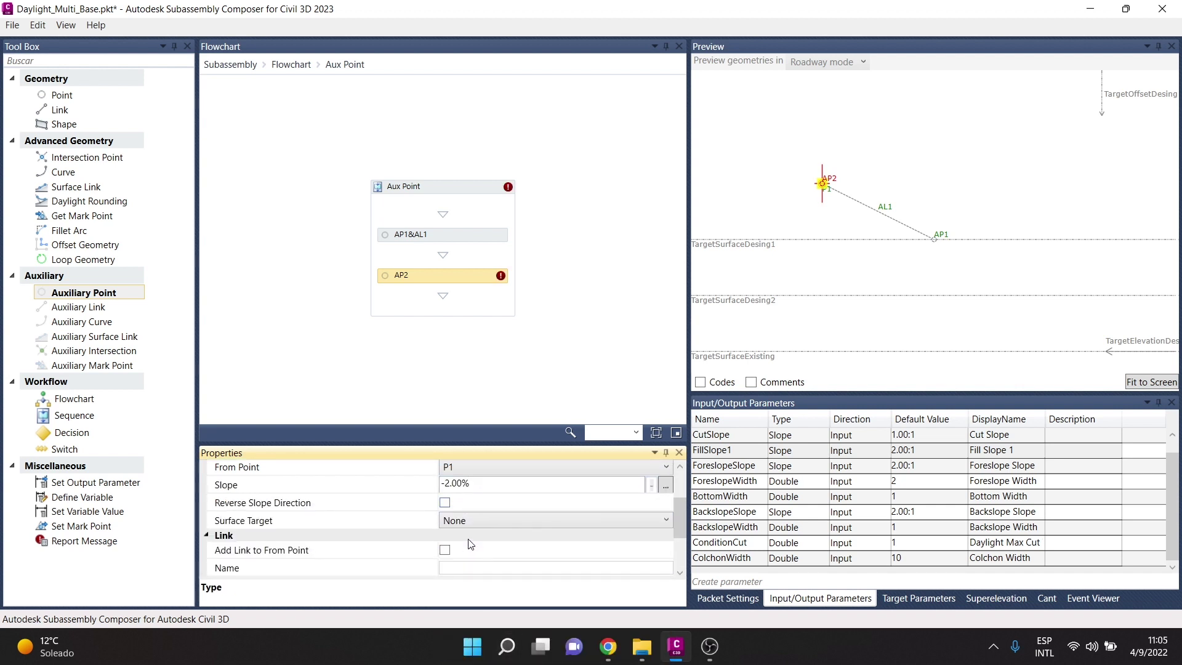
click(740, 449)
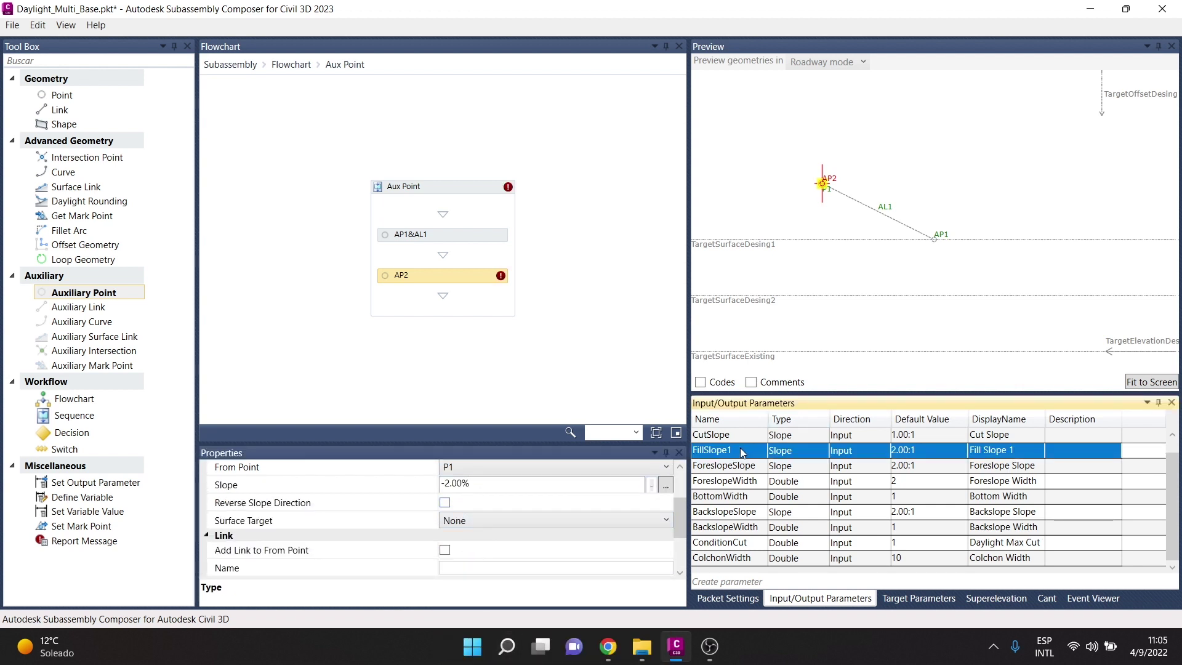
double_click(483, 487)
text(FillSlope1)
click(480, 520)
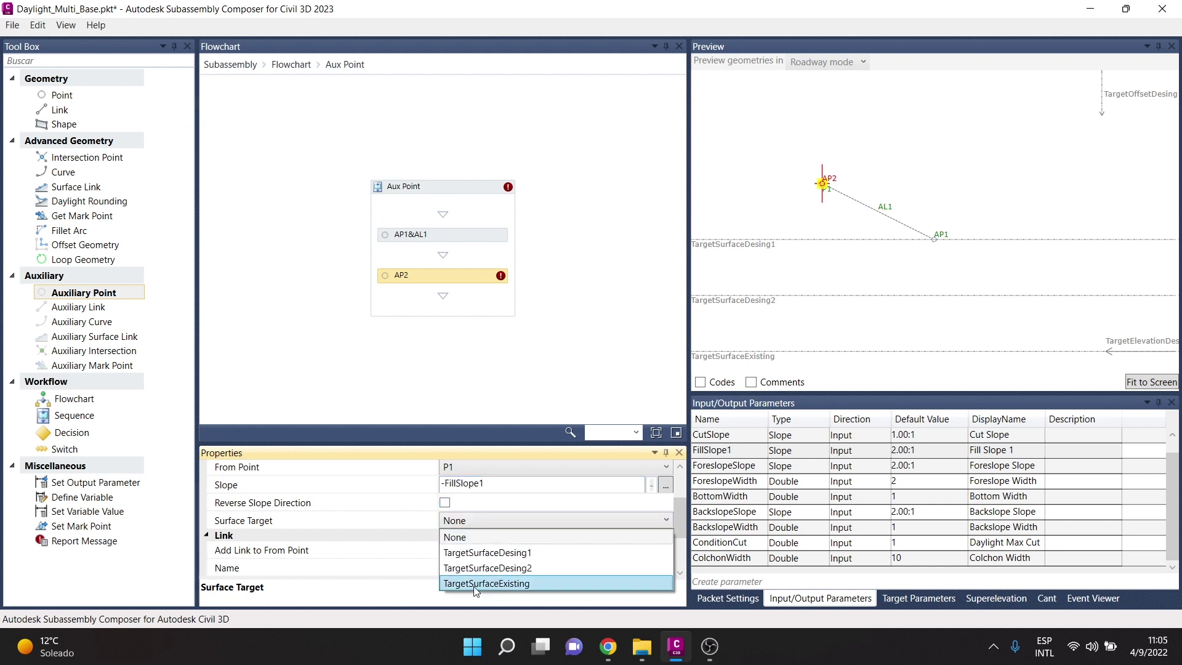
click(477, 567)
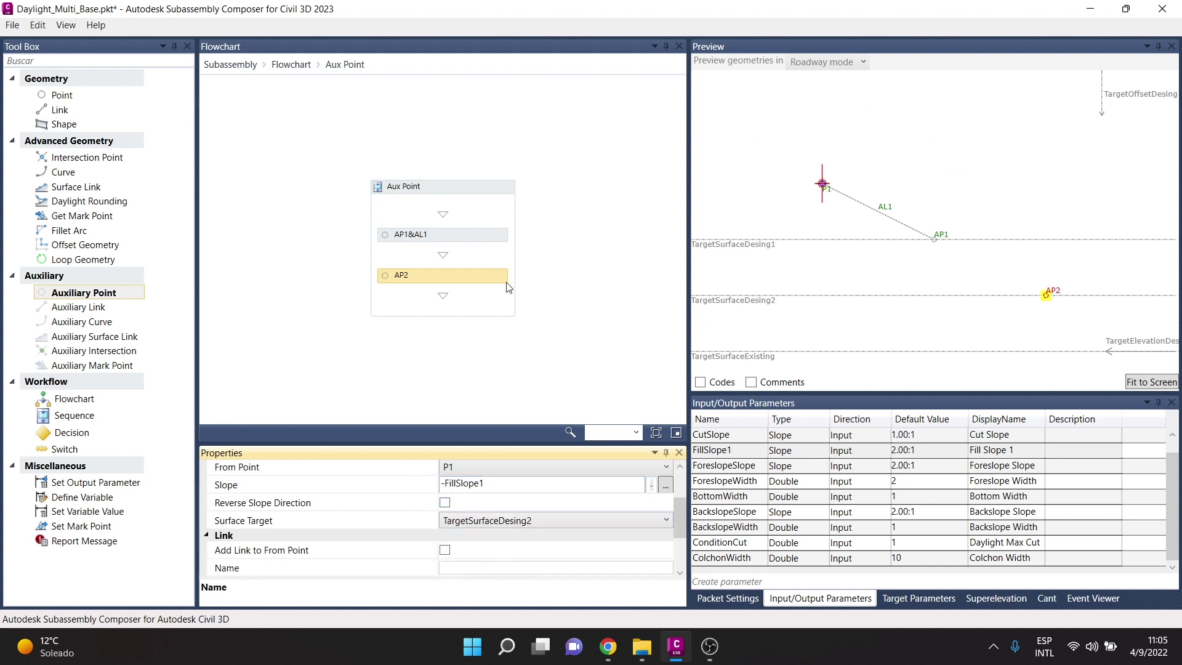
click(445, 550)
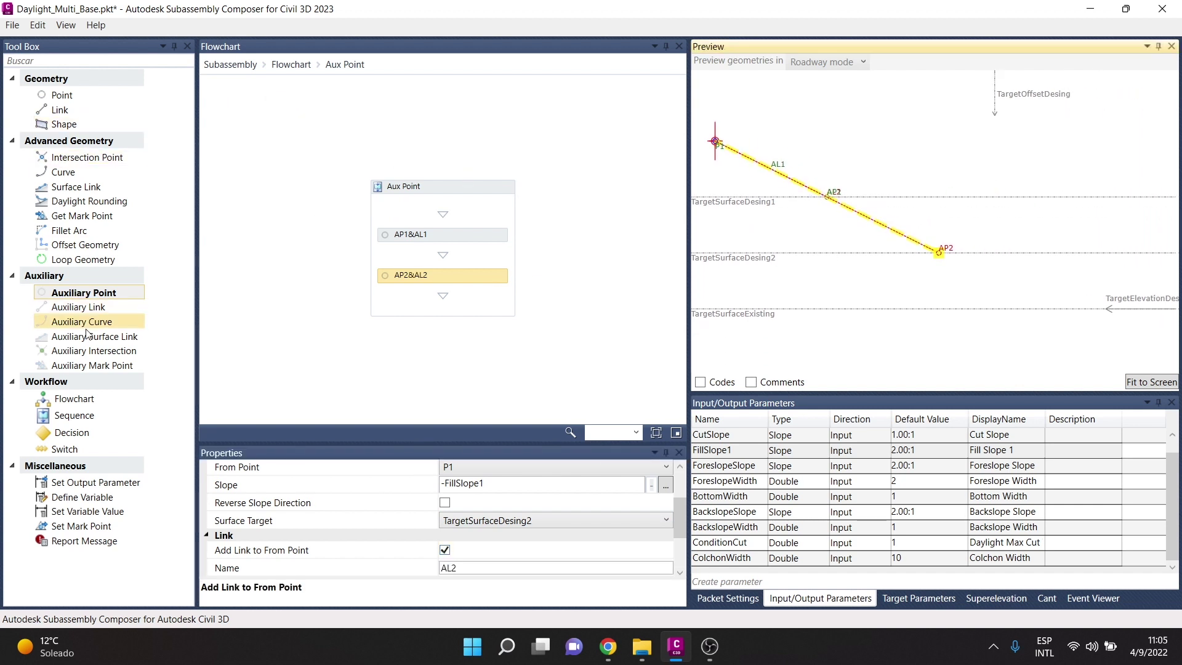
mouse_move(82, 294)
mouse_down()
mouse_move(492, 338)
mouse_move(430, 290)
mouse_up()
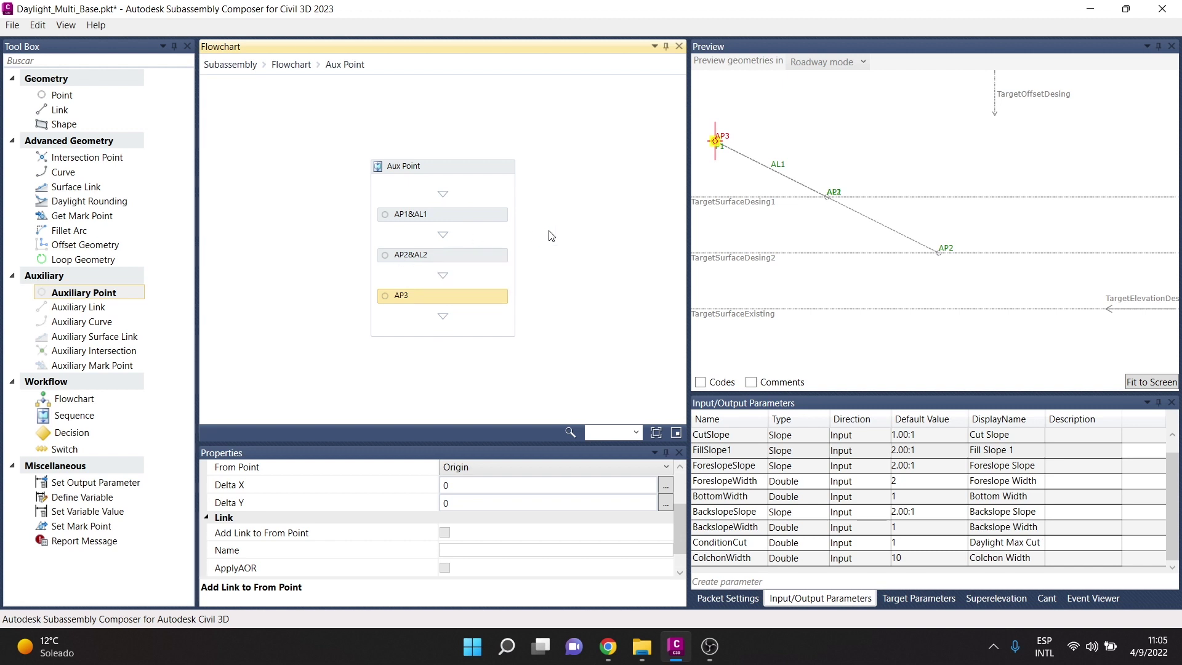
Make AP3 a Slope to Surface point from P1 with slope -FillSlope1.
scroll(479, 489, up, 1)
click(479, 474)
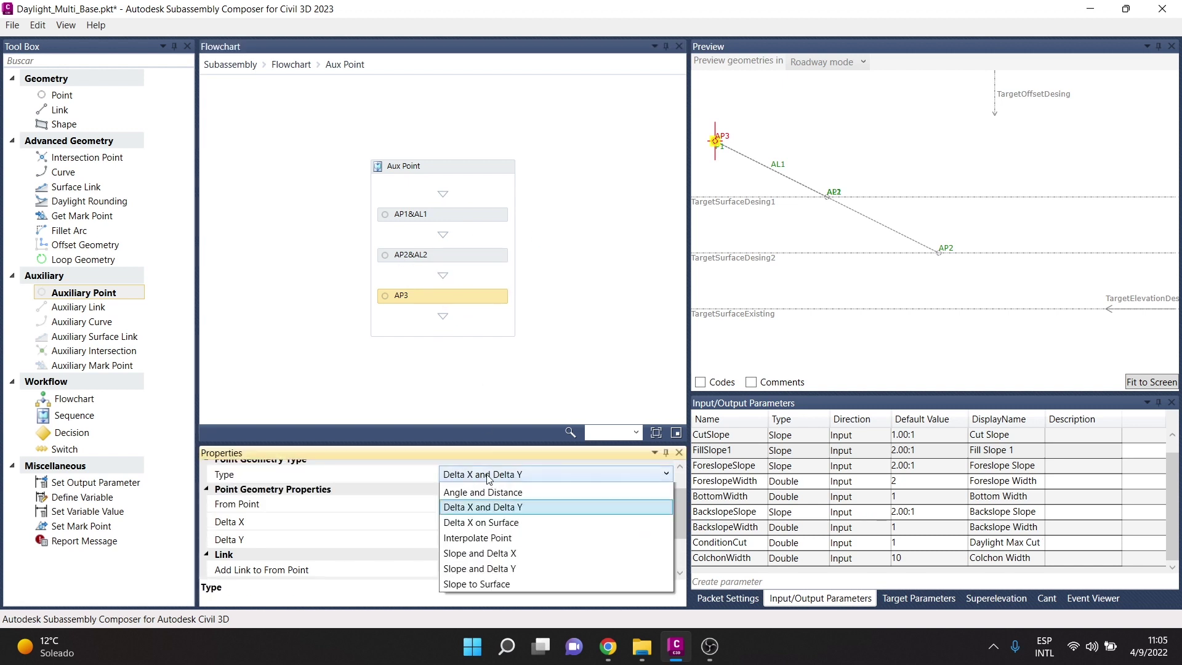
click(502, 612)
click(471, 506)
click(471, 506)
click(466, 549)
drag(496, 519, 445, 521)
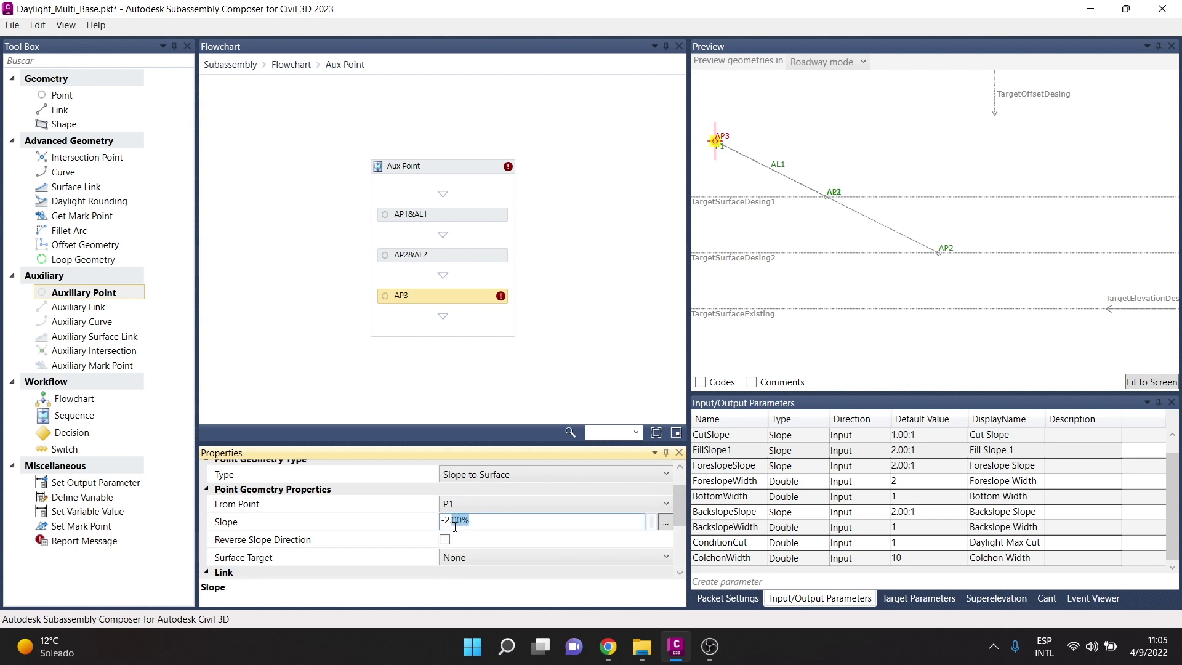
text(FillSlope1)
Target AP3 at TargetSurfaceExisting and link it back to P1 as AL3.
click(467, 557)
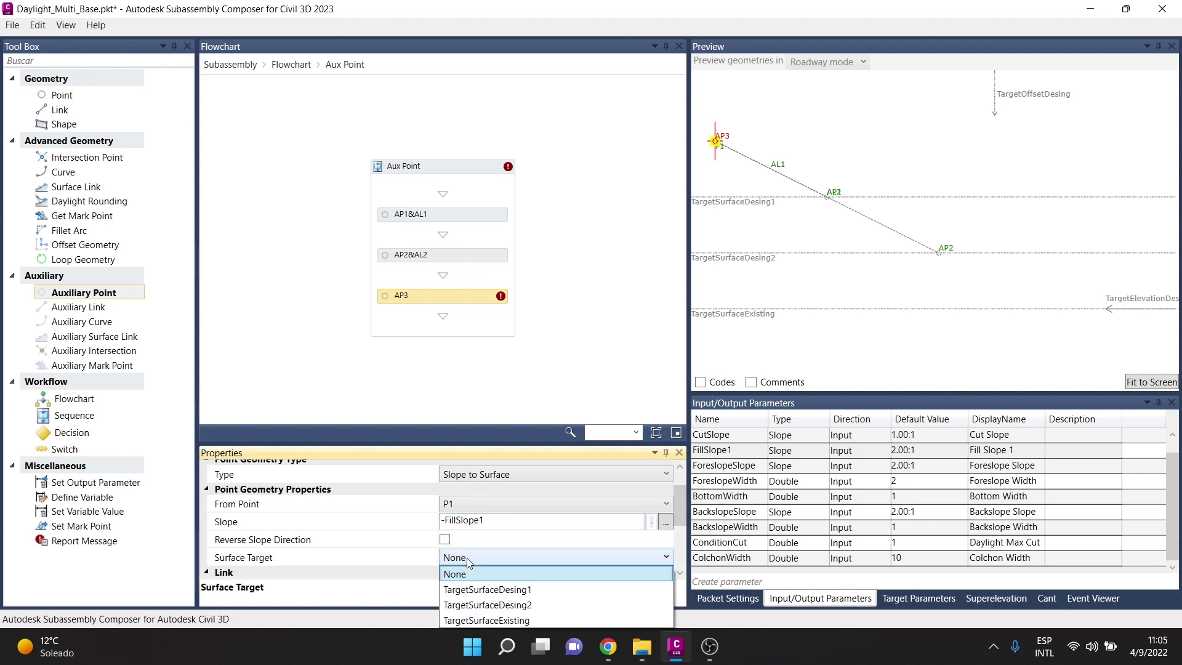
click(468, 622)
click(570, 356)
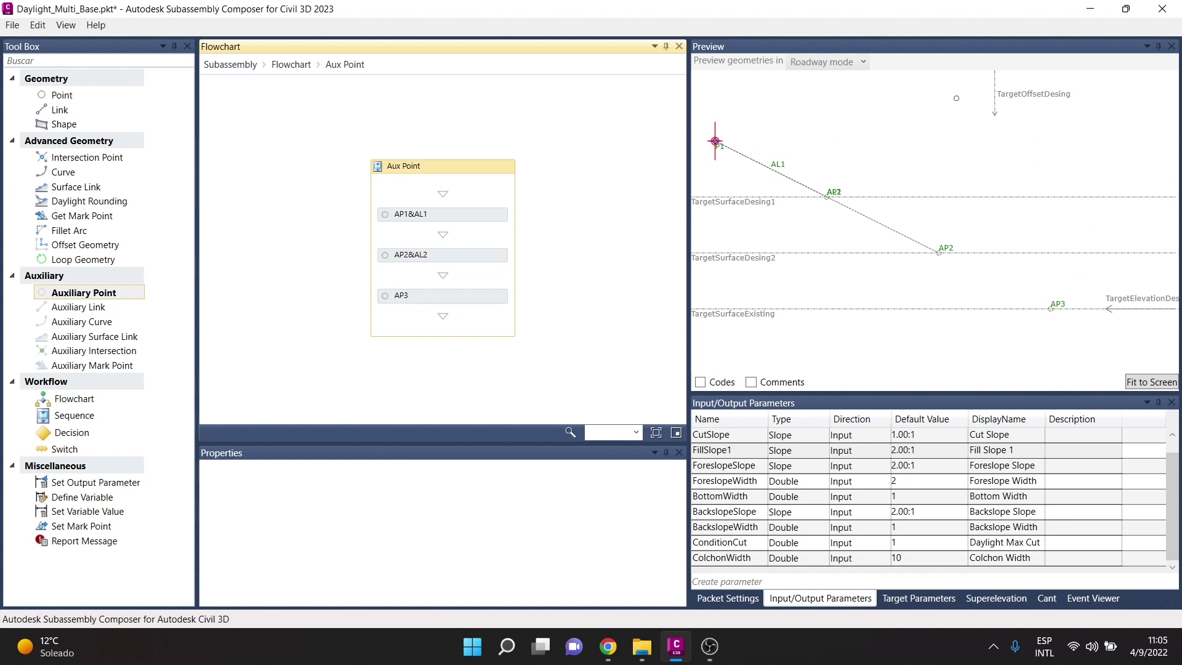
click(457, 297)
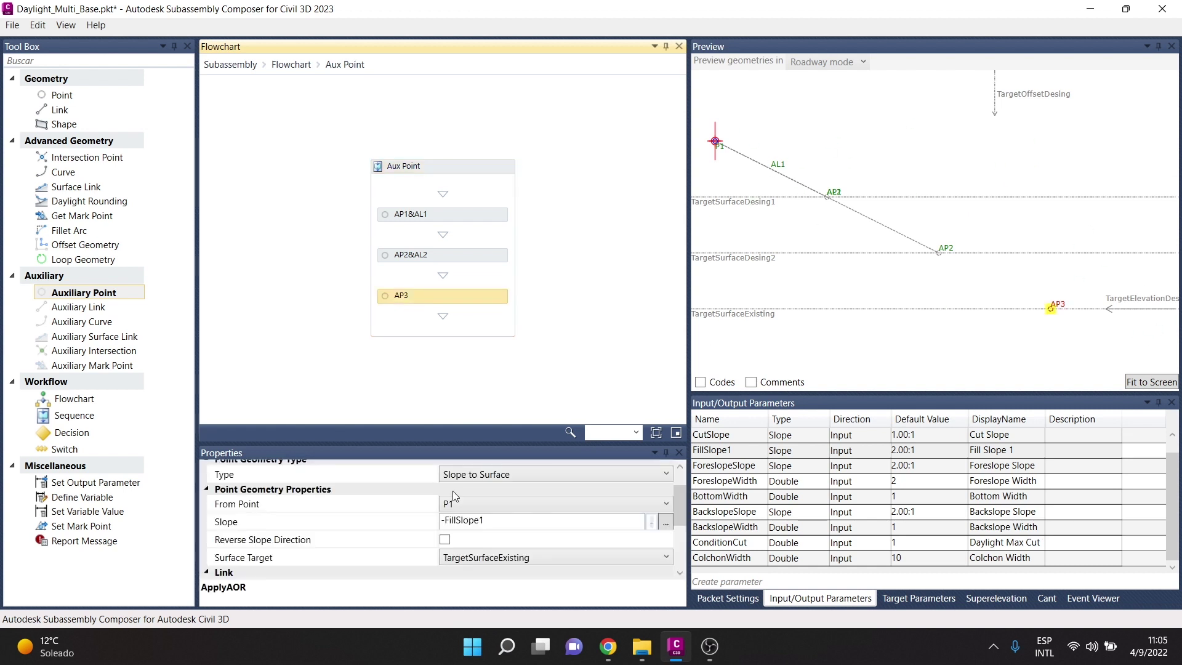
scroll(442, 547, down, 3)
scroll(446, 518, down, 2)
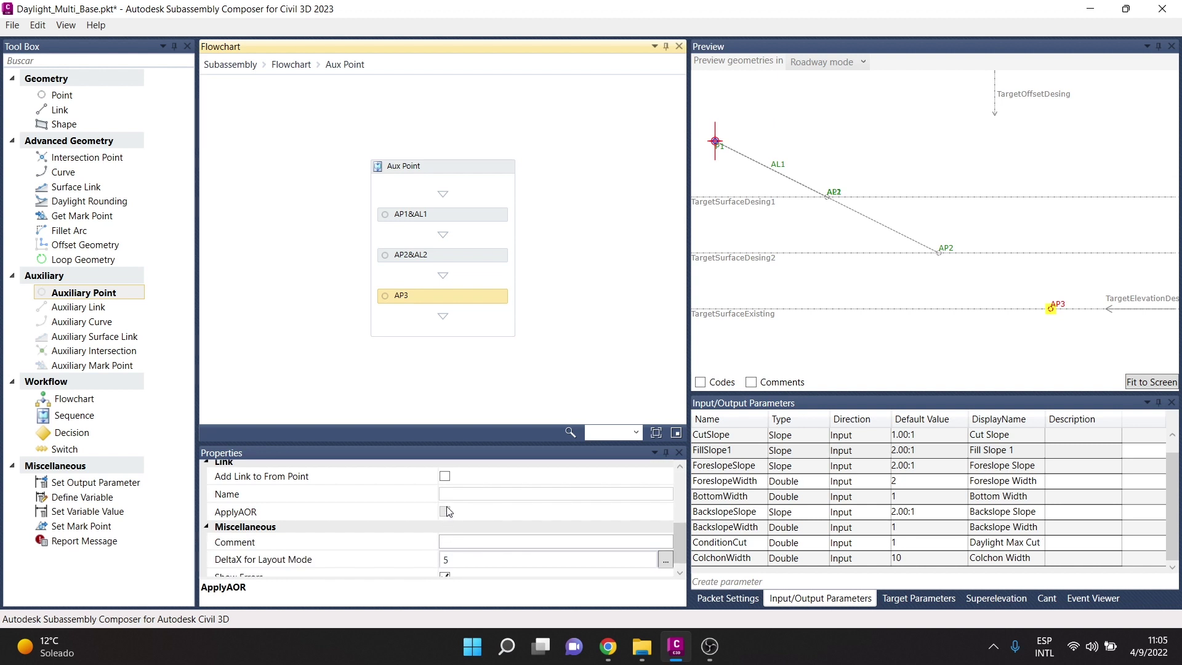
click(444, 476)
scroll(801, 265, down, 2)
scroll(838, 250, down, 2)
scroll(875, 237, down, 2)
scroll(938, 200, down, 2)
scroll(936, 198, up, 1)
scroll(931, 197, up, 1)
scroll(924, 193, up, 1)
scroll(921, 193, up, 1)
scroll(918, 185, up, 1)
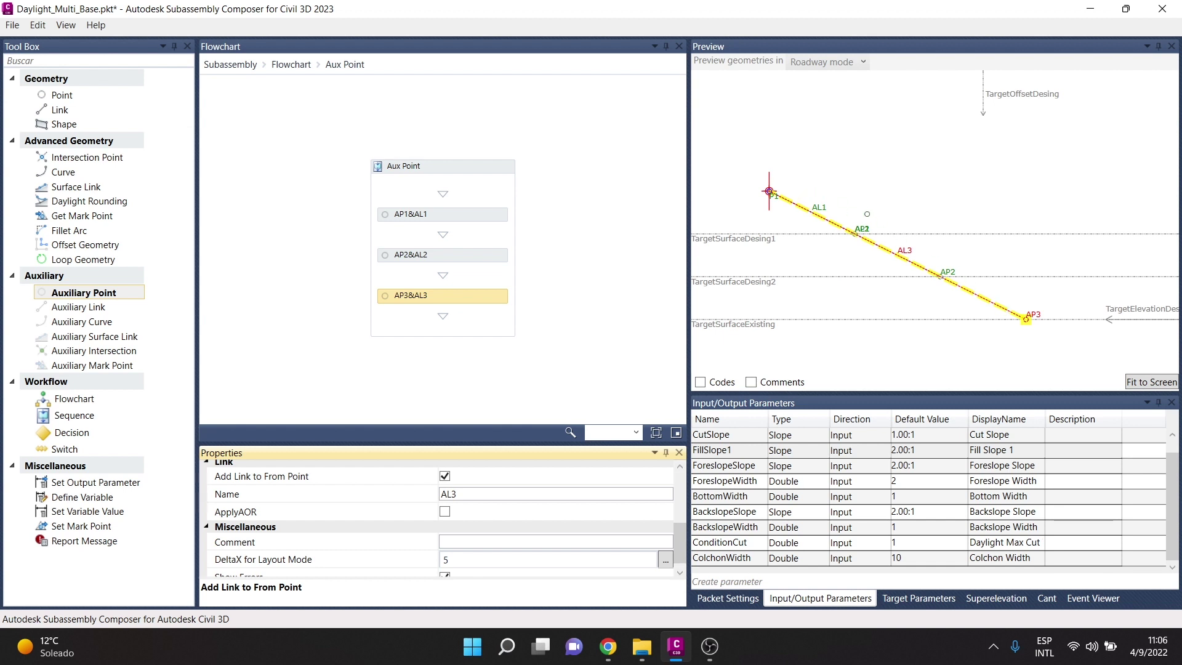
click(899, 598)
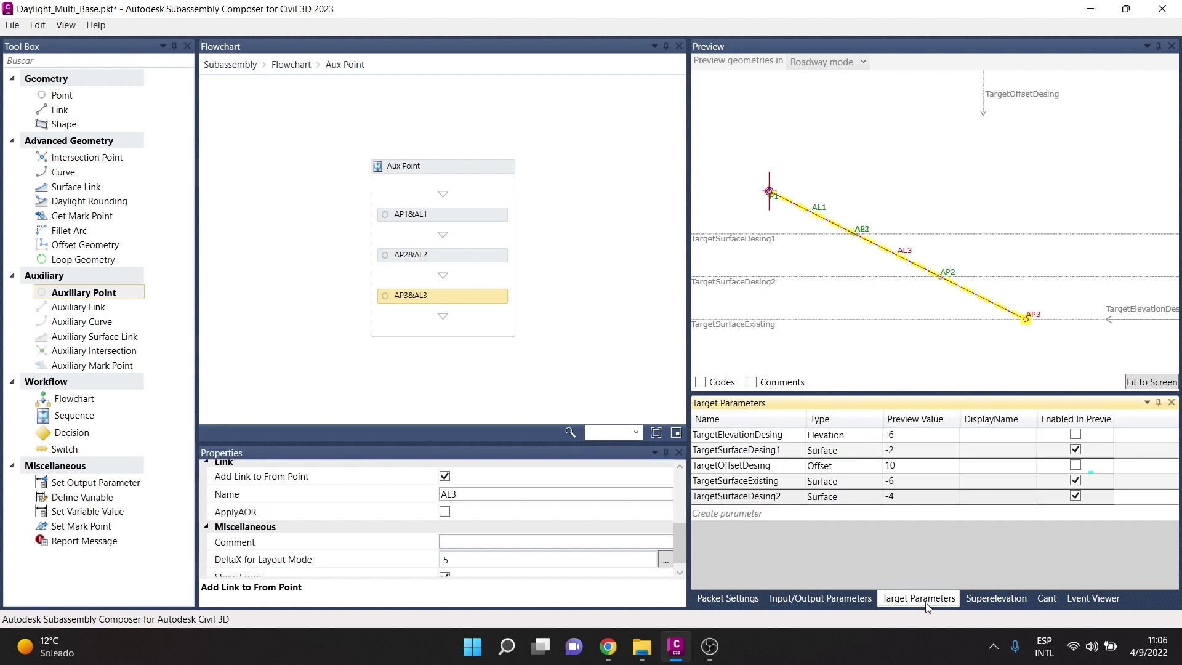
Set TargetSurfaceExisting's preview value to 1 and add a fourth auxiliary point AP4.
click(762, 486)
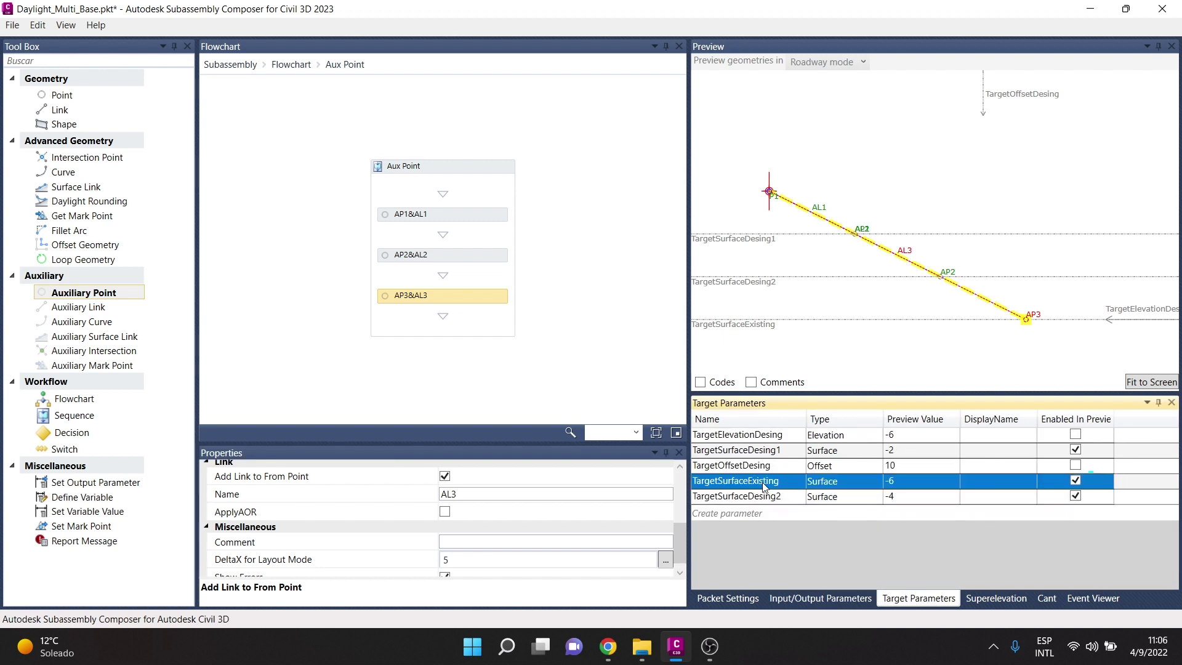
click(903, 481)
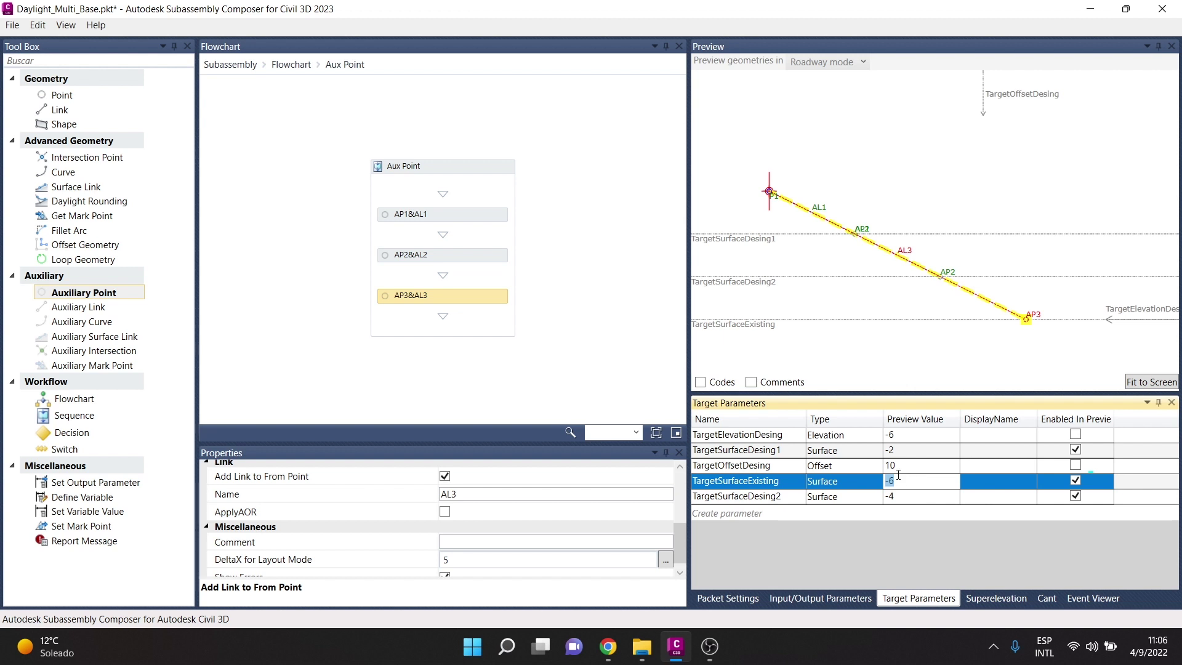
text(1)
key(Return)
scroll(779, 146, up, 2)
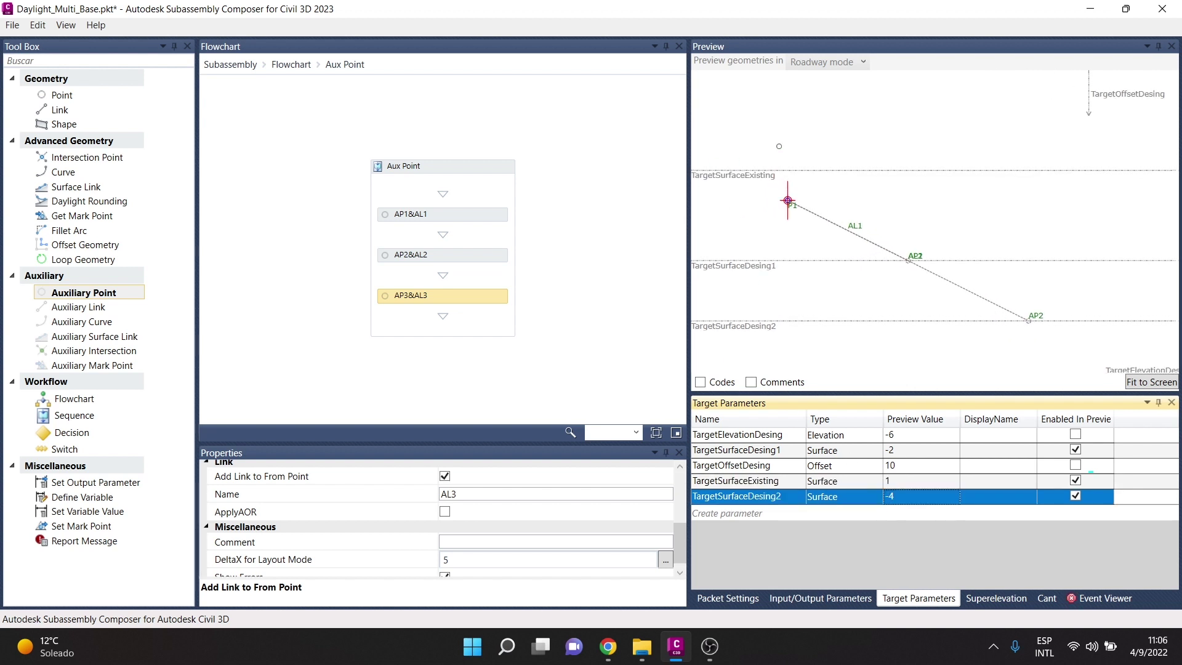
click(454, 298)
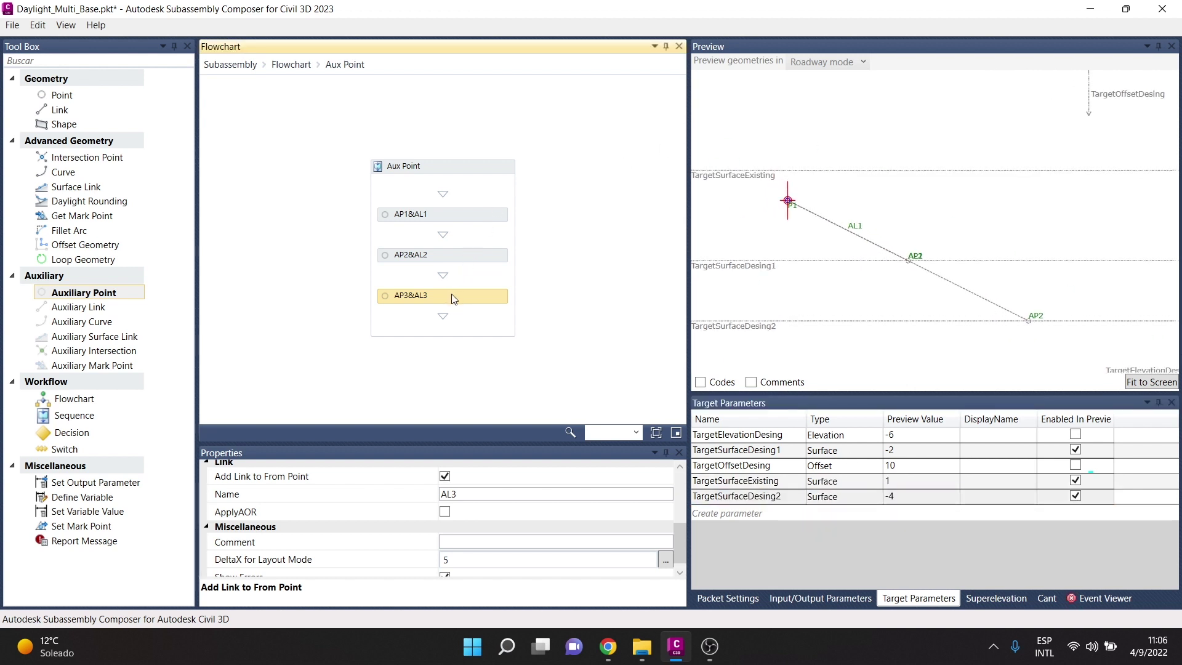
scroll(798, 221, down, 1)
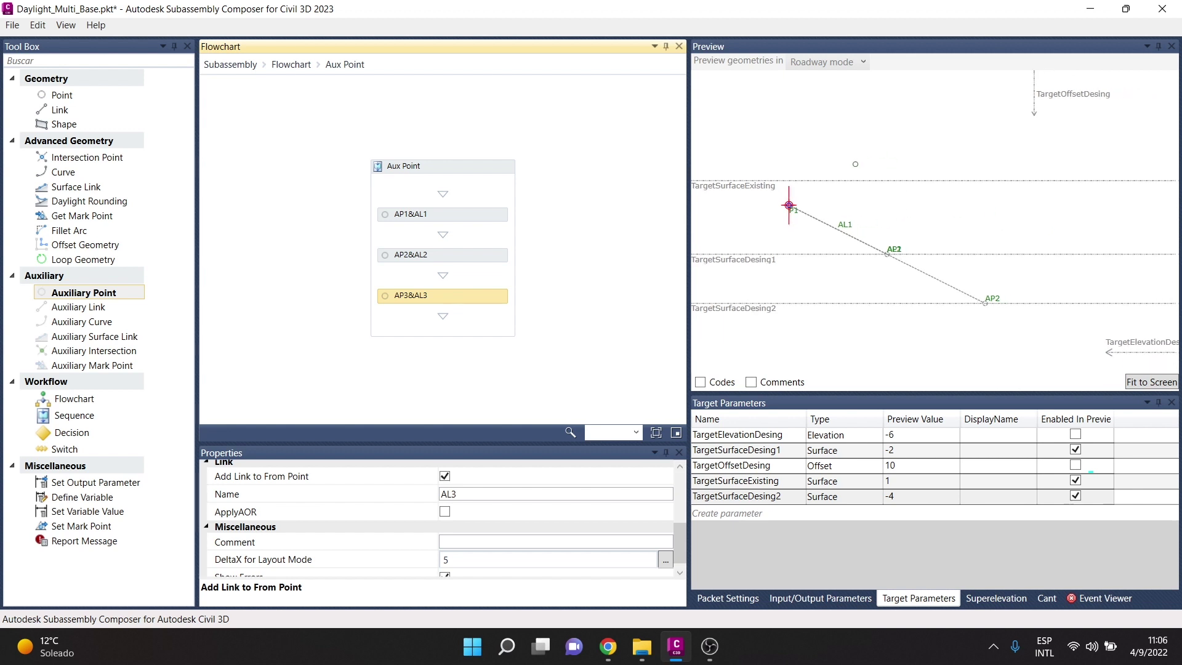
scroll(856, 163, up, 1)
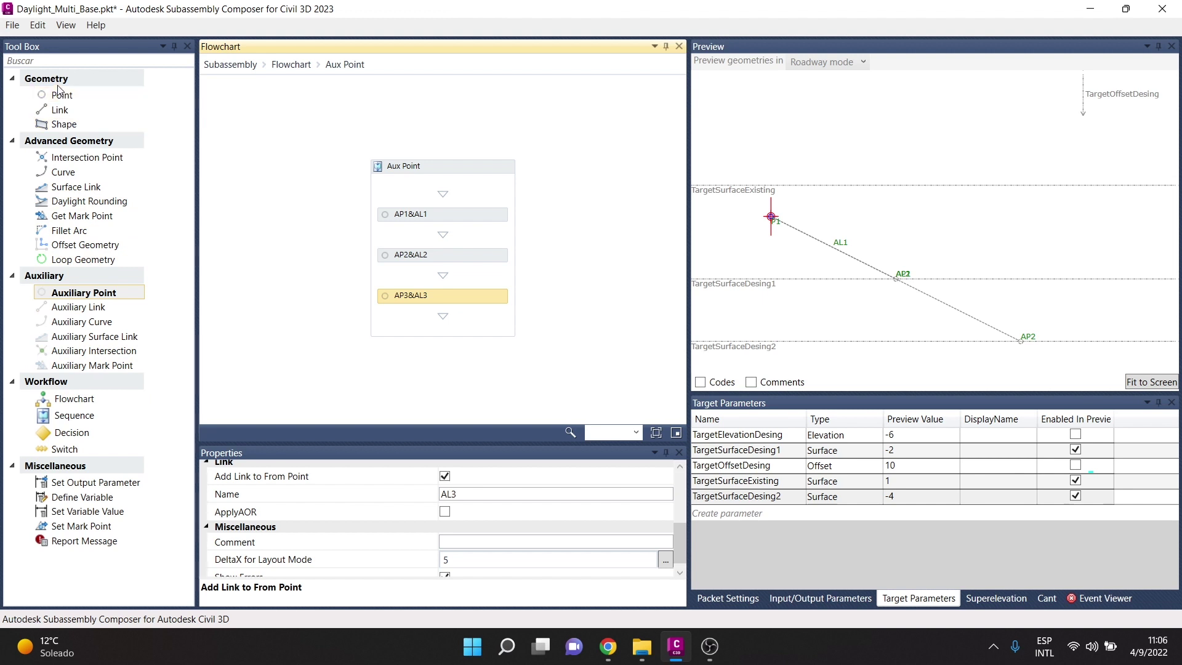
drag(92, 292, 449, 311)
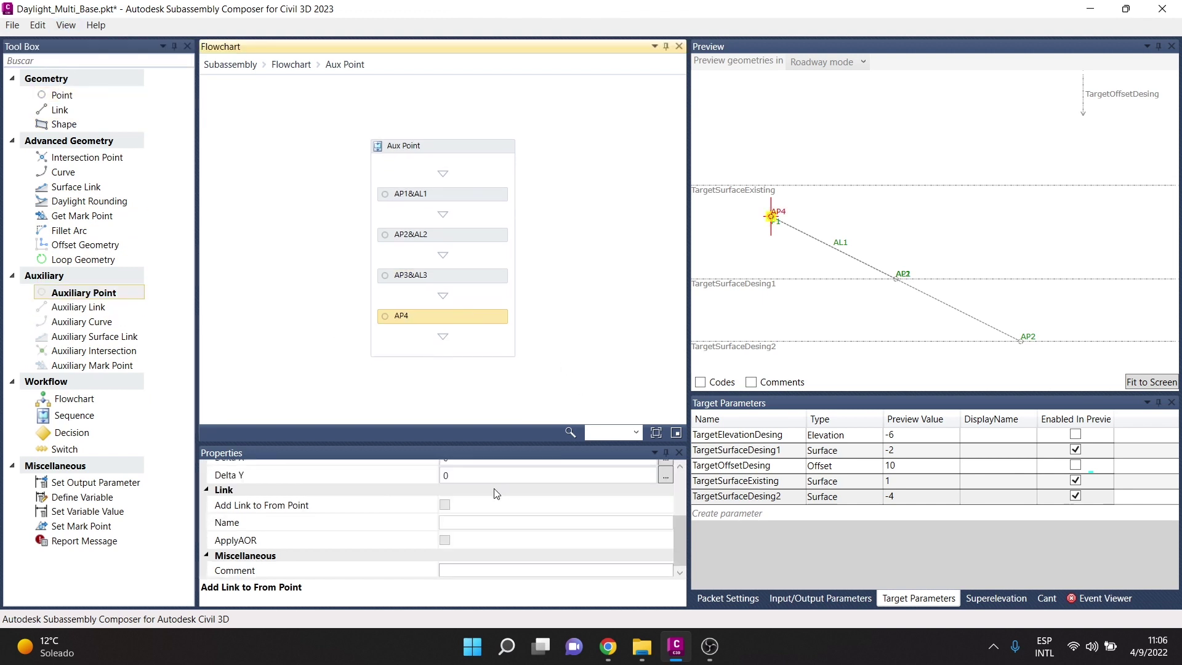
Make AP4 a Slope to Surface point starting from P1.
scroll(502, 522, up, 3)
click(515, 515)
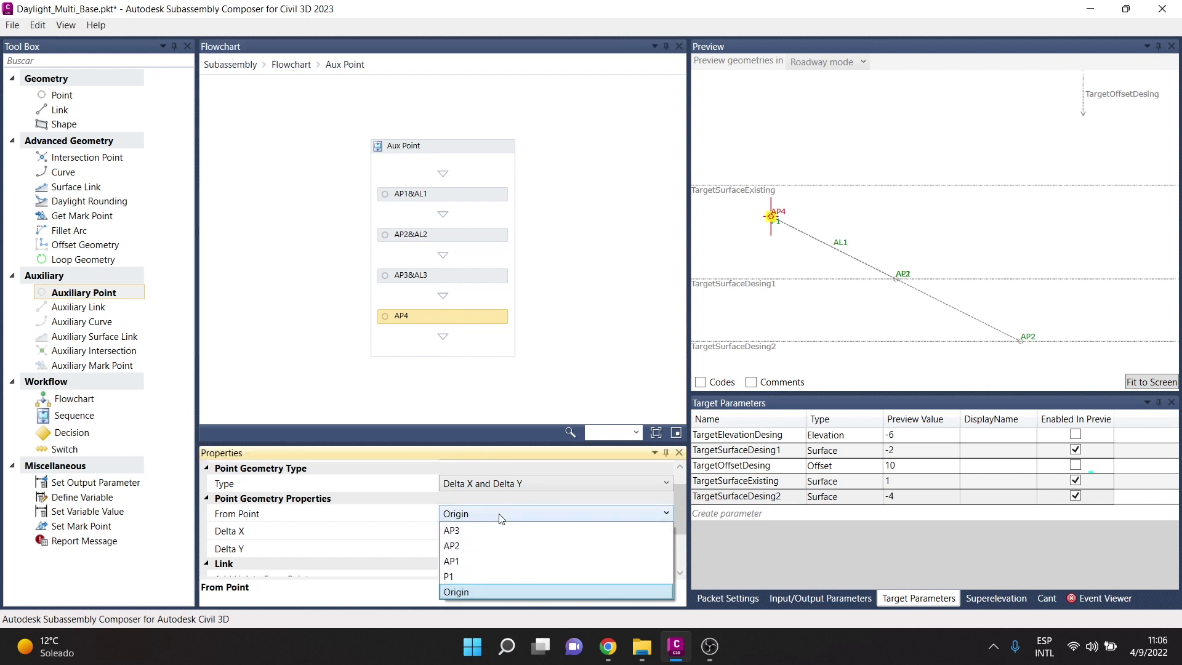
click(472, 573)
click(493, 484)
click(496, 623)
Give AP4 slope CutSlope and surface target TargetSurfaceExisting.
click(821, 597)
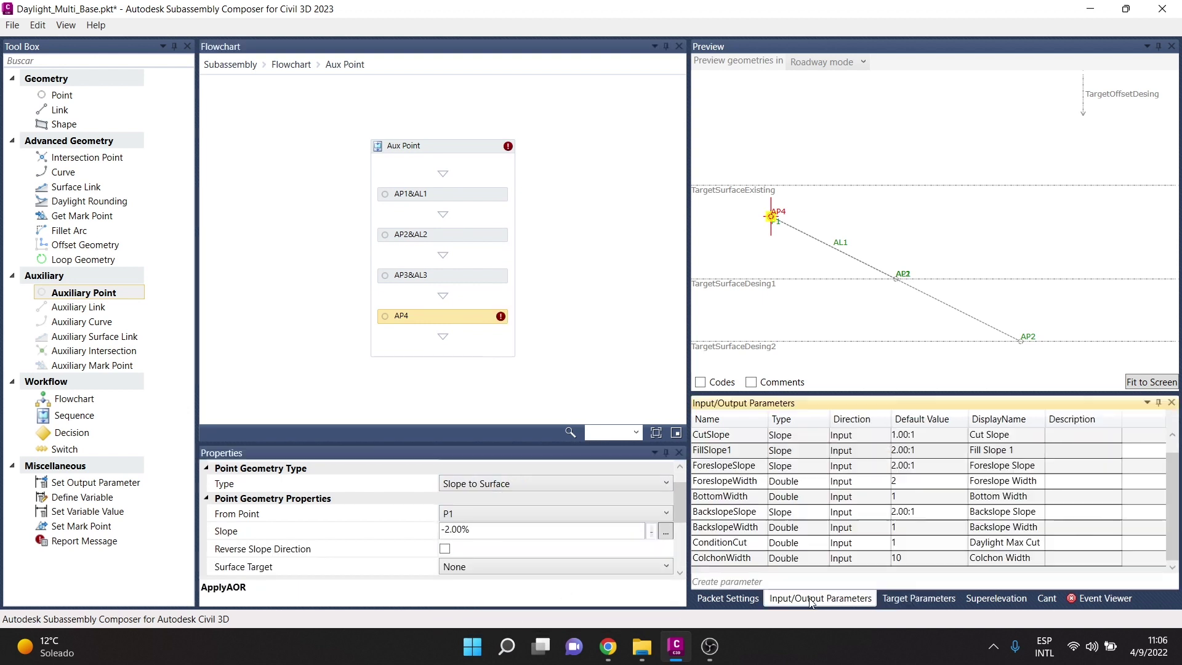
click(739, 435)
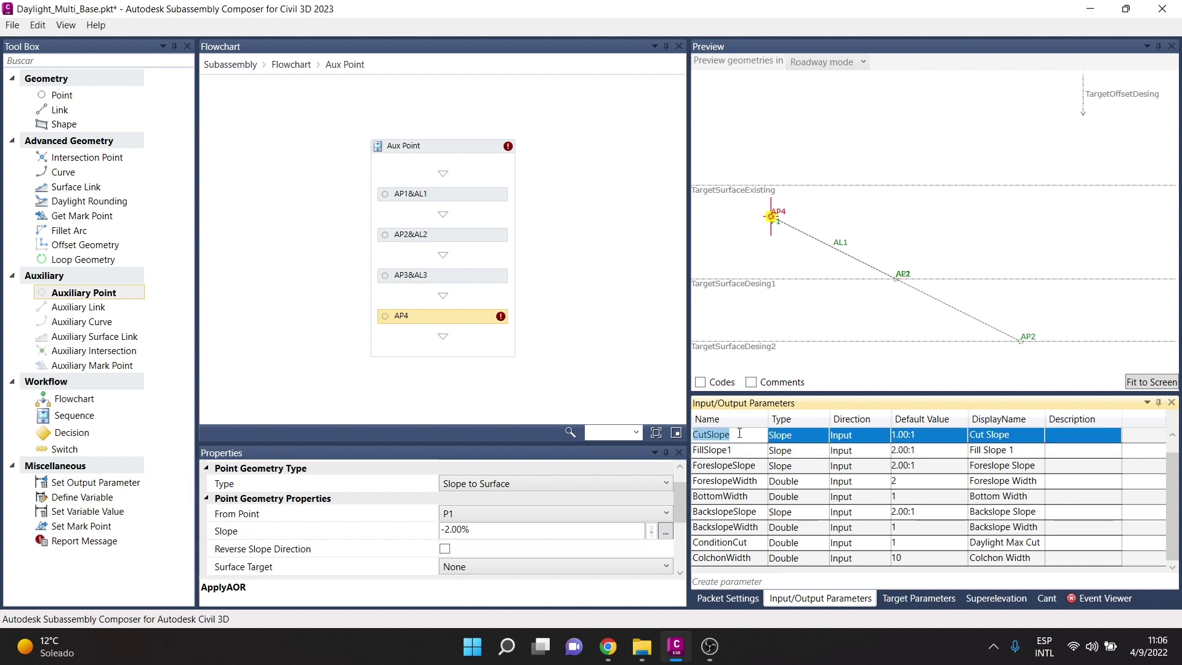
double_click(462, 529)
text(CutSlope)
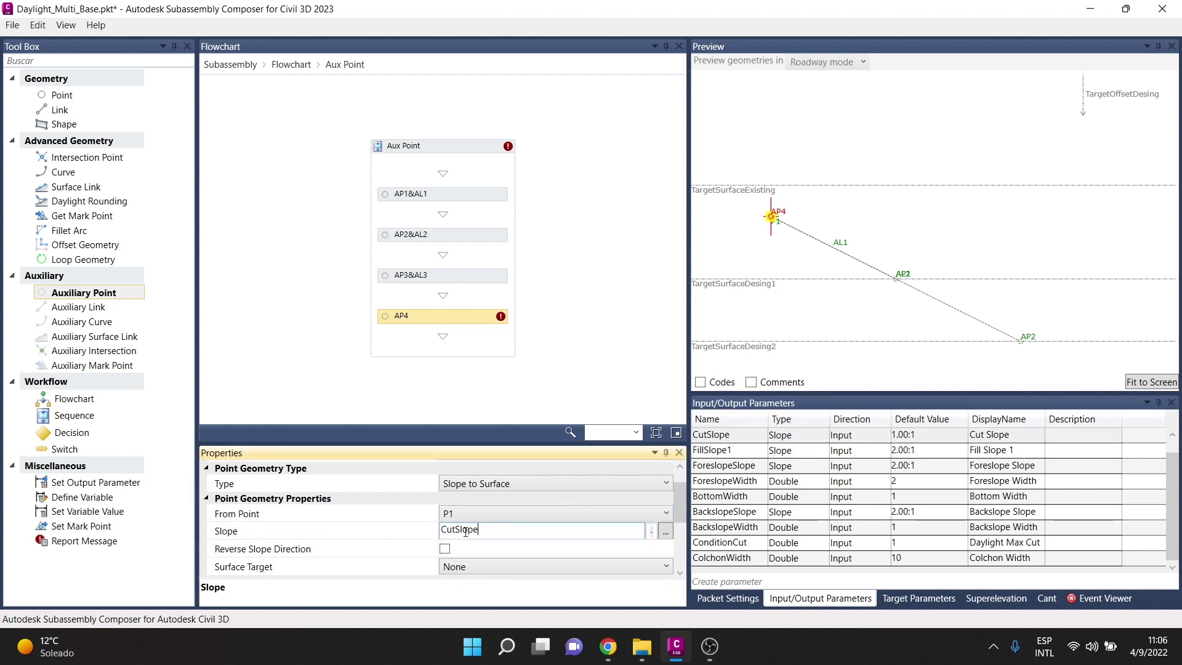
click(483, 566)
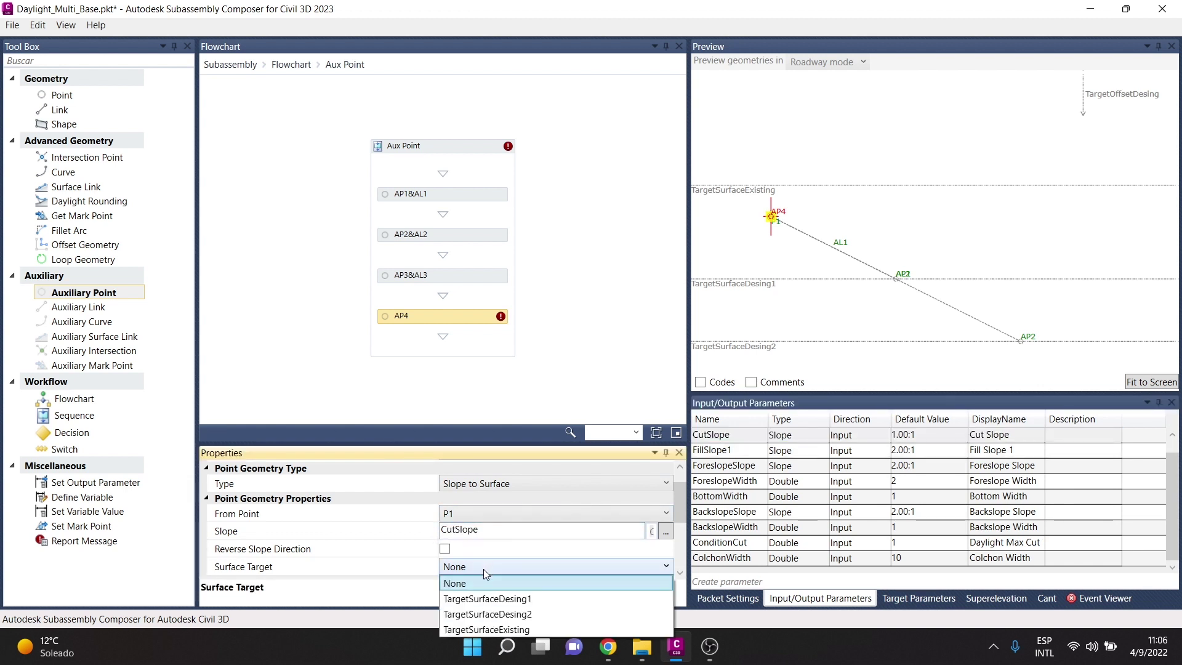
click(494, 633)
click(540, 431)
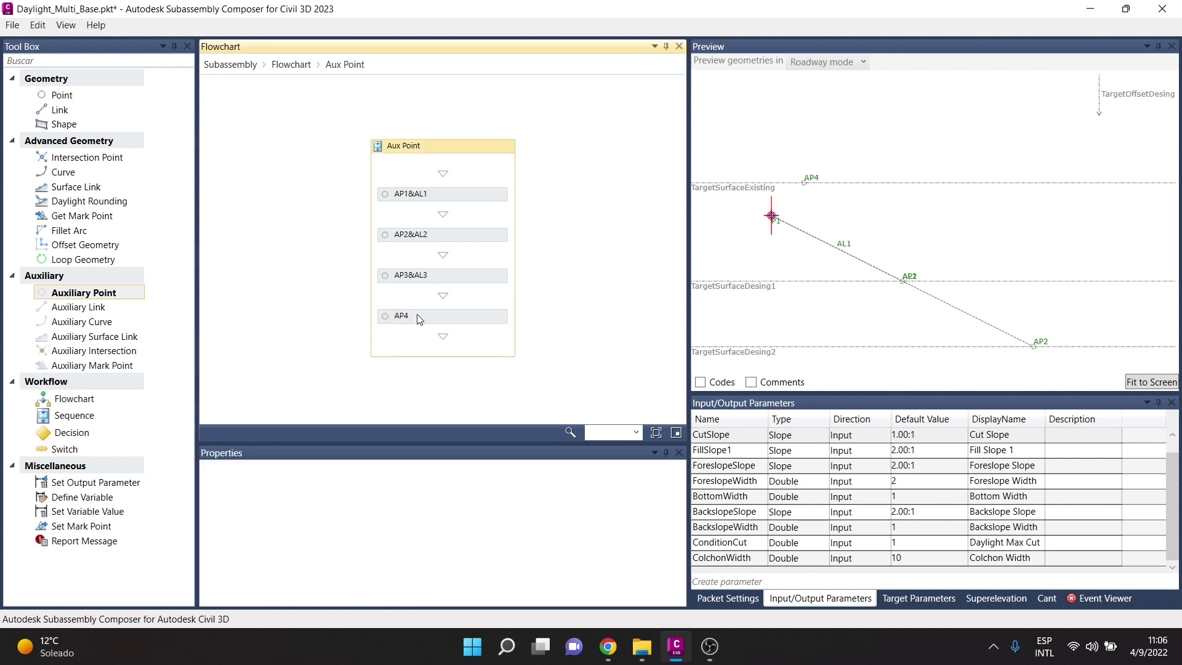
Add link AL4 from P1 to AP4 and review the target parameters list.
scroll(457, 553, down, 3)
click(445, 485)
click(558, 269)
scroll(932, 198, down, 2)
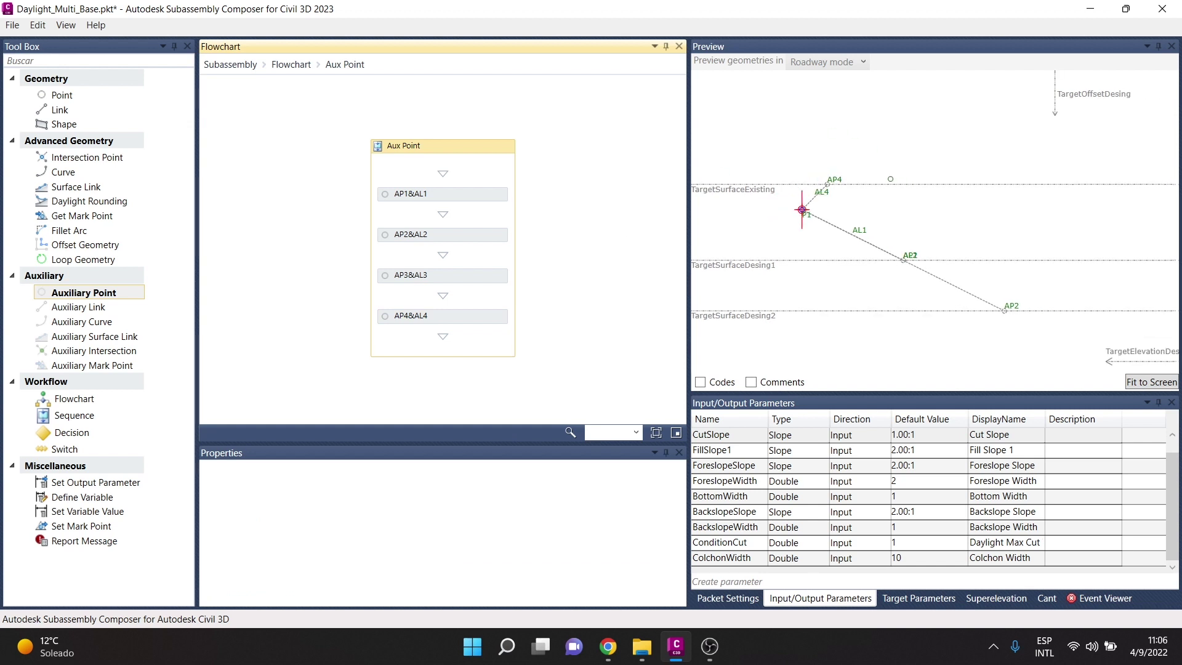
scroll(933, 198, down, 1)
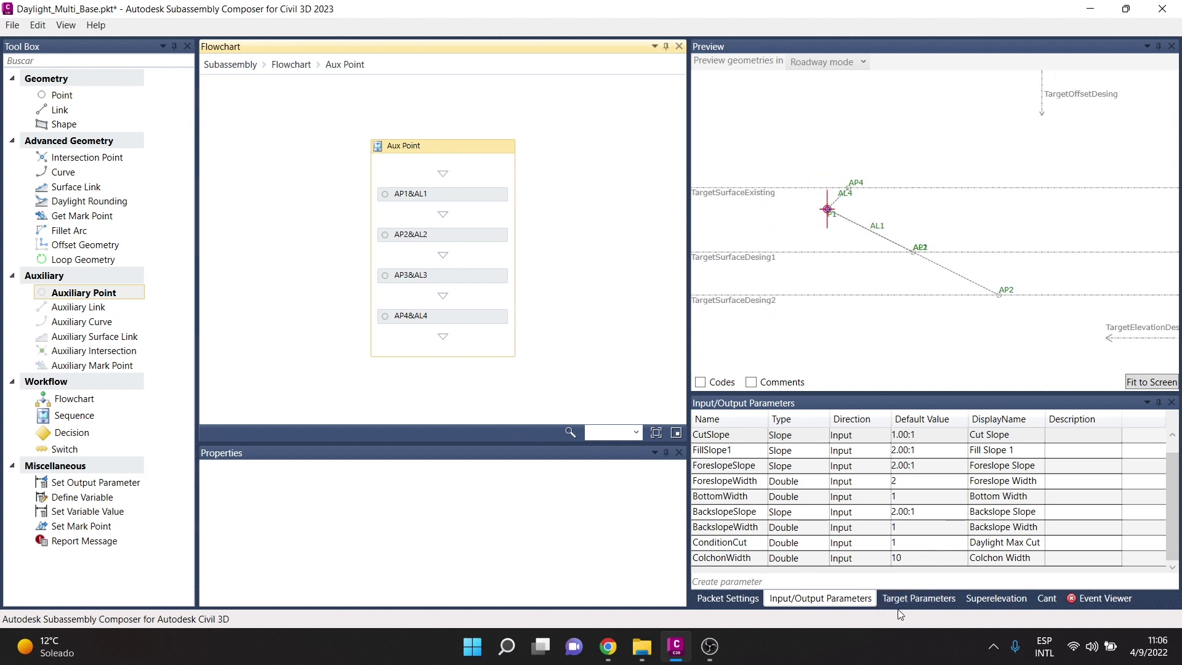
click(918, 598)
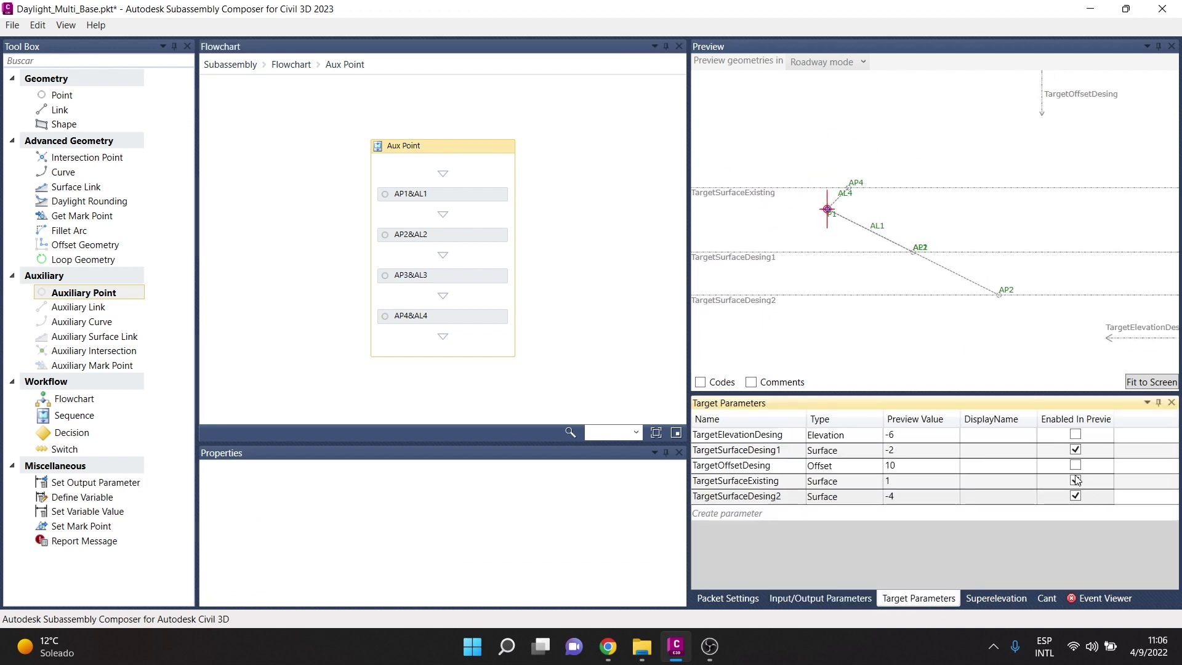
Set the TargetSurfaceExisting preview value back to -6.
click(914, 486)
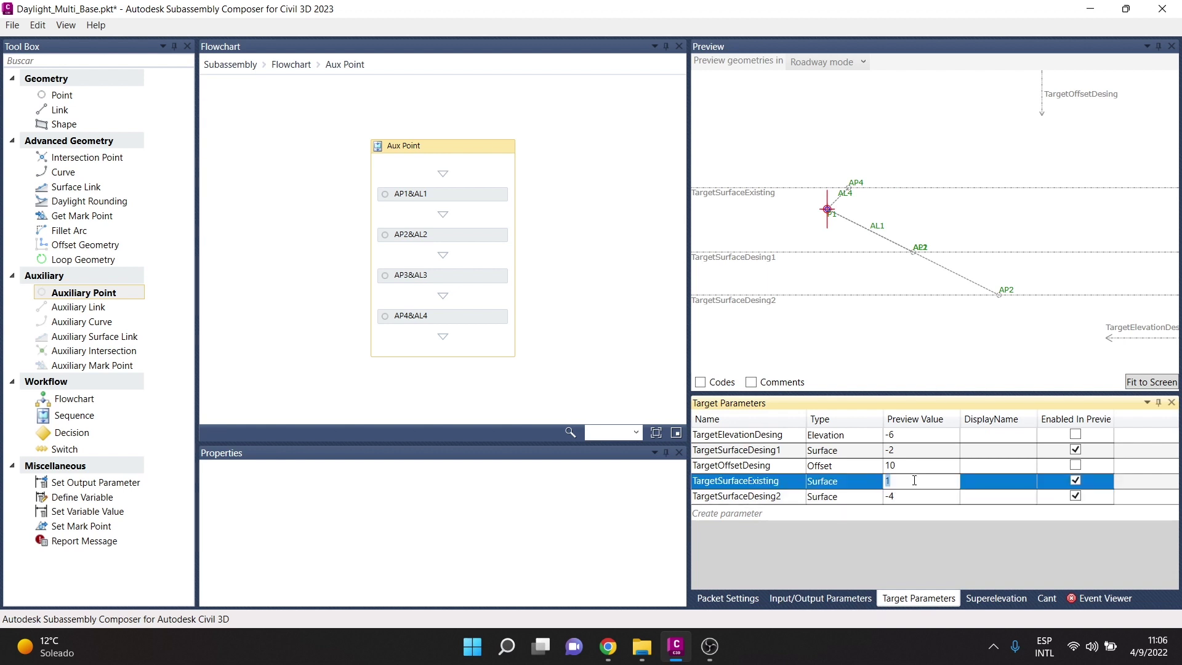
text(-6)
key(Return)
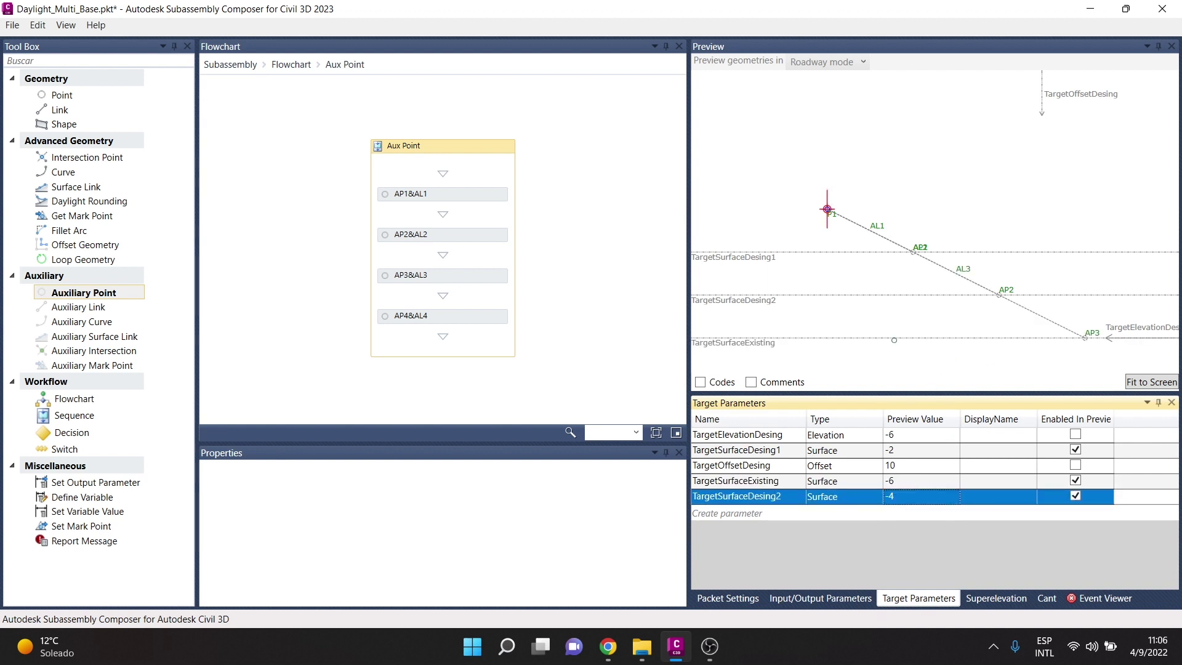
Return to the main flowchart and add a new Decision below the Aux Point step.
click(278, 72)
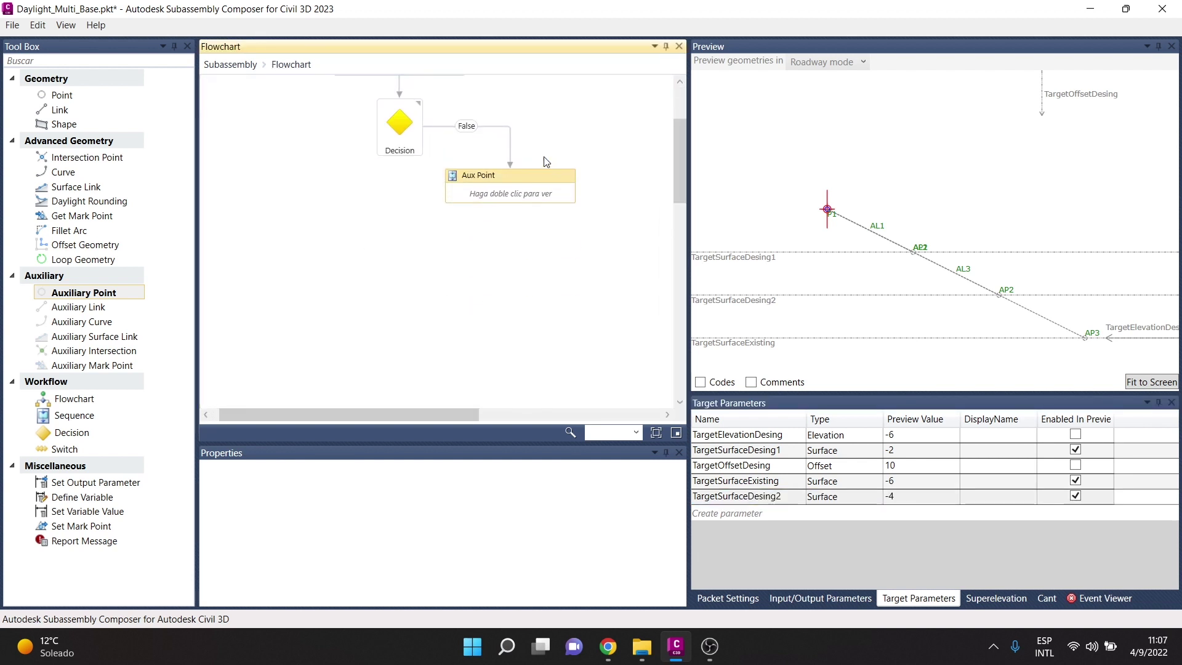
click(412, 129)
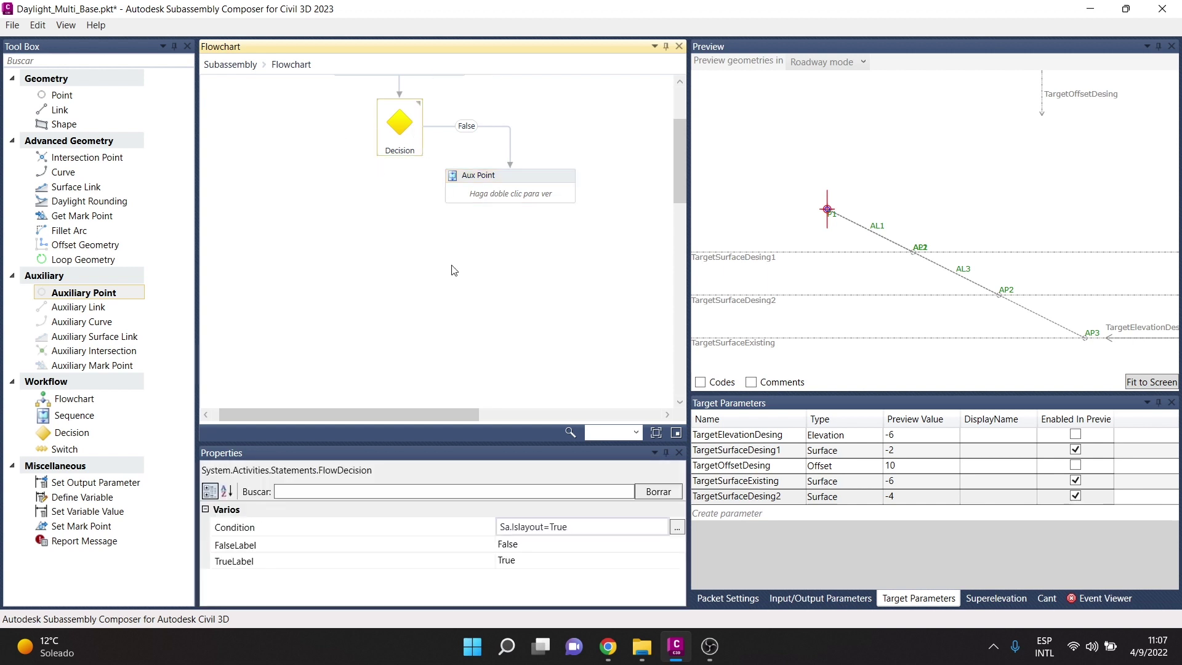
scroll(454, 270, up, 2)
scroll(453, 269, down, 2)
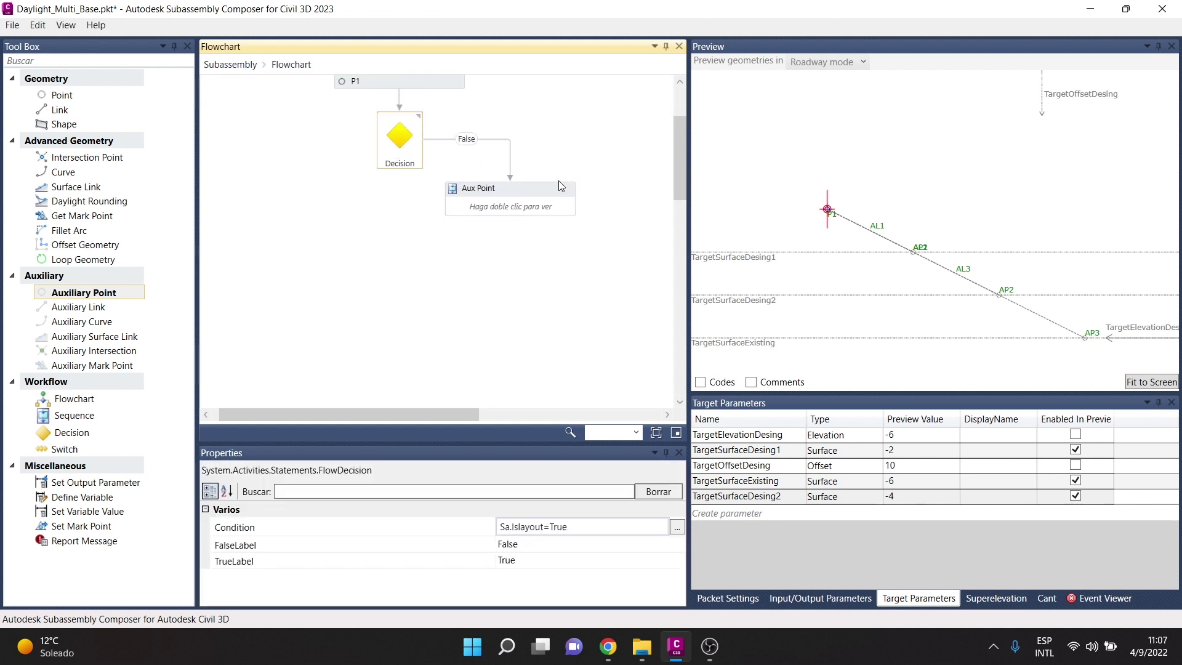
click(557, 188)
drag(79, 431, 516, 241)
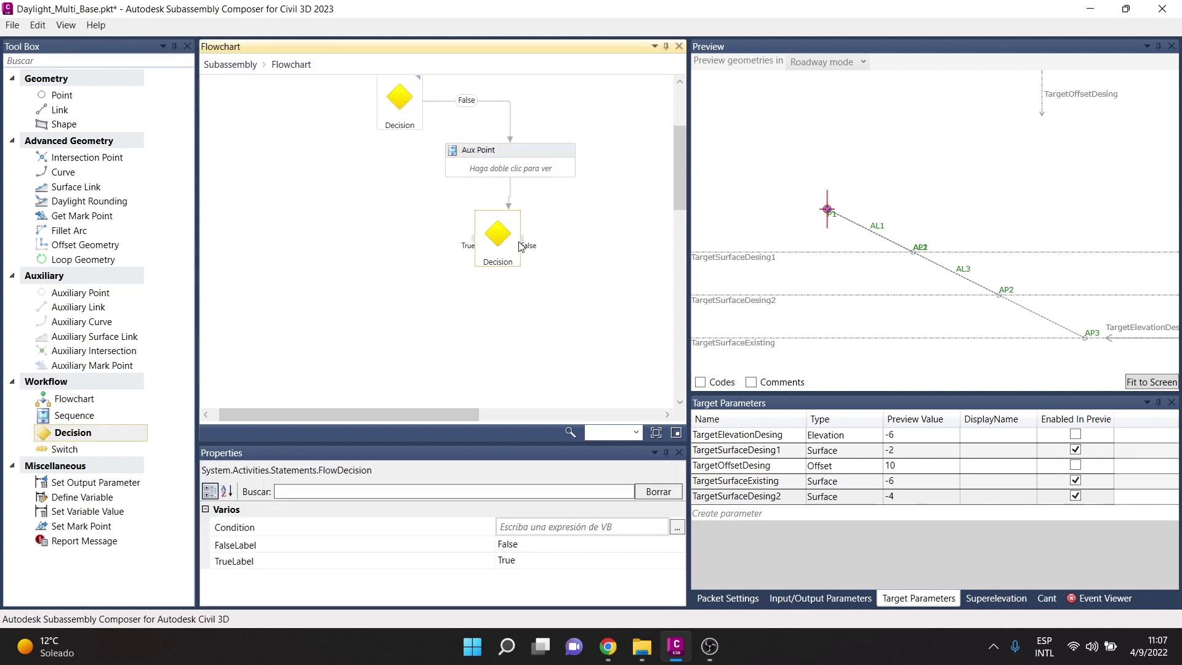
Connect the Aux Point step to the new Decision and position it.
click(511, 207)
drag(509, 198, 499, 212)
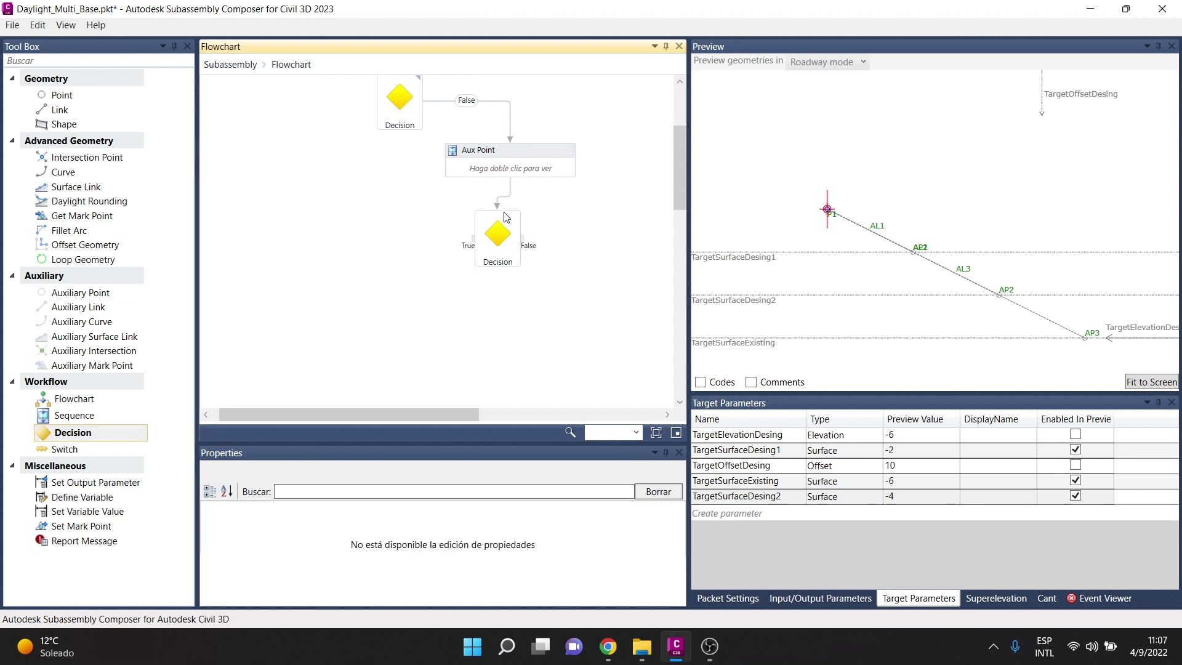
drag(488, 240, 500, 239)
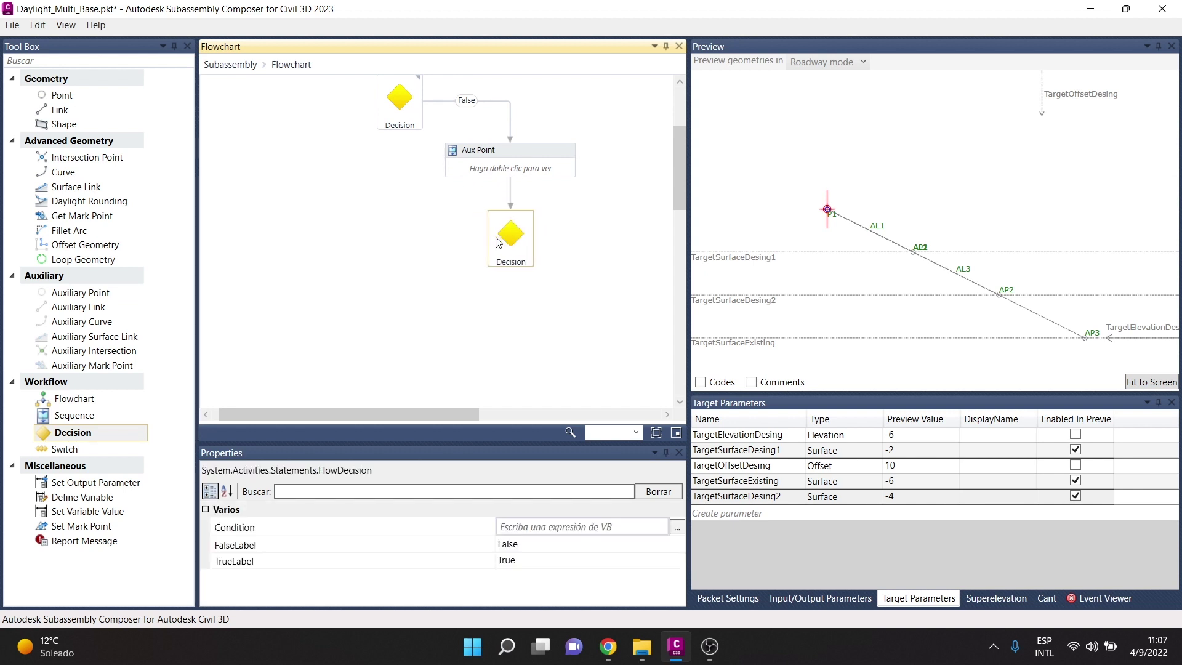
click(625, 252)
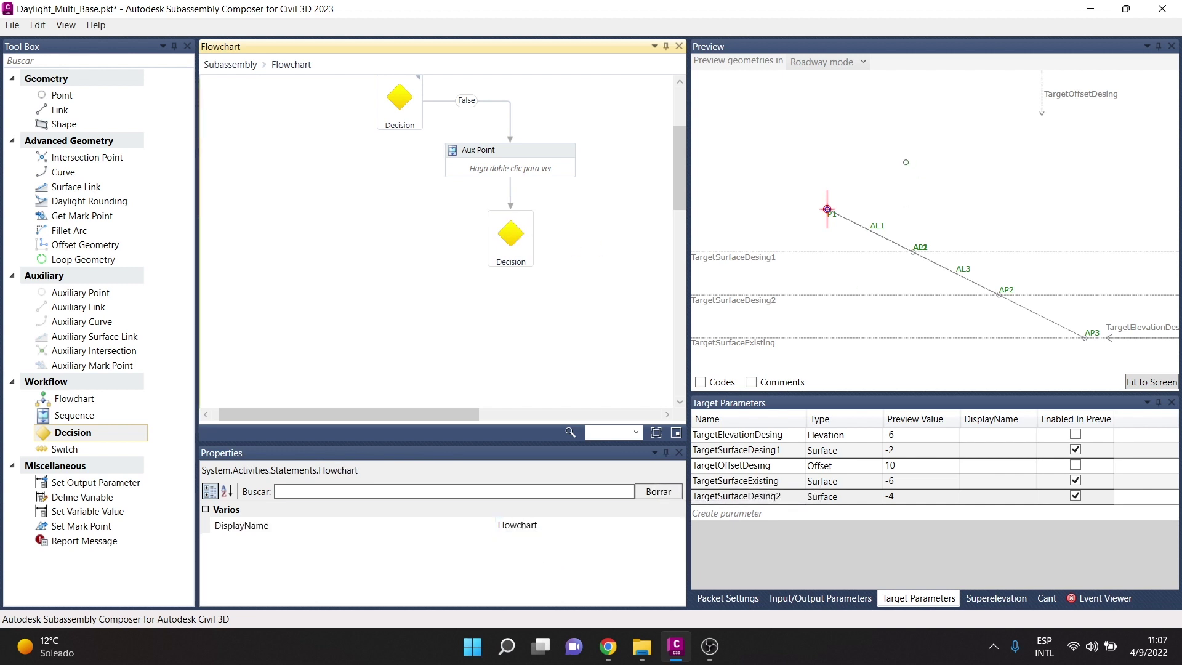
click(599, 463)
click(534, 239)
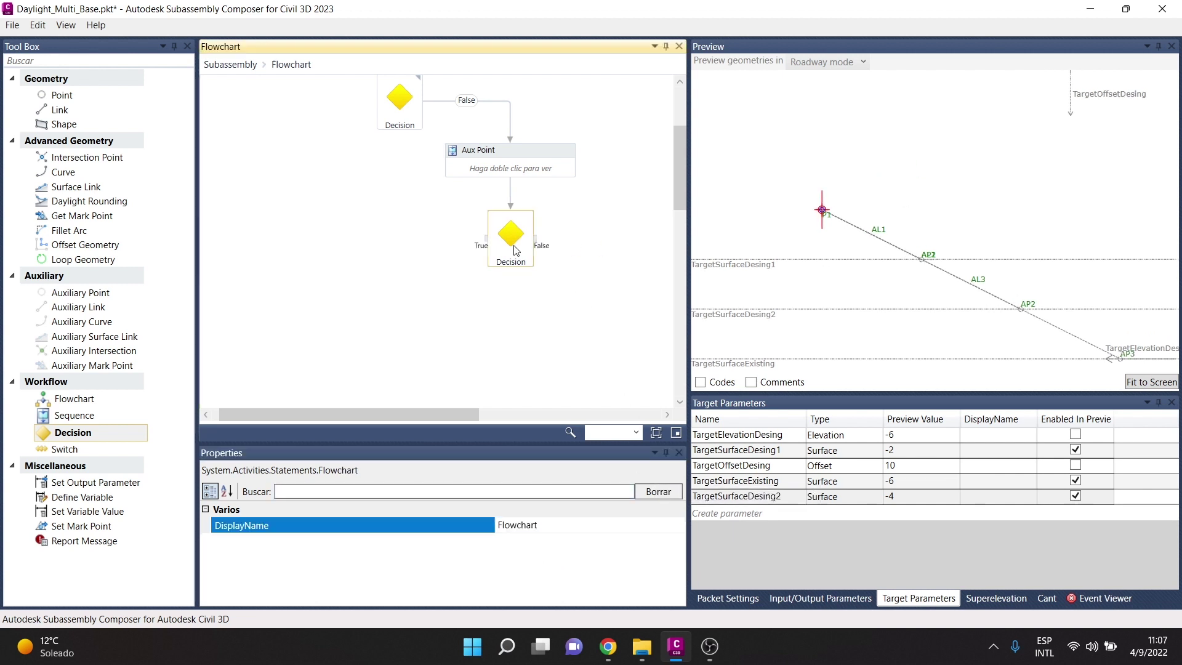
Set the Decision condition to P1.Distancetosurface(TargetSurfaceExisting)>0.
click(532, 525)
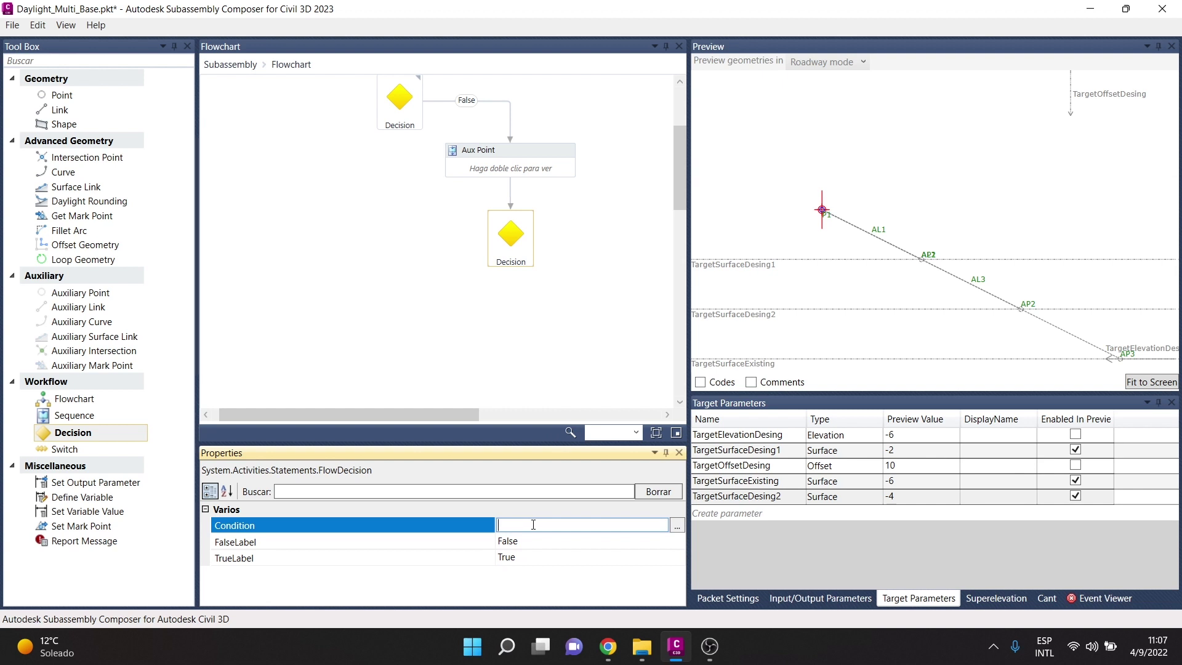
text(P1.Distanceto)
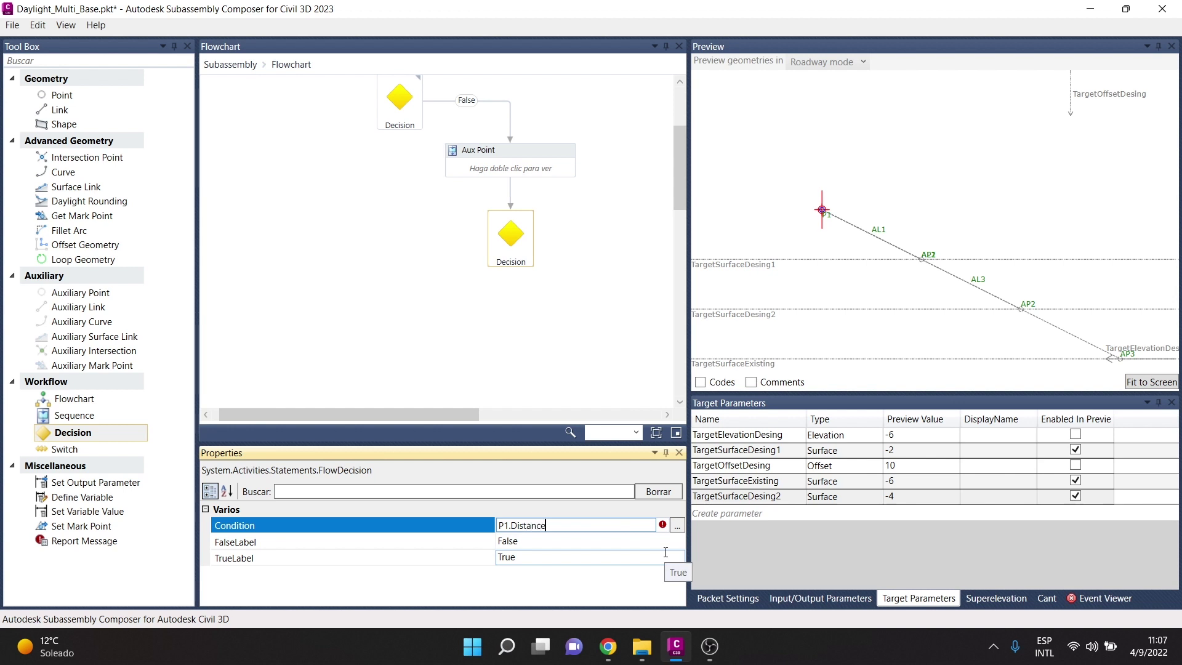
text(surface()
click(779, 483)
click(785, 484)
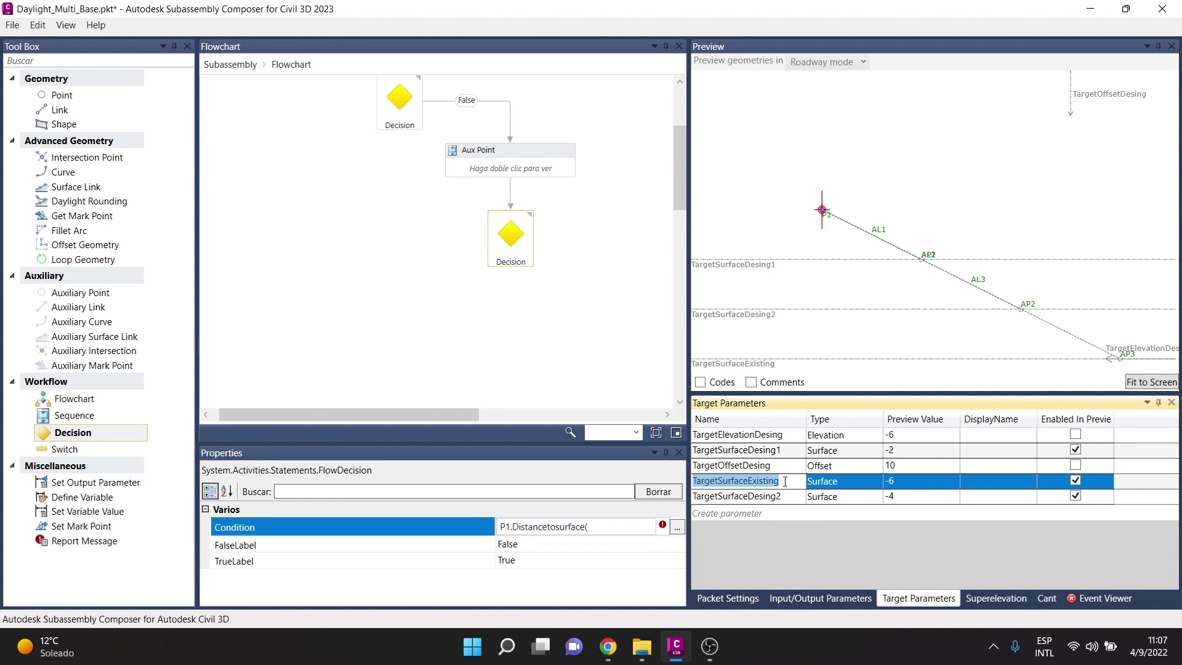
click(612, 527)
text(TargetSurfaceExisting)
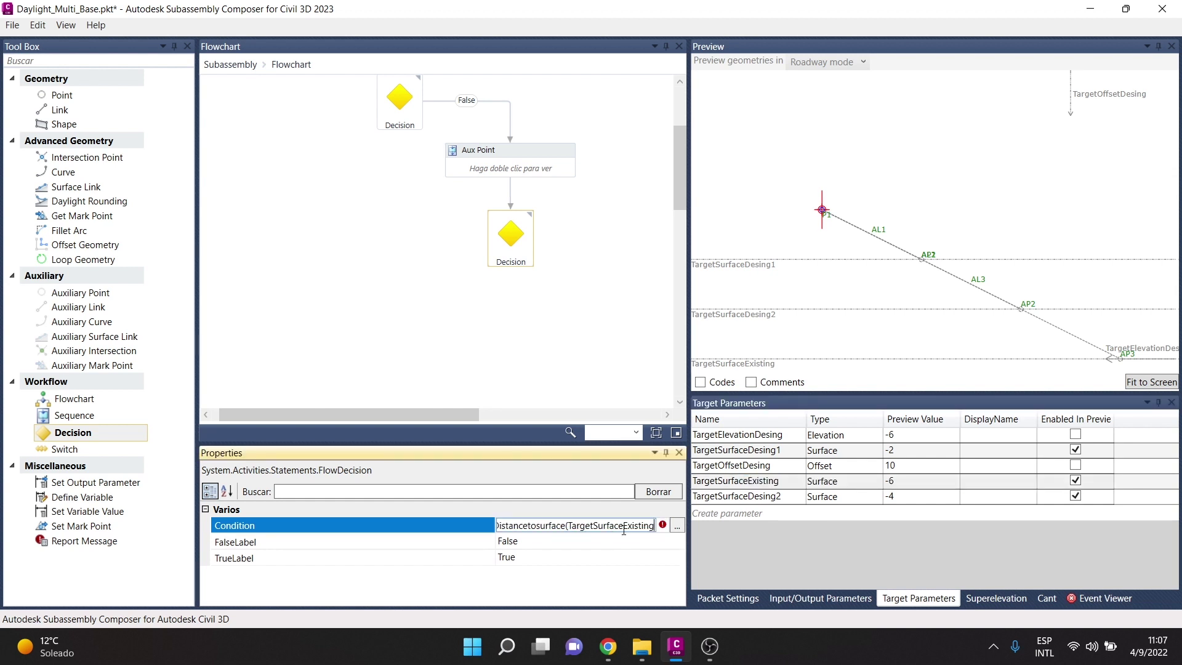
text())
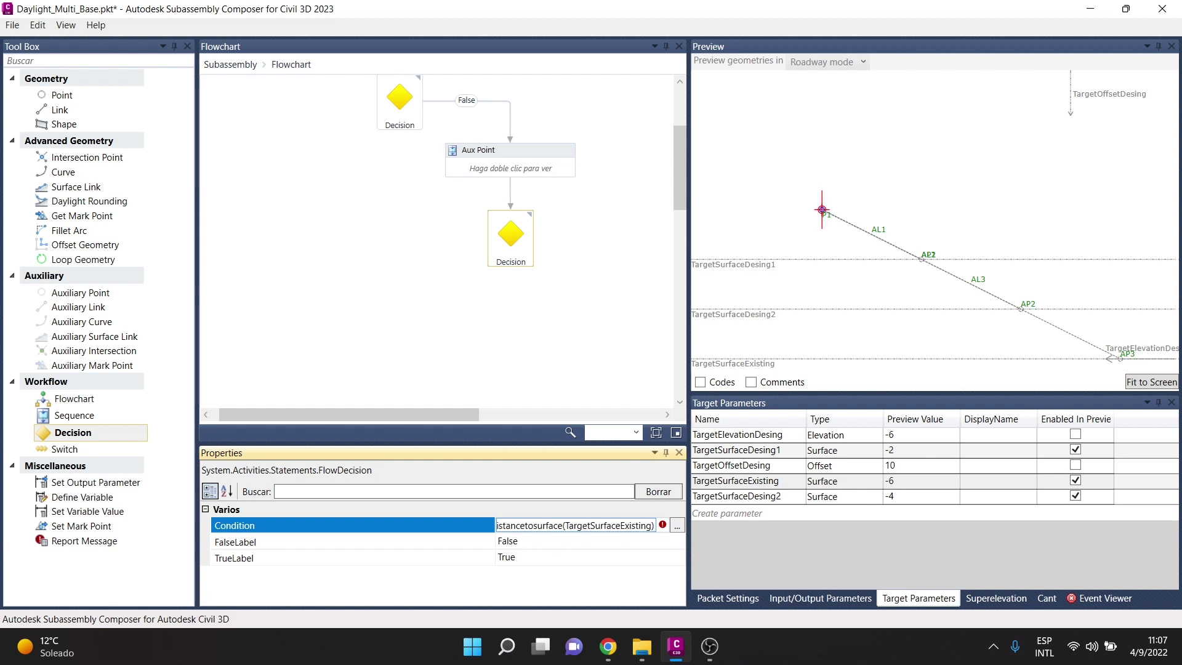
text(.)
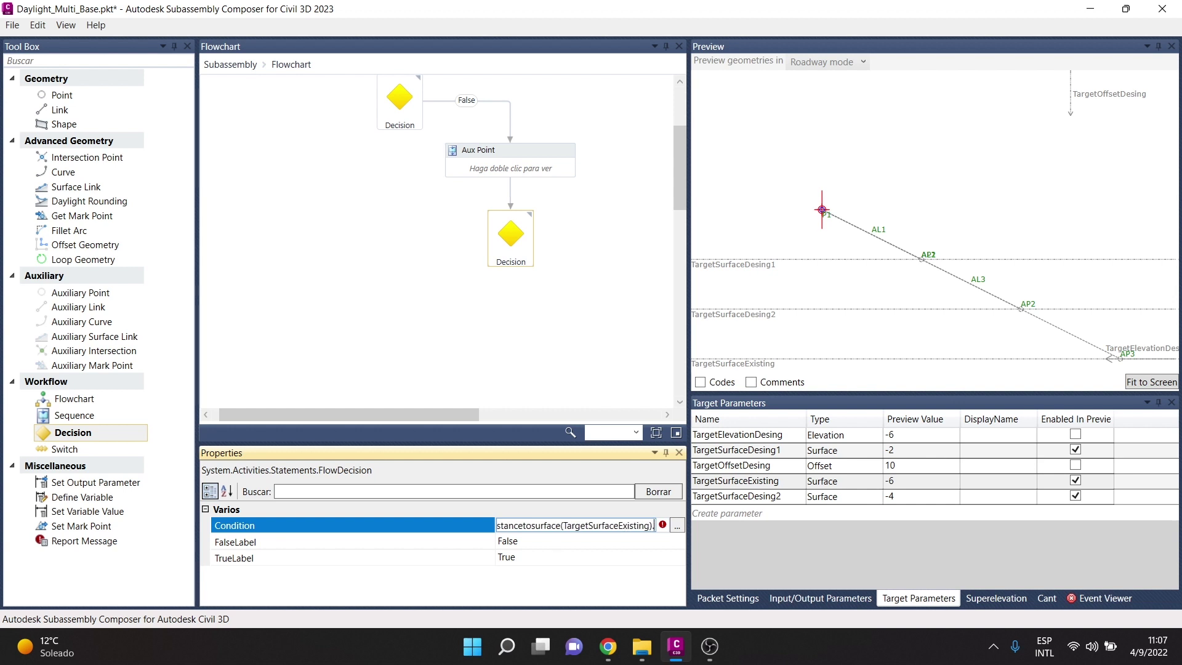
key(BackSpace)
text(>0)
click(535, 311)
mouse_move(511, 238)
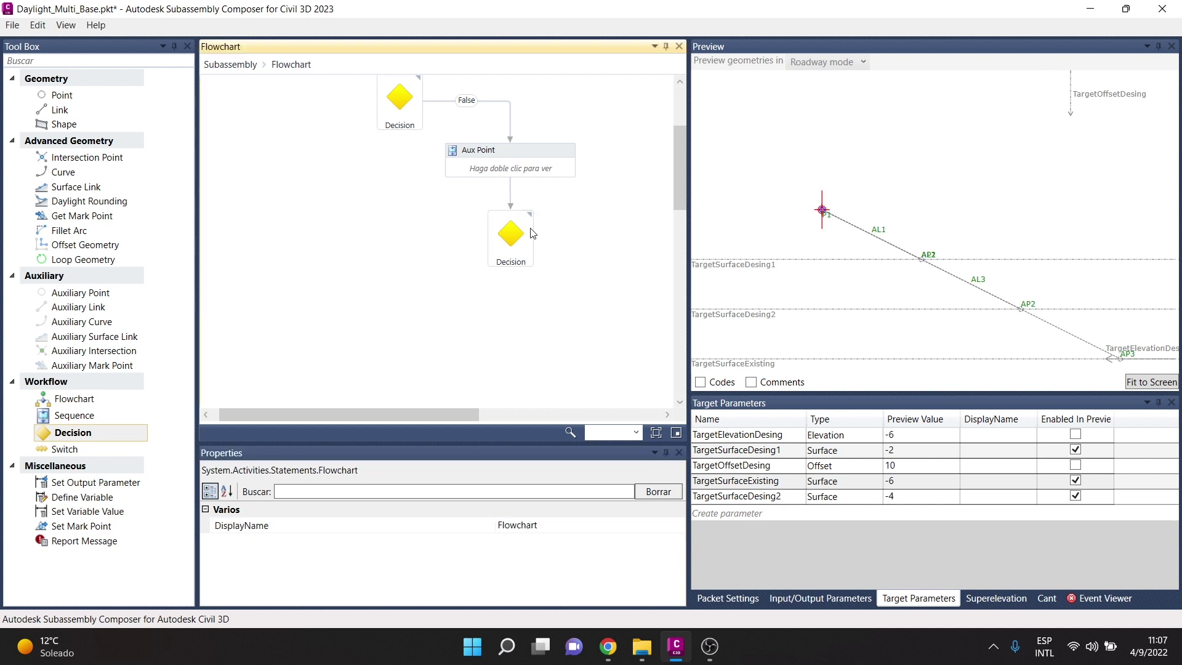
click(505, 255)
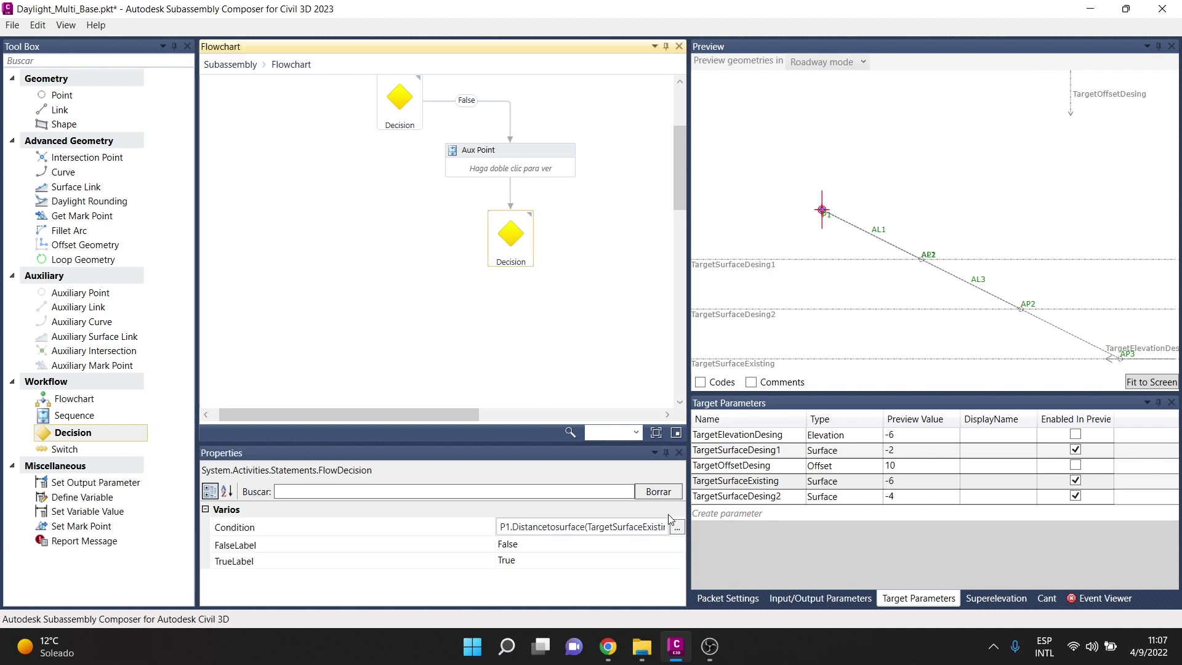
Review the full cut/fill condition in the Expression Editor without changes.
click(677, 527)
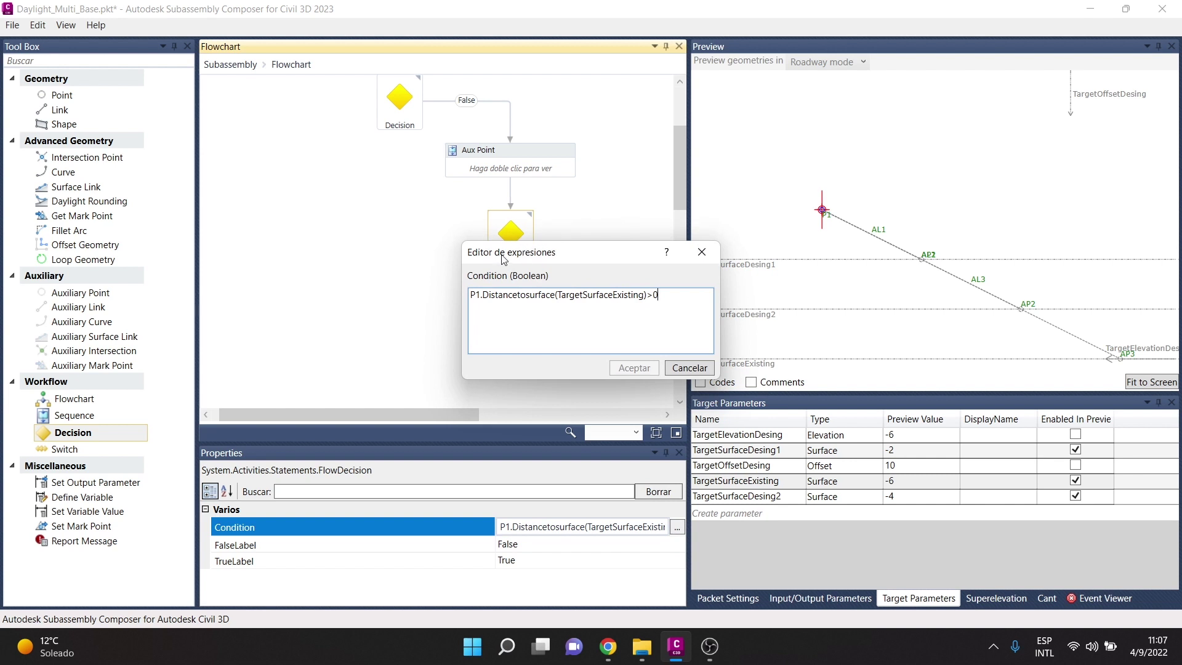
drag(502, 259, 274, 238)
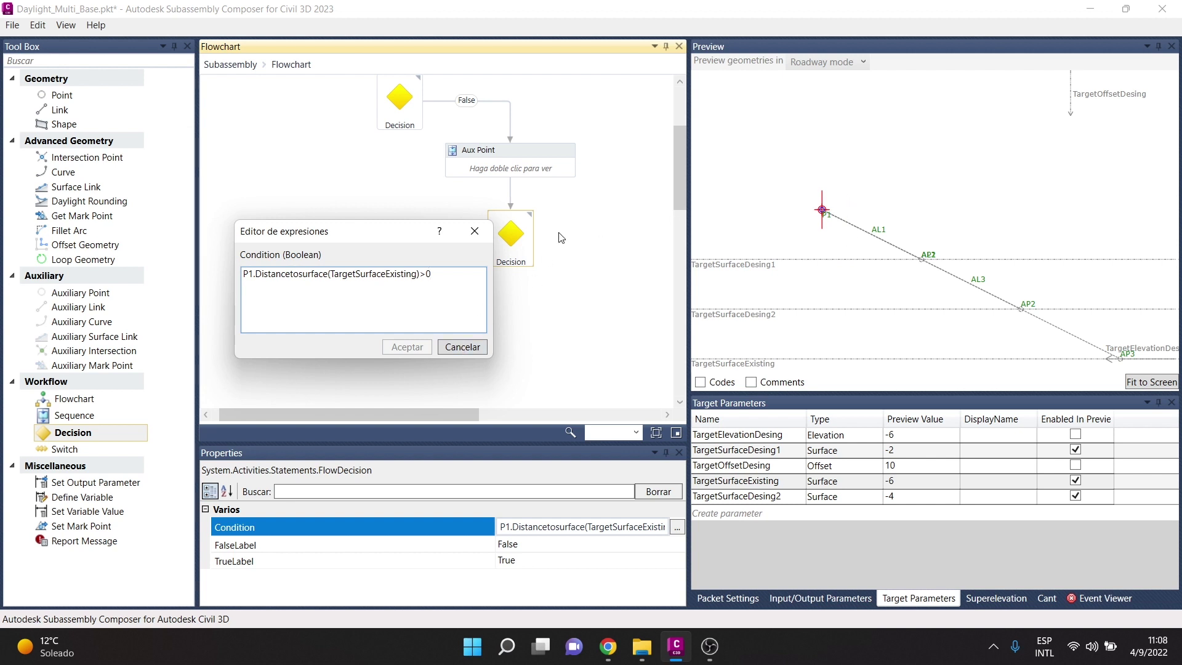
click(475, 231)
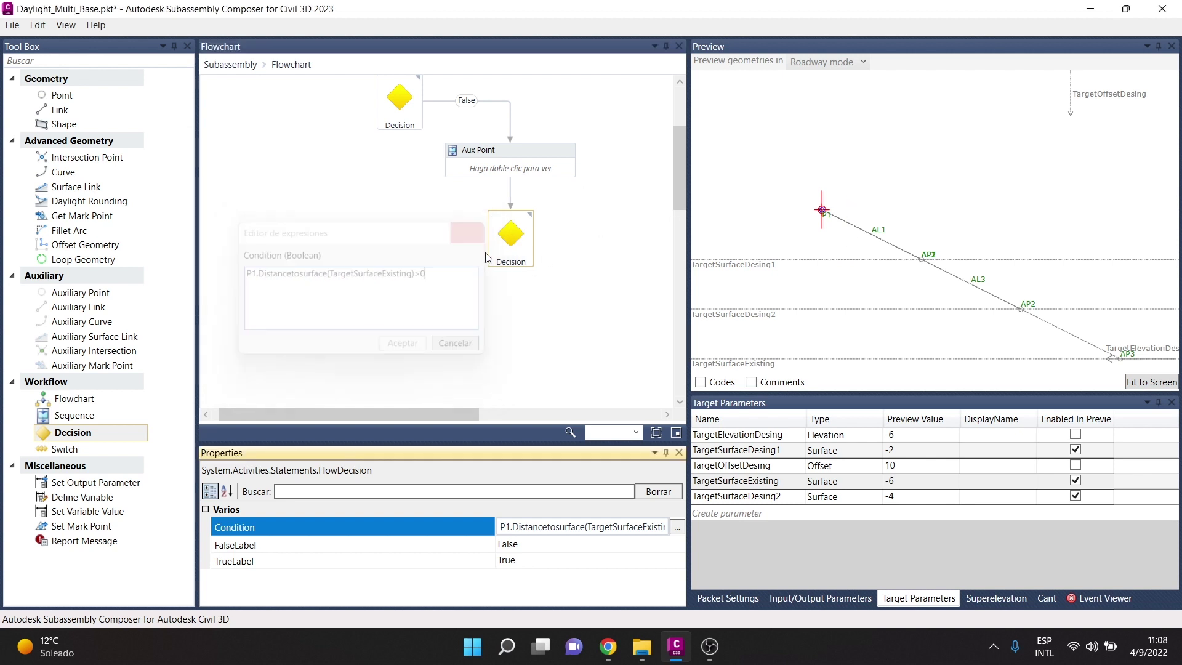
Label the Decision's branches True / Fill and False / Cut.
click(529, 561)
text(/ F)
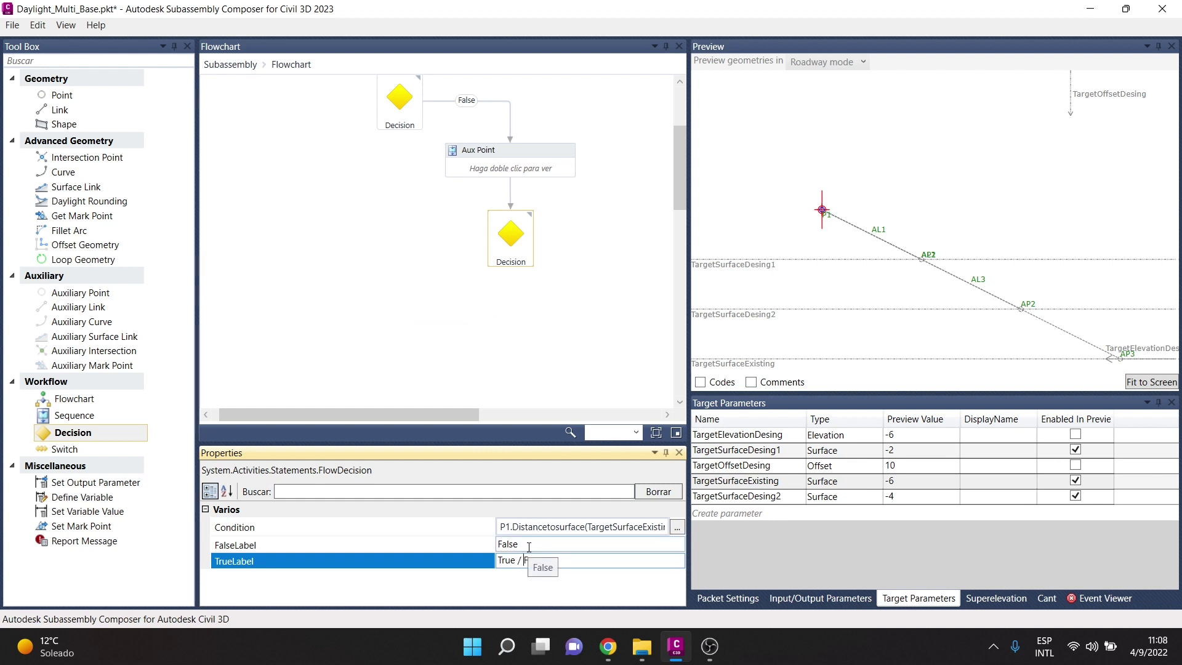
click(529, 544)
text(/ Cut)
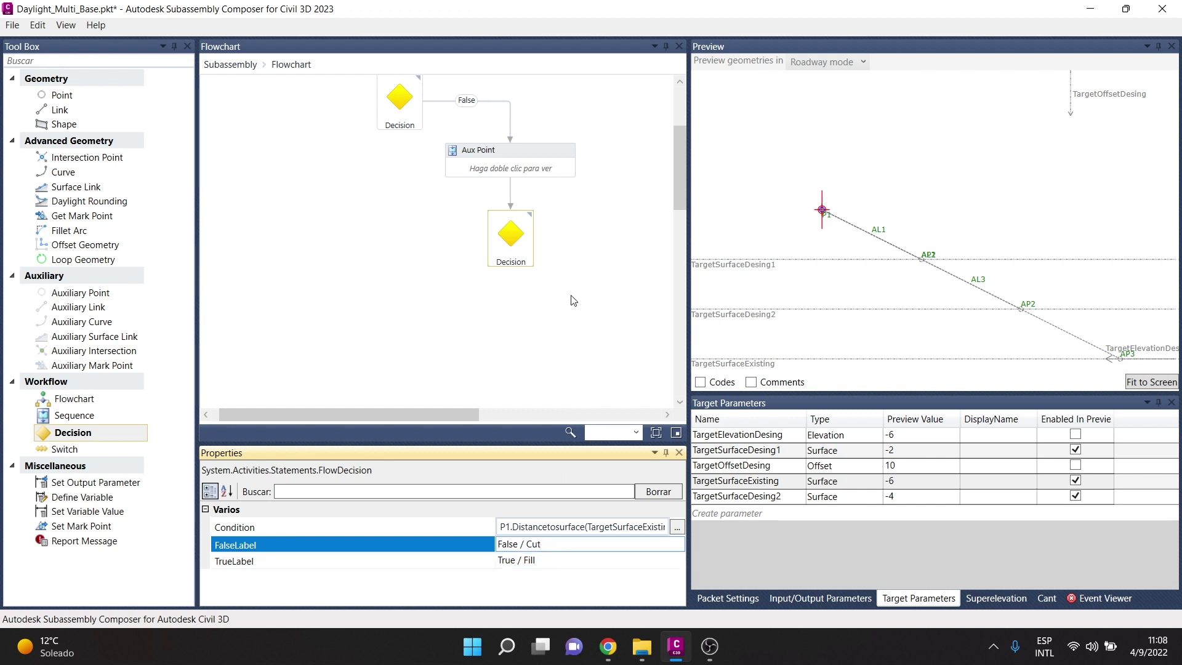
click(579, 289)
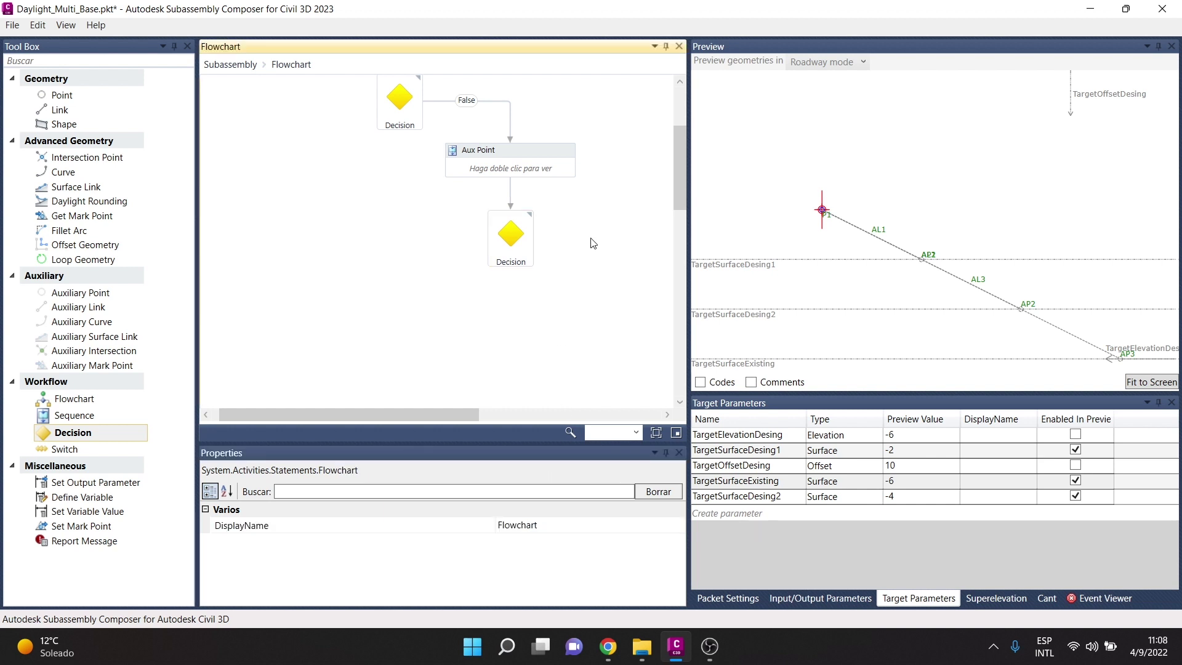
click(506, 233)
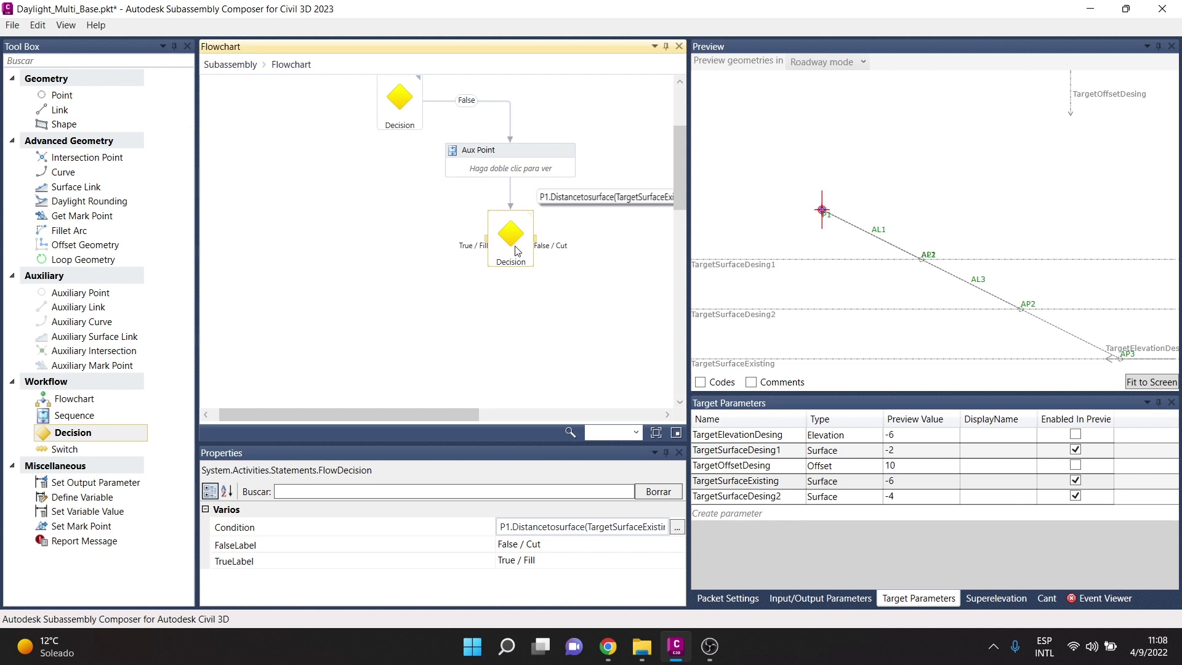
Add a nested Decision below the cut/fill Decision, reconnecting the True / Fill branch to it.
scroll(377, 393, down, 3)
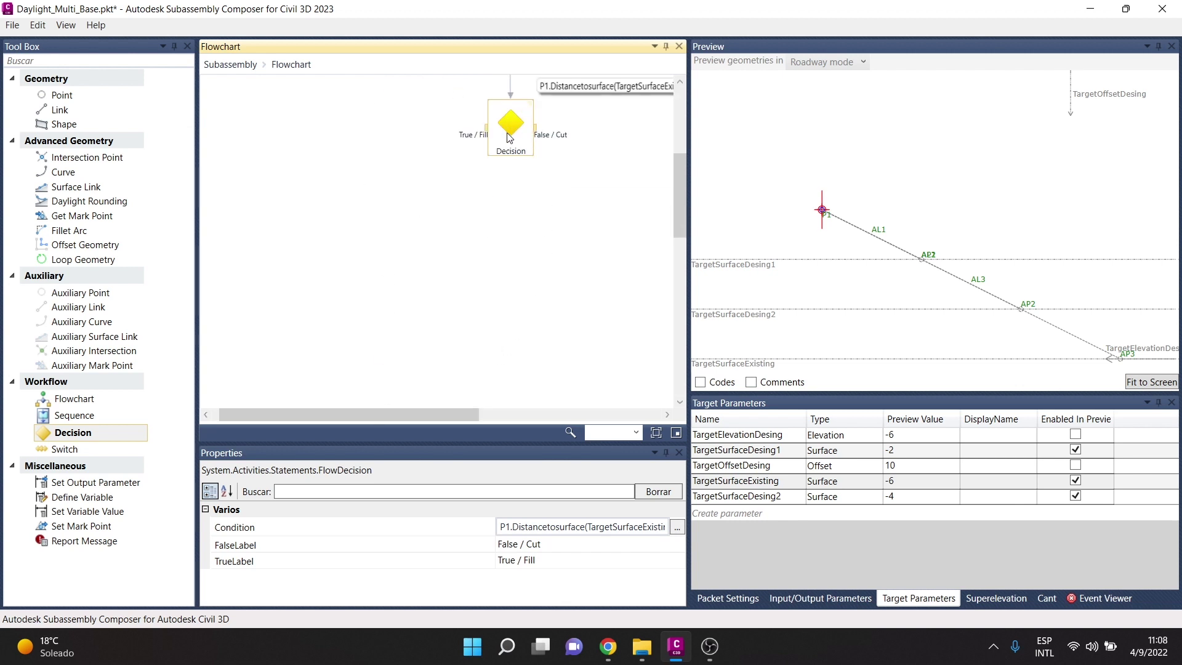
scroll(522, 258, up, 2)
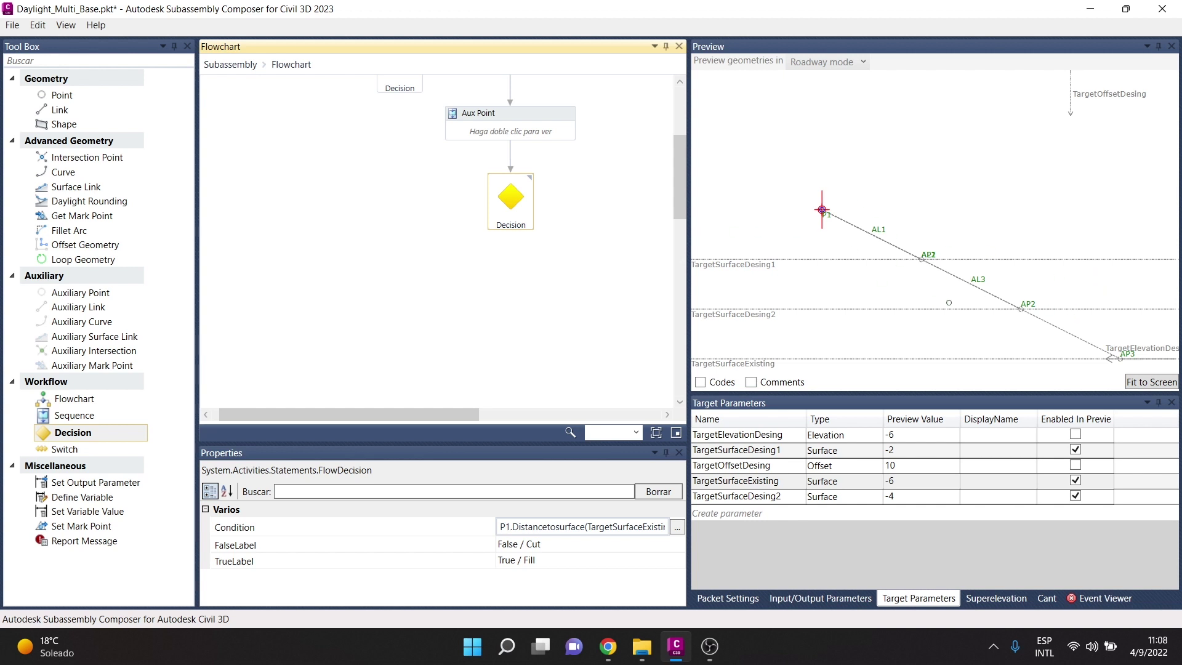
scroll(890, 298, up, 1)
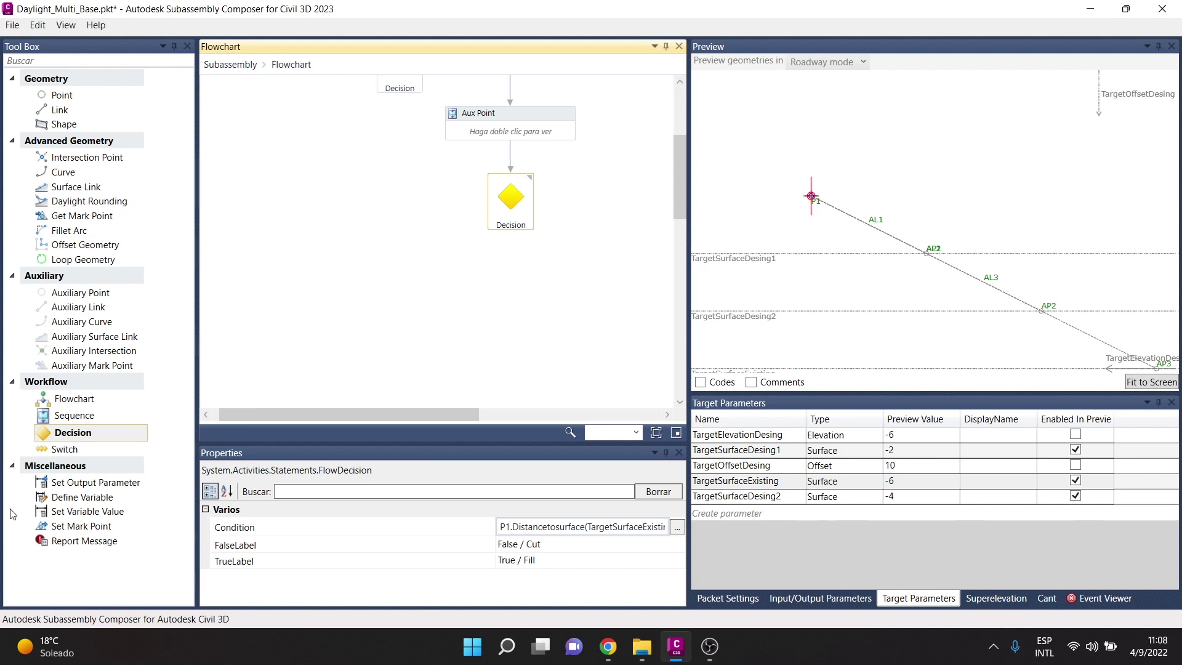
click(69, 438)
drag(316, 328, 409, 260)
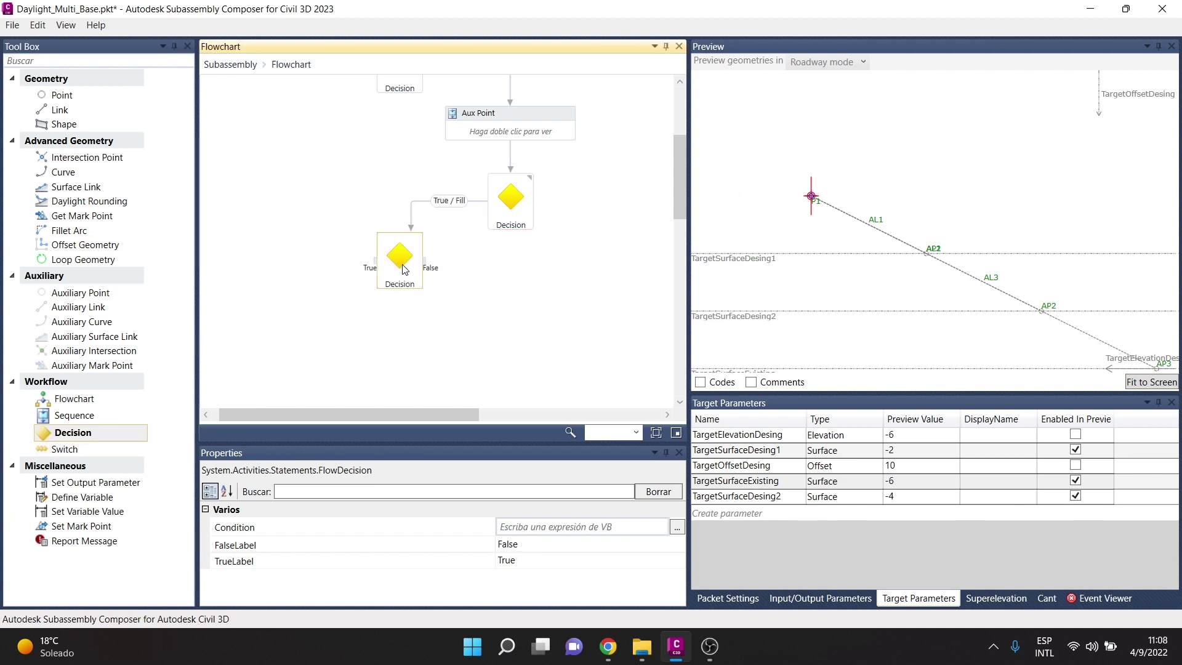
click(412, 219)
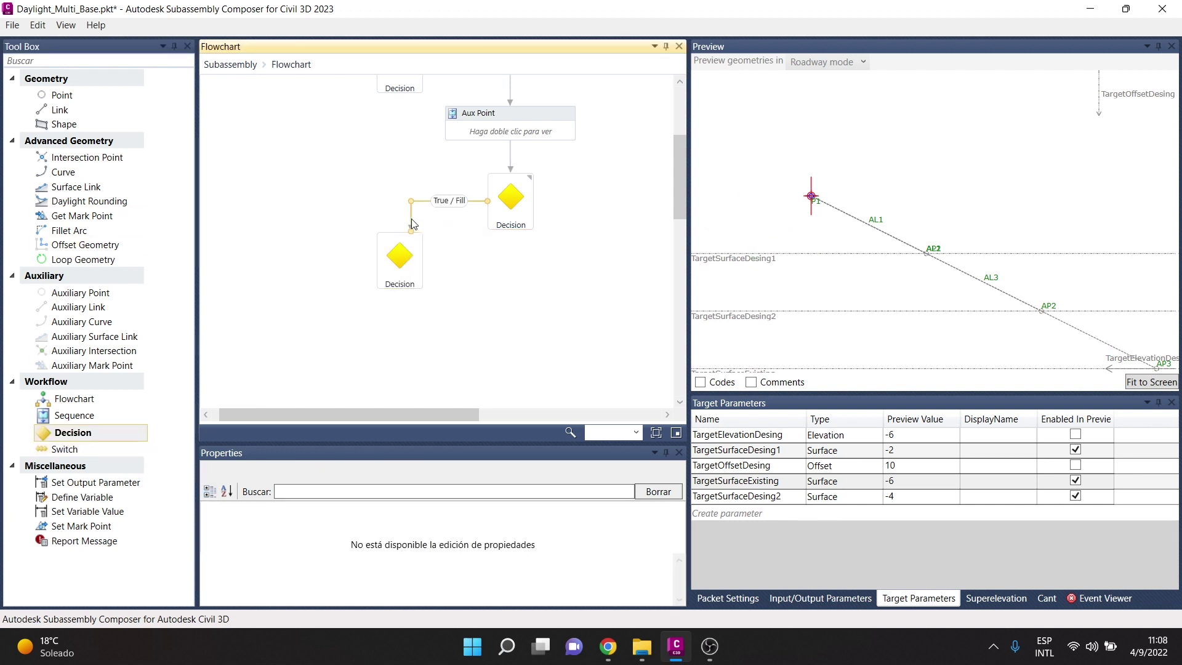
key(Delete)
drag(487, 206, 400, 256)
click(398, 257)
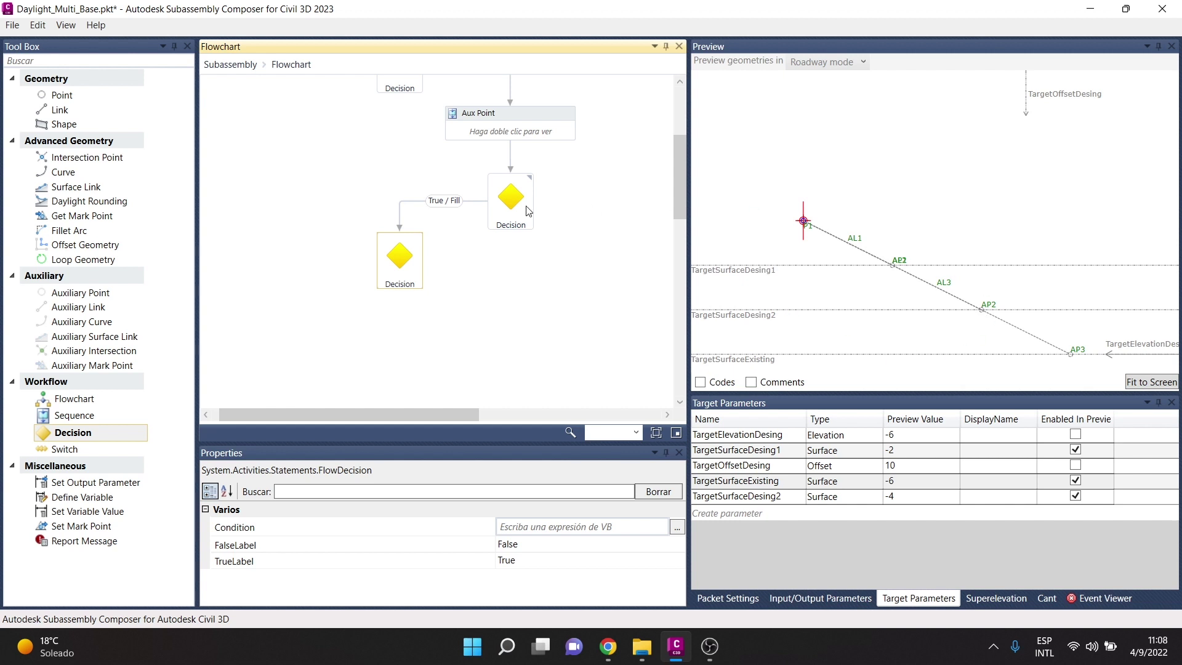
drag(397, 239, 396, 253)
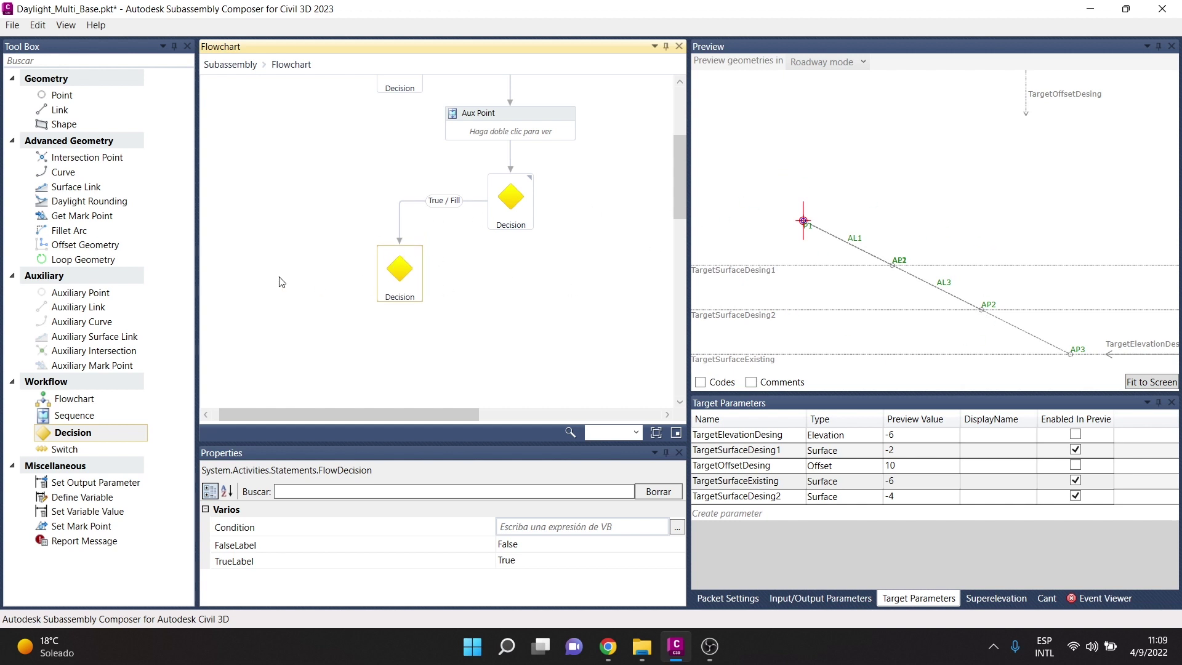
Disable TargetSurfaceExisting and TargetSurfaceDesing2 in the preview.
click(1078, 484)
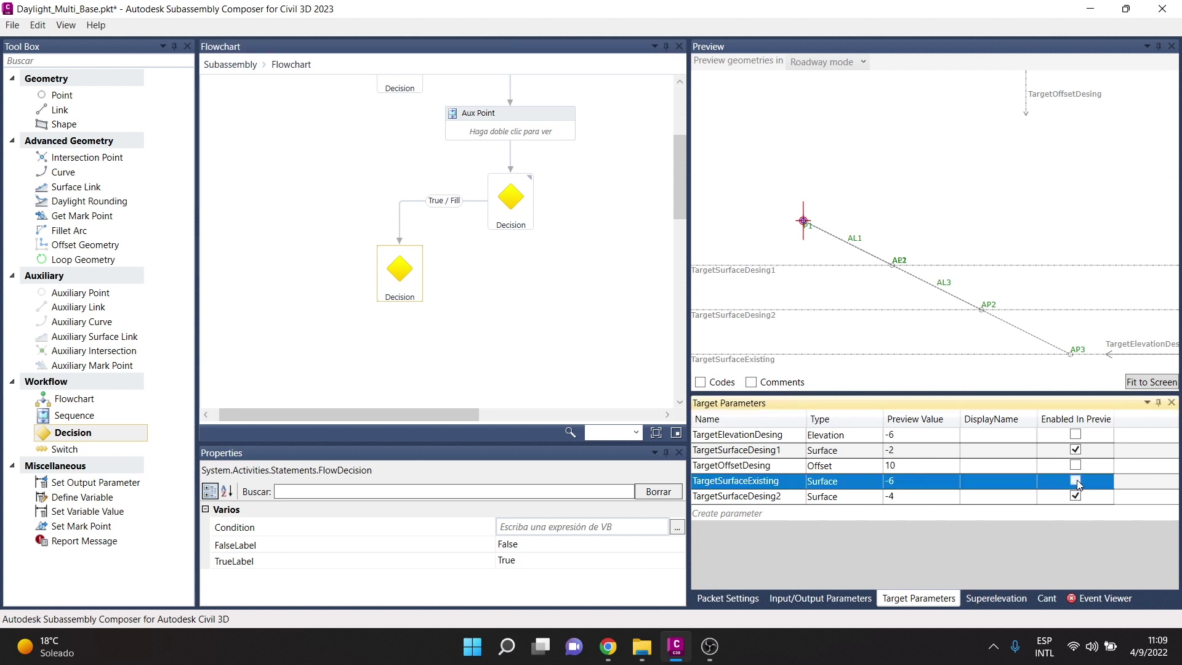
click(1076, 496)
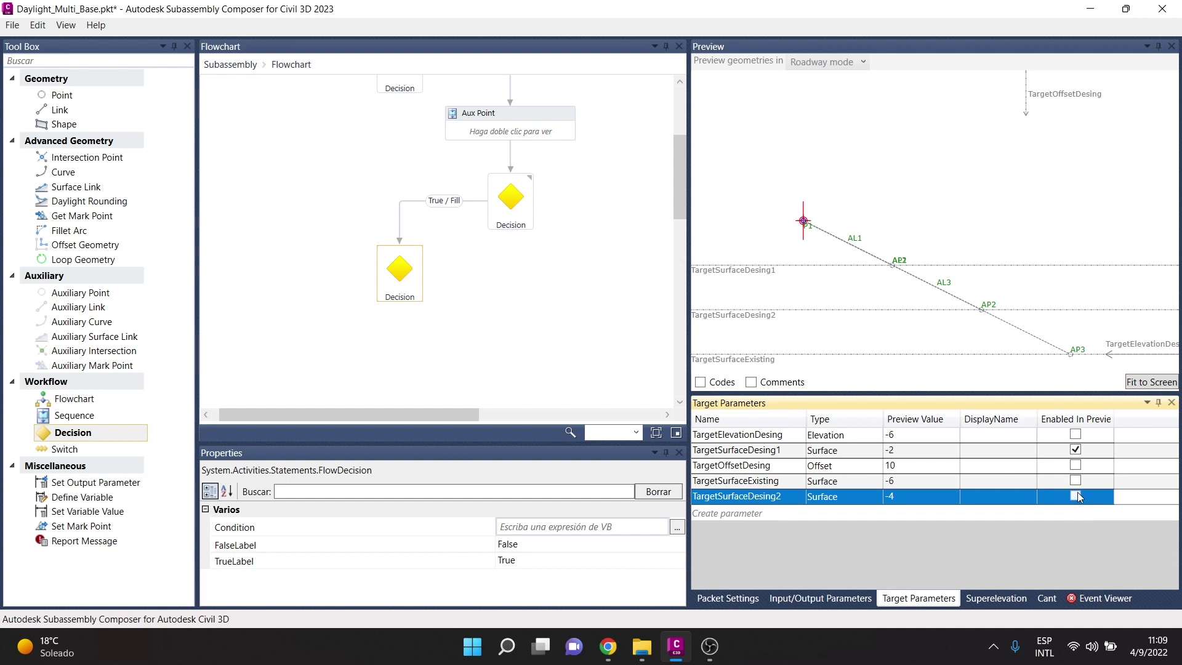
click(1023, 291)
click(501, 178)
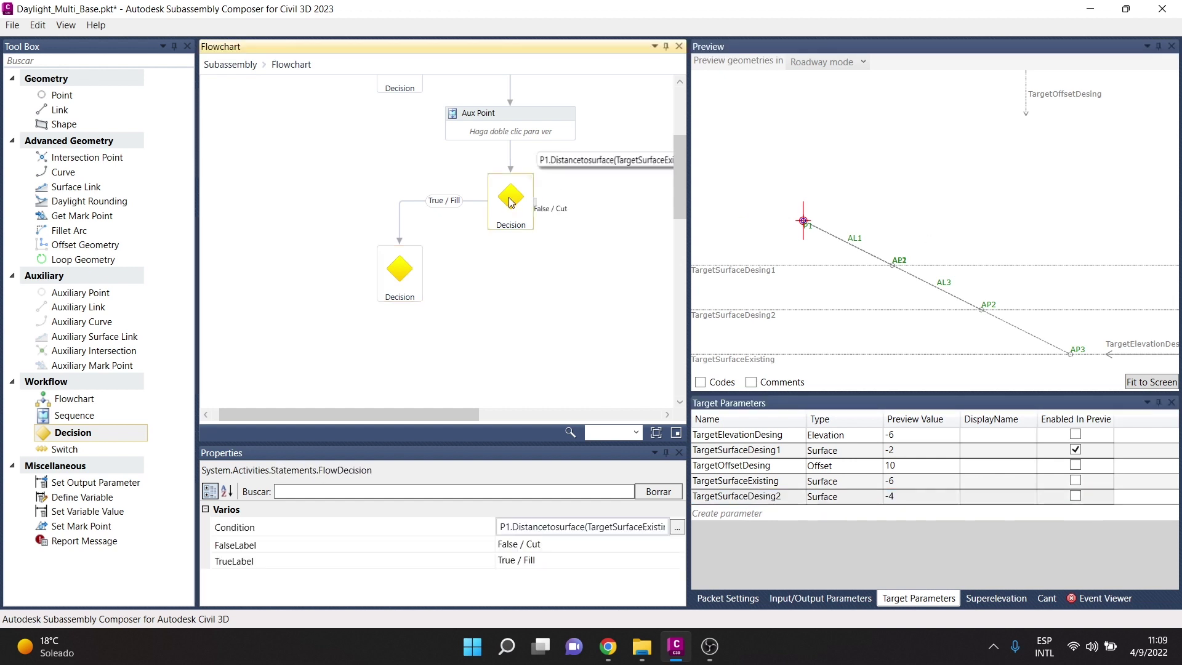
click(533, 122)
Replace the nested Decision with a fresh one linked on the True / Fill branch.
scroll(422, 397, up, 2)
scroll(422, 398, up, 2)
scroll(447, 290, down, 1)
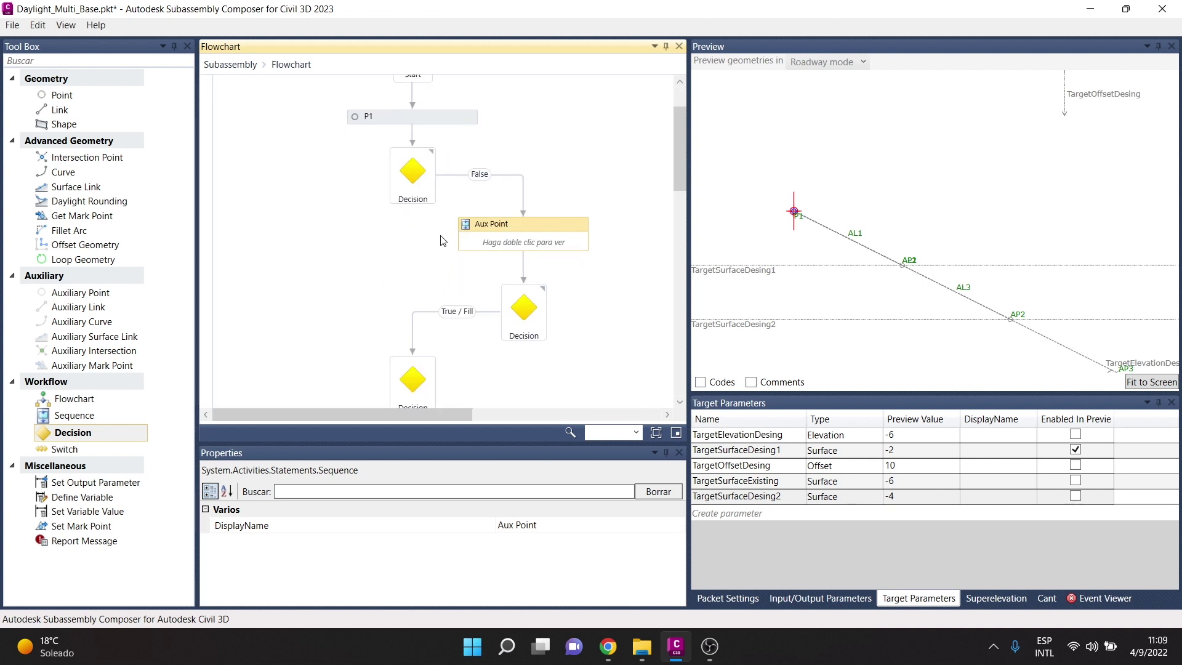
scroll(447, 290, down, 3)
scroll(447, 291, down, 1)
click(421, 231)
key(Delete)
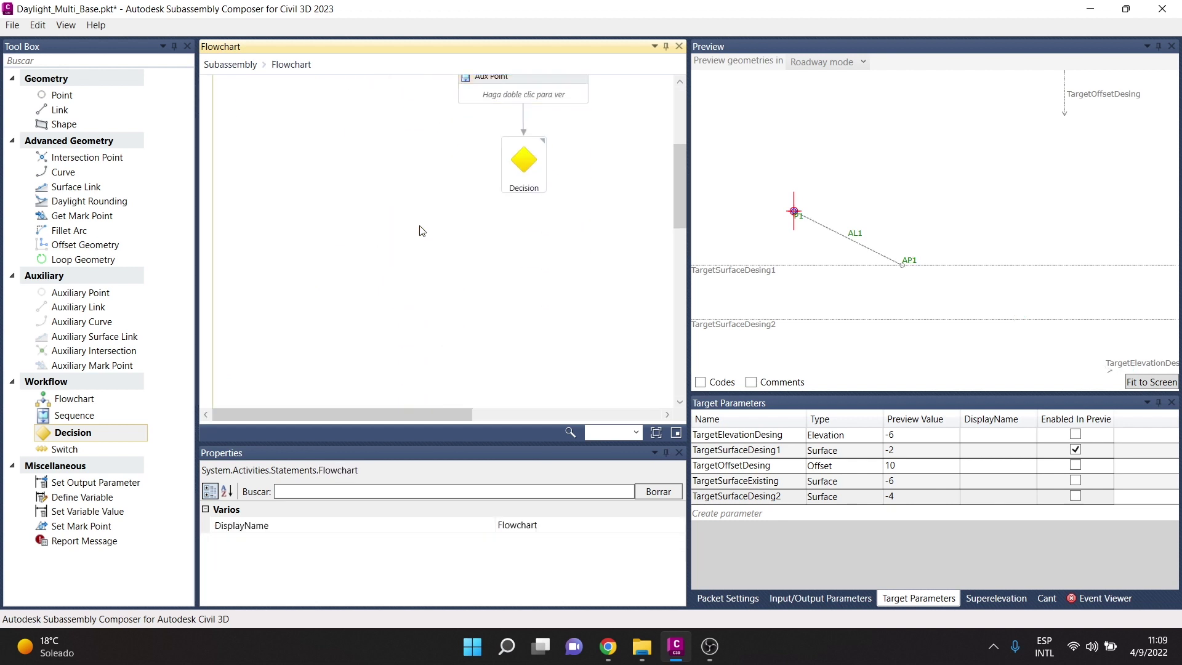
drag(62, 431, 421, 246)
click(431, 203)
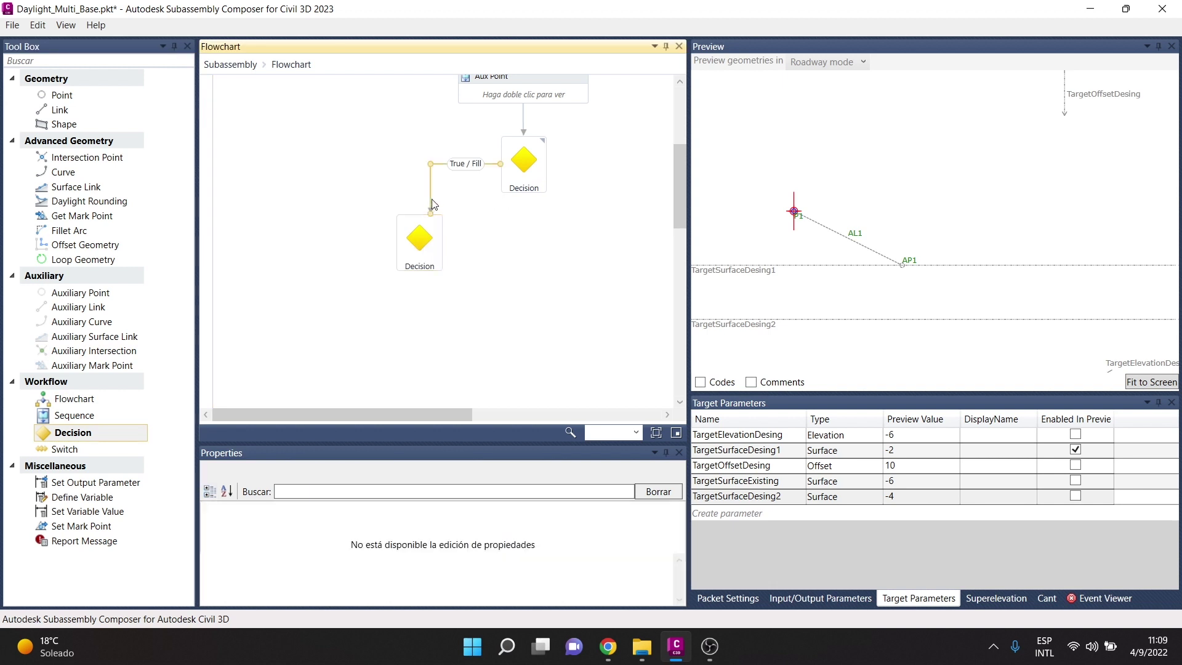
drag(431, 213, 419, 216)
click(419, 250)
Set the nested Decision's condition to Ap1.Isvalid.
click(528, 524)
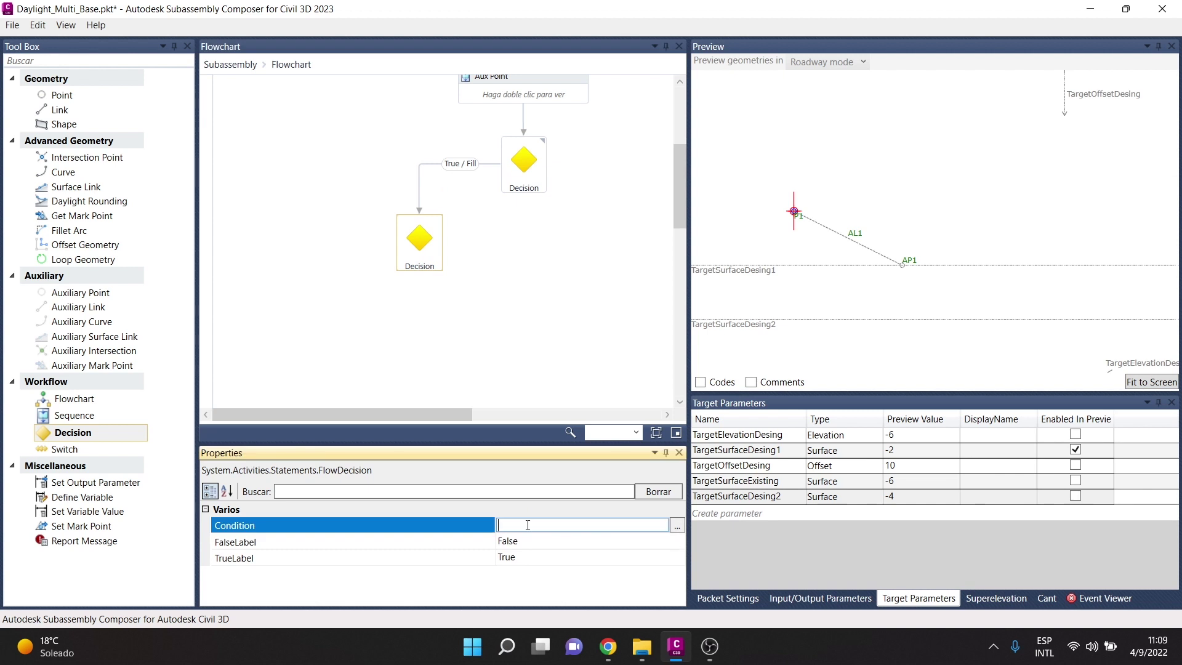
text(Ap)
click(560, 388)
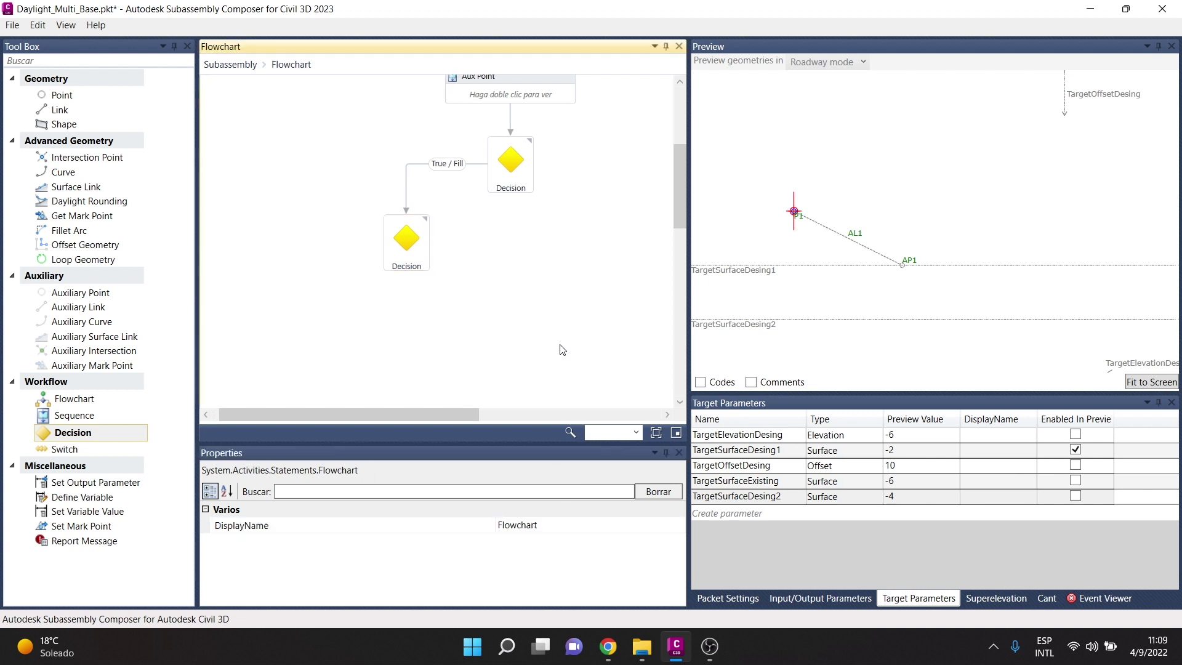
click(404, 242)
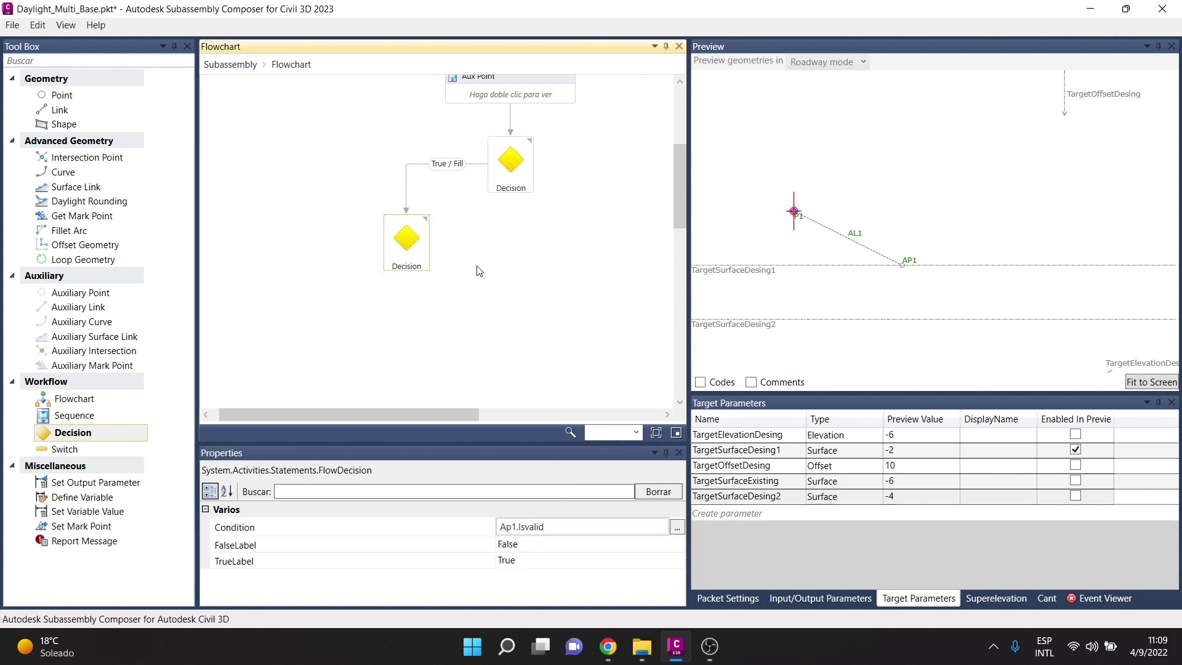
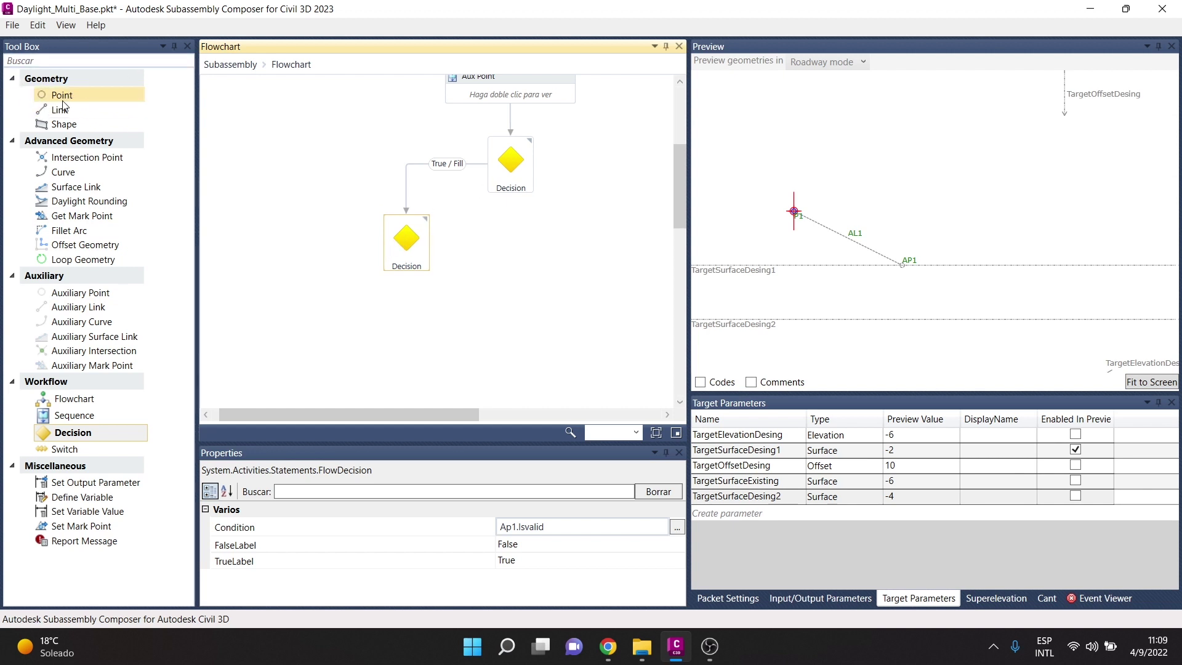
Add point P2 on the inner Decision's True branch, placed level with the Decision.
drag(57, 99, 378, 258)
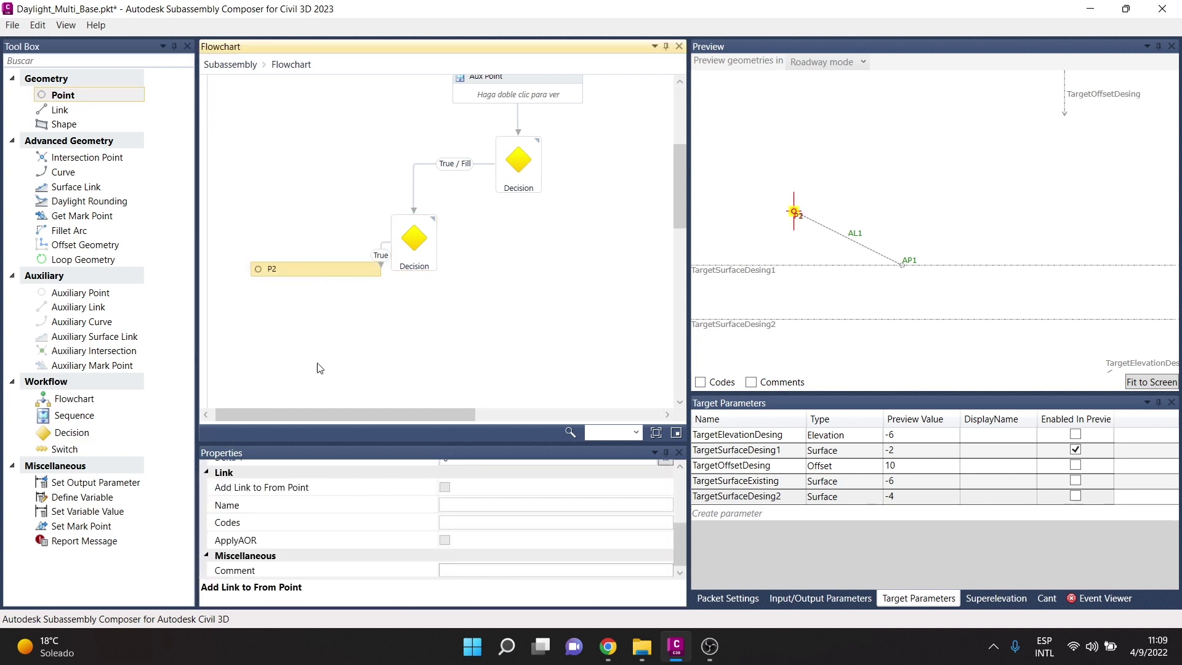
click(335, 274)
drag(336, 276, 330, 246)
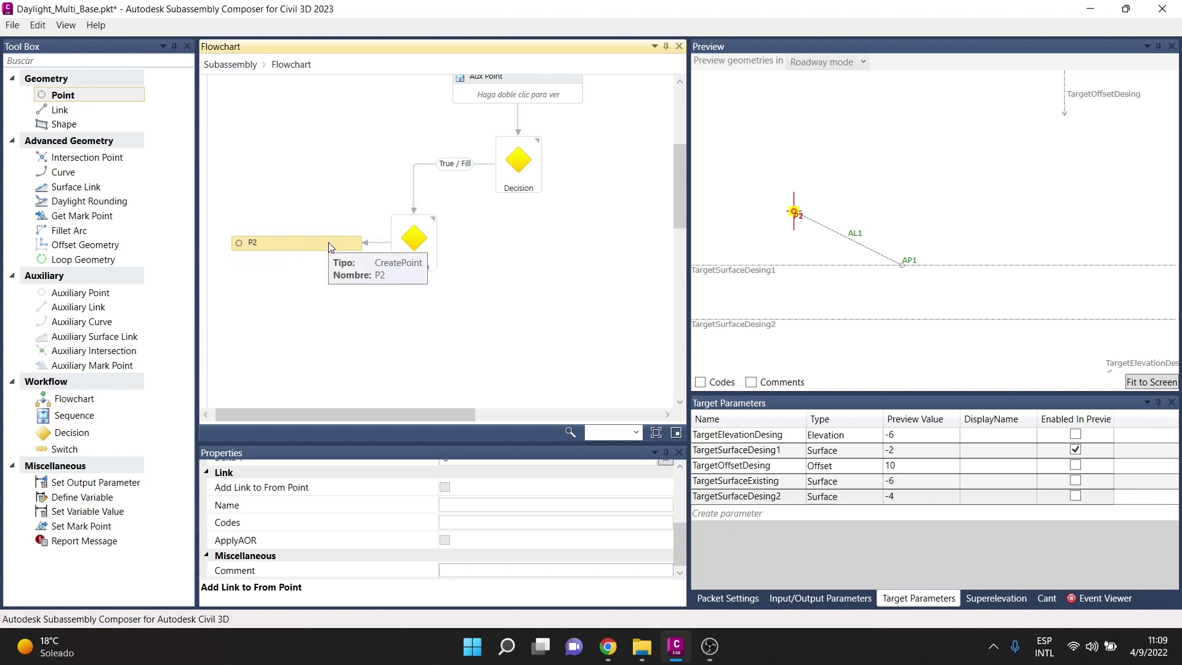
scroll(519, 539, up, 2)
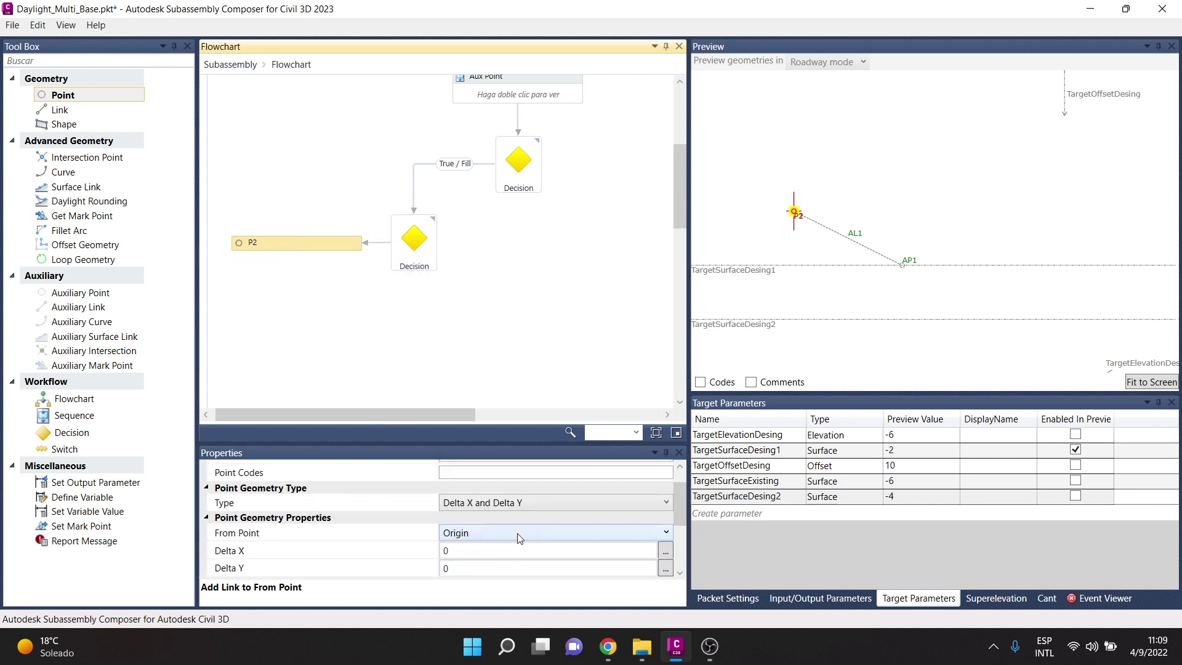
click(462, 532)
Base P2 on point P1 using the Slope and Delta X geometry type.
click(457, 611)
click(486, 504)
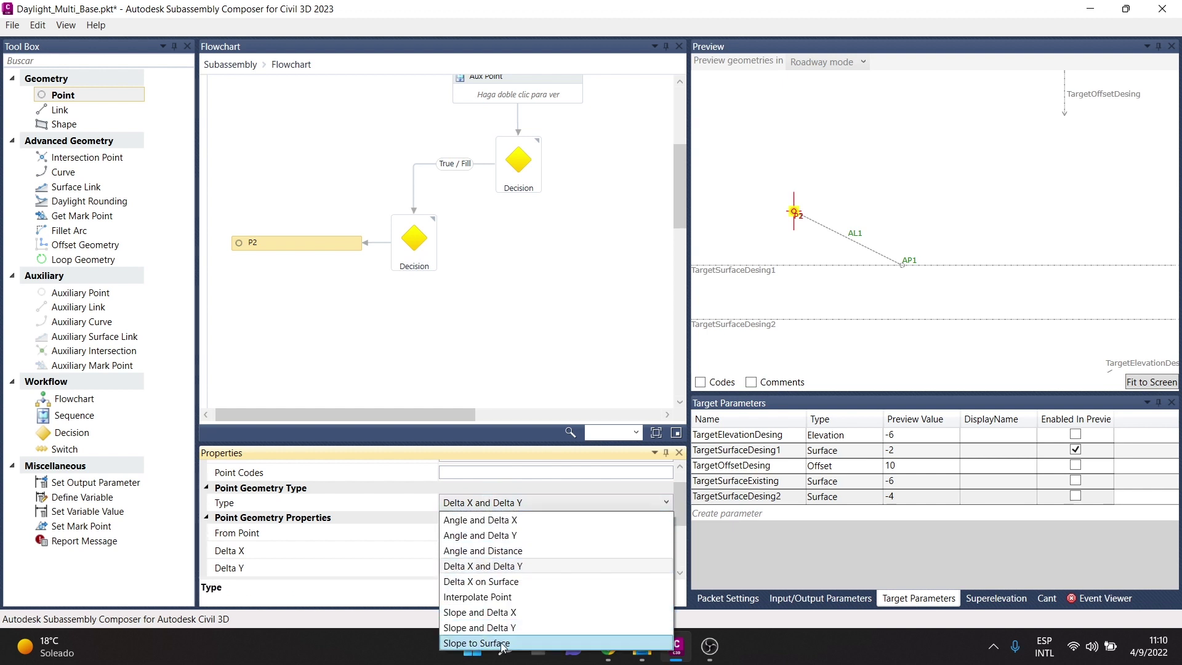
click(518, 612)
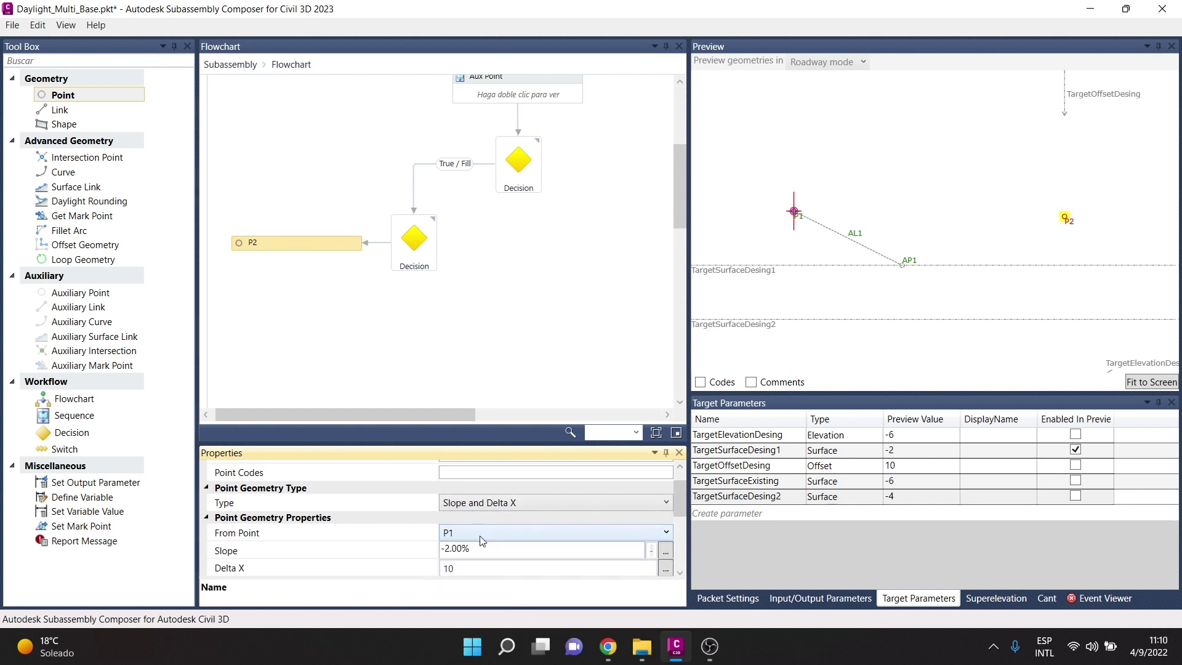
scroll(480, 570, down, 1)
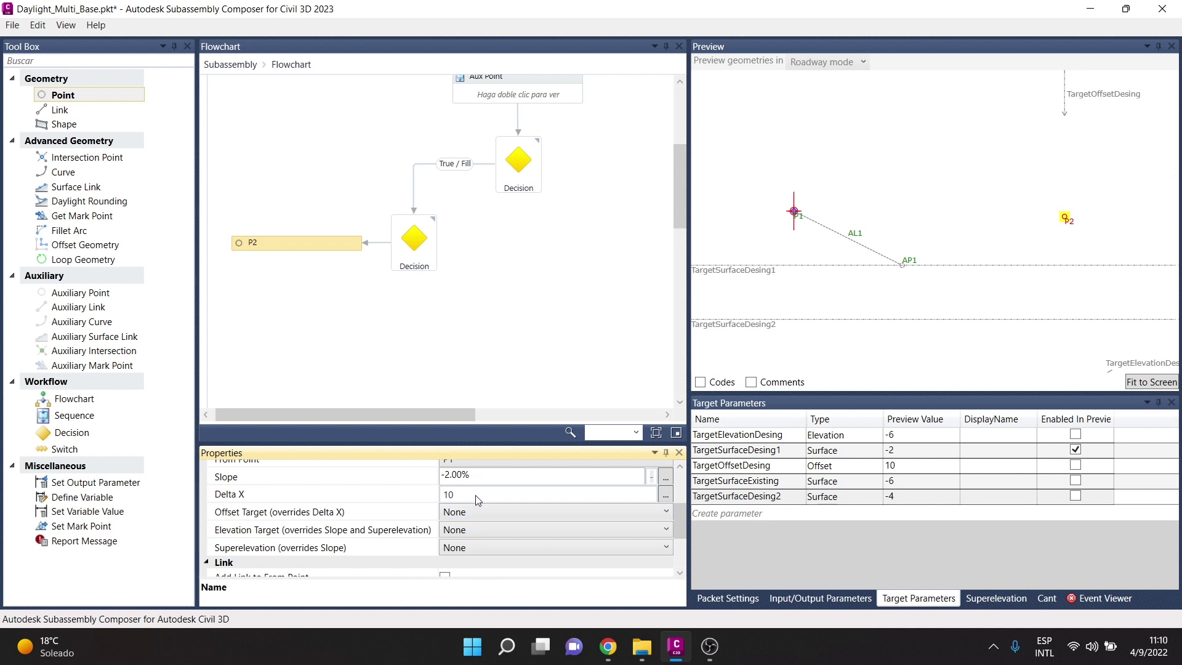
scroll(506, 530, up, 1)
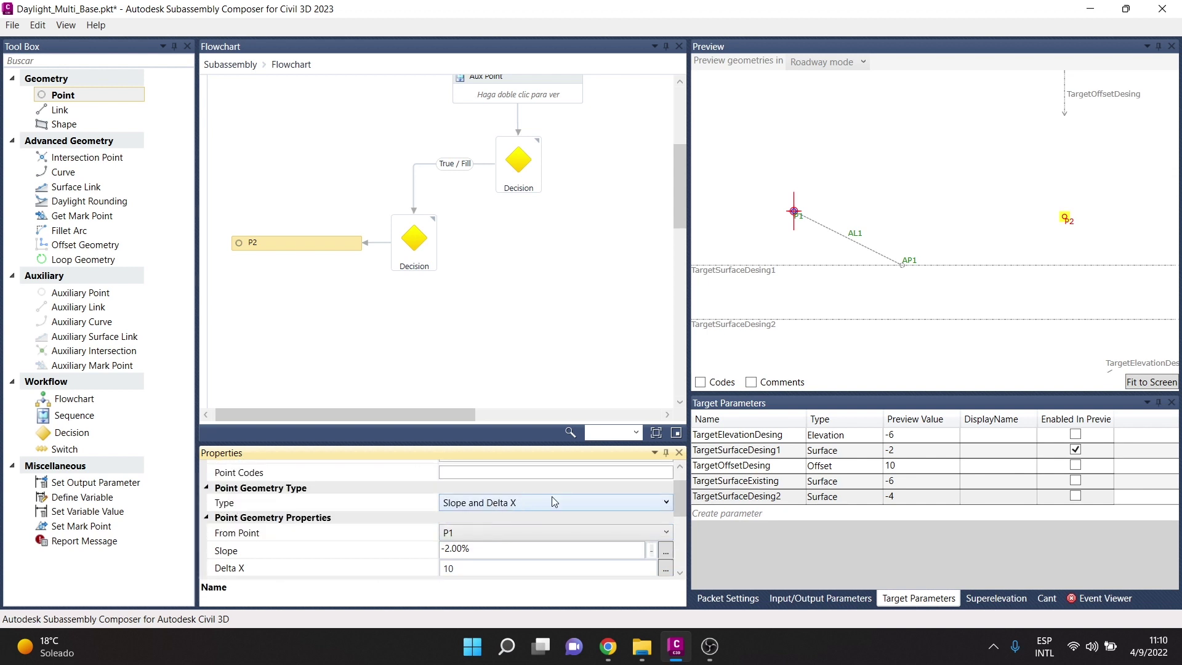
click(489, 549)
scroll(864, 224, up, 1)
scroll(857, 225, up, 1)
scroll(850, 225, up, 1)
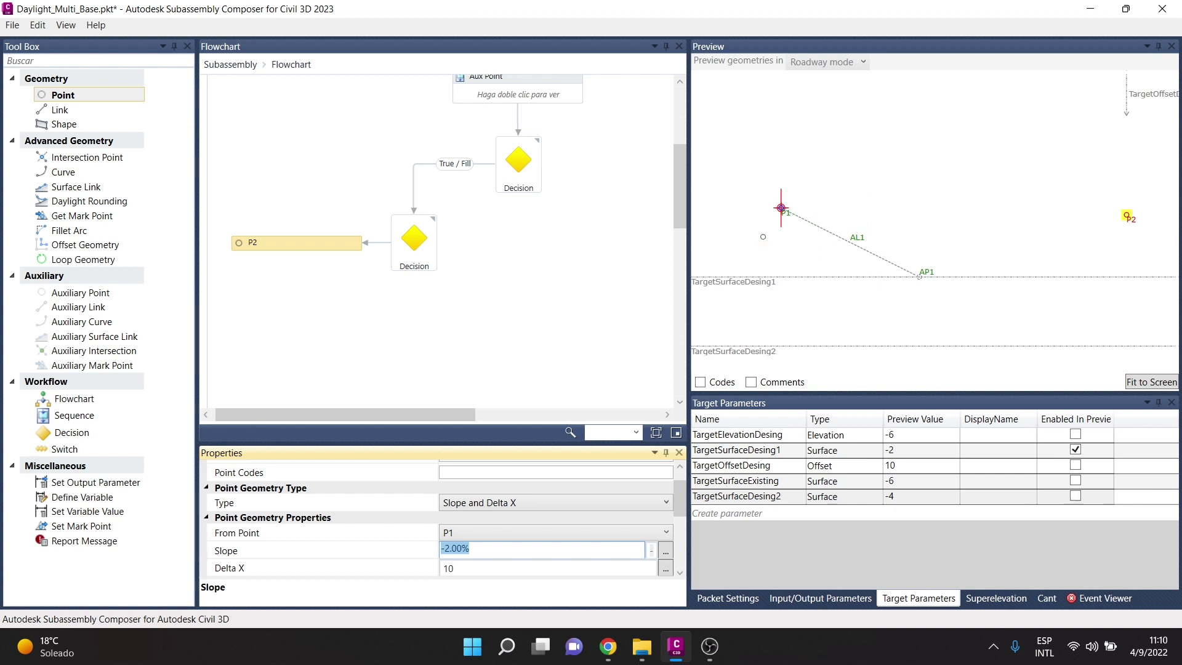
Try Slope to Surface, then revert P2 to Slope and Delta X with -2.00% and 10.
click(509, 508)
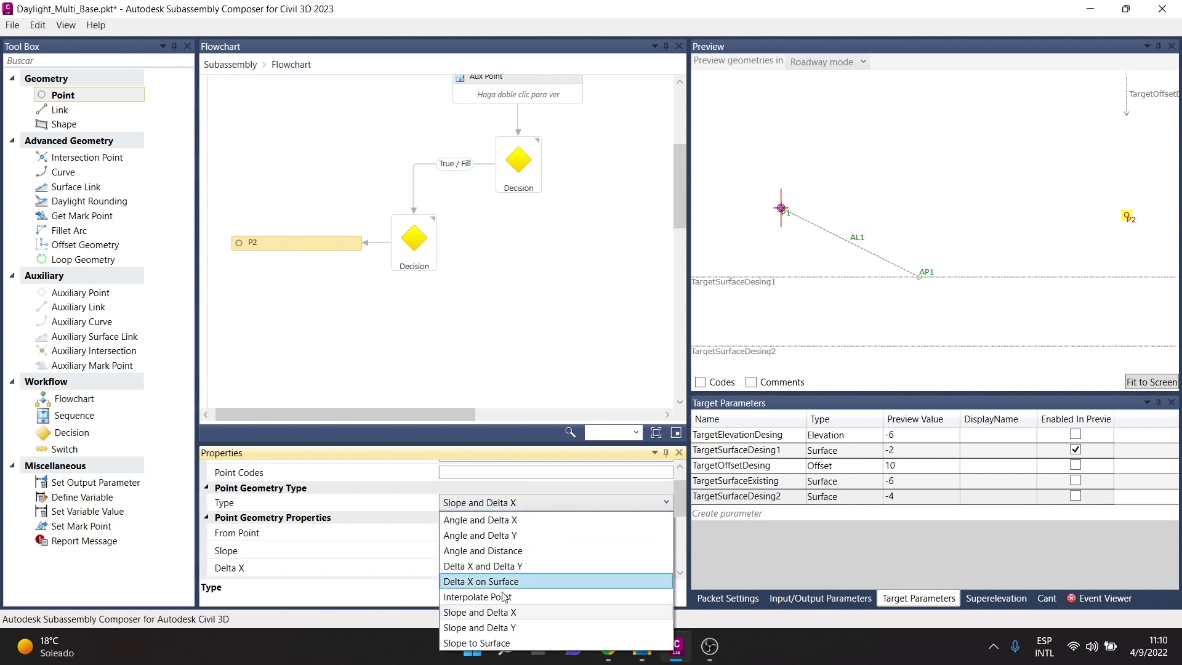
click(490, 644)
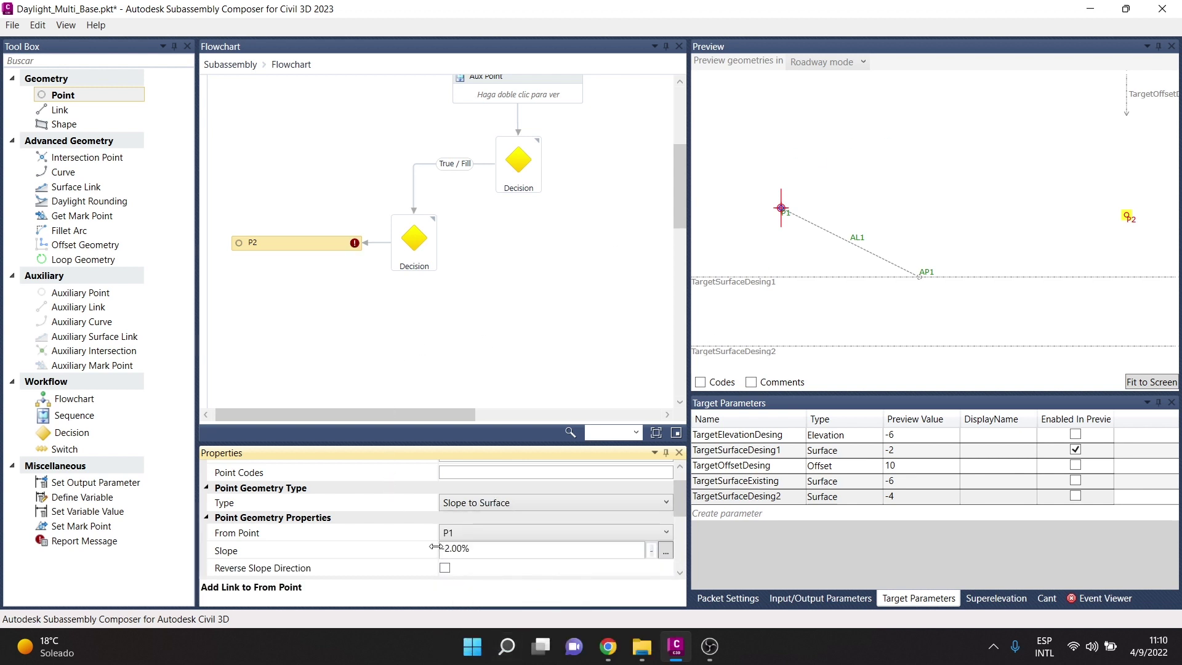
scroll(516, 510, down, 2)
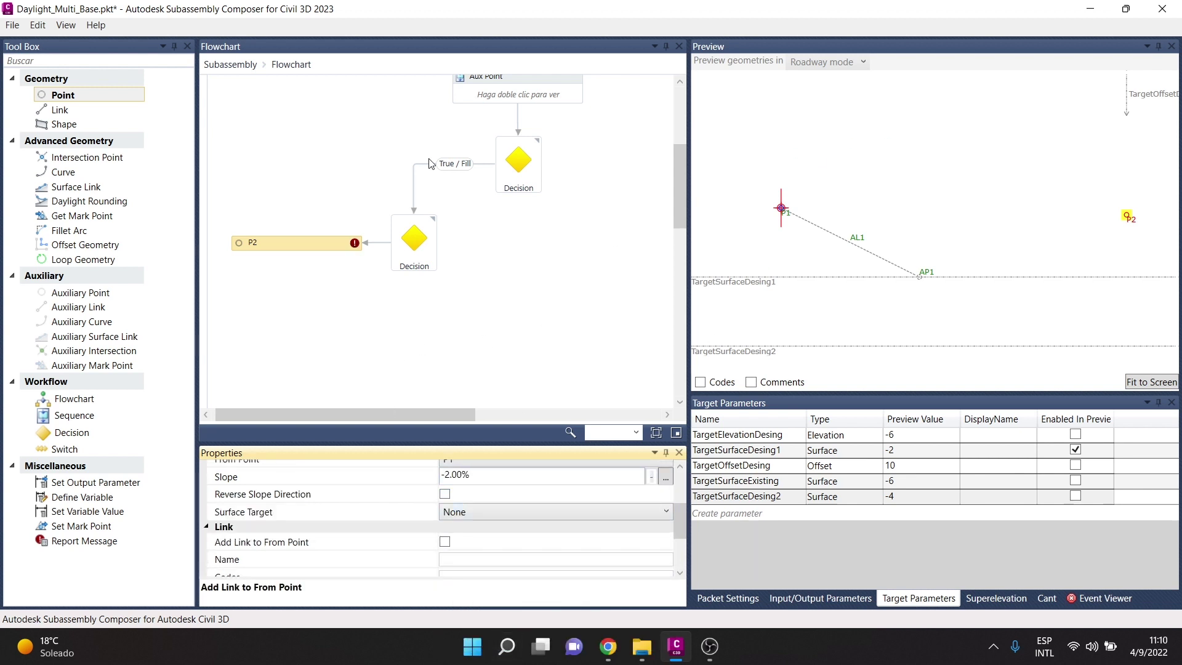
scroll(775, 222, up, 2)
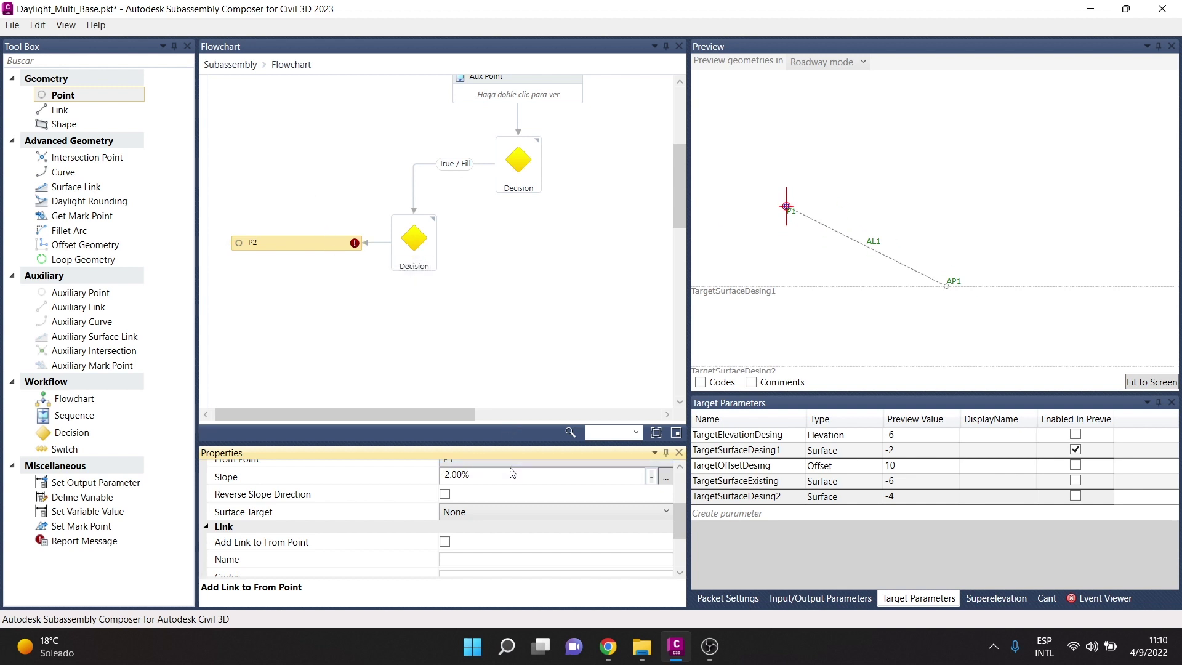
scroll(515, 517, up, 2)
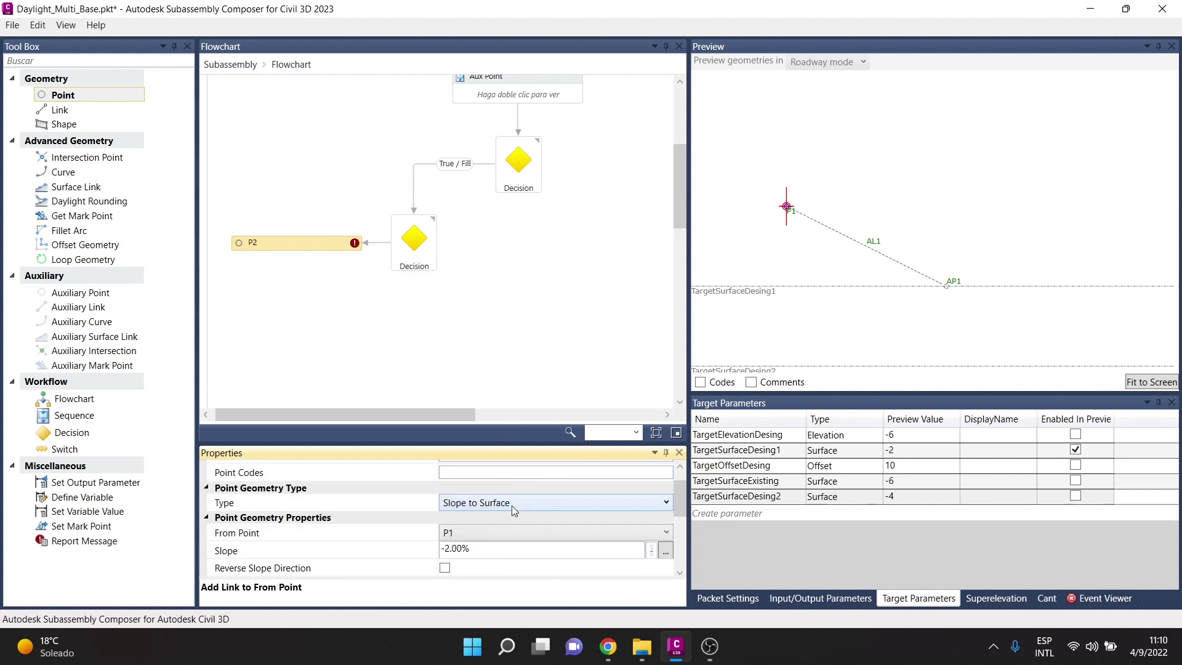
click(495, 502)
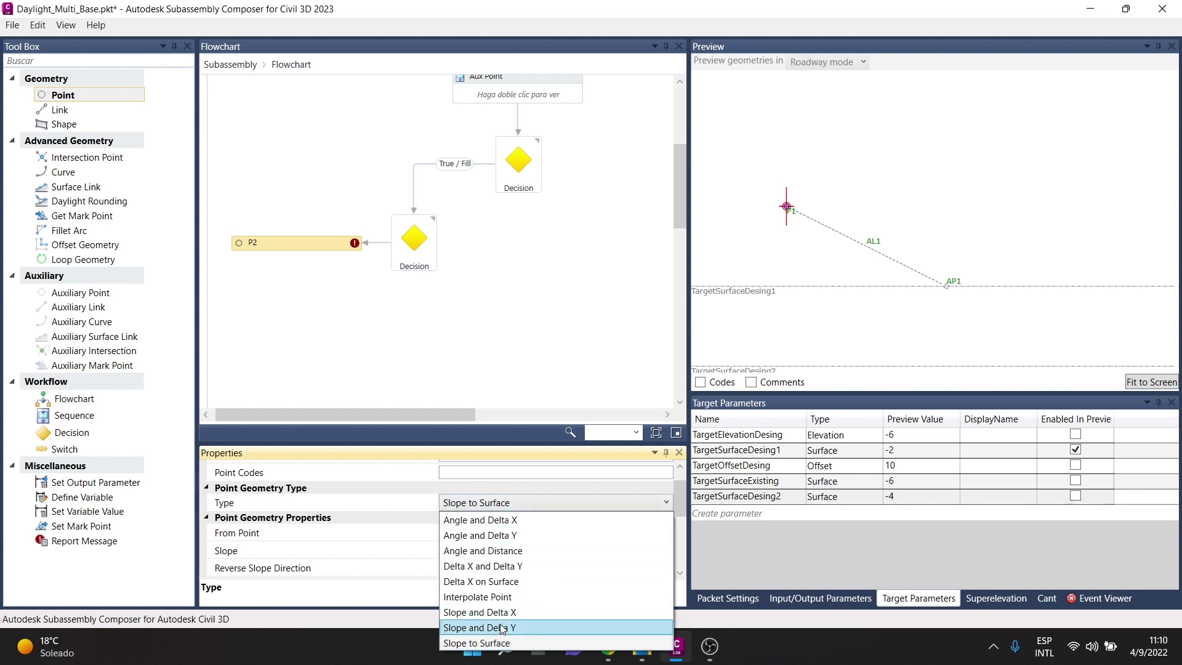
click(498, 613)
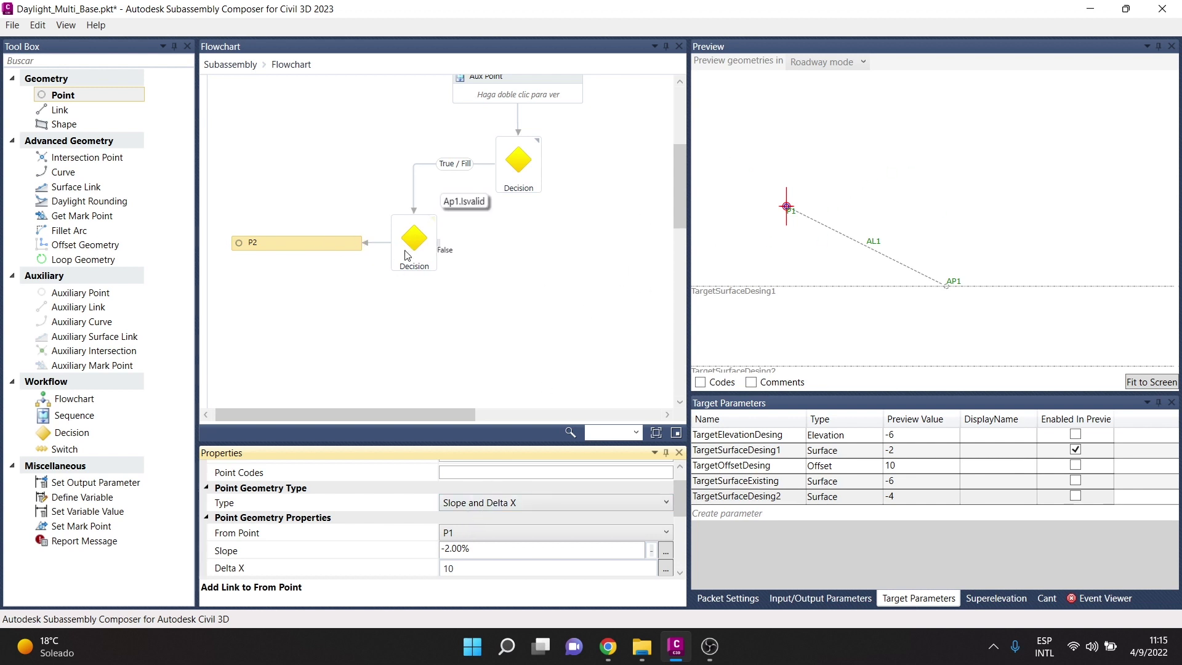
scroll(359, 536, down, 1)
scroll(241, 573, down, 2)
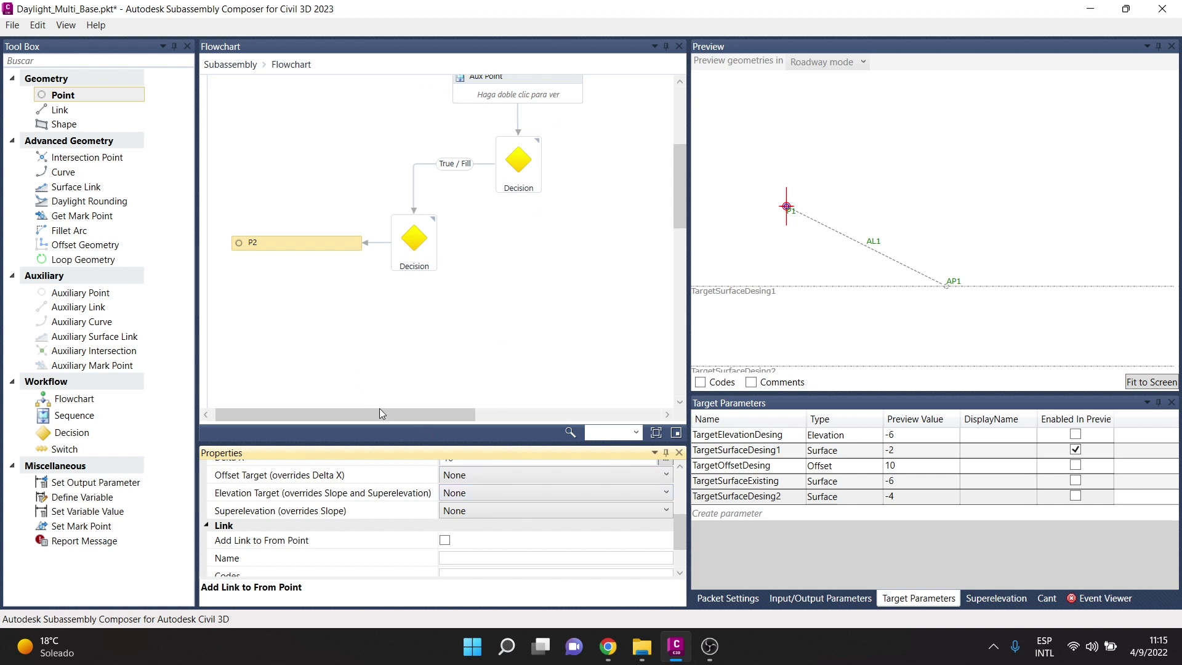
scroll(467, 545, up, 3)
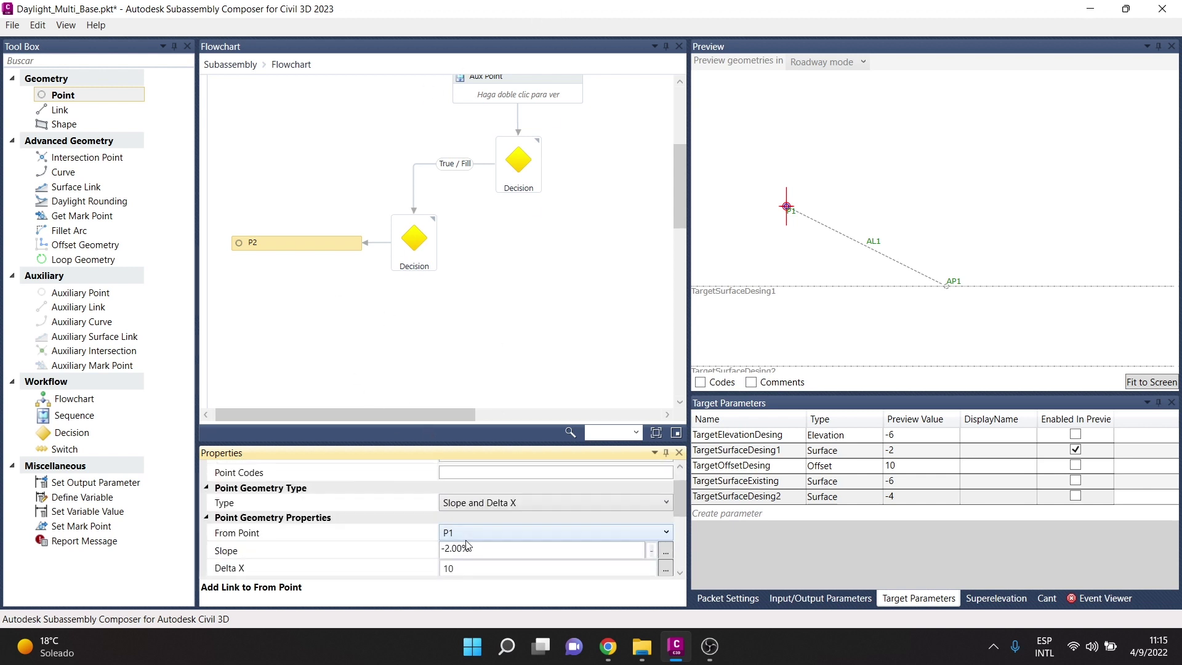
Set P2's slope to Al1.slope and delta X to Al1.Xlength so it lands on AP1.
click(481, 508)
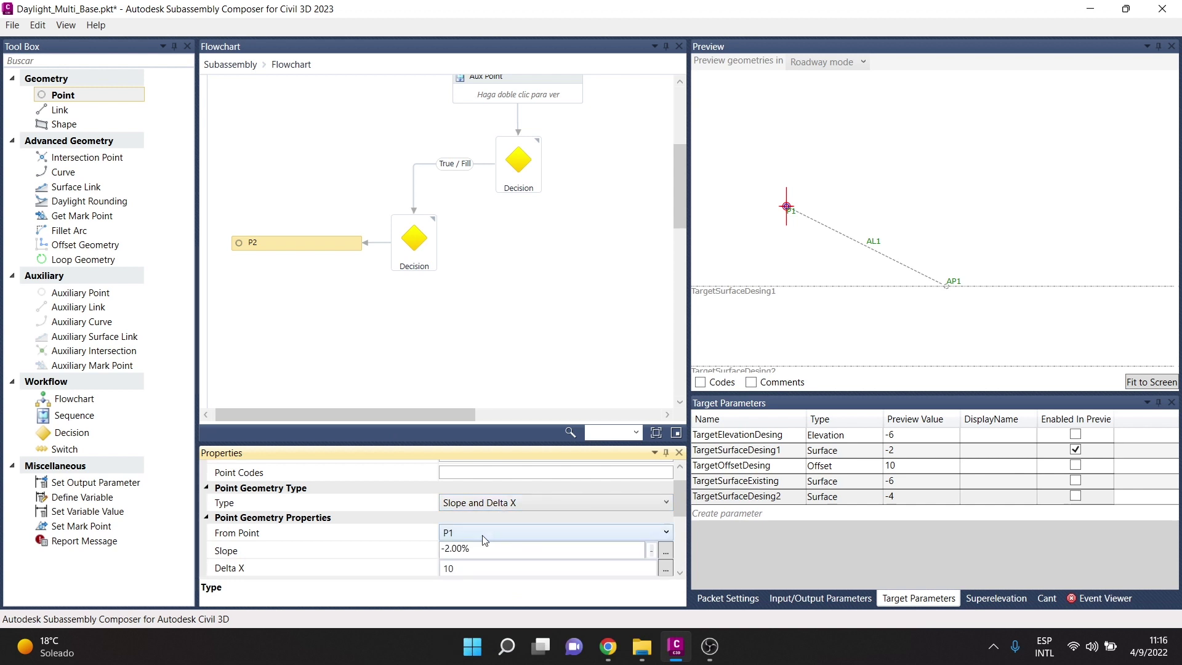
click(252, 549)
text(Al1.)
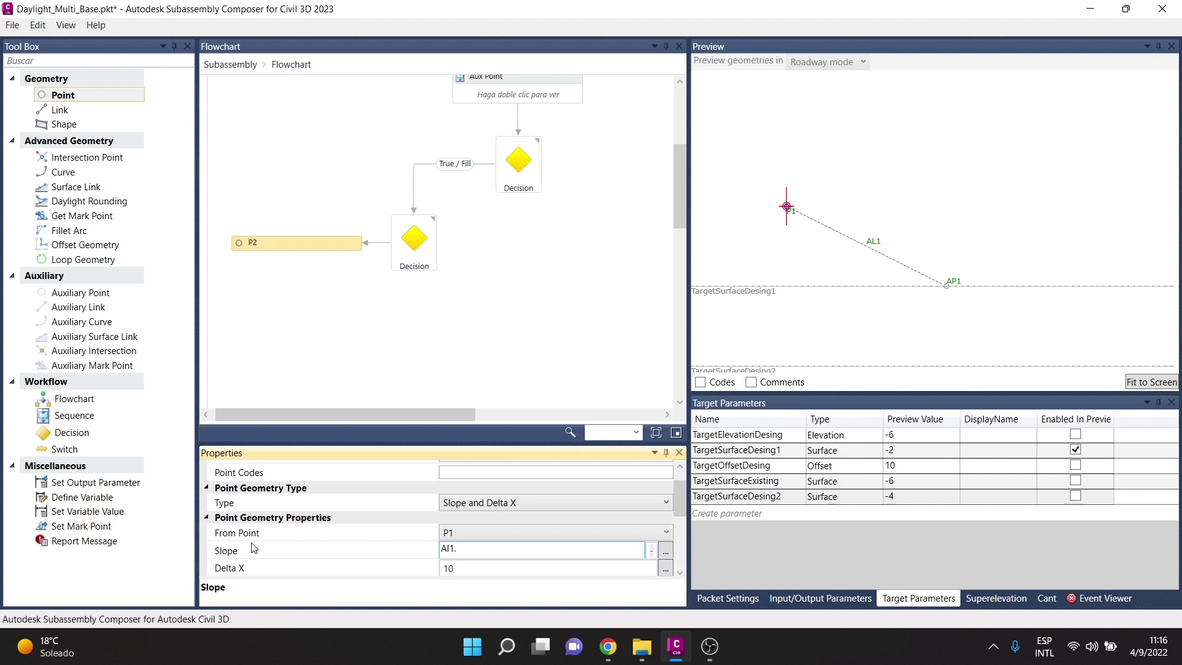
text(slope)
click(492, 572)
scroll(481, 576, down, 1)
click(475, 533)
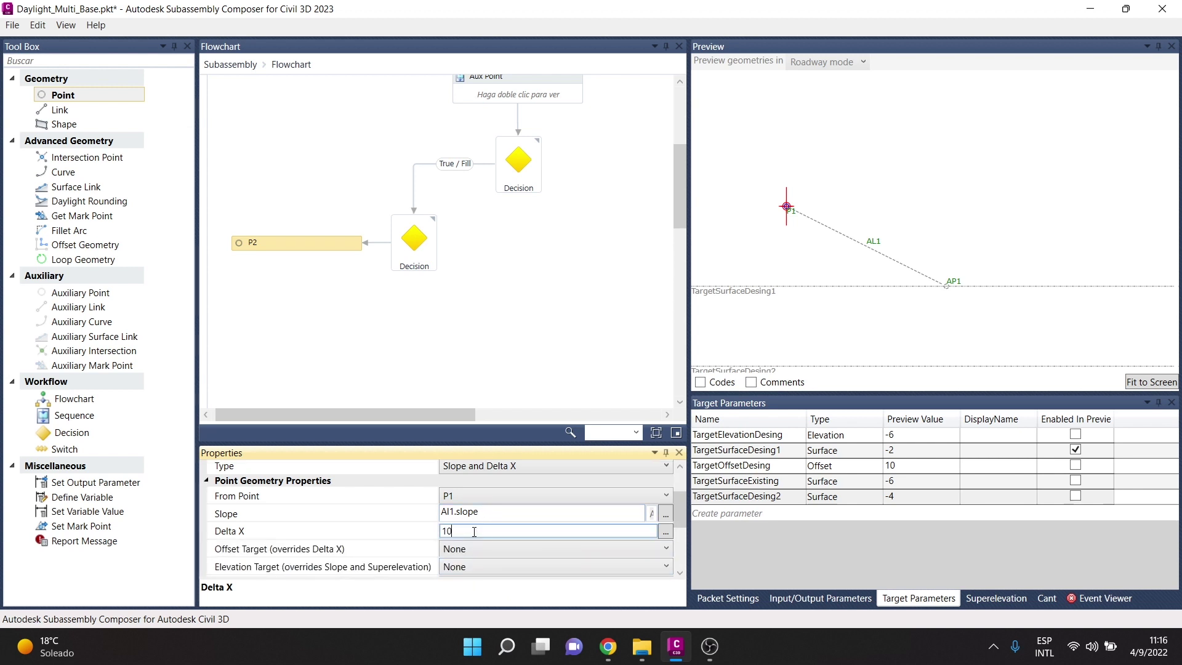
text(Al1.X)
text(length)
click(408, 328)
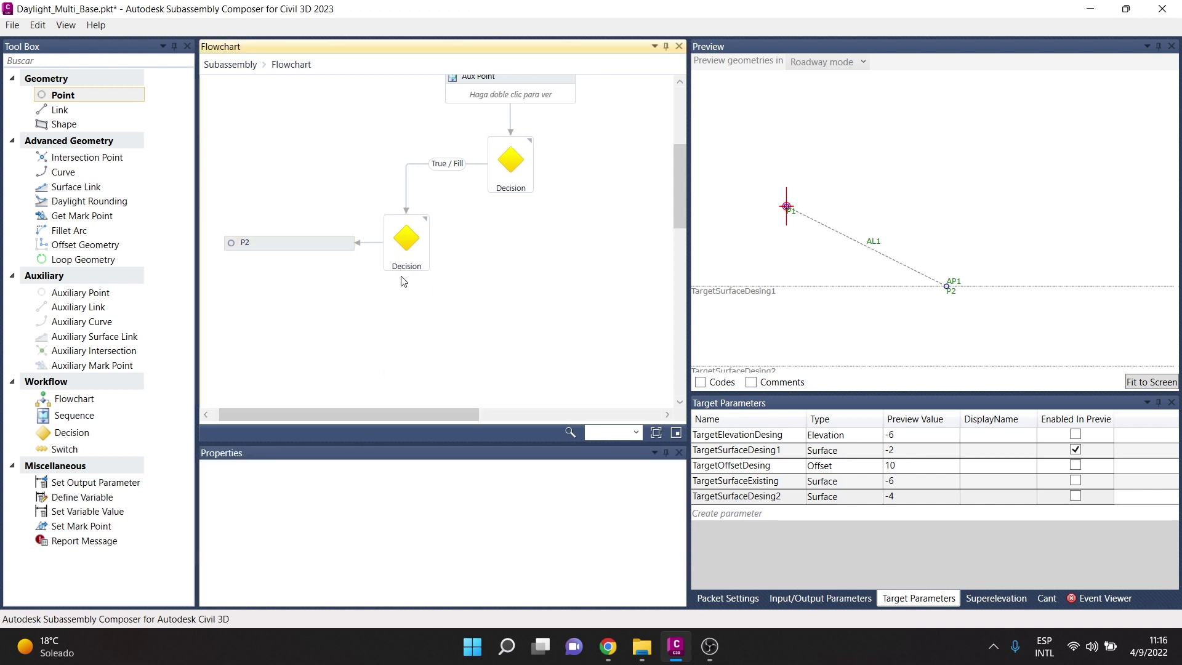
click(311, 244)
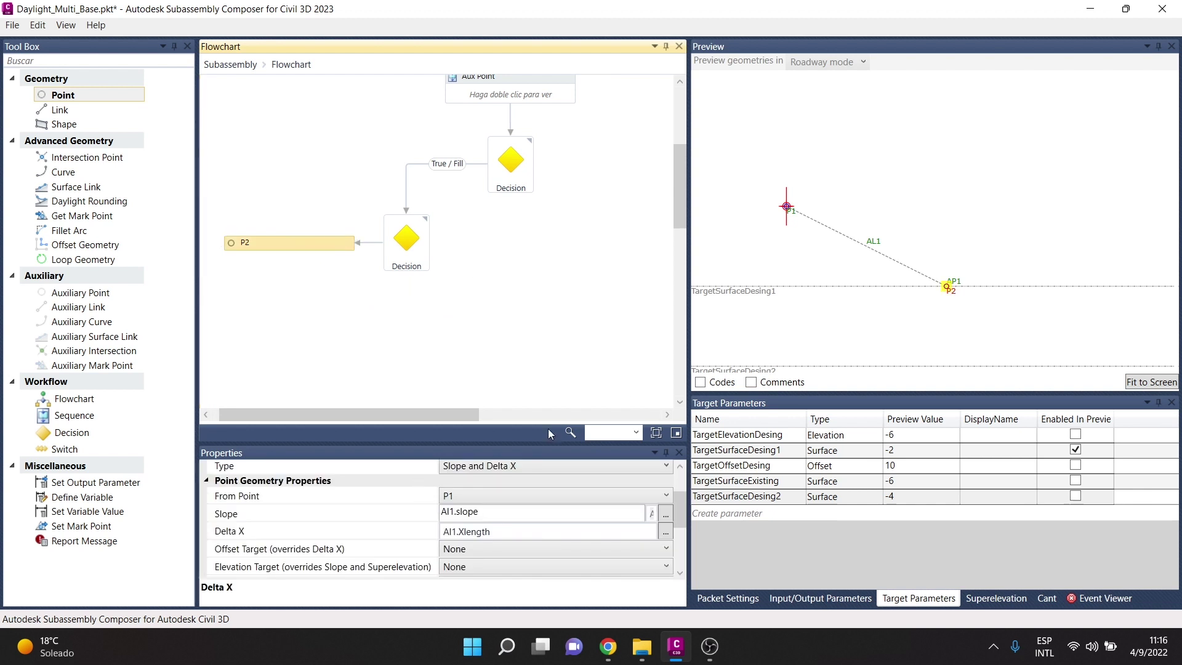
mouse_move(289, 243)
scroll(947, 285, up, 1)
scroll(947, 285, up, 1)
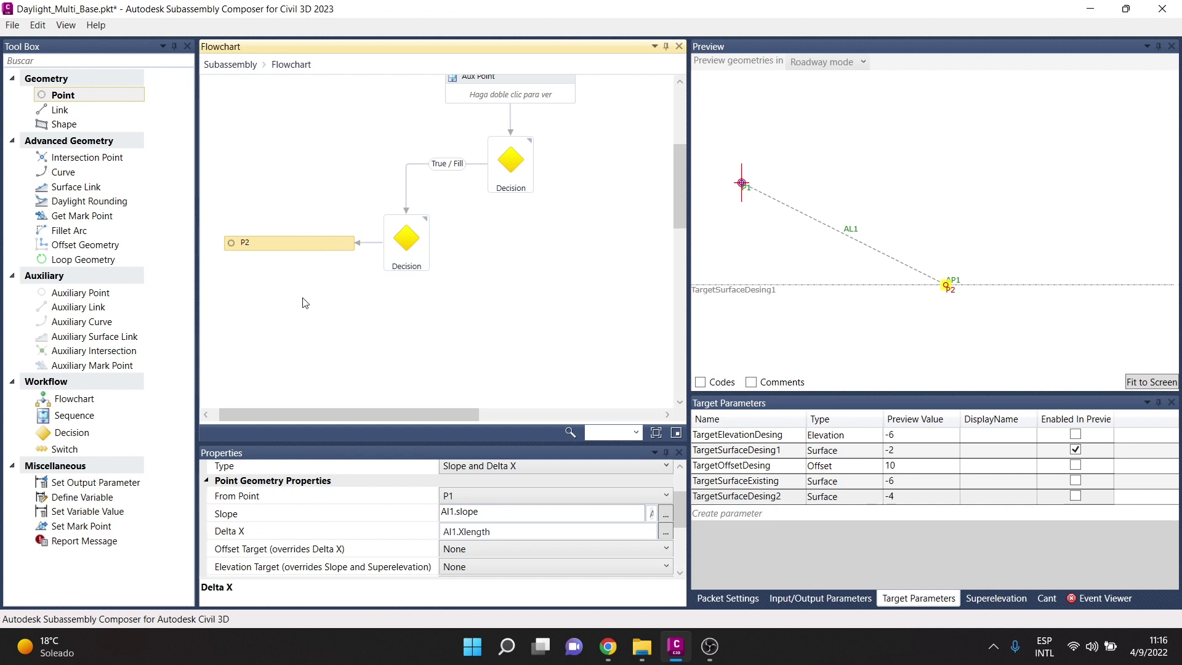
Set P2's offset target to TargetOffsetDesing and elevation target to TargetElevationDesing.
click(467, 552)
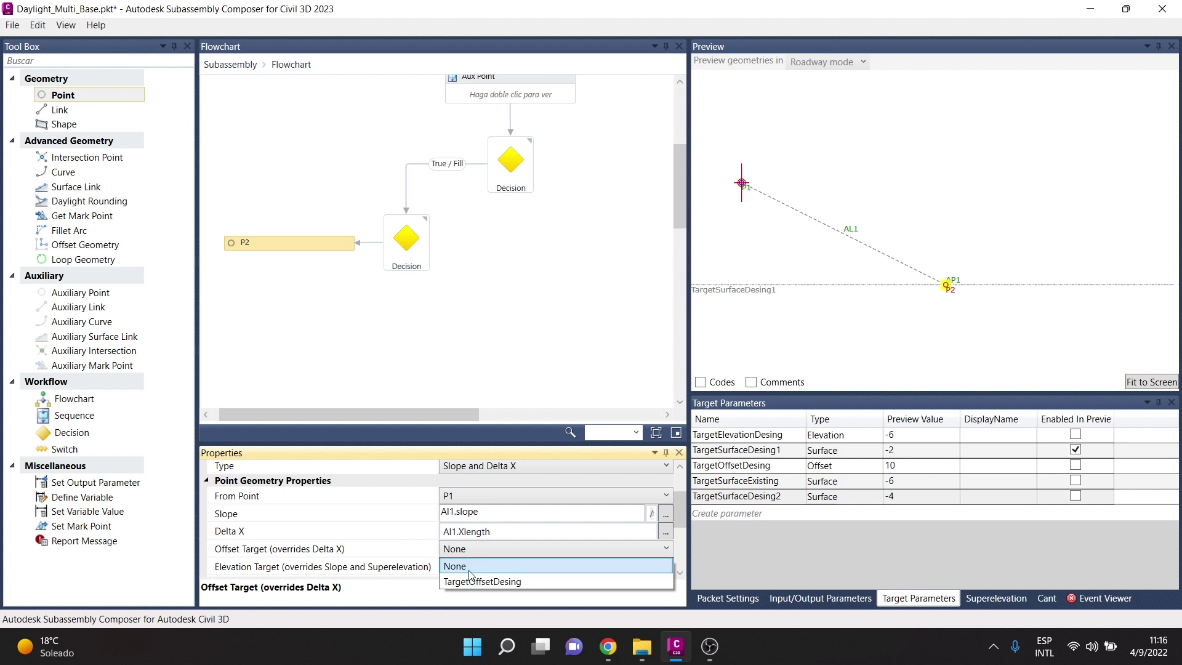
click(486, 583)
scroll(493, 547, down, 1)
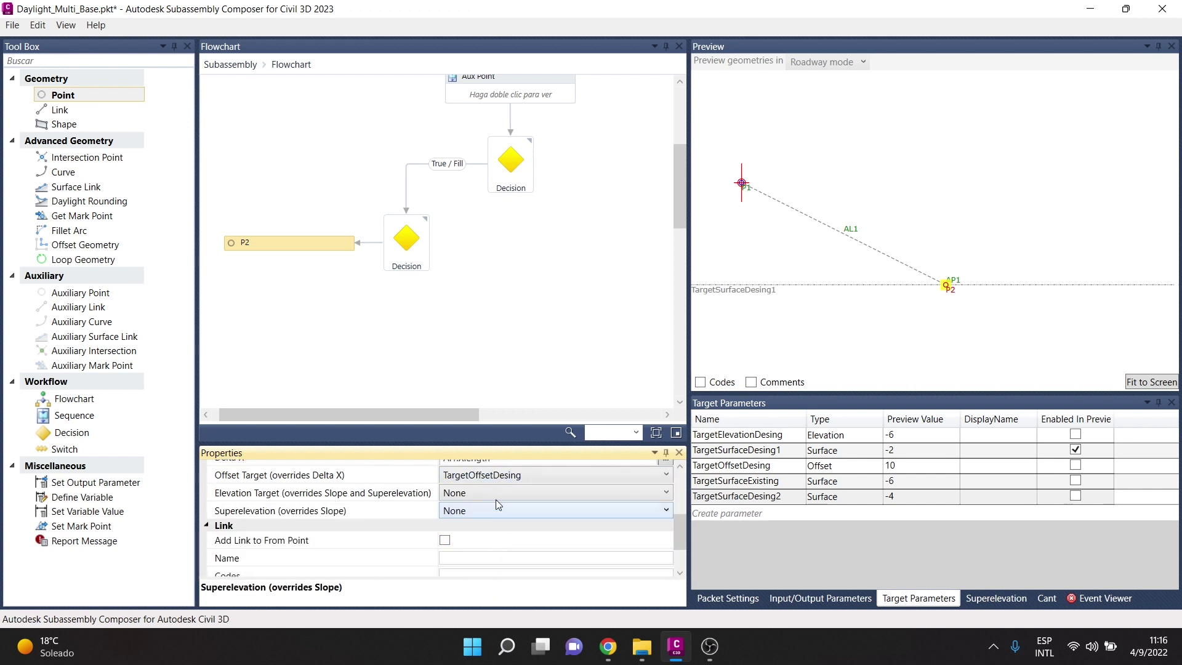
click(482, 496)
click(489, 522)
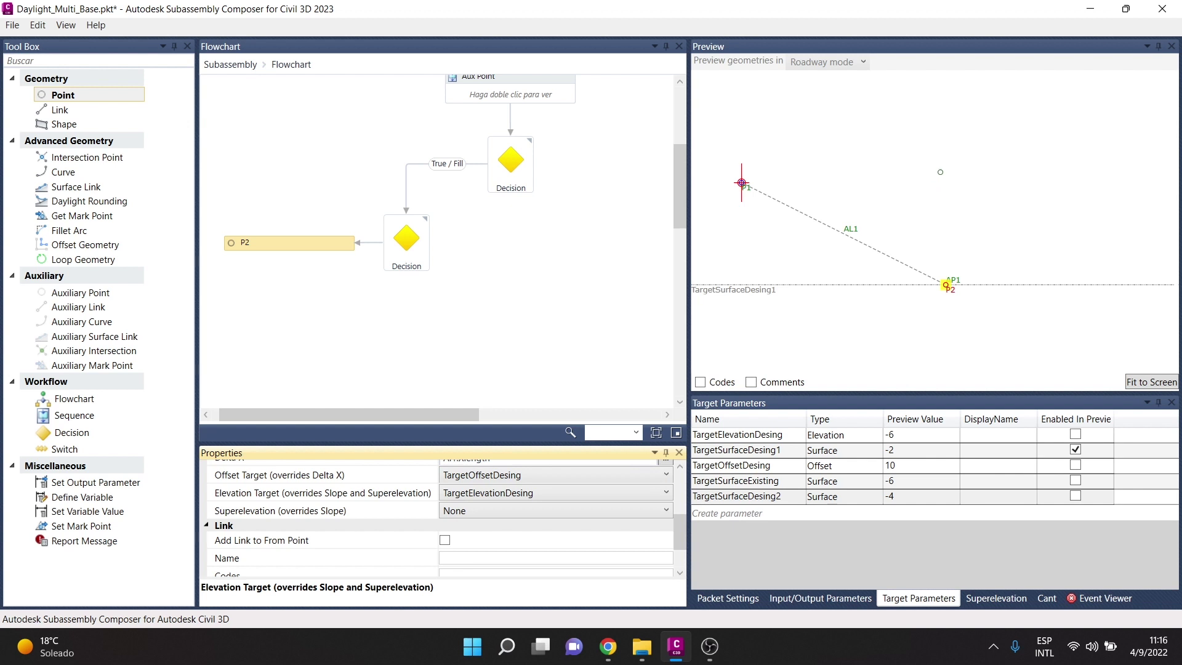
Add link L1 from P1 to P2, making the node read P2&L1.
click(344, 248)
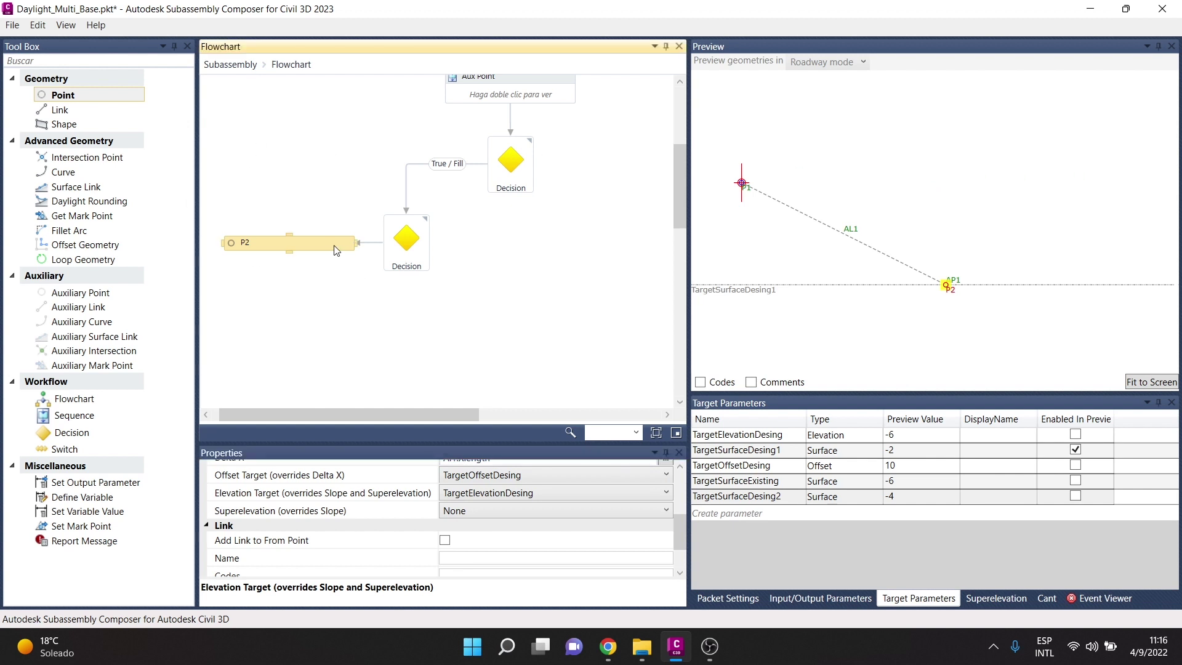
scroll(438, 521, up, 5)
scroll(440, 521, down, 3)
scroll(443, 520, down, 3)
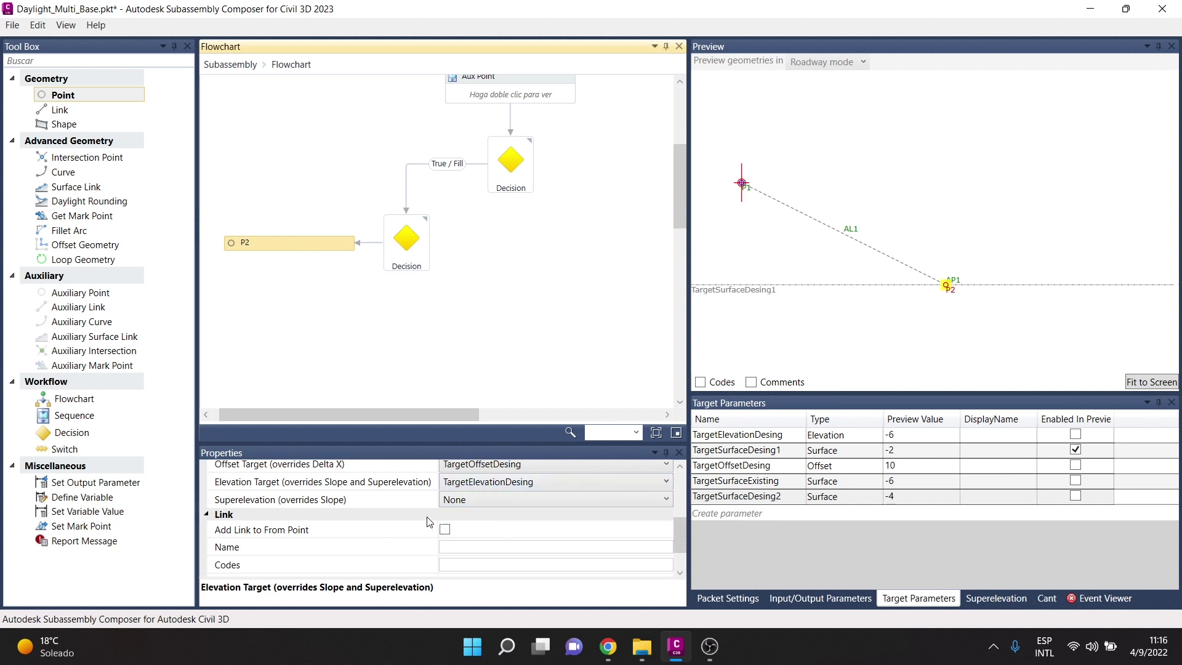
click(444, 530)
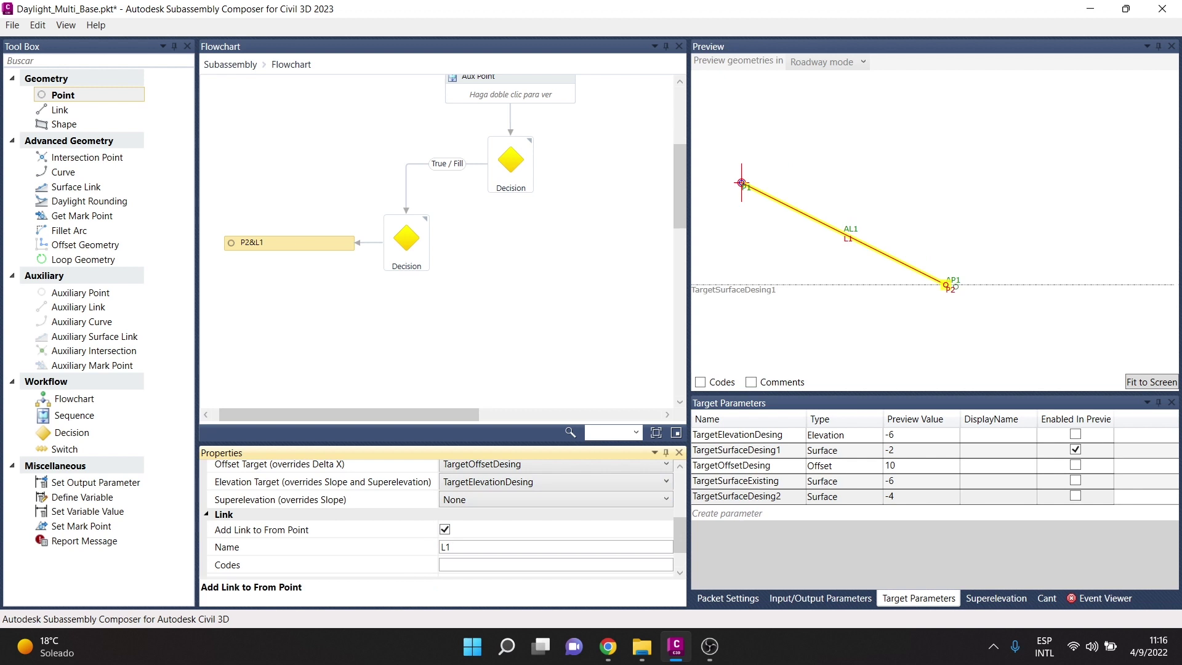
click(503, 294)
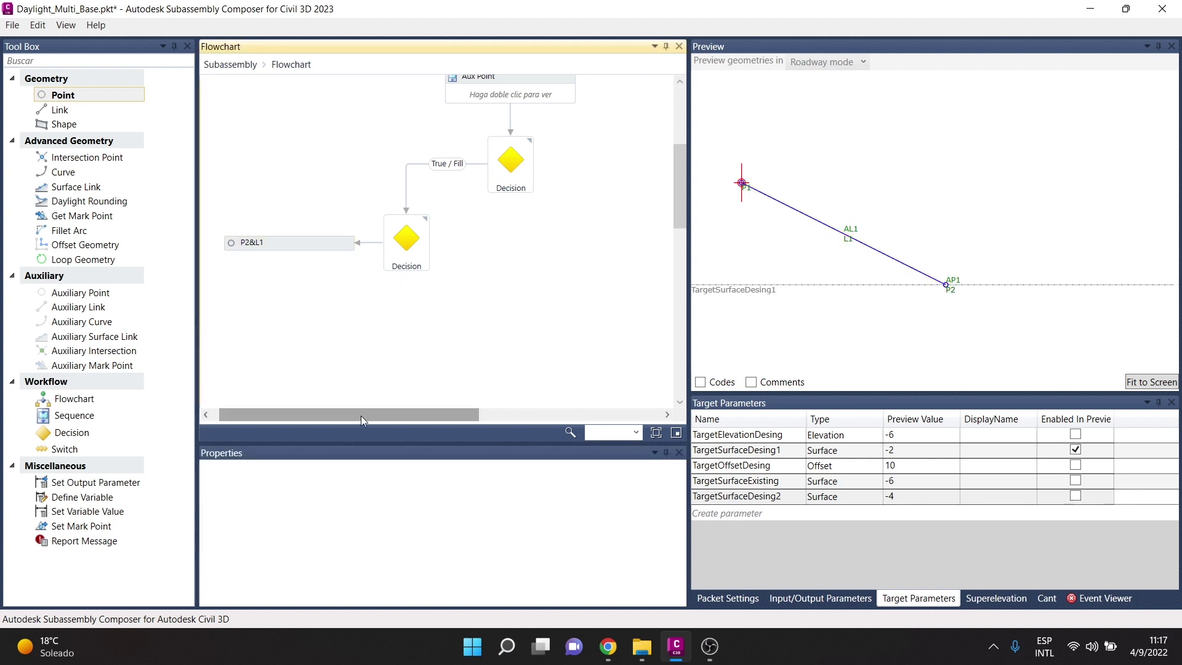
Exclude TargetSurfaceDesing1 from the preview.
drag(361, 416, 342, 420)
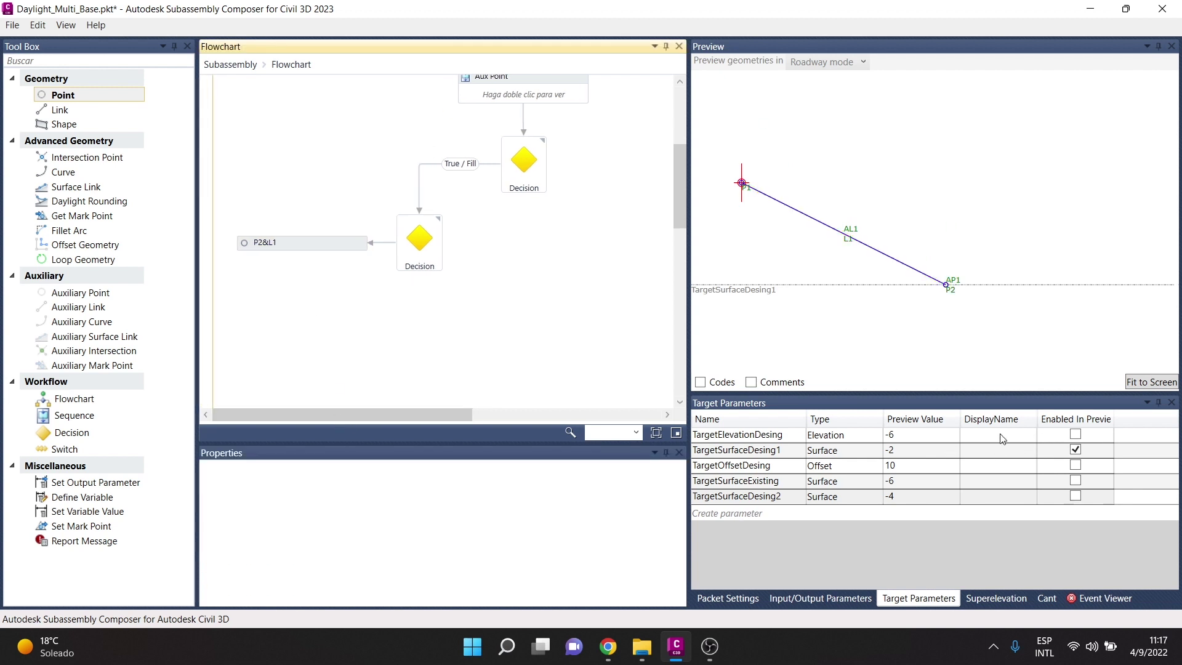
click(1076, 451)
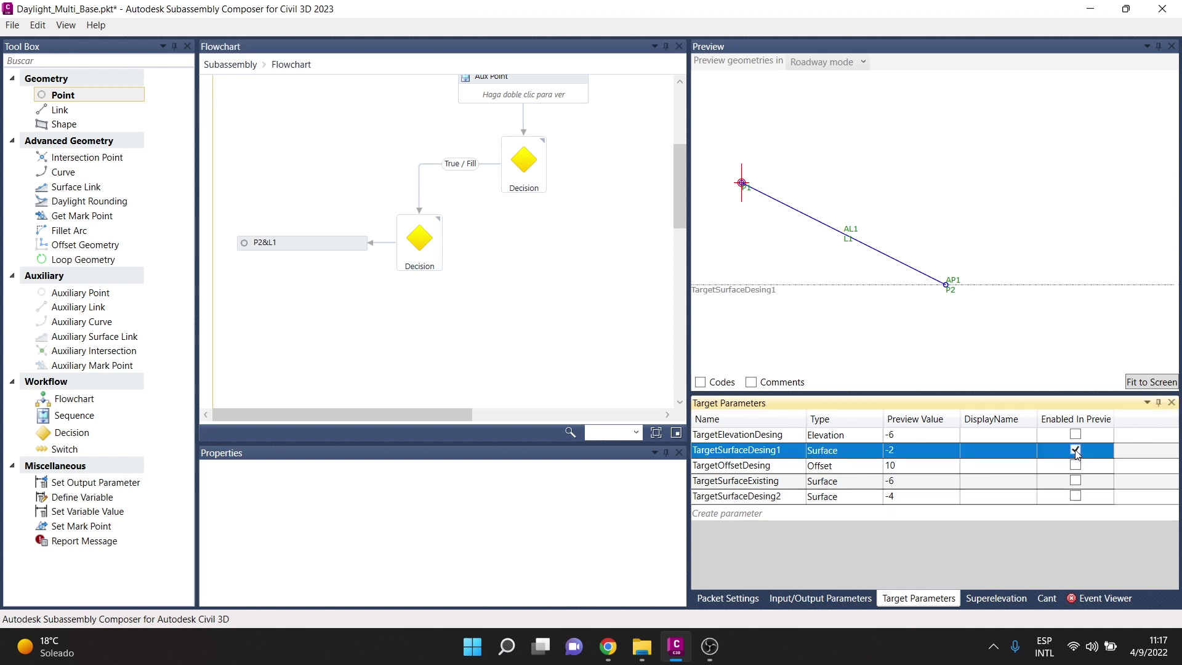
click(1076, 451)
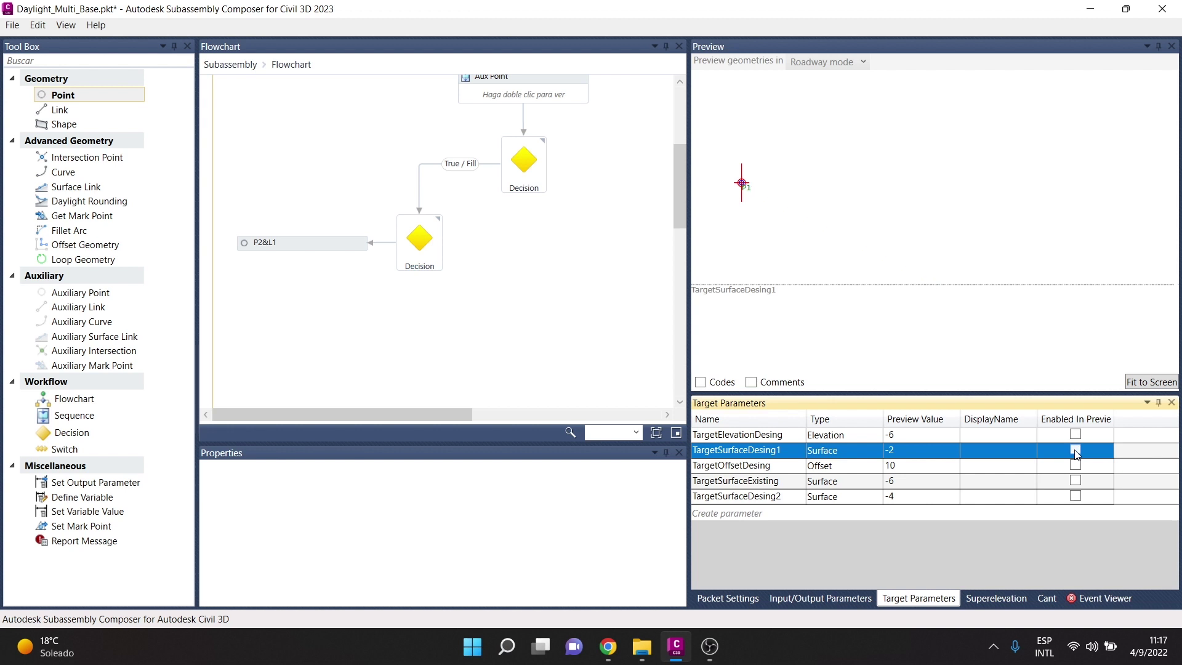
click(1075, 451)
click(1076, 451)
click(1075, 451)
Enable TargetSurfaceDesing2 in the preview, showing AL2 running down to AP2.
click(421, 247)
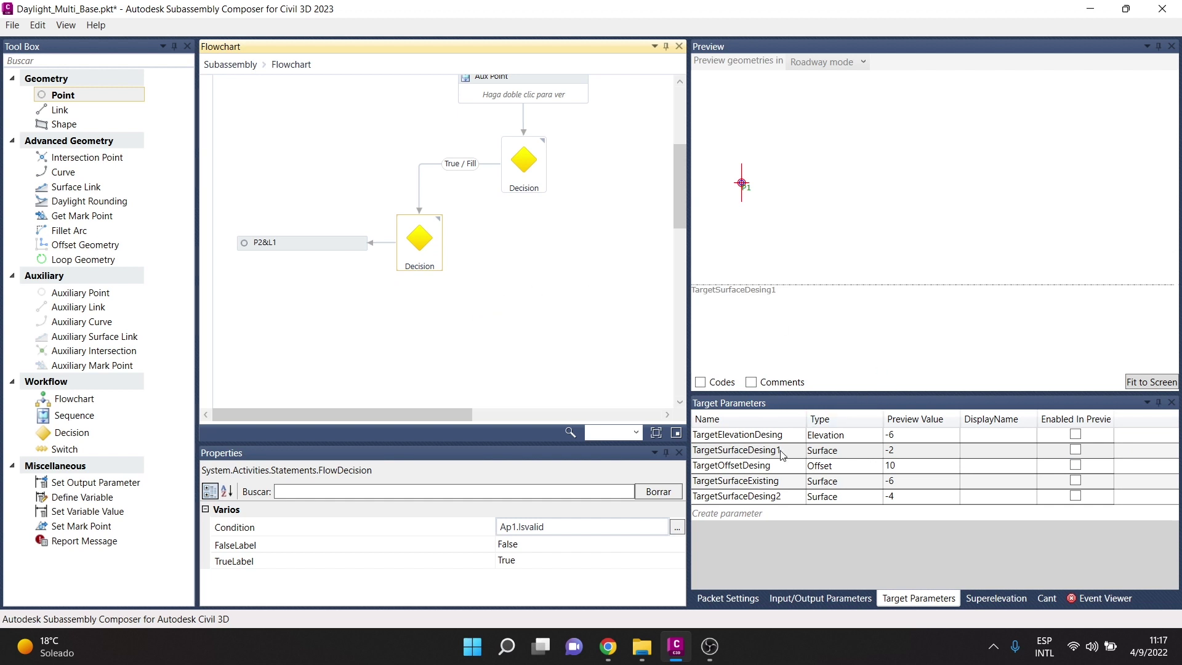
click(1075, 498)
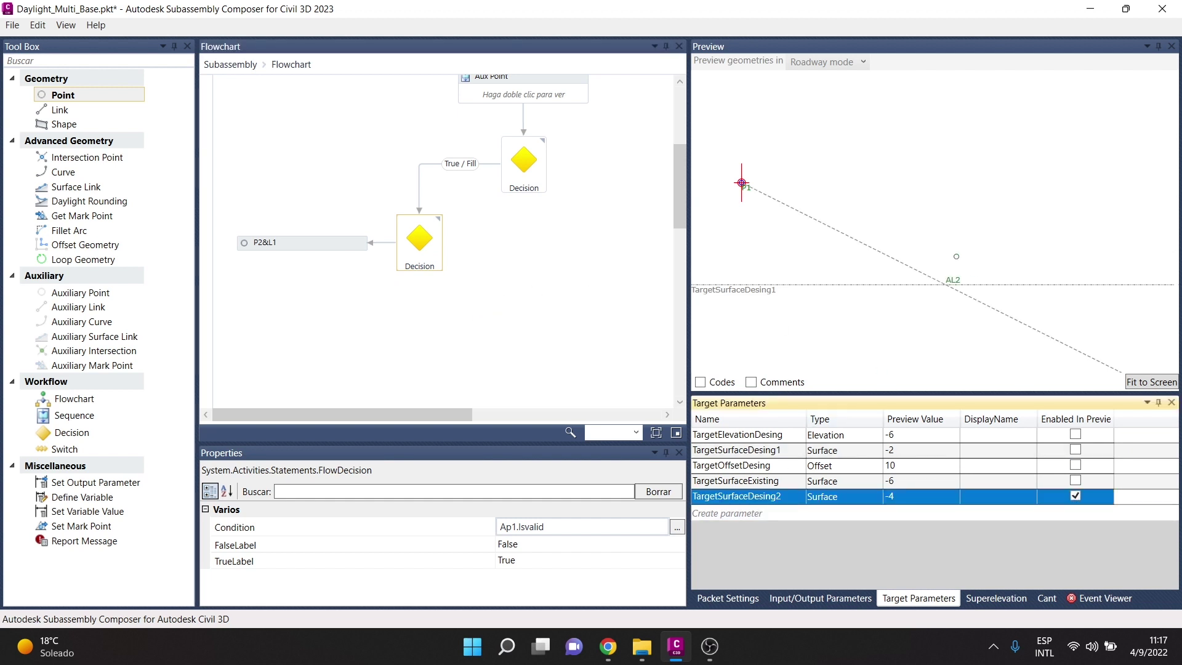
drag(923, 247, 788, 209)
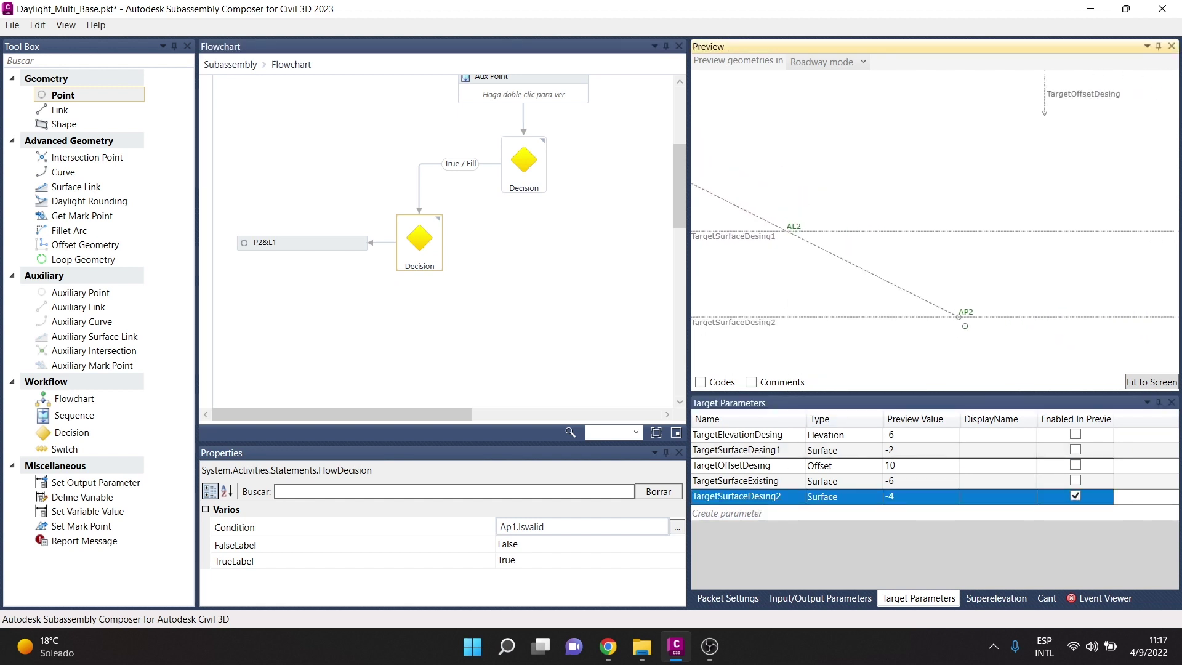
Add a Decision on the Ap1.Isvalid False branch with condition Ap2.Isvalid.
click(420, 241)
ctrl+drag(421, 249, 486, 318)
drag(439, 249, 485, 311)
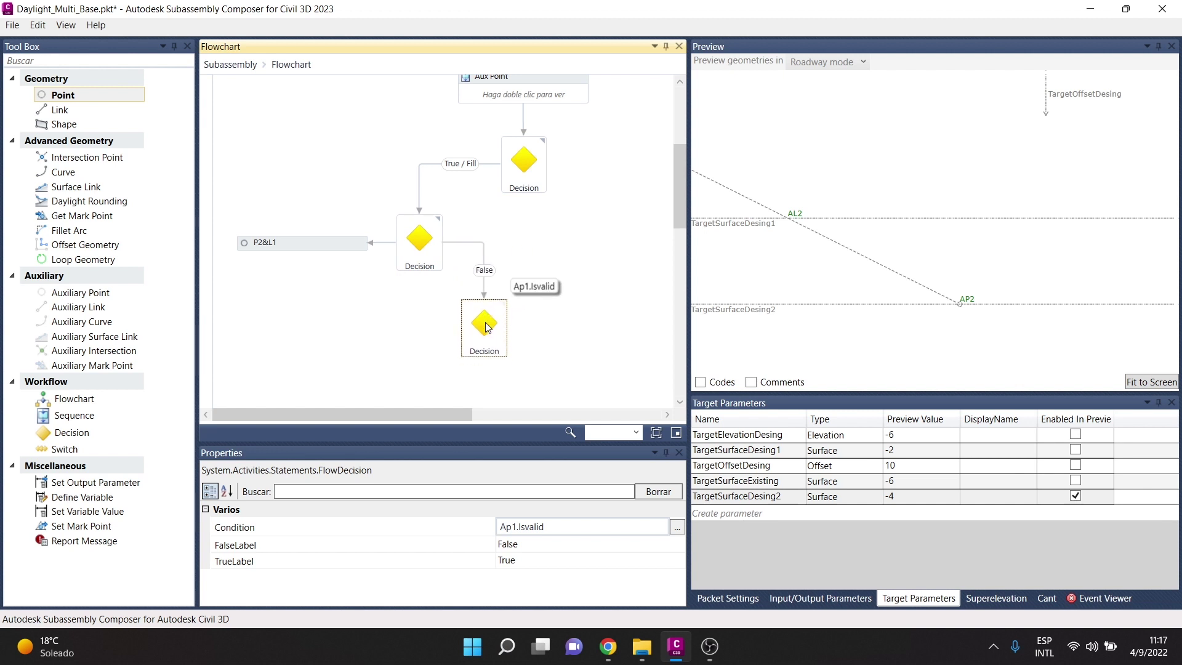
click(514, 527)
text(2)
click(566, 329)
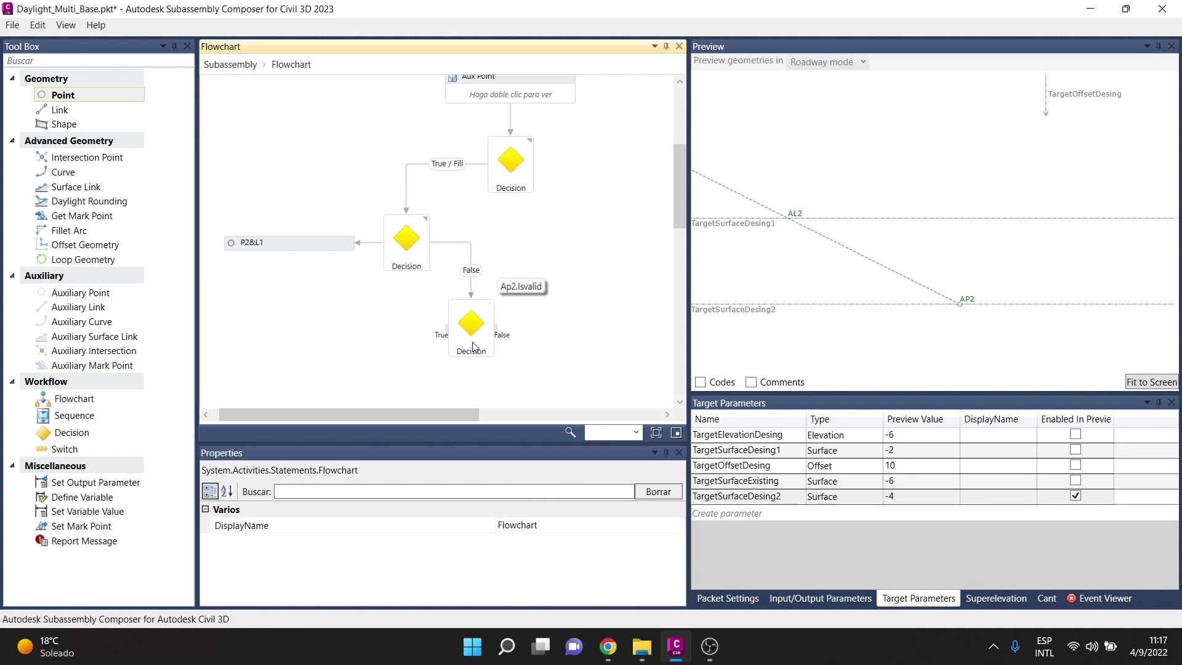
scroll(352, 186, down, 3)
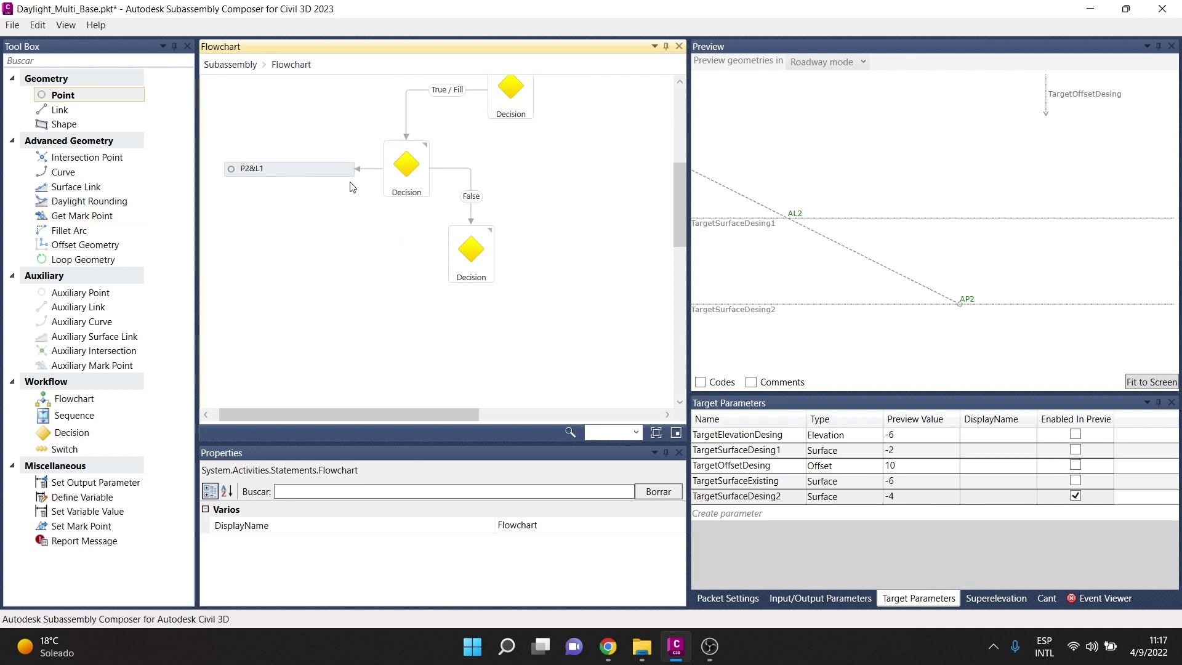
Review P2&L1, then add a new point on the Ap2.Isvalid decision's True branch.
click(299, 175)
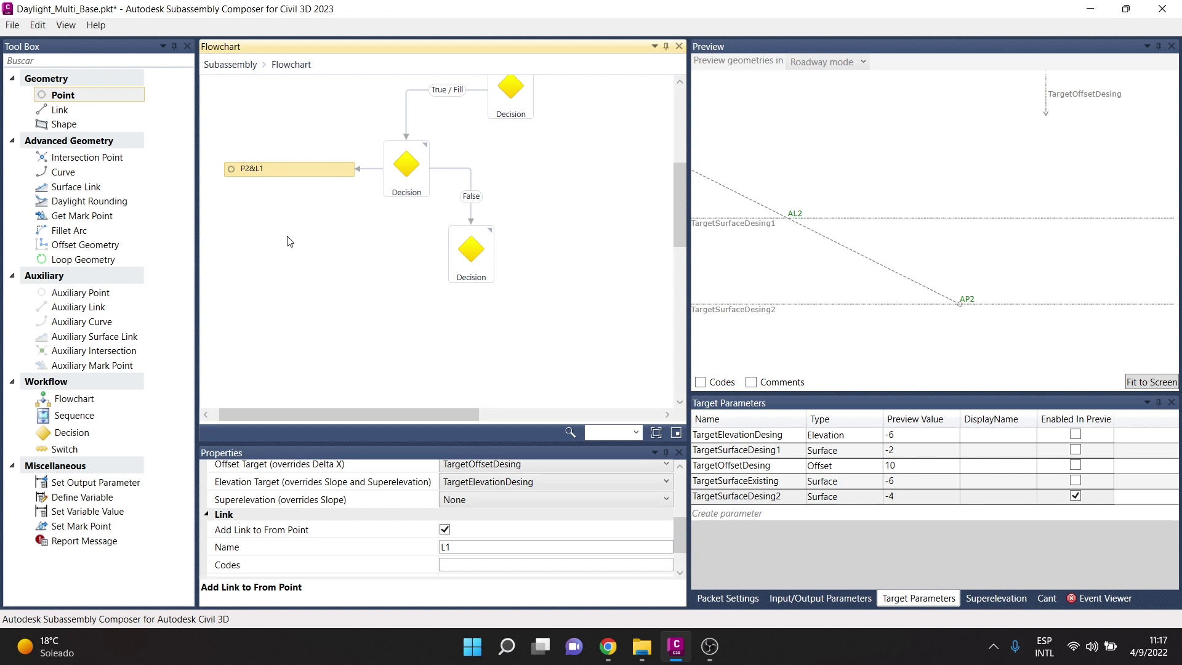
scroll(426, 471, up, 1)
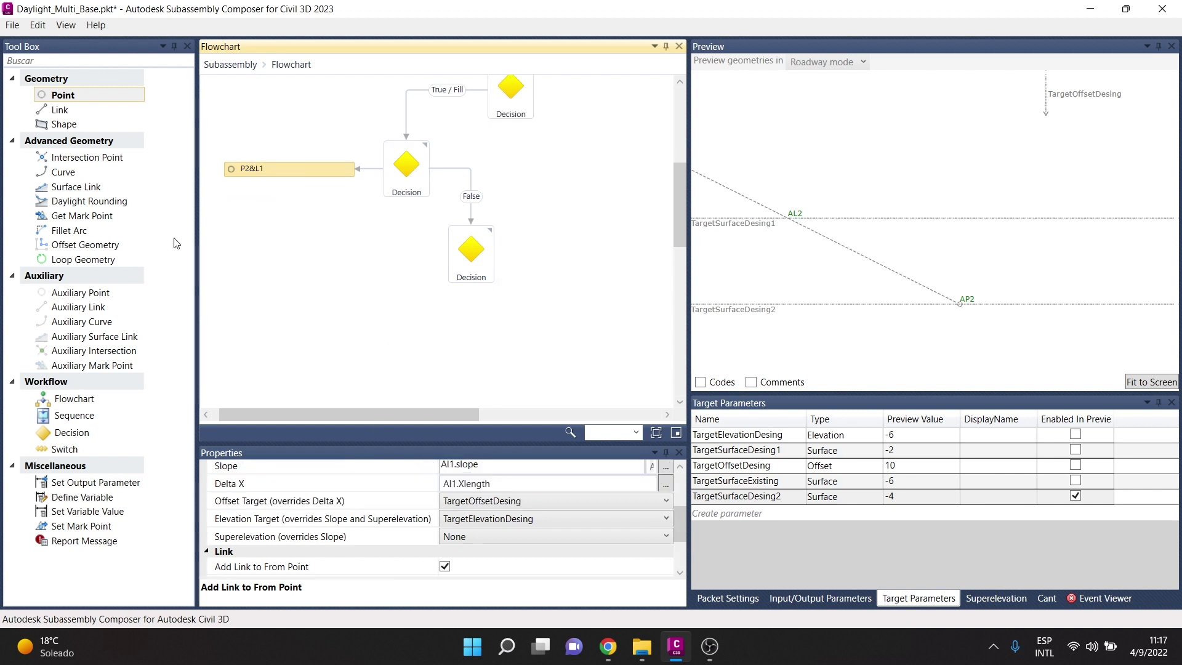
drag(63, 96, 371, 271)
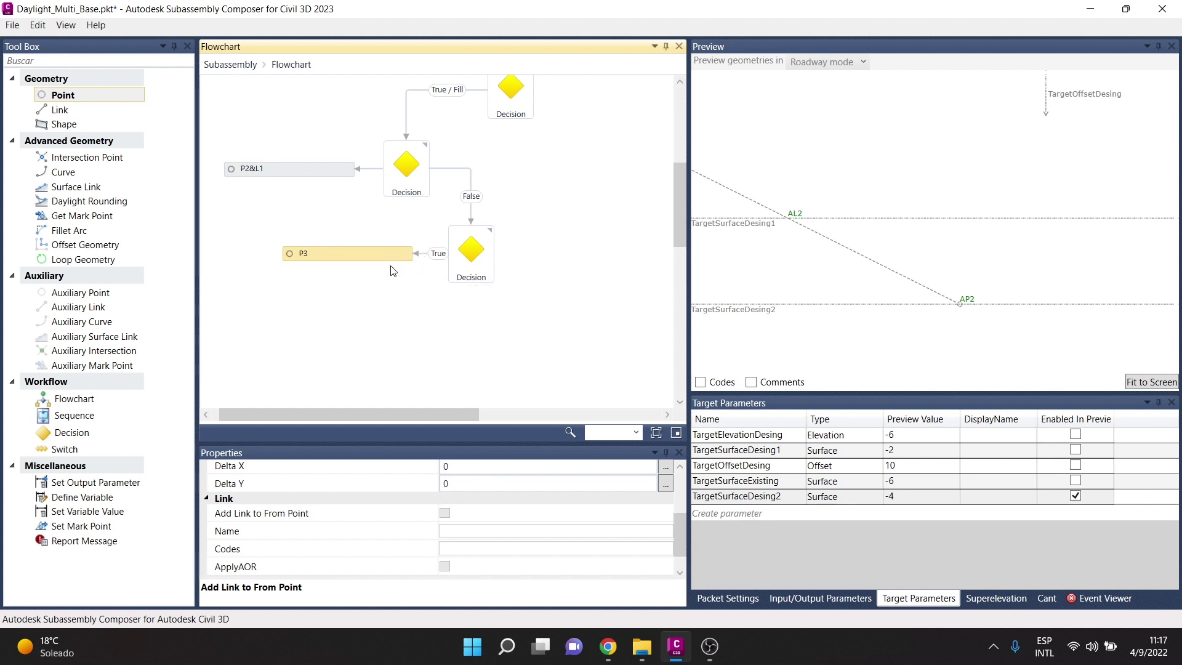
Rename the new point to P2 and define it by Slope and Delta X from P1.
scroll(462, 520, up, 3)
click(458, 481)
key(BackSpace)
text(2)
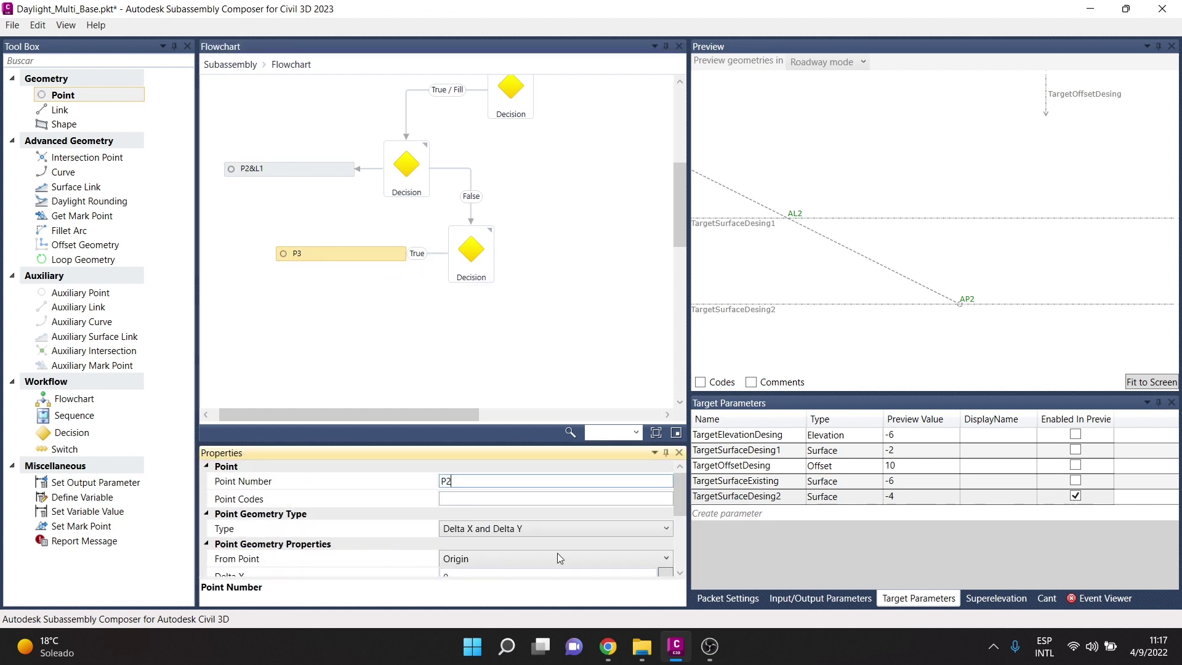
key(Tab)
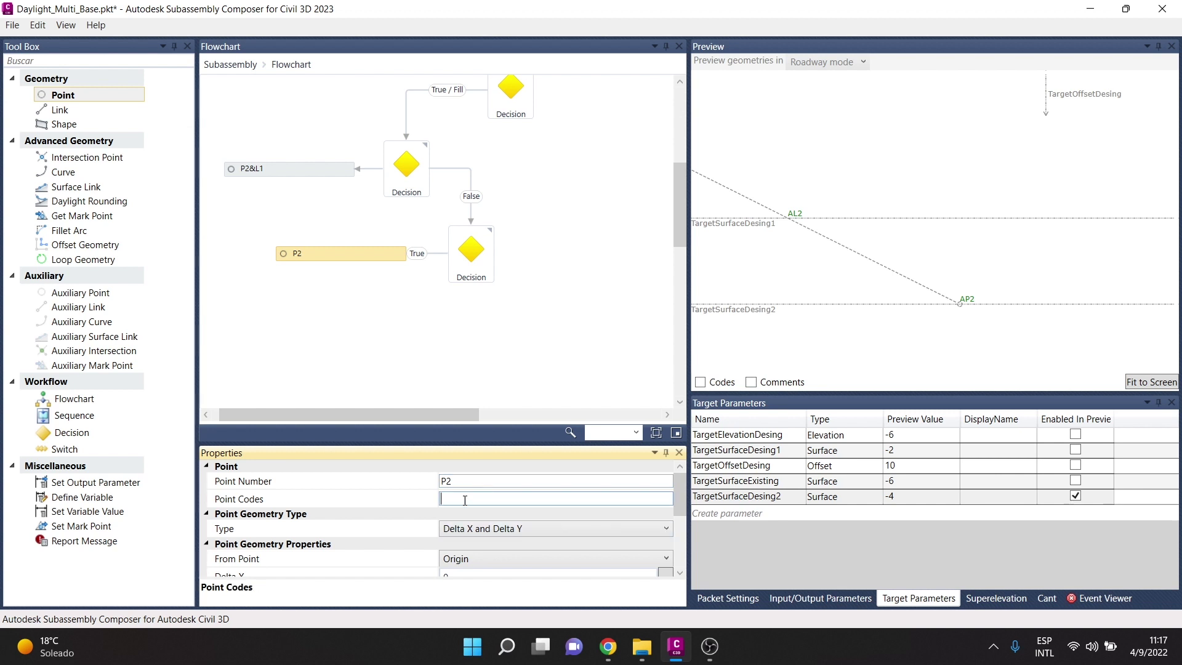
click(476, 528)
click(496, 528)
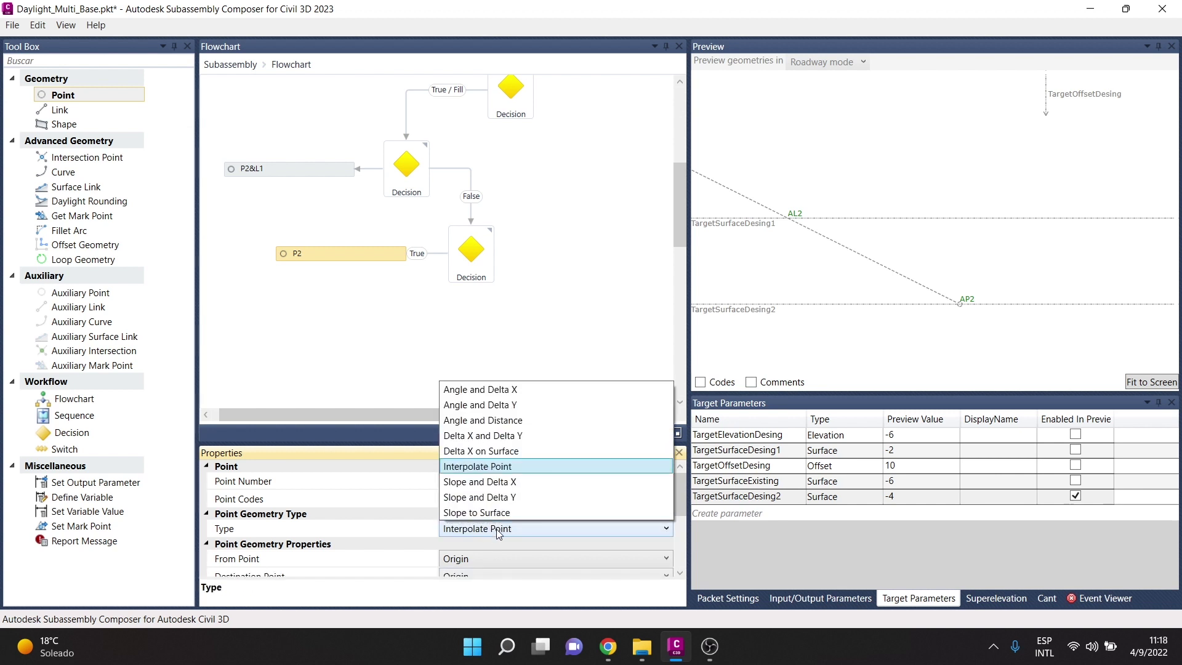
click(480, 523)
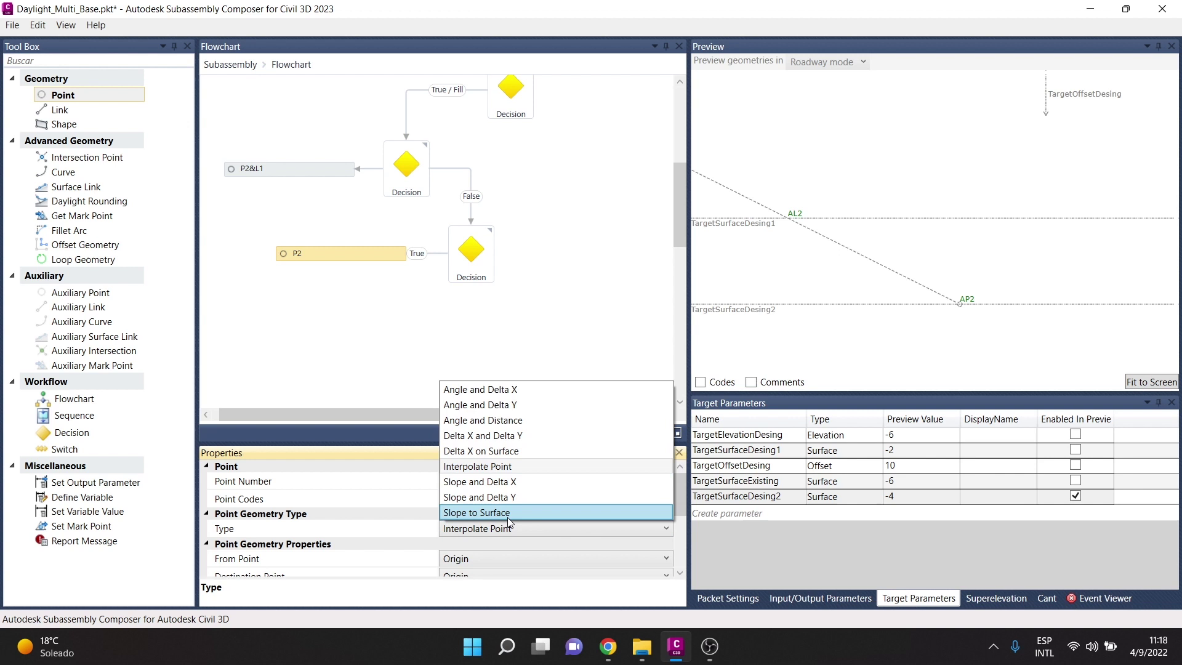
click(498, 482)
click(493, 522)
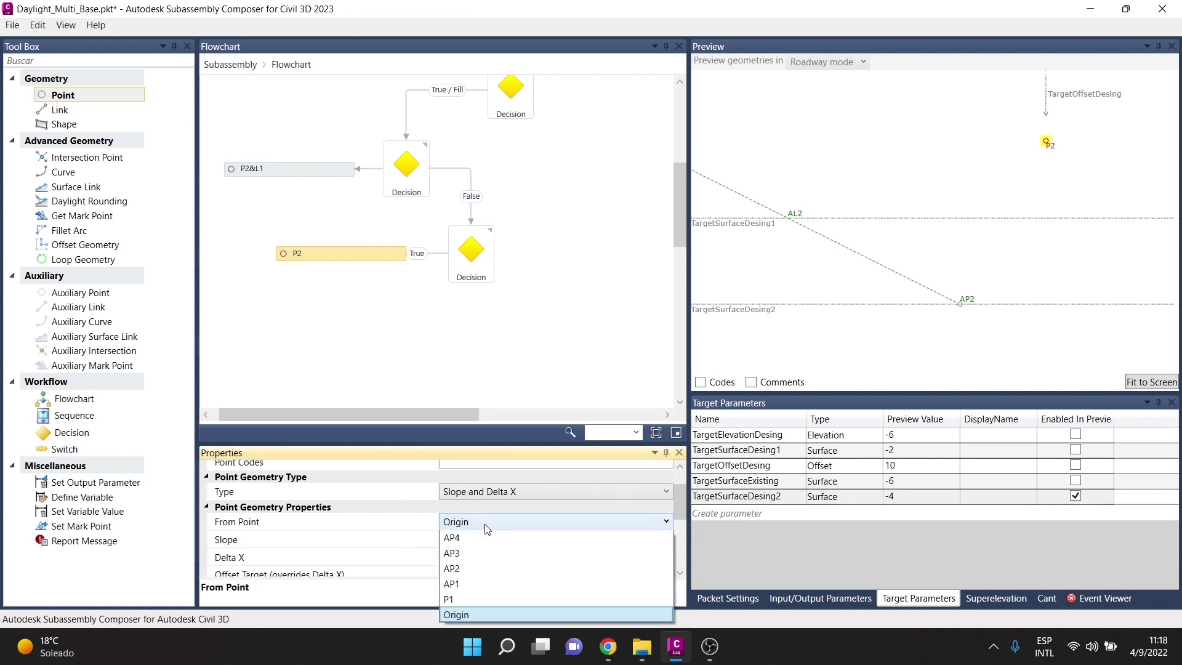
click(493, 583)
Set the point's slope to -Al2.slope and delta X to Al2.xlength.
click(493, 537)
drag(492, 537, 446, 541)
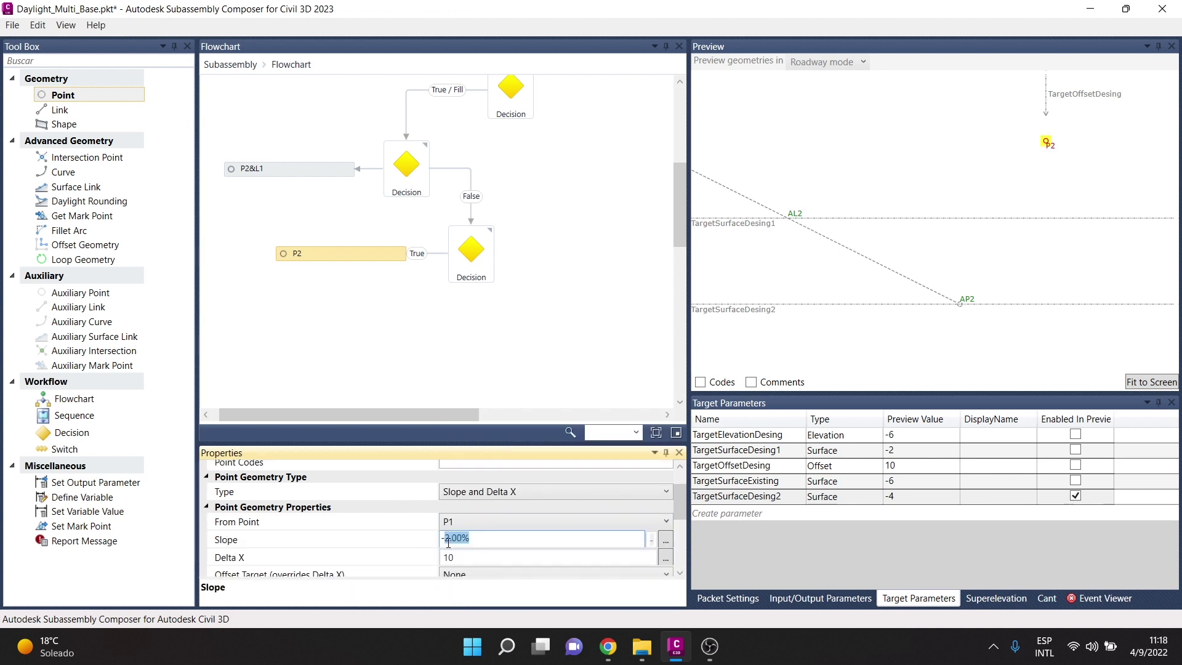
text(-Al2.slope)
click(479, 561)
key(BackSpace)
key(BackSpace)
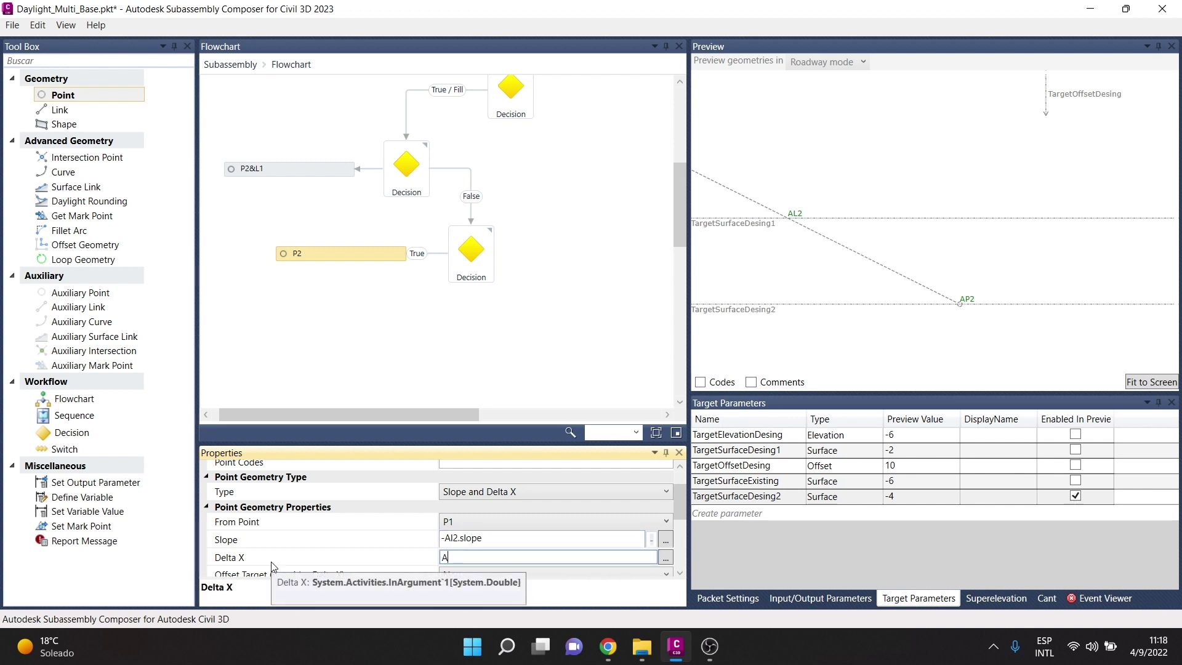
text(I2.x)
text(length)
scroll(346, 553, down, 1)
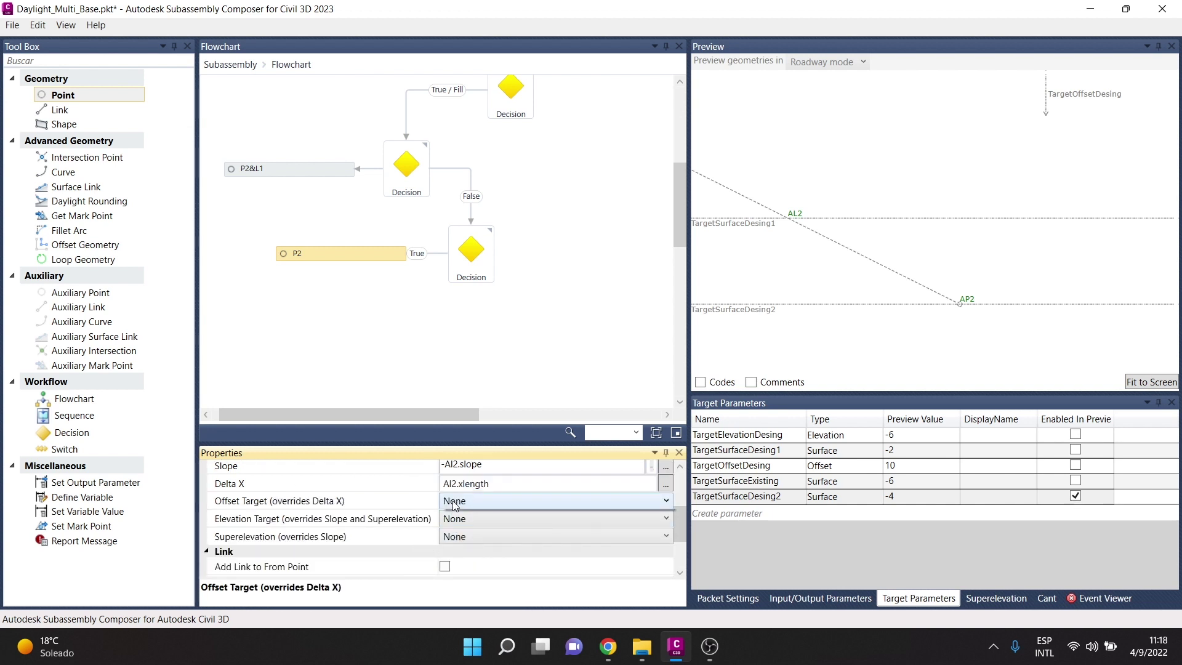
click(475, 483)
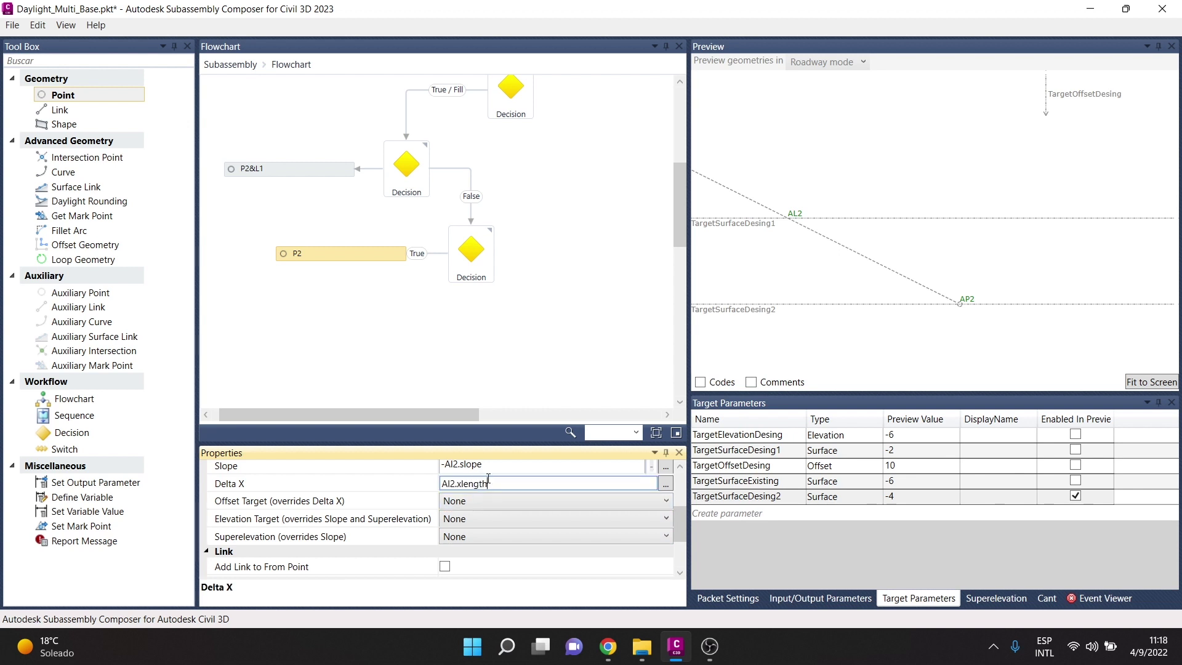
click(501, 466)
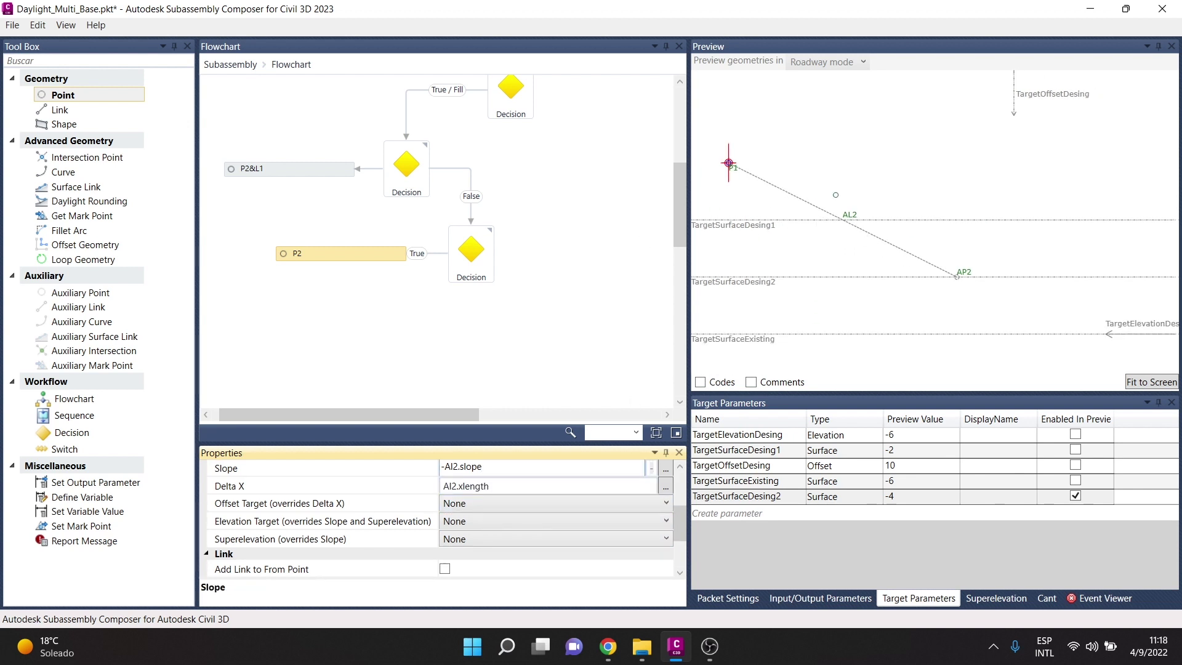
Remove the minus sign so P2's slope reads Al2.slope.
click(352, 257)
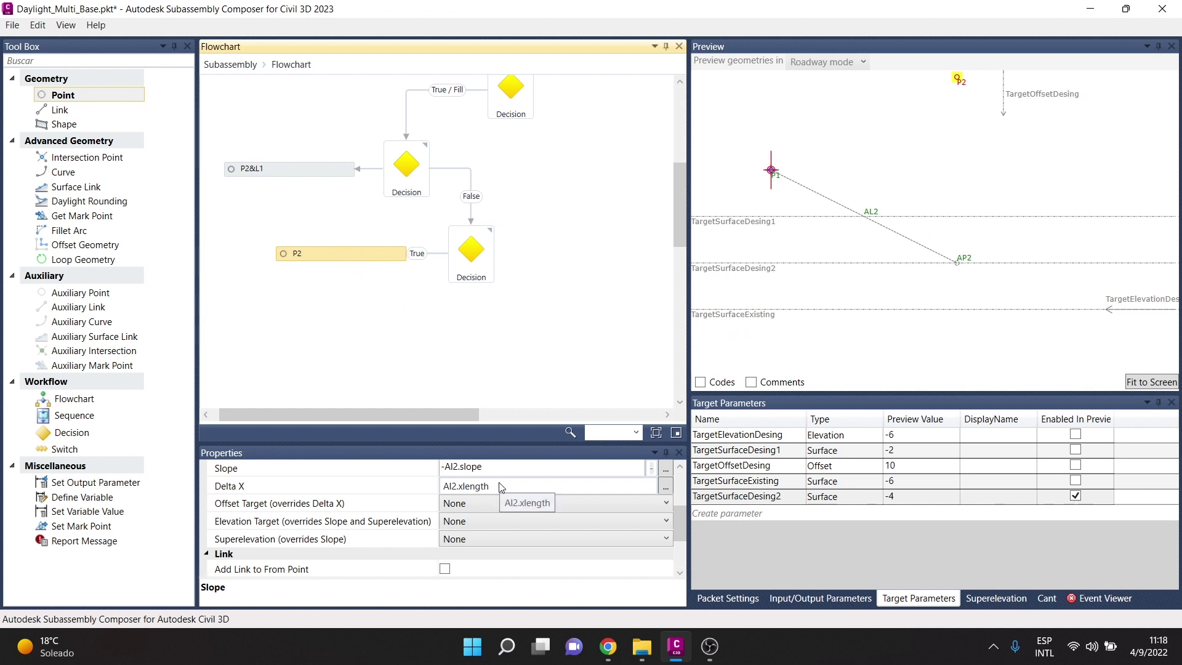
click(447, 468)
key(BackSpace)
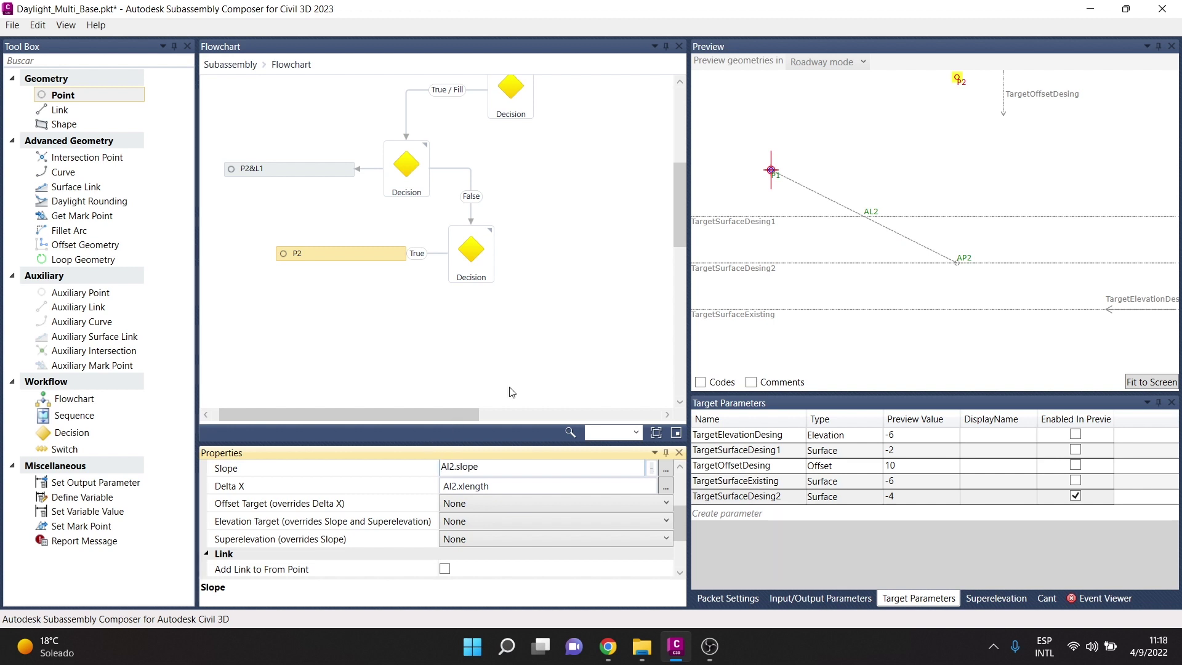
click(547, 341)
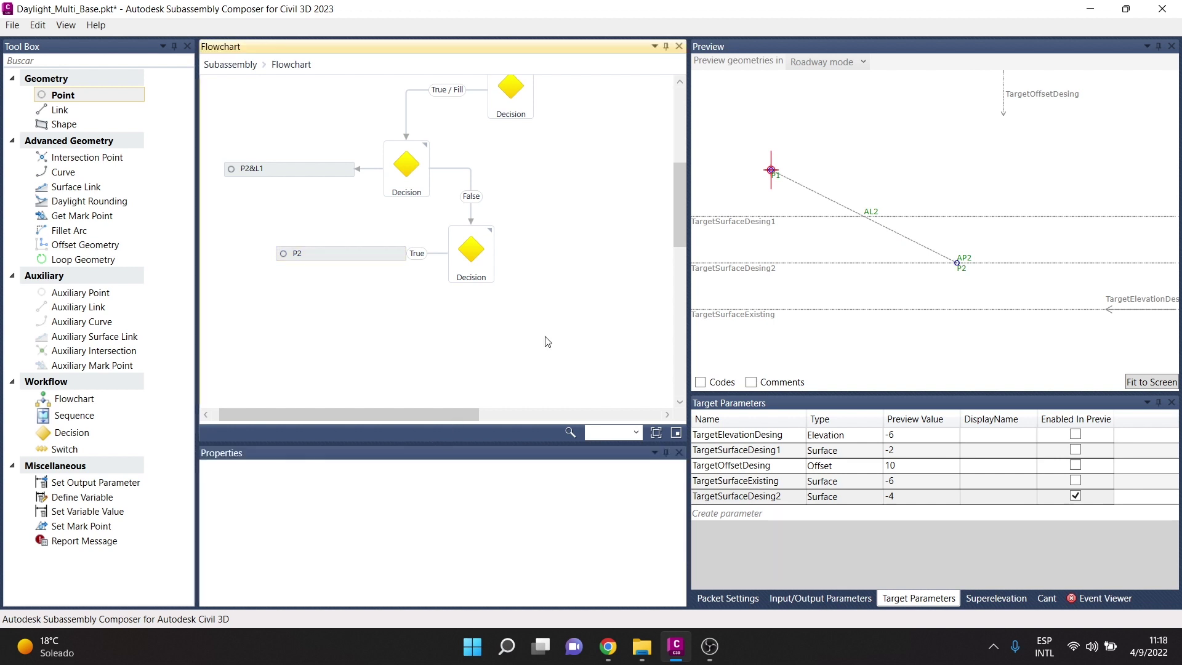
Target P2 to TargetOffsetDesing and TargetElevationDesing and add link L2 back to P1.
click(346, 257)
click(470, 505)
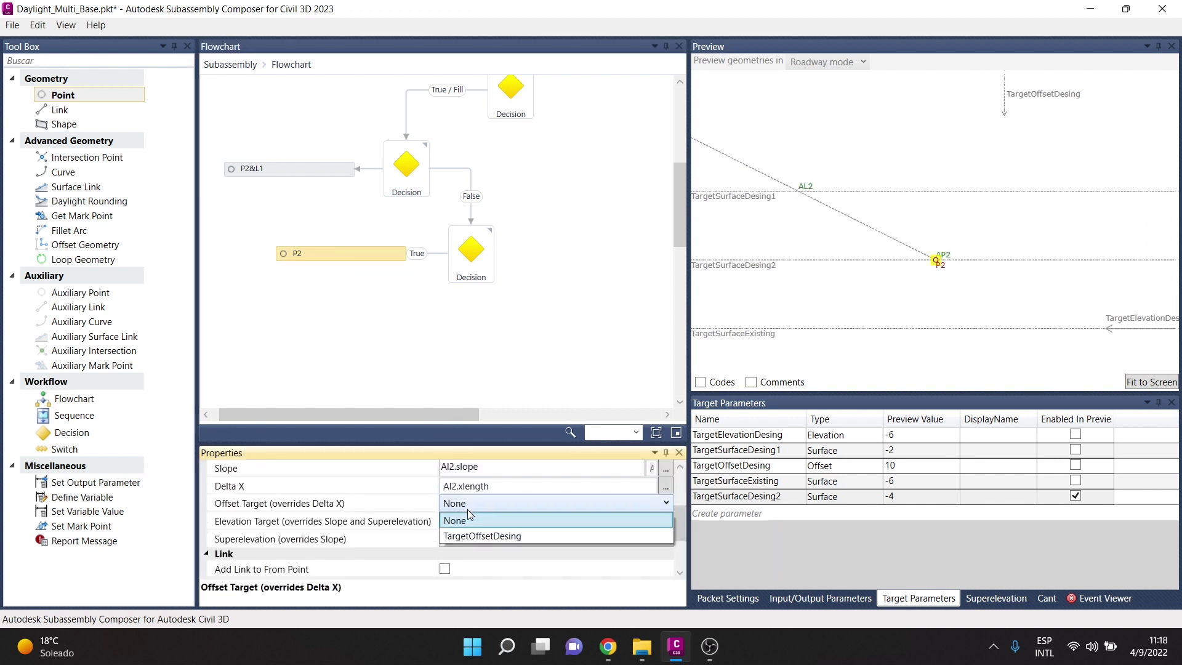
click(465, 534)
click(468, 521)
click(474, 555)
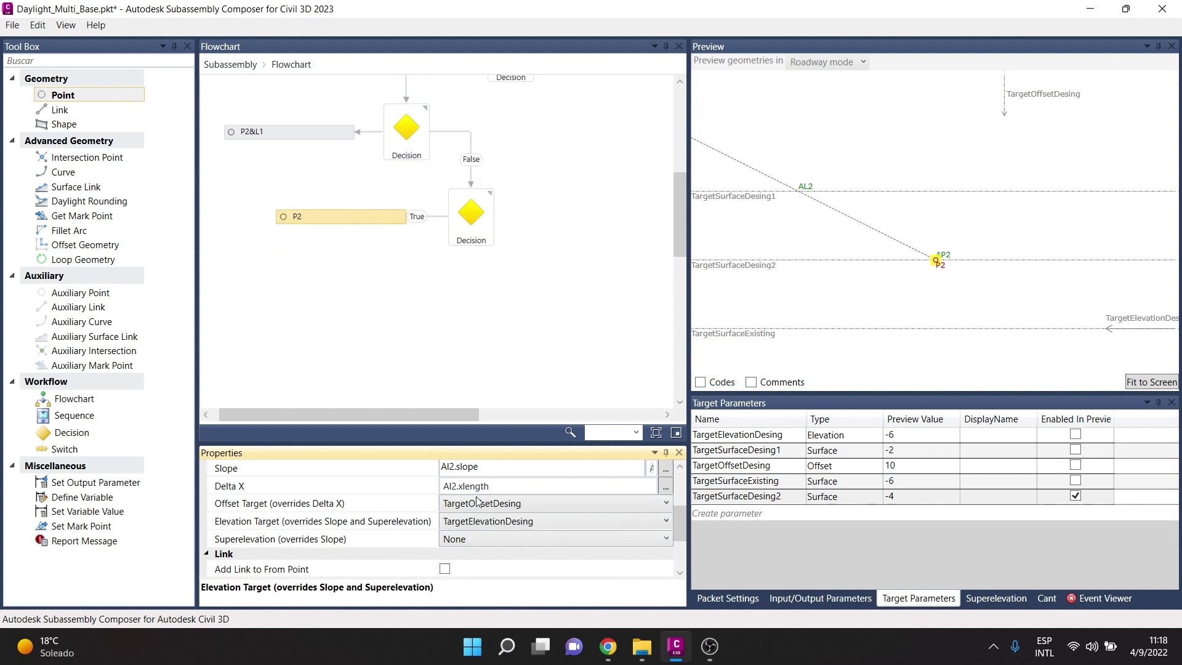
scroll(486, 492, down, 1)
click(445, 532)
click(565, 302)
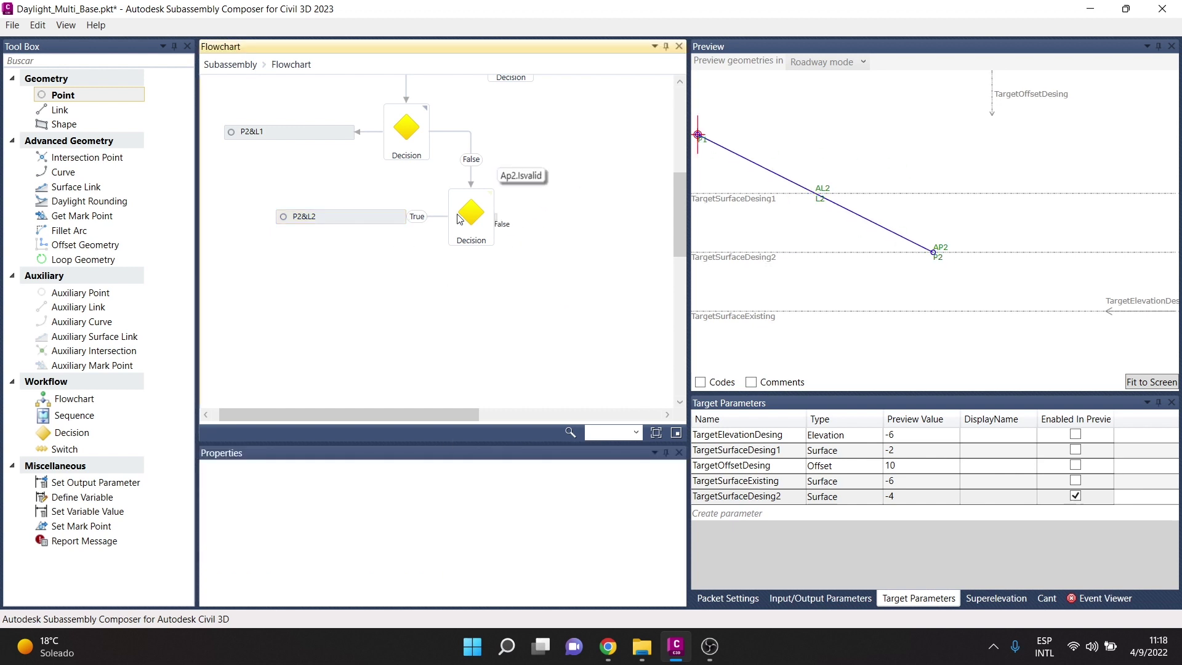
Move the preview offset target to 10.502 and elevation target to -3.072.
click(359, 224)
scroll(490, 489, up, 1)
scroll(490, 490, up, 1)
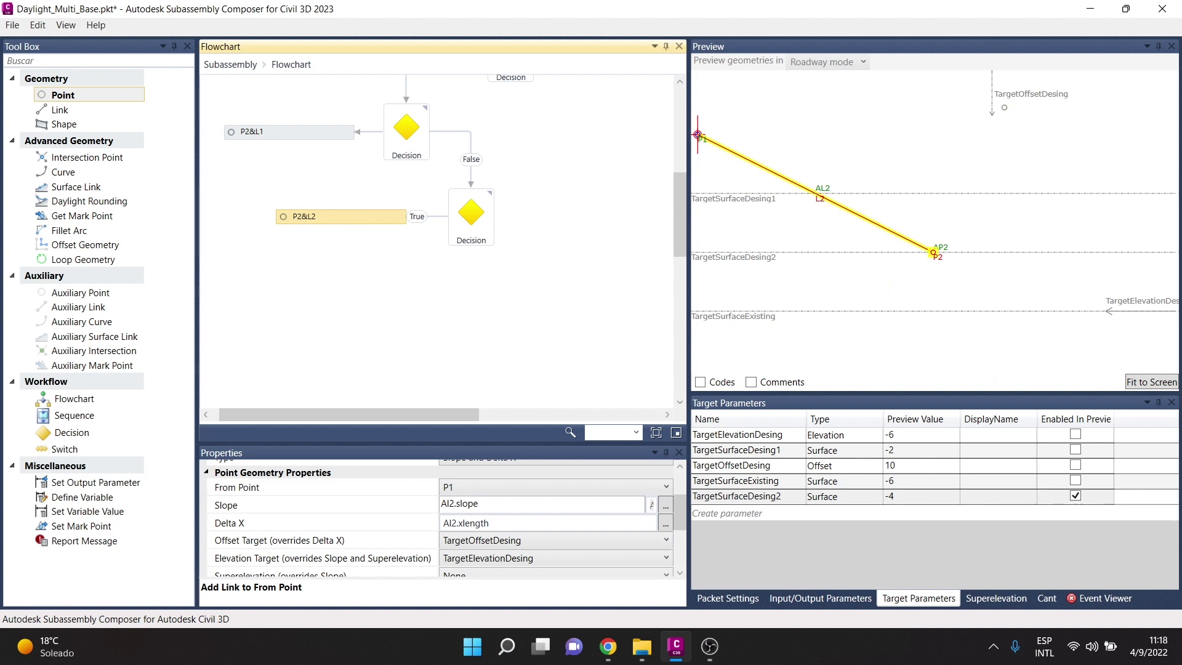
drag(992, 113, 1046, 115)
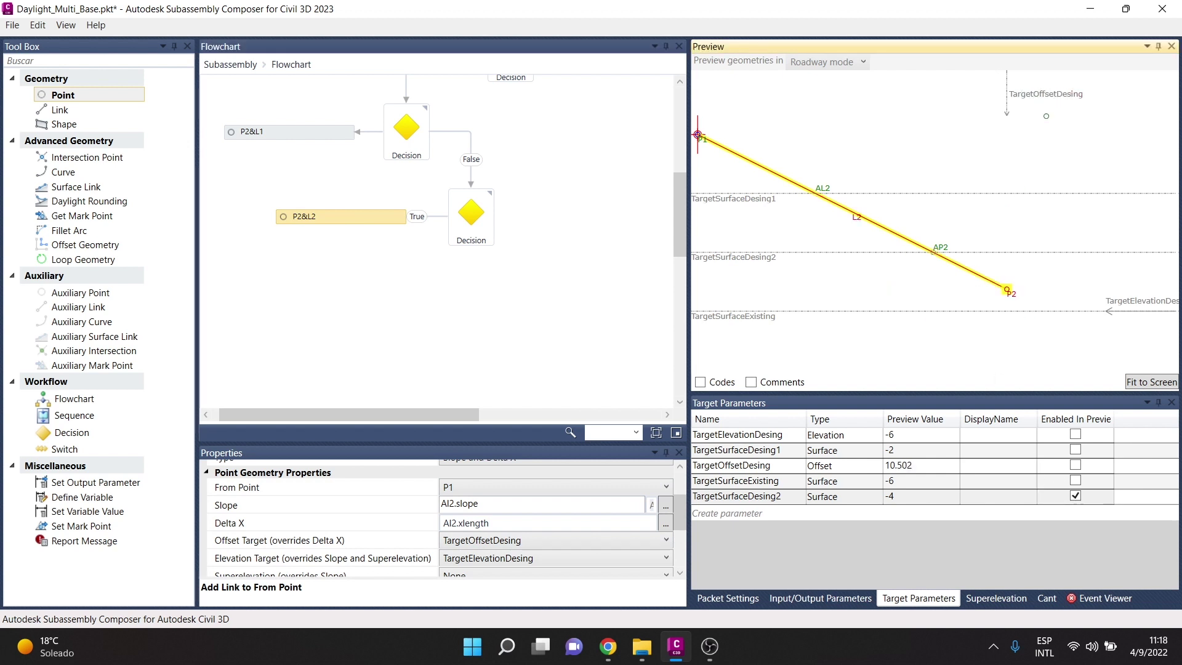
drag(1119, 301, 1120, 215)
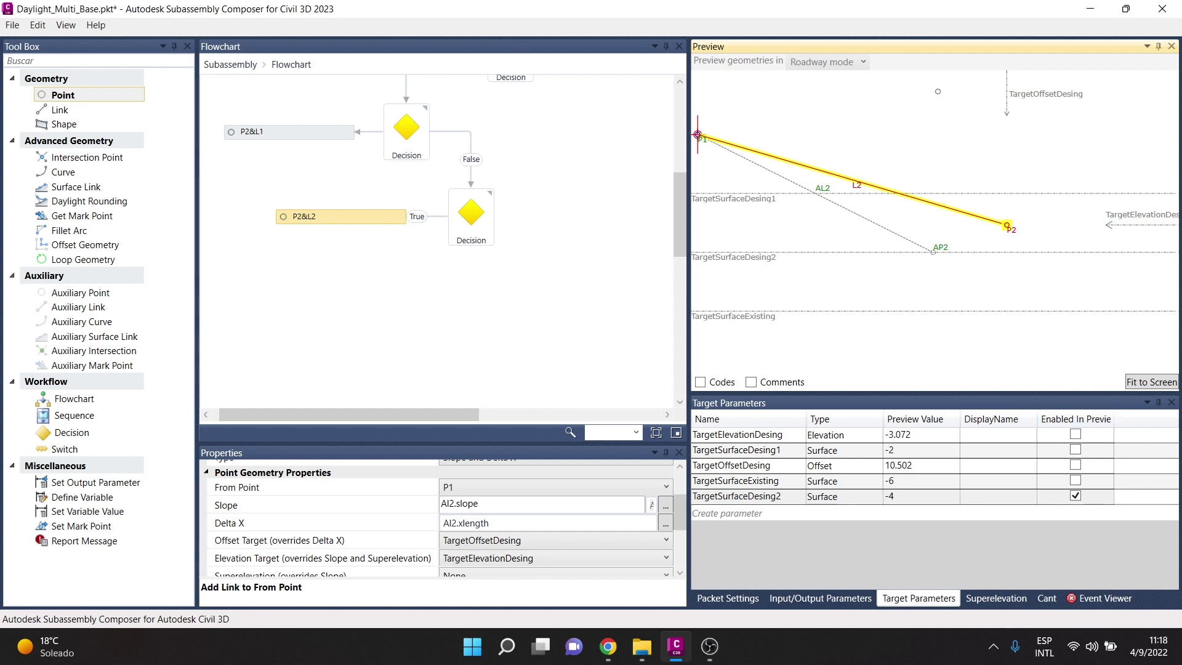
click(840, 64)
Return the preview to Roadway mode and exclude TargetOffsetDesing from the preview.
click(830, 64)
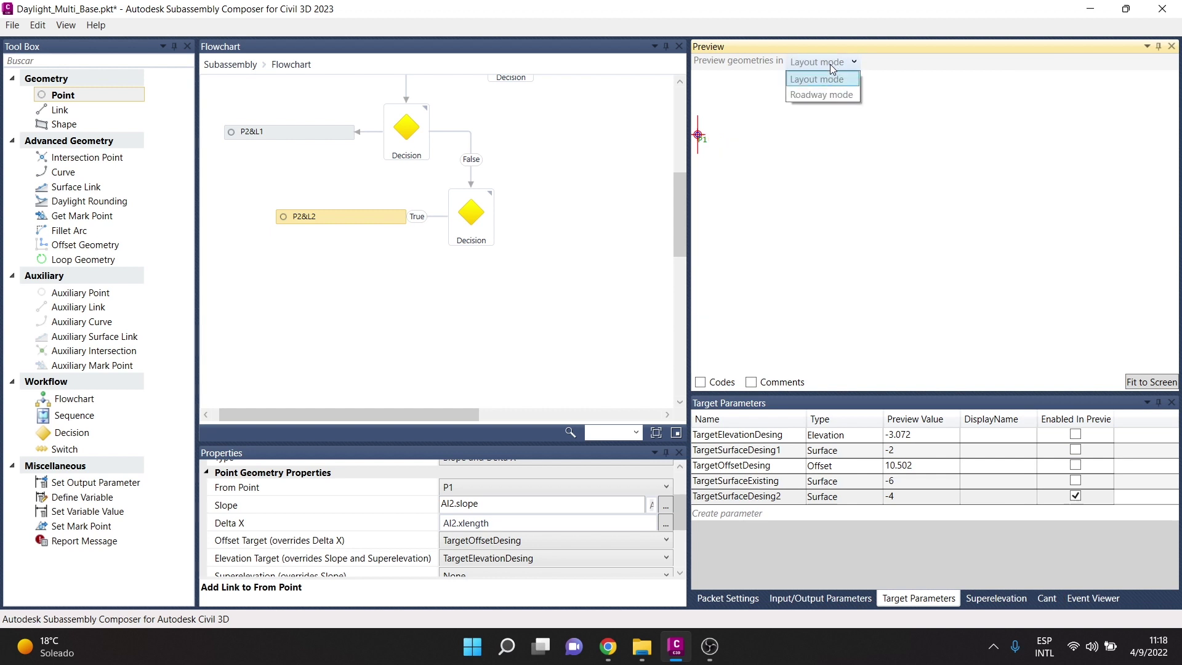
click(825, 95)
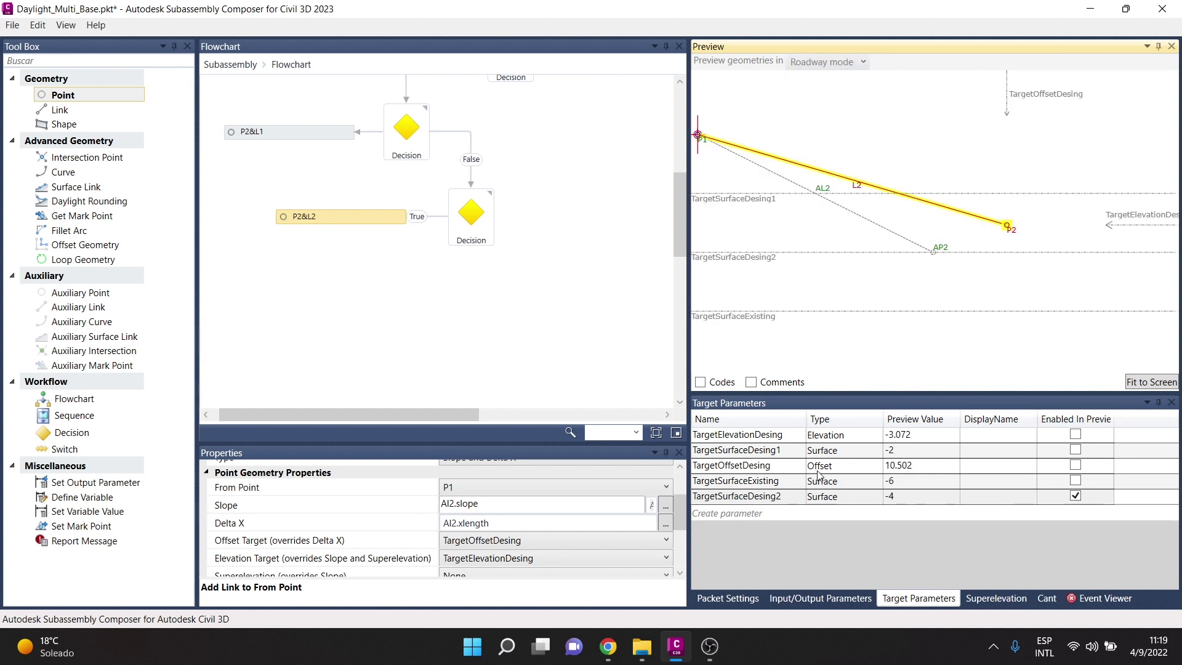
click(1077, 471)
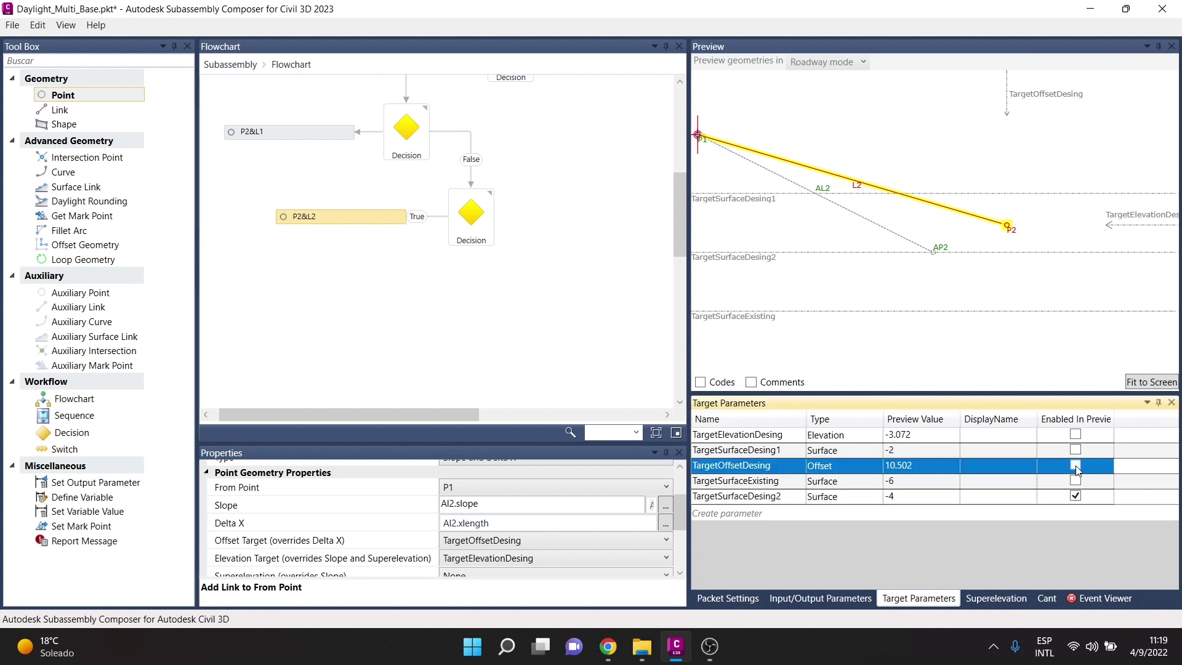
click(1075, 466)
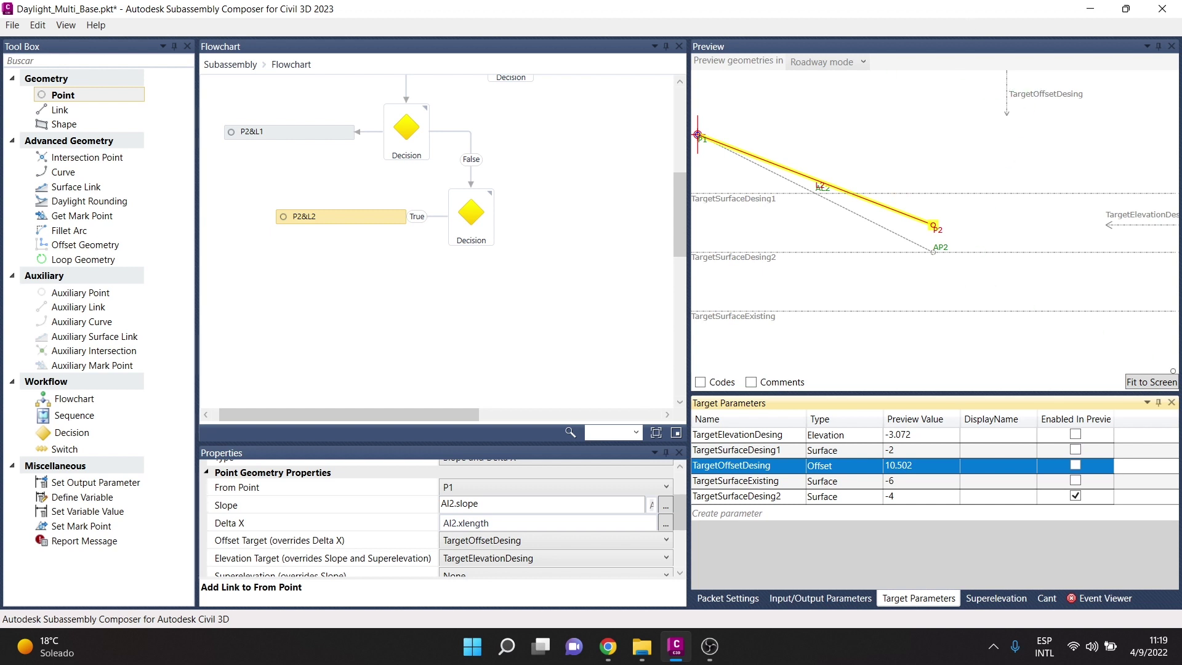
Exclude TargetElevationDesing so L2 ends at P2 on the TargetSurfaceDesing2 line.
click(1078, 437)
click(1075, 435)
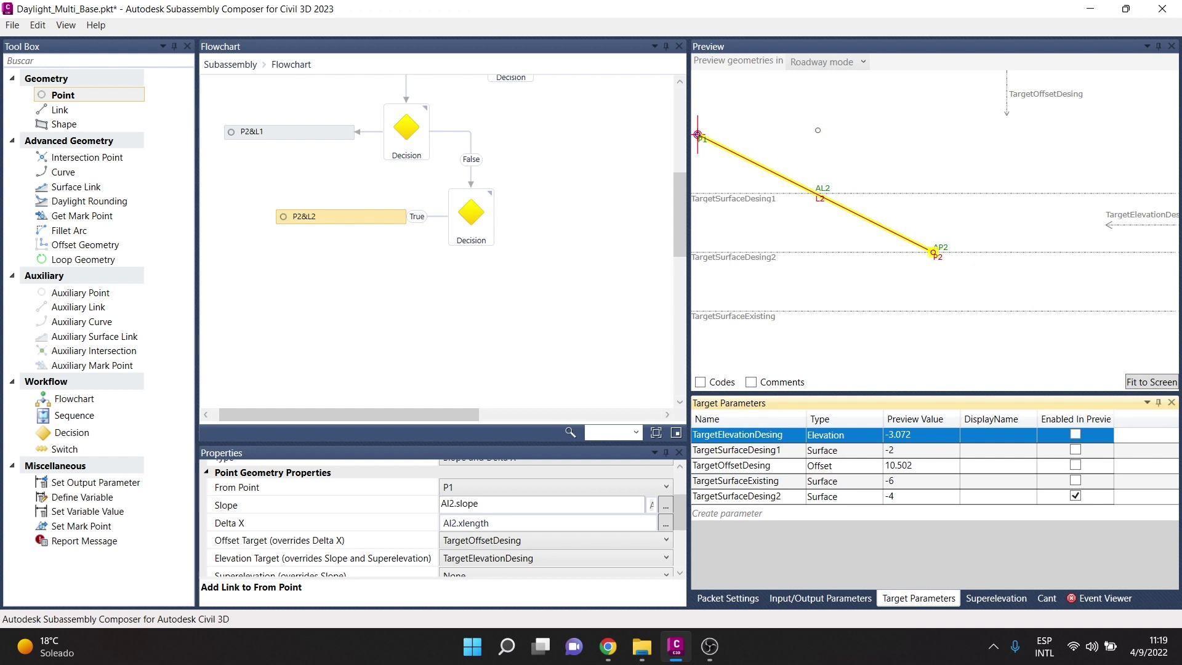
scroll(456, 420, down, 1)
drag(442, 420, 474, 422)
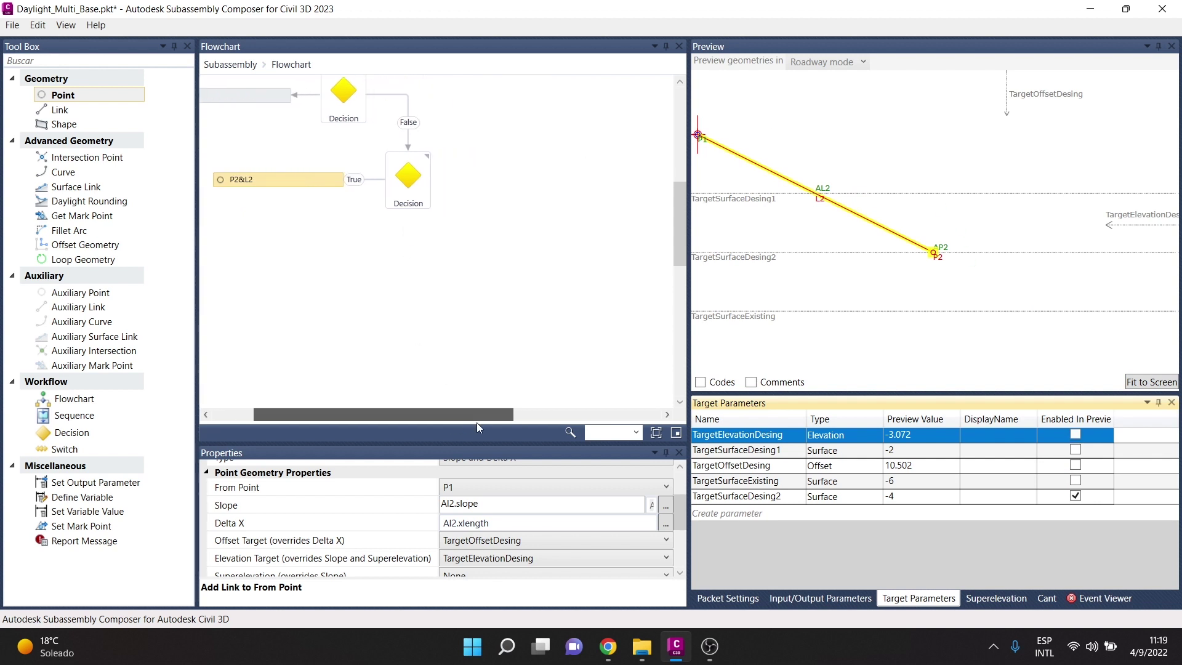
scroll(404, 175, up, 1)
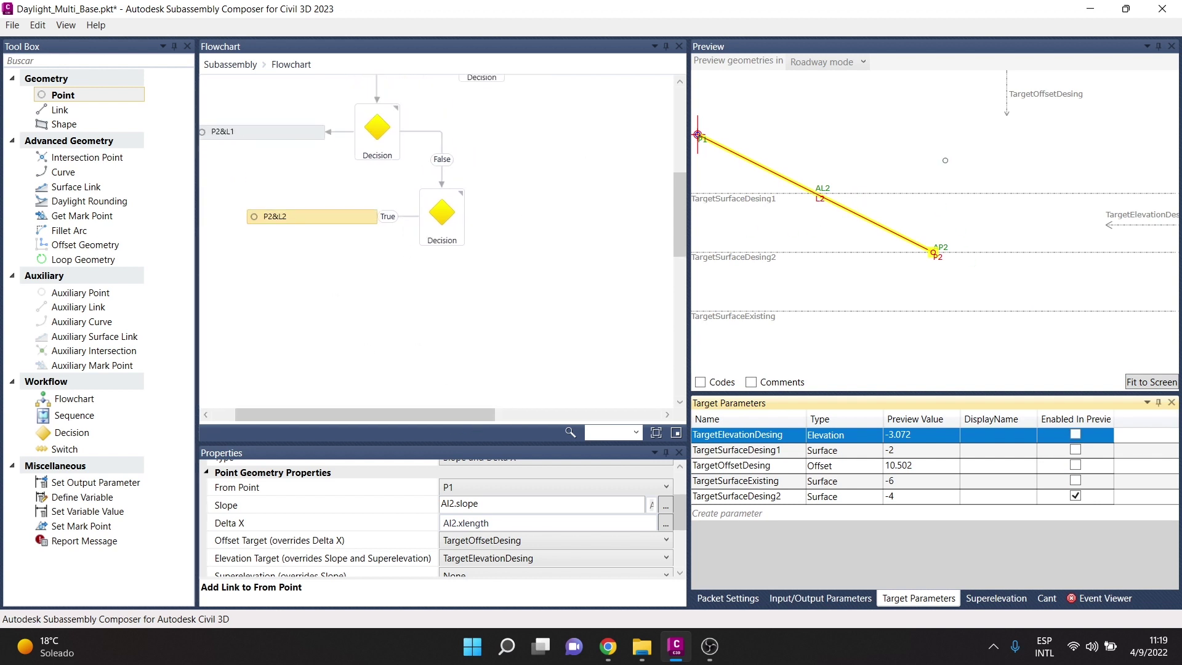
scroll(933, 188, down, 2)
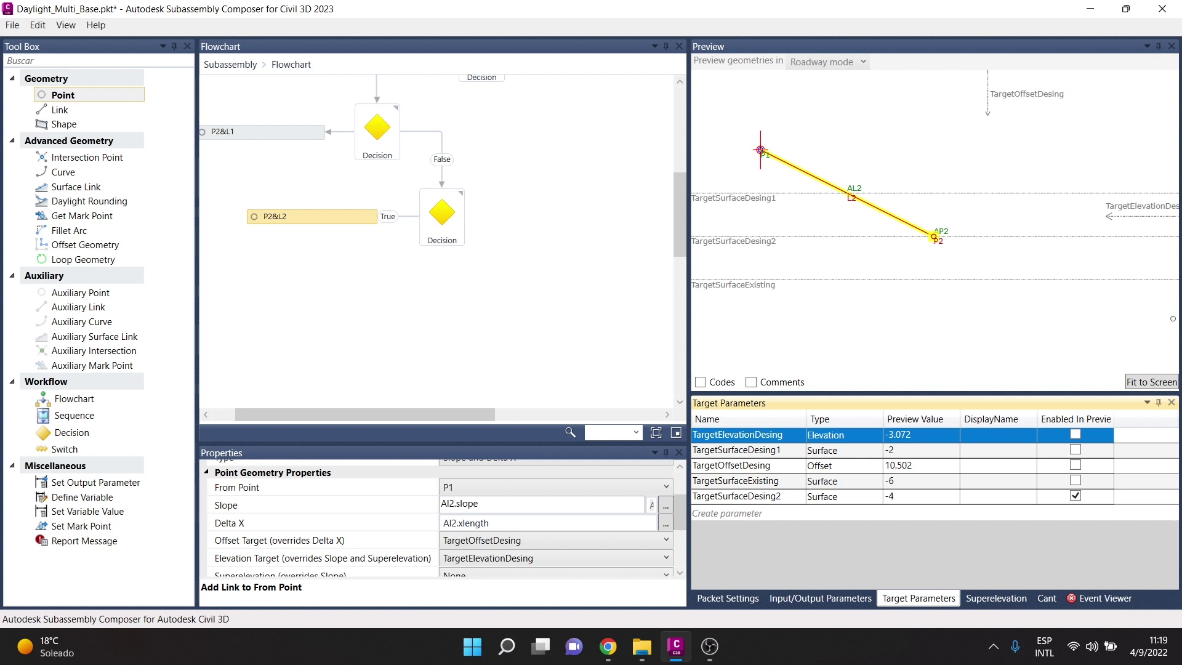
scroll(573, 252, up, 2)
Append 'And Ap3.Isvalid' to the fill/cut condition P1.Distancetosurface(TargetSurfaceExisting)>0.
scroll(573, 252, up, 5)
scroll(559, 249, down, 4)
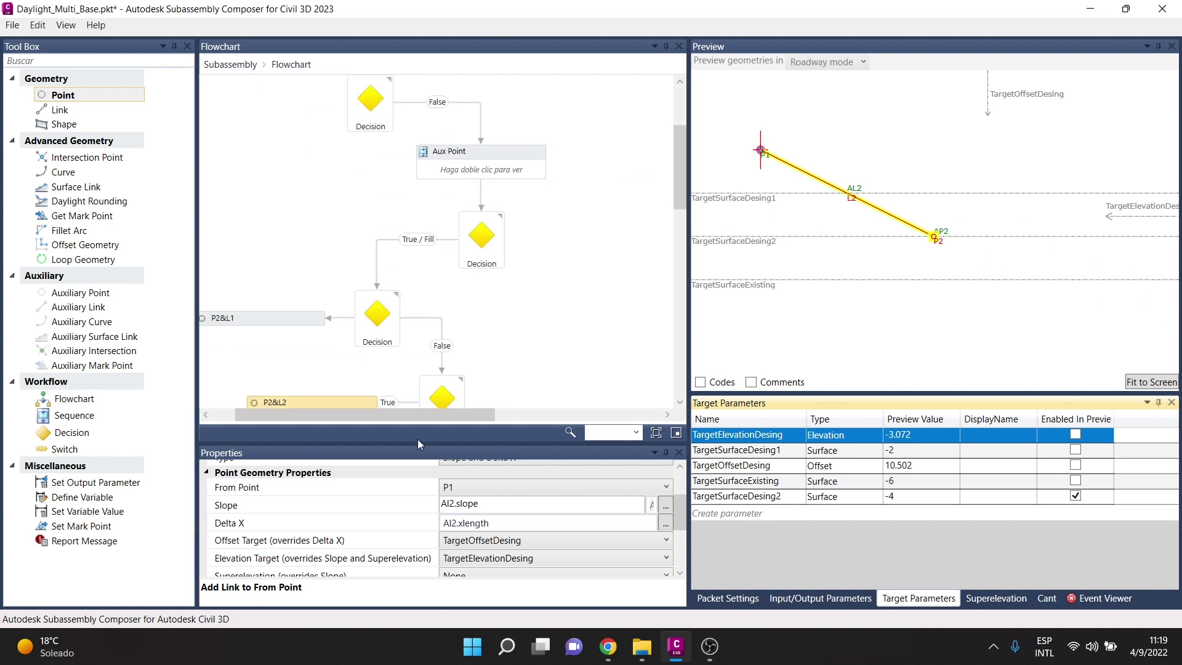
drag(367, 415, 437, 416)
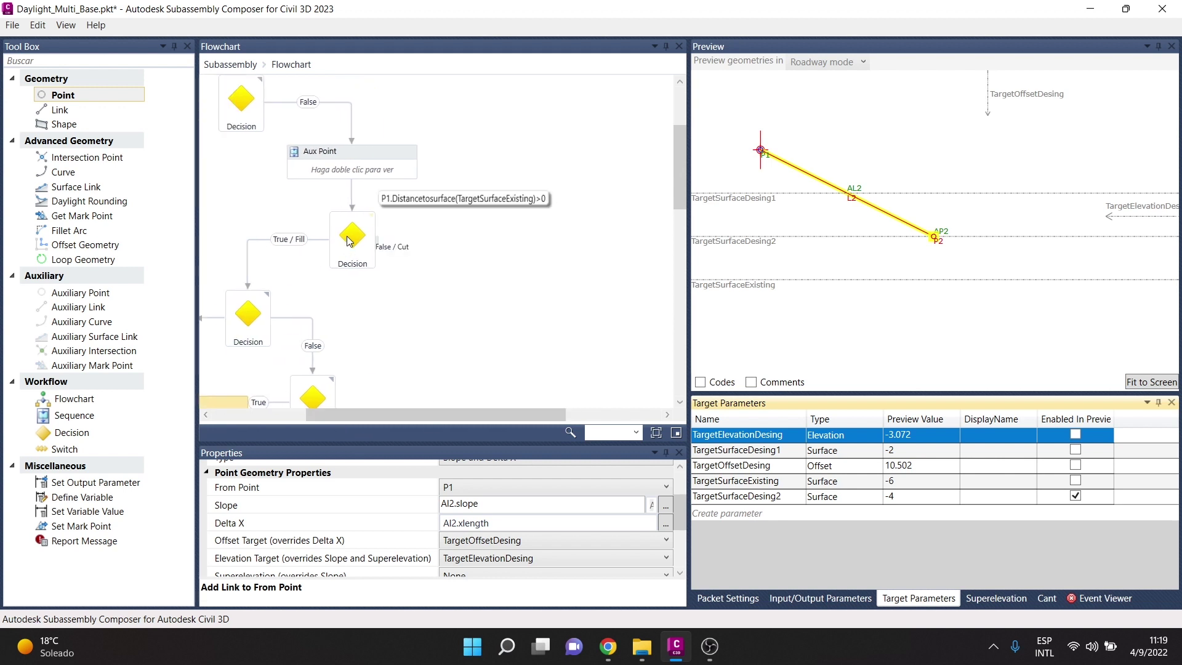
click(349, 241)
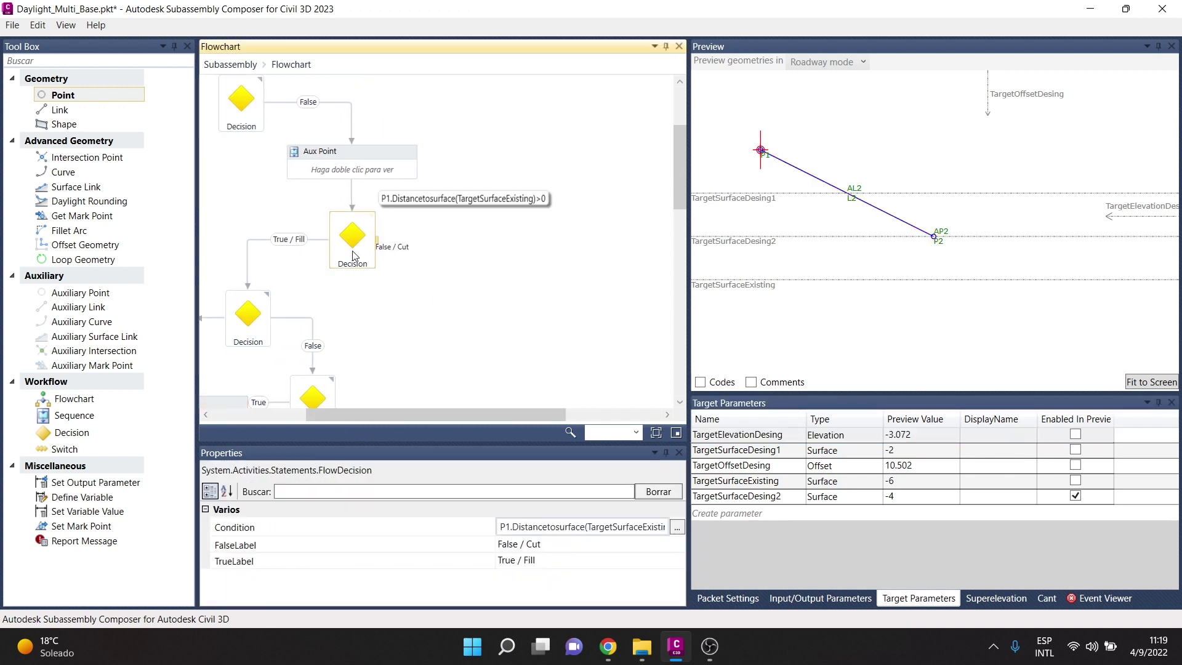
scroll(356, 256, down, 1)
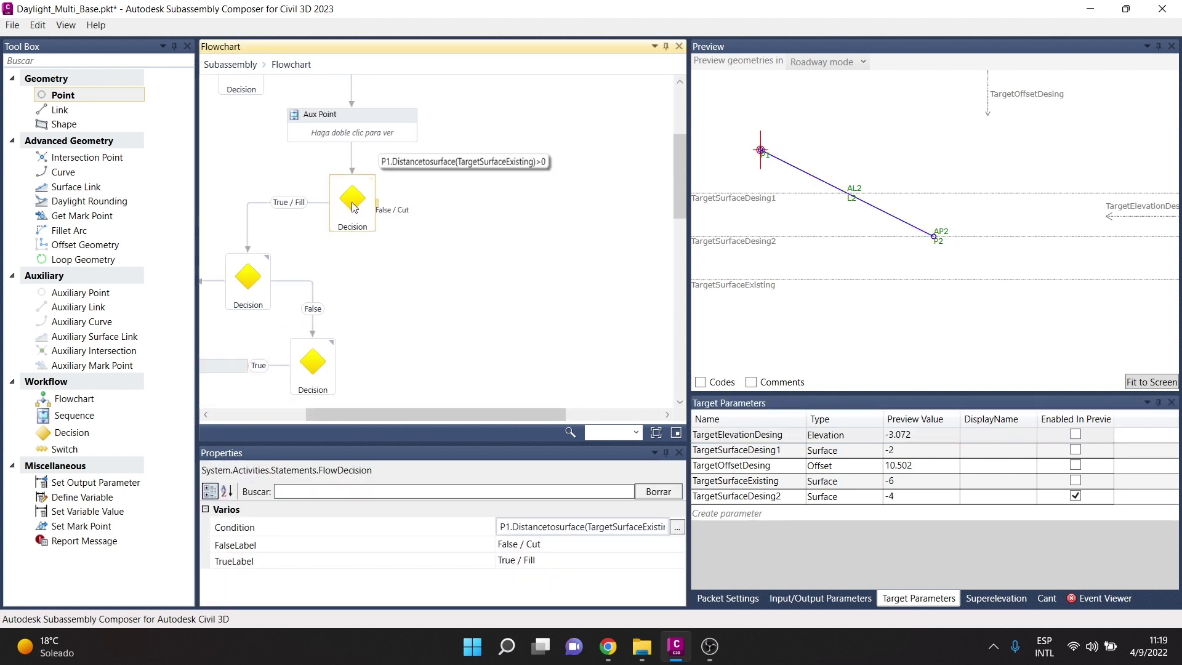
click(677, 527)
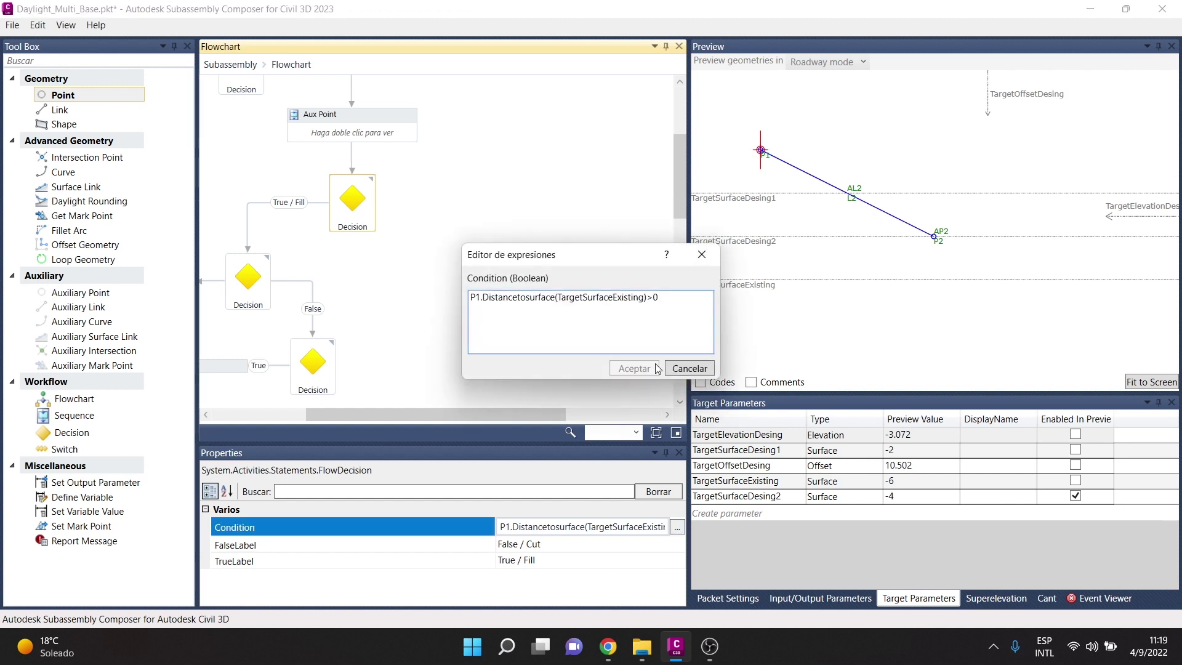
text(adn)
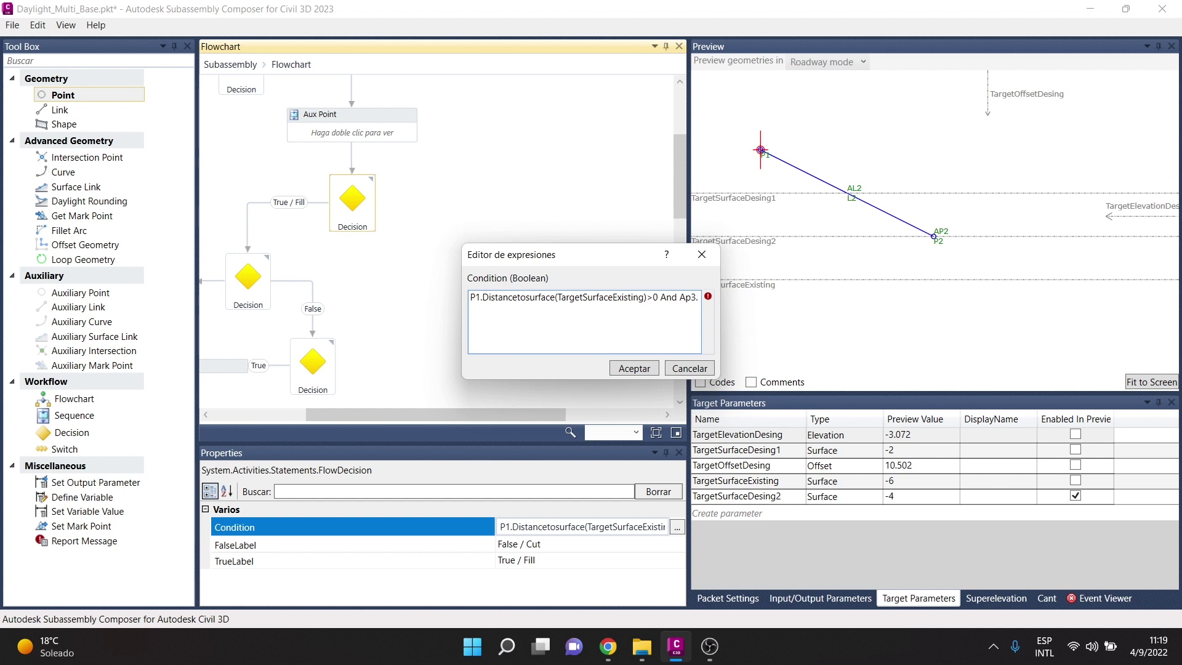
text(Isvalid)
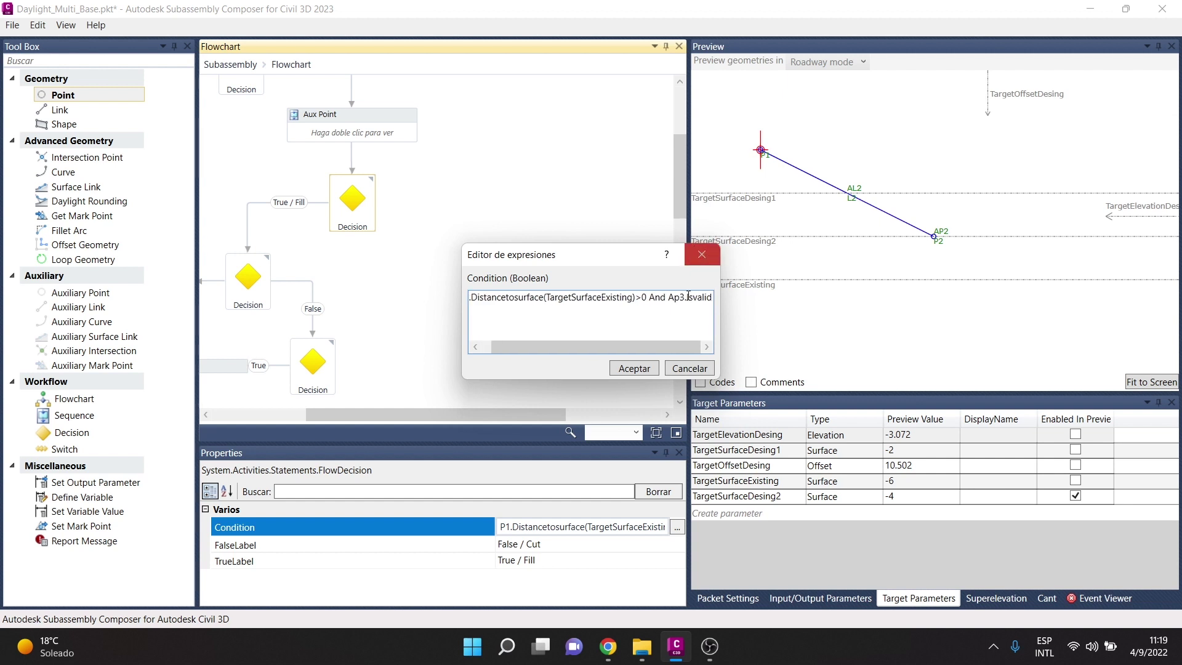
click(640, 368)
mouse_move(353, 202)
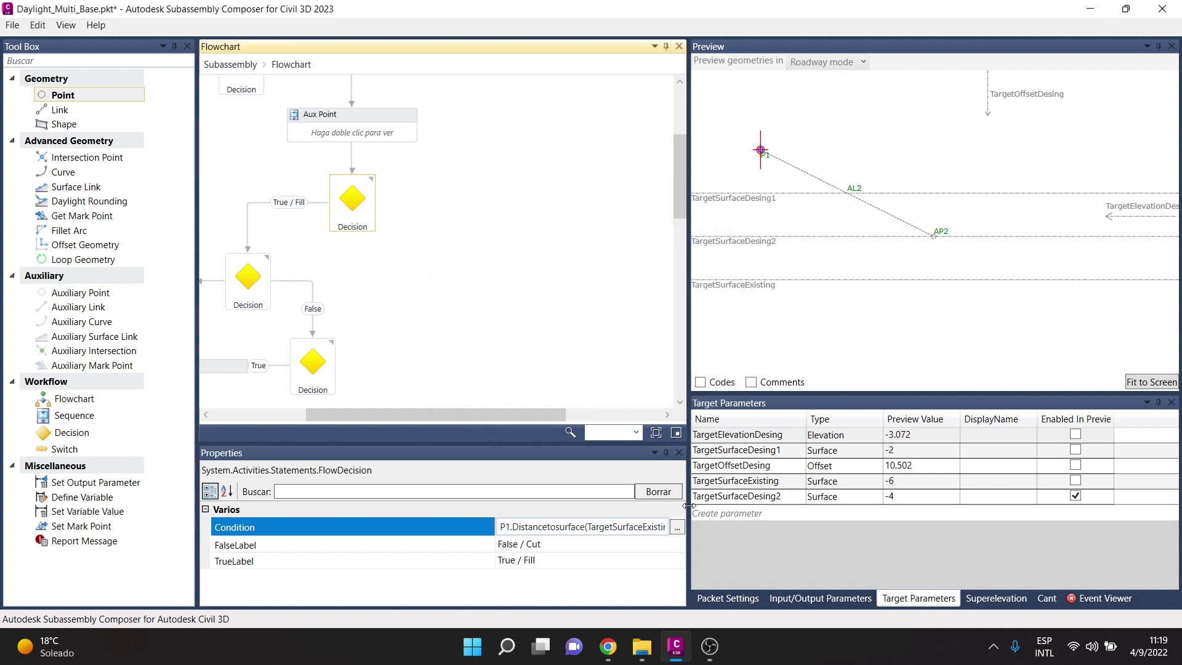
Enable TargetSurfaceExisting in preview and cut ' And Ap3.Isvalid' from the fill/cut condition.
click(1076, 481)
scroll(1045, 288, up, 1)
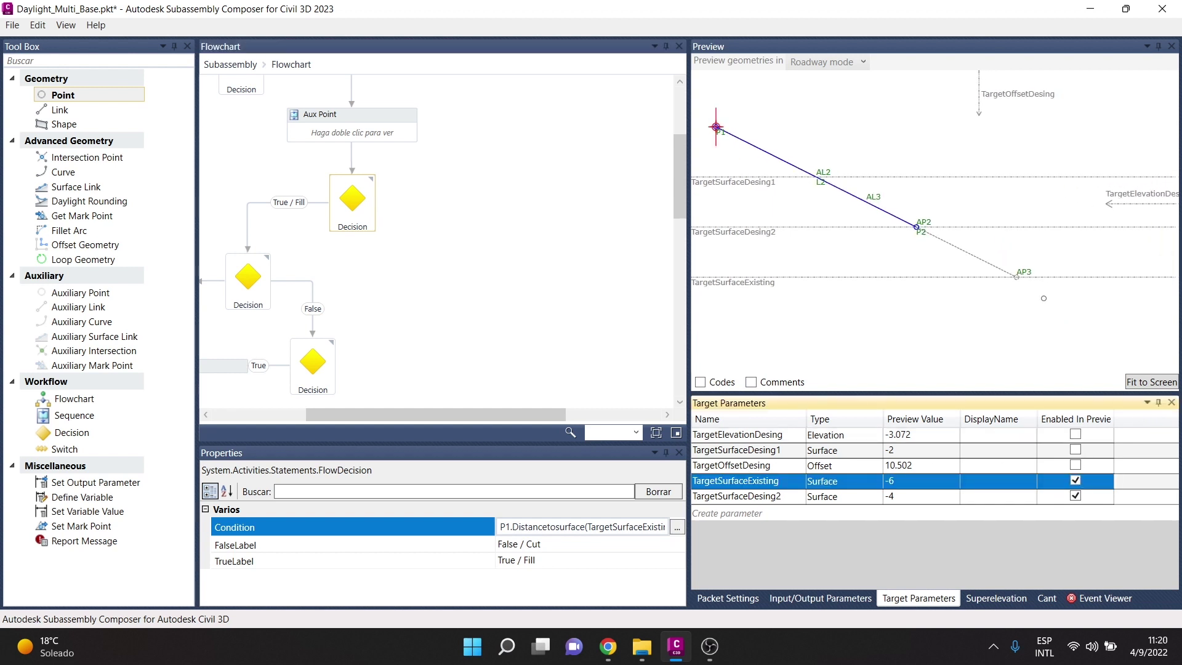
scroll(1046, 288, up, 1)
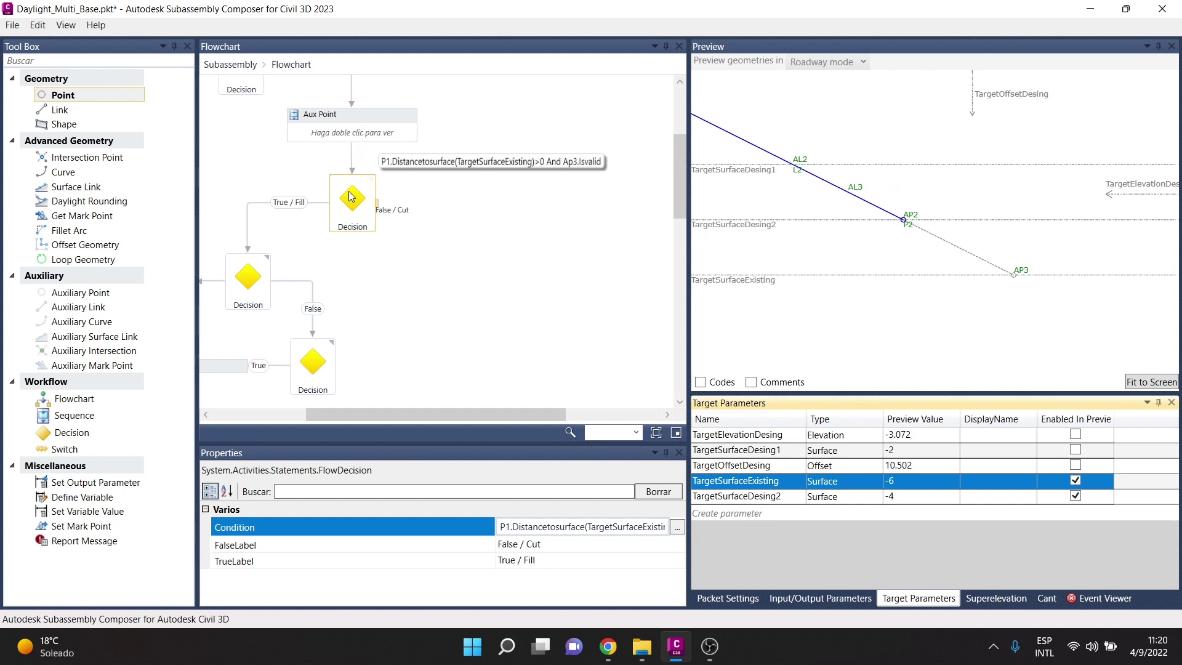
click(360, 205)
click(678, 528)
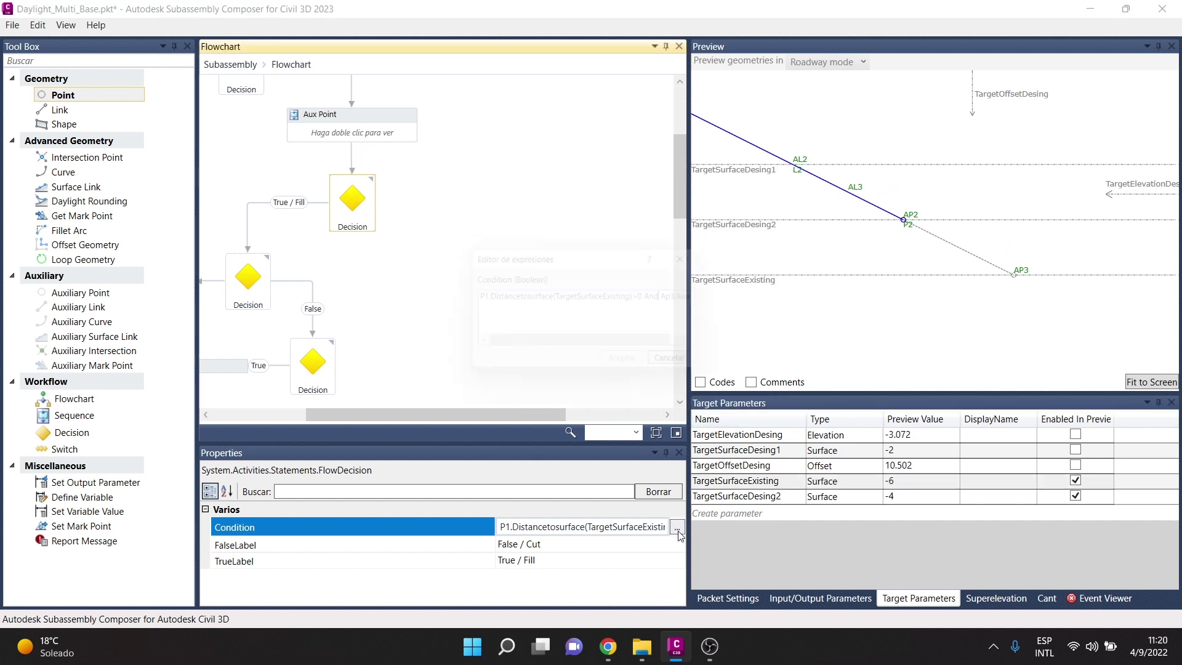
drag(607, 347, 619, 346)
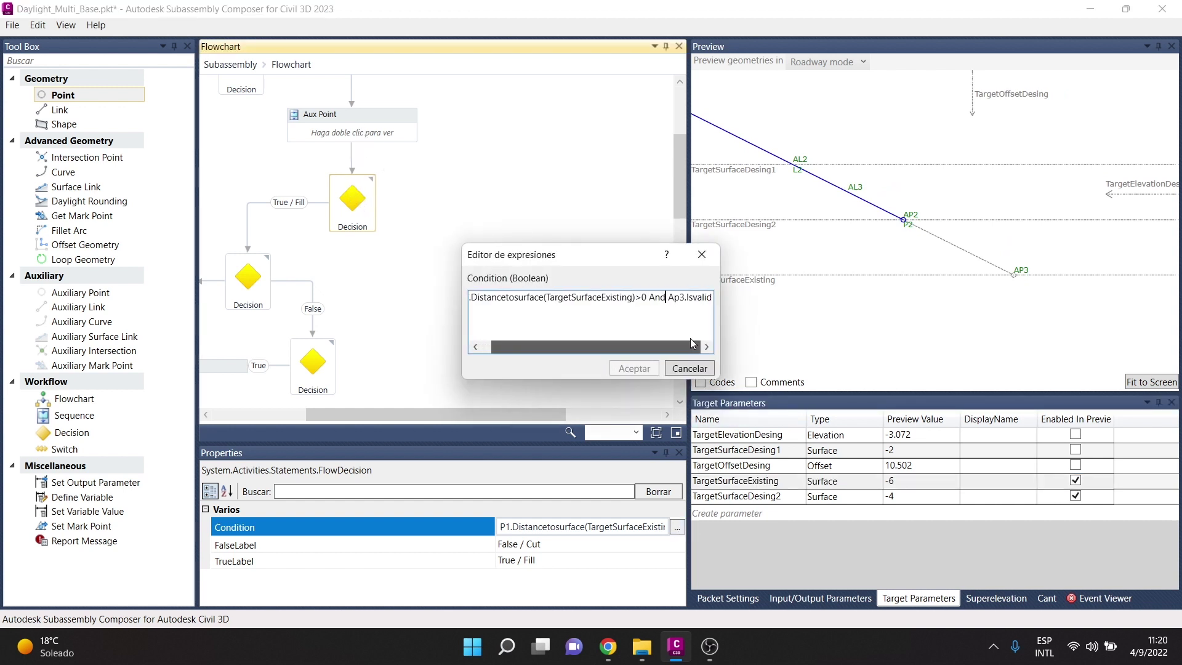
click(545, 169)
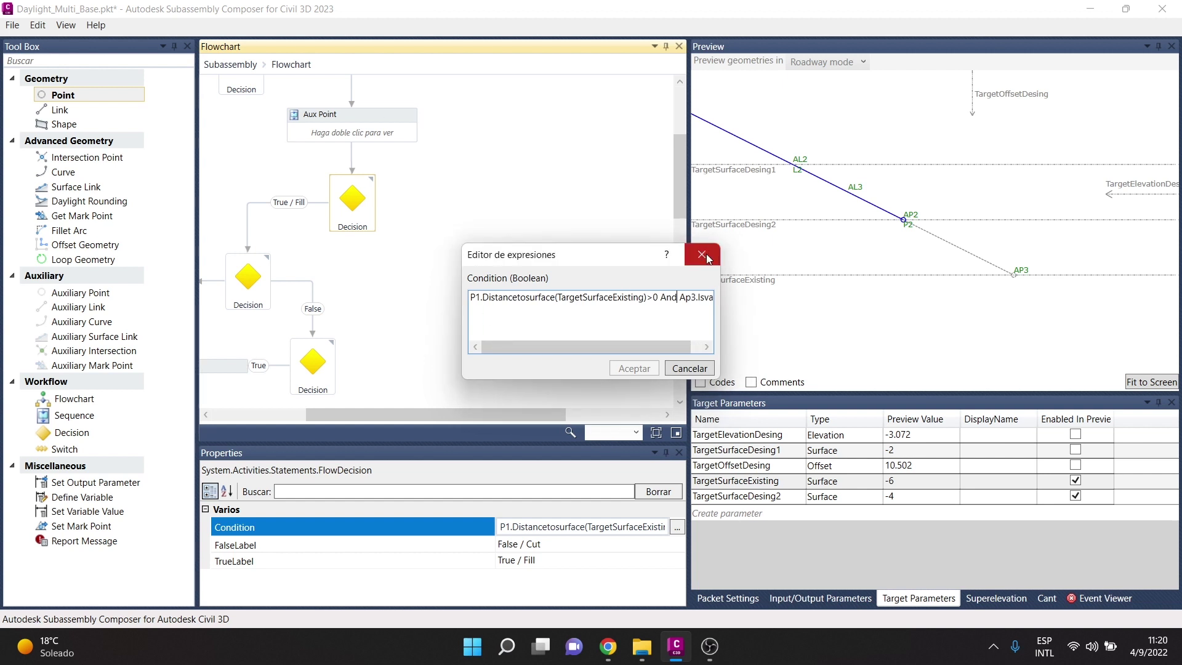
drag(659, 347, 677, 346)
drag(670, 298, 721, 305)
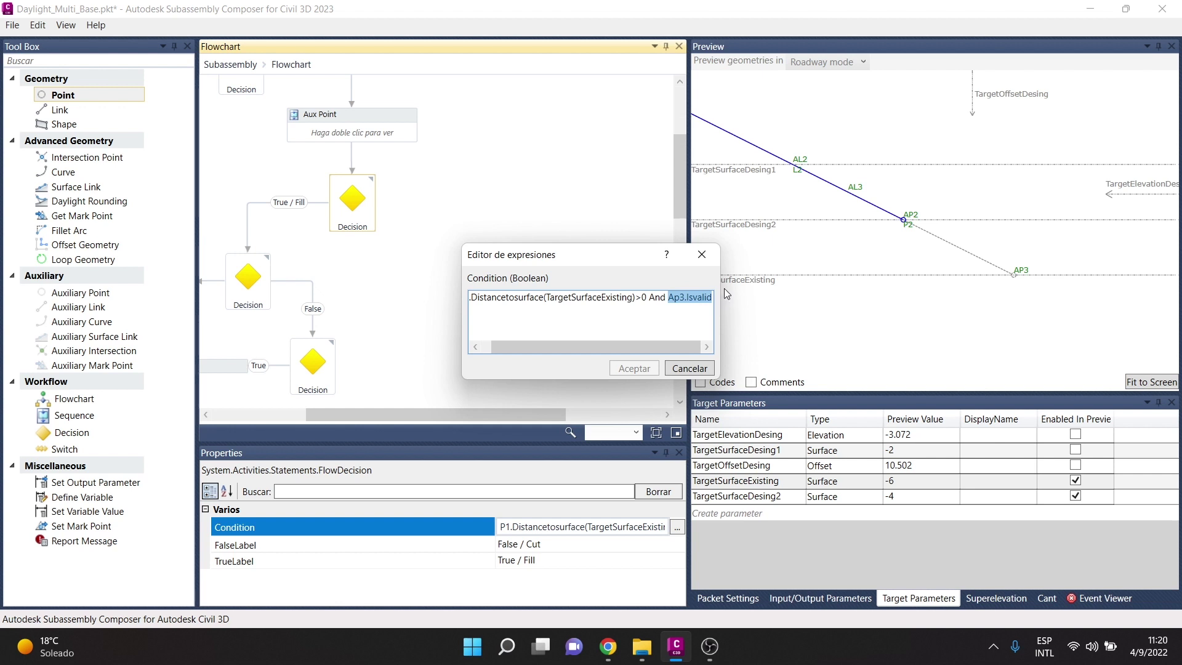
drag(649, 298, 712, 299)
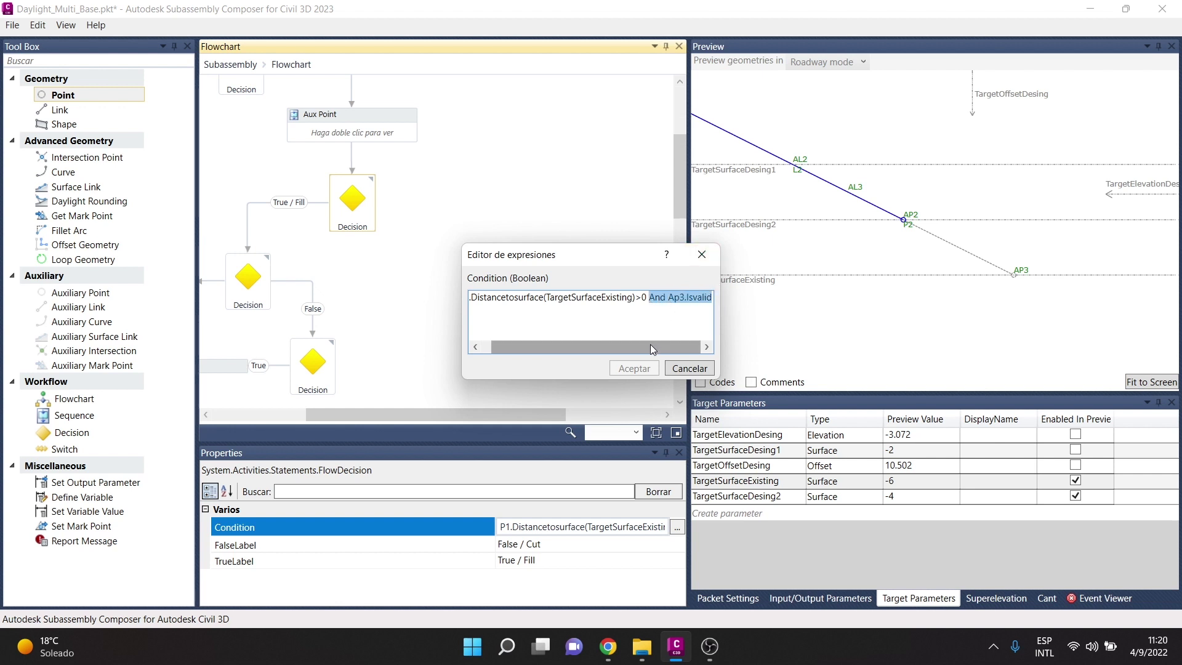
key(BackSpace)
click(634, 368)
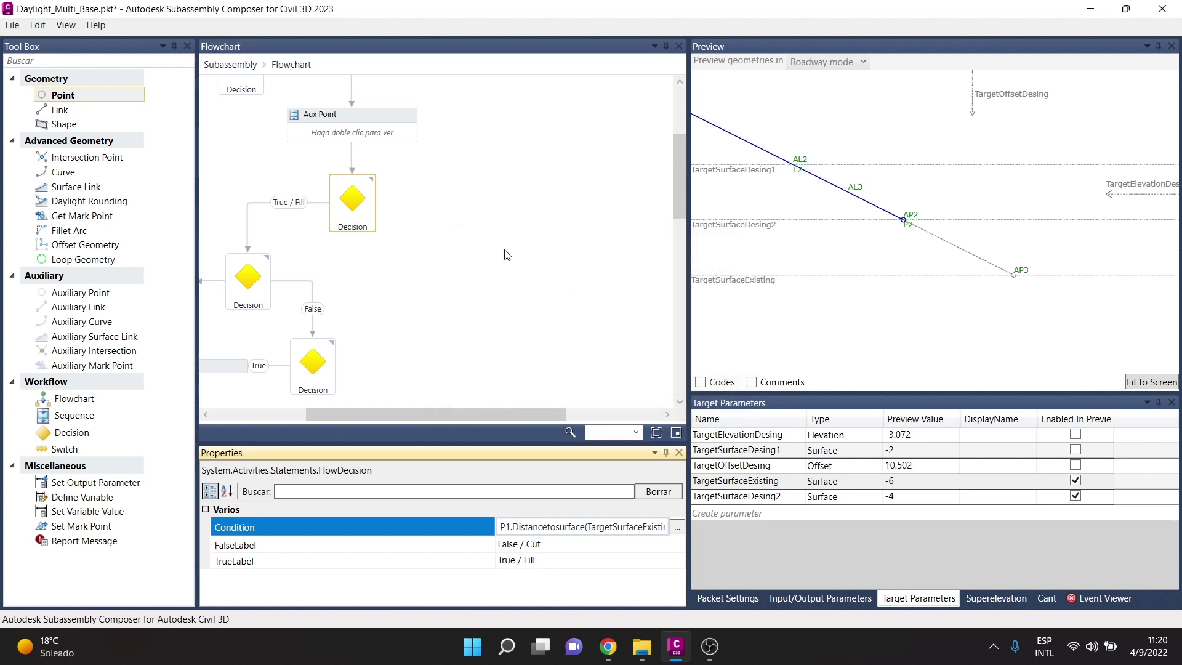
Paste ' And Ap3.Isvalid' into the top Decision's condition, then delete it to leave Sa.Islayout=True.
scroll(318, 236, up, 5)
click(264, 208)
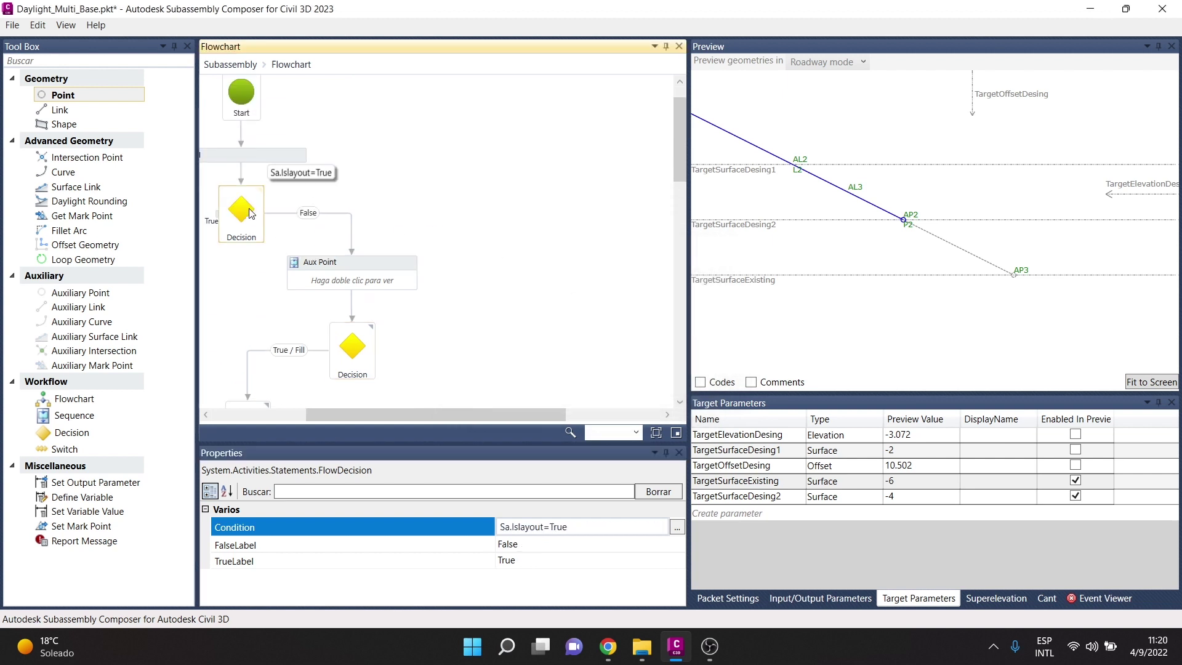
click(582, 526)
key(ctrl+z)
click(539, 291)
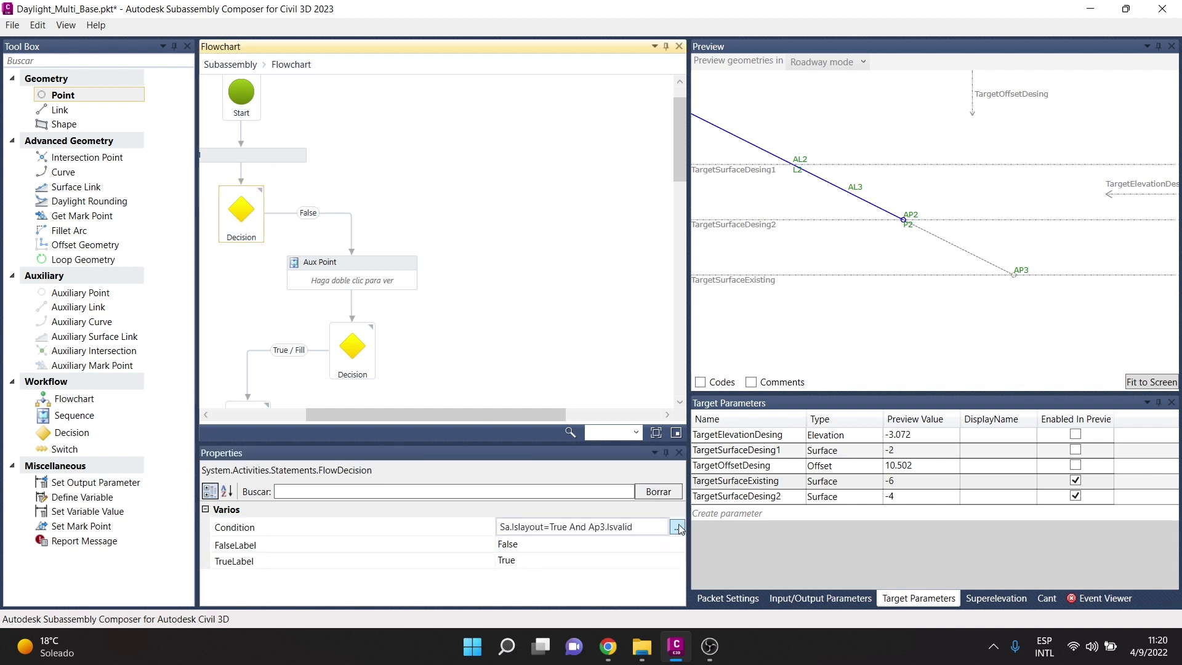
mouse_move(514, 413)
mouse_down()
mouse_move(445, 412)
mouse_move(475, 412)
mouse_up()
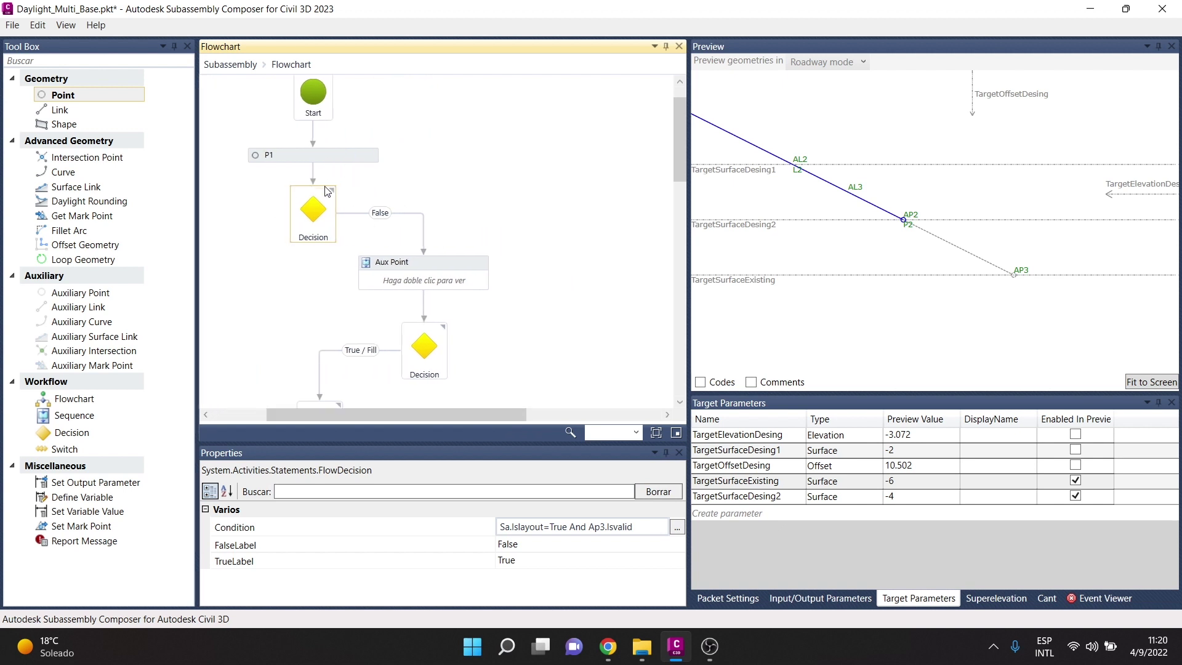
click(643, 525)
drag(571, 525, 638, 528)
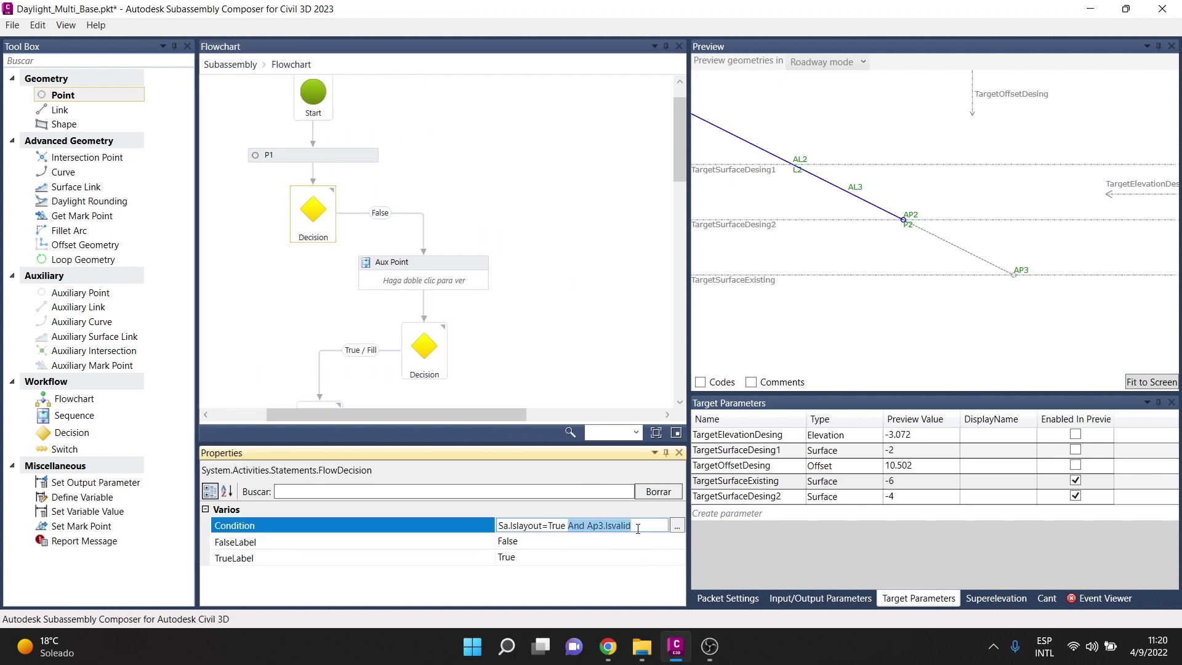
key(BackSpace)
click(644, 198)
scroll(493, 215, down, 3)
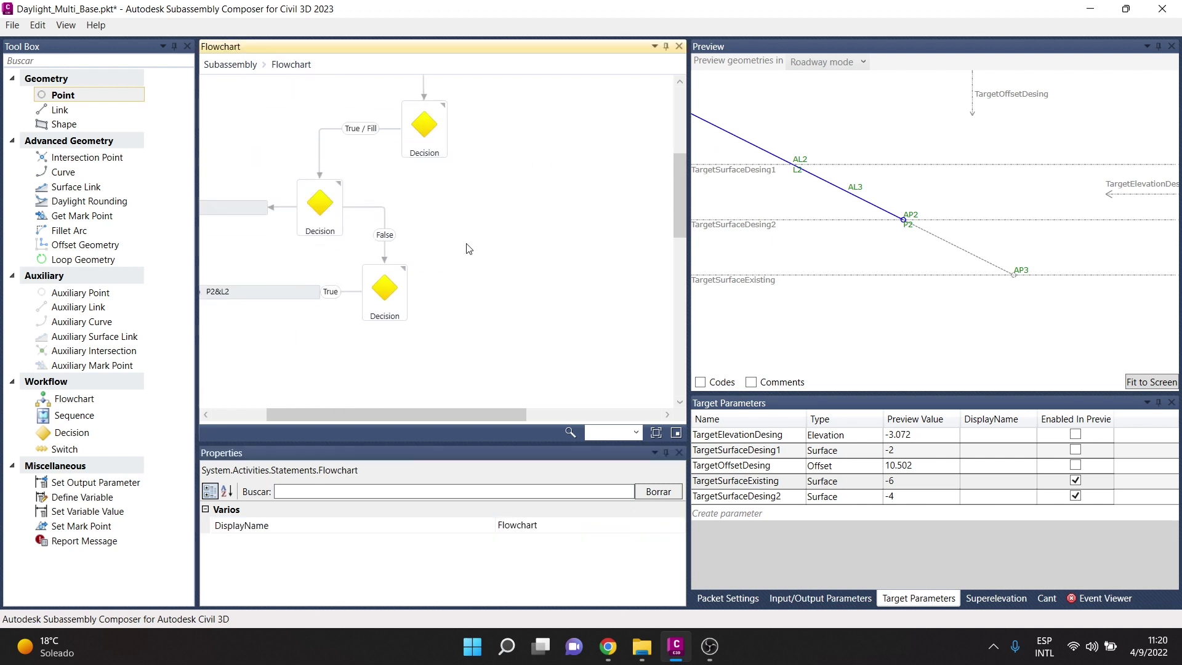
click(406, 137)
click(322, 211)
click(372, 308)
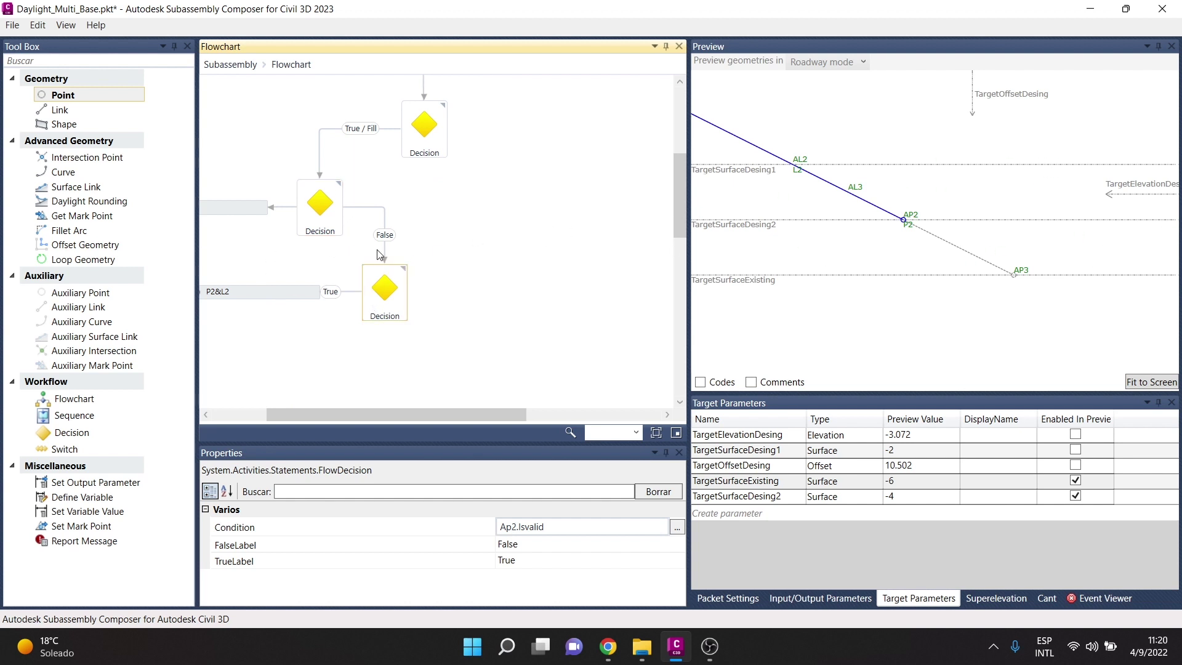
click(235, 293)
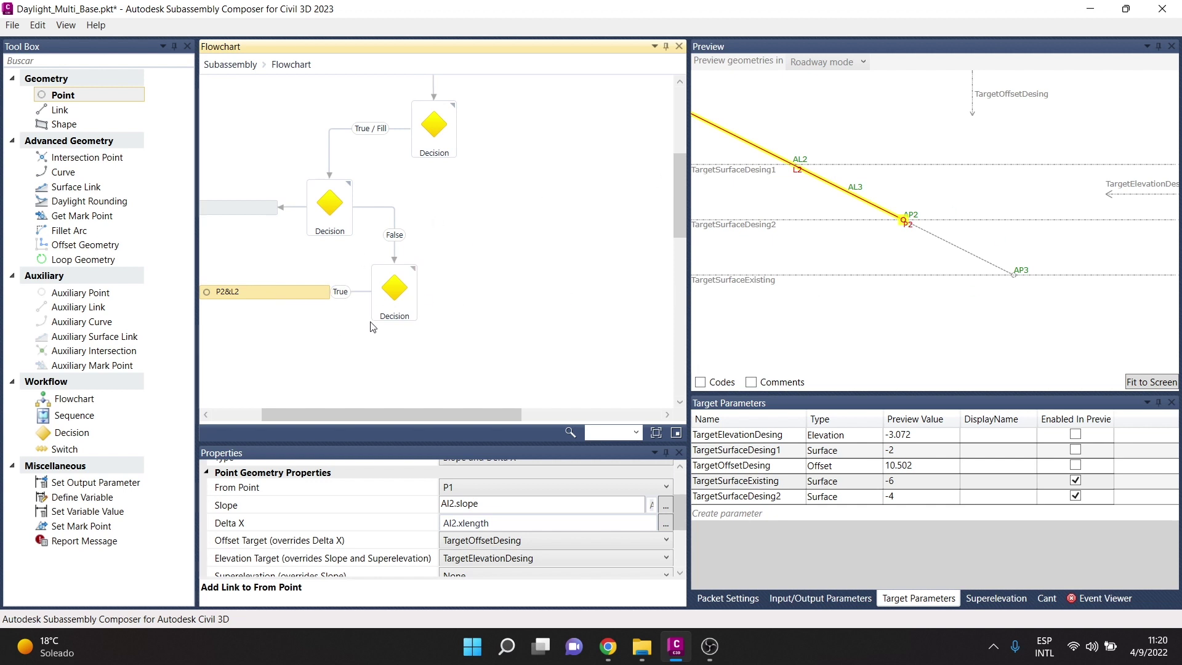
click(399, 294)
scroll(541, 259, down, 3)
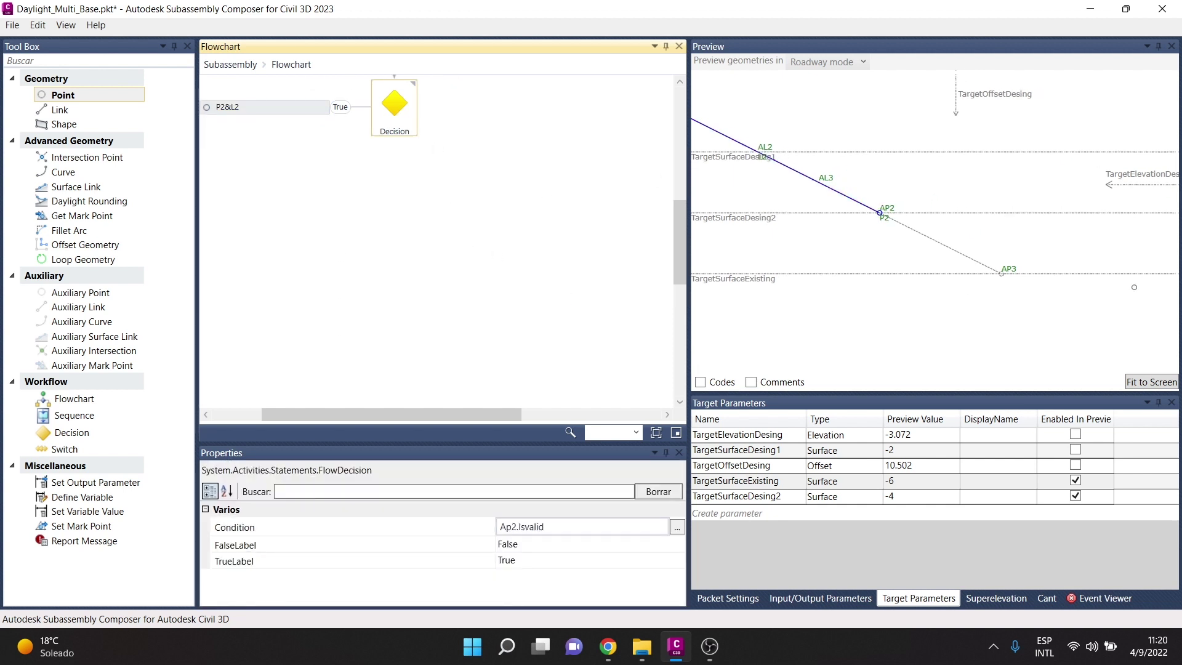
scroll(1039, 265, up, 1)
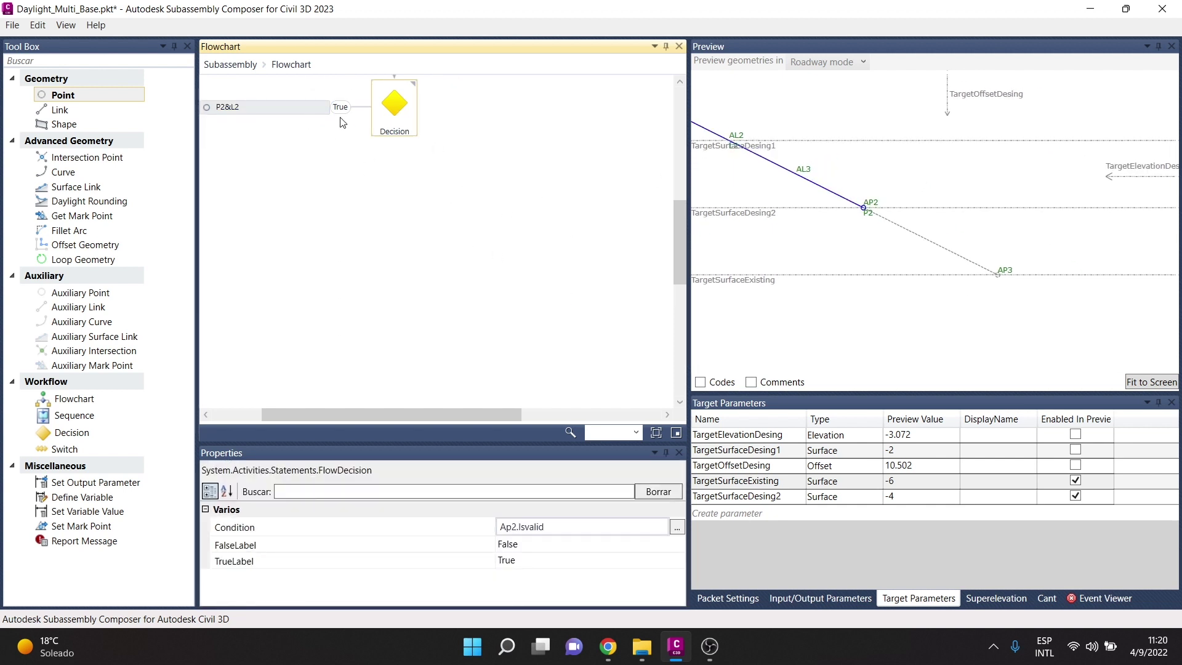
scroll(641, 272, down, 3)
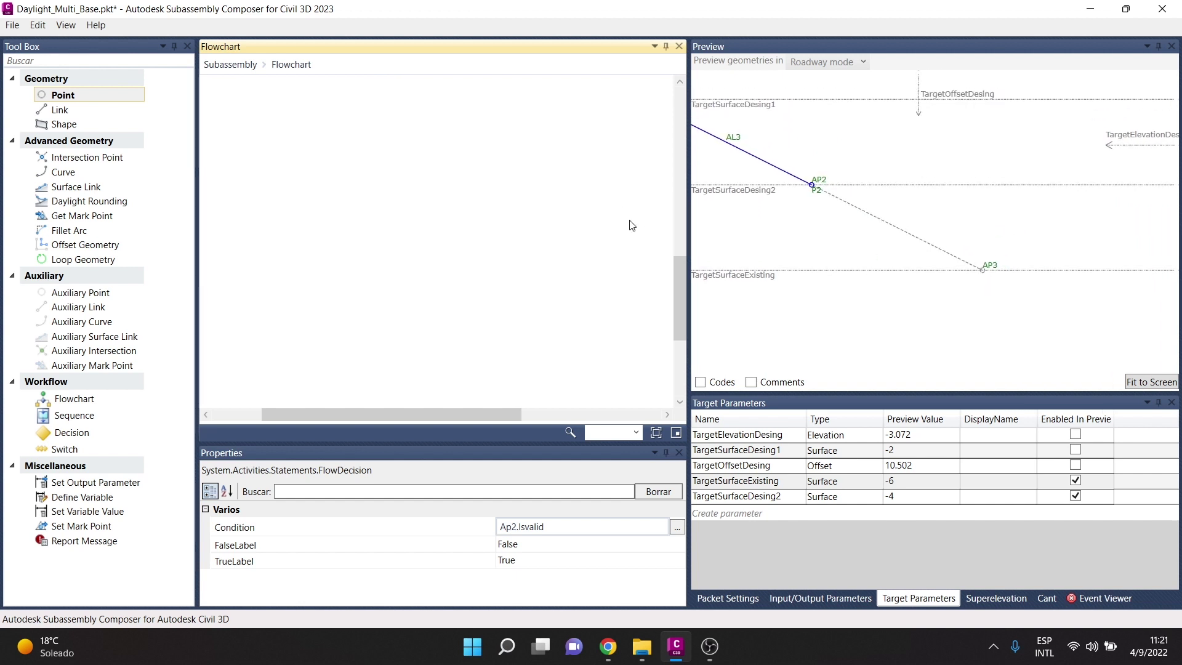
scroll(616, 222, up, 2)
scroll(523, 197, up, 2)
scroll(443, 173, up, 2)
scroll(427, 166, down, 1)
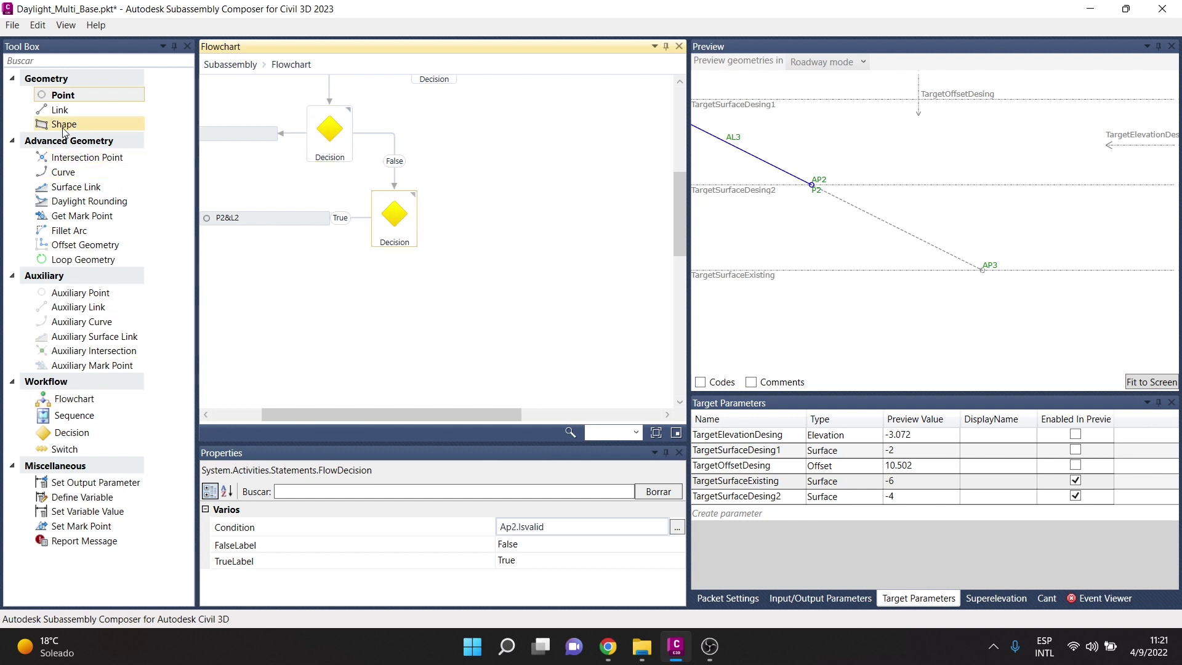
drag(64, 95, 466, 311)
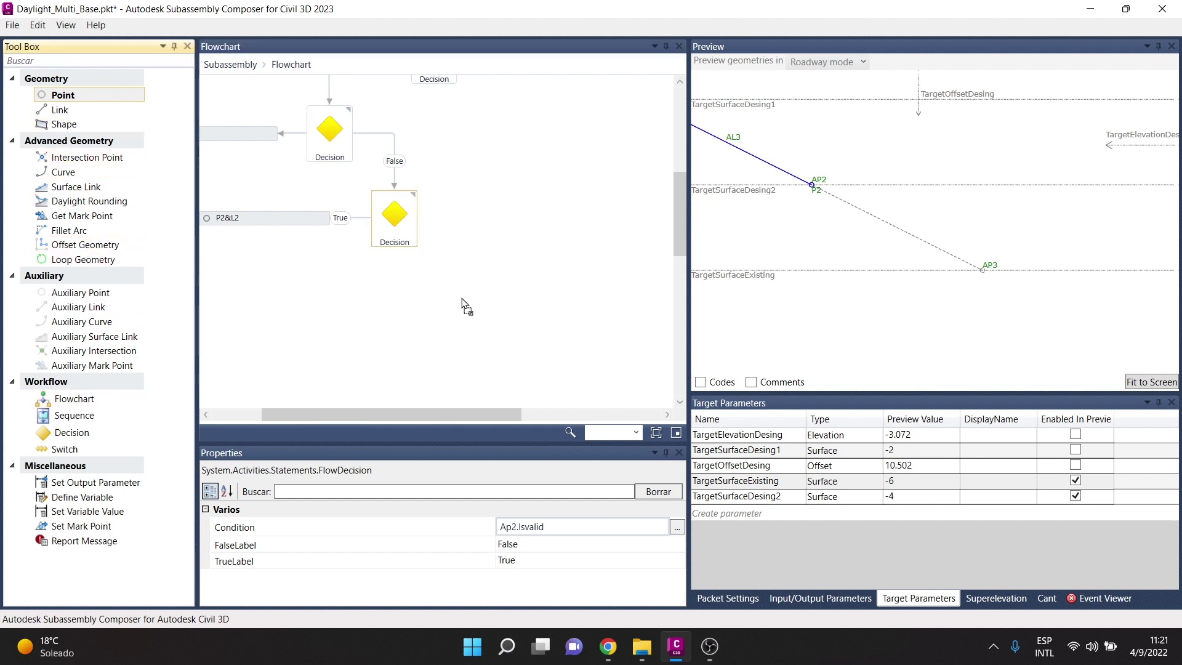
Wire the lower Decision's False branch to the new point, set Slope and Delta X from P1, numbered P2.
click(343, 302)
key(Delete)
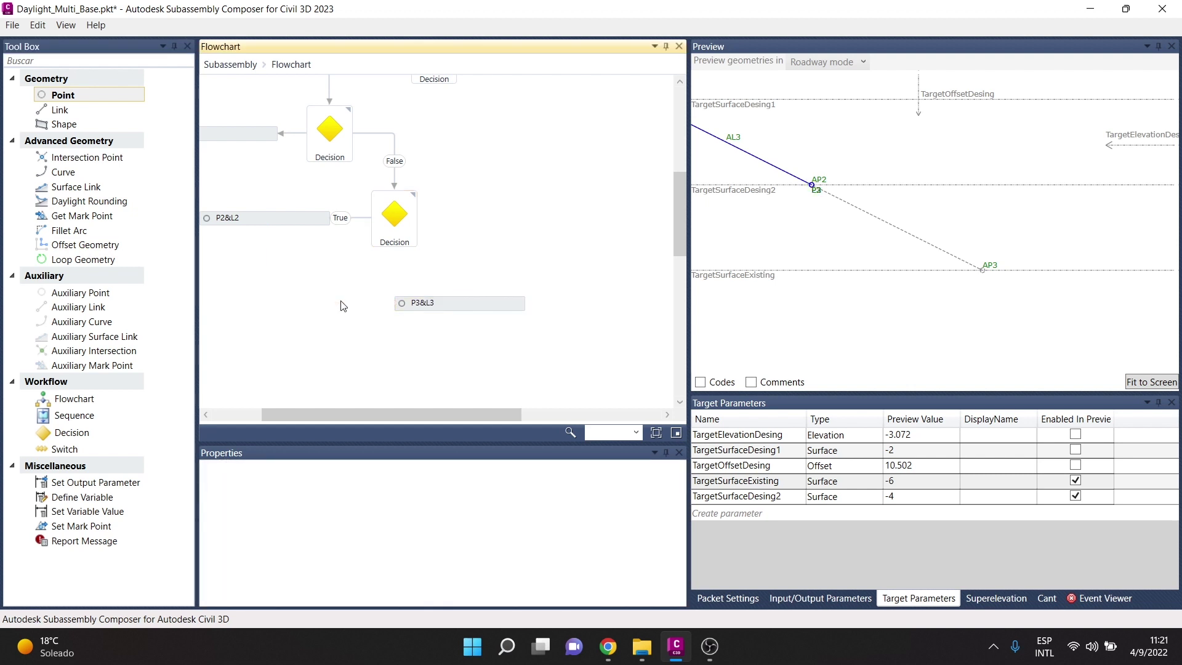
drag(417, 218, 468, 301)
click(449, 304)
scroll(502, 514, up, 5)
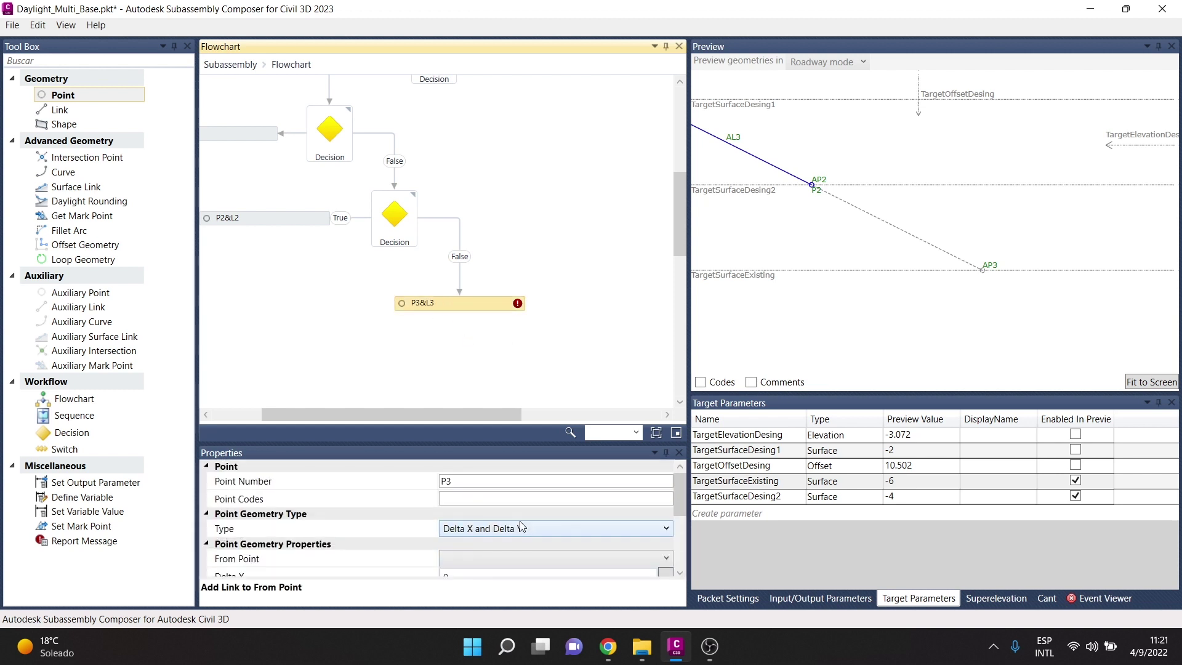
click(499, 529)
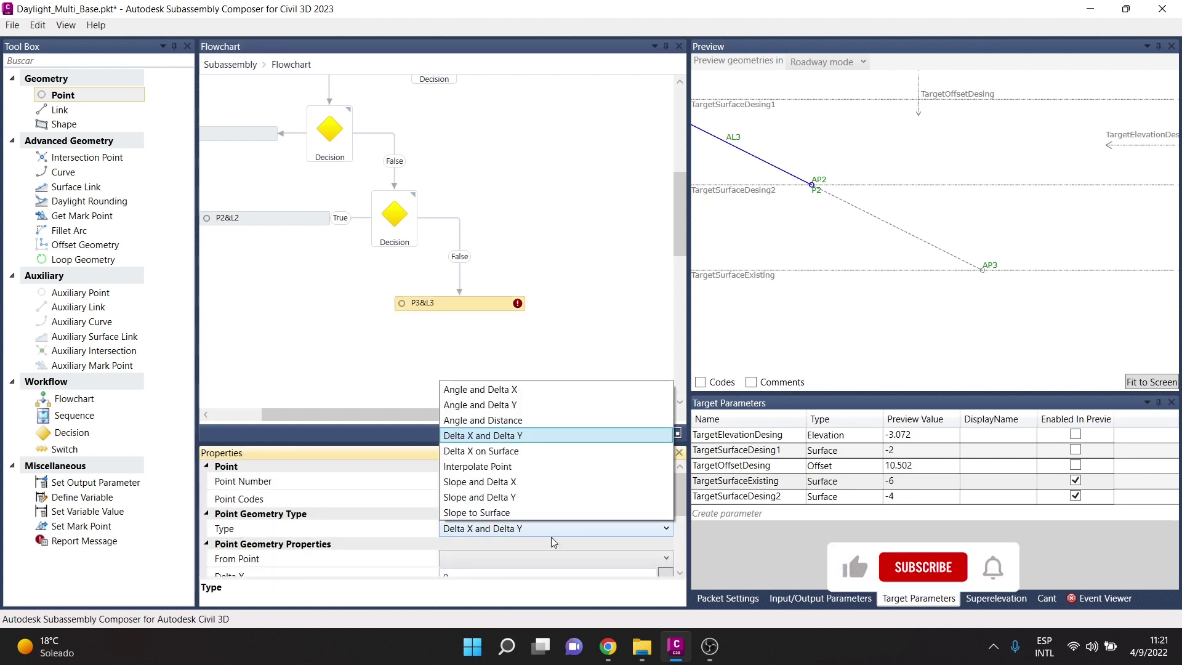
click(497, 483)
click(495, 530)
click(471, 555)
click(471, 638)
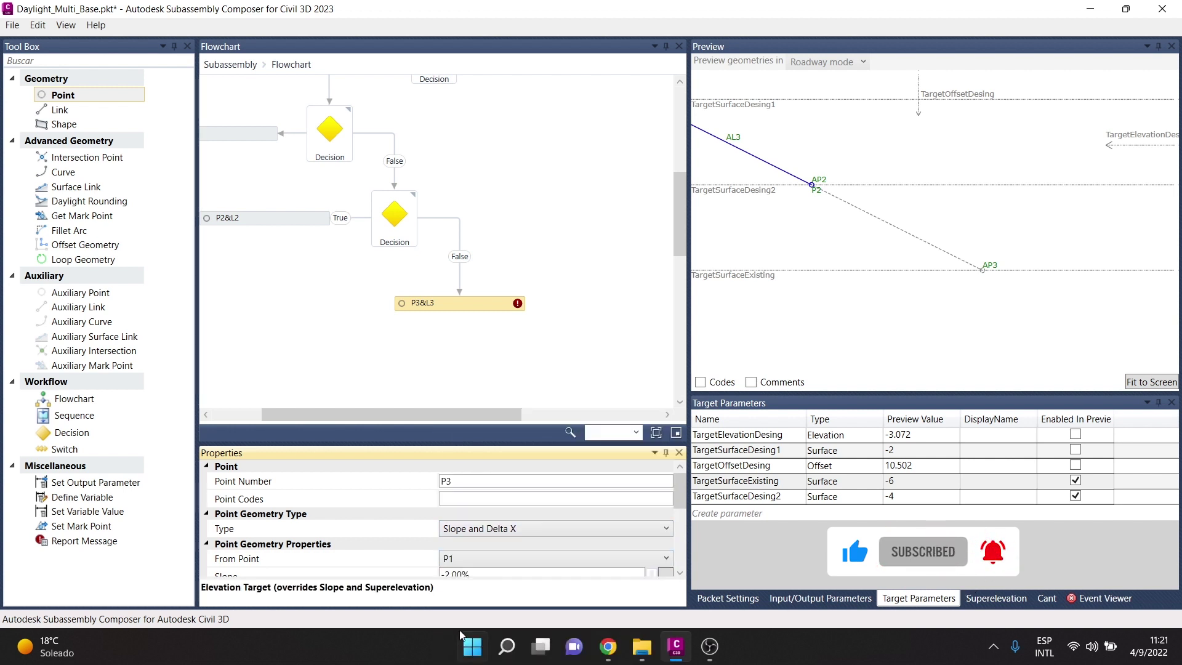
click(468, 476)
text(2)
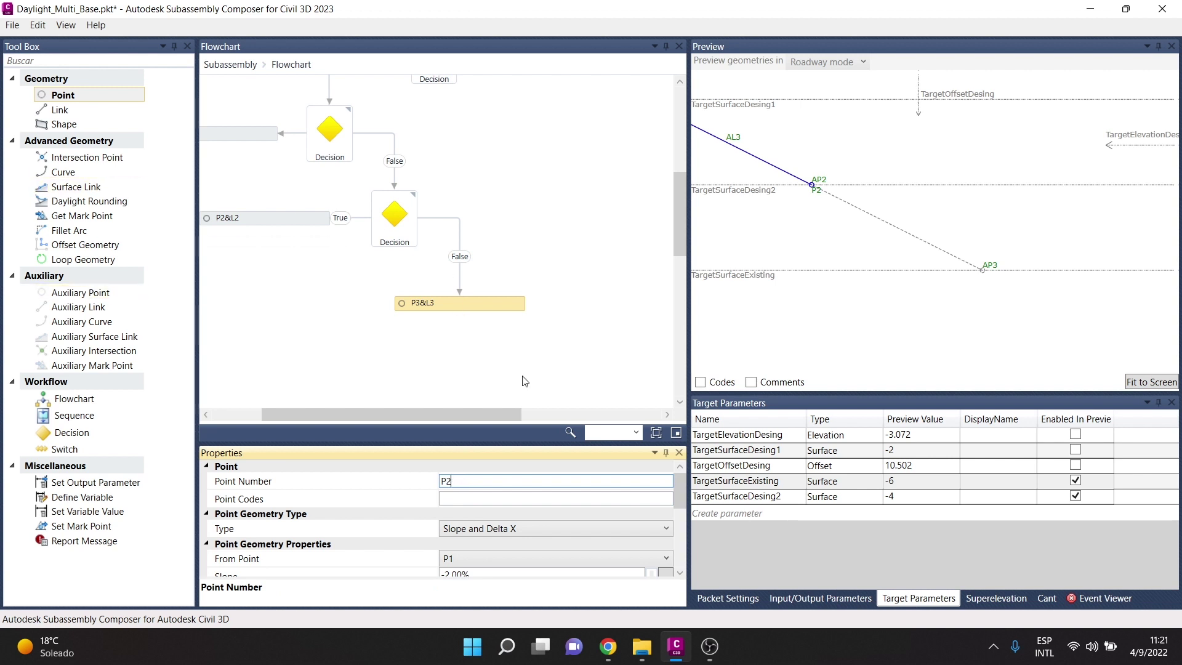
drag(471, 415, 381, 416)
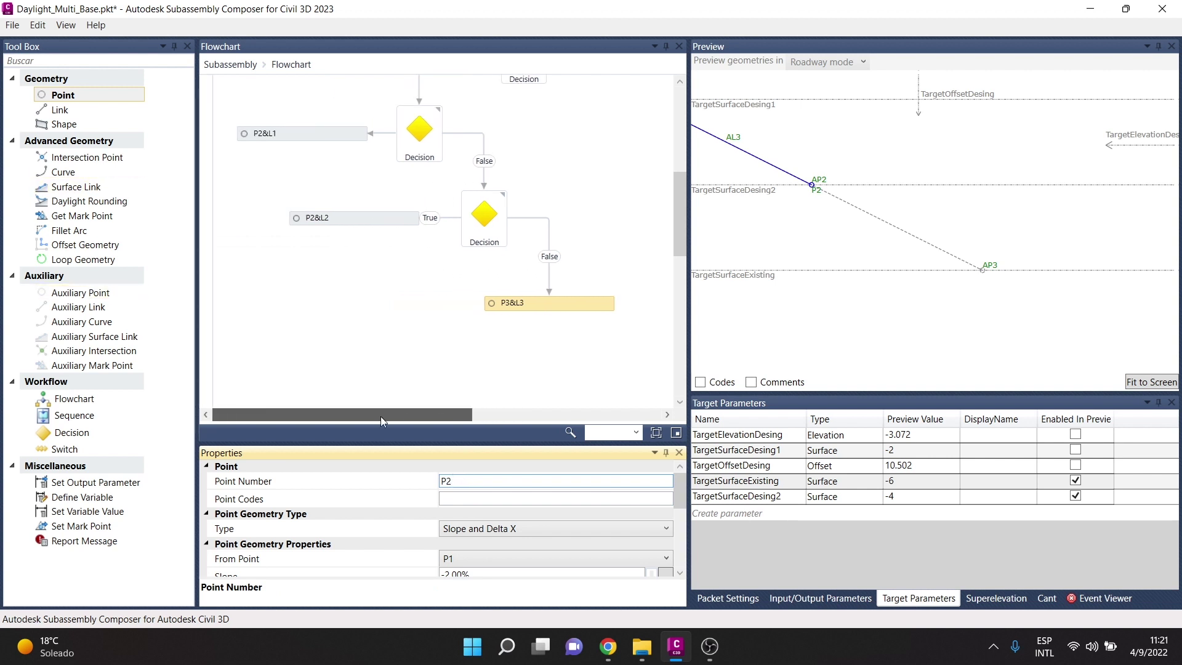
Rename the True- and False-branch points' links to L1 so both read P2&L1.
click(356, 223)
scroll(466, 542, down, 5)
scroll(466, 541, down, 1)
click(459, 510)
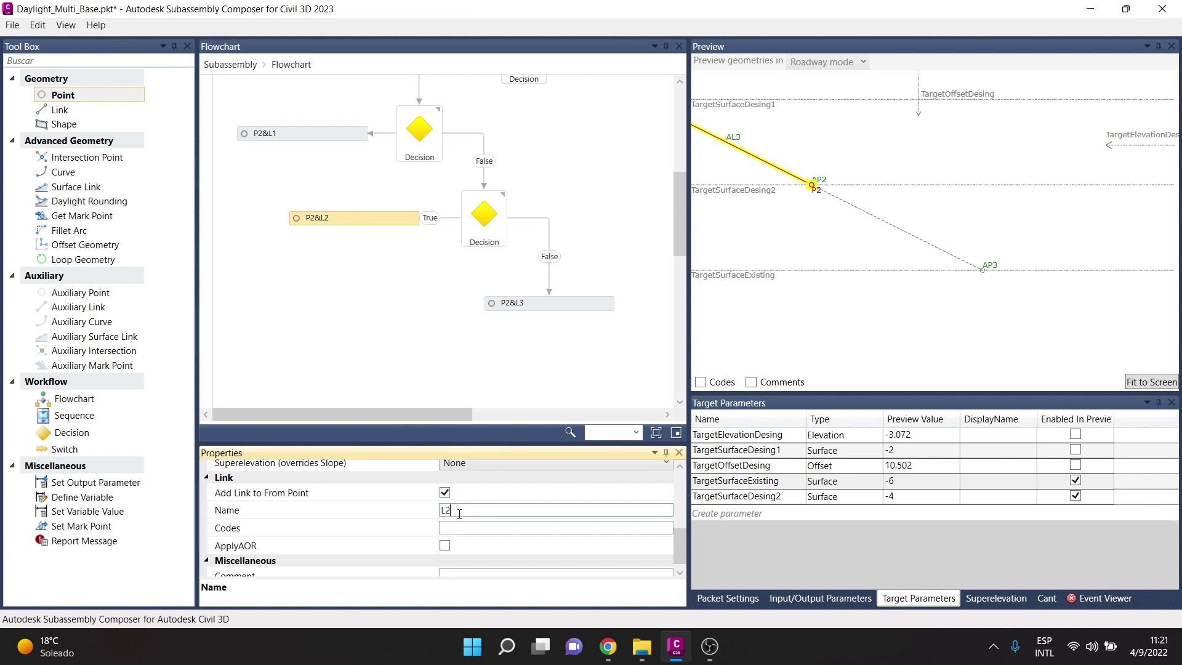
click(461, 352)
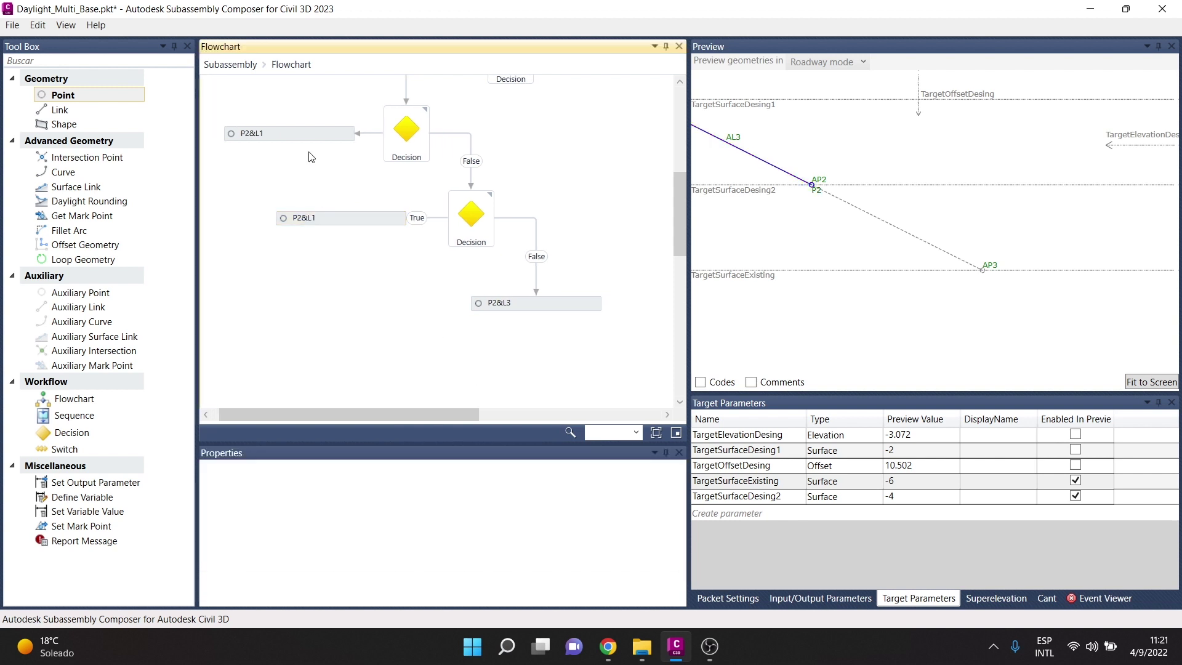
click(544, 298)
scroll(468, 524, down, 1)
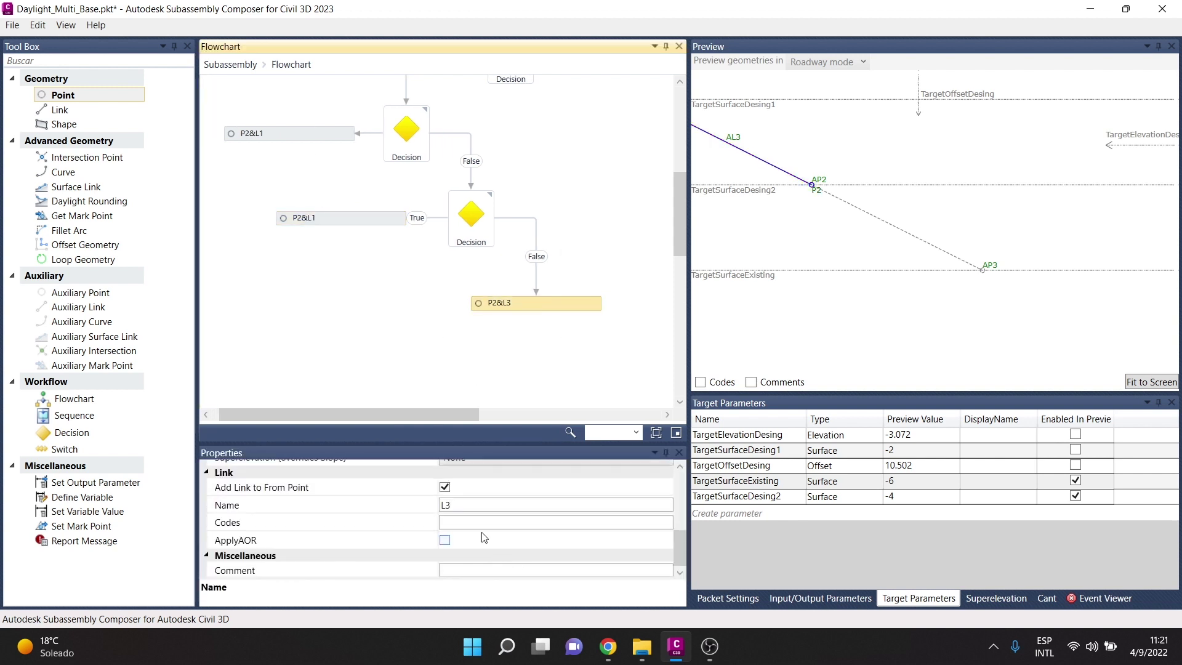
click(460, 505)
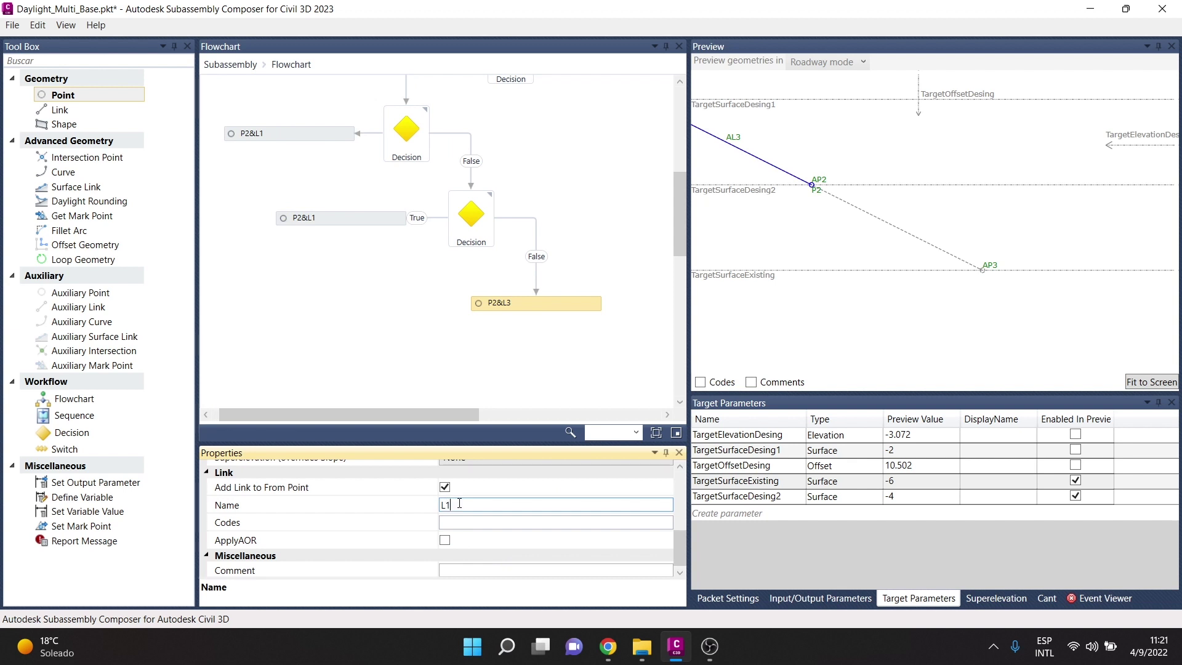
scroll(483, 515, up, 2)
scroll(490, 518, up, 2)
click(471, 538)
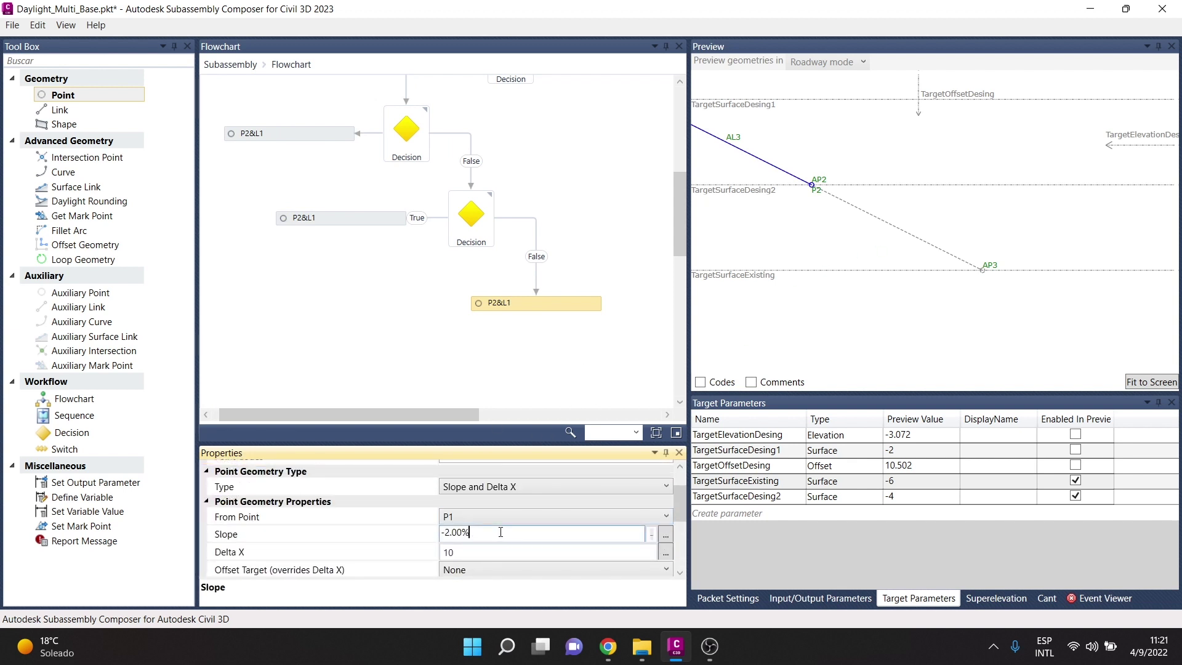
click(991, 233)
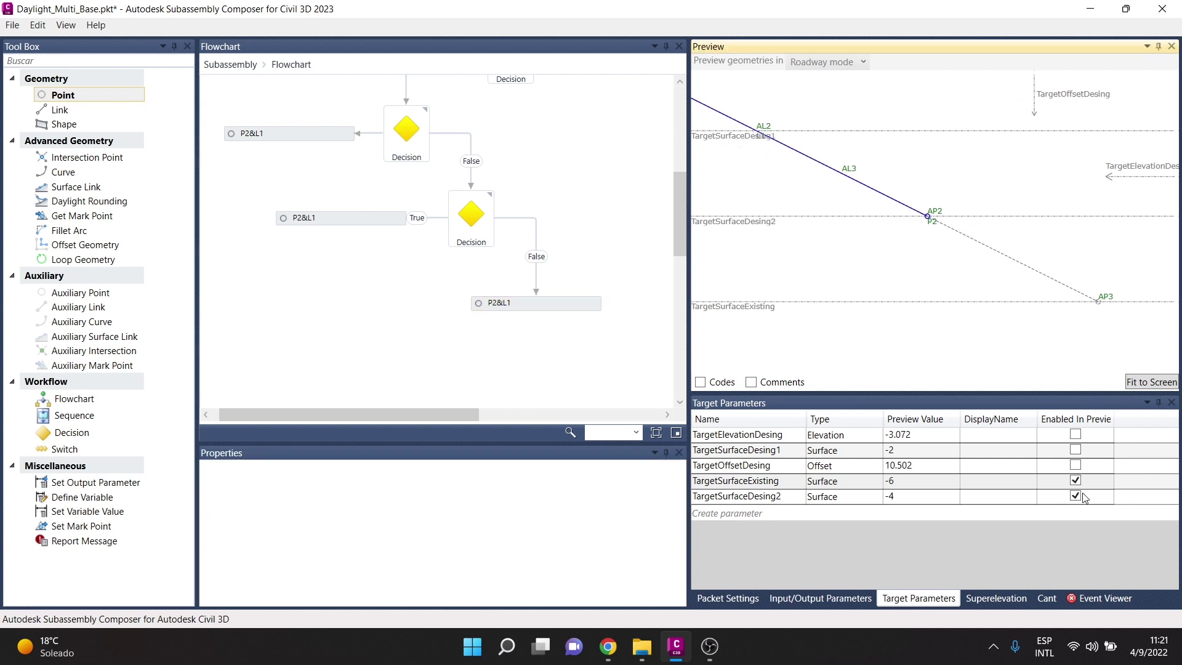
Hide TargetSurfaceDesing2 from preview; give the False-branch P2&L1 slope Al3.slope and delta X Al3.xlength.
click(1076, 496)
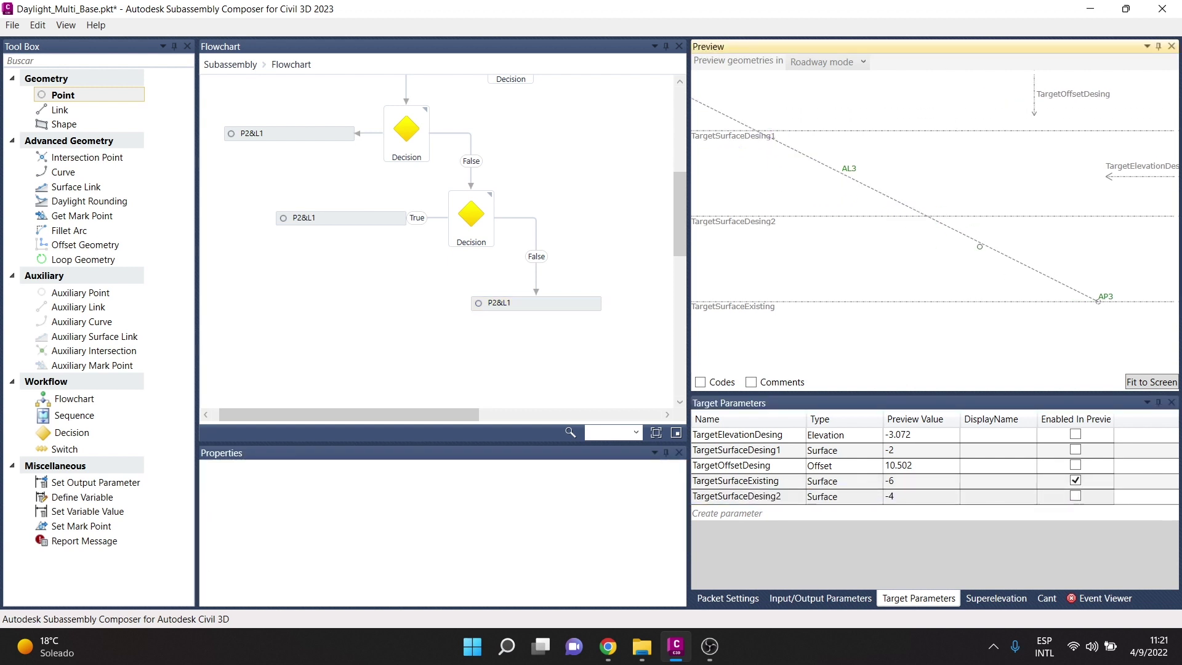
click(537, 305)
scroll(624, 332, down, 1)
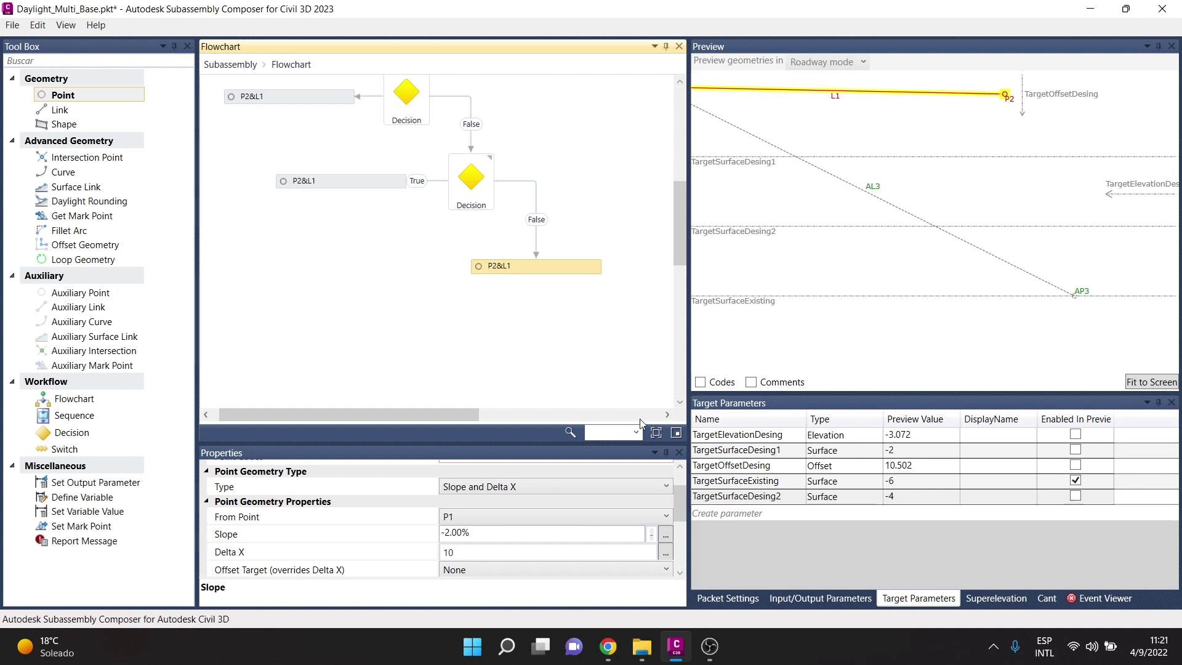
click(621, 533)
text(Al3.s)
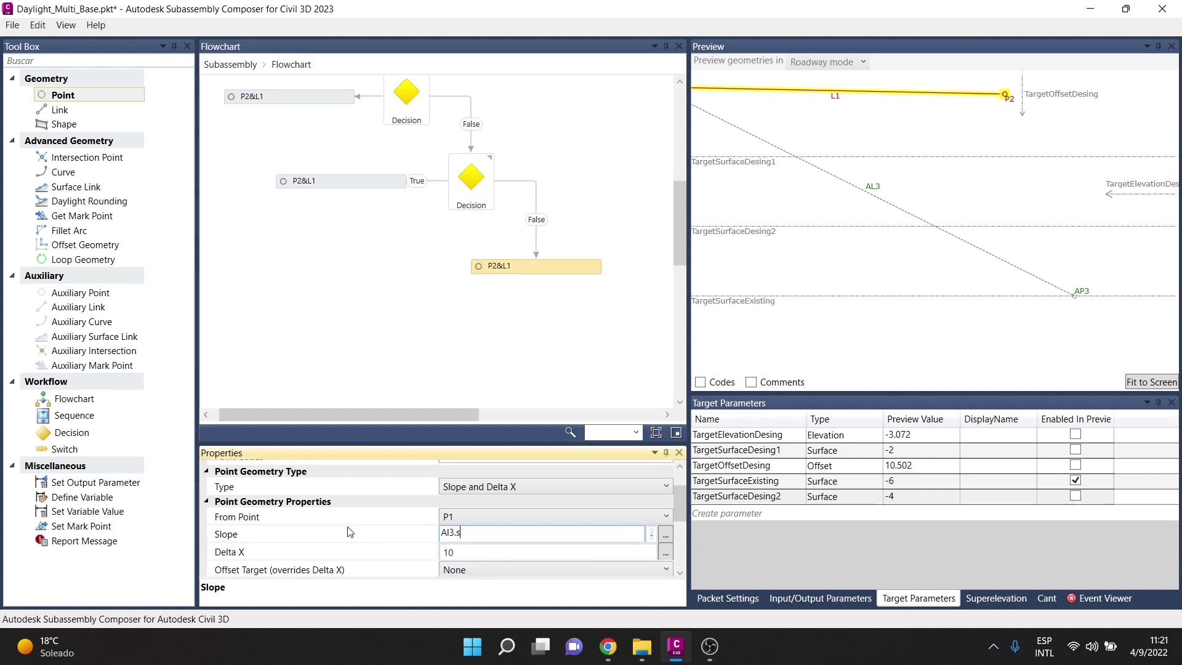
text(lope)
click(486, 552)
text(Al3.xlen)
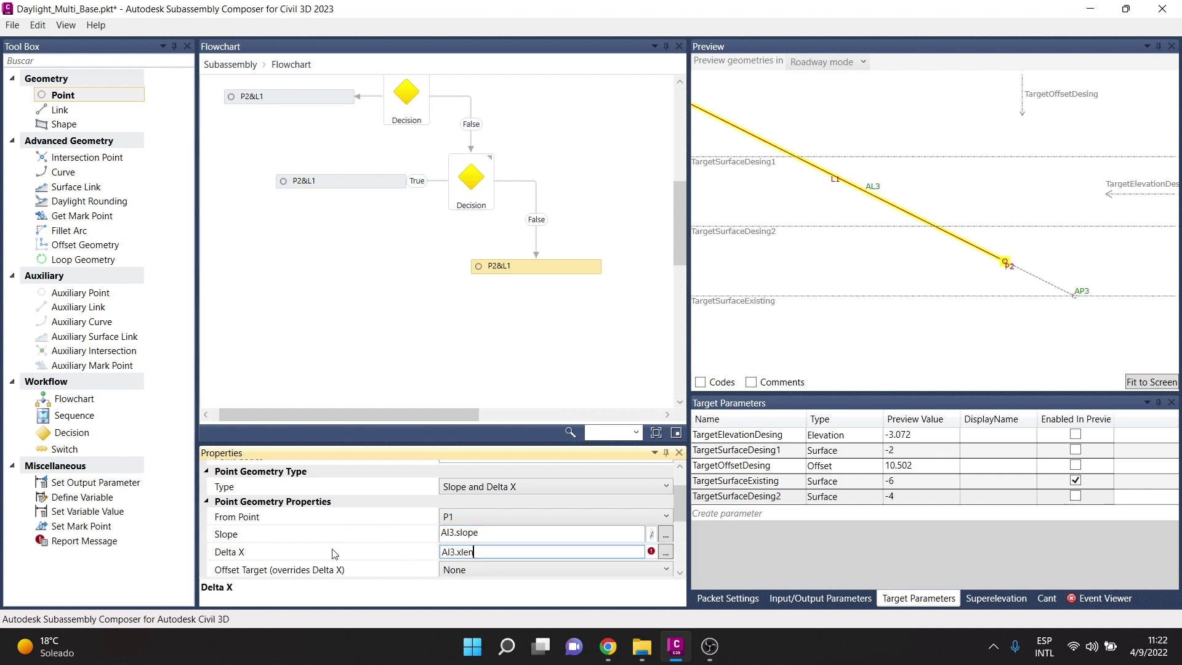
text(gth)
Set the point's offset target to TargetOffsetDesing and elevation target to TargetElevationDesing.
scroll(504, 531, down, 2)
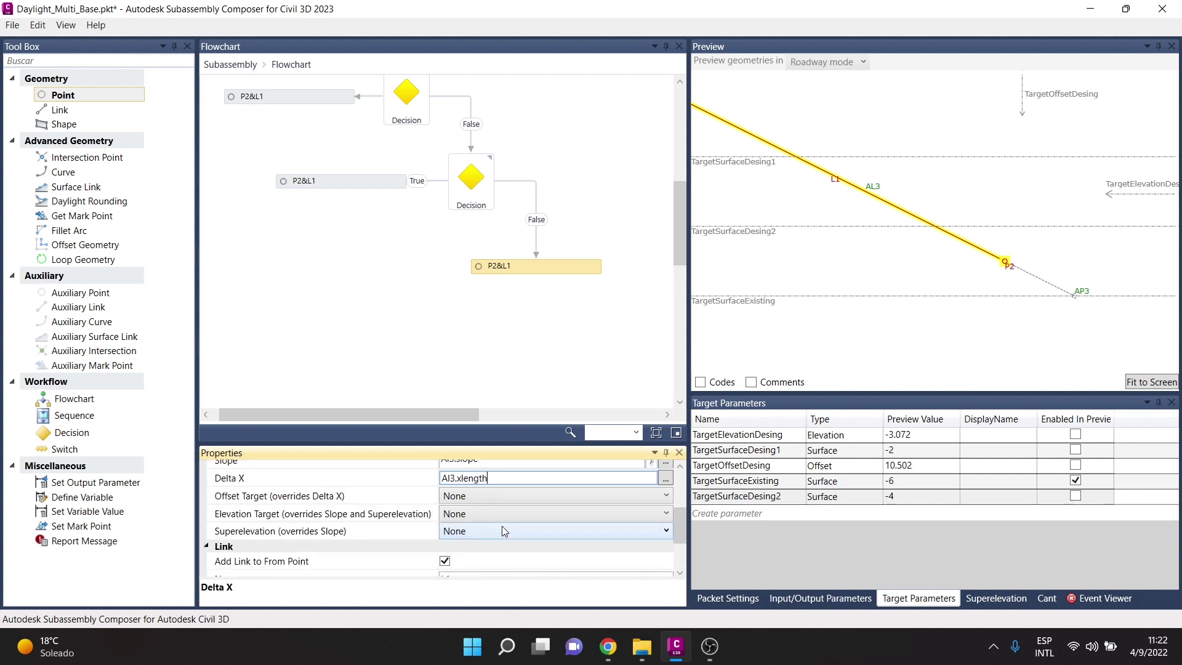
click(474, 496)
click(472, 523)
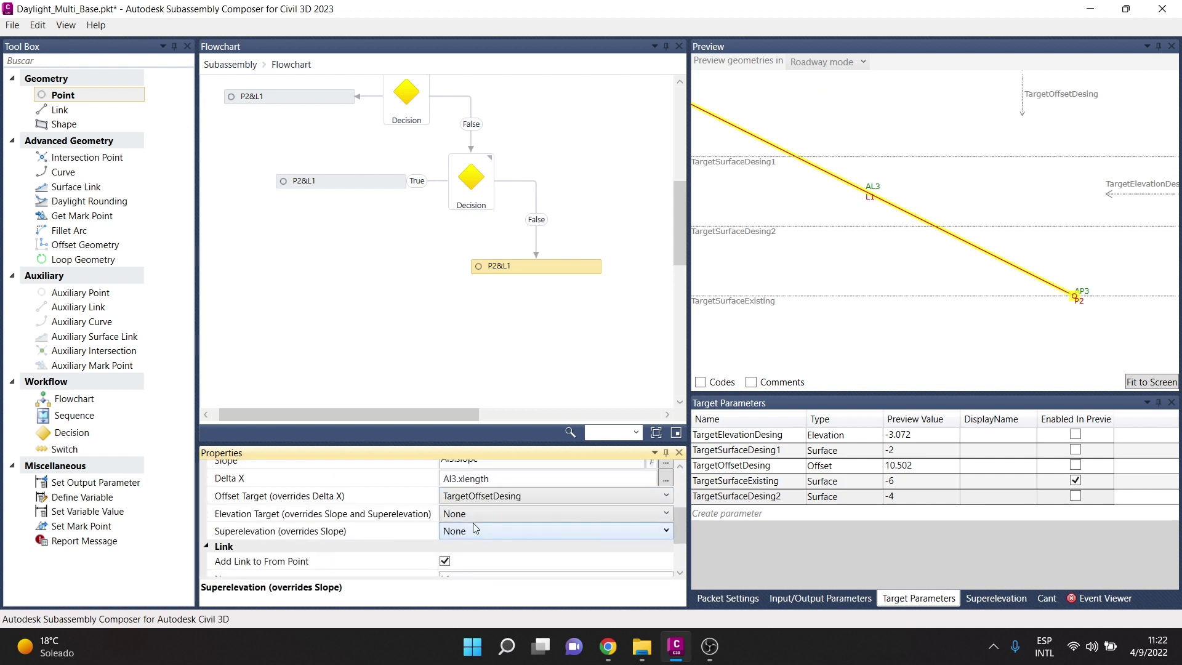
click(471, 546)
click(492, 368)
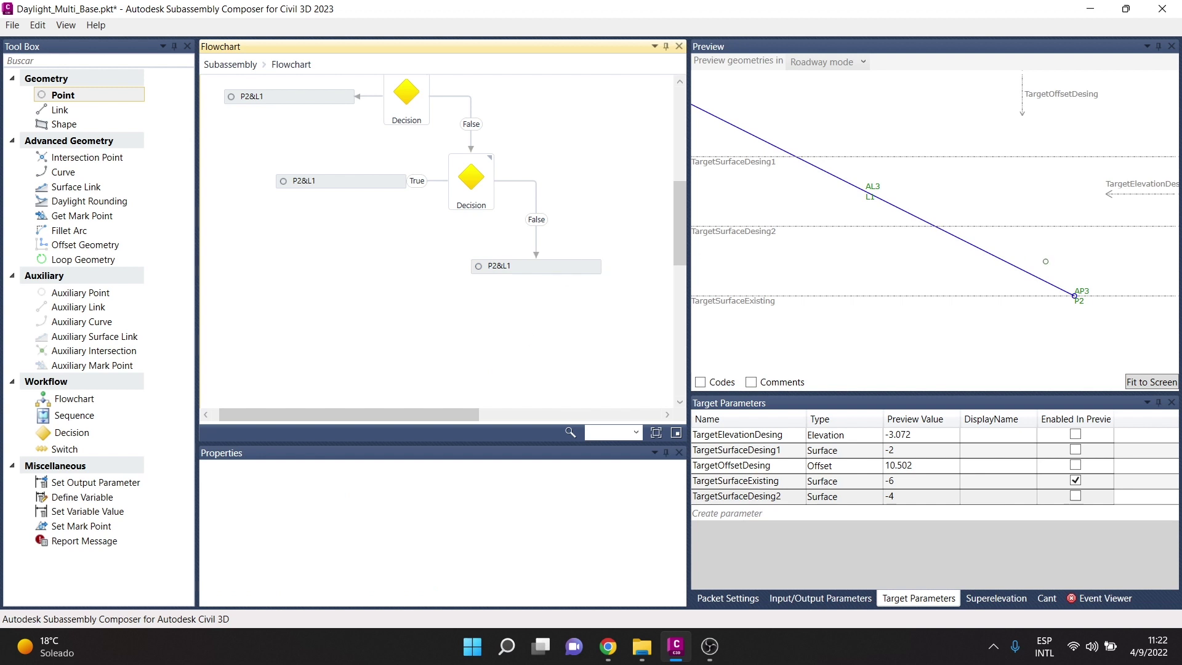
scroll(1029, 247, down, 2)
middle_drag(1029, 247, 954, 218)
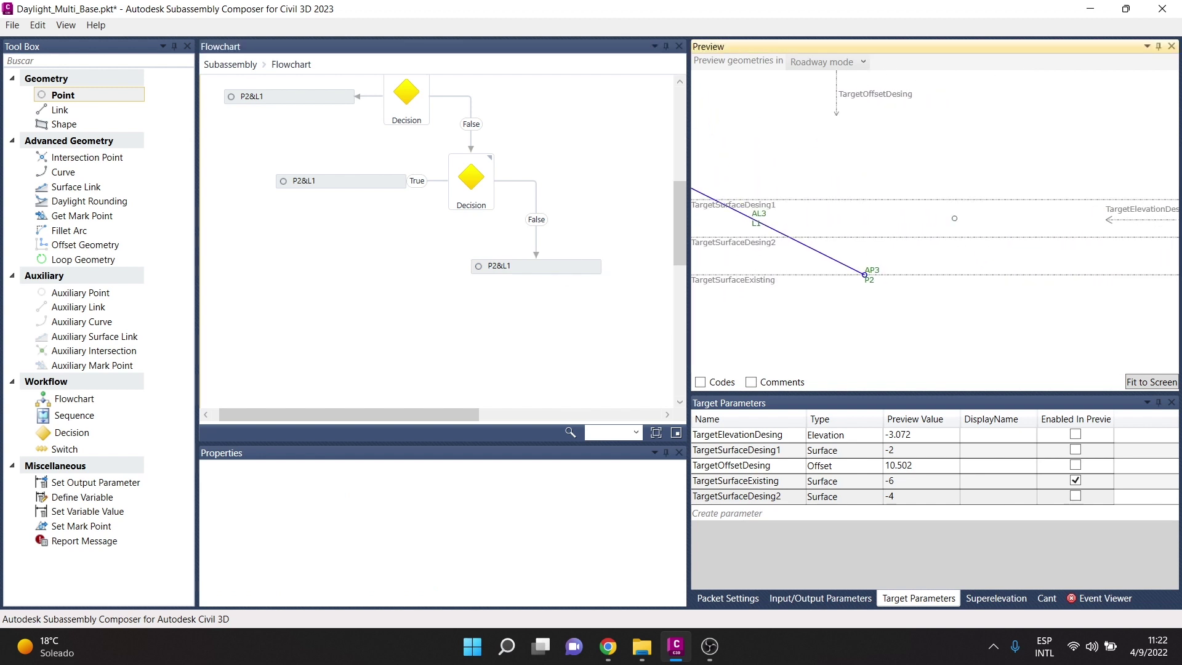
scroll(560, 196, up, 4)
drag(456, 415, 561, 413)
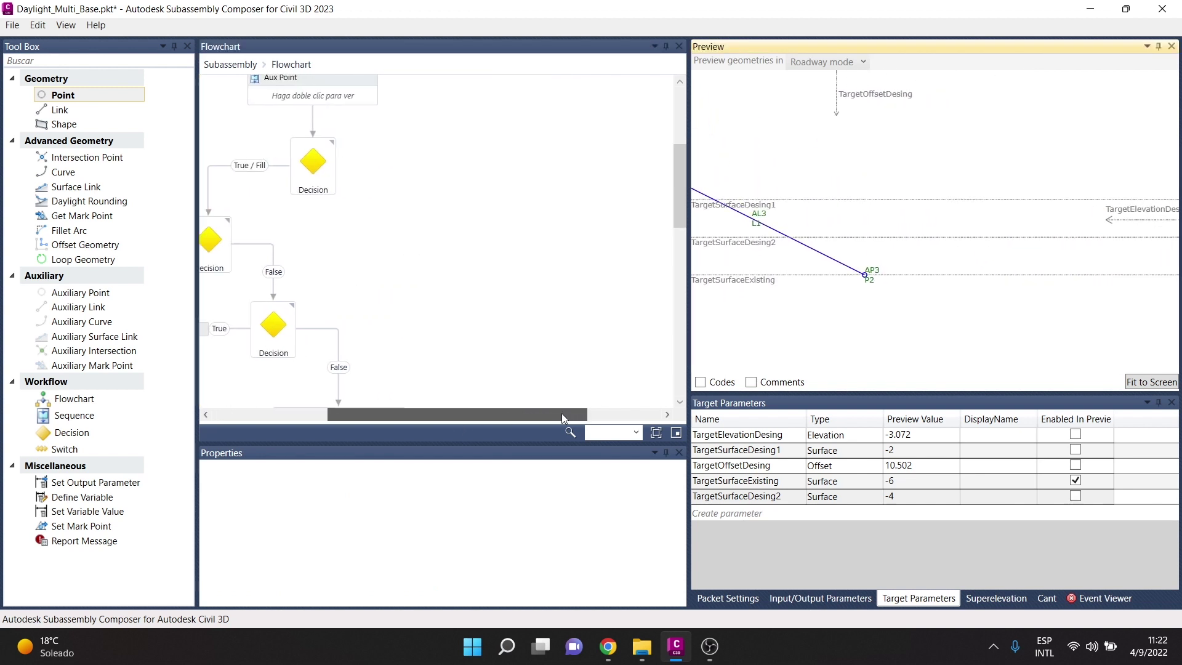
scroll(499, 229, up, 1)
scroll(850, 270, down, 2)
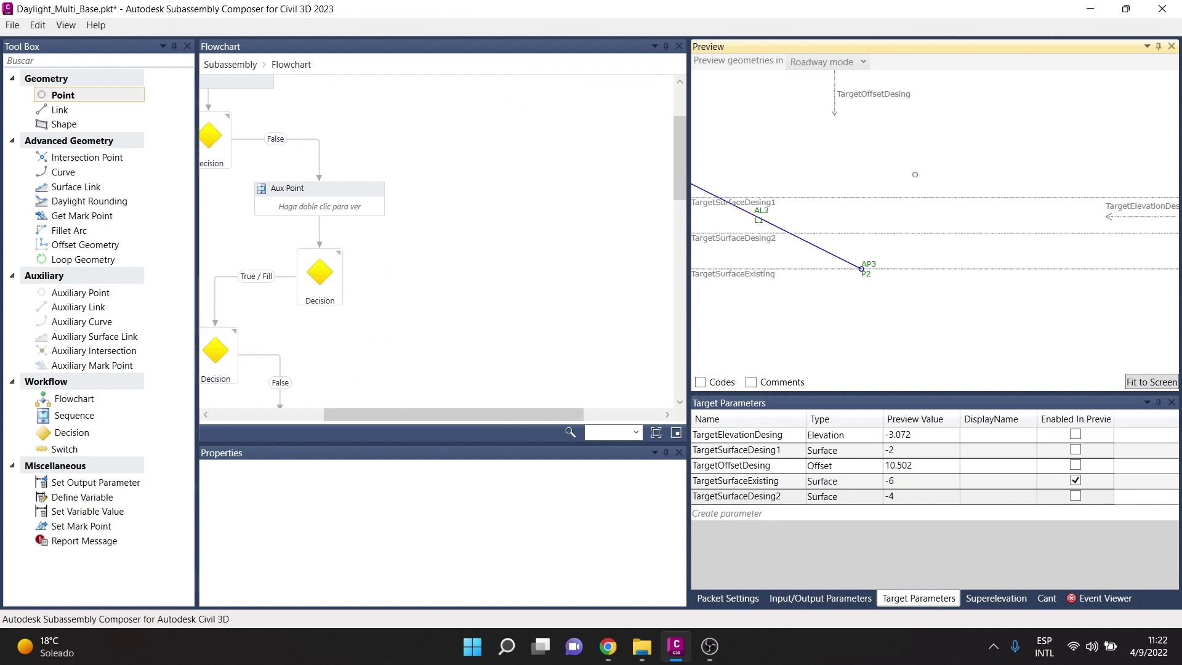
drag(563, 414, 452, 413)
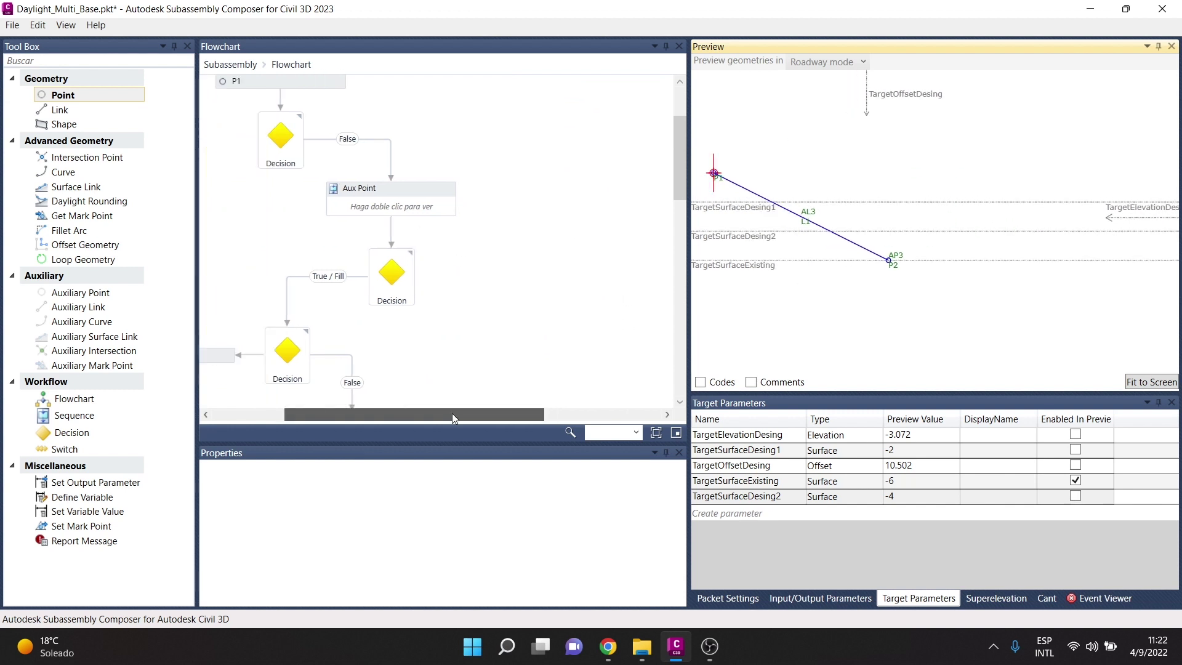
scroll(486, 124, down, 3)
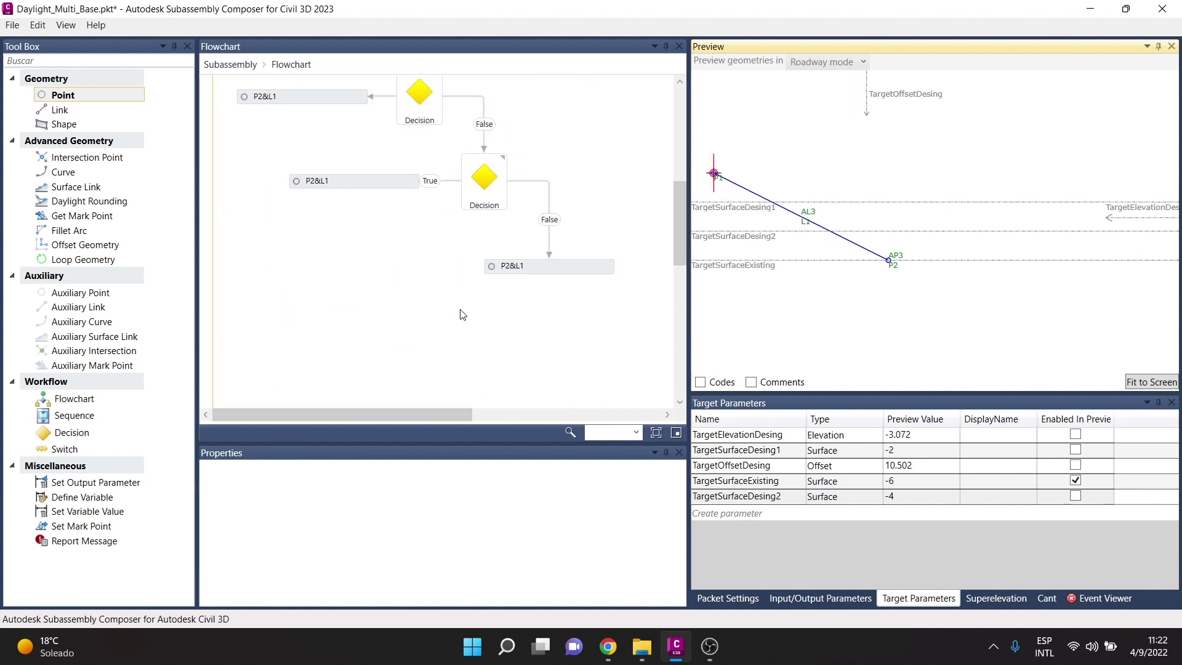
scroll(438, 248, up, 6)
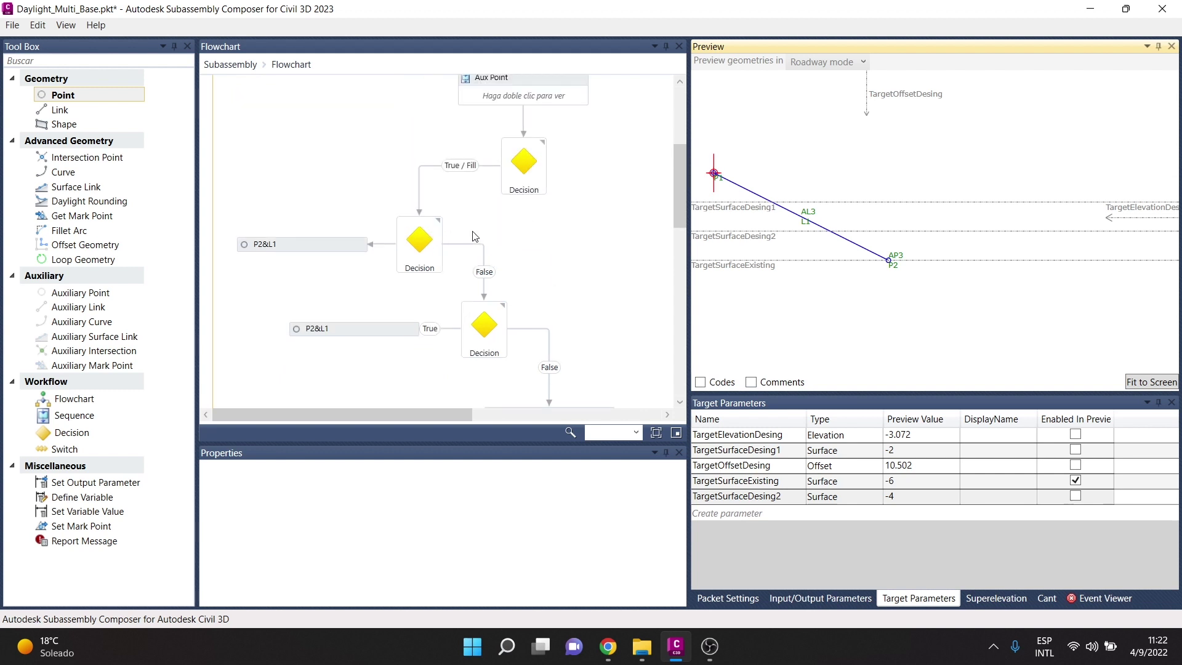
scroll(438, 248, up, 1)
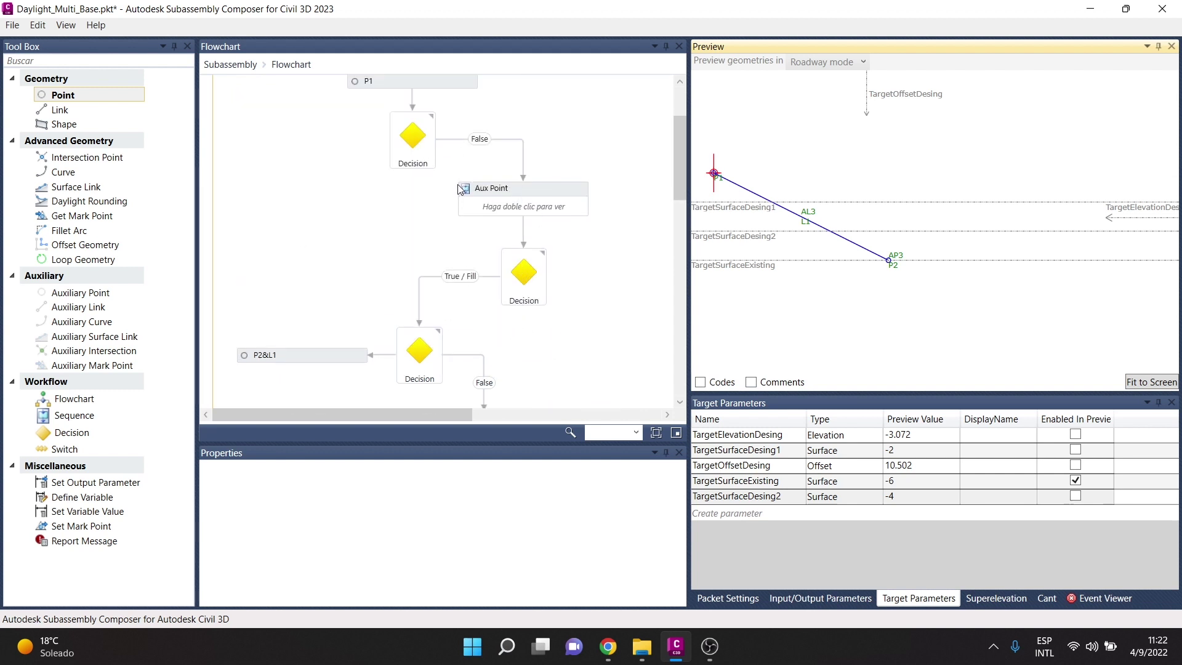
scroll(485, 284, down, 3)
scroll(485, 284, down, 3)
scroll(485, 184, up, 4)
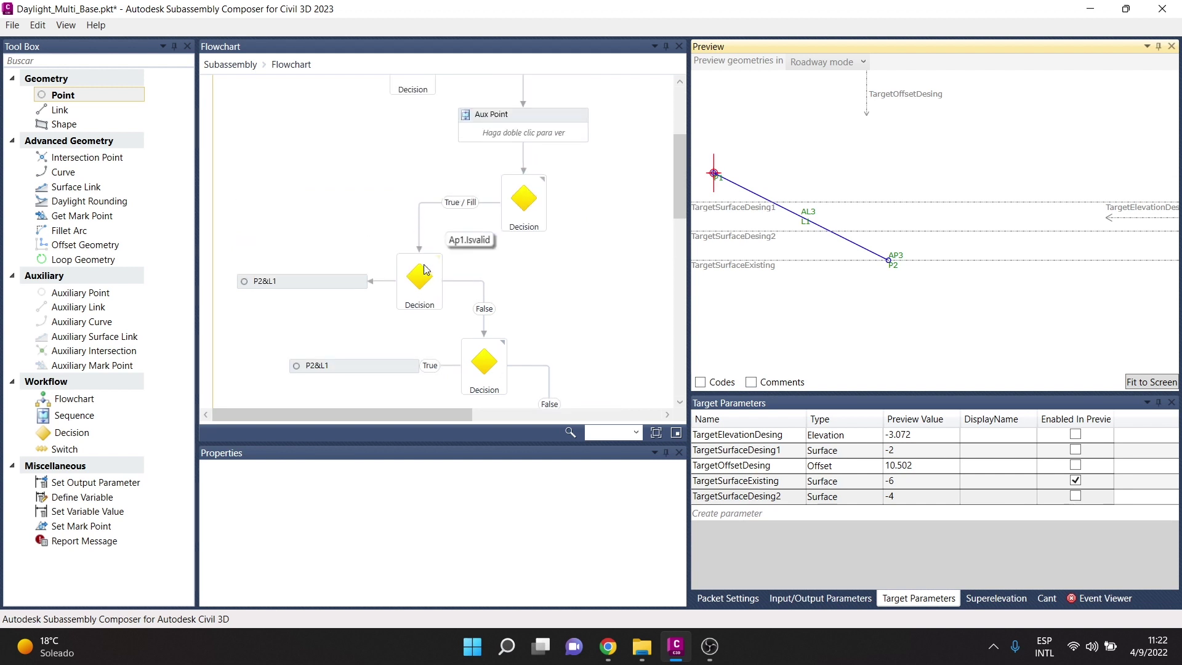
scroll(484, 134, up, 1)
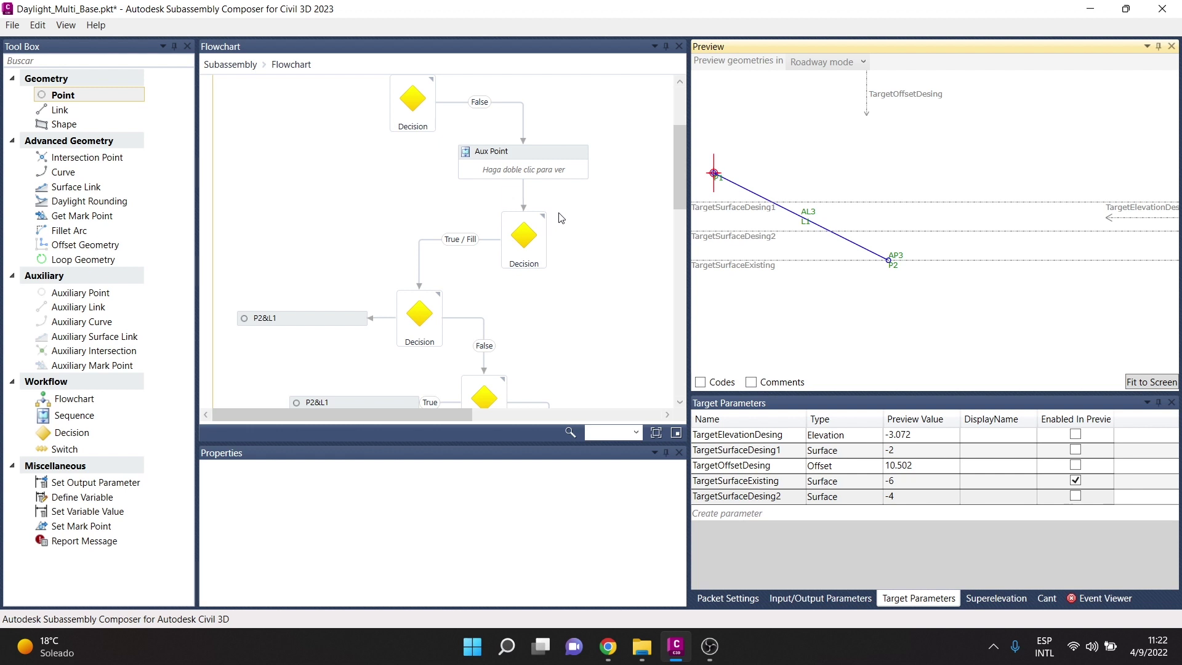
Place a Decision right of the P2&L1 branch and delete its auto-created link from P2&L1.
drag(399, 414, 521, 416)
scroll(517, 368, down, 3)
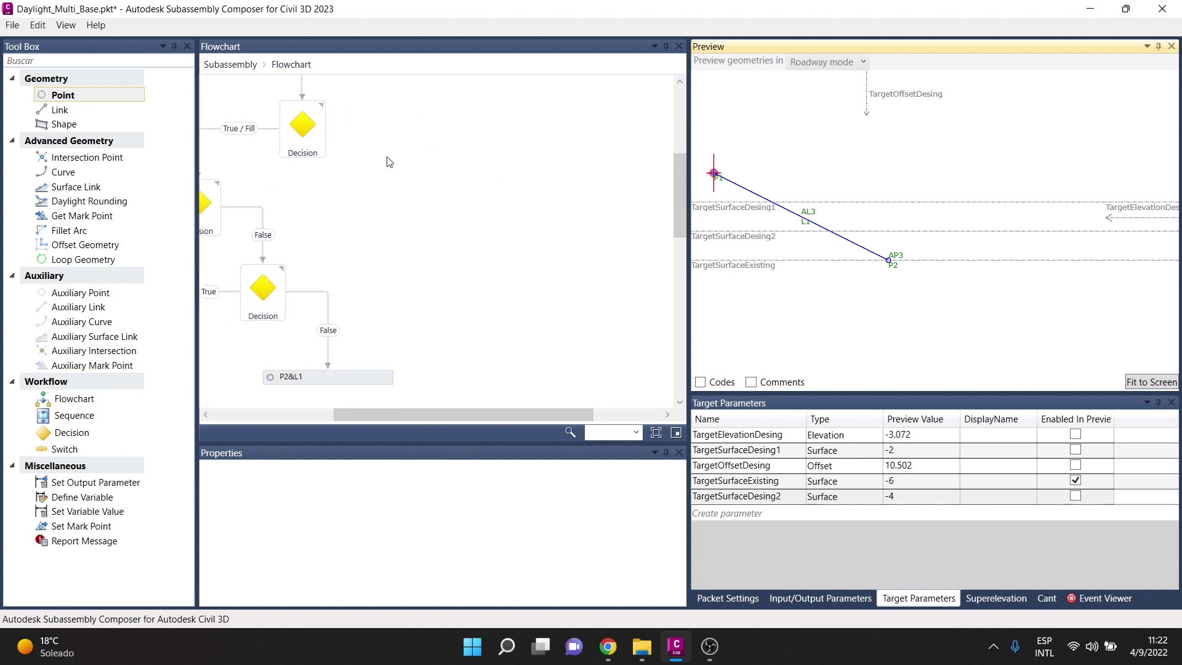
click(303, 125)
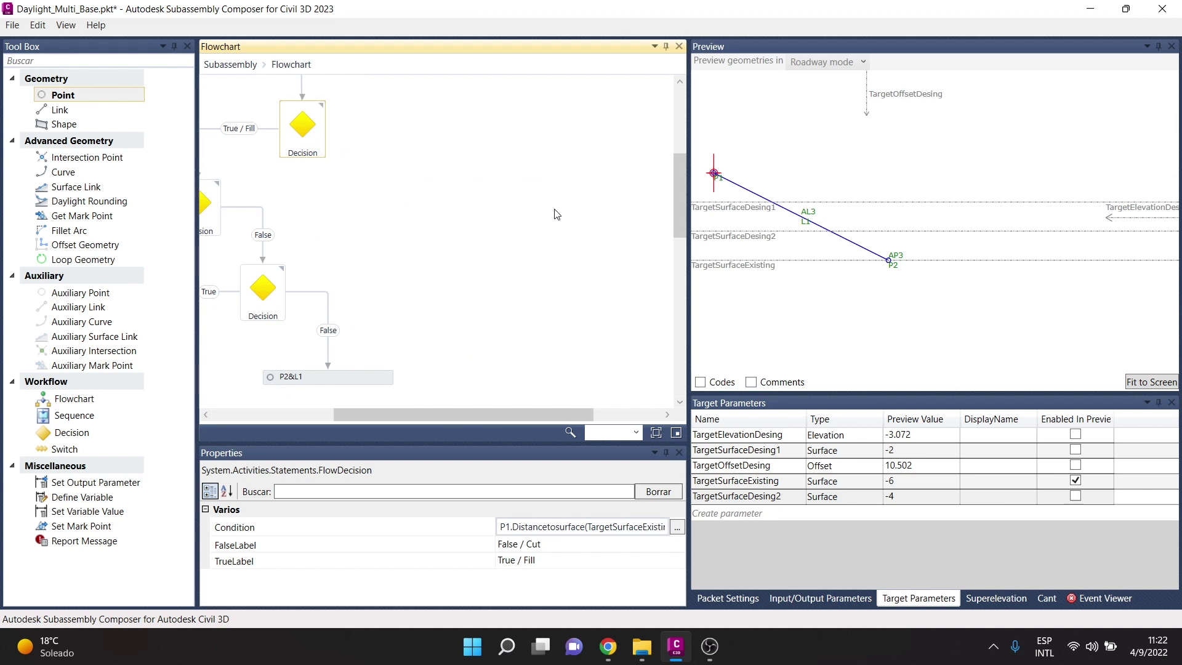
click(80, 415)
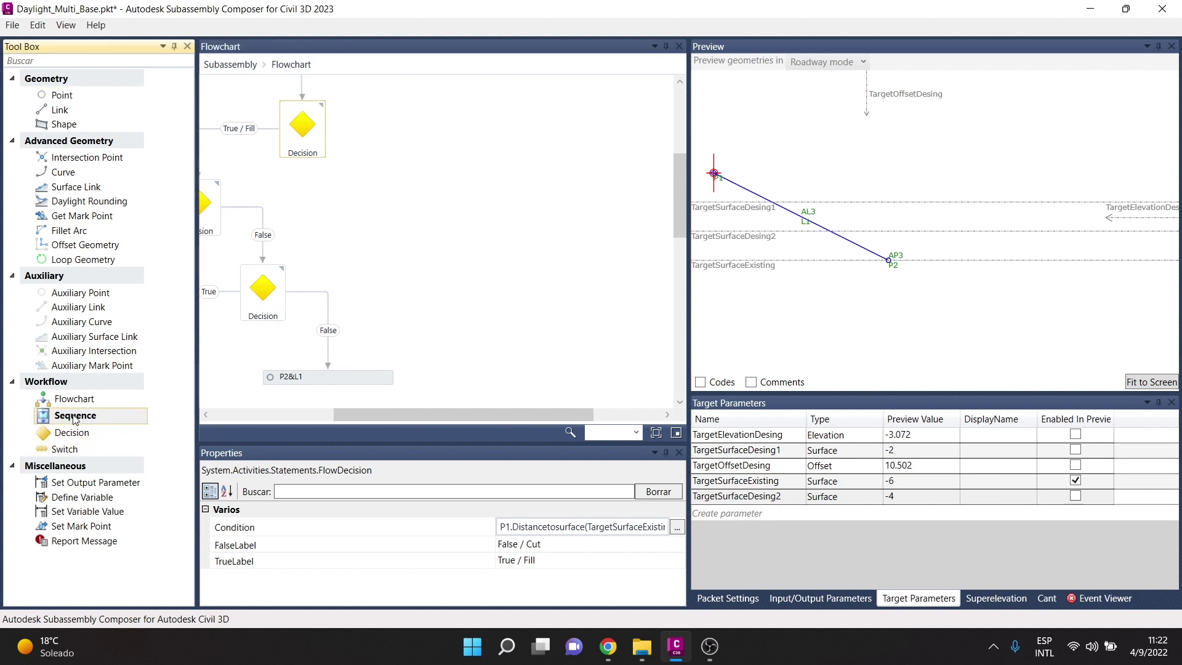
drag(72, 432, 498, 247)
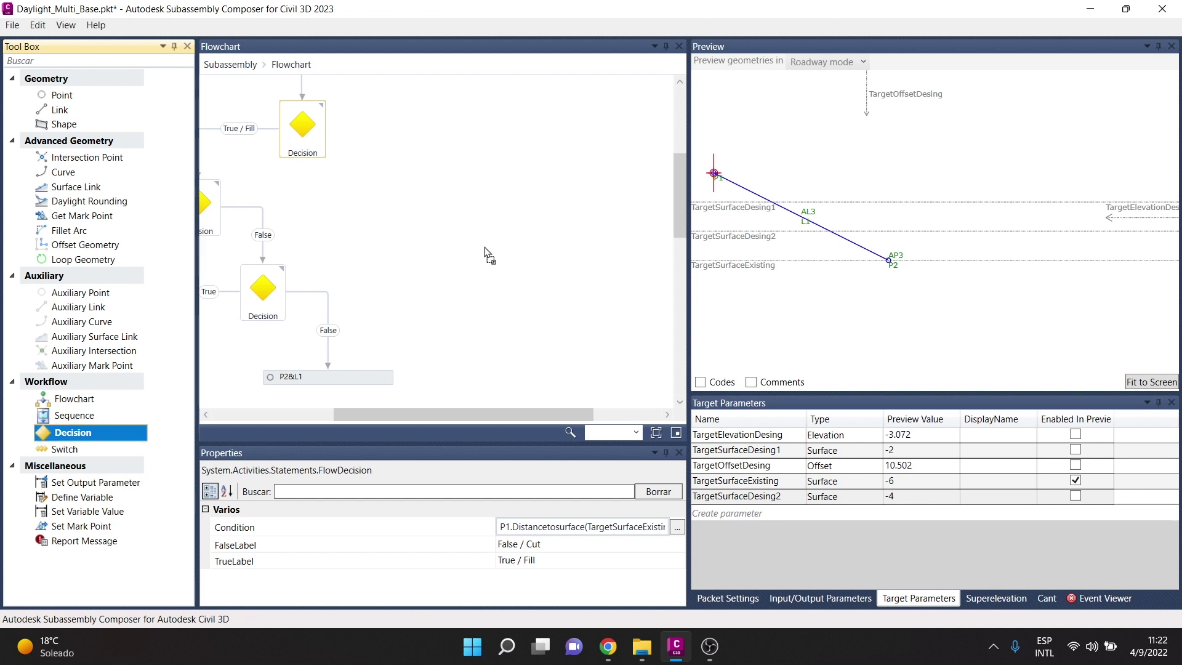
click(490, 292)
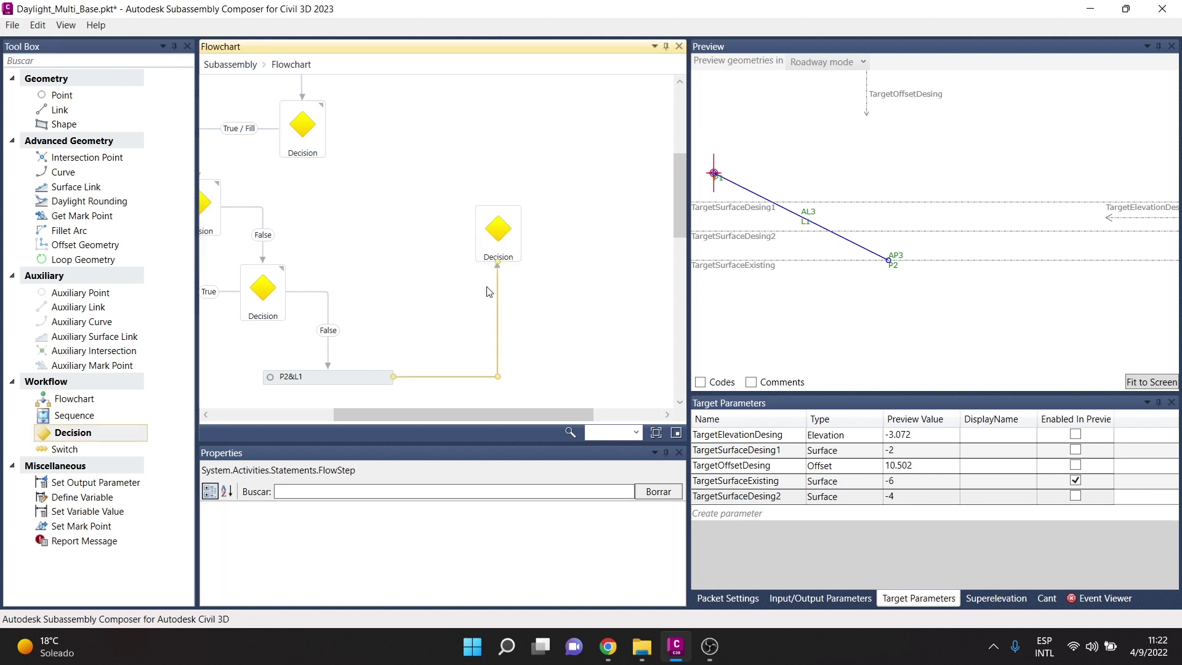
key(Delete)
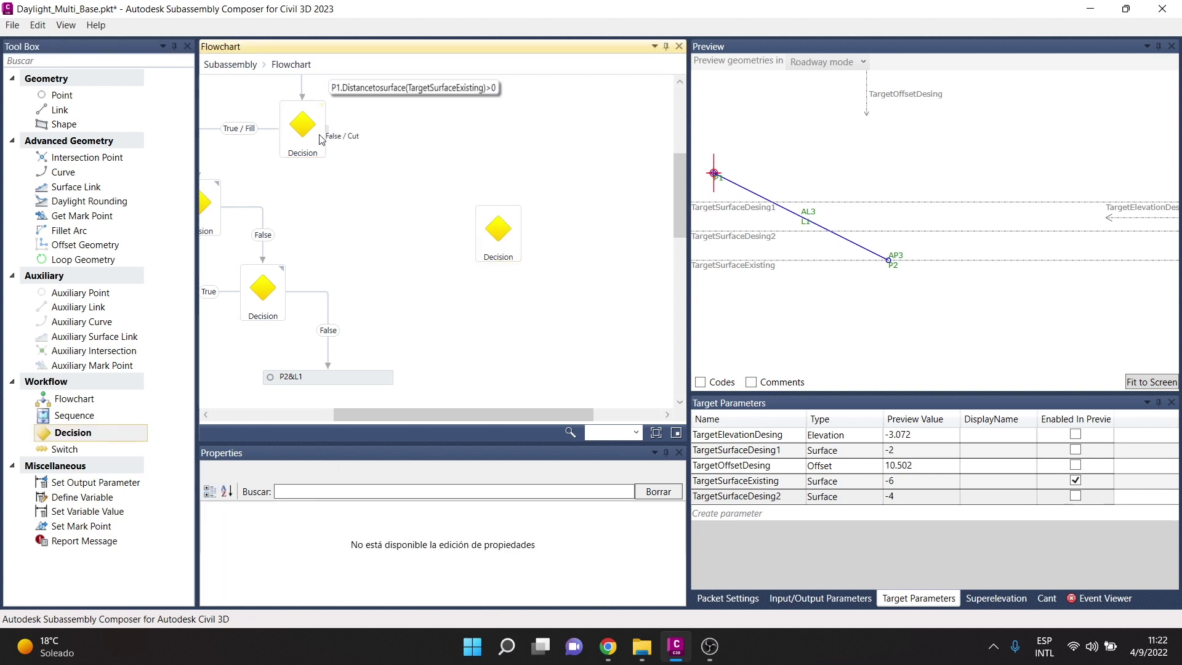
click(1077, 486)
Re-enable TargetSurfaceExisting in preview with its Preview Value changed from -6 to 1.
click(1075, 480)
key(Down)
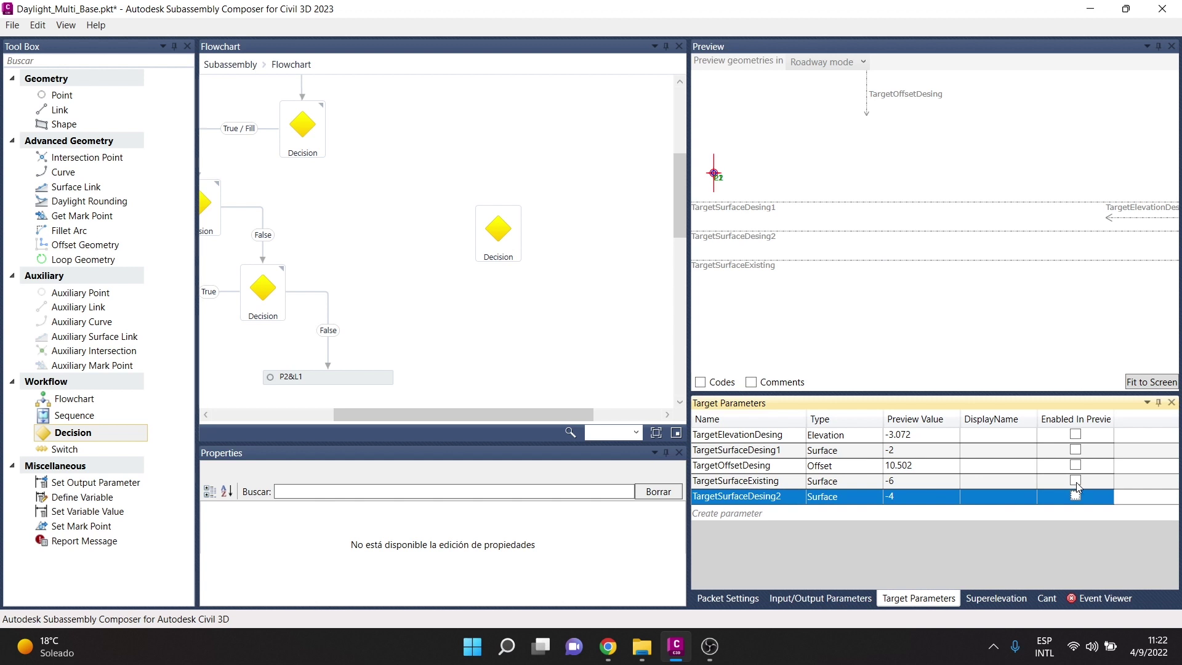
click(1077, 486)
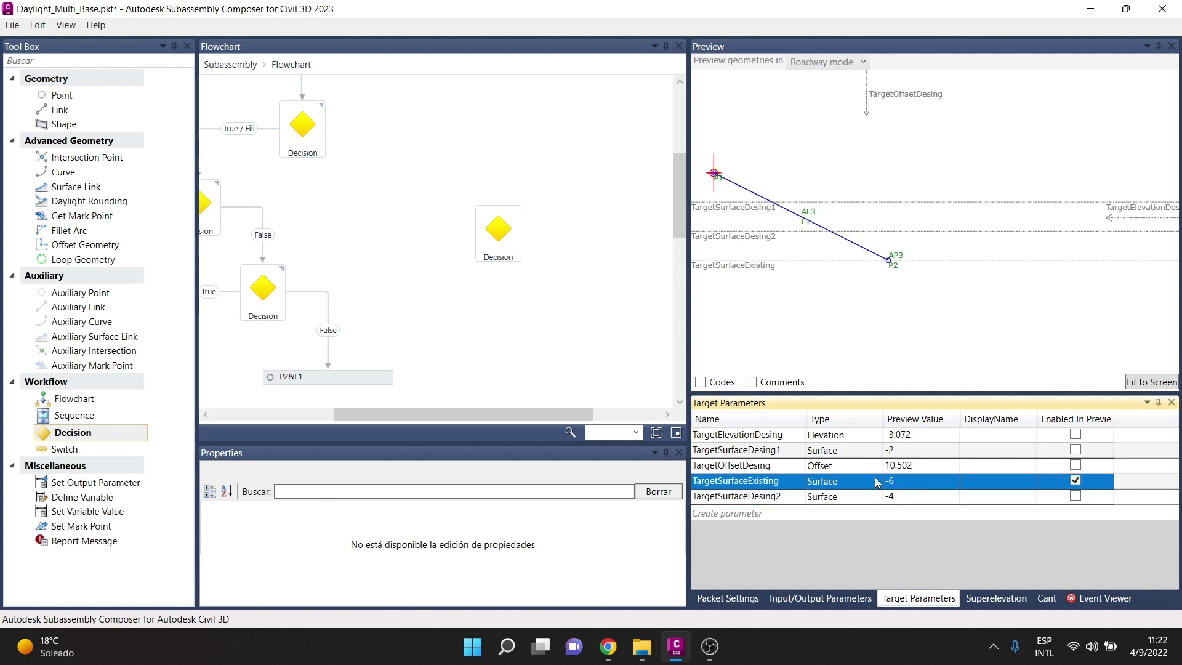
click(937, 479)
text(1)
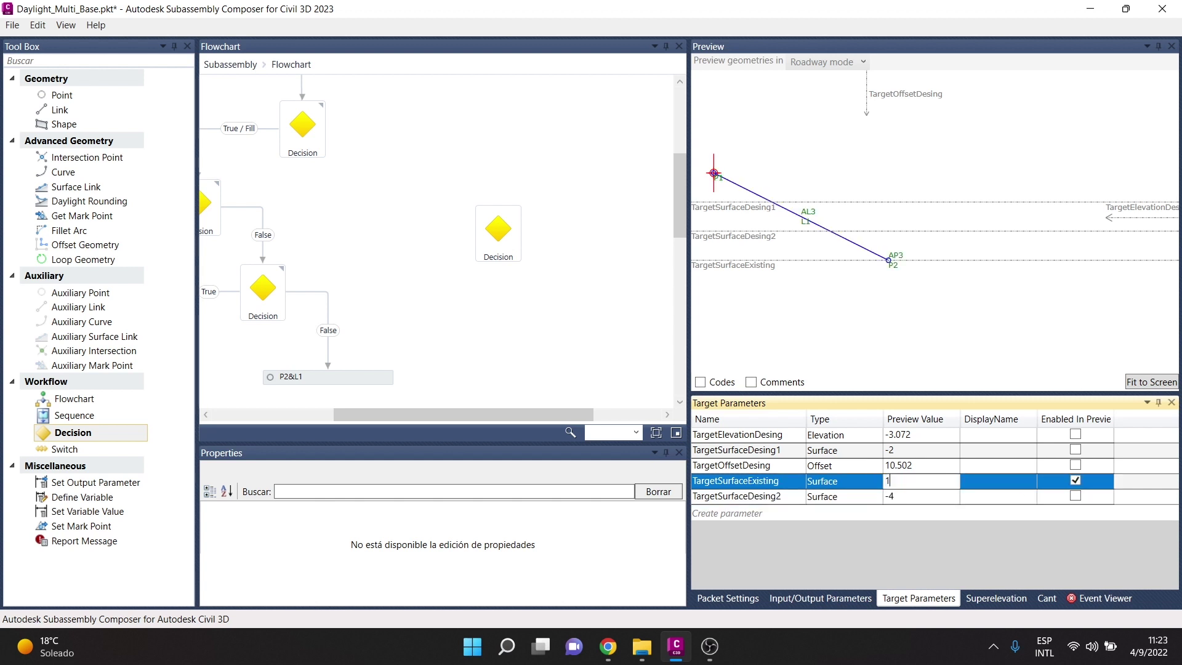
key(Return)
scroll(762, 158, up, 4)
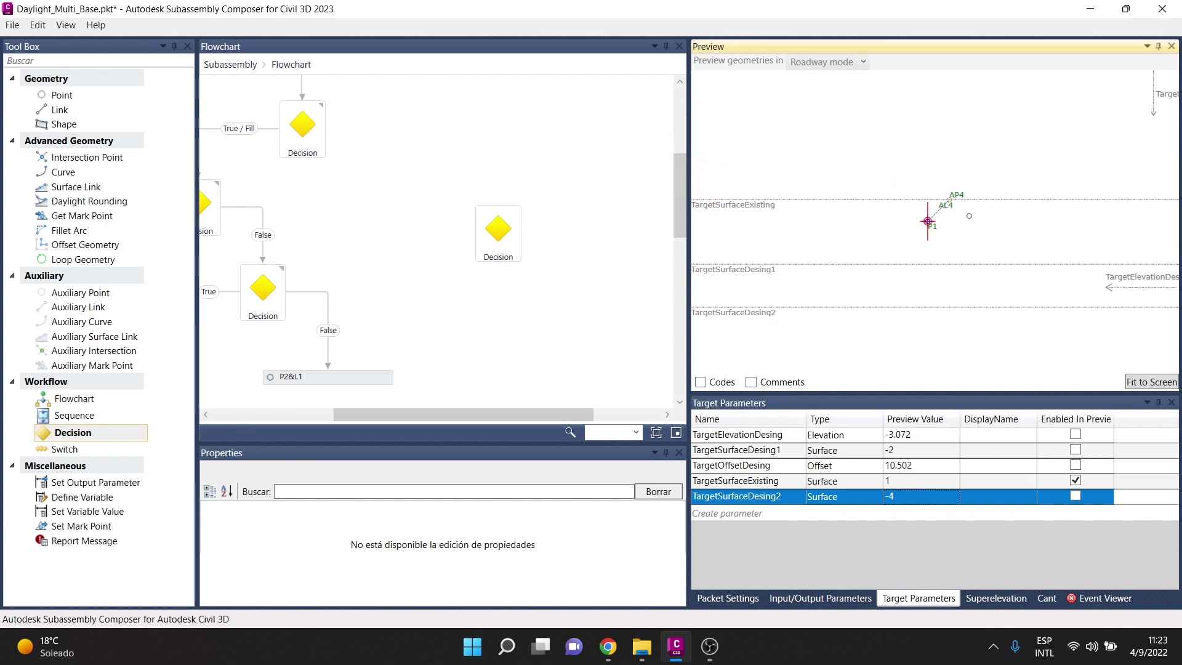
scroll(963, 215, up, 3)
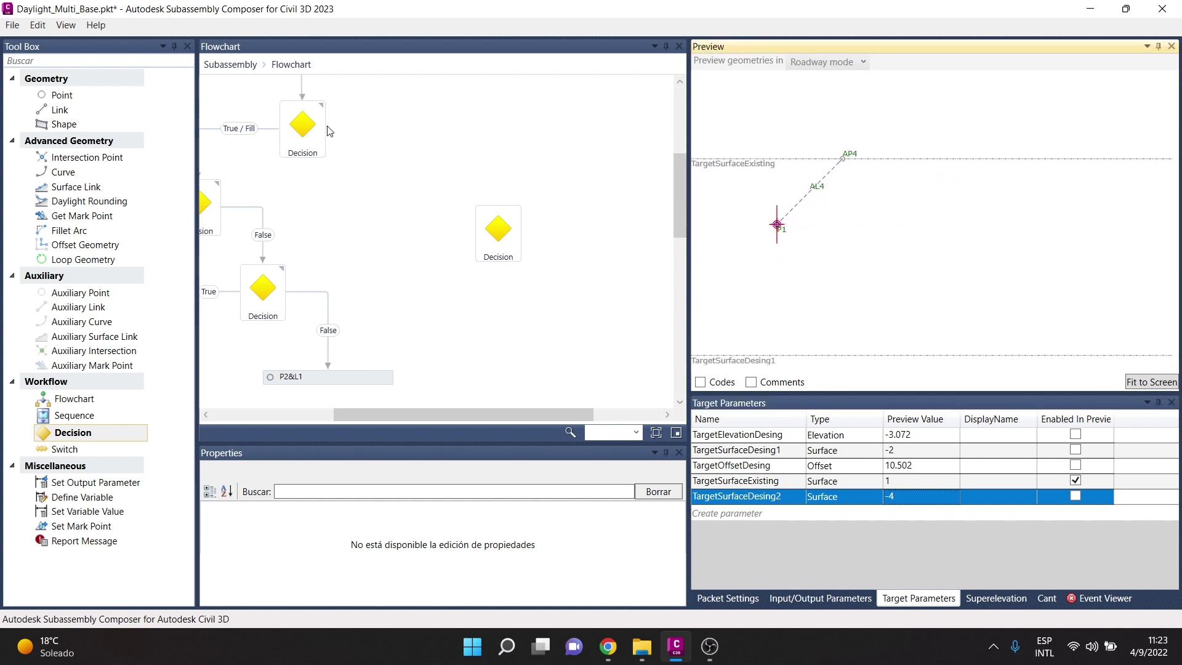
click(483, 226)
Connect the False / Cut output to the new Decision and start its condition as AI4.Ylength.
drag(325, 128, 507, 231)
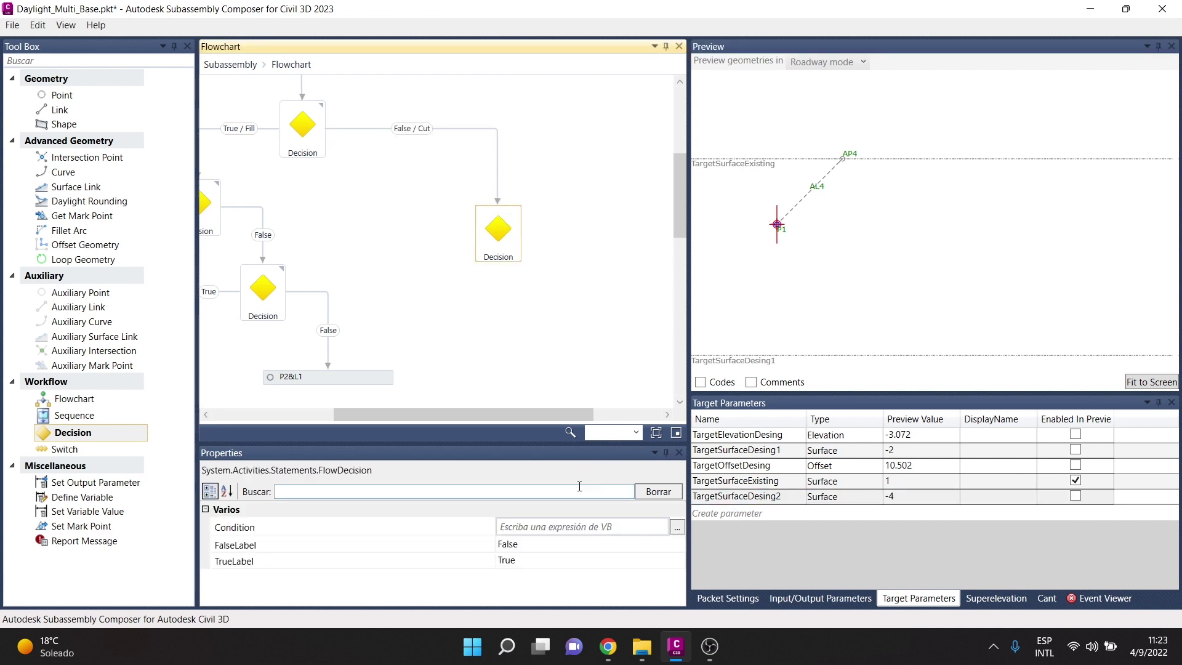
click(570, 527)
click(841, 605)
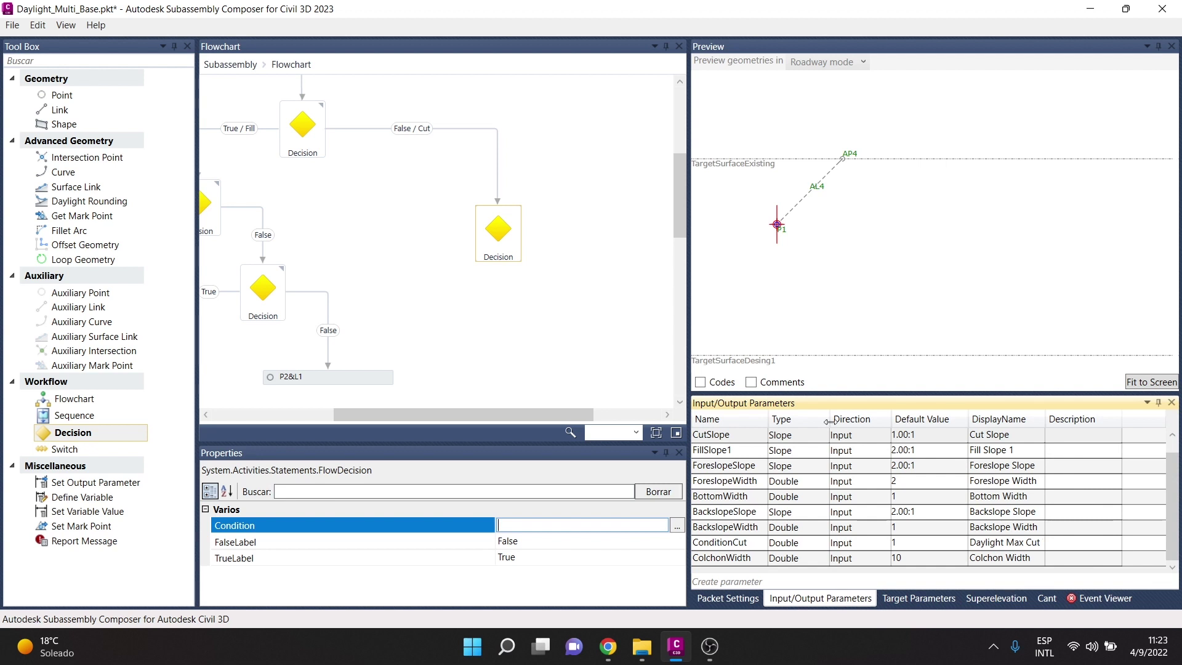
scroll(837, 205, down, 2)
scroll(837, 205, down, 2)
scroll(825, 197, down, 1)
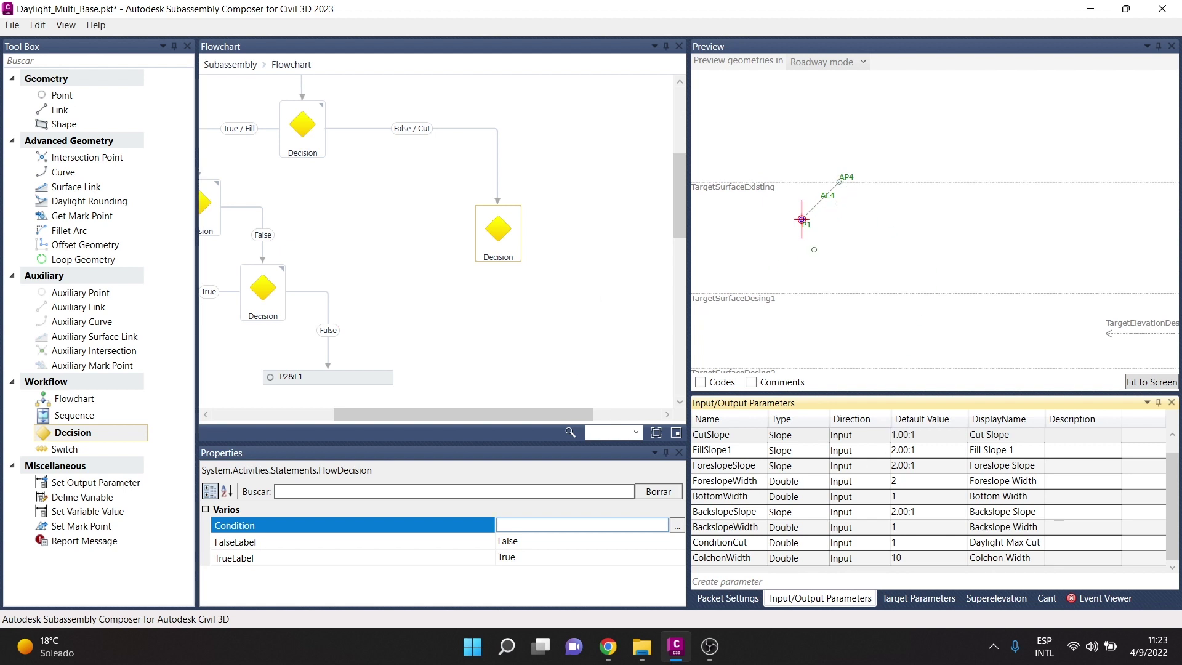
click(501, 229)
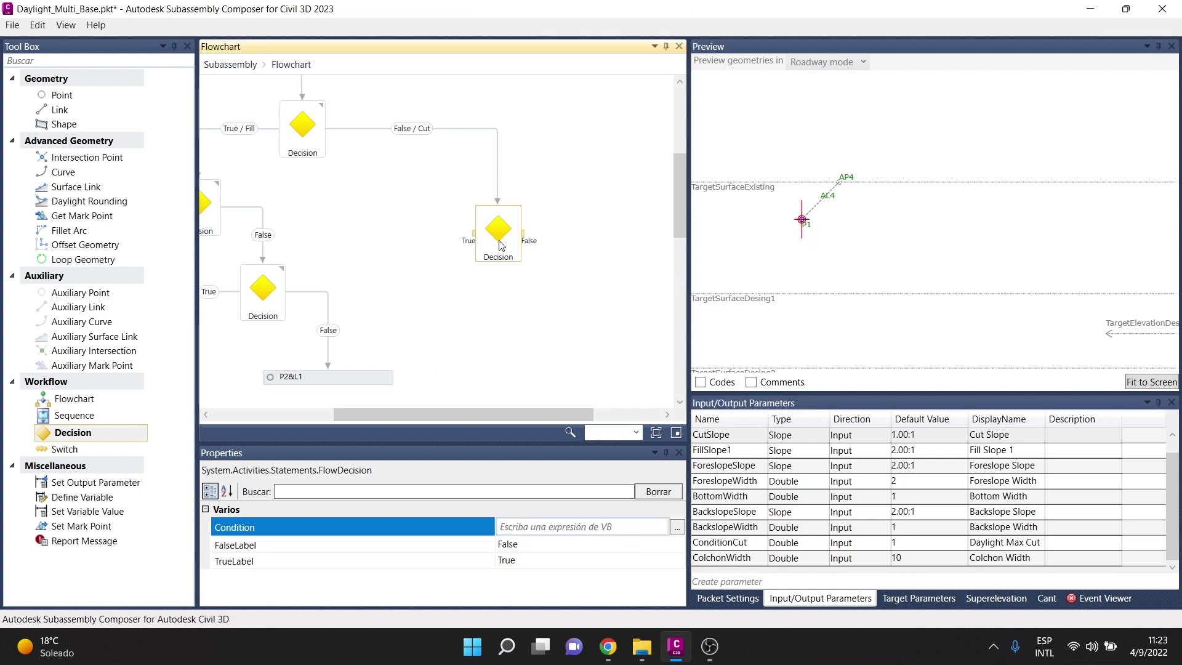
click(553, 526)
text(AI4.Y)
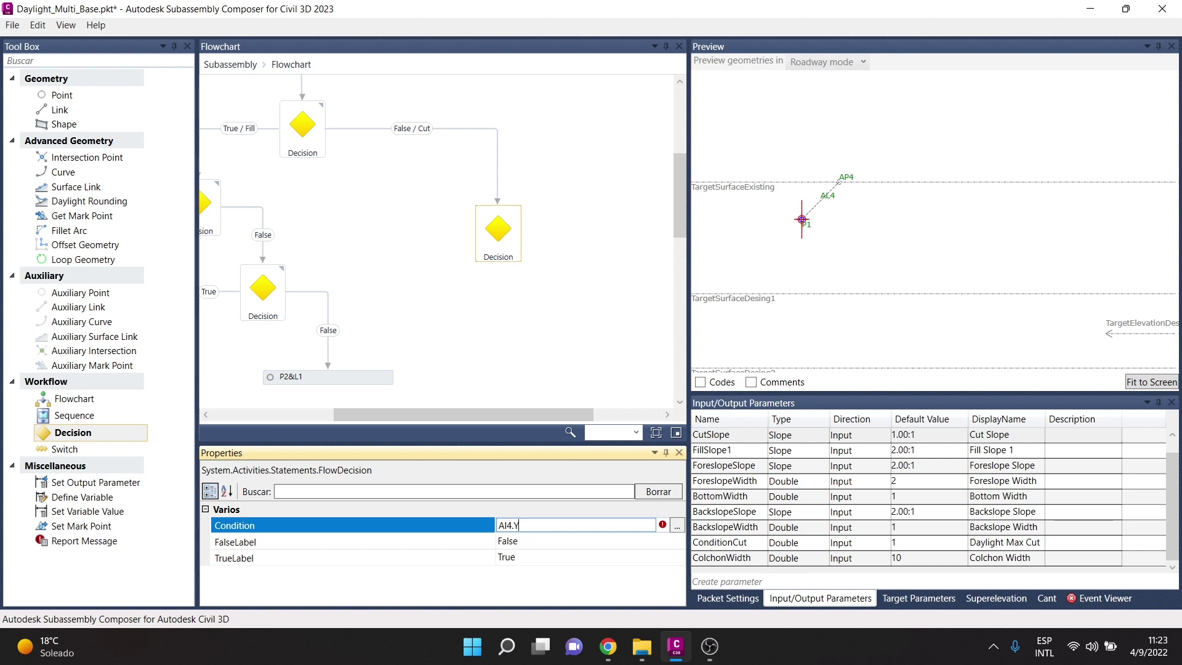
text(len)
click(518, 527)
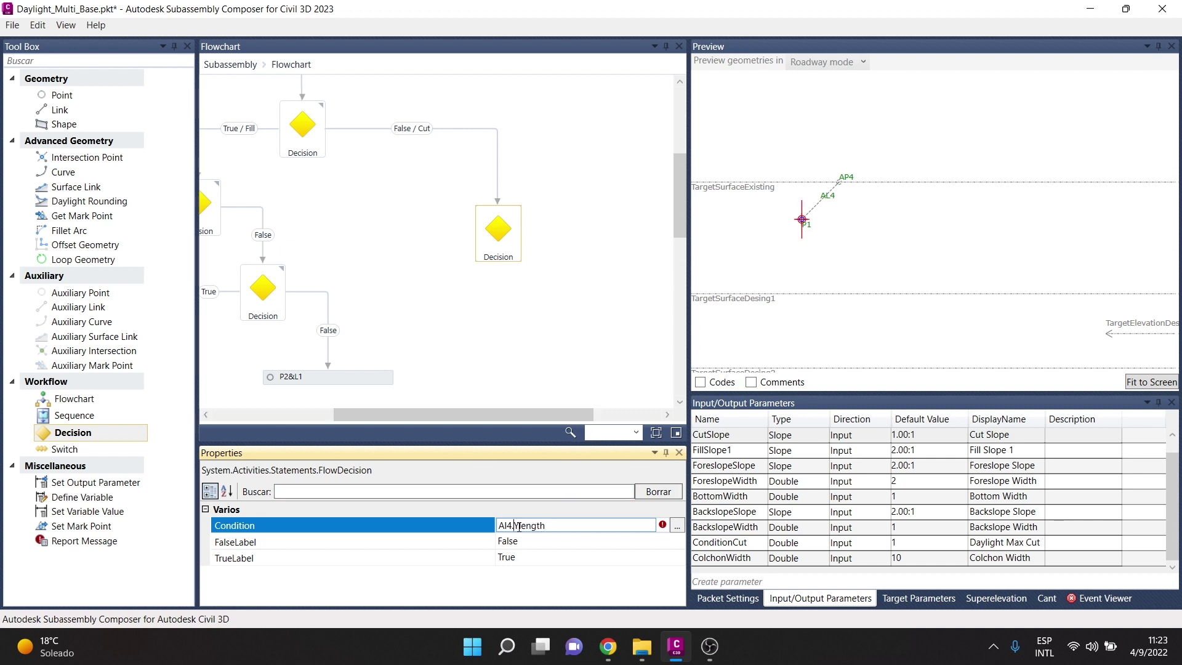
click(553, 526)
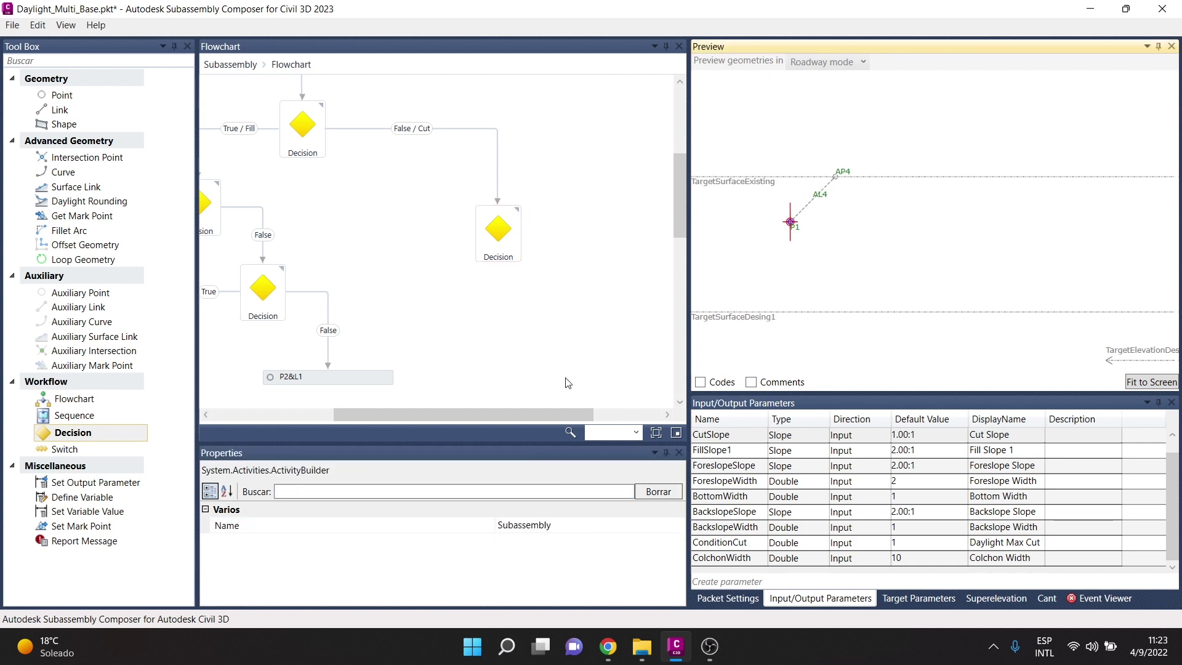
Edit the cut Decision's condition, replacing the Y with x.
click(516, 234)
click(562, 526)
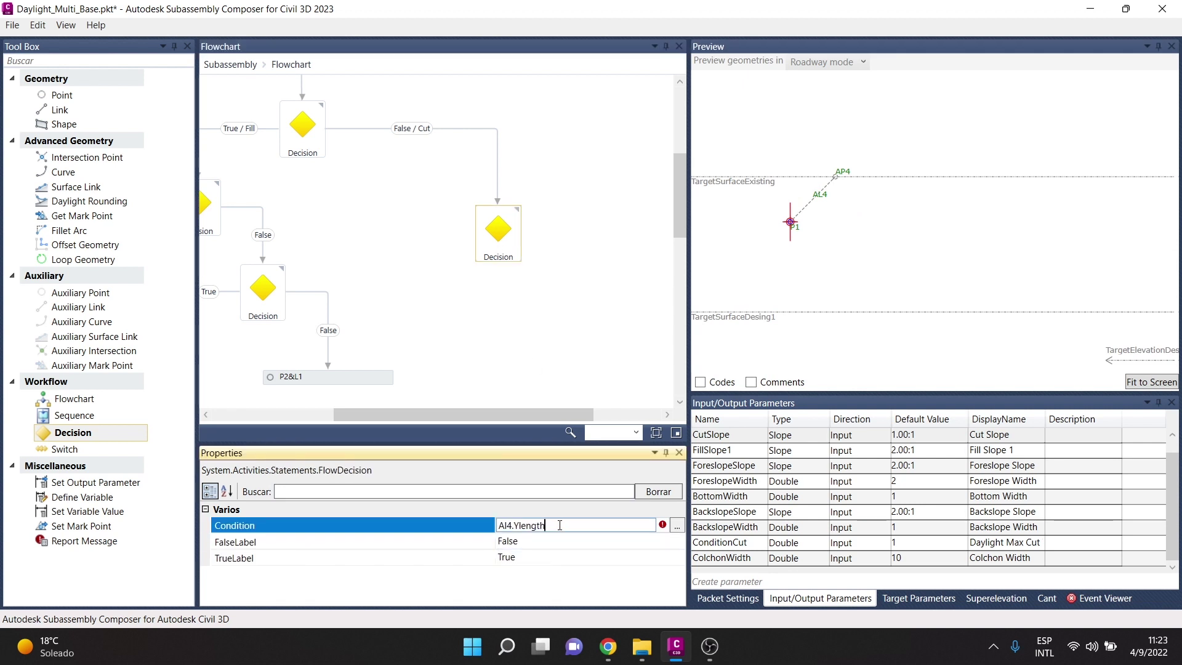
click(521, 526)
key(BackSpace)
text(x)
click(463, 277)
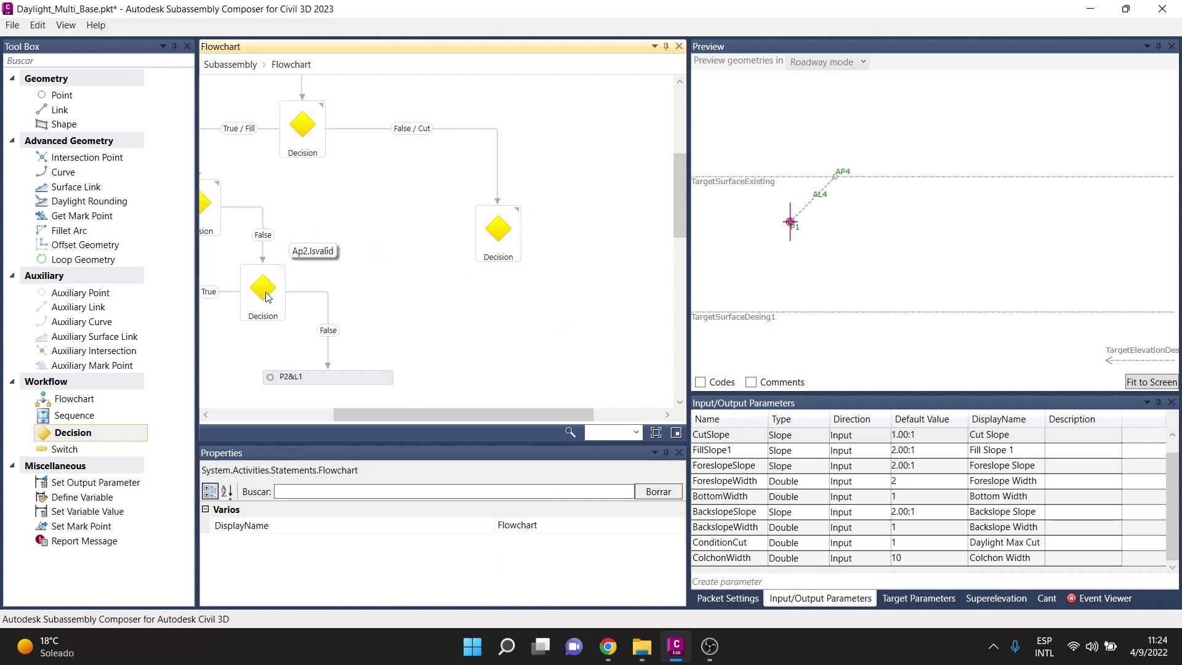
Copy P2&L1's Delta X expression AI3.xlength into the cut Decision's condition.
click(346, 376)
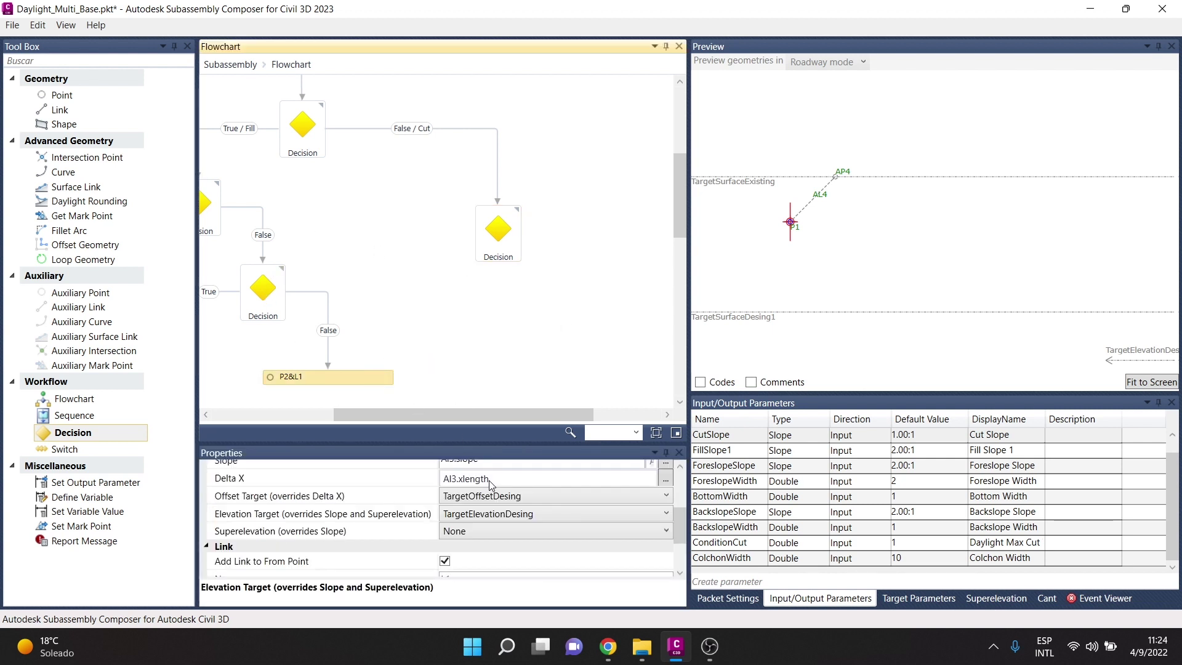
drag(500, 479, 297, 474)
key(ctrl+c)
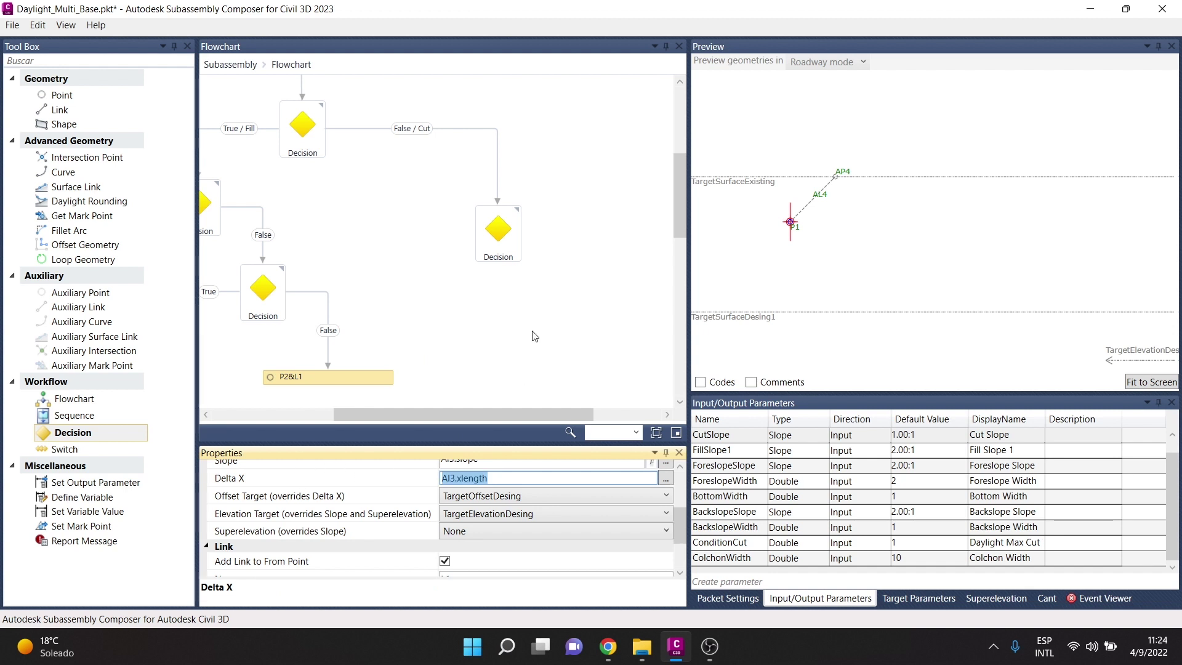
click(517, 239)
click(553, 527)
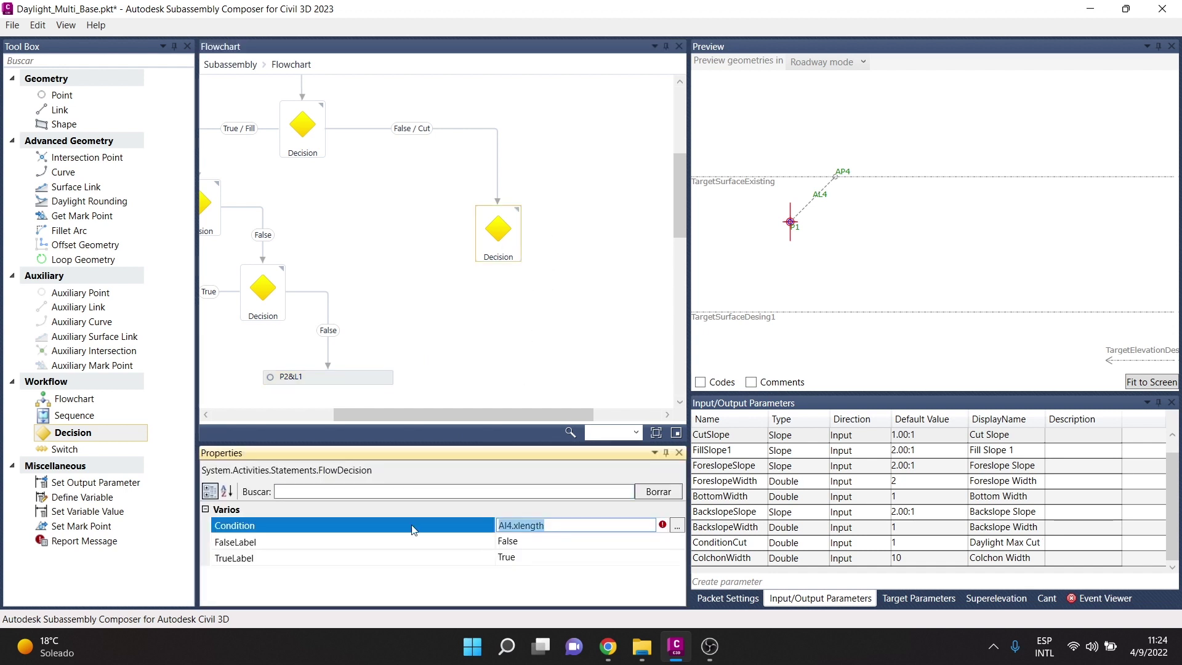
key(ctrl+v)
click(566, 339)
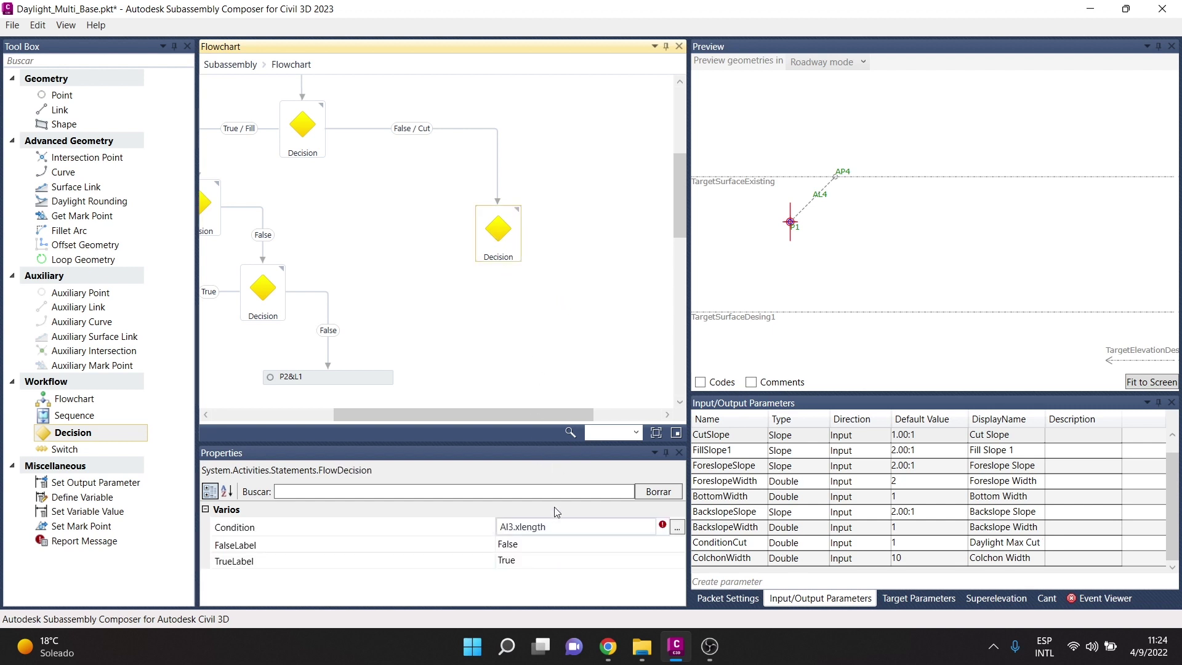
Finish the condition as AI3.Ylength<=ConditionCut, pasting the ConditionCut parameter name.
click(560, 528)
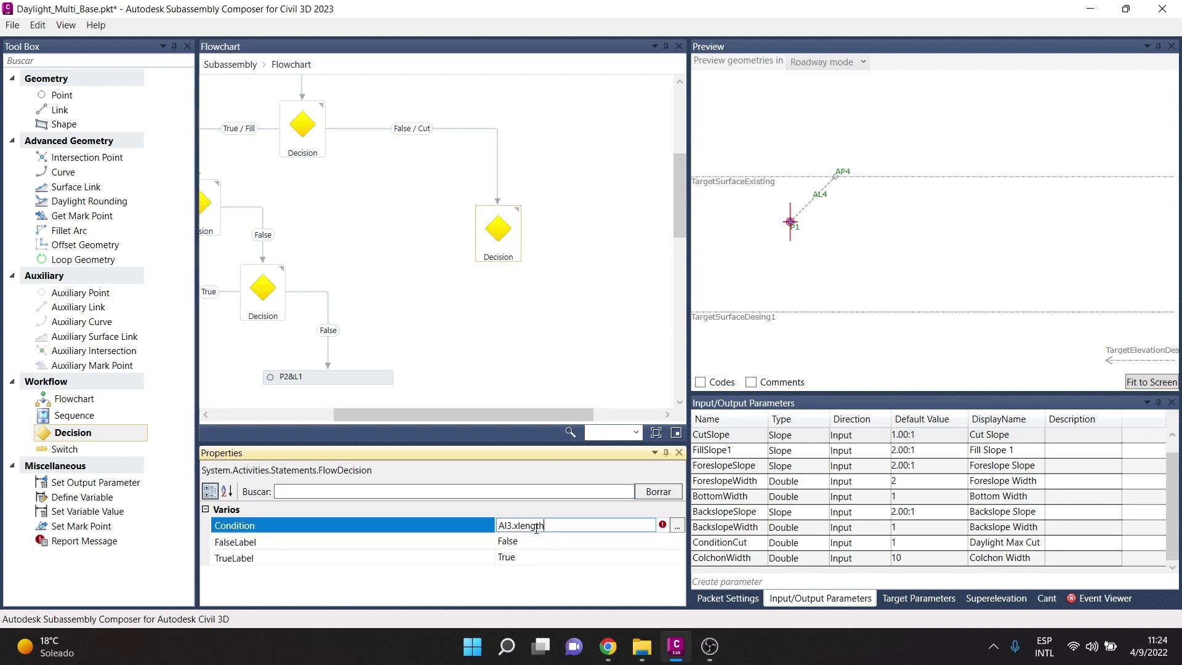
text(Y)
text(=)
click(752, 542)
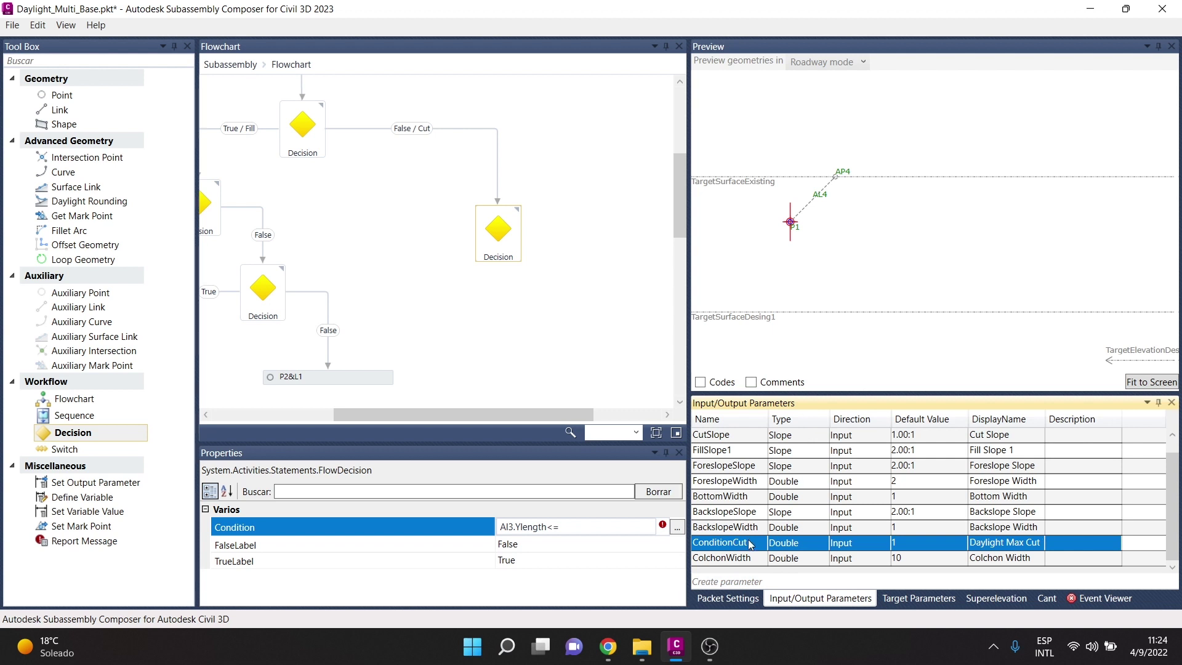
key(ctrl+c)
click(616, 465)
key(ctrl+v)
click(562, 270)
click(524, 233)
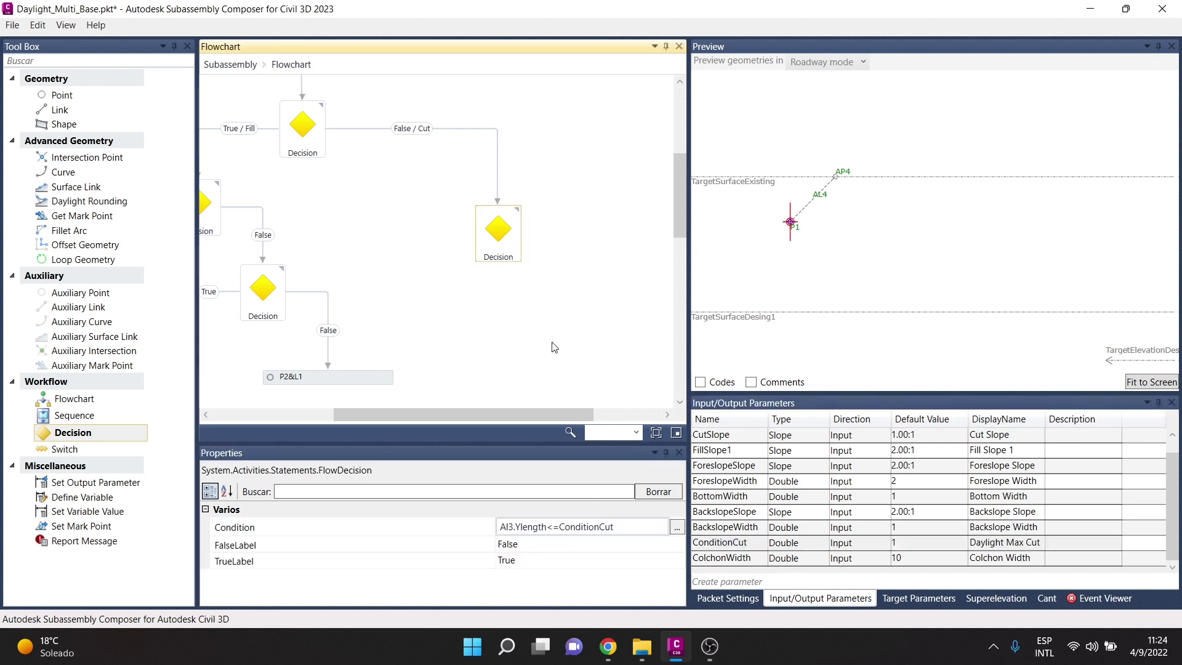
click(612, 525)
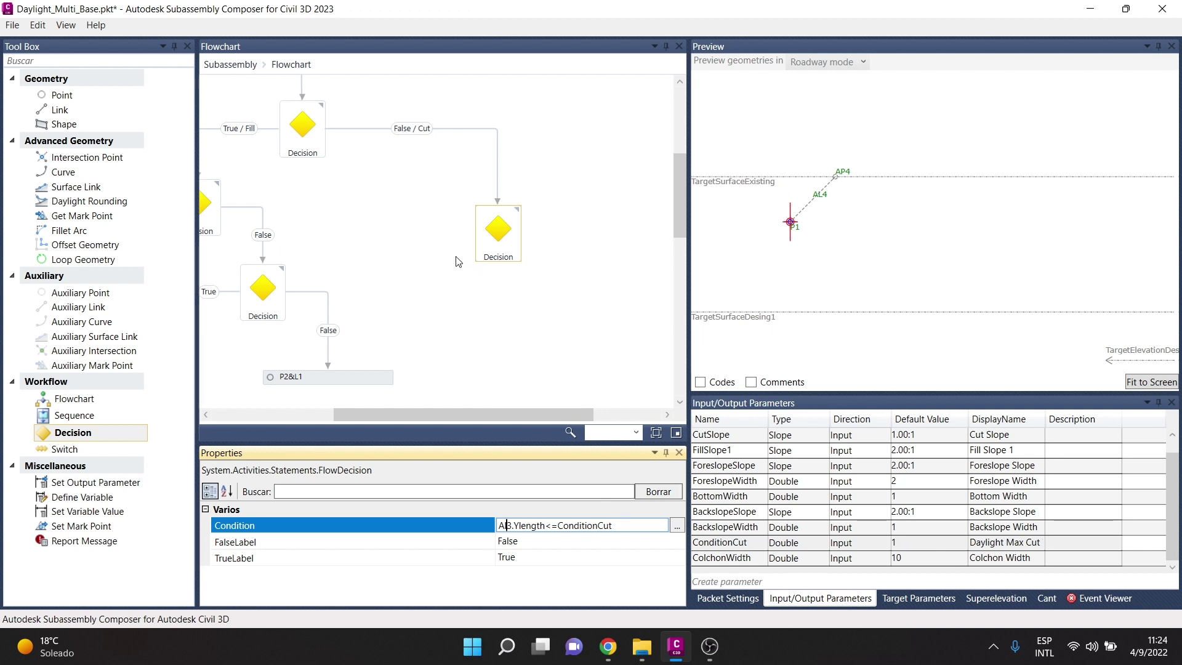
Add a new Point P3 on the cut branch beside the right Decision.
drag(407, 423, 344, 418)
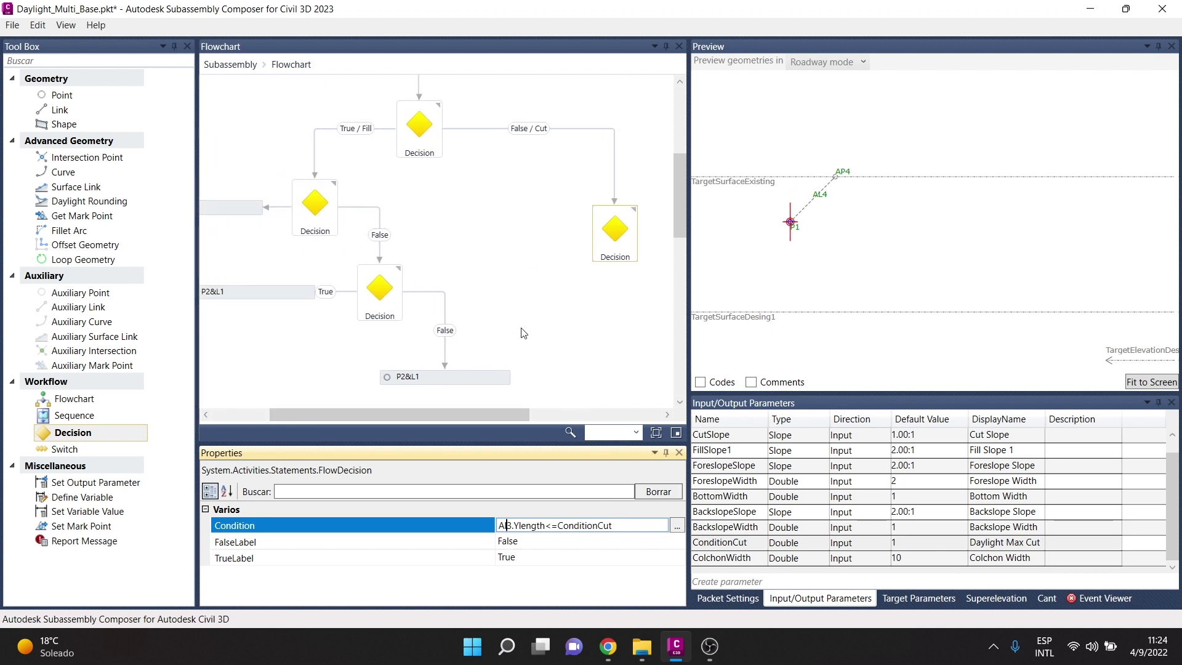
click(613, 234)
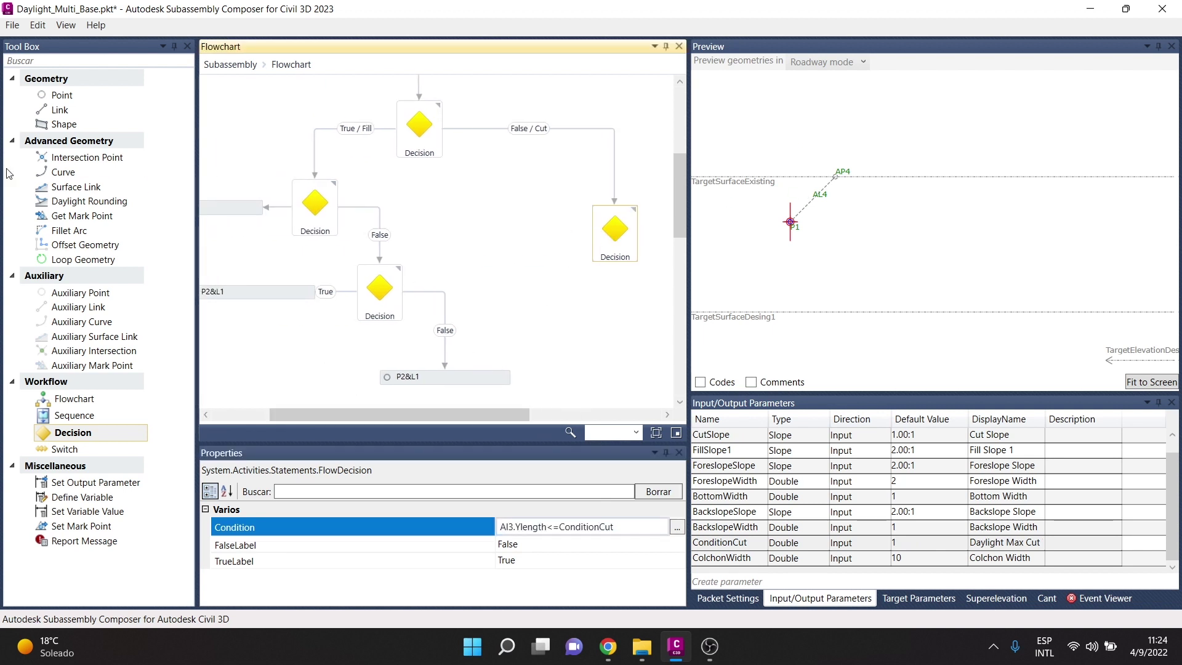
drag(57, 104, 551, 252)
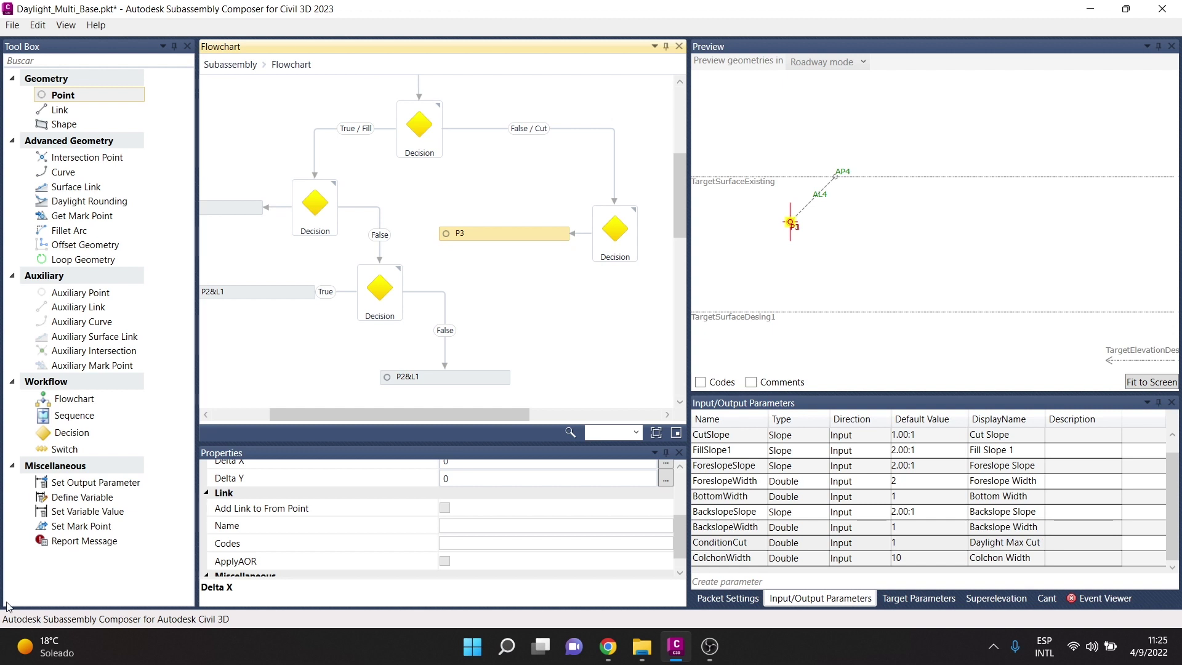
Number the new point P2 and make it Slope to Surface from P1.
scroll(489, 492, up, 3)
click(475, 476)
text(P2)
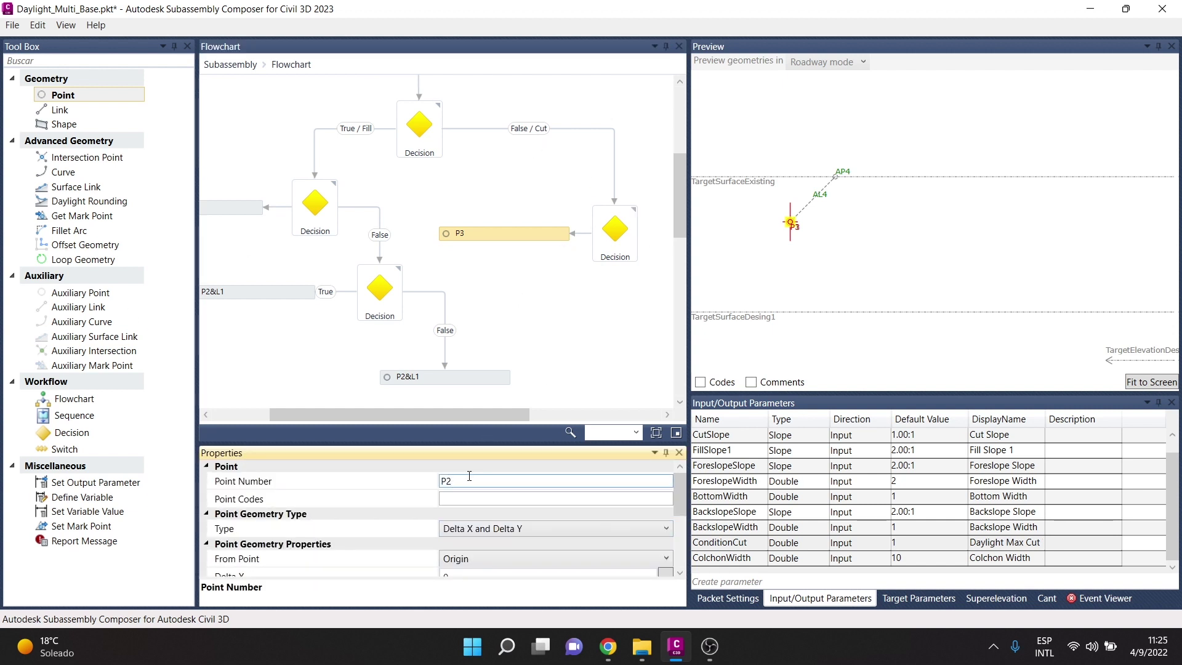
click(478, 533)
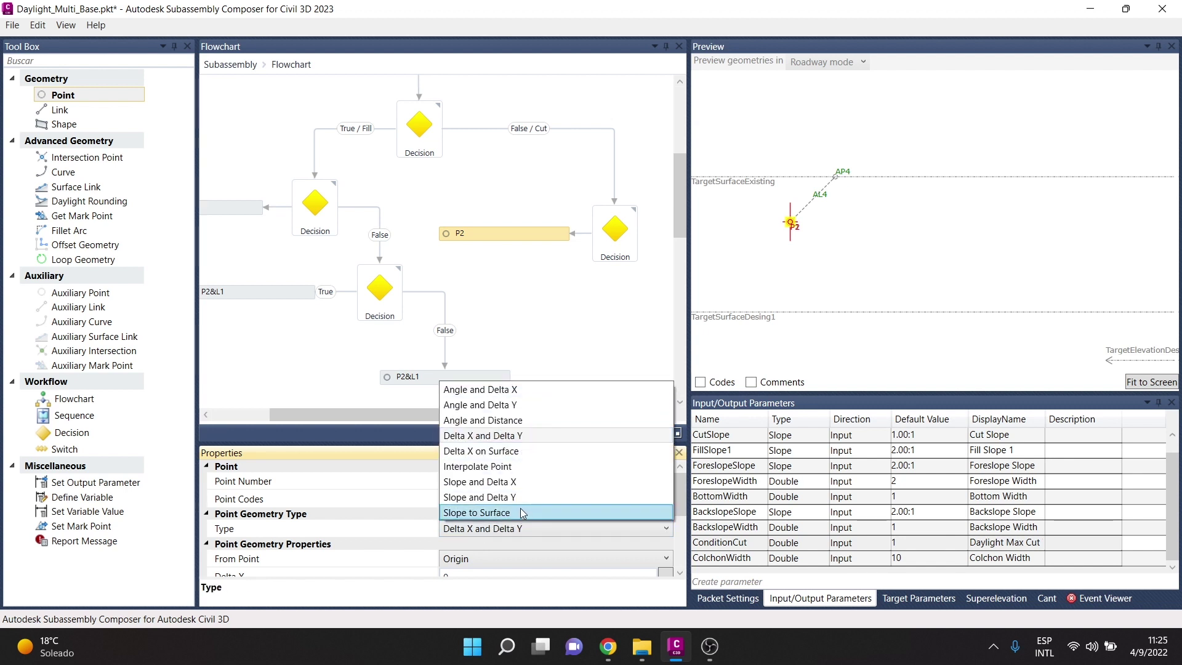
click(522, 512)
scroll(478, 521, down, 1)
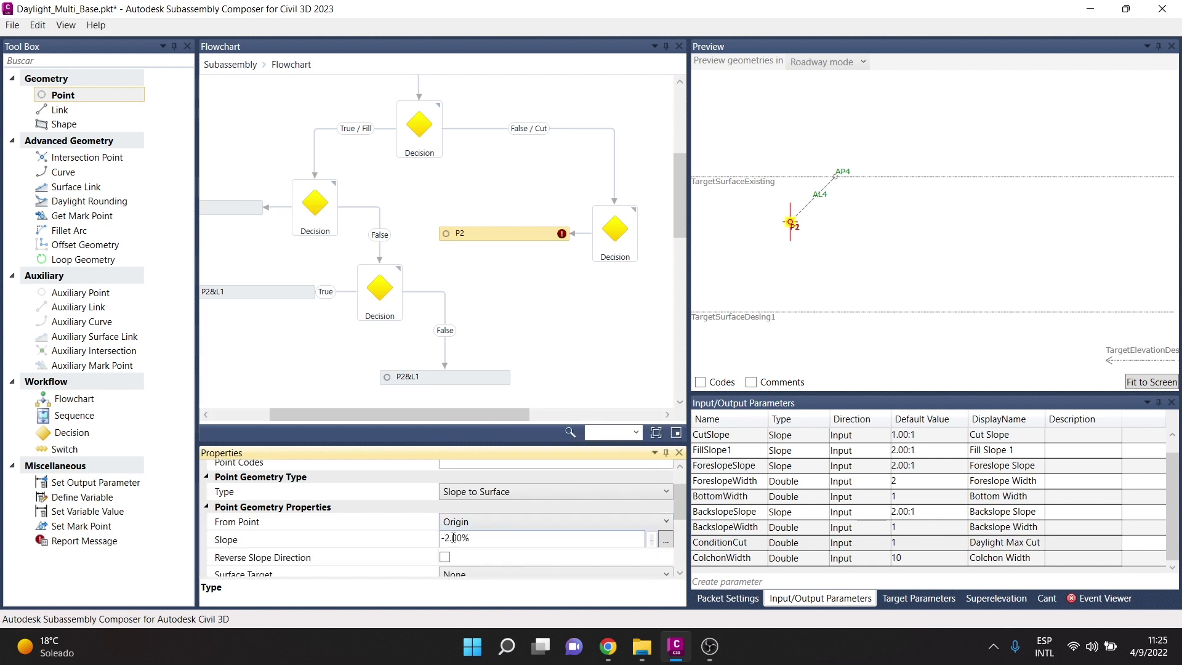
click(477, 520)
click(486, 597)
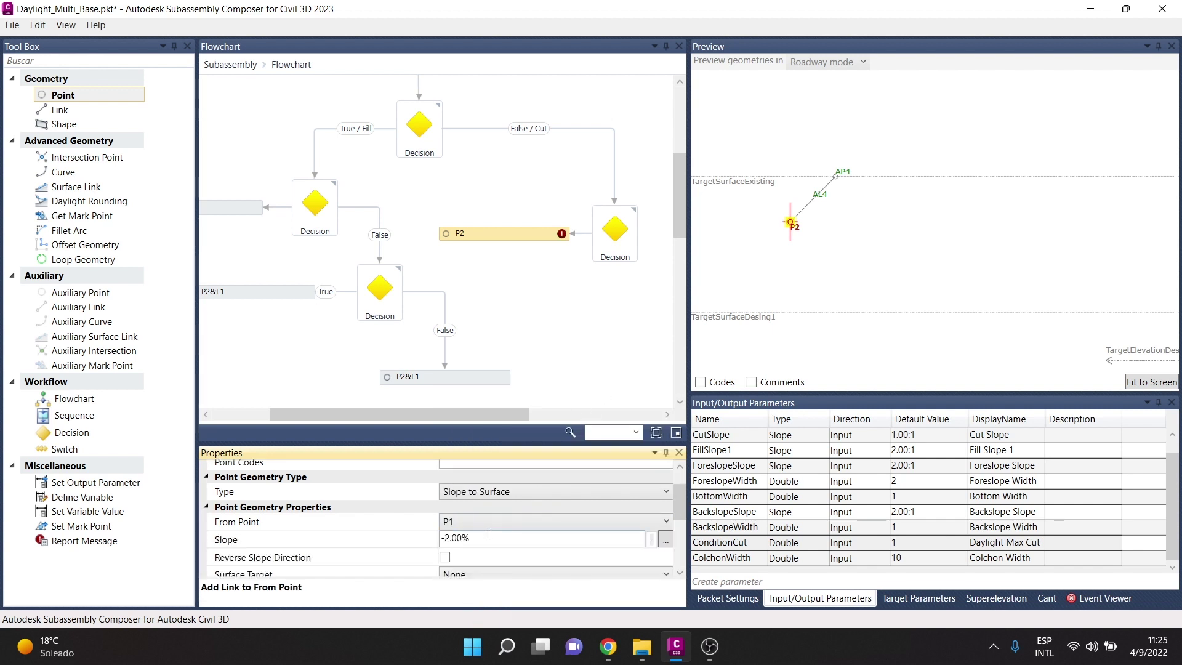
Set P2's slope to CutSlope and its surface target to TargetSurfaceExisting.
double_click(737, 434)
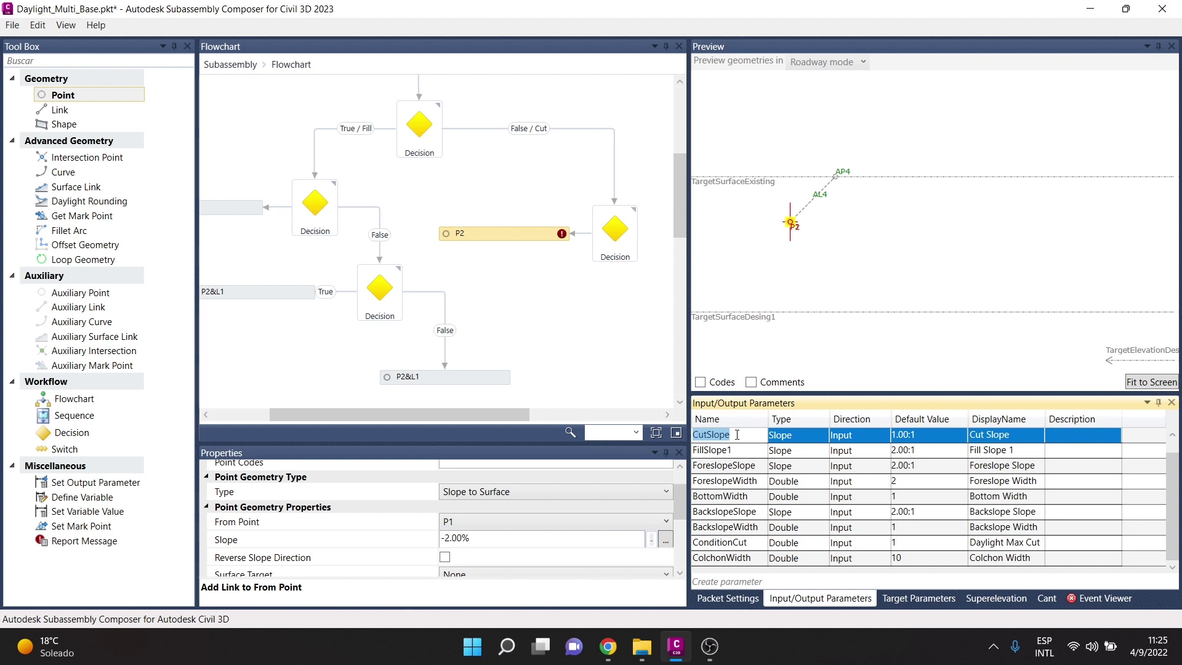
triple_click(499, 538)
key(ctrl+v)
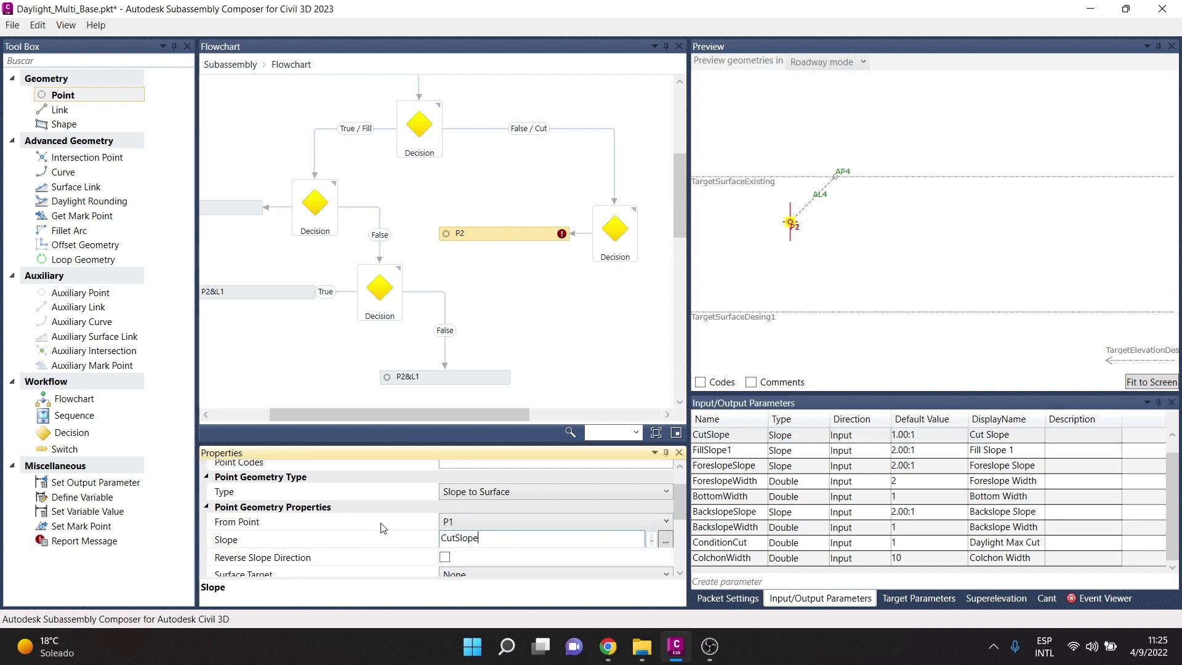
scroll(492, 538, down, 1)
click(477, 537)
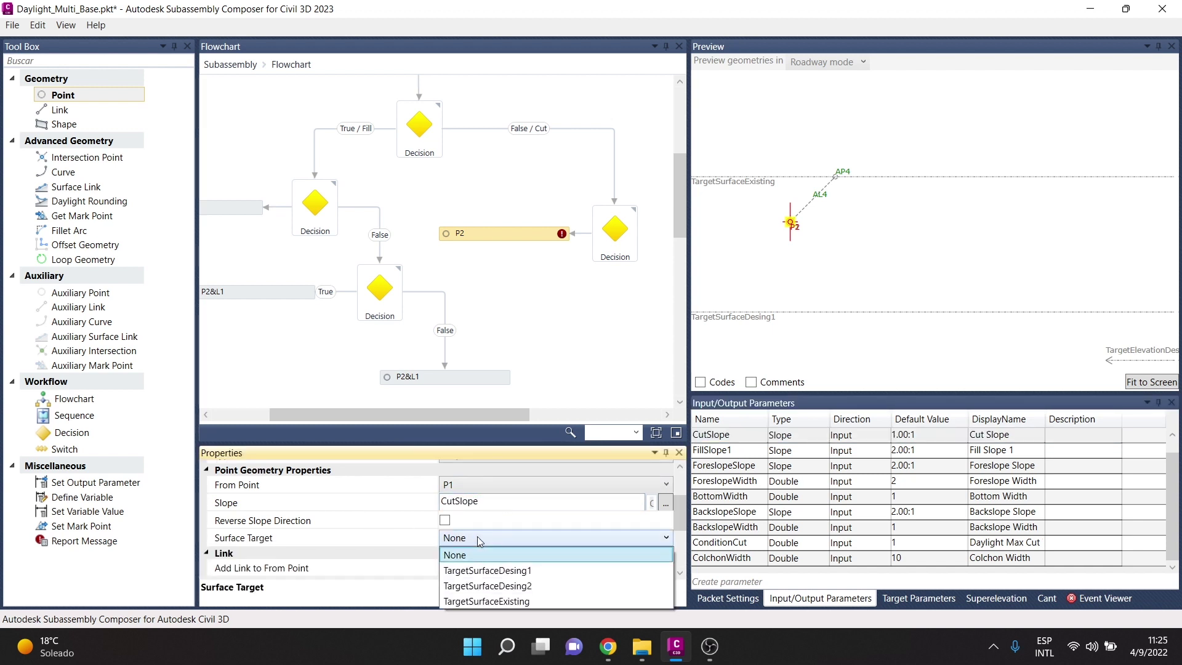
click(484, 602)
click(525, 323)
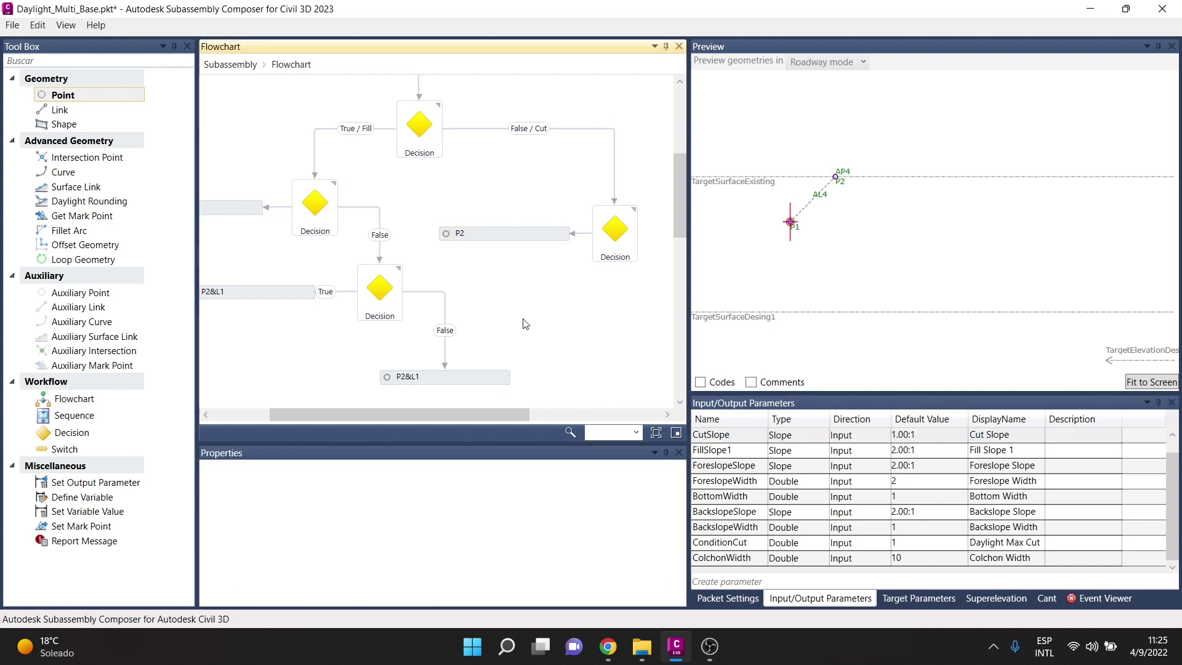
Add link L1 from P2 back to P1 and show the Target Parameters list.
click(499, 234)
scroll(448, 541, down, 2)
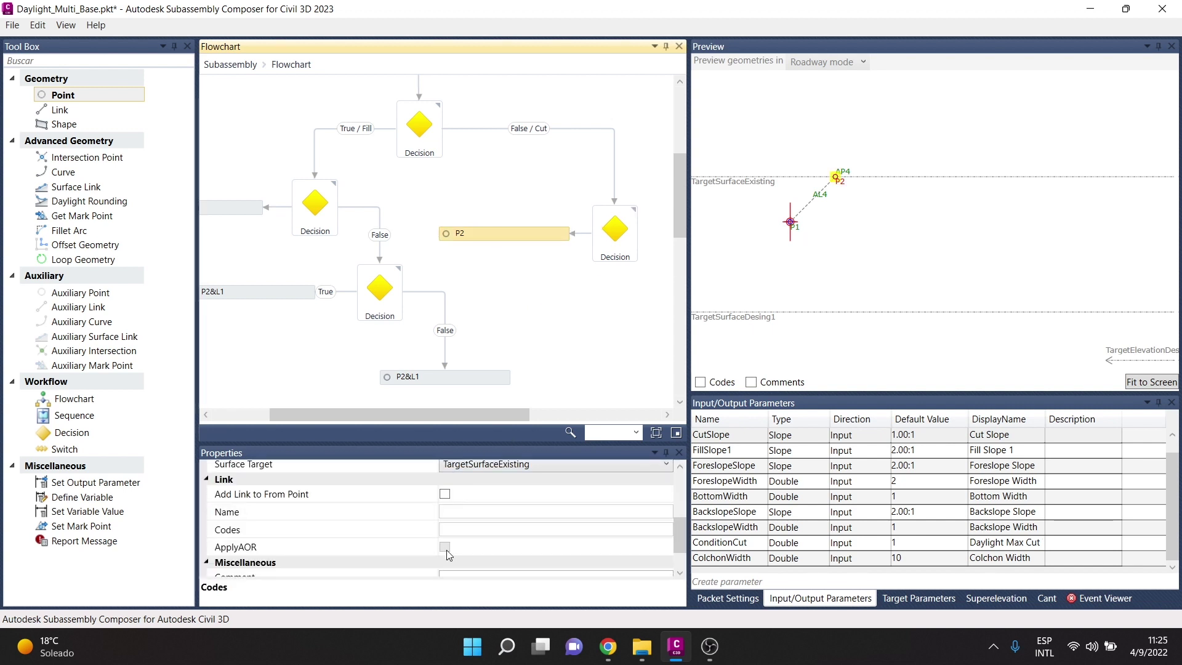
click(444, 494)
click(468, 514)
text(L1)
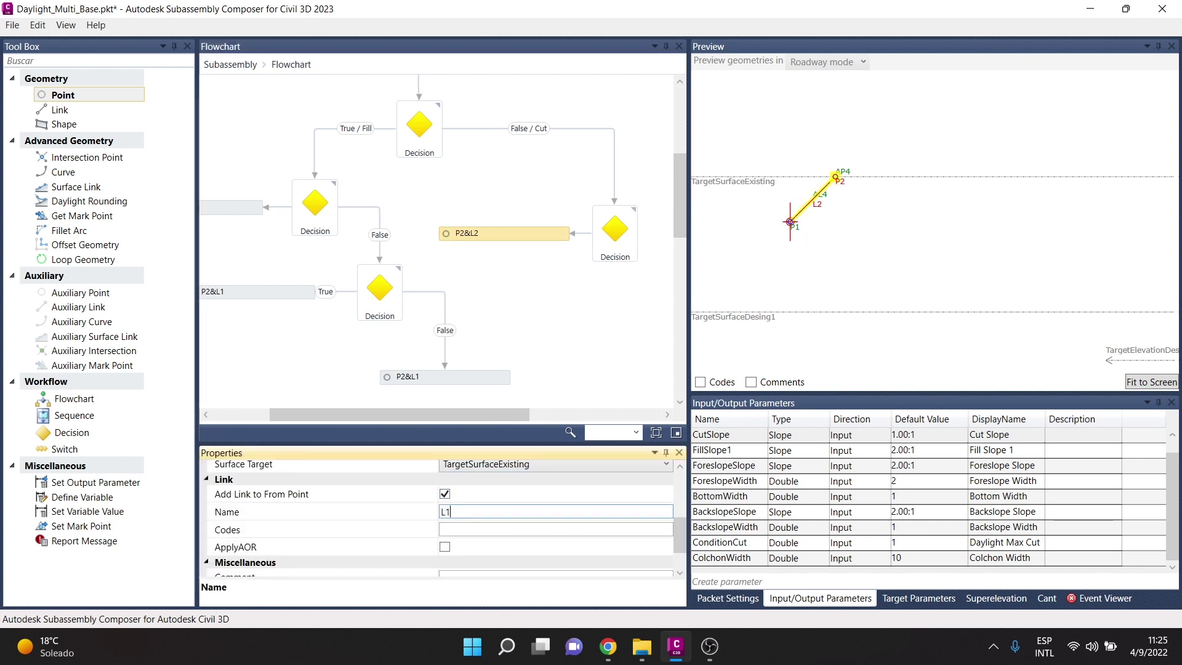
click(528, 272)
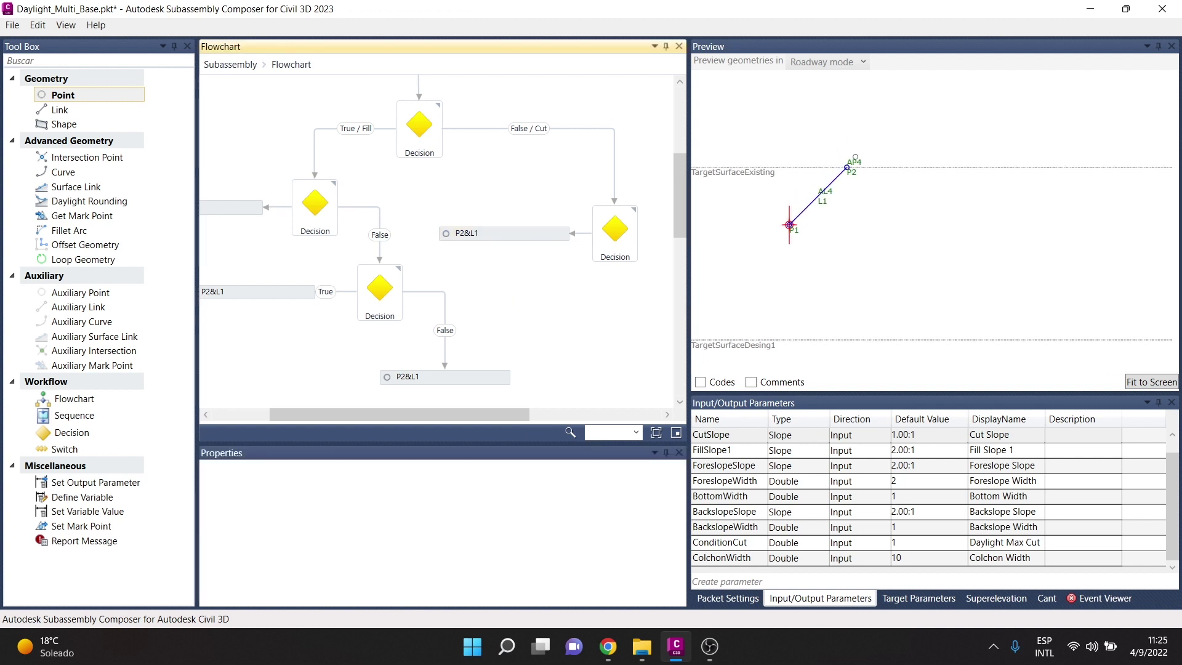
click(615, 234)
scroll(506, 415, right, 3)
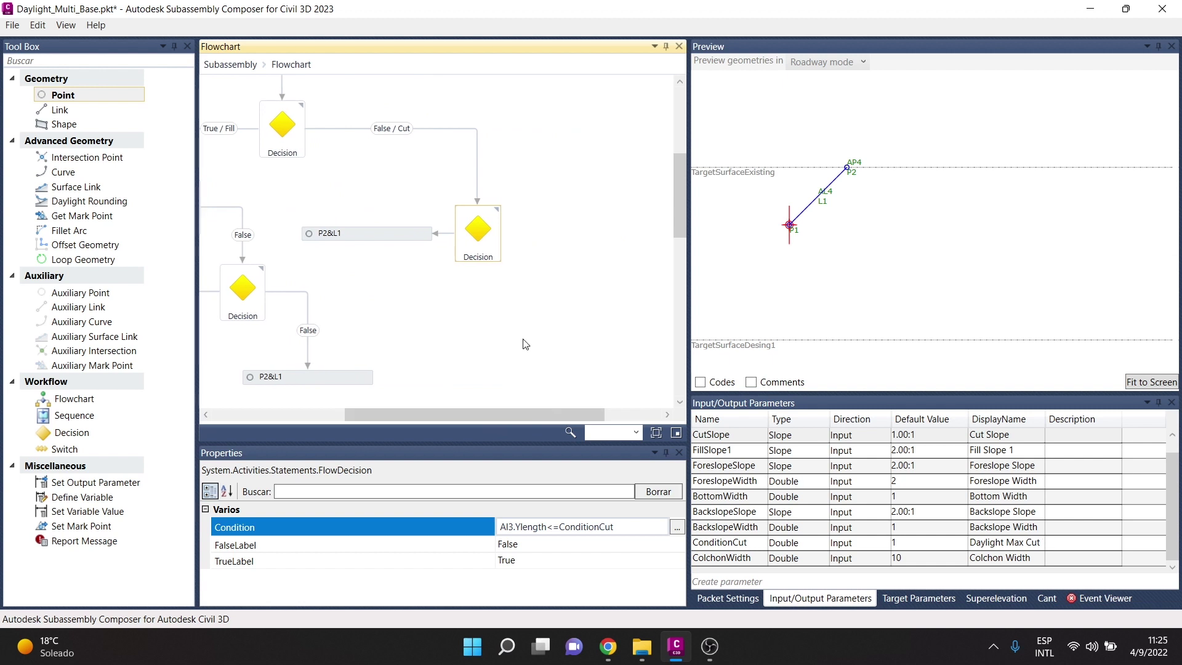
click(916, 600)
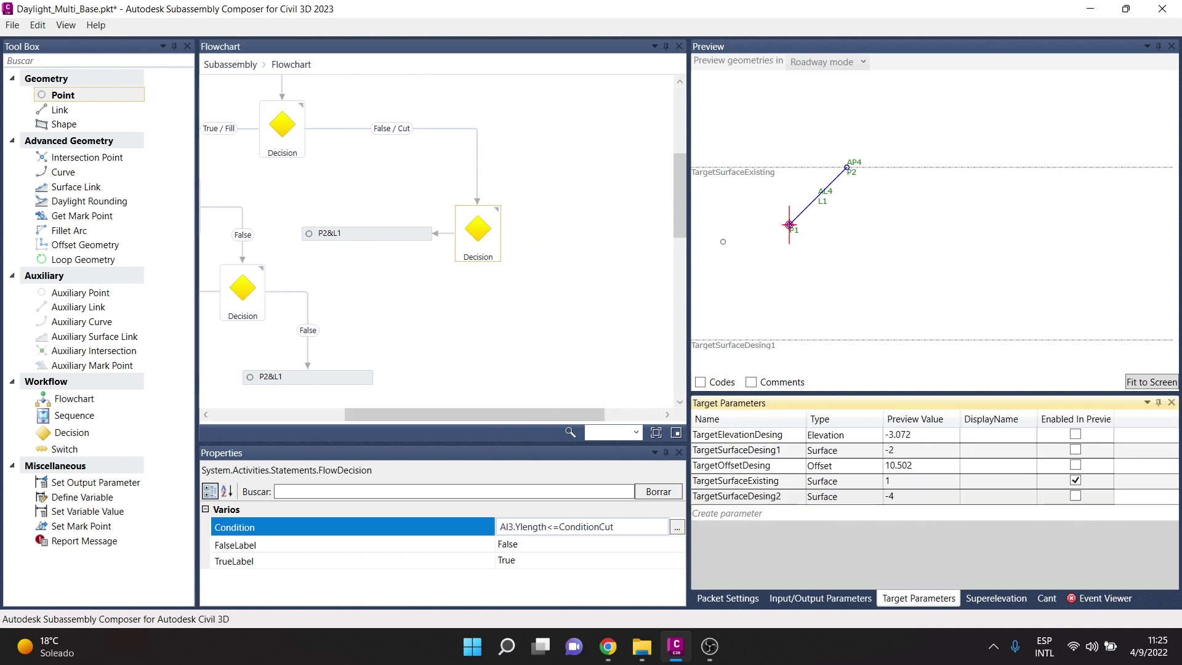
Change TargetSurfaceExisting's preview value to 1.1, then to 2, and reopen the Cut condition.
click(902, 487)
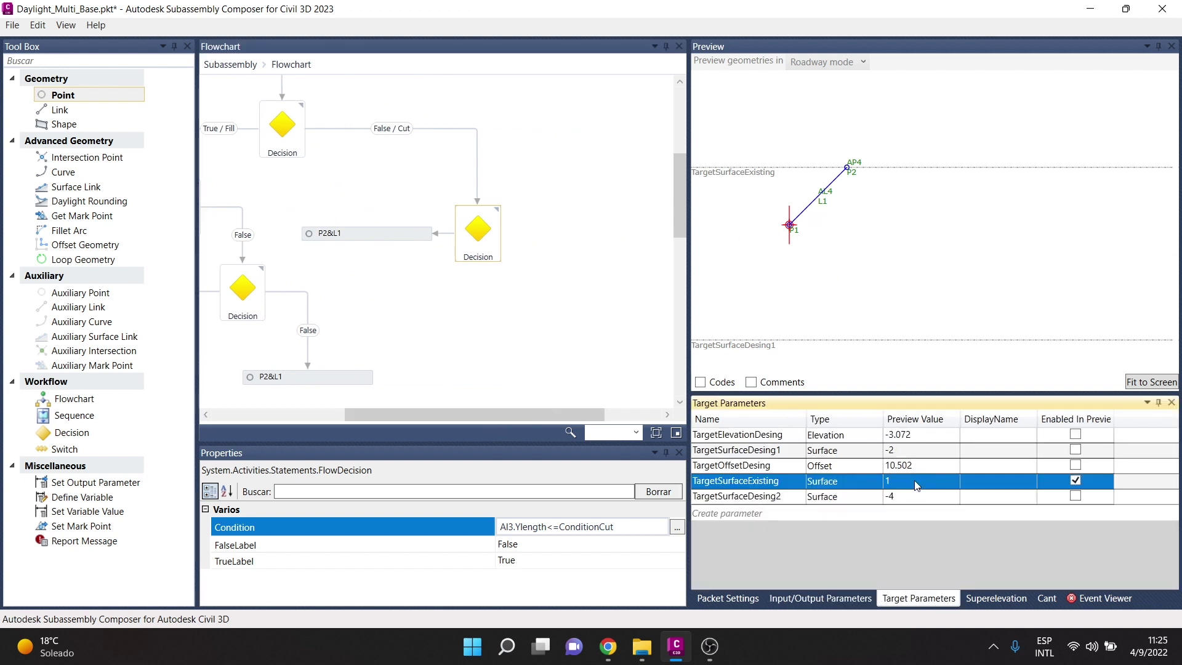
click(922, 487)
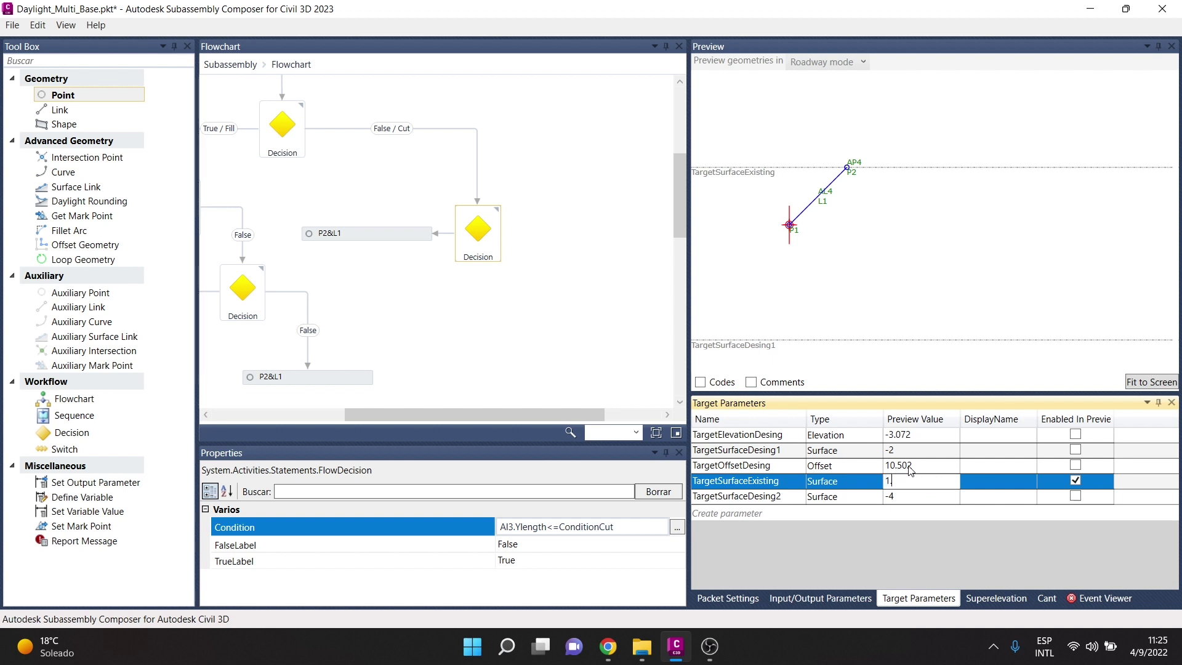
text(1)
key(Return)
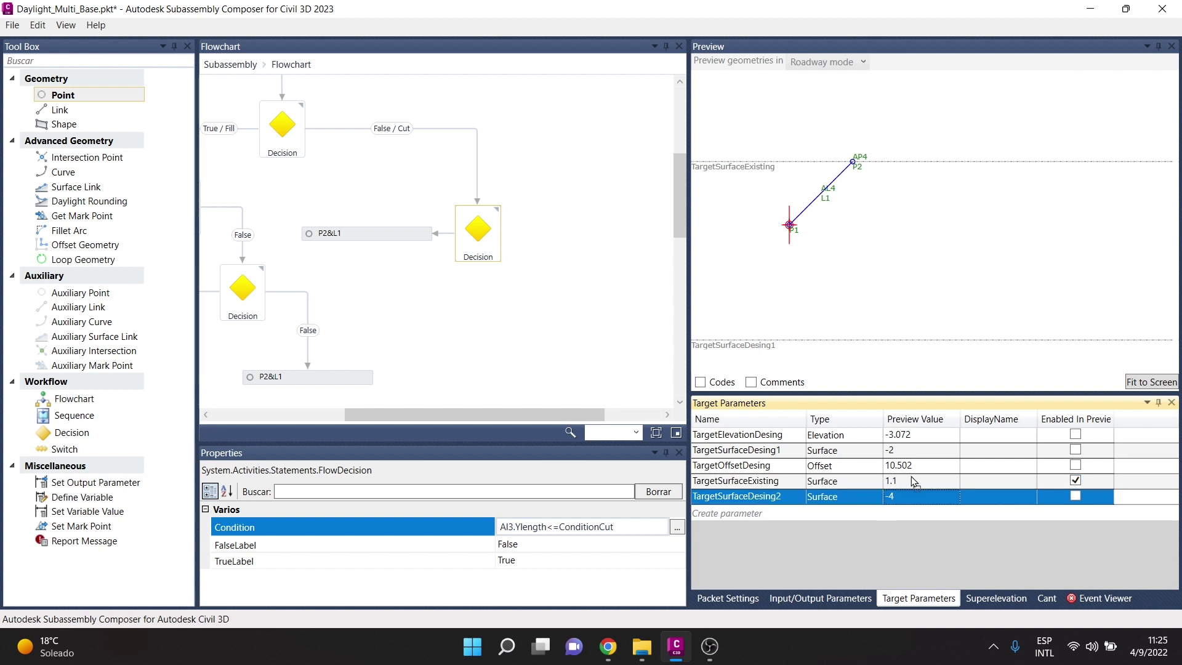
click(913, 480)
text(2)
key(Return)
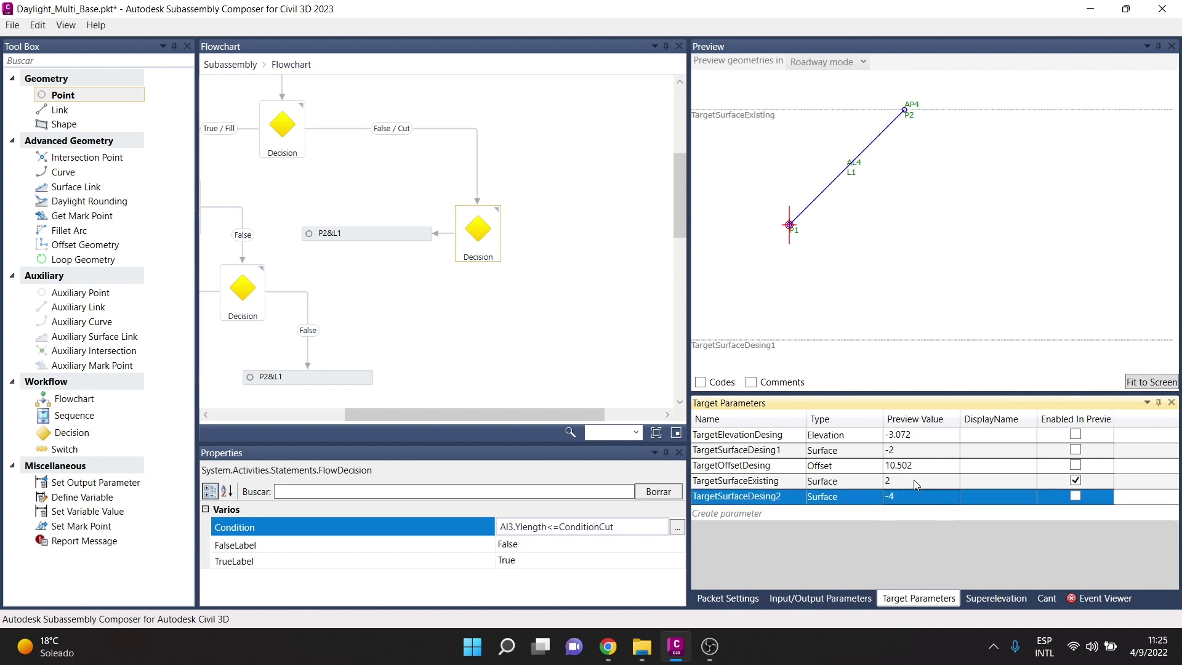
mouse_move(478, 231)
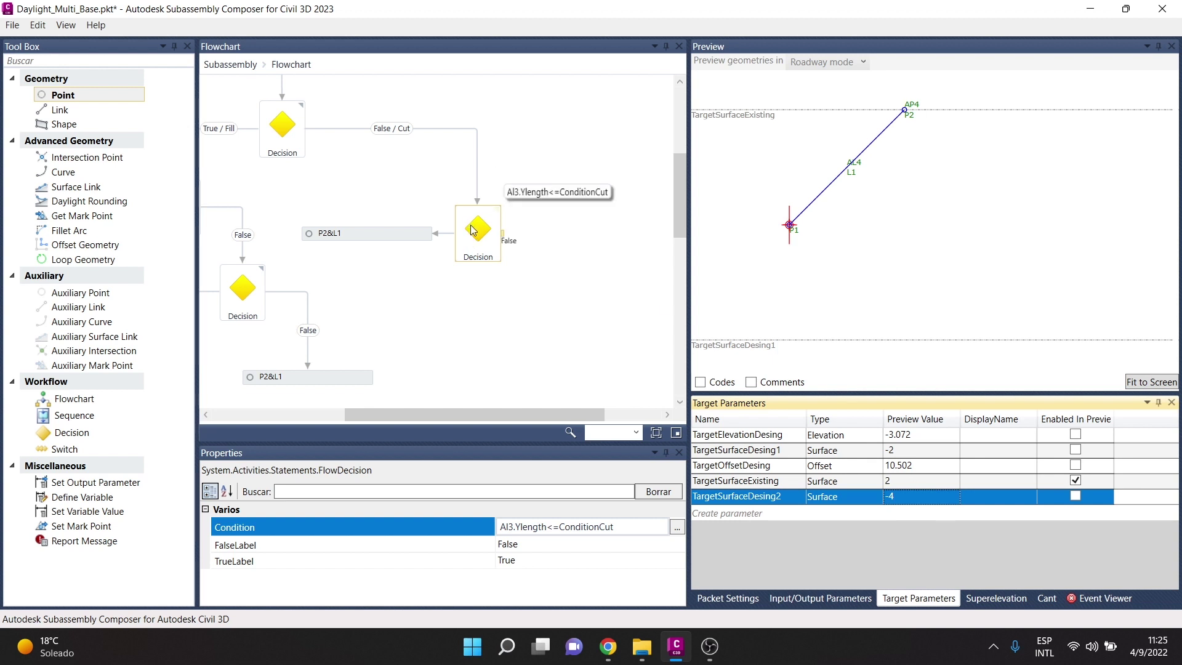
click(472, 232)
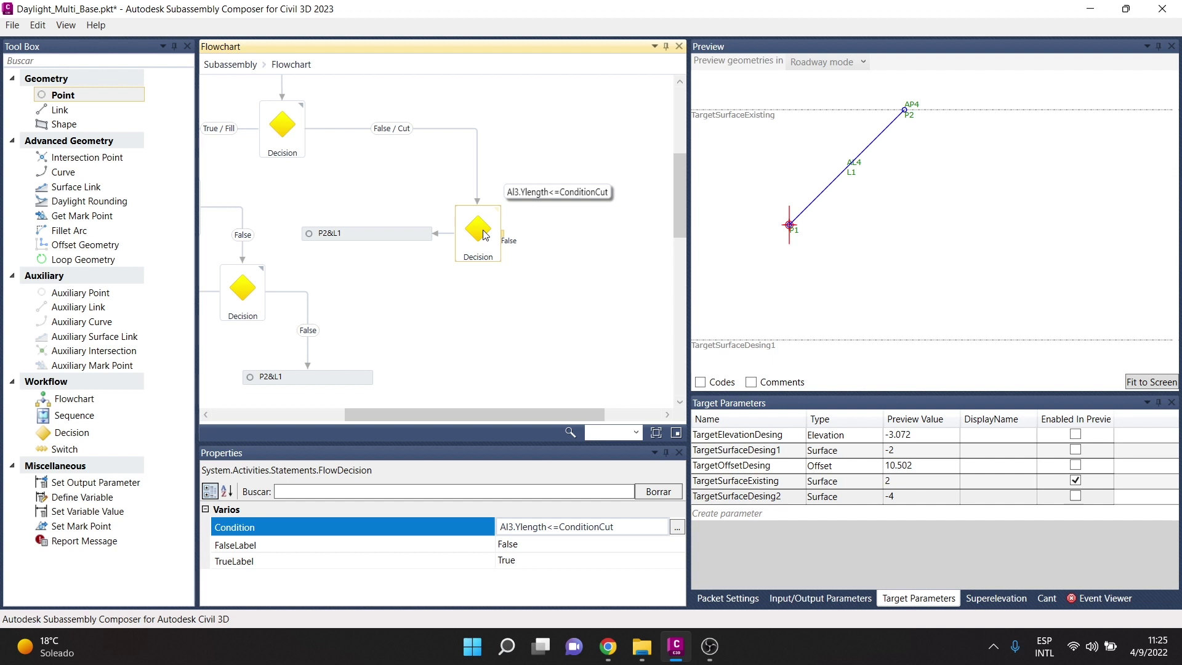
click(676, 527)
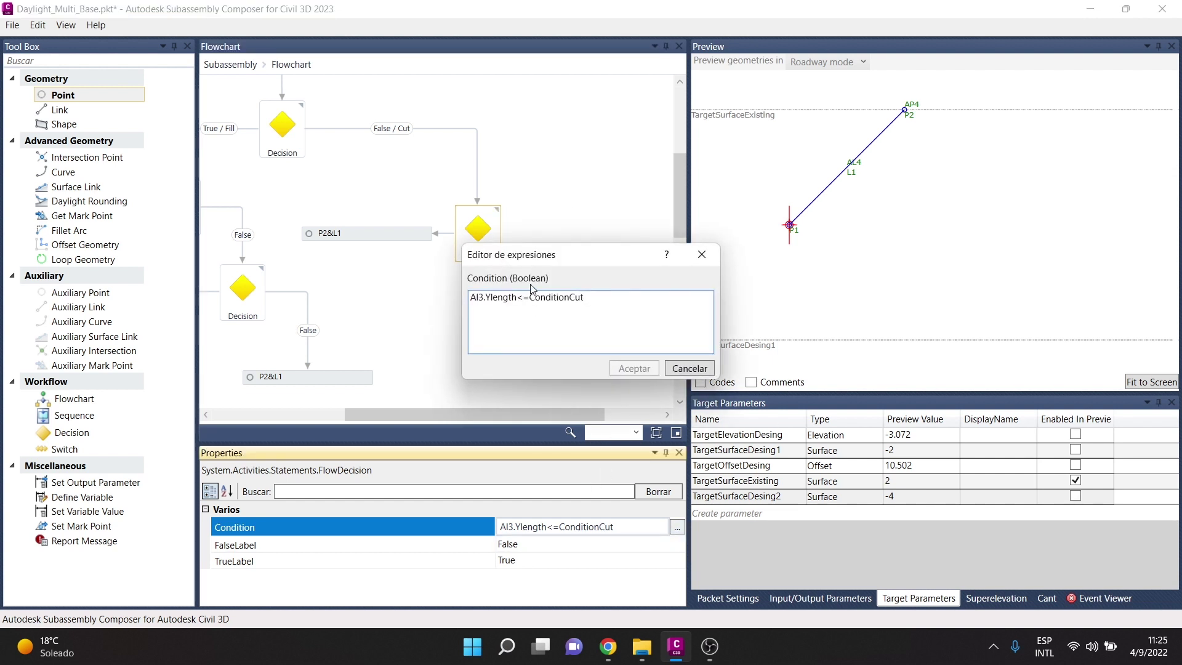
Change the Cut decision condition to AL4.Ylength<=ConditionCut.
click(533, 297)
key(Left)
key(Delete)
text(4)
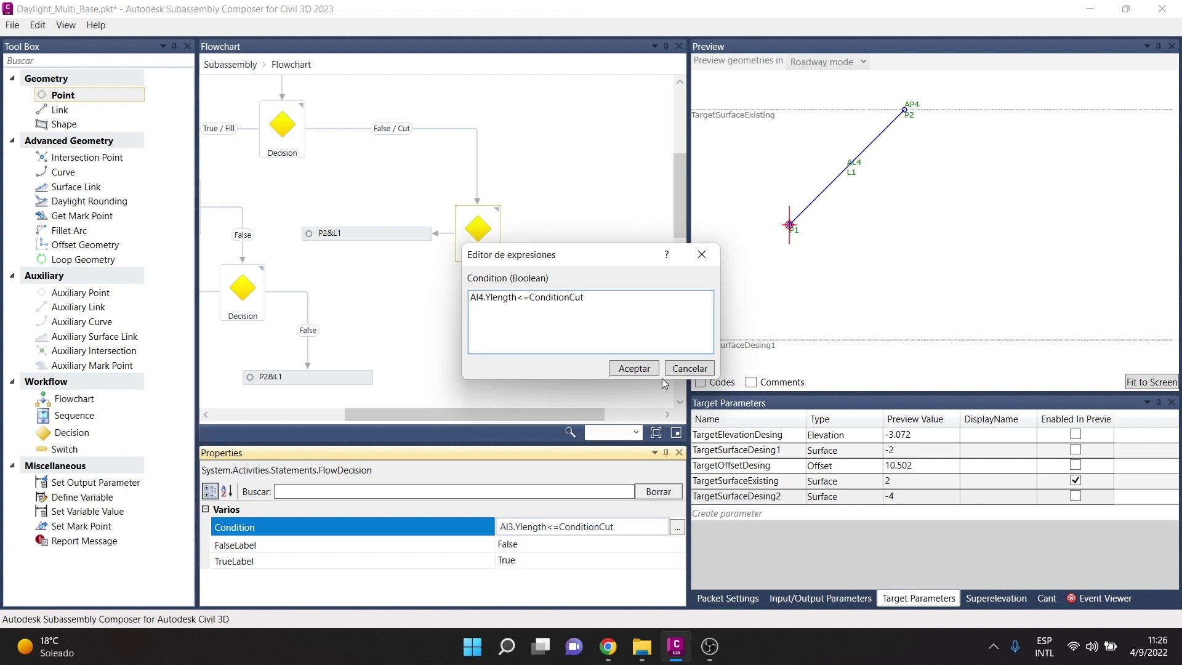
click(639, 368)
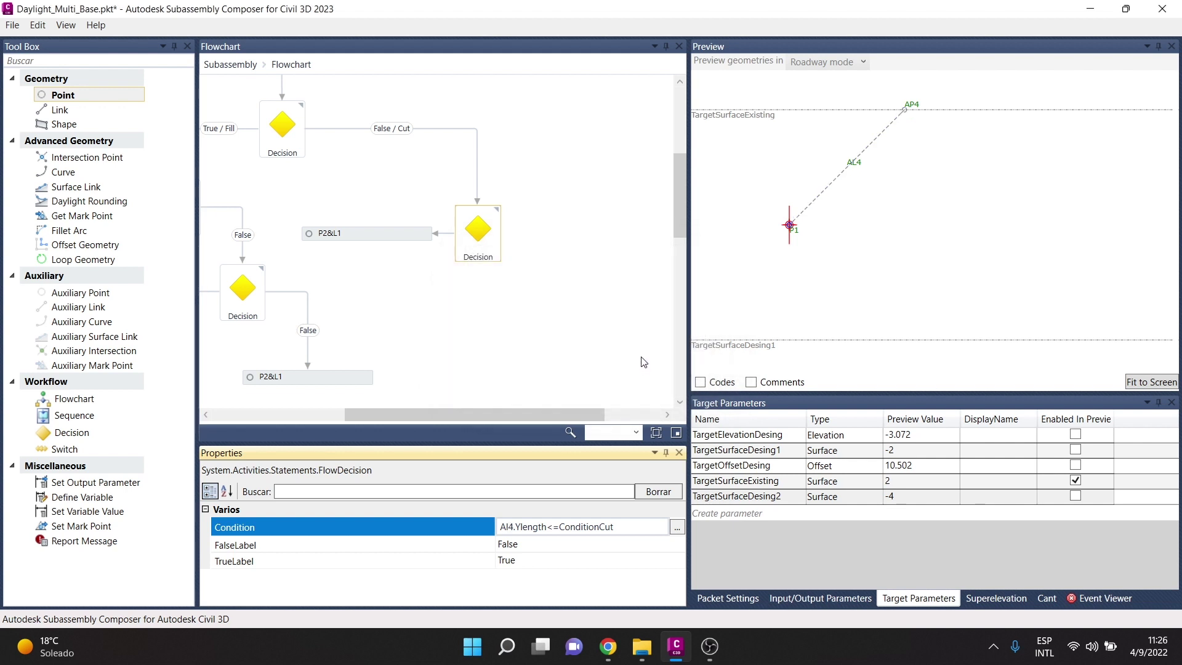
click(359, 234)
click(471, 234)
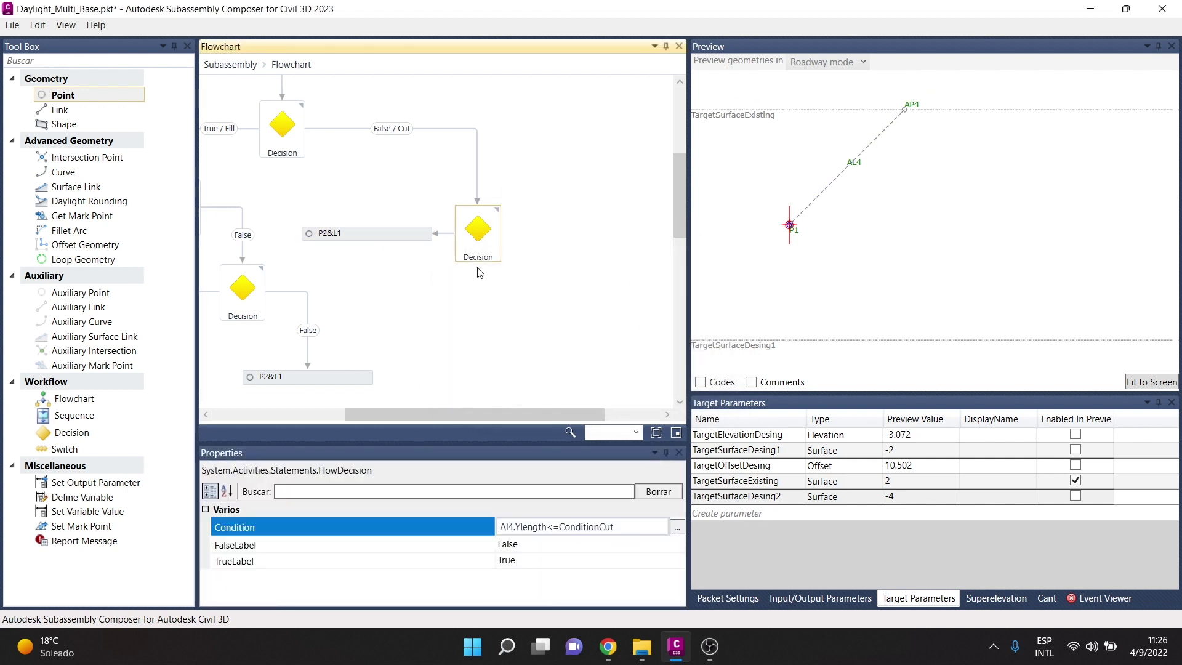
click(536, 526)
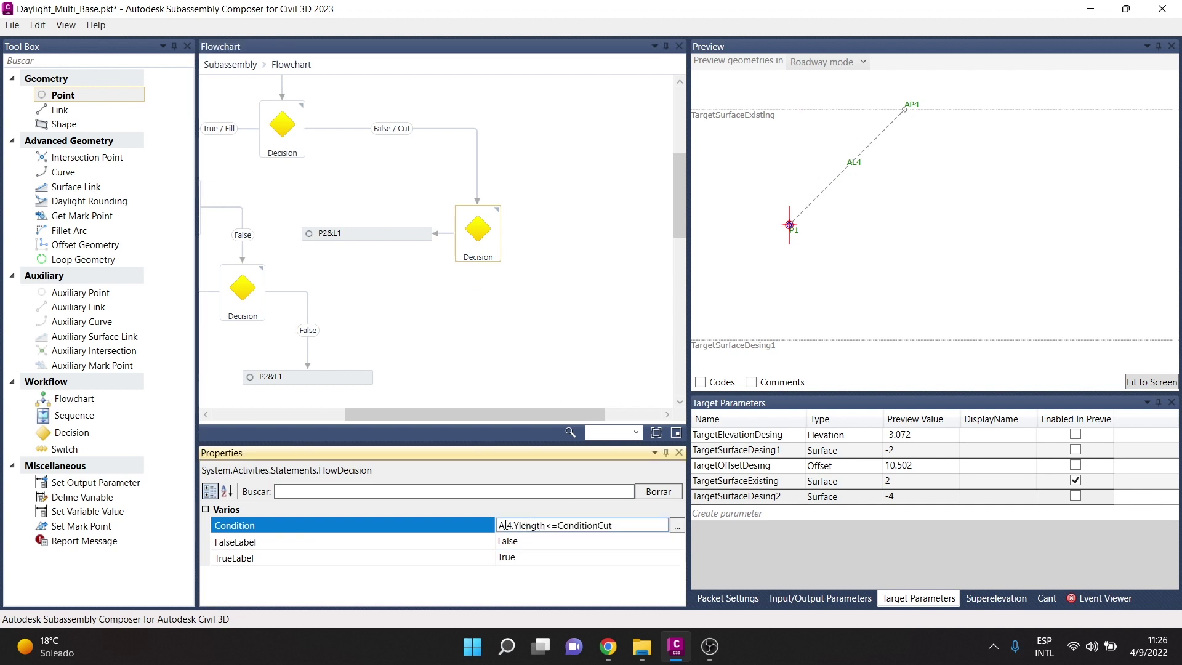
drag(502, 526, 545, 525)
Set TargetSurfaceExisting's preview value back to 1.1 and deselect the cut Decision.
double_click(910, 485)
text(1)
key(Return)
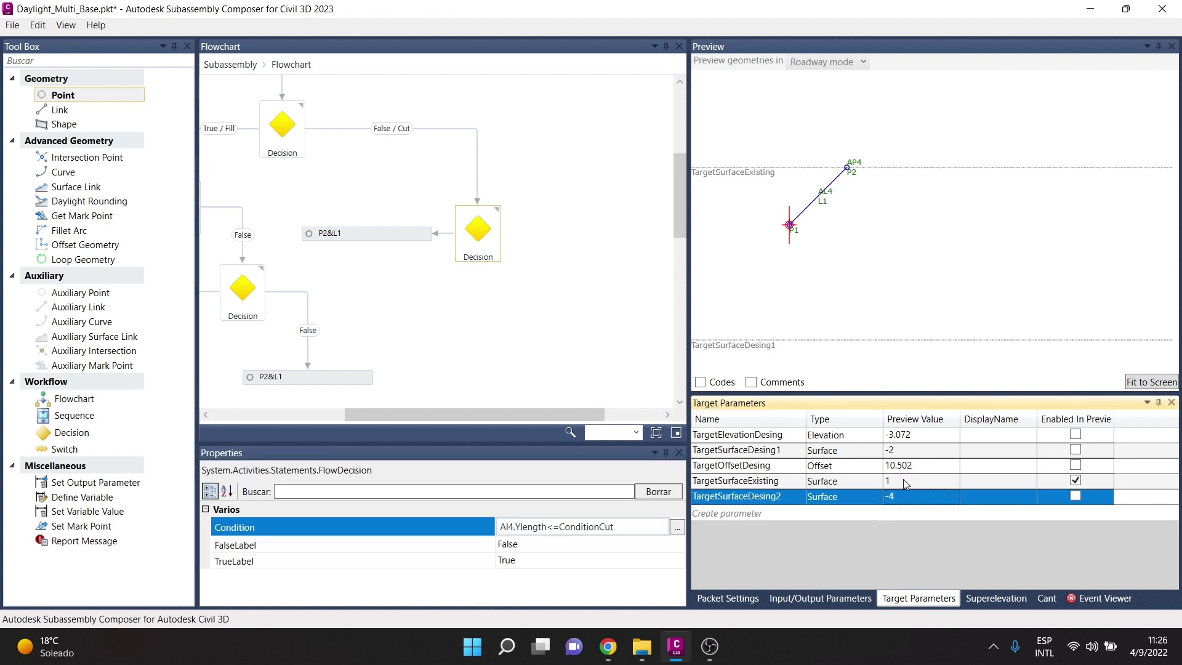
click(905, 484)
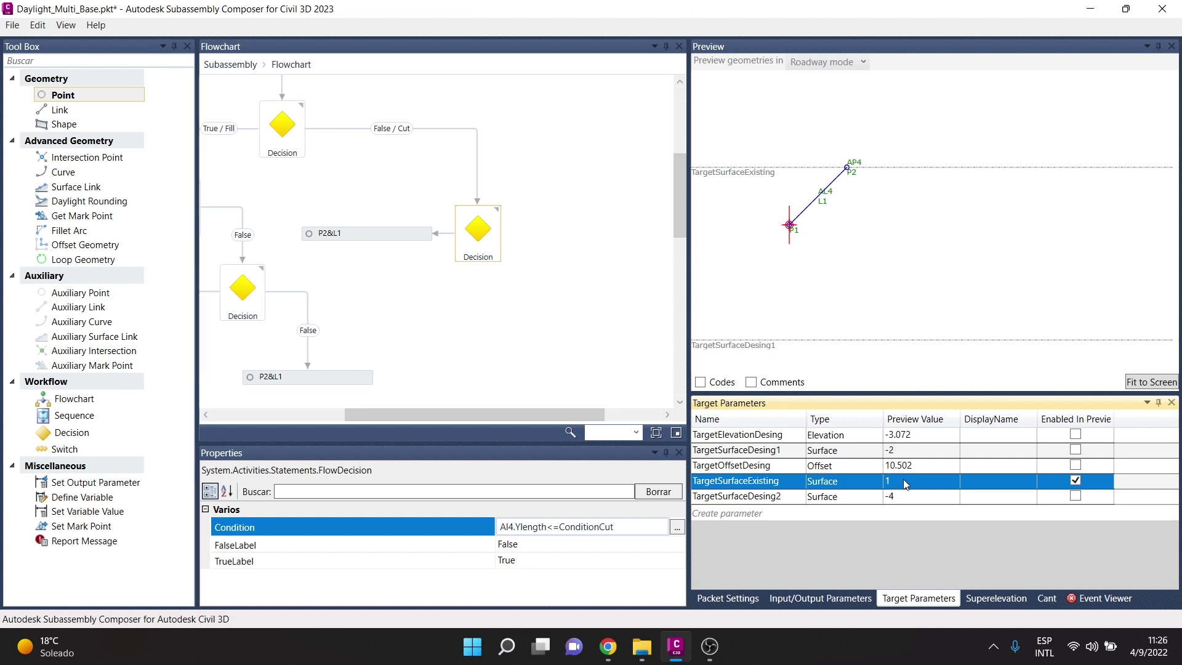
click(899, 480)
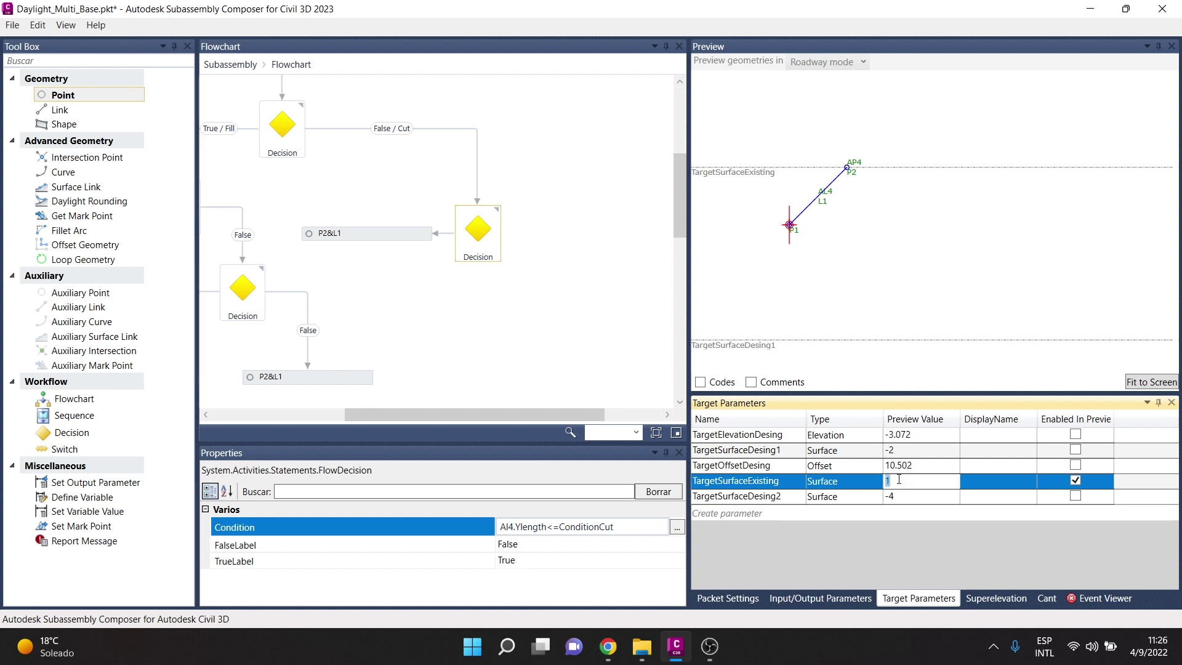
text(.1)
key(Return)
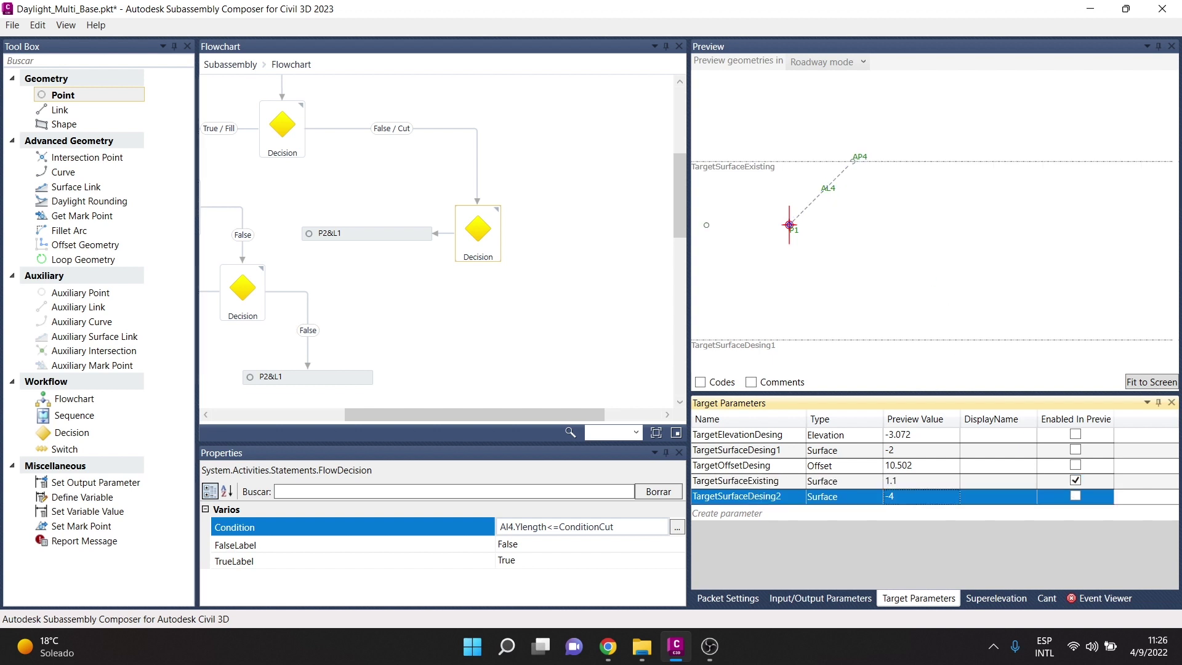
click(407, 248)
click(468, 223)
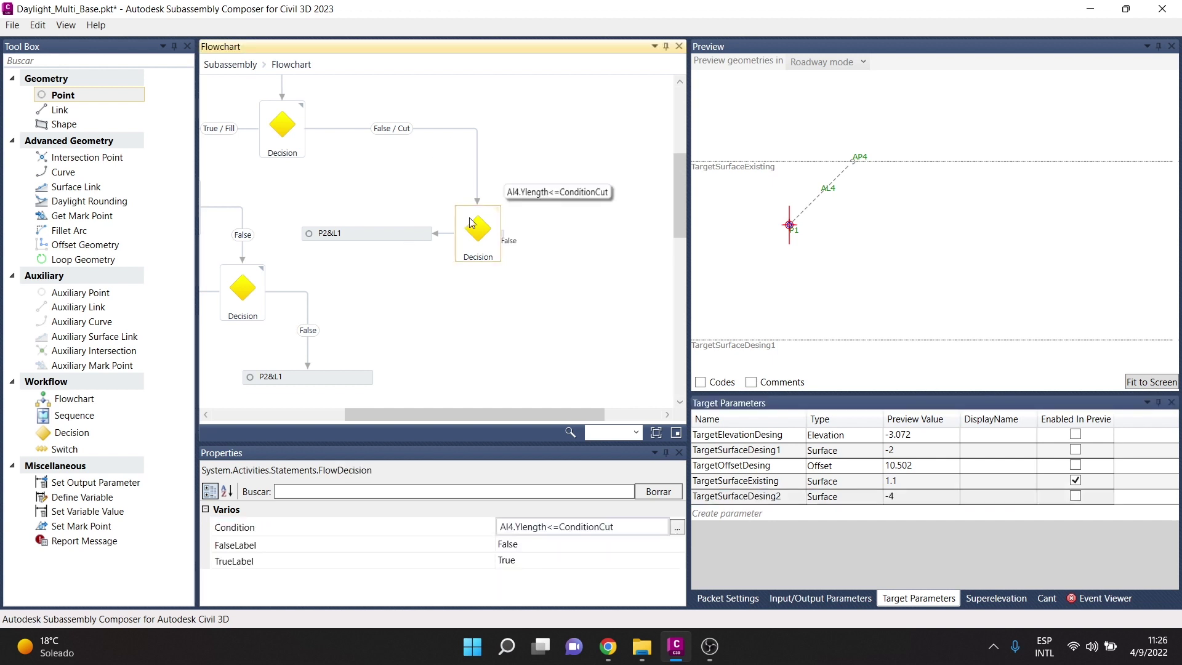
click(431, 405)
drag(431, 412, 487, 411)
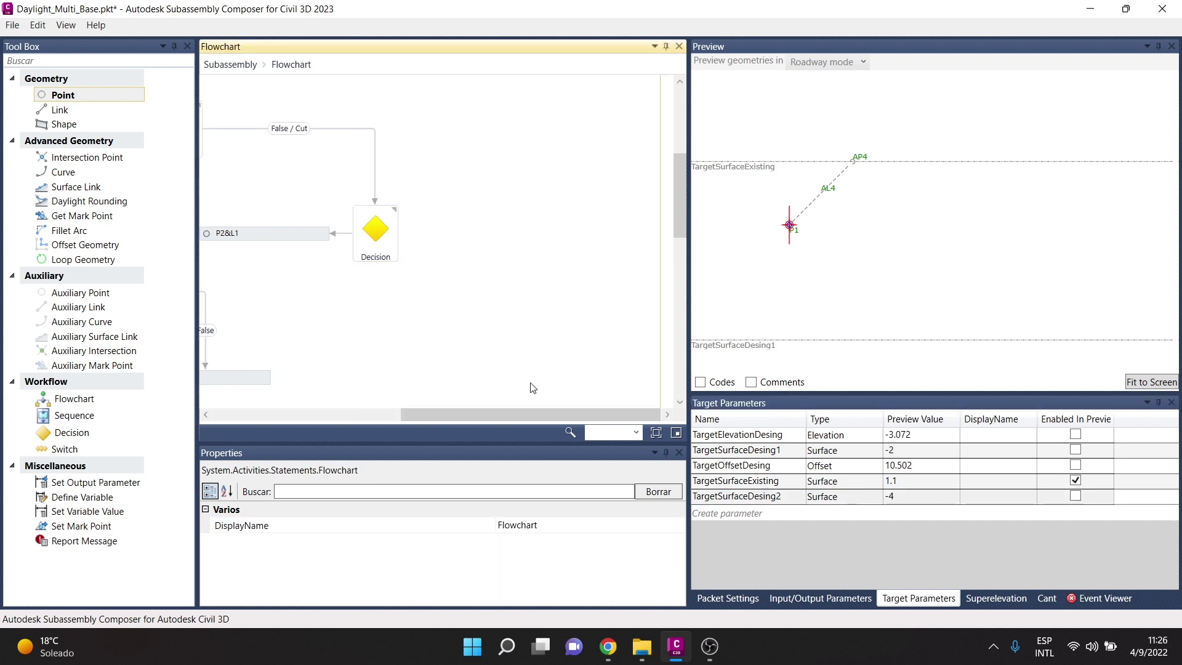
Place a new point P3&L2 beside the cut Decision.
scroll(463, 224, down, 1)
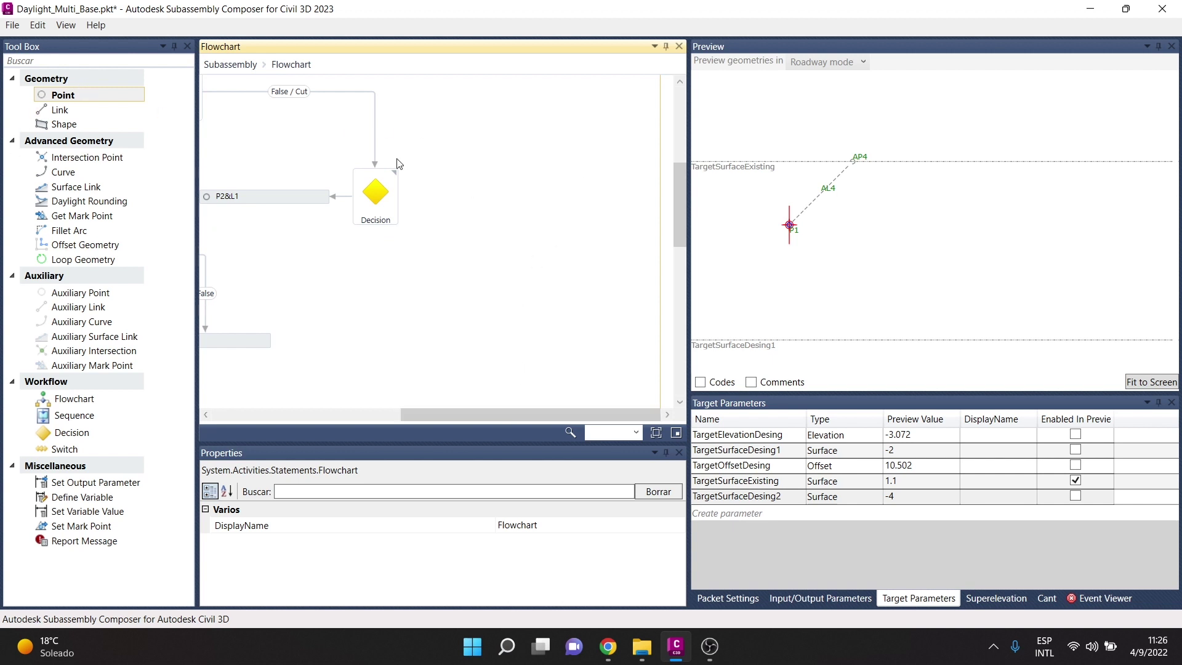
mouse_move(47, 95)
mouse_down()
mouse_move(531, 254)
mouse_move(484, 210)
mouse_up()
click(386, 240)
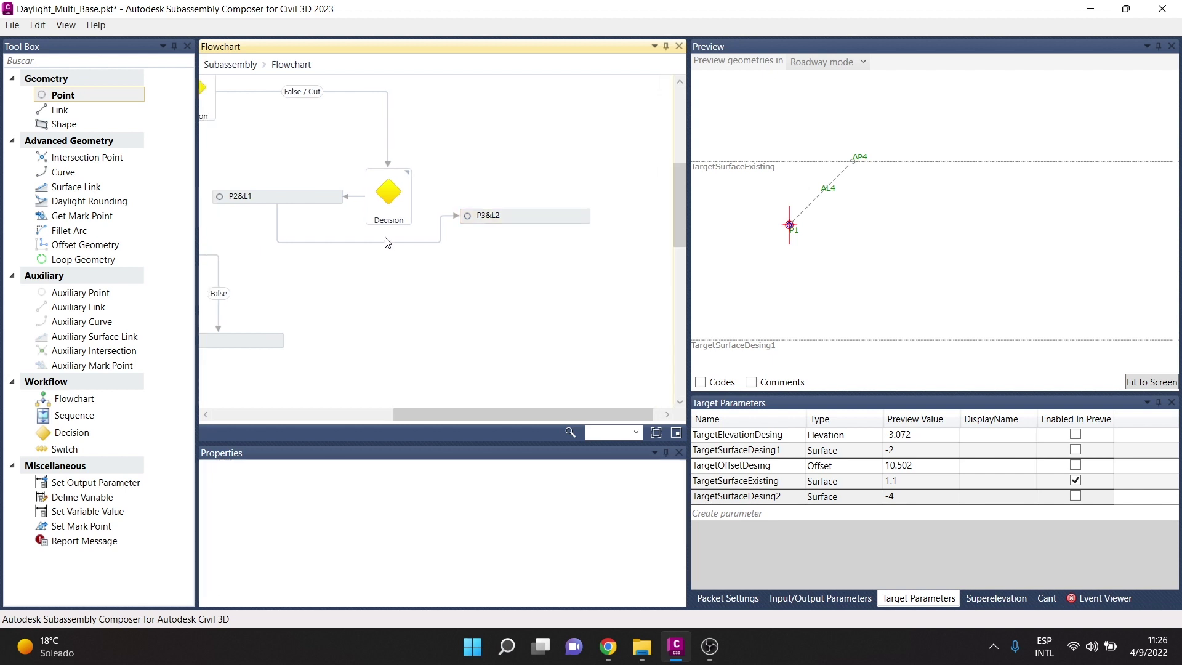
click(373, 243)
Detach P3&L2 from P2&L1 and connect it to the cut Decision's False output.
scroll(374, 247, up, 5)
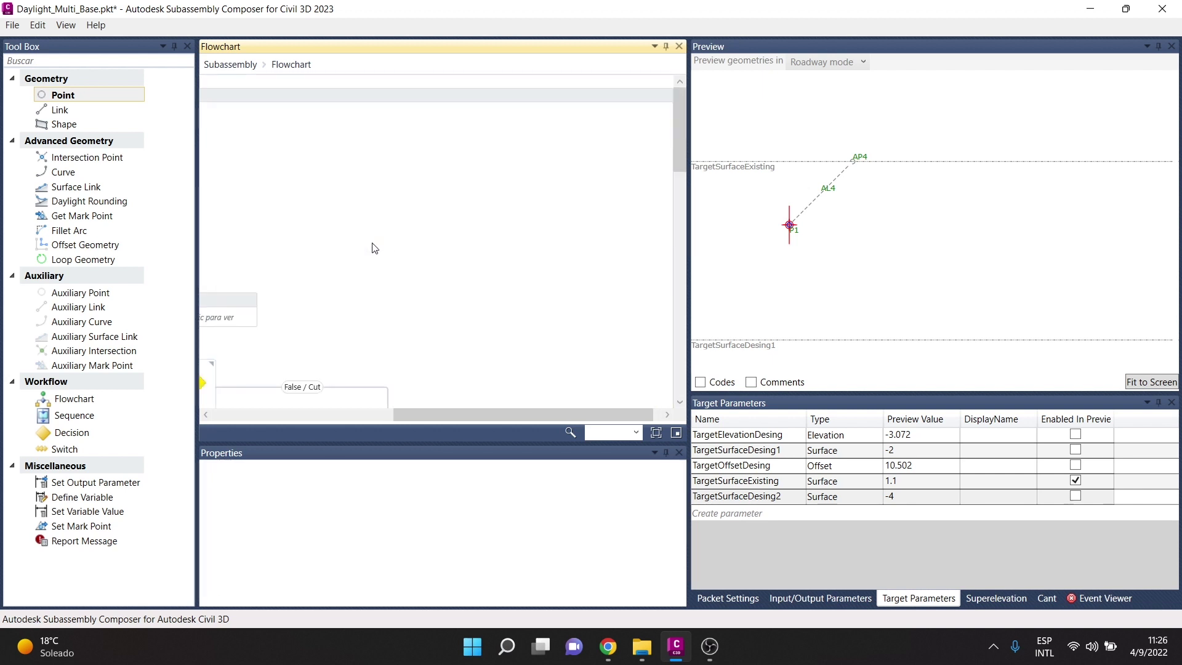
scroll(374, 248, down, 4)
drag(509, 414, 486, 413)
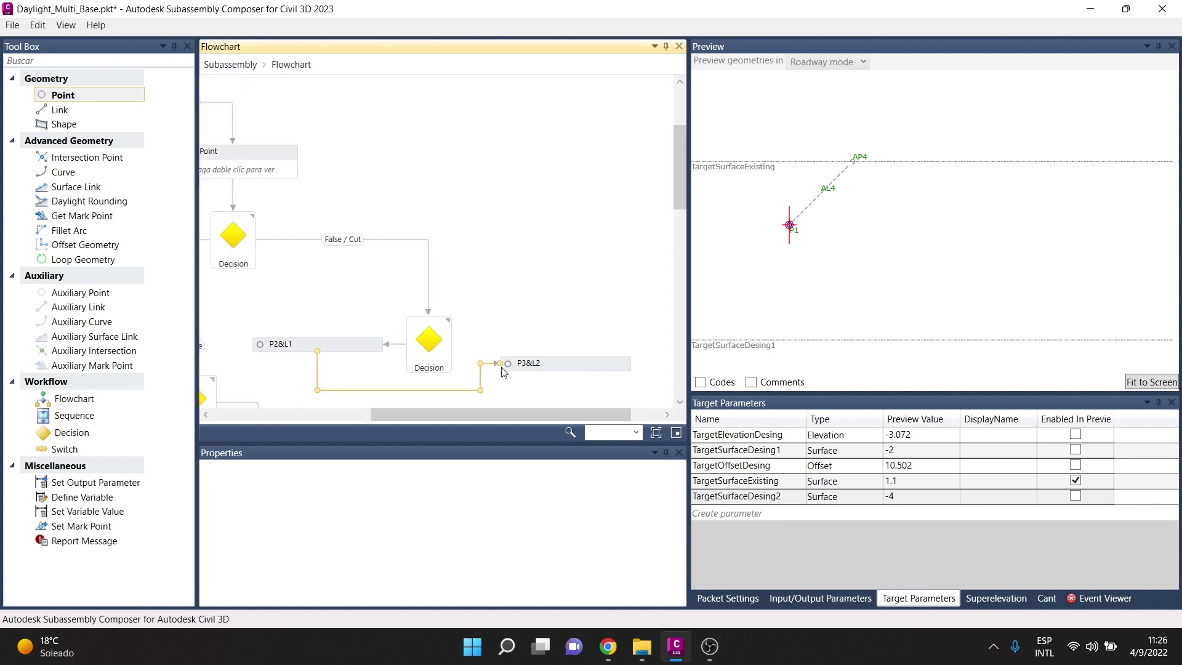
scroll(499, 318, down, 1)
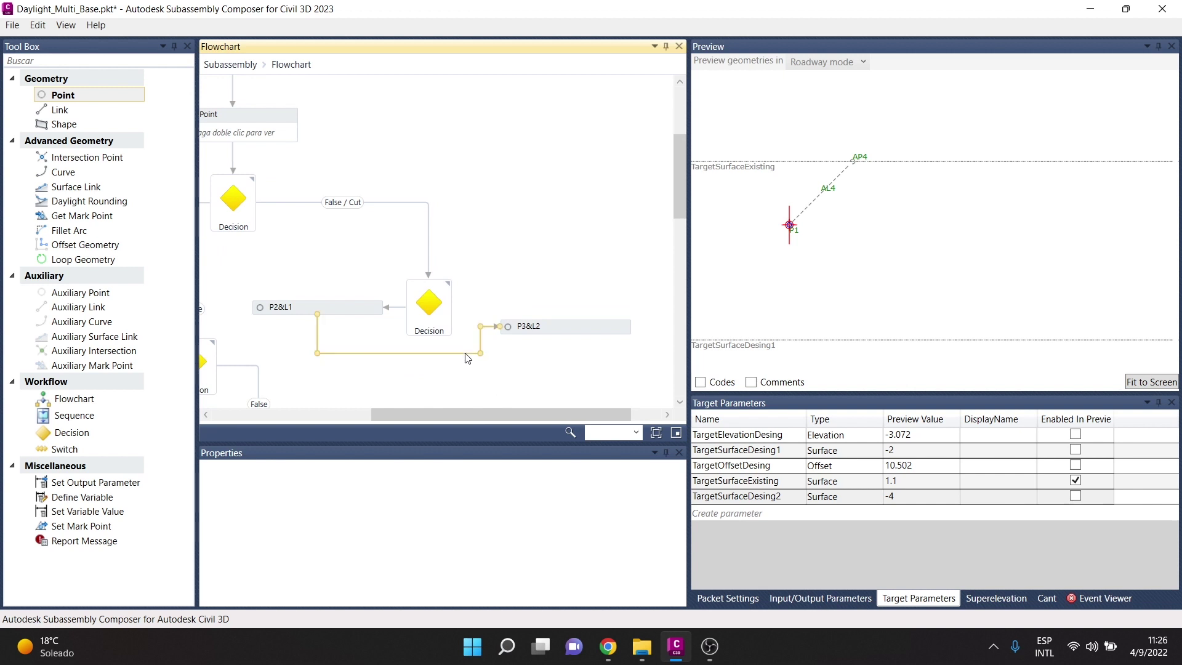
drag(581, 328, 581, 342)
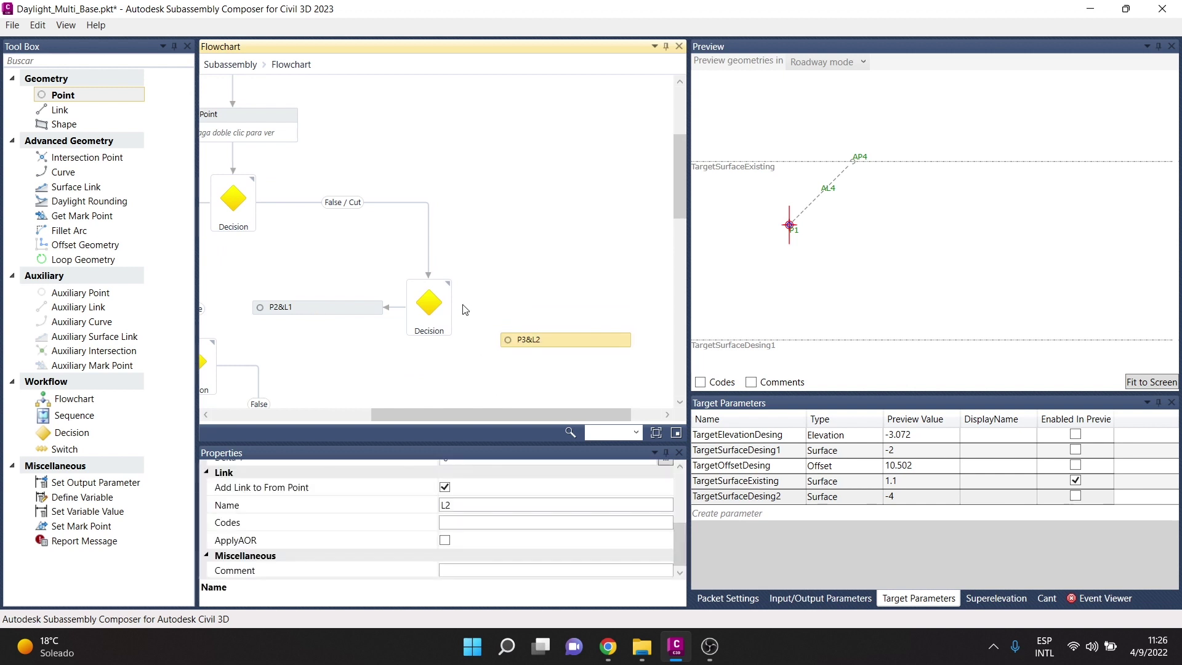
drag(452, 303, 567, 332)
scroll(565, 345, down, 2)
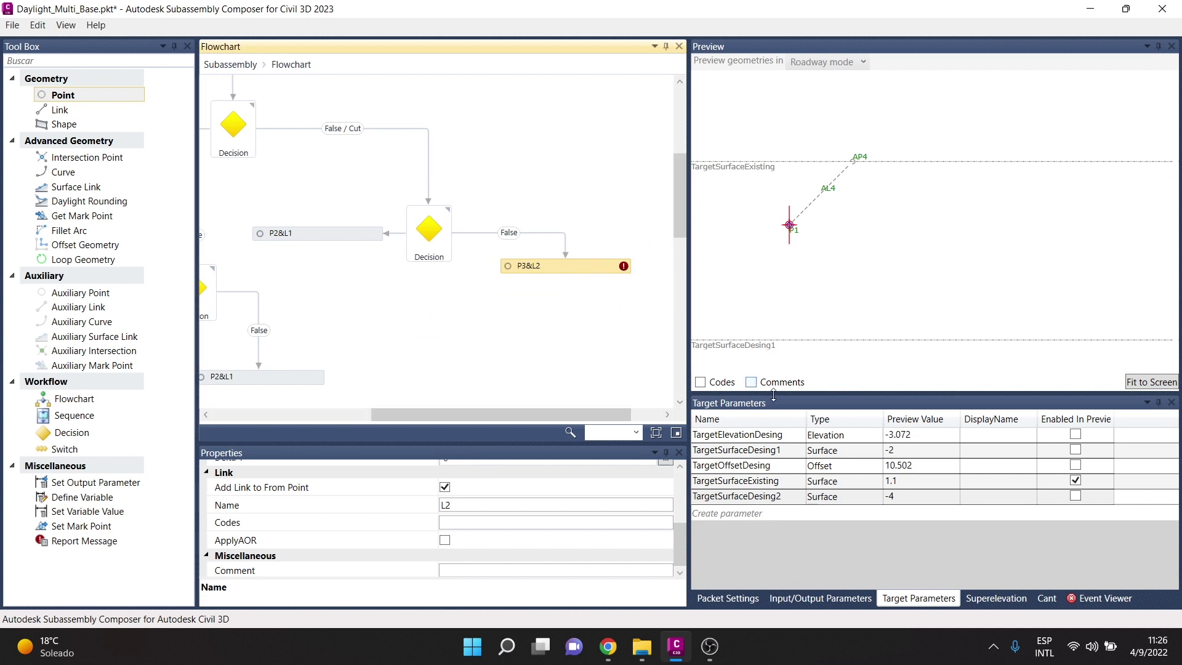
scroll(496, 502, up, 5)
scroll(479, 517, down, 1)
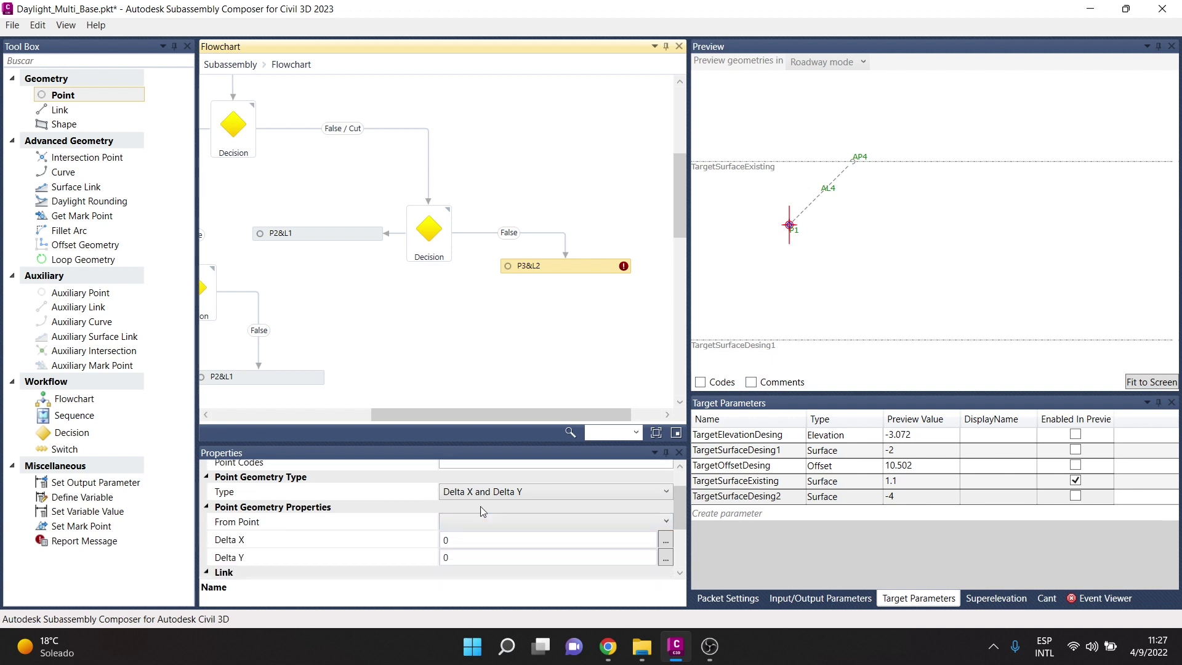
Make point P3 a Slope and Delta X point measured from P1.
click(485, 496)
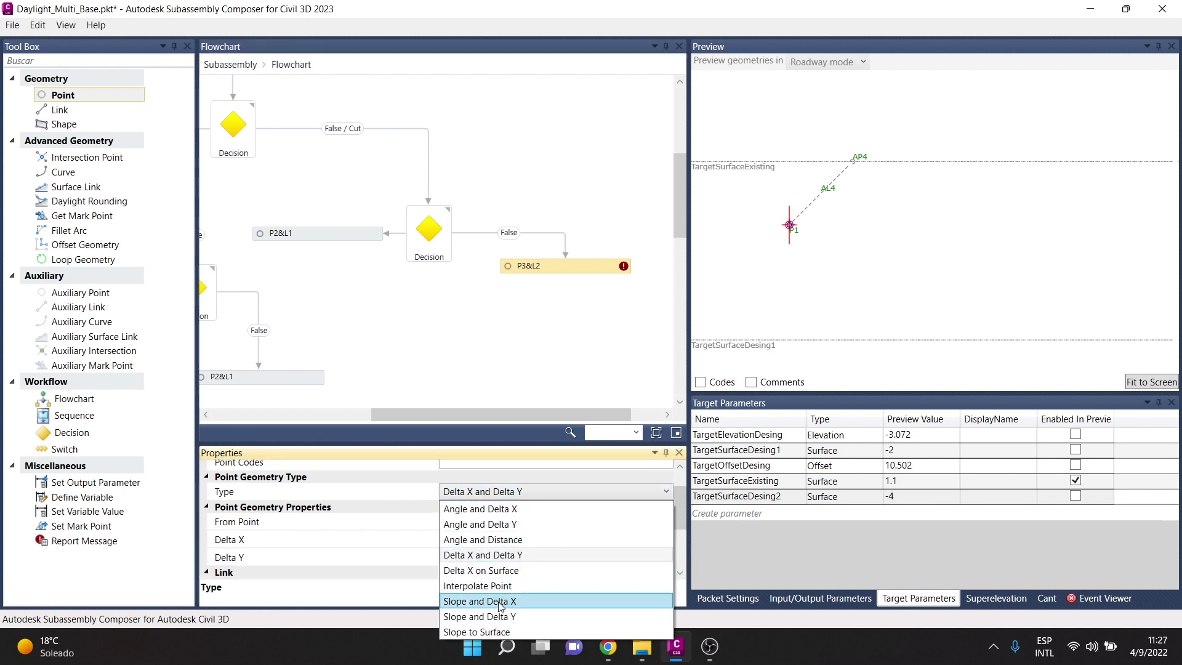
click(501, 603)
click(480, 520)
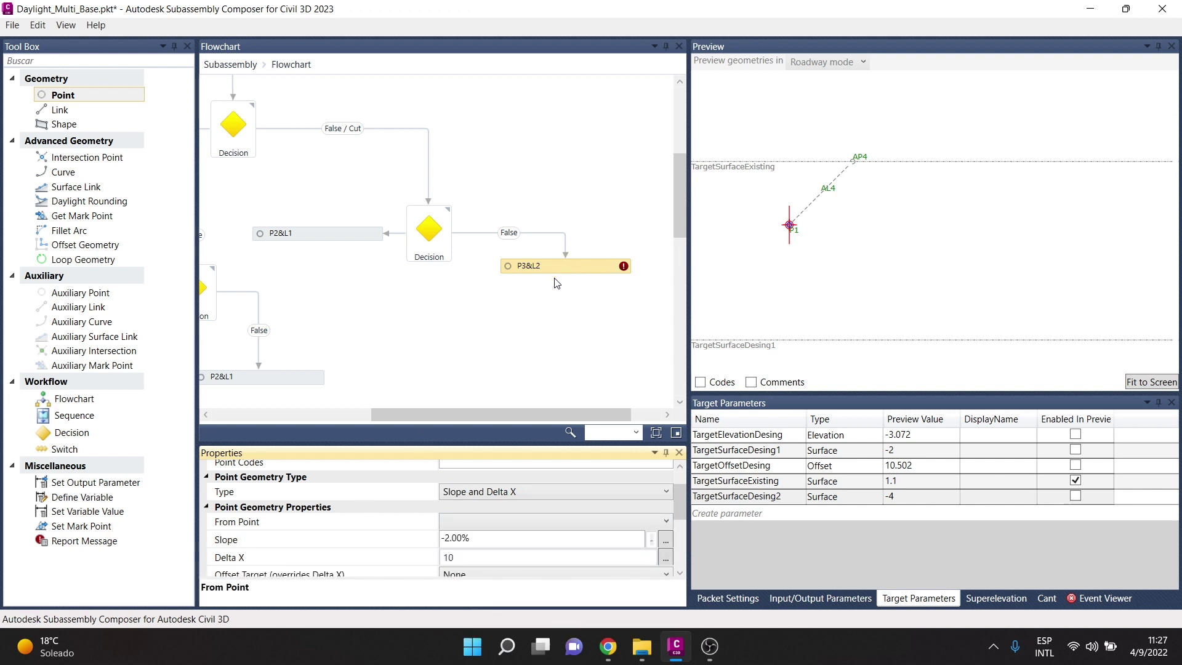
scroll(548, 252, down, 1)
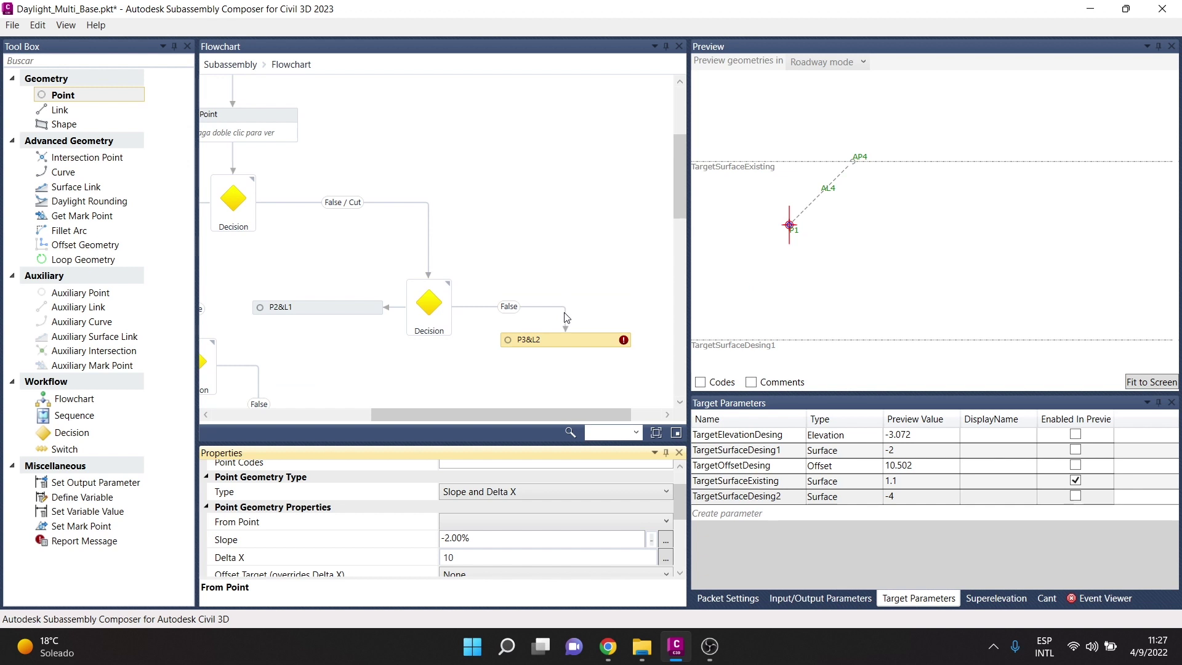
click(474, 519)
click(474, 533)
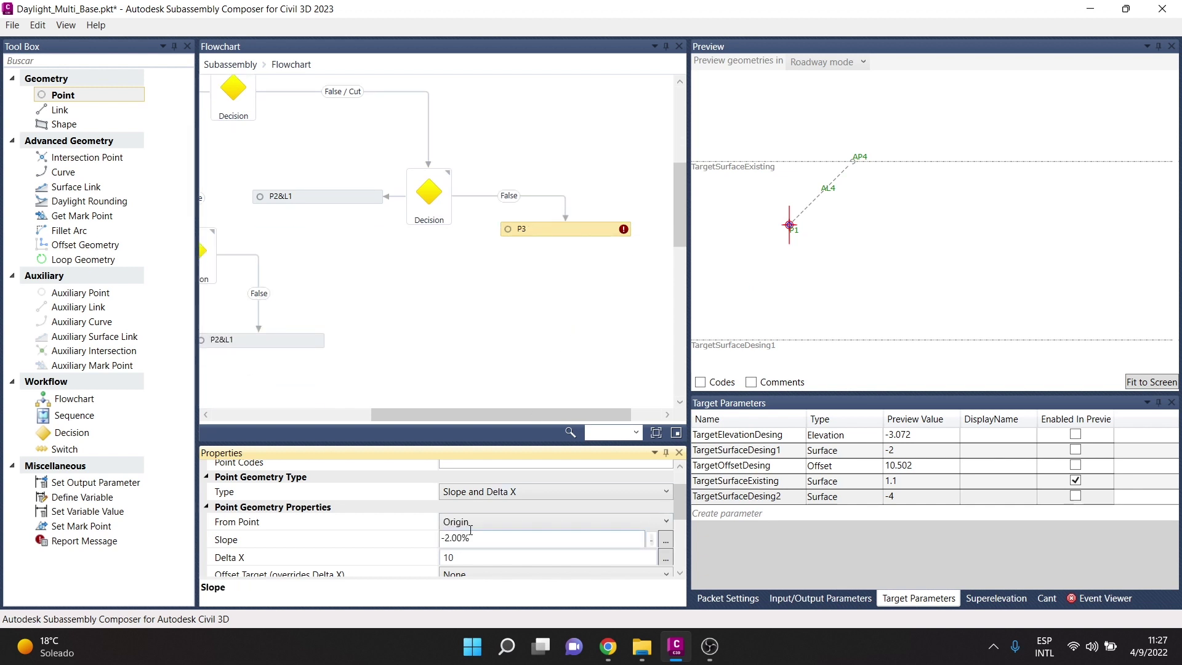
click(567, 344)
click(578, 226)
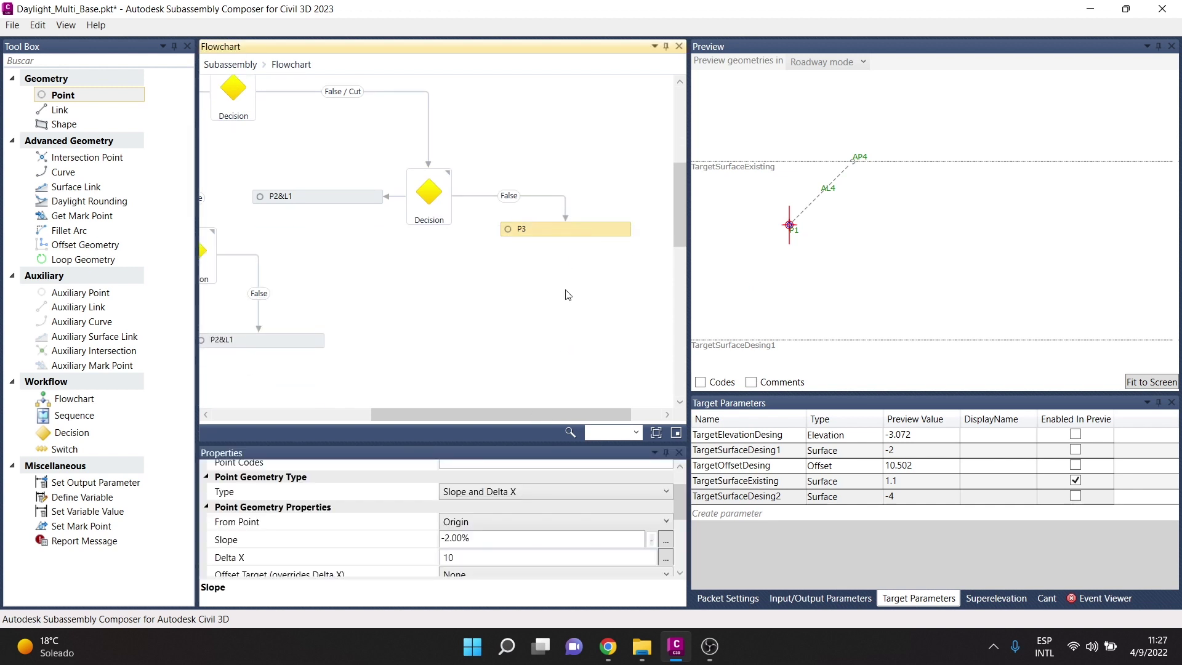
click(474, 521)
click(461, 599)
Give P3 a slope of -CutSlope and a Delta X of 10.
click(475, 541)
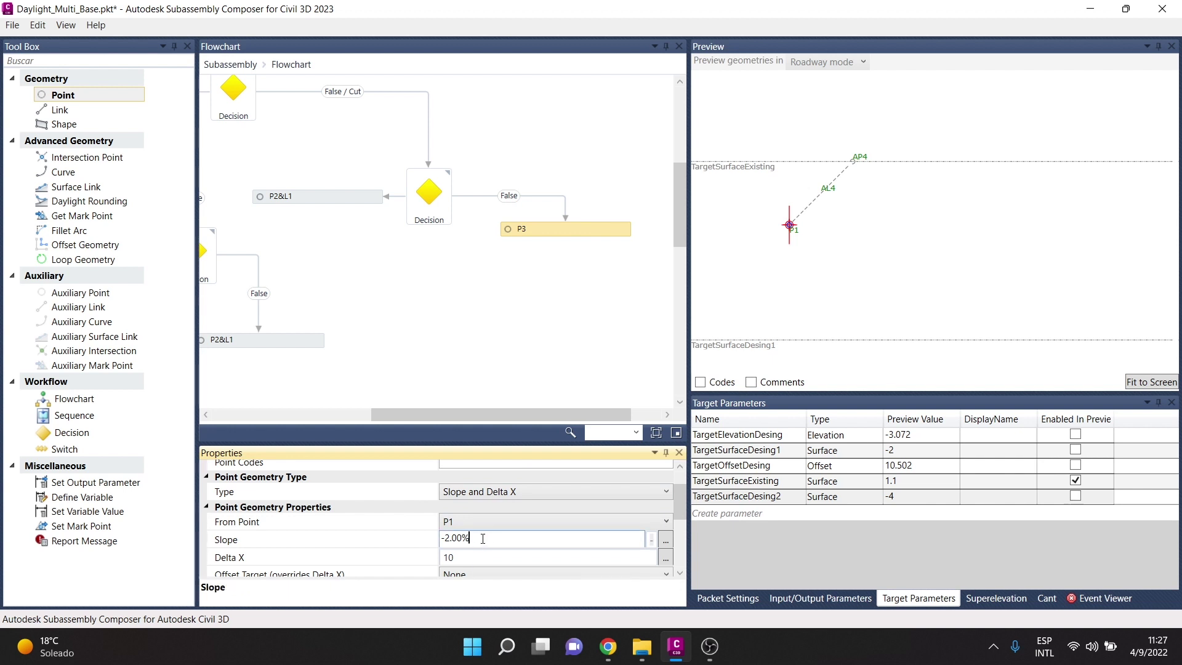
click(835, 596)
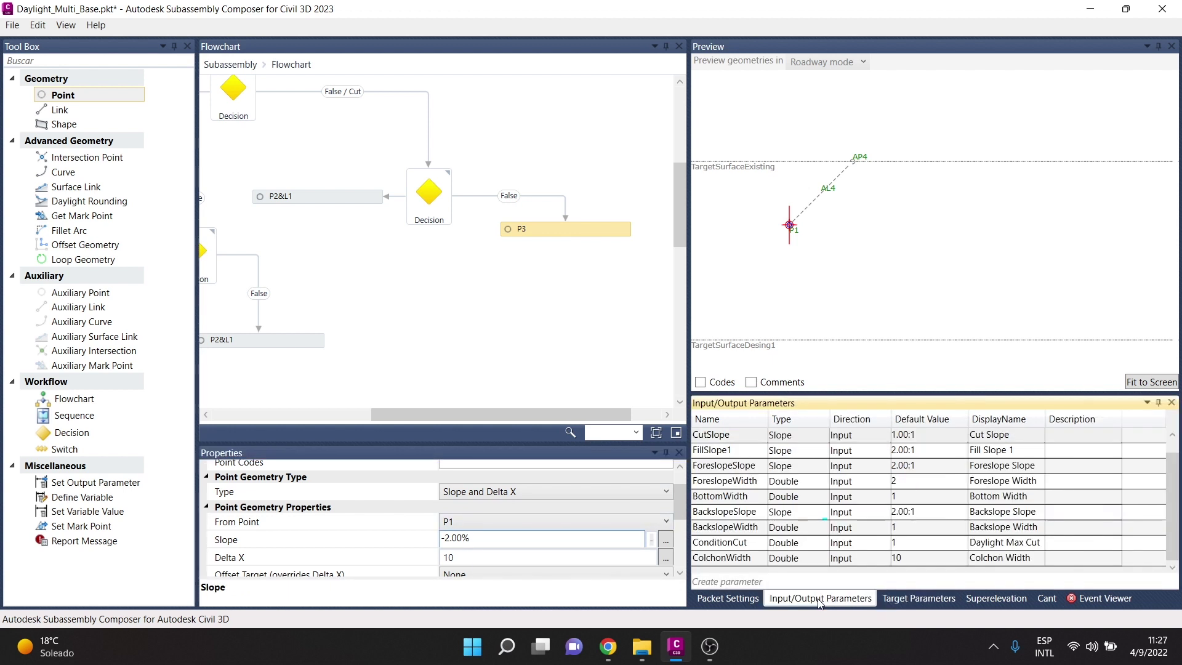
scroll(767, 474, up, 1)
double_click(743, 451)
key(ctrl+c)
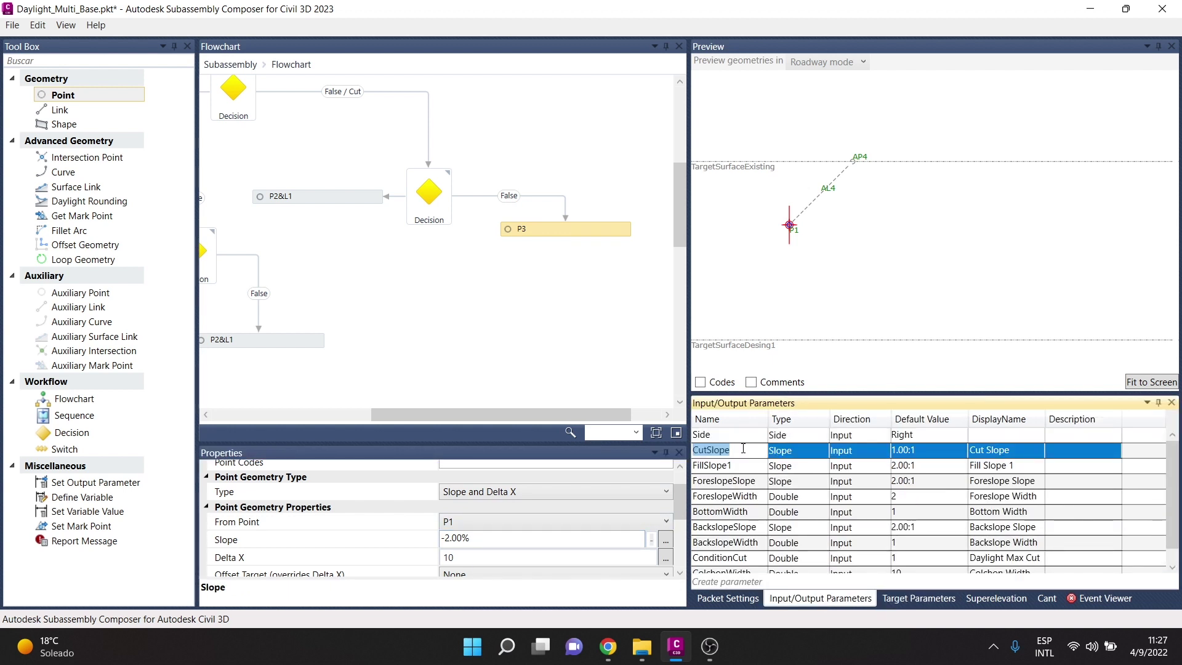
click(499, 540)
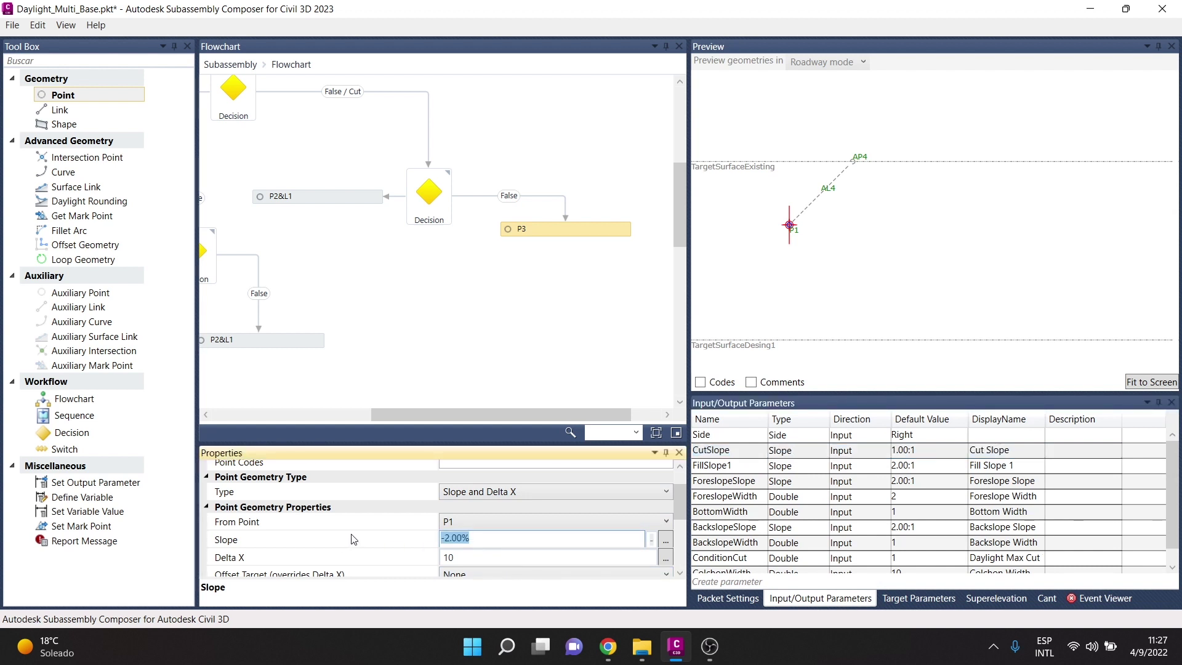
text(-)
key(ctrl+v)
click(489, 561)
key(Return)
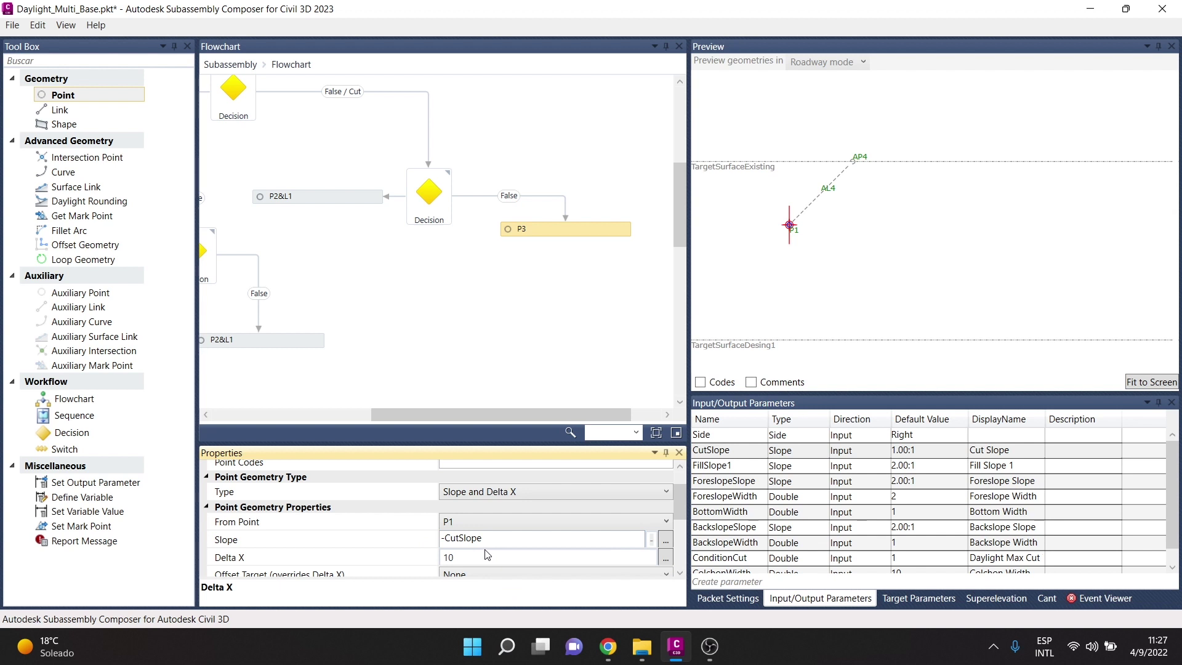
click(745, 452)
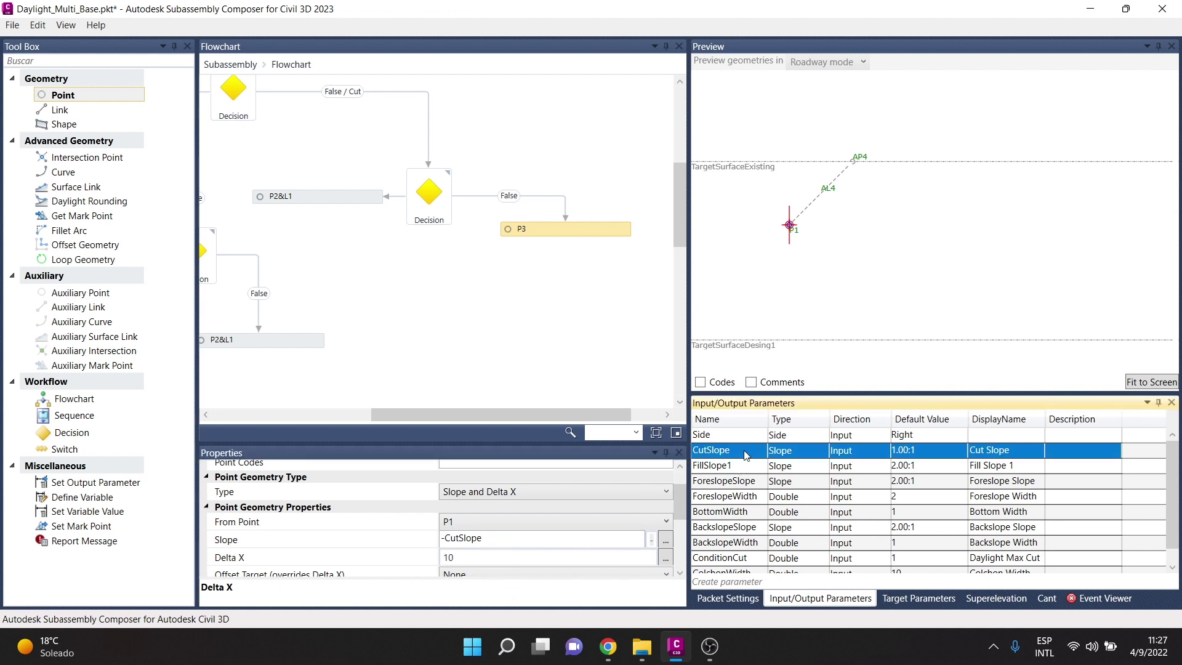
click(469, 555)
scroll(485, 535, down, 1)
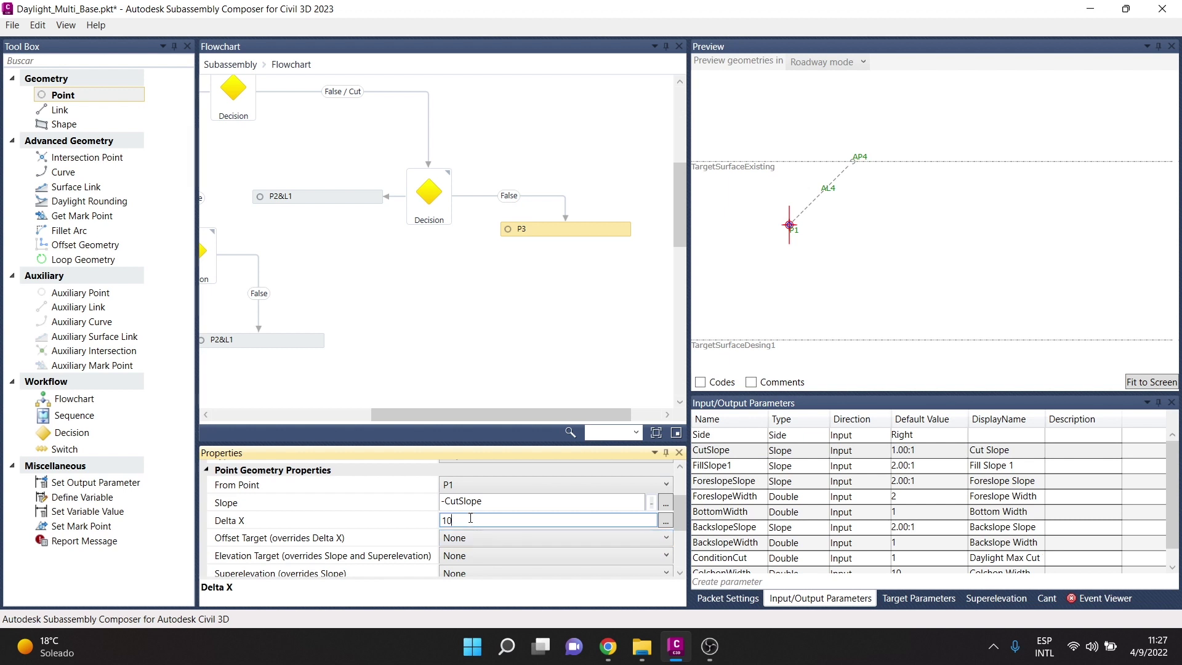
click(756, 482)
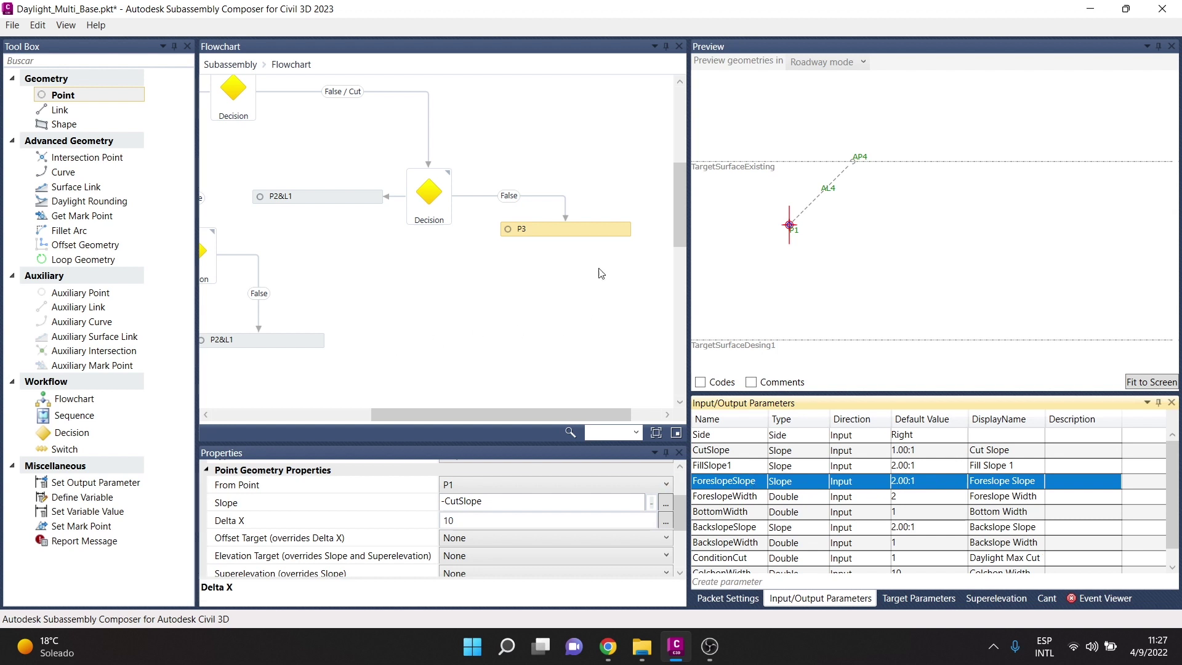
Set P3's slope to -ForeslopeSlope and Delta X to ForeslopeWidth, adding link L2.
click(760, 484)
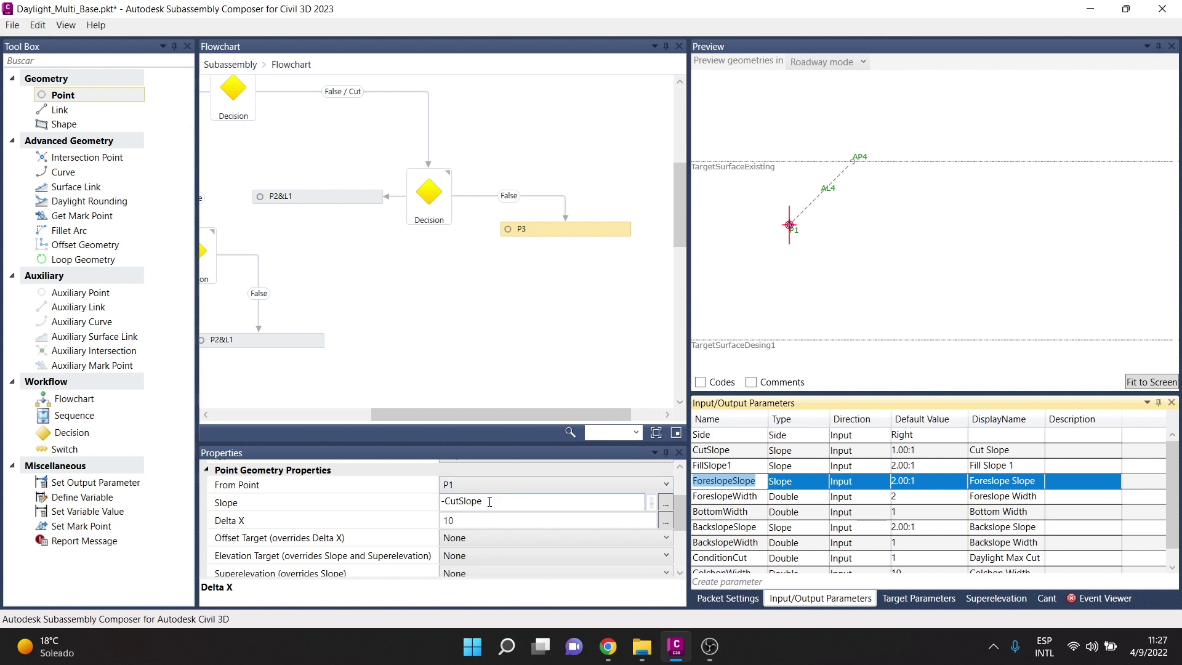
drag(489, 502, 452, 506)
text(ForeslopeSlope)
click(456, 522)
click(757, 496)
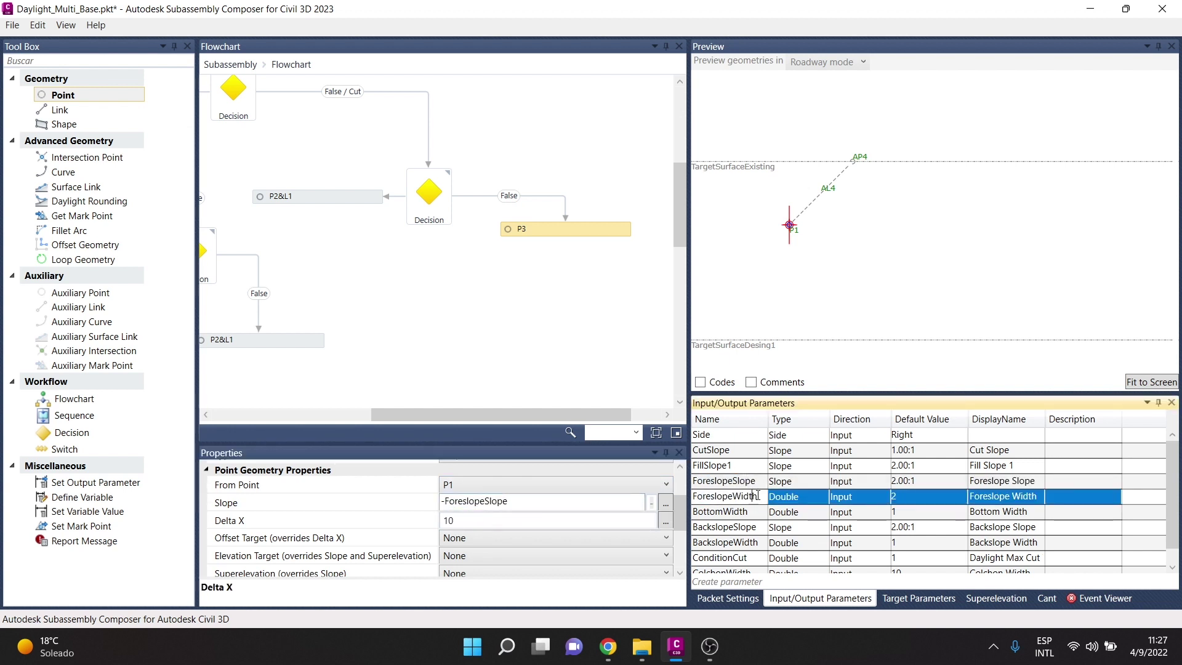
click(760, 498)
click(527, 523)
text(ForeslopeWidth)
click(551, 343)
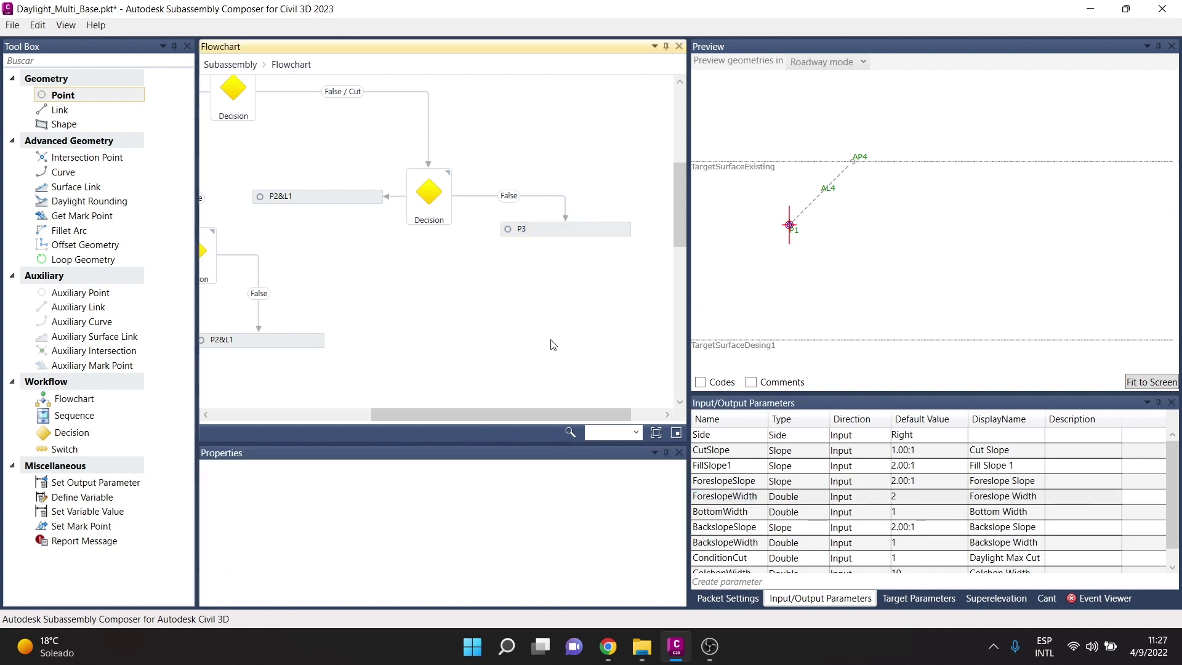
click(604, 231)
scroll(524, 539, down, 3)
scroll(459, 543, down, 3)
click(445, 492)
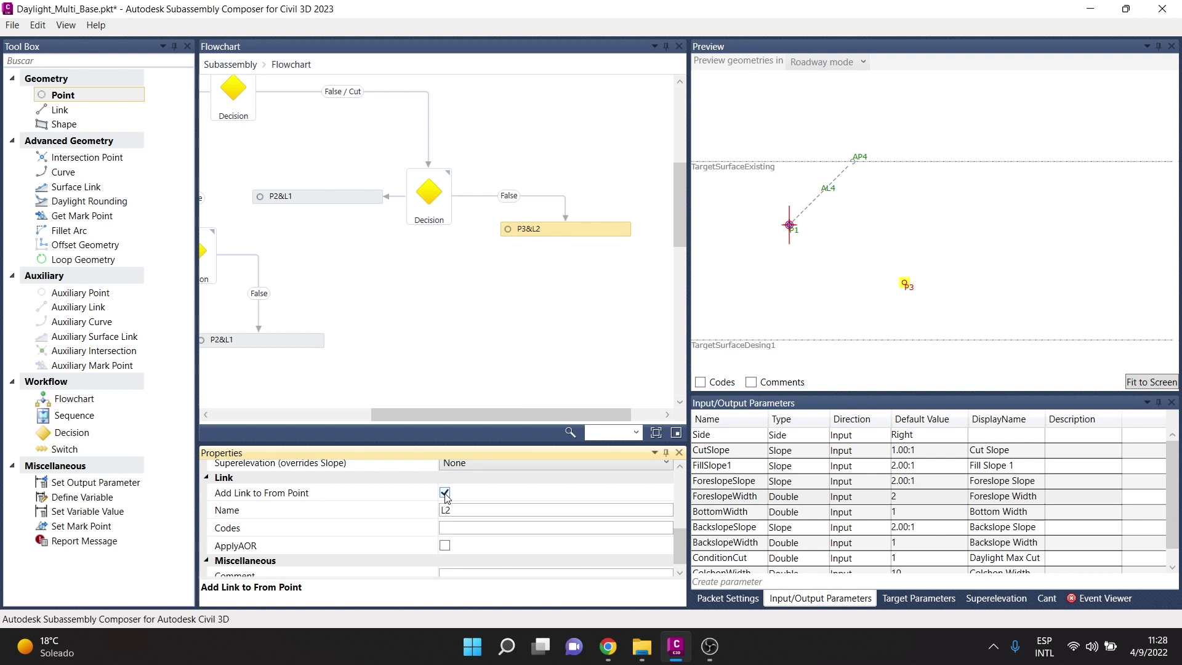
Add point P4 with link L3 at Delta X BottomWidth from P3, then a new point below.
drag(66, 95, 565, 279)
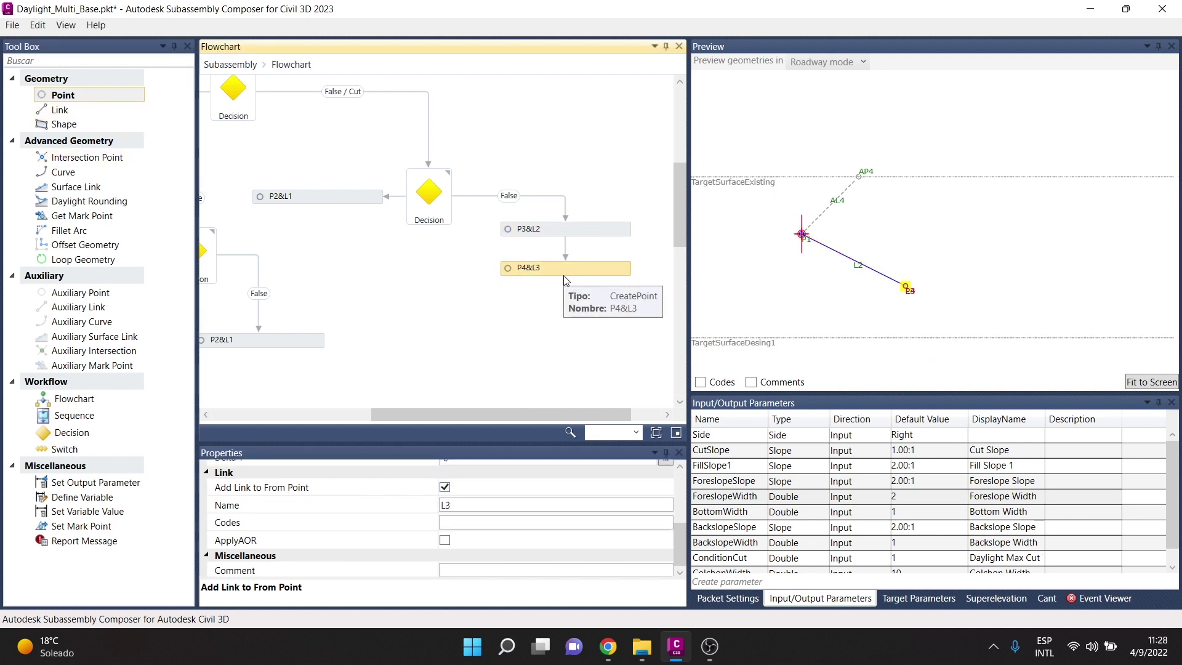
scroll(487, 515, up, 5)
click(467, 562)
click(357, 542)
double_click(750, 513)
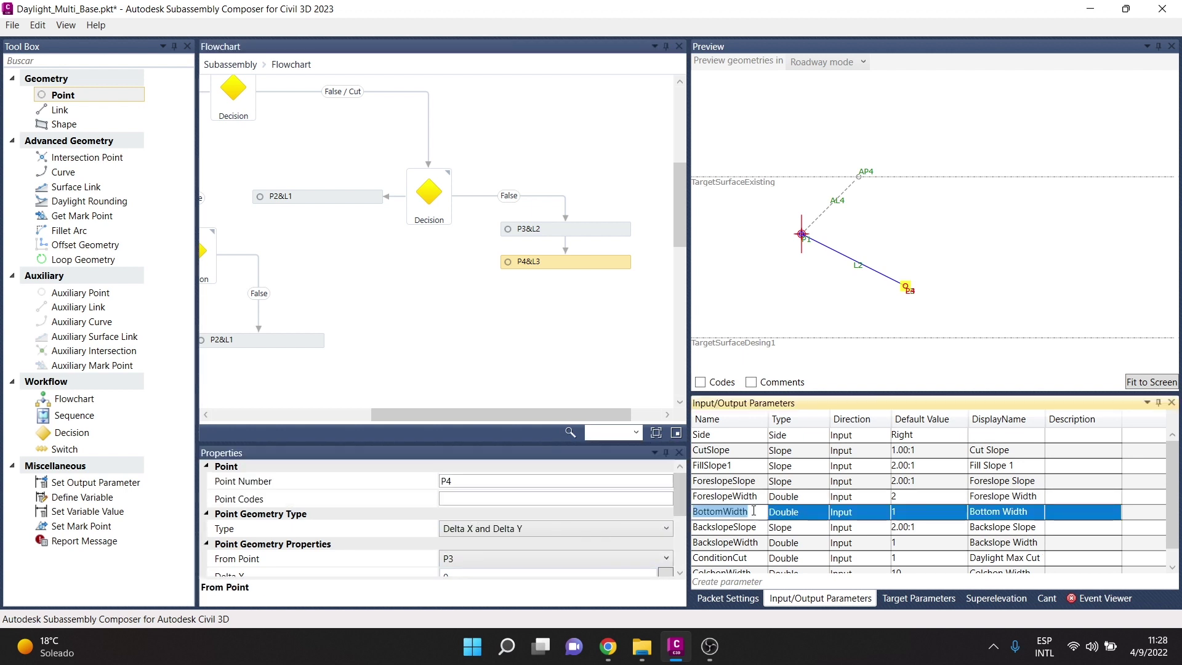
scroll(463, 526, down, 1)
scroll(464, 526, down, 1)
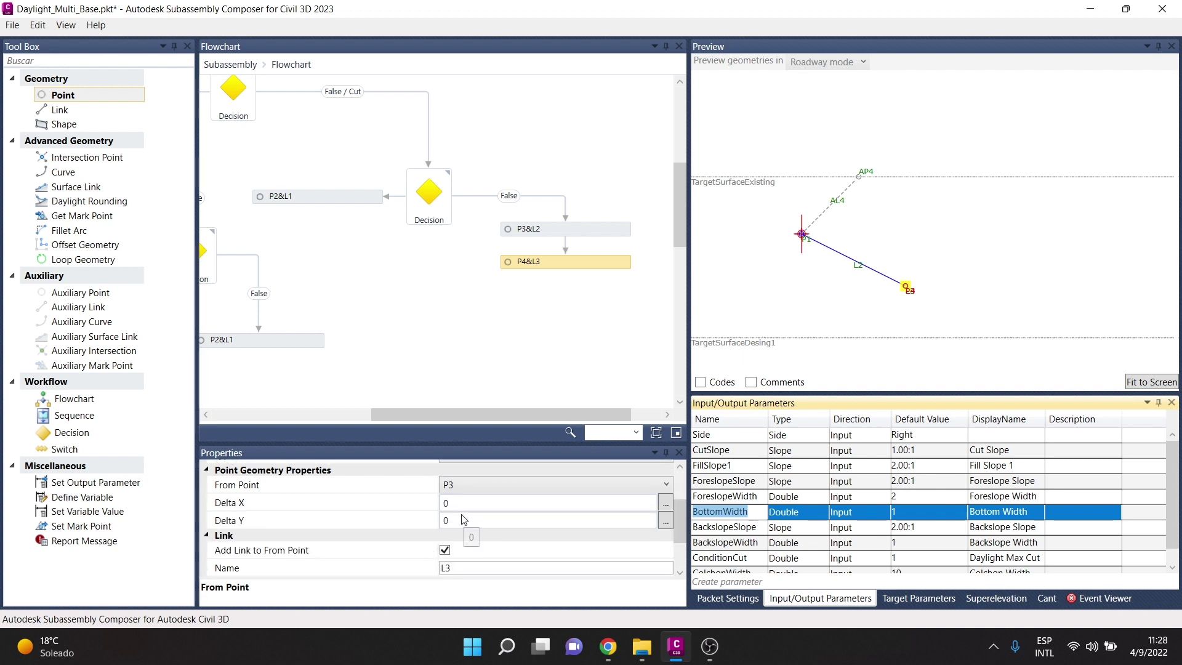
click(460, 501)
text(BottomWidth)
click(540, 324)
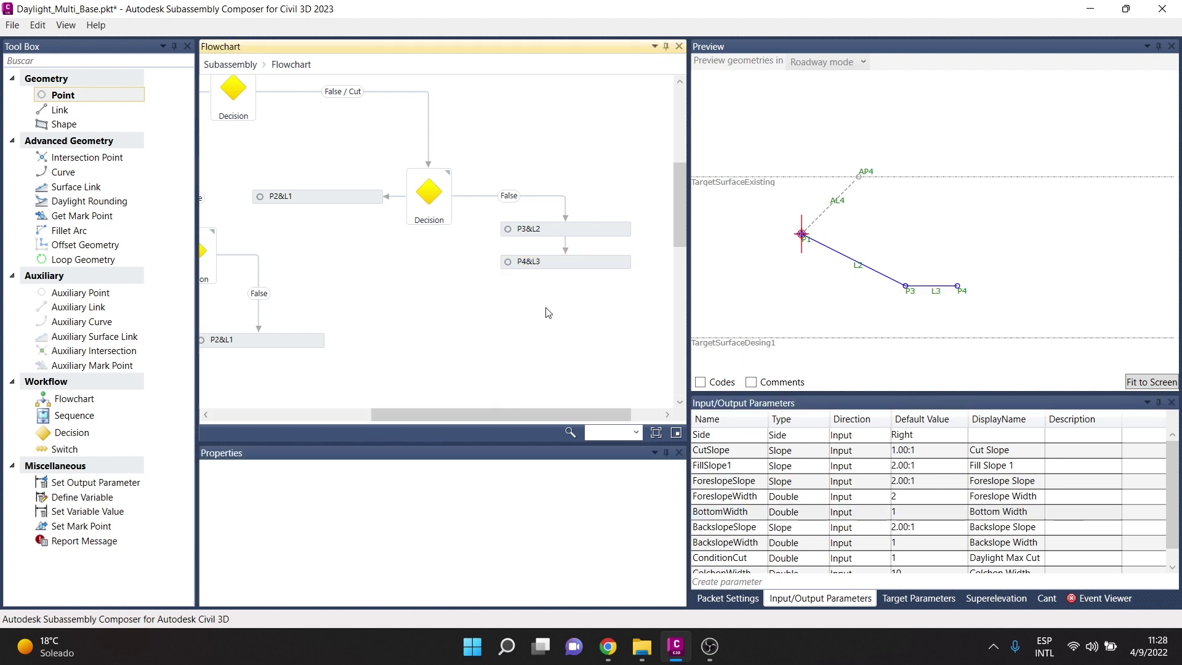
click(569, 266)
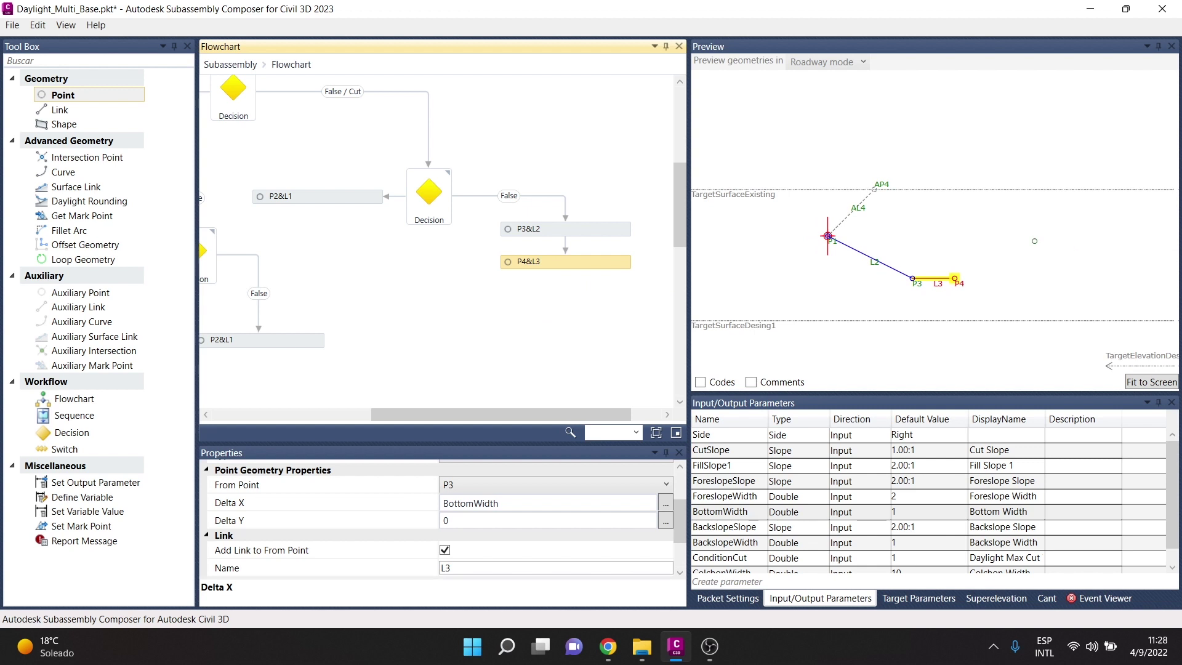
drag(38, 95, 577, 300)
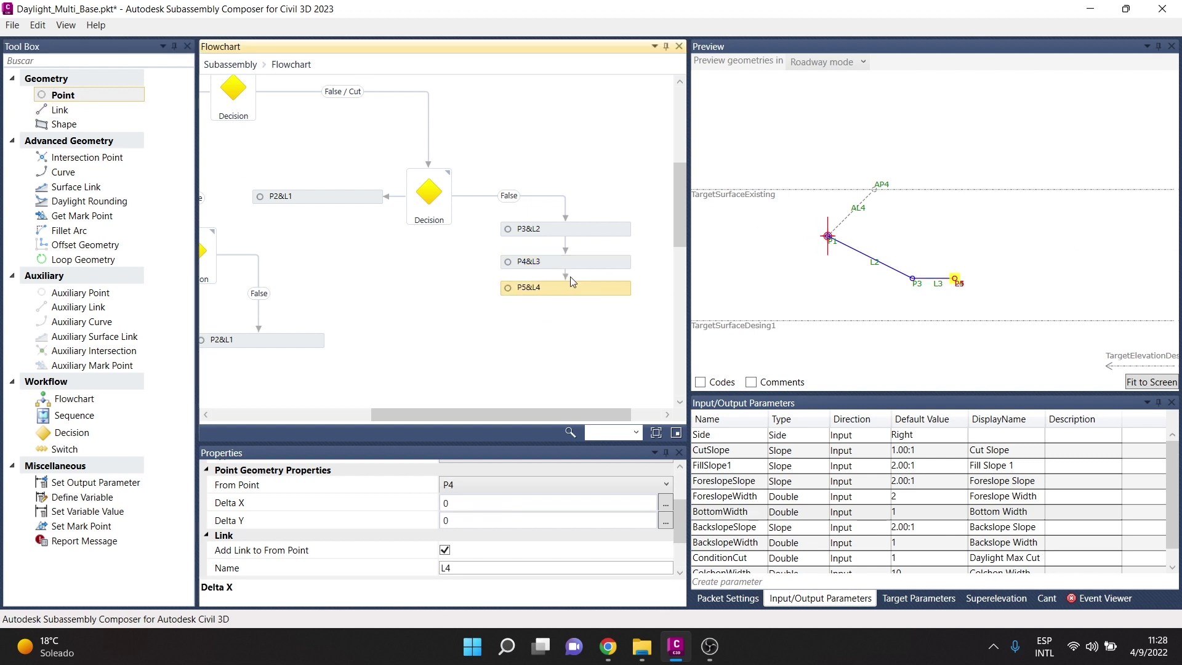
Define P5 by Slope and Delta X with slope BackslopeSlope.
scroll(500, 569, up, 2)
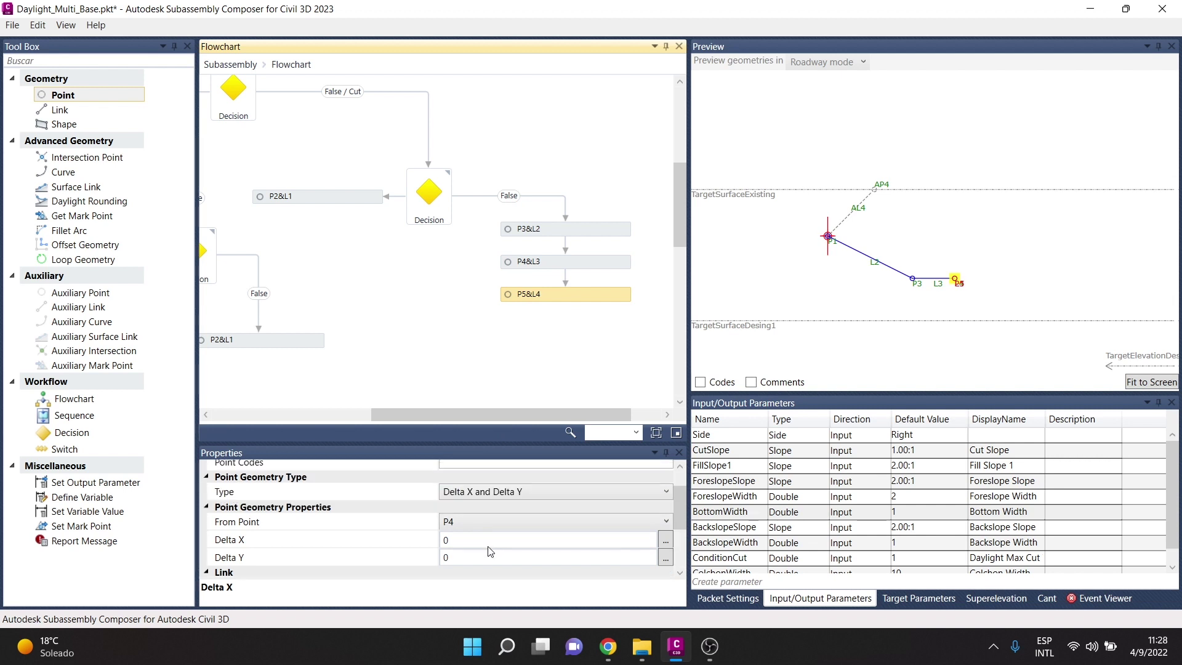
scroll(478, 523, down, 1)
click(500, 492)
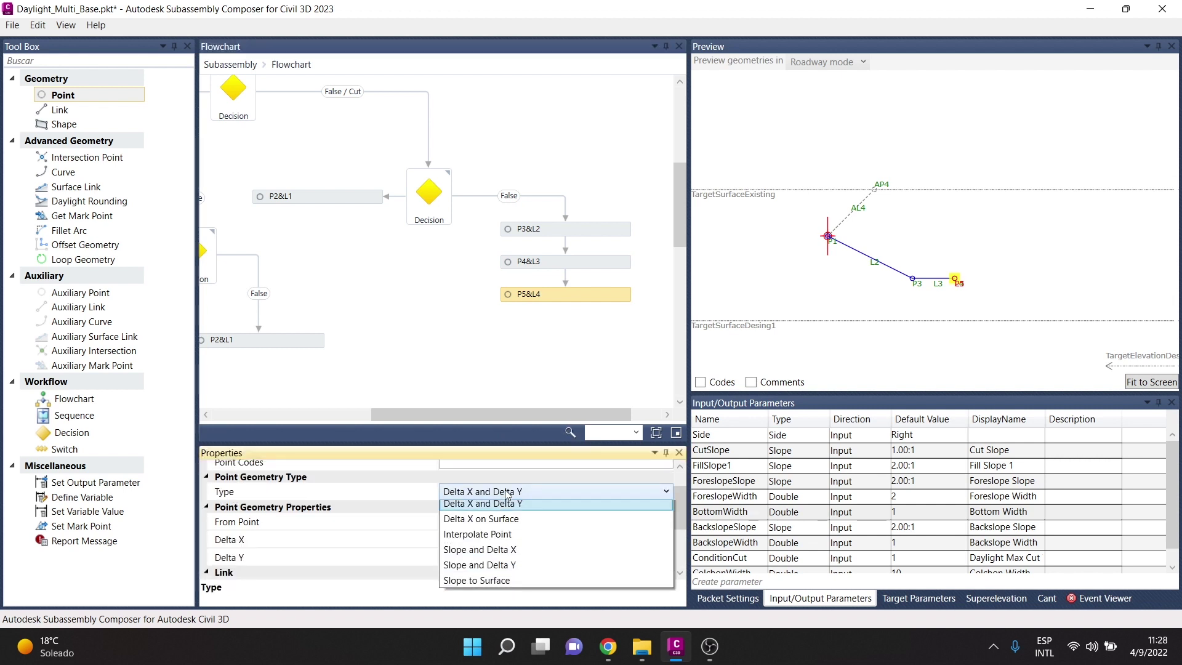
click(487, 601)
scroll(733, 542, down, 1)
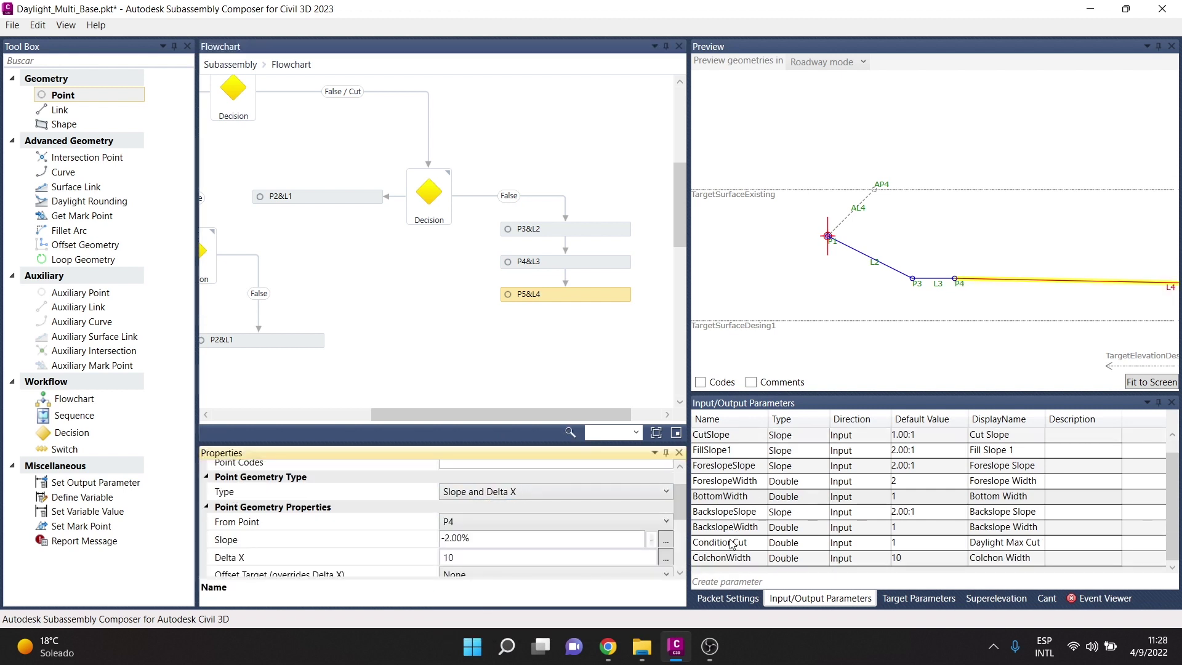
click(754, 514)
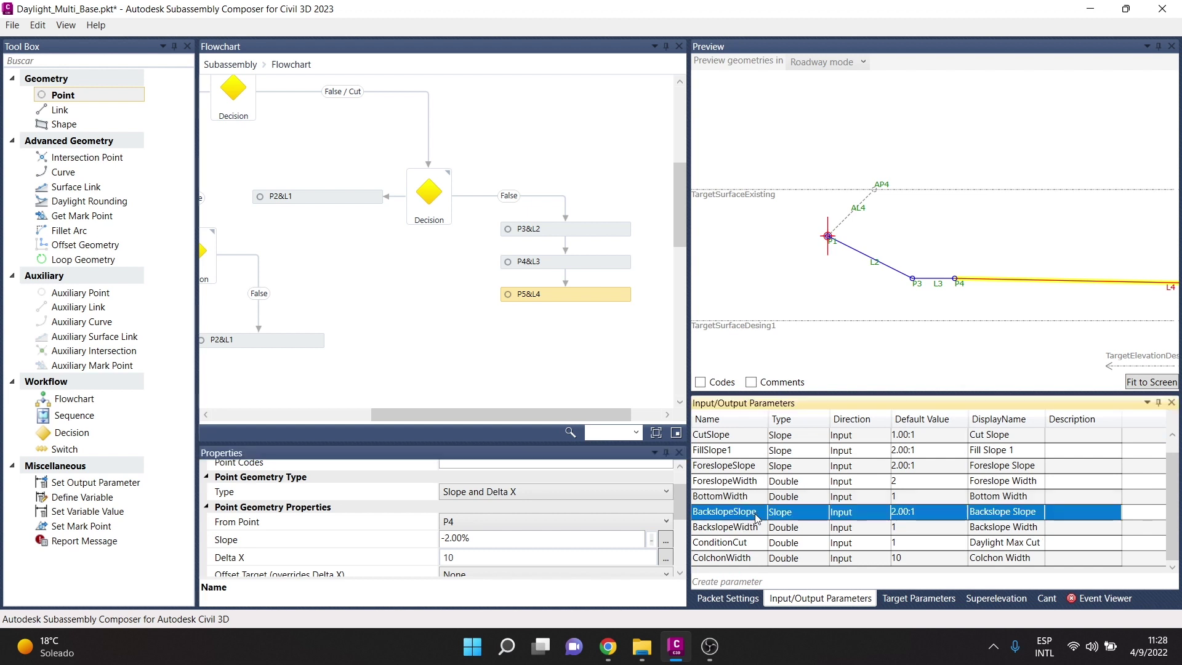
click(760, 513)
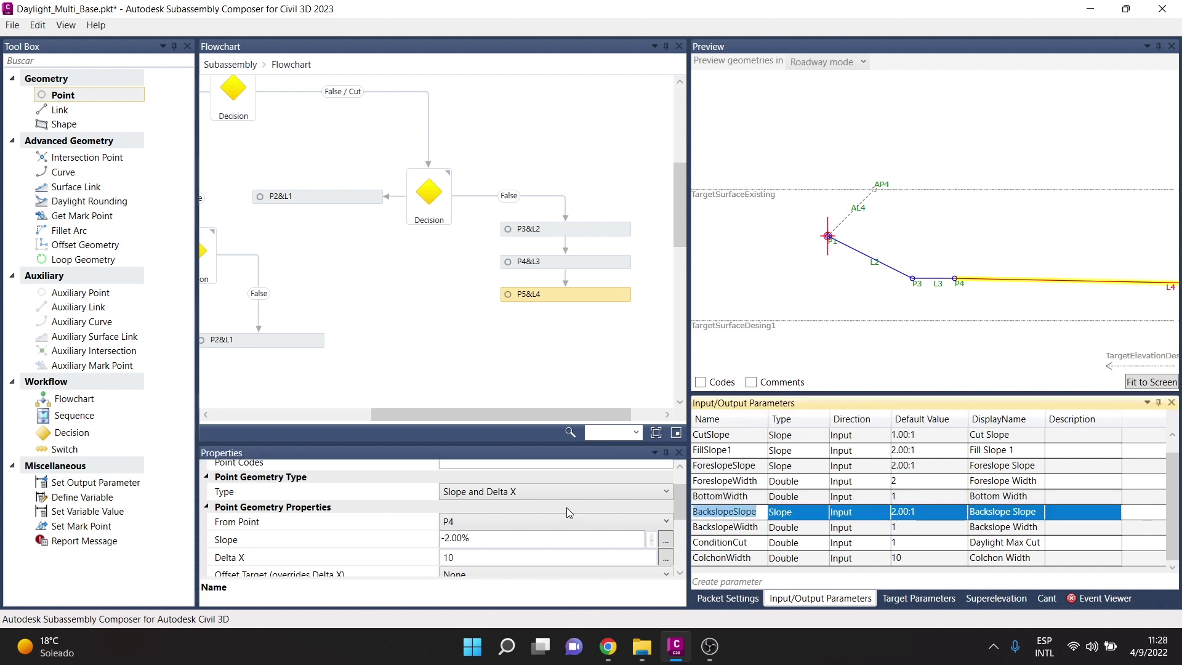
click(520, 536)
click(372, 535)
text(BackslopeSlope)
click(450, 556)
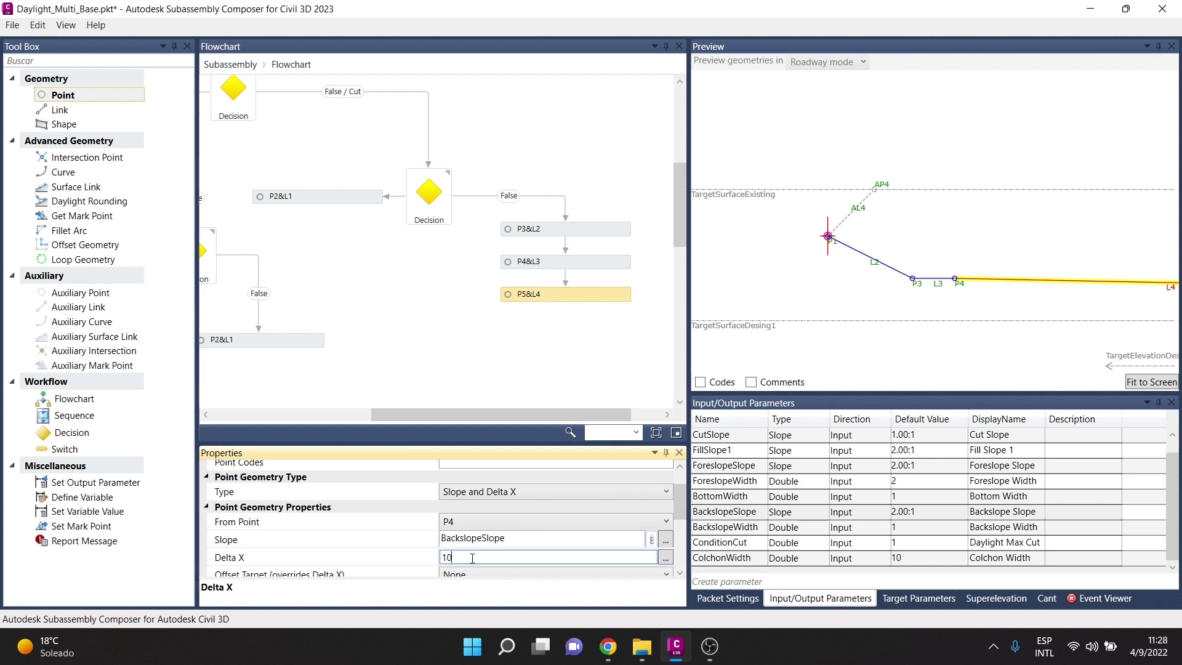
Set P5's Delta X to BackslopeWidth and add a new point P6&L5 below it.
double_click(762, 526)
key(ctrl+c)
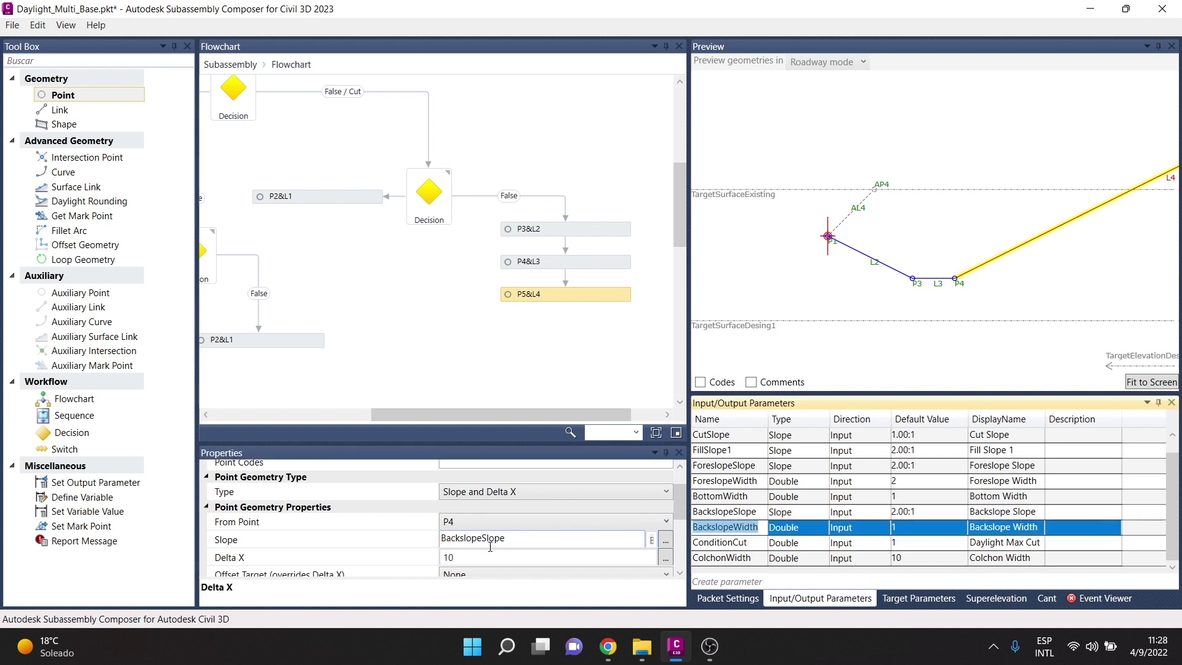
click(449, 558)
key(ctrl+v)
click(502, 536)
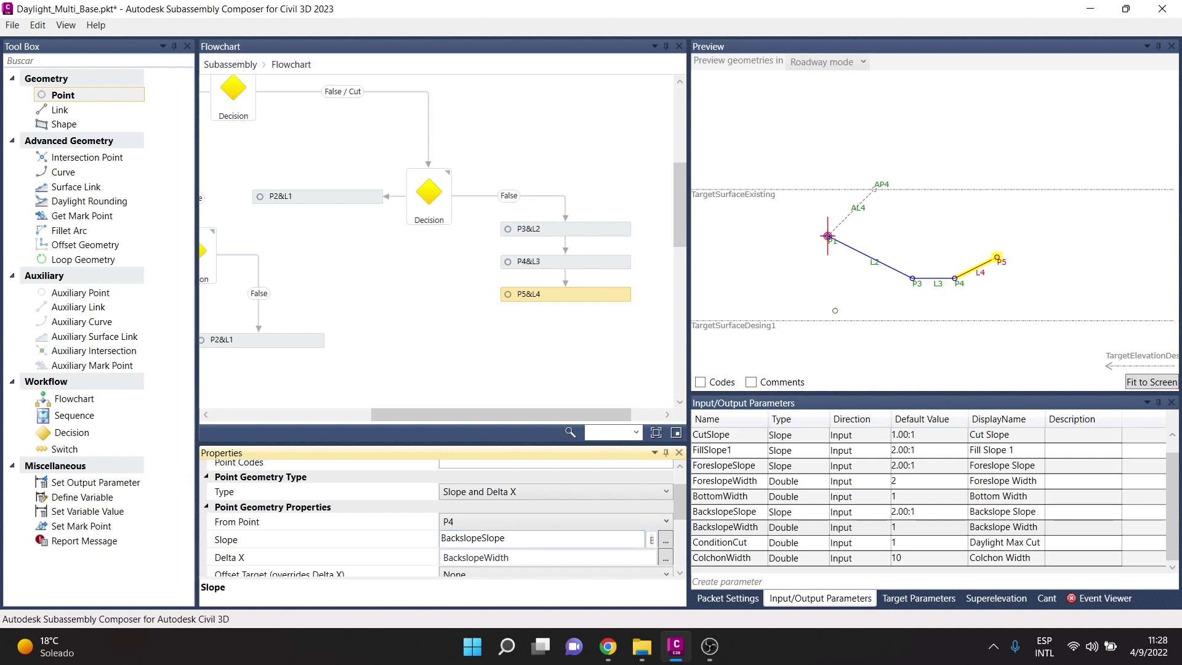
scroll(517, 523, down, 3)
scroll(473, 500, up, 1)
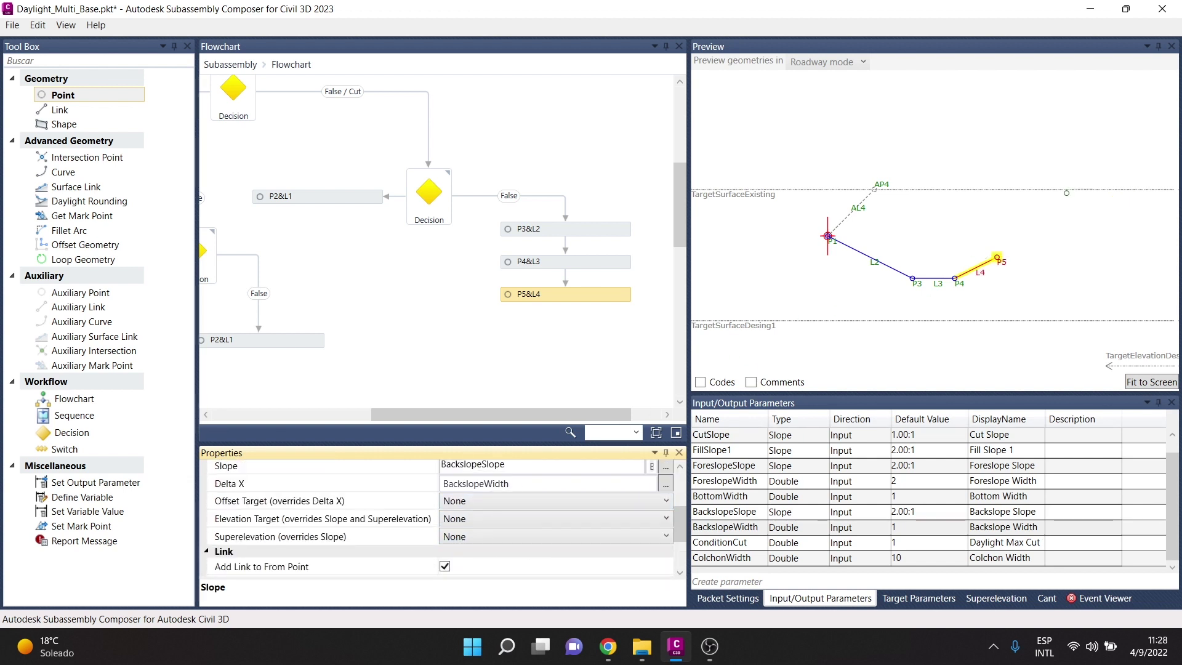
click(1067, 230)
drag(1066, 231, 951, 239)
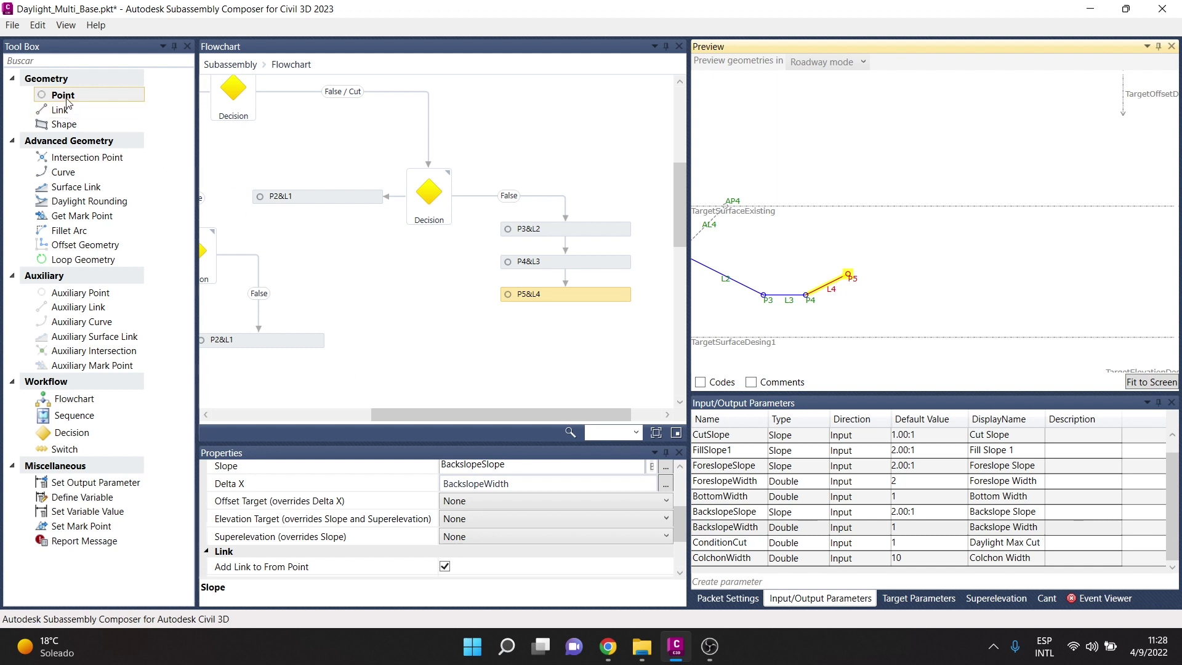
drag(62, 95, 573, 332)
click(574, 330)
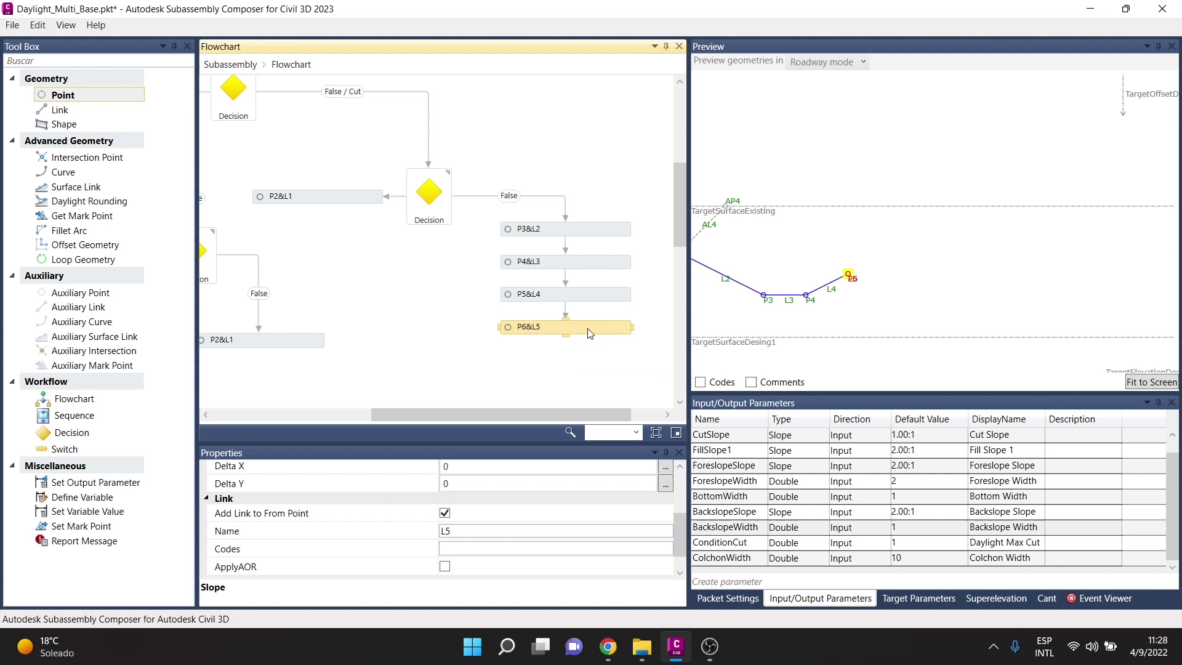
Change P6's geometry type to Slope to Surface.
double_click(738, 434)
scroll(446, 516, up, 1)
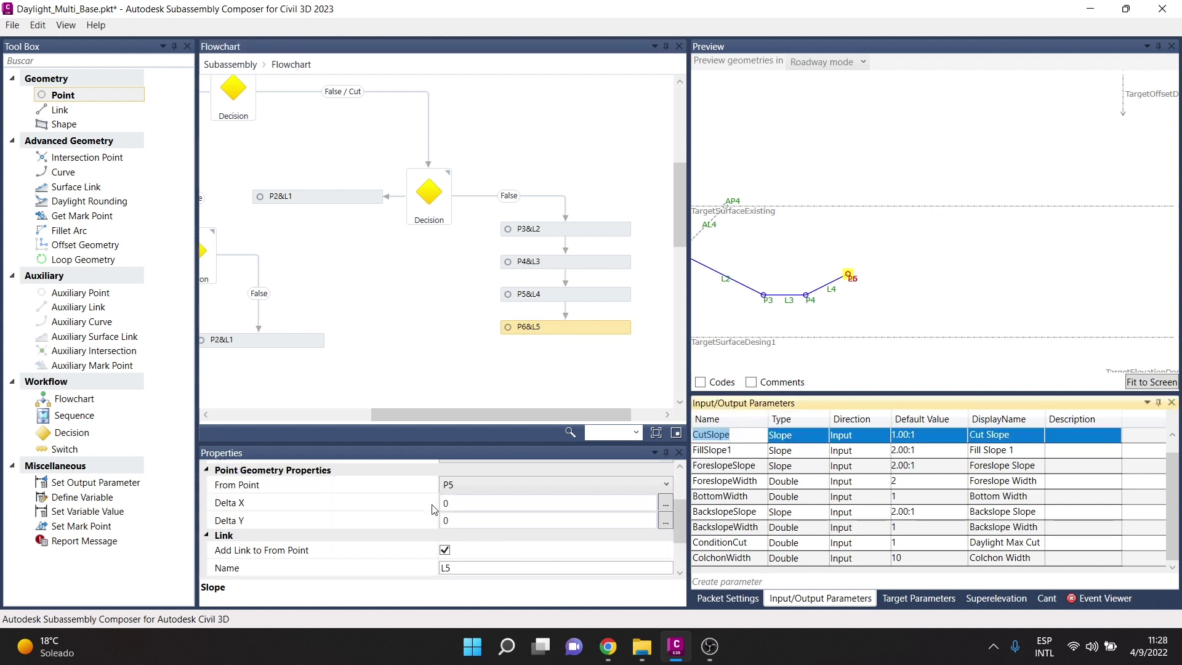
scroll(447, 516, up, 1)
click(482, 493)
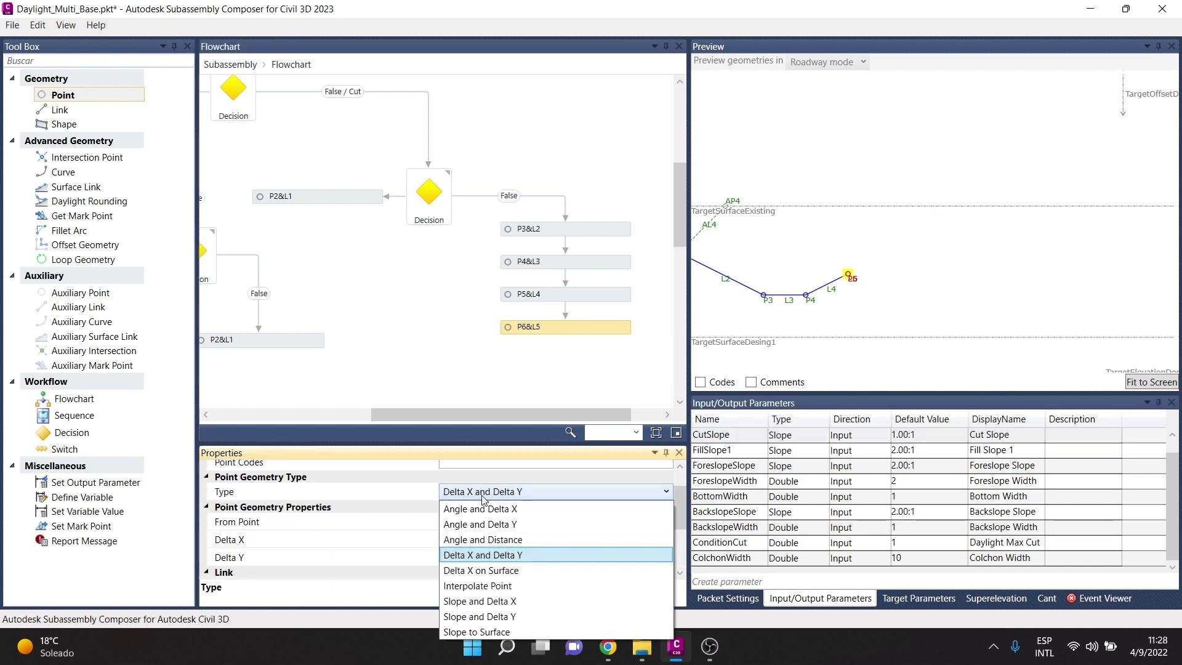
click(477, 601)
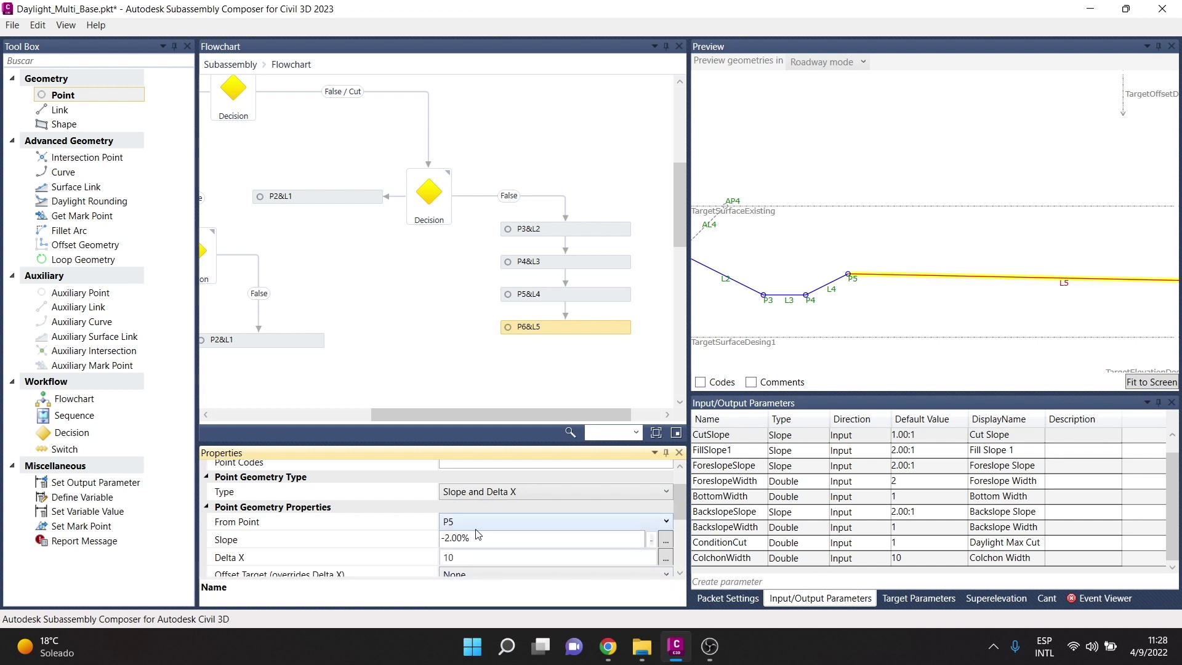
click(492, 494)
click(481, 632)
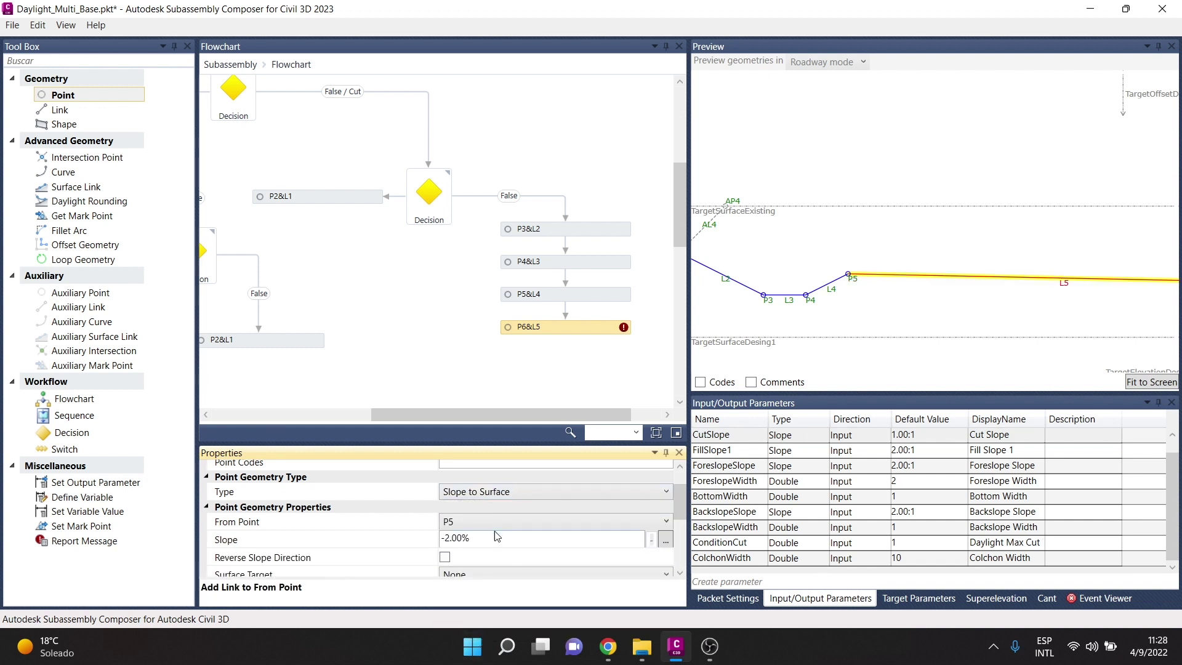
Set P6's slope to CutSlope and its surface target to TargetSurfaceExisting.
click(468, 538)
text(CutSlope)
scroll(473, 562, down, 1)
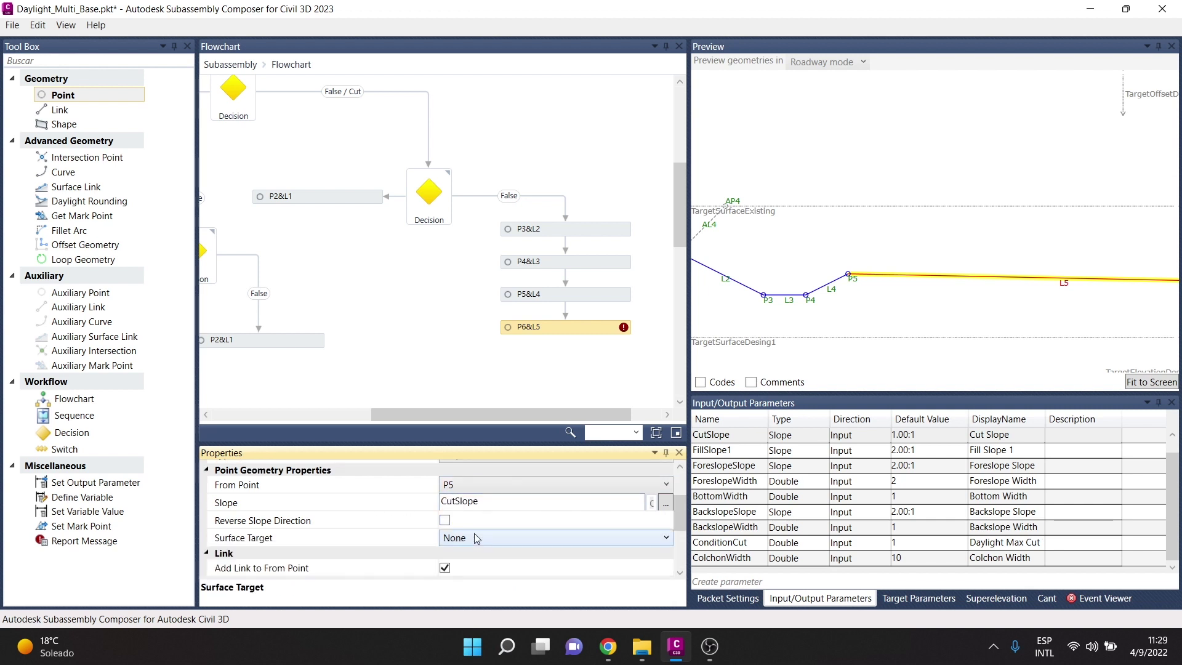
click(476, 538)
click(490, 606)
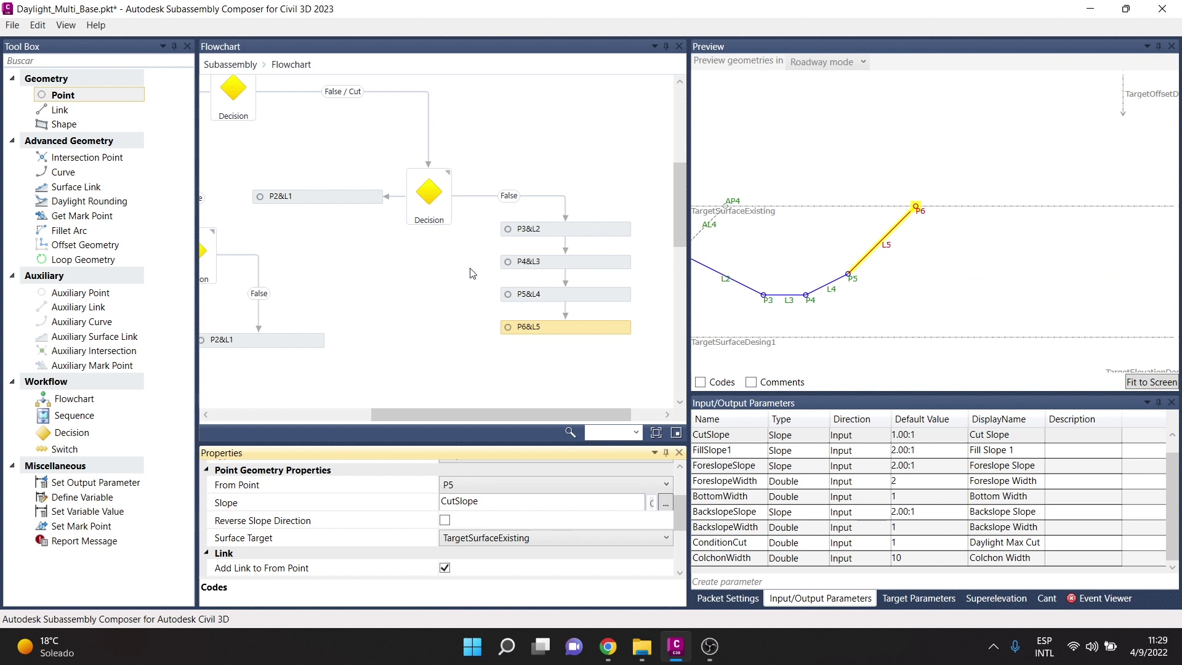
mouse_move(487, 411)
mouse_down()
mouse_move(294, 412)
mouse_move(481, 413)
mouse_up()
scroll(506, 320, down, 2)
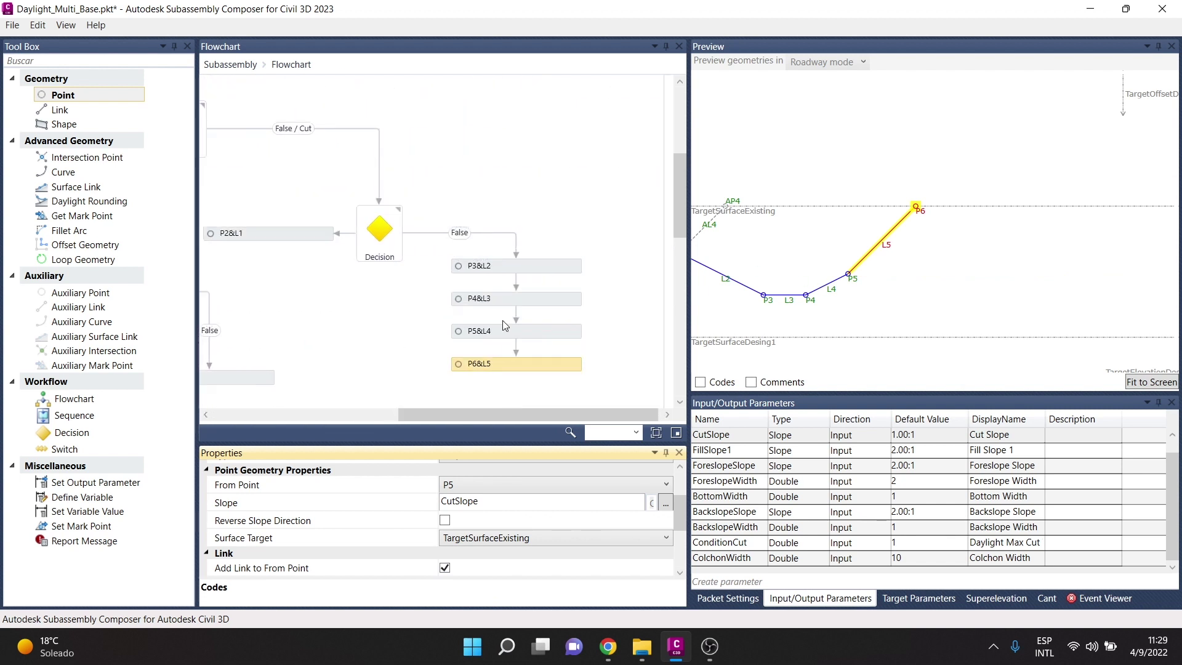
click(485, 411)
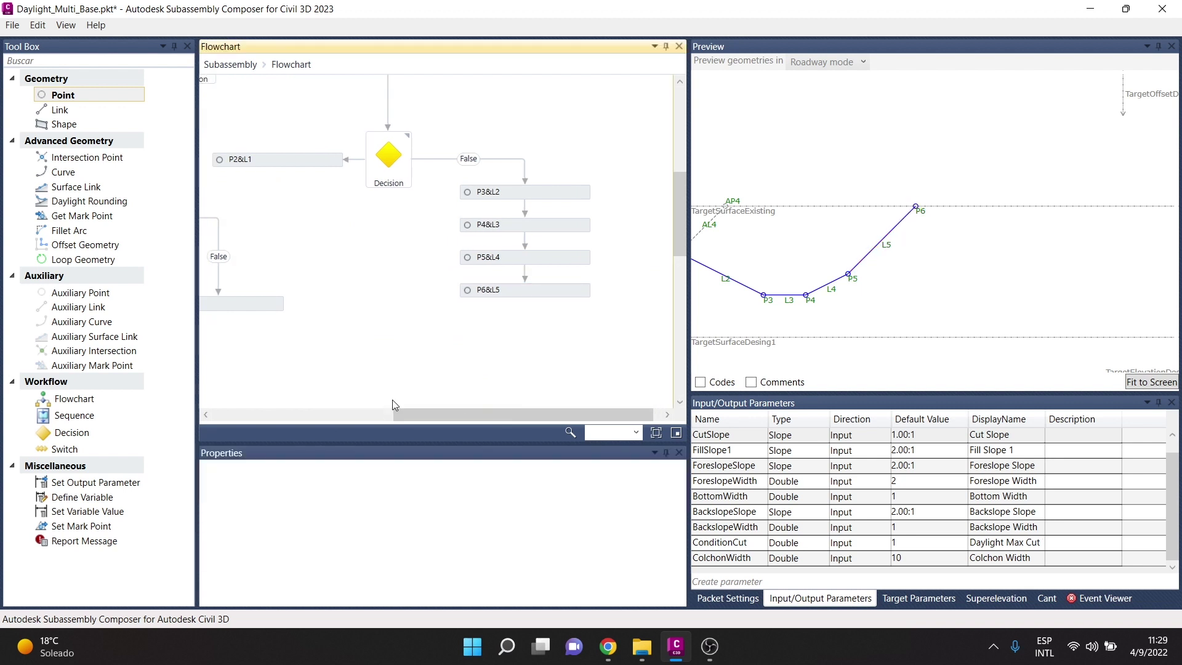
Add a Sequence left of the first Decision and connect the Decision's True branch to it.
scroll(480, 281, up, 5)
scroll(480, 282, up, 1)
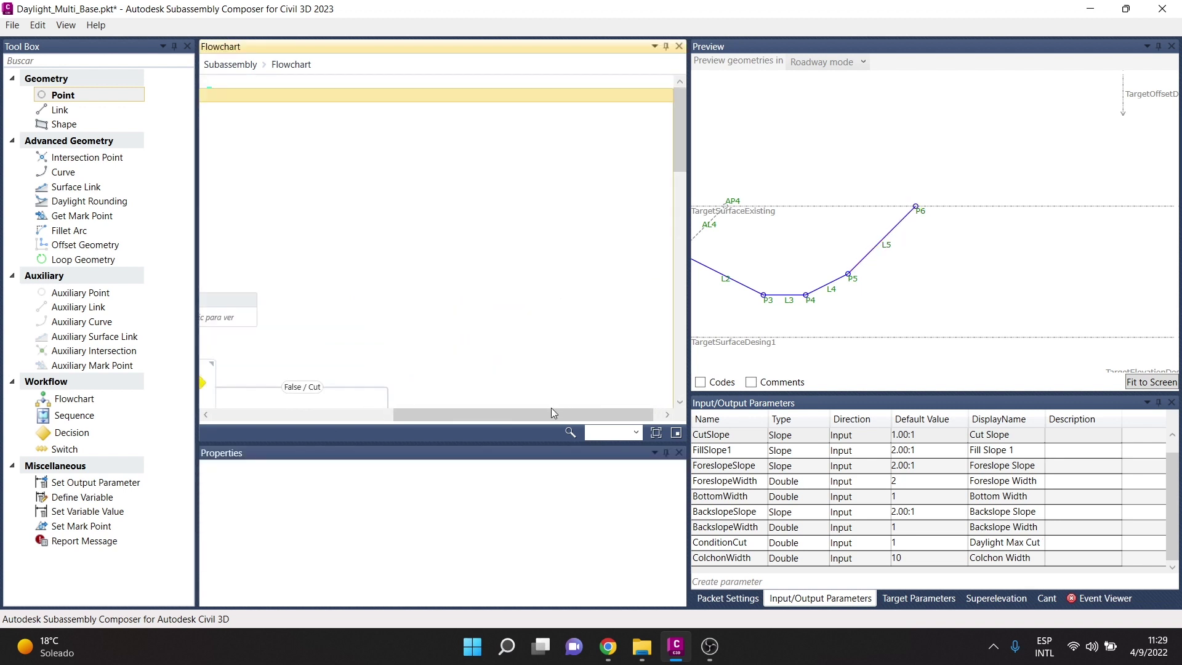
drag(425, 416, 243, 416)
scroll(510, 252, down, 3)
scroll(510, 252, down, 2)
scroll(510, 253, down, 1)
scroll(510, 252, up, 6)
scroll(500, 213, down, 2)
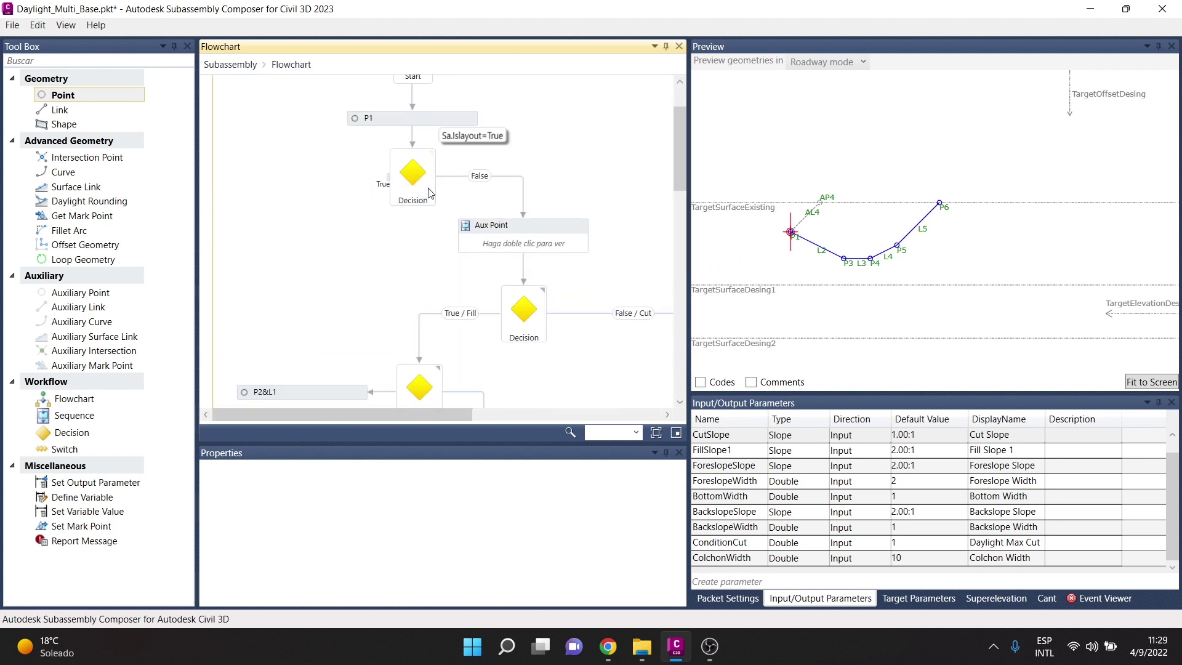
drag(74, 415, 333, 199)
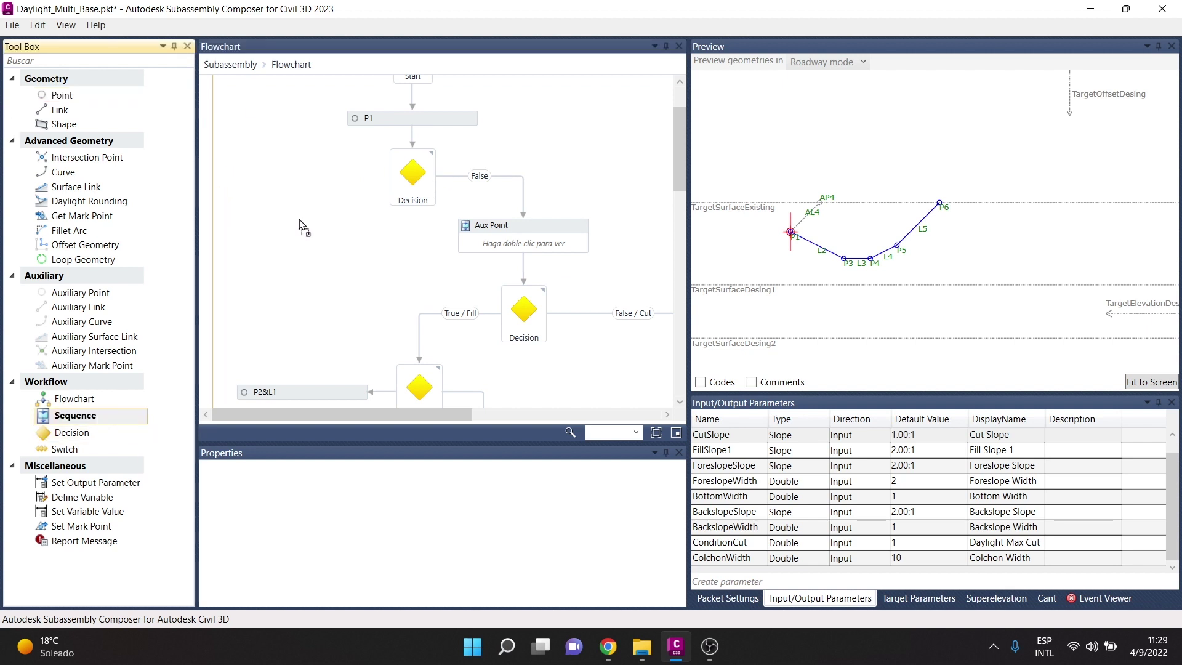
click(499, 189)
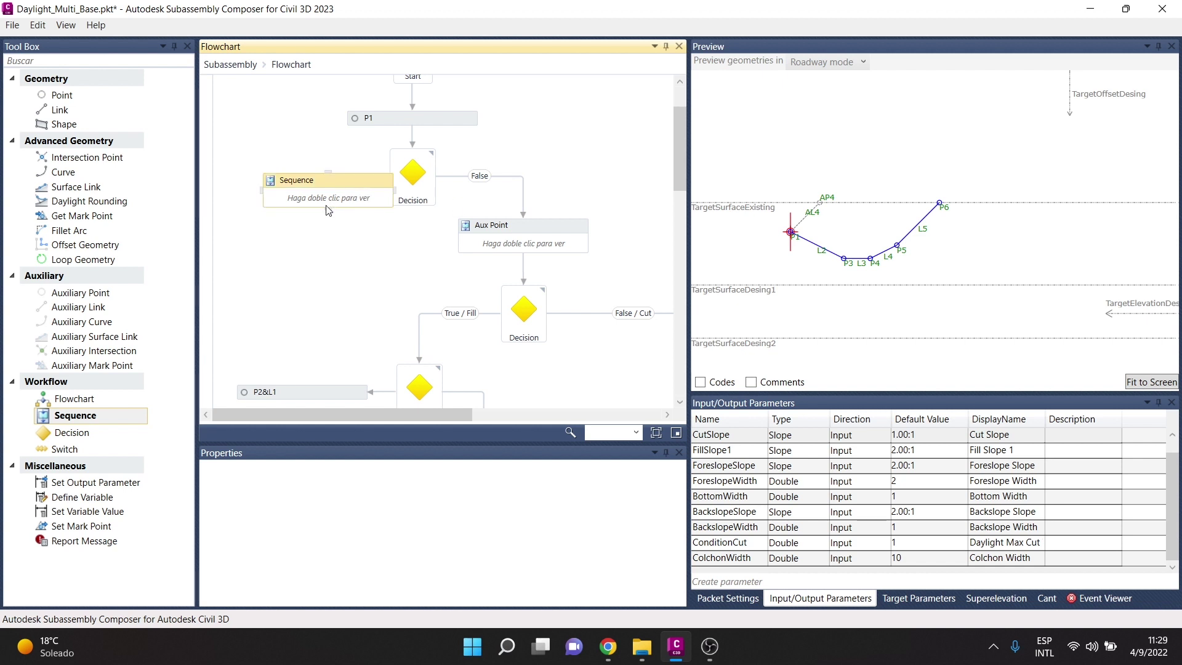
drag(316, 205, 269, 212)
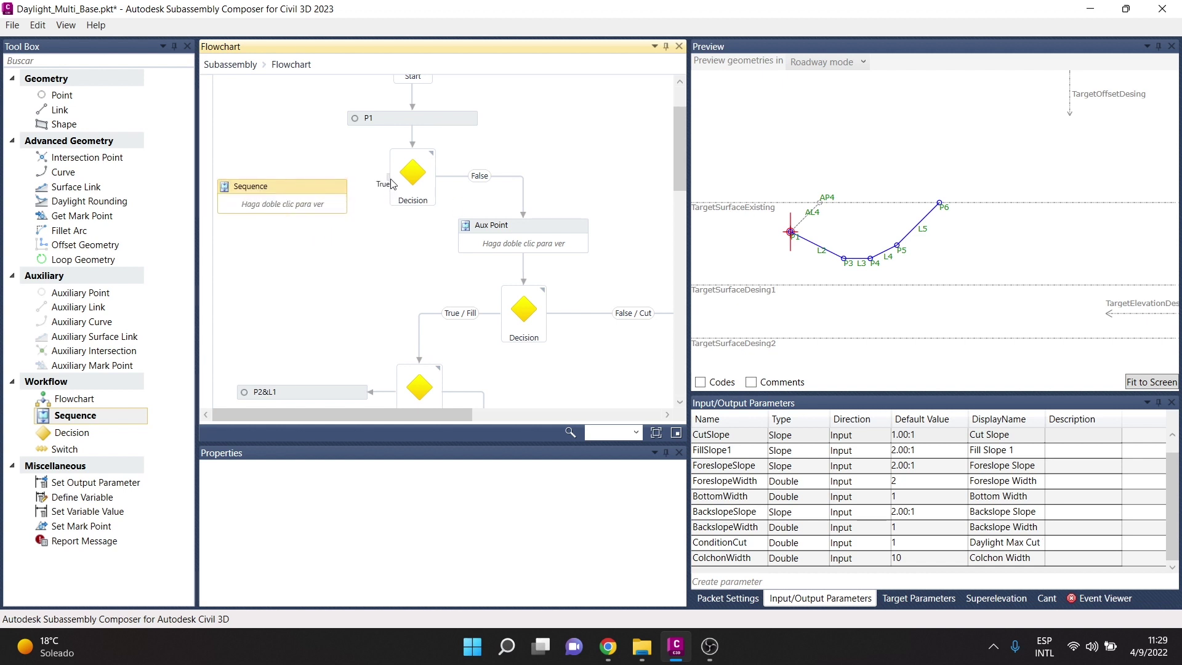
drag(282, 189, 283, 189)
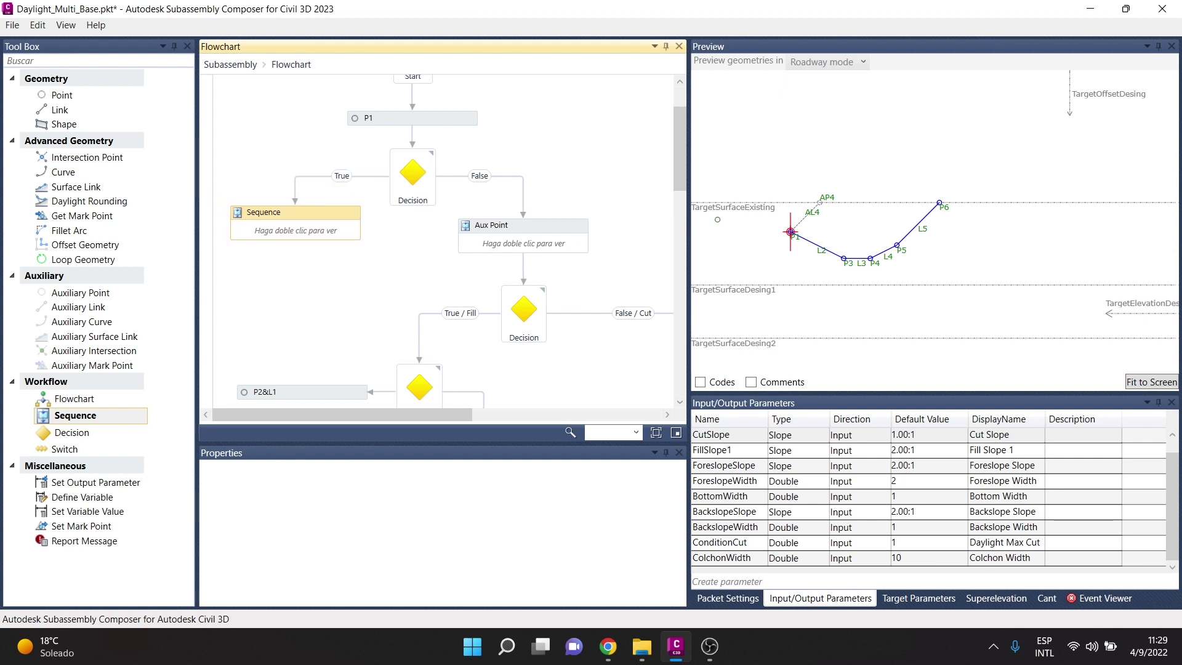
Switch the preview to Layout mode and select the new Sequence.
scroll(901, 251, up, 1)
scroll(901, 251, up, 1)
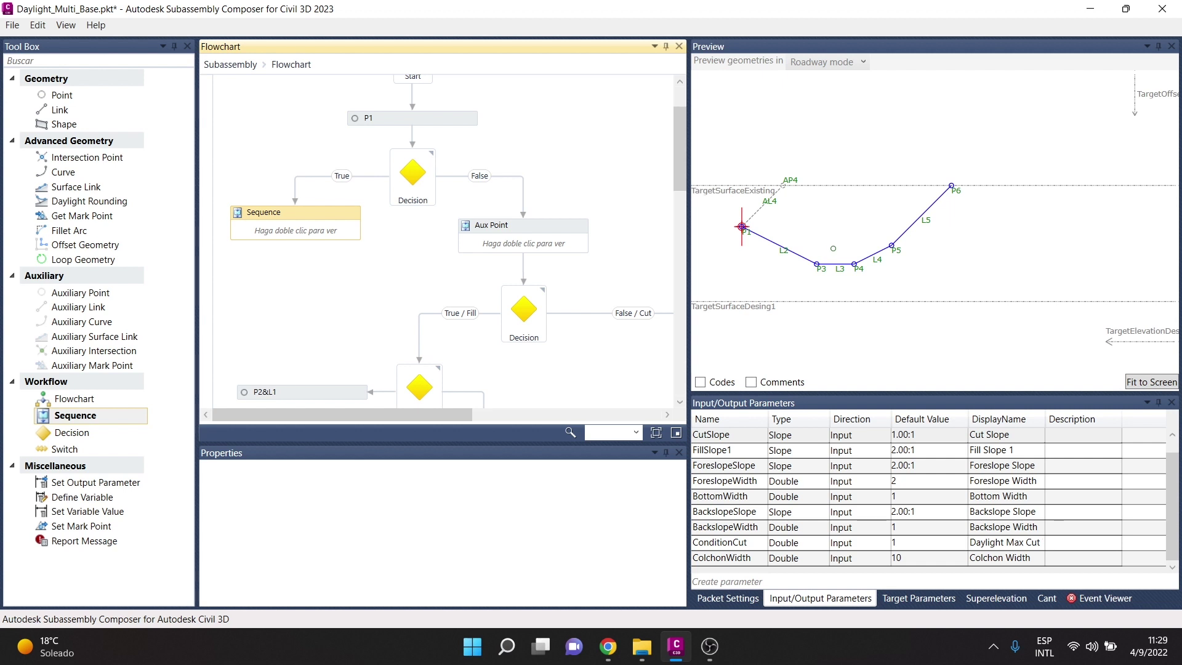
click(853, 65)
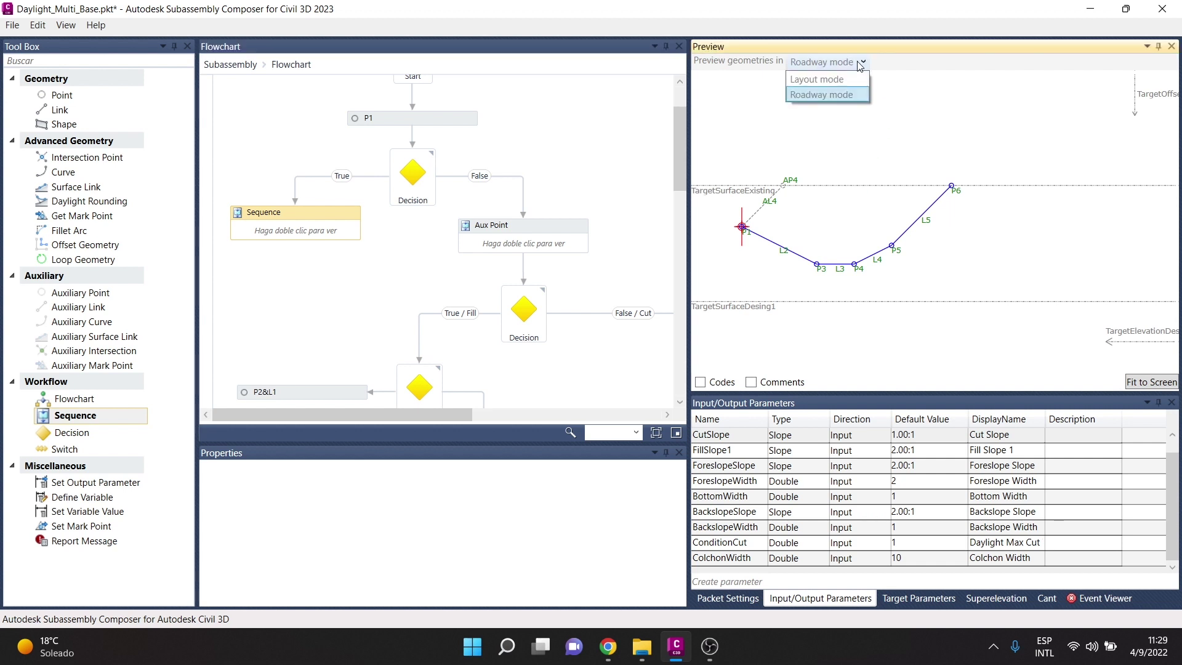
click(844, 76)
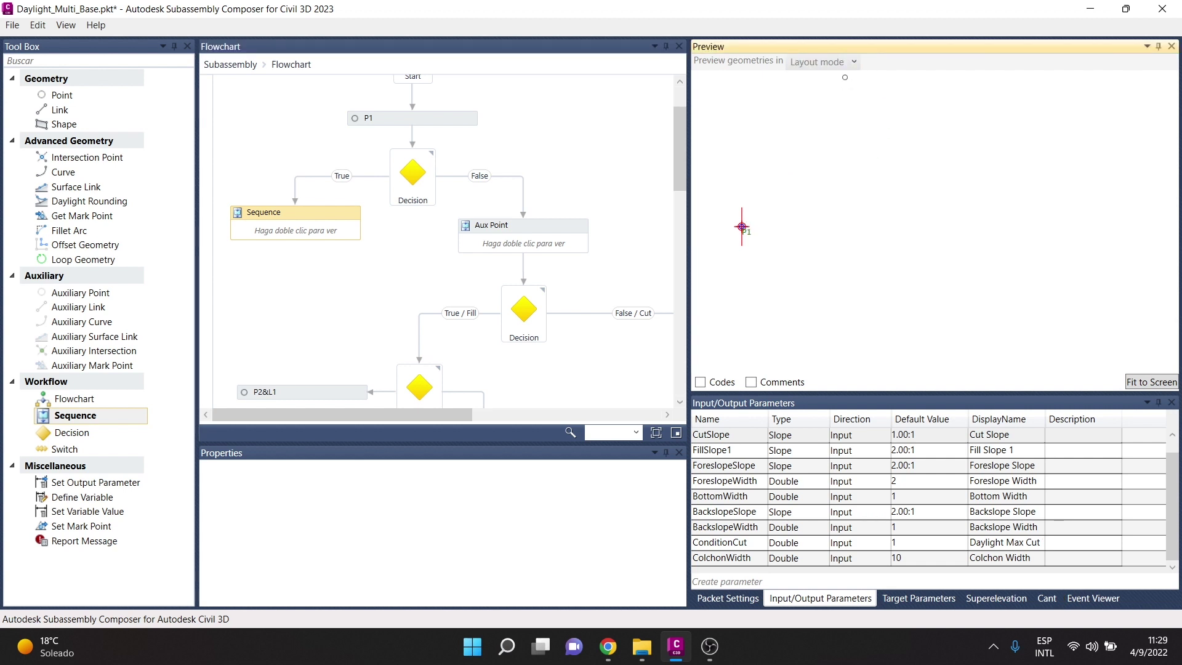
click(419, 179)
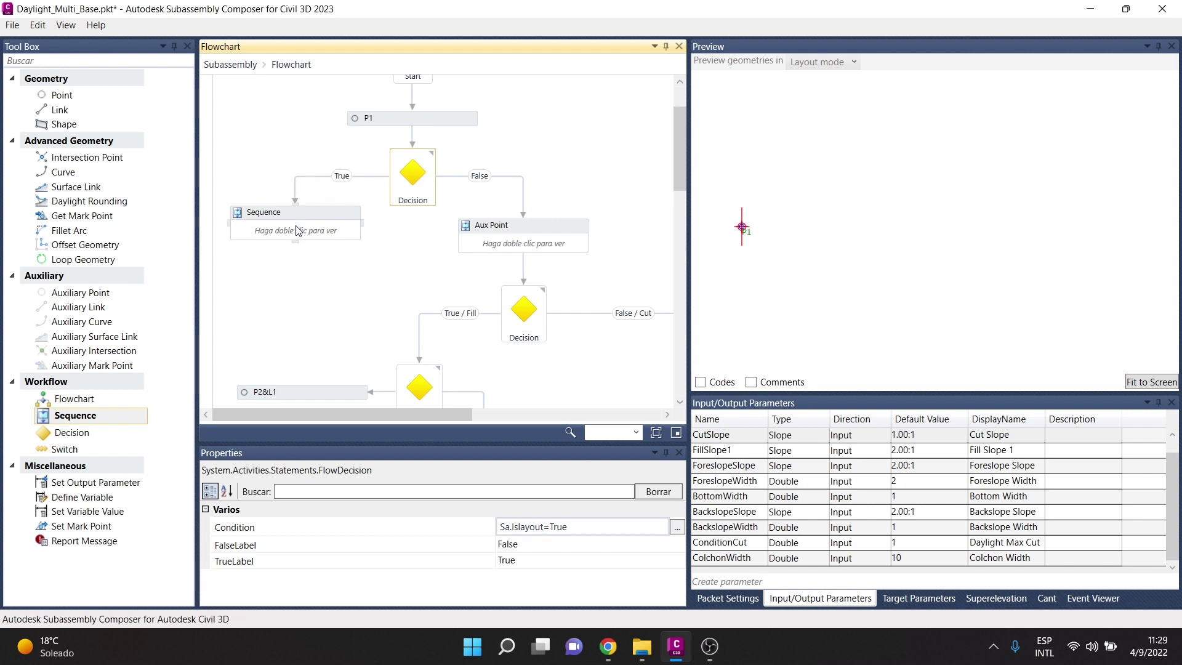
scroll(837, 236, up, 1)
scroll(836, 236, down, 1)
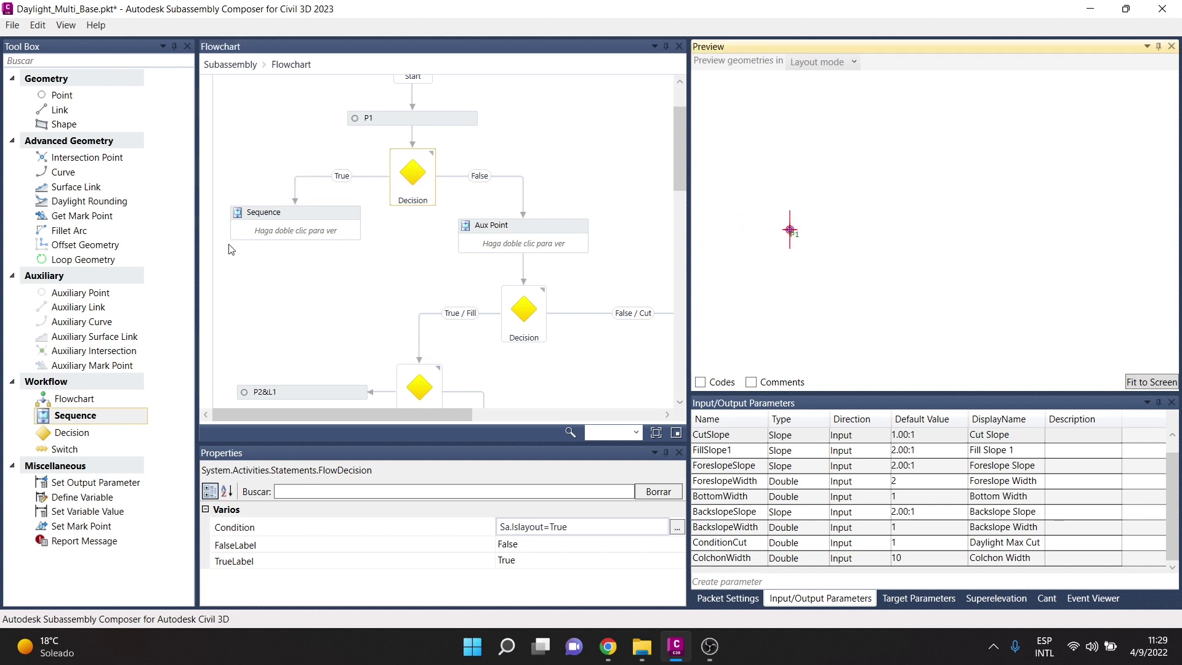
click(336, 223)
click(62, 96)
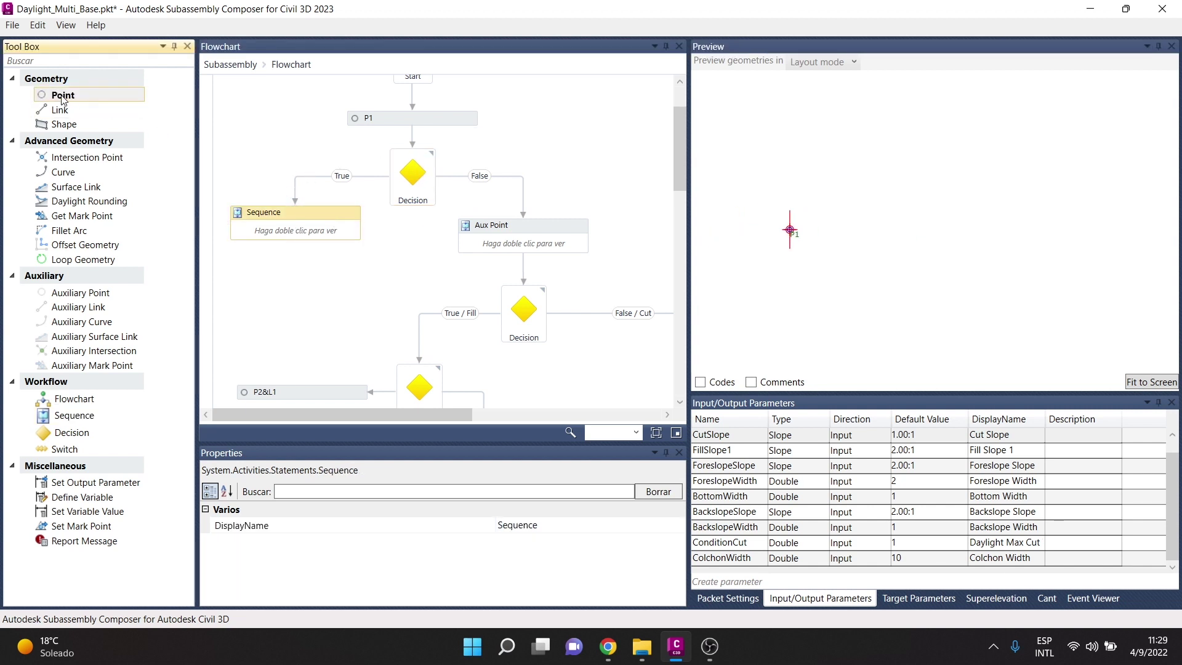
Inside the Sequence, add point P7 starting from P1 with Slope and Delta X geometry.
double_click(317, 217)
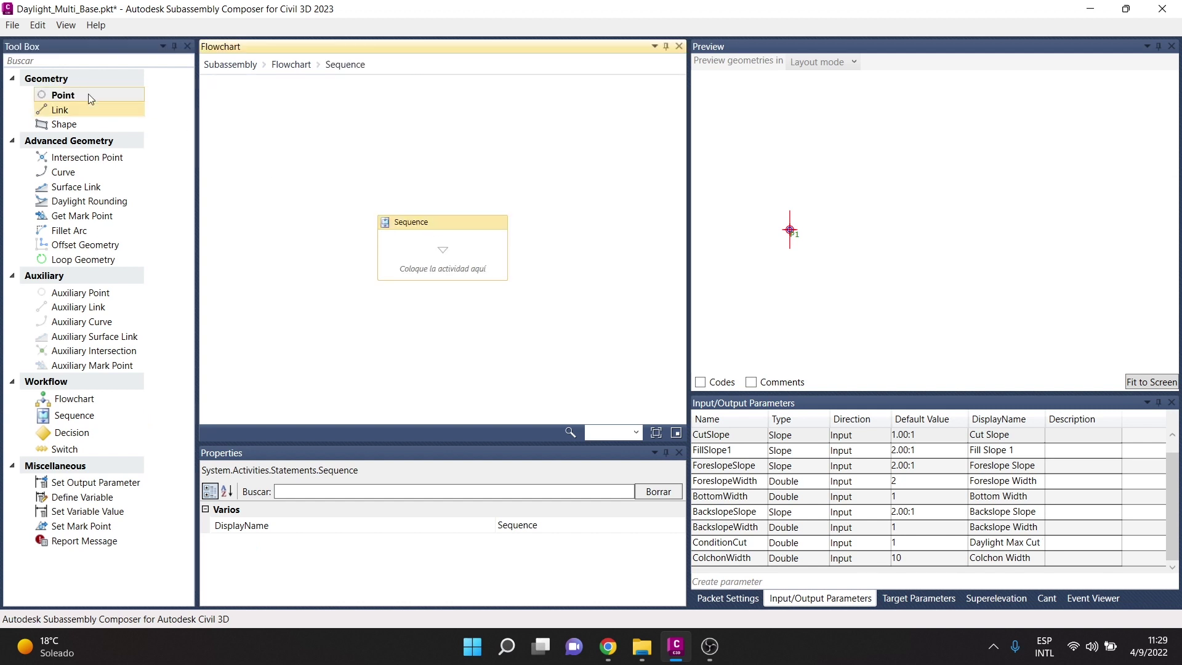
drag(63, 95, 446, 239)
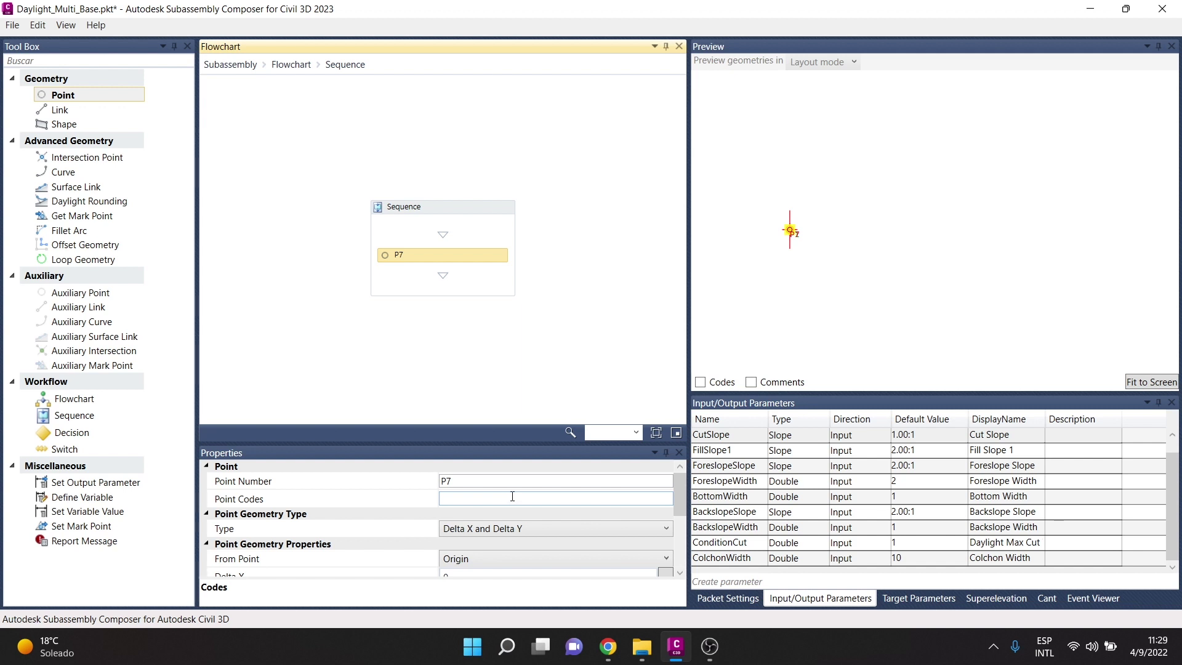
scroll(512, 496, down, 1)
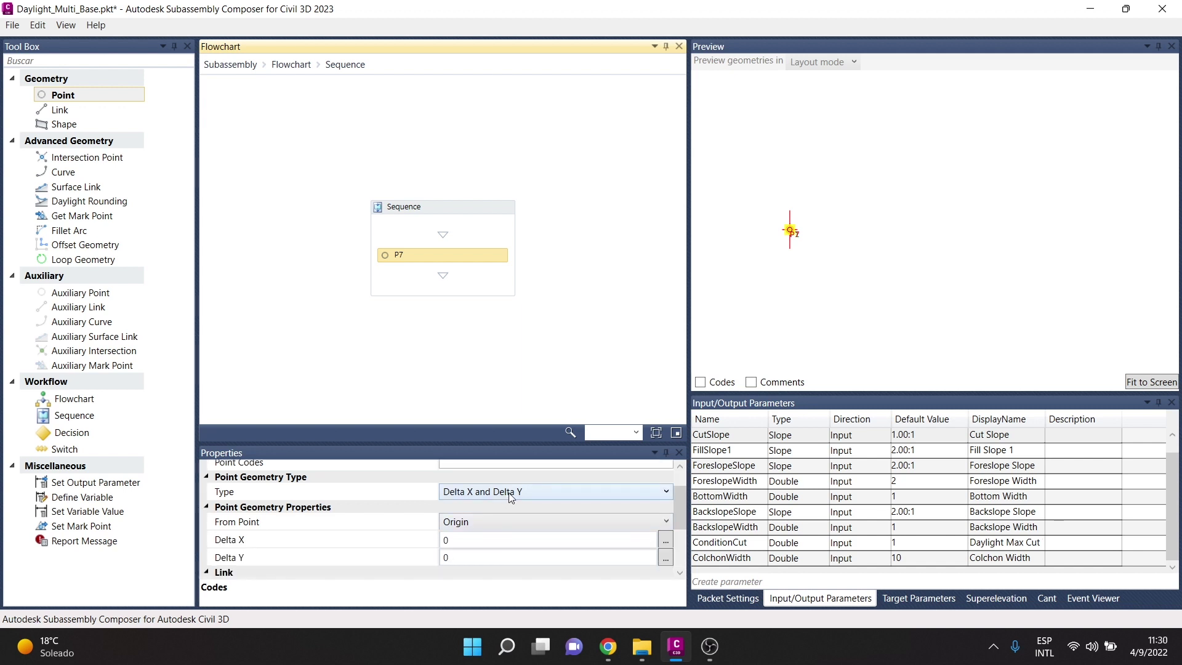
click(492, 519)
click(463, 539)
click(493, 493)
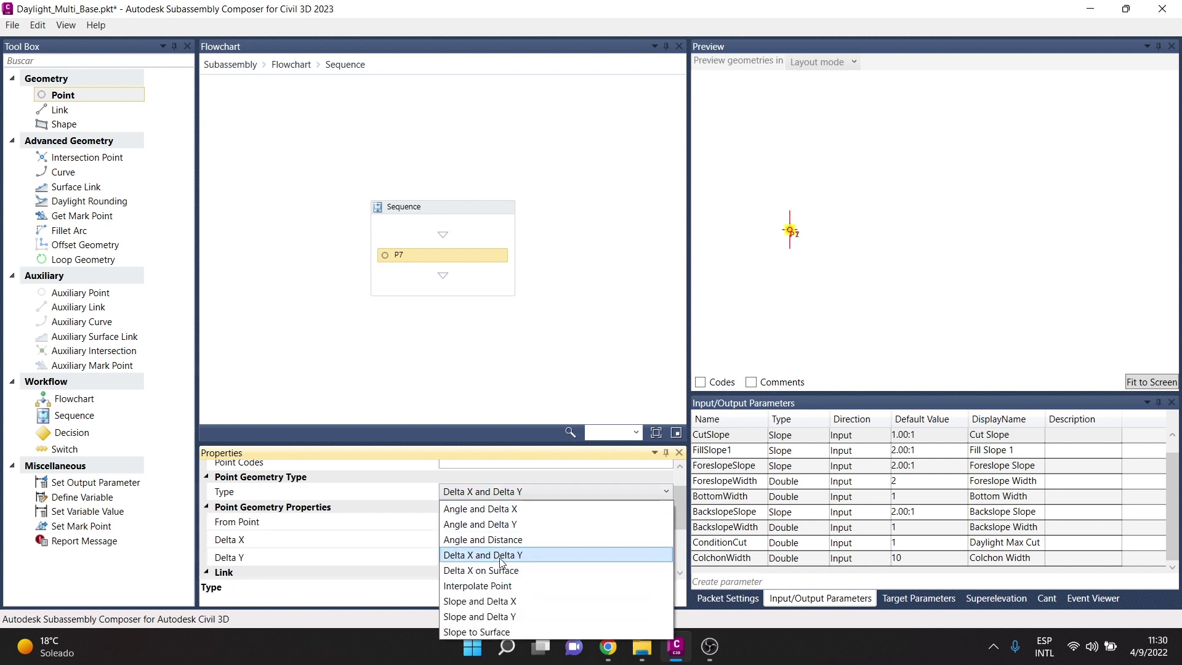
click(490, 602)
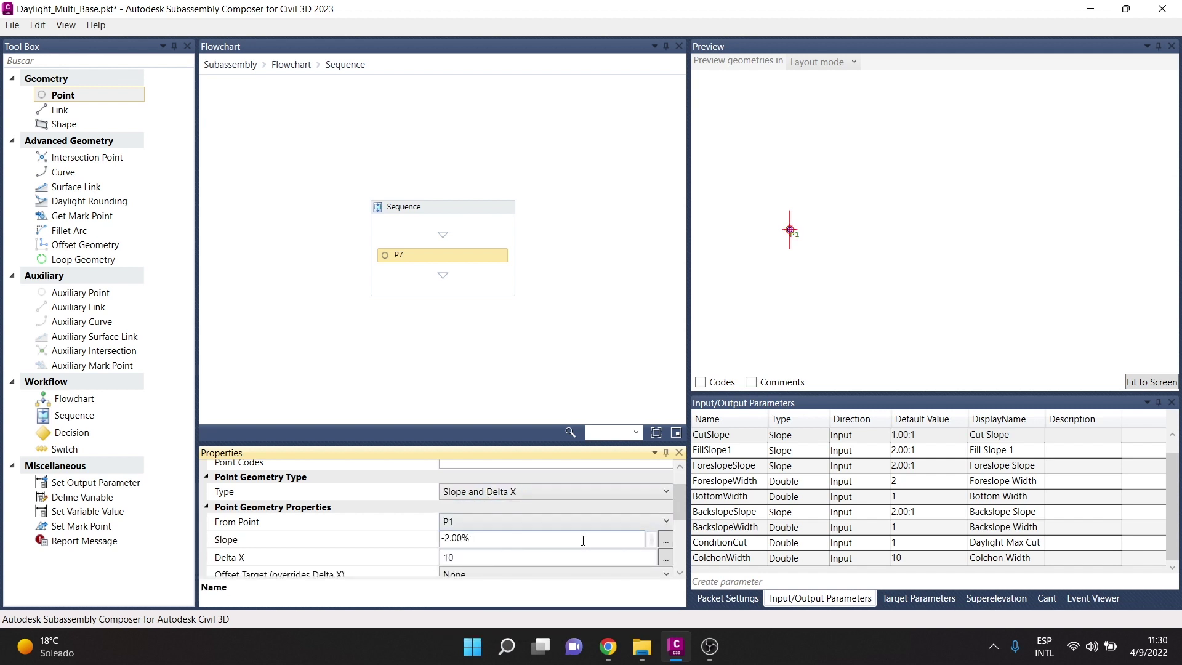
Give P7 slope CutSlope, Delta X 1 and link L6, then add another point below.
double_click(742, 435)
key(ctrl+c)
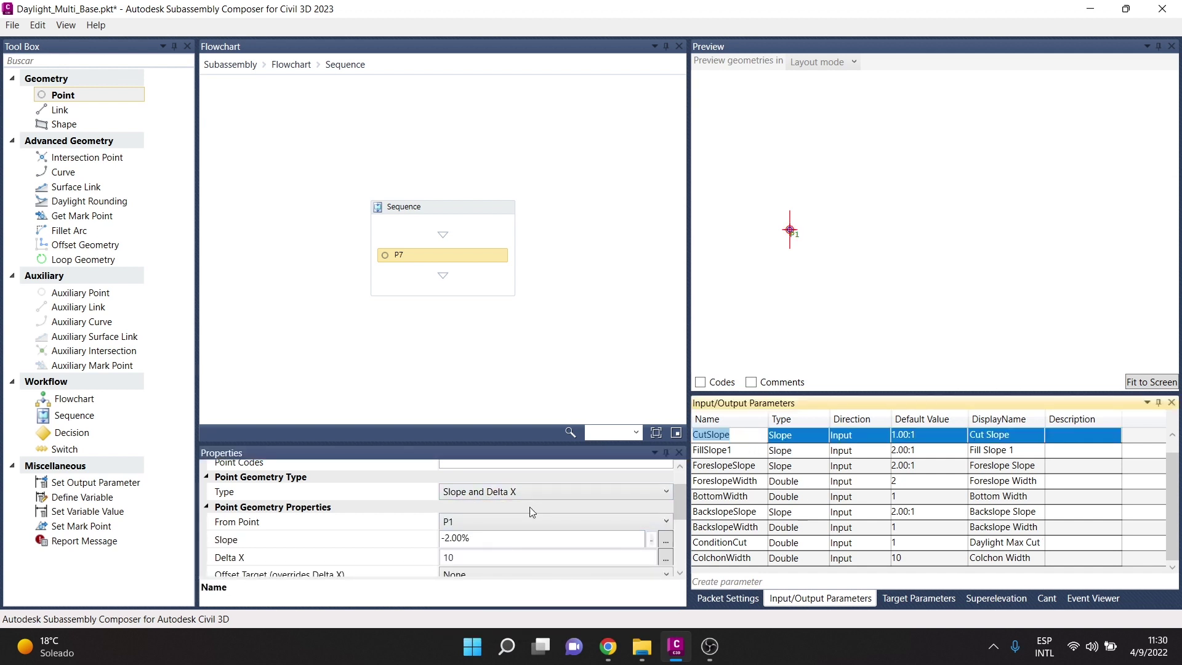
click(514, 536)
key(ctrl+a)
key(ctrl+v)
click(477, 561)
key(BackSpace)
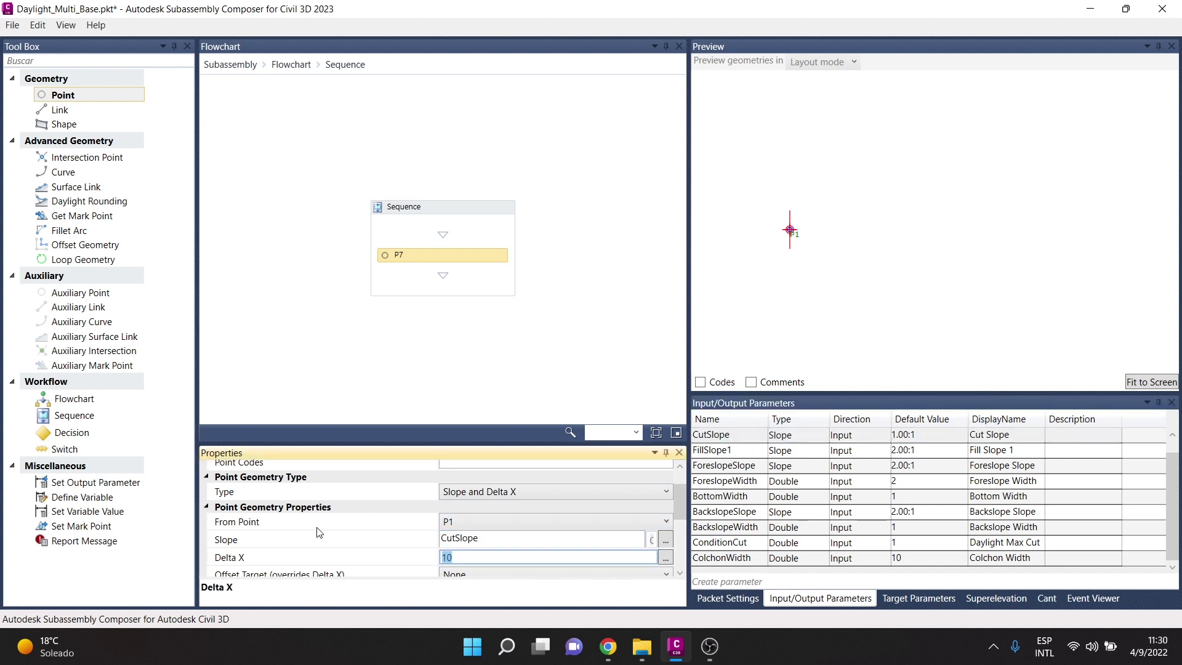
text(1)
key(Return)
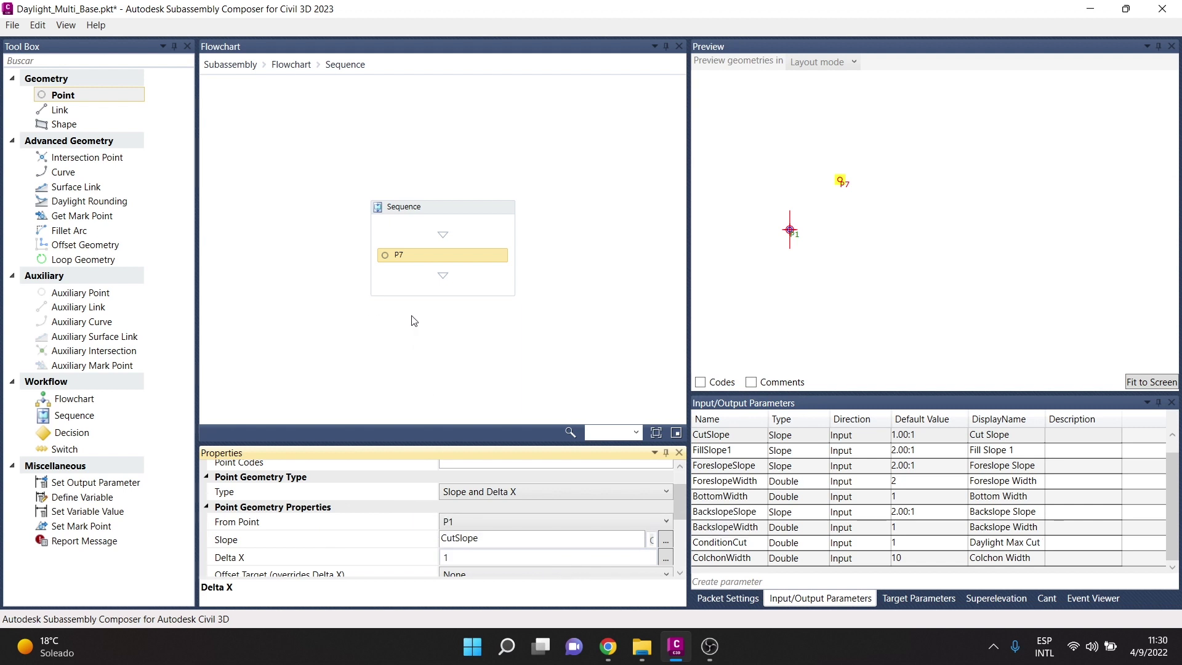
scroll(490, 531, down, 1)
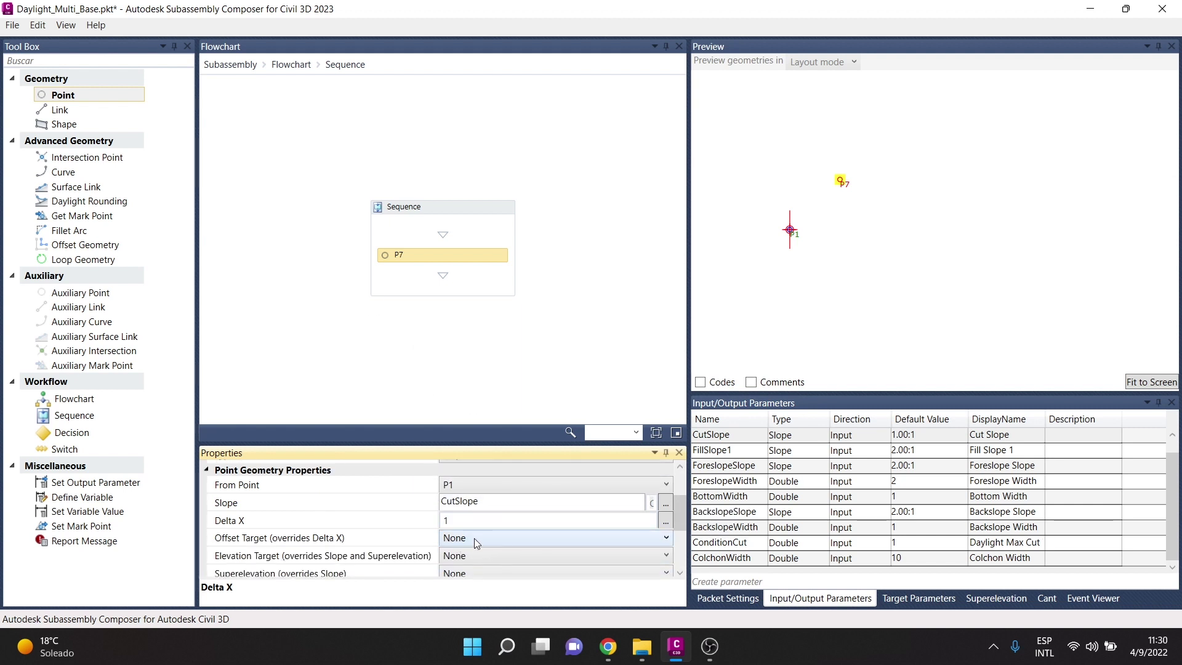
scroll(508, 508, up, 1)
scroll(507, 508, down, 3)
click(445, 530)
drag(66, 95, 477, 283)
Set P8 to Angle and Distance geometry from P7, with P1 as reference point.
scroll(495, 523, up, 1)
scroll(495, 523, up, 1)
scroll(496, 524, up, 1)
click(495, 528)
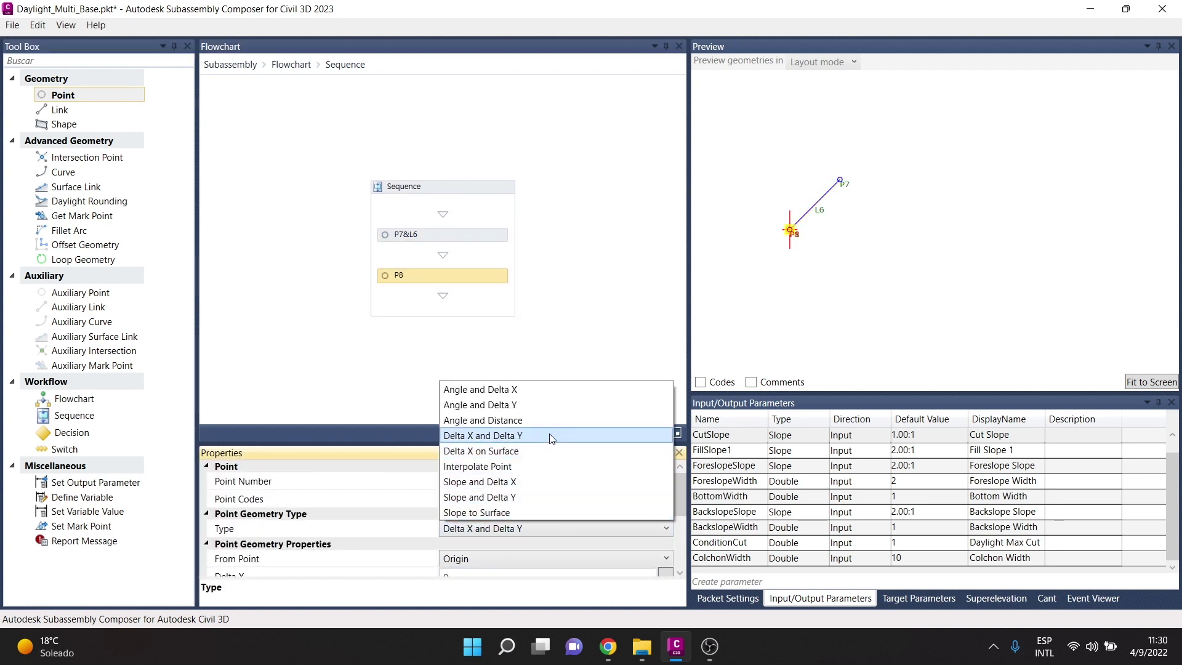
click(500, 421)
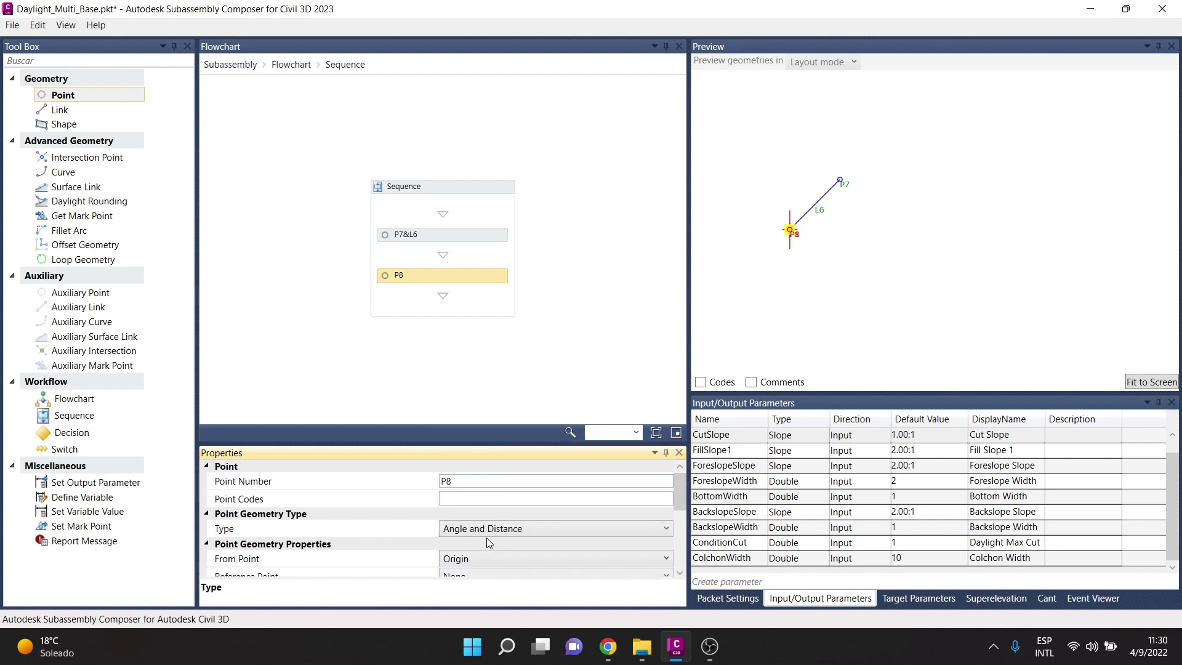
click(492, 566)
click(479, 585)
scroll(470, 562, down, 1)
click(471, 539)
click(466, 581)
Give P8 angle 30, distance 0.3 and link L7, then add point P9 below.
scroll(465, 568, down, 1)
click(473, 537)
text(30)
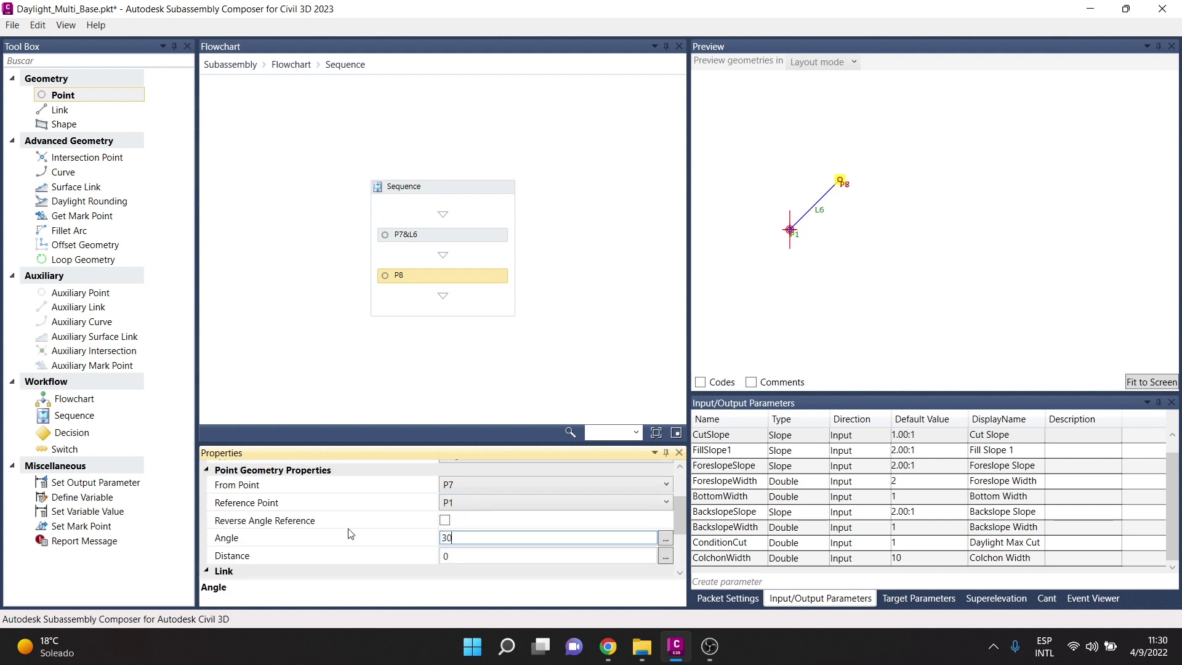
key(Tab)
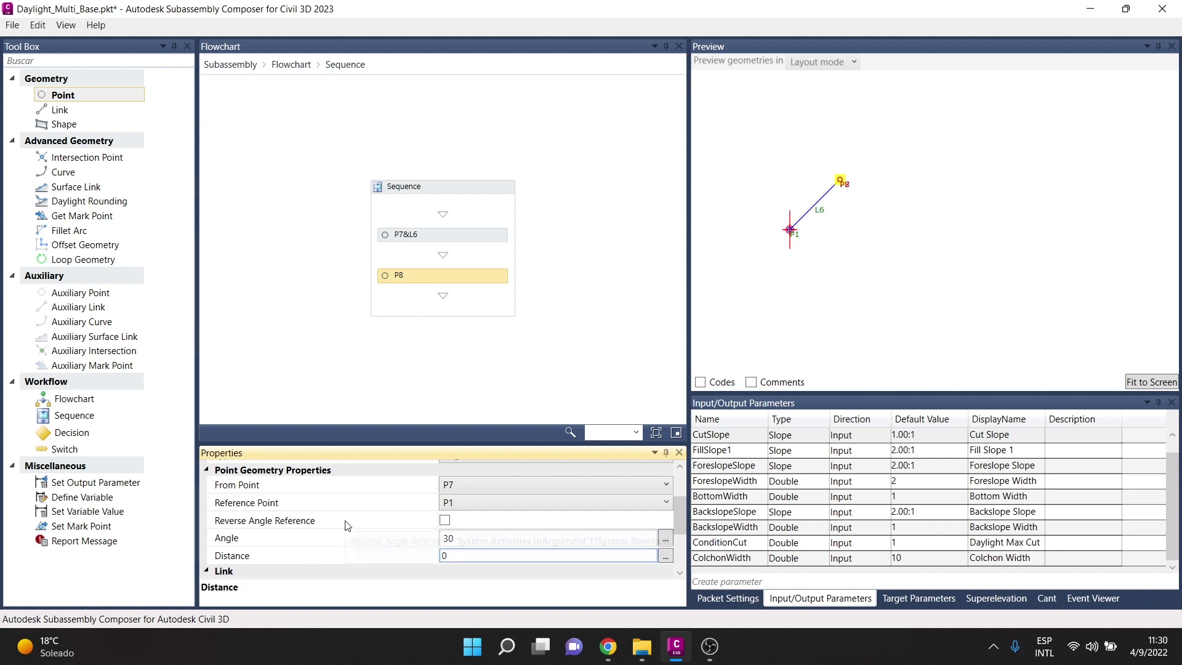
text(0.3)
key(Return)
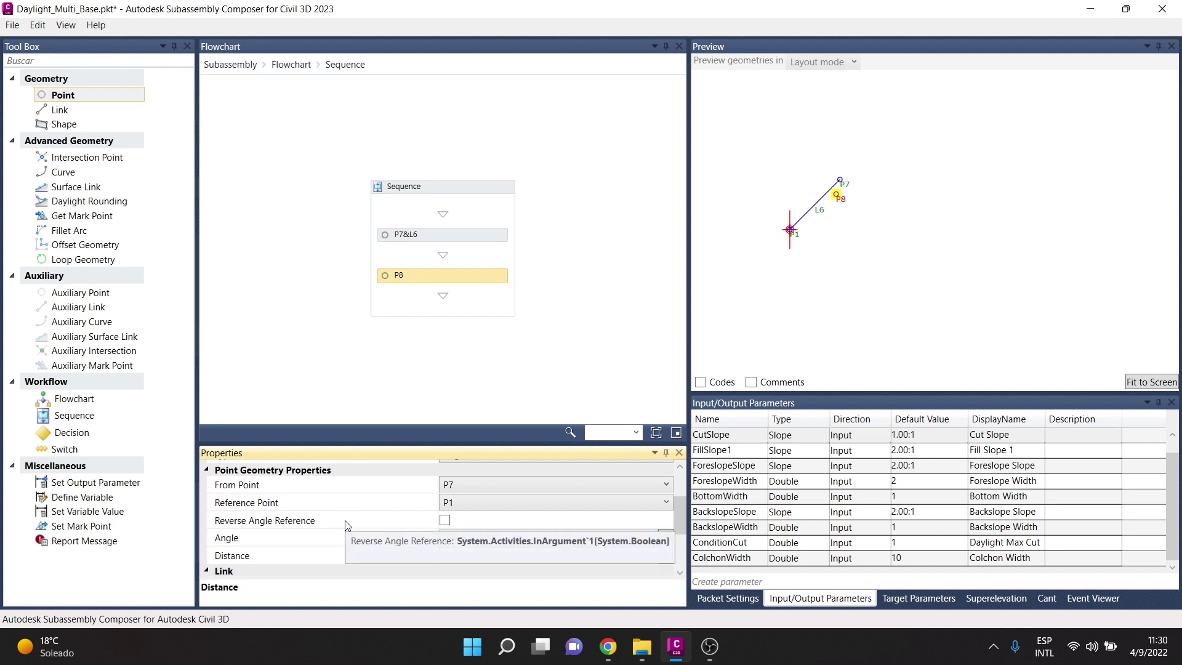
scroll(442, 543, down, 2)
click(445, 511)
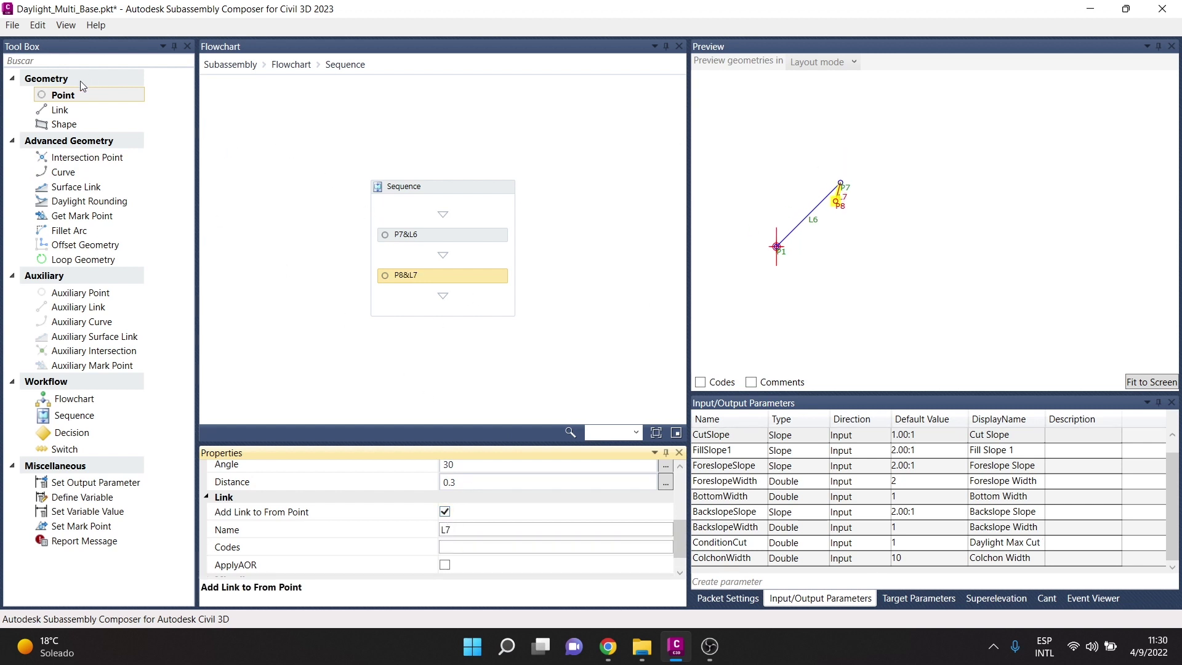
drag(62, 100, 455, 296)
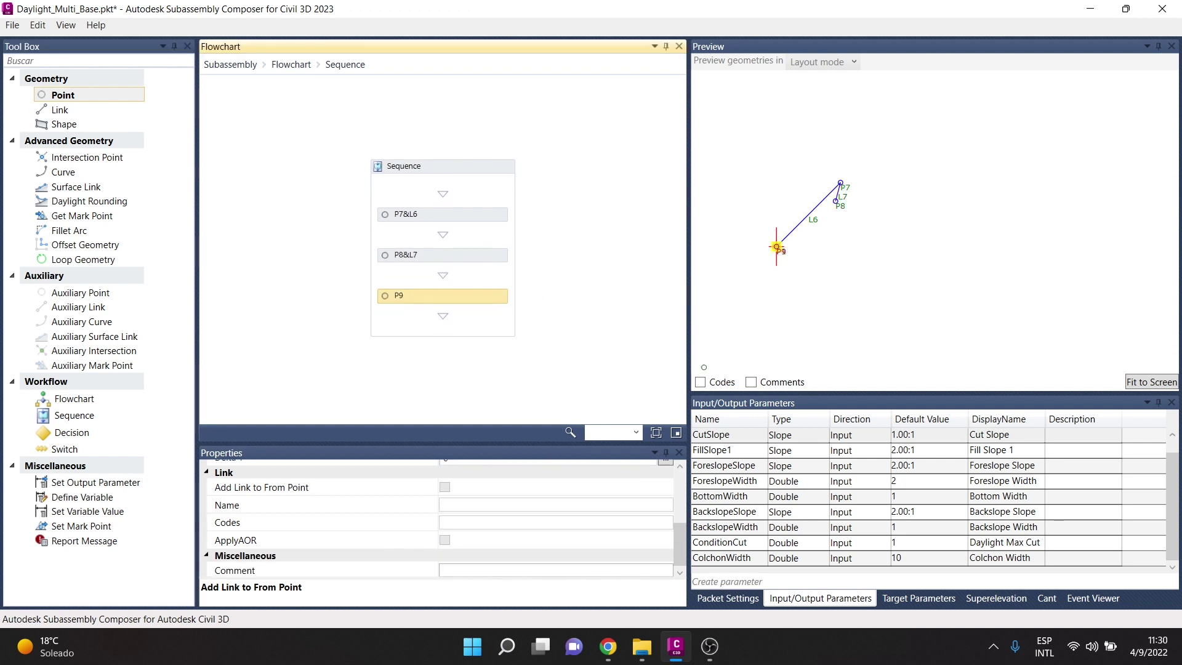
Place P9 by Angle and Distance from P7, with P1 as the angle reference point.
scroll(434, 550, up, 3)
click(486, 503)
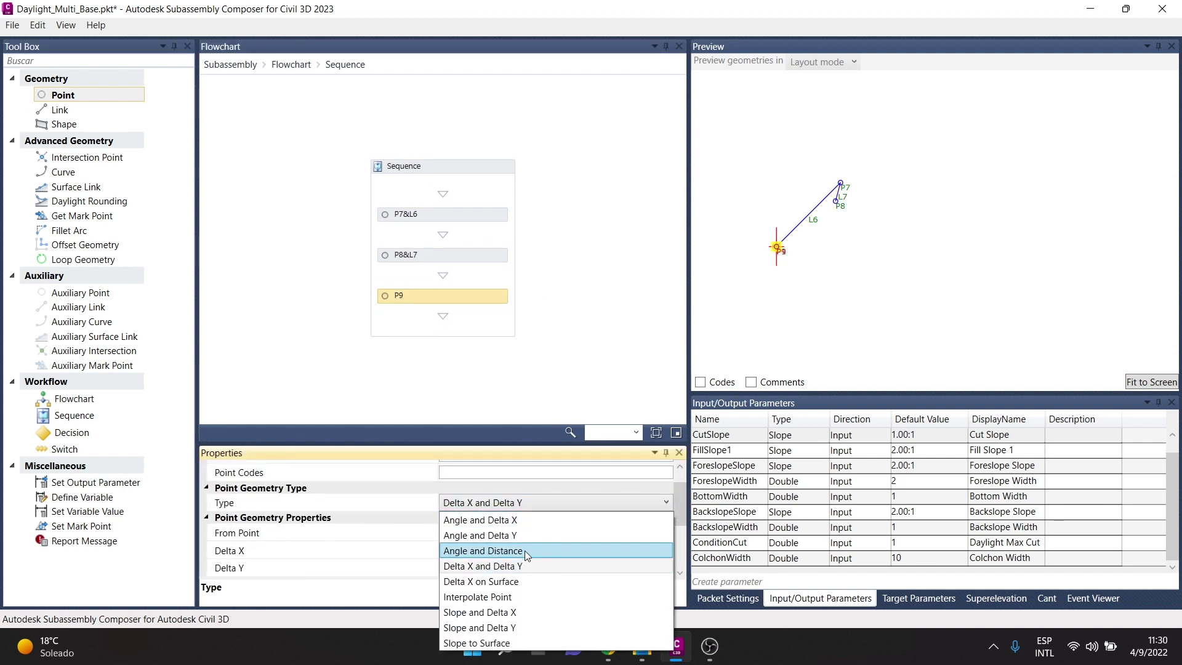
click(509, 551)
click(469, 535)
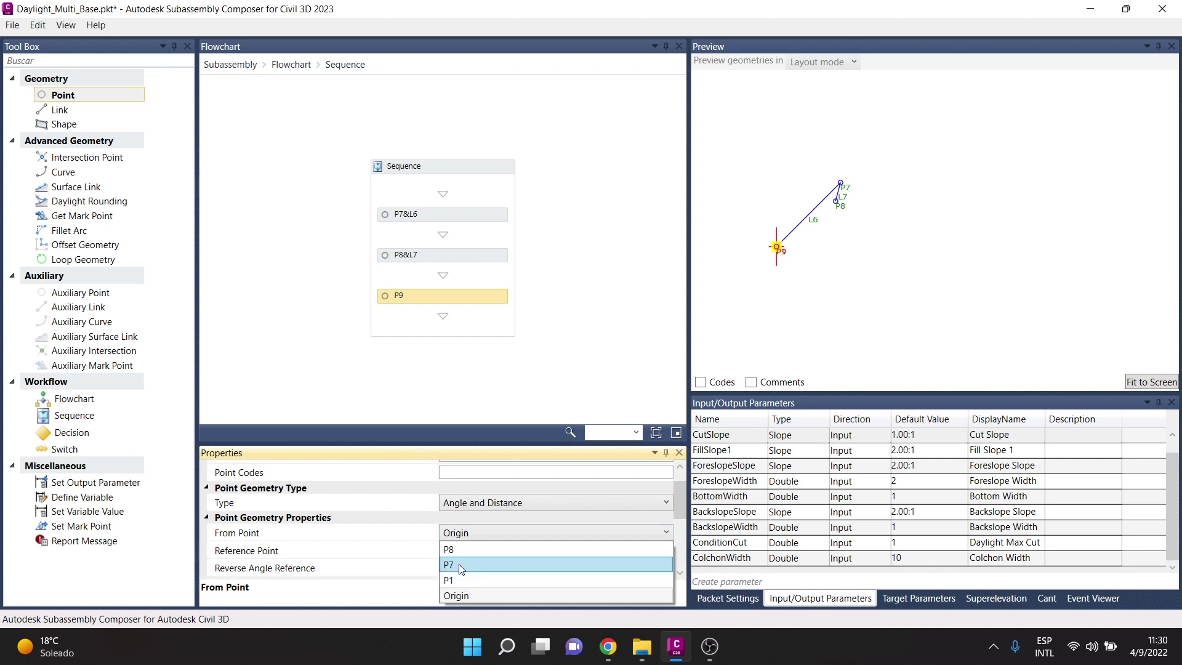
click(461, 565)
click(464, 552)
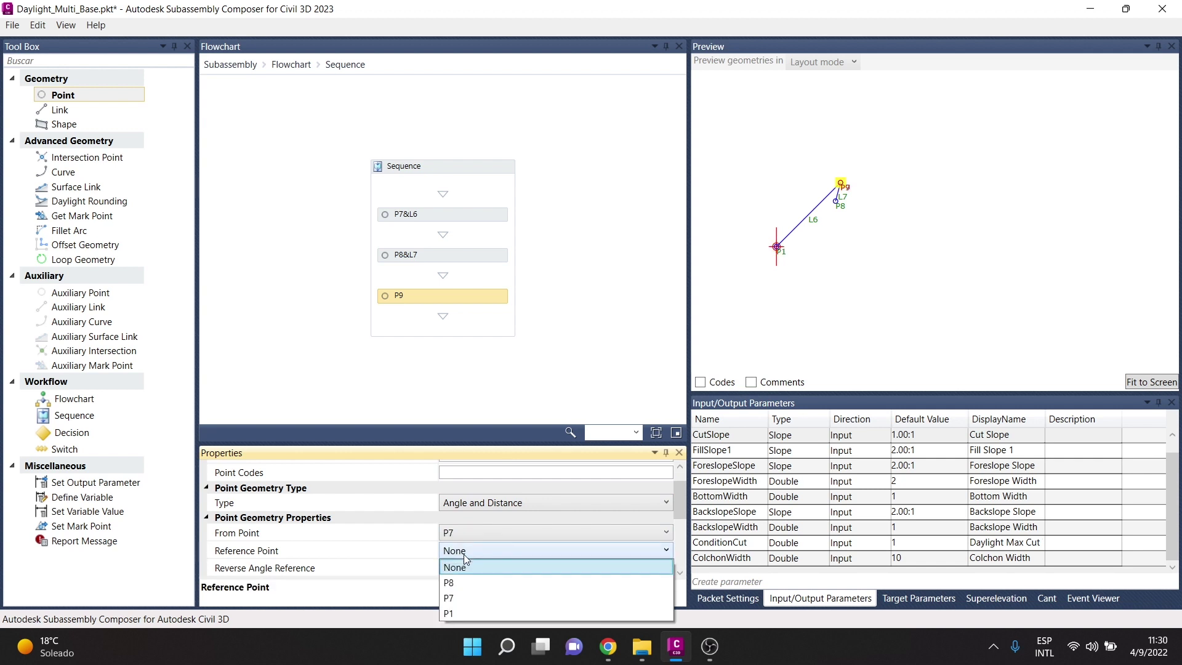
click(453, 614)
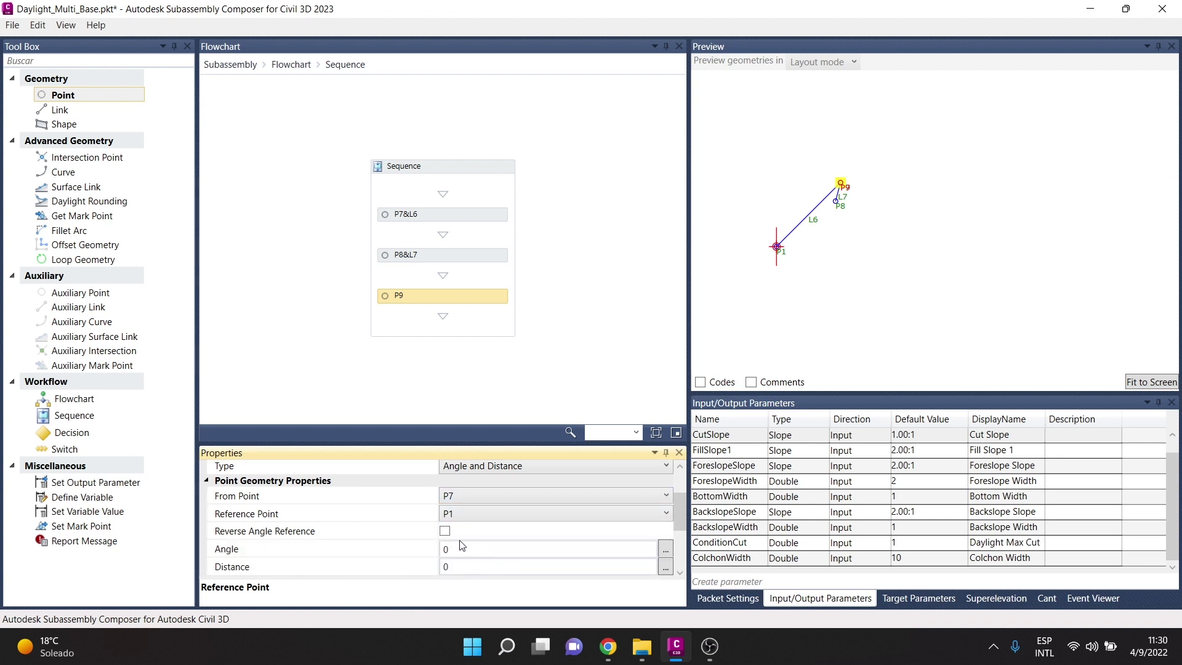
Give P9 an angle of -30 and a distance of 0.3.
click(445, 546)
text(3)
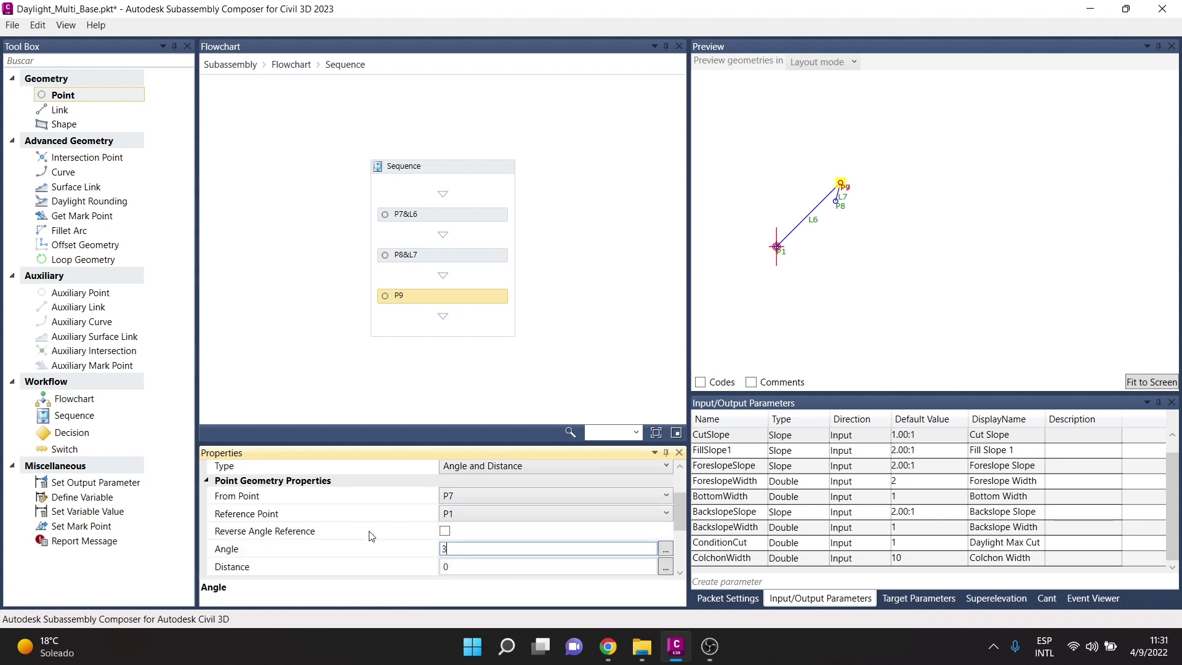
click(456, 566)
text(.3)
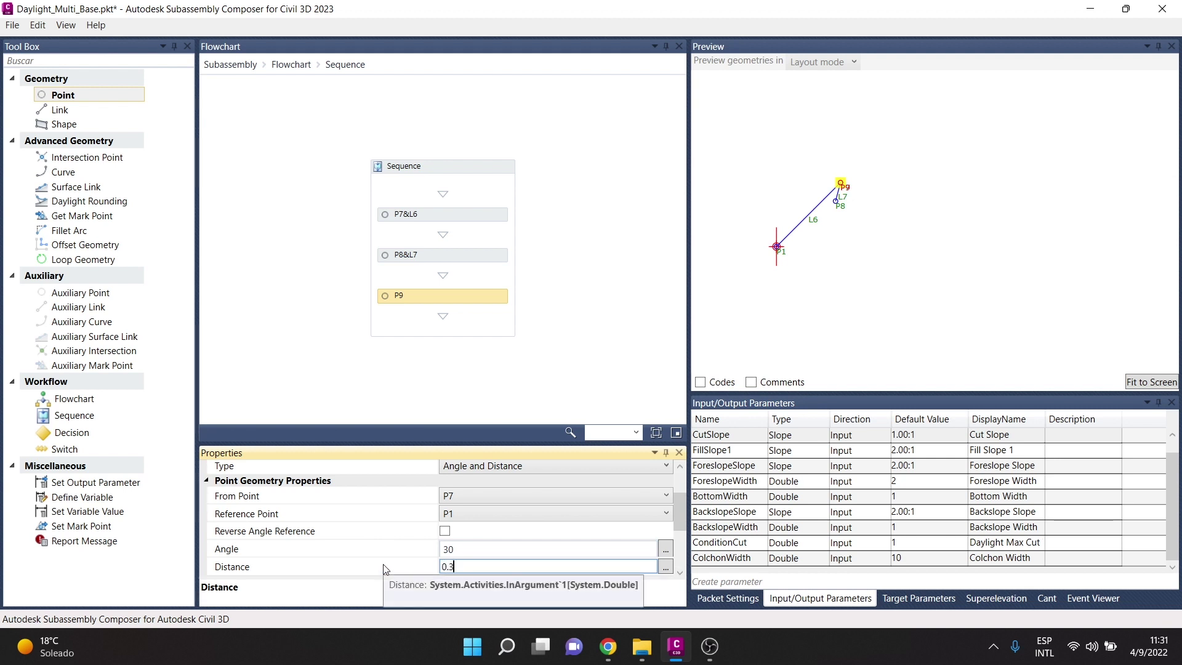
click(446, 532)
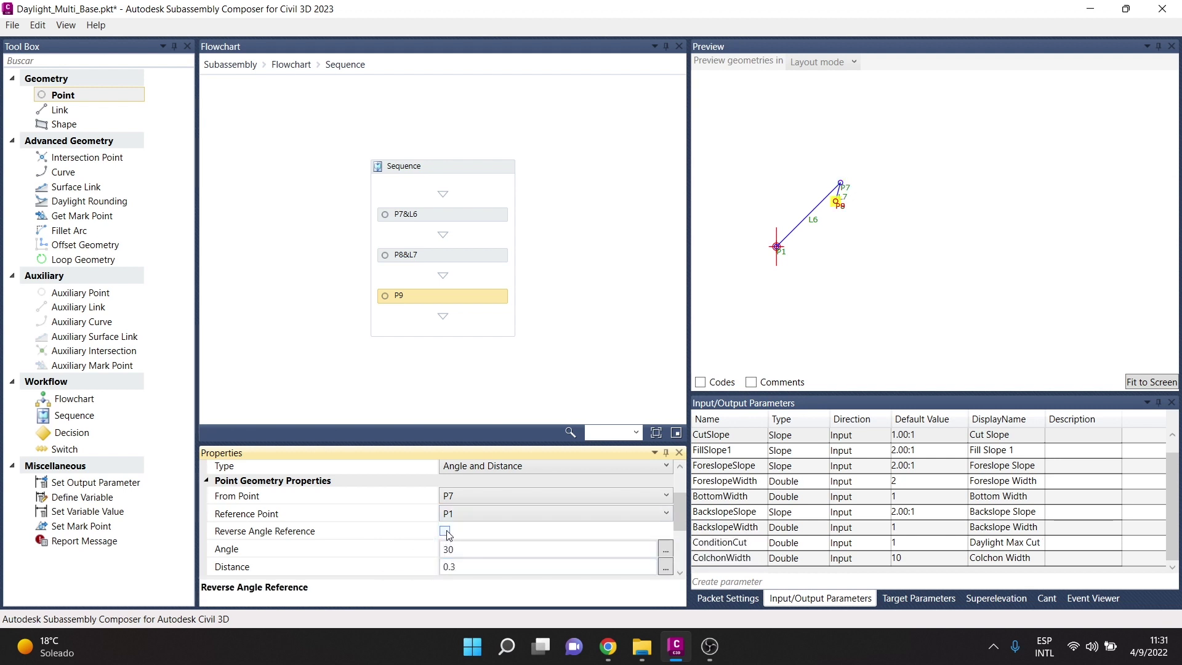
click(446, 531)
scroll(458, 551, down, 2)
click(468, 515)
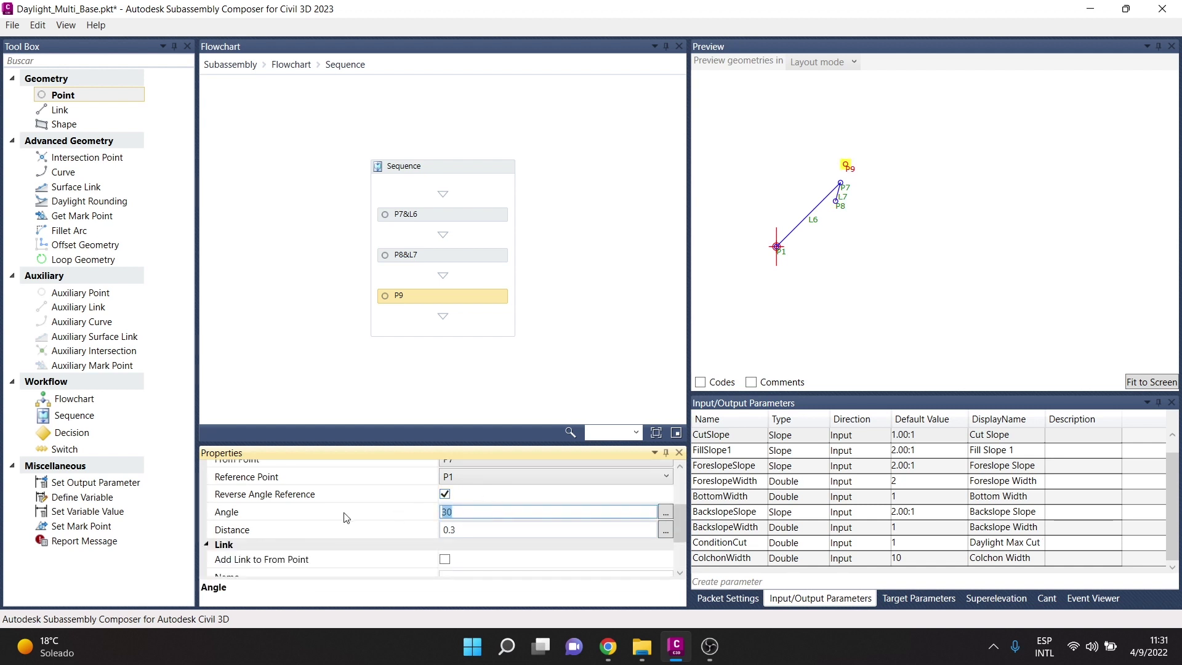
text(-30)
key(Return)
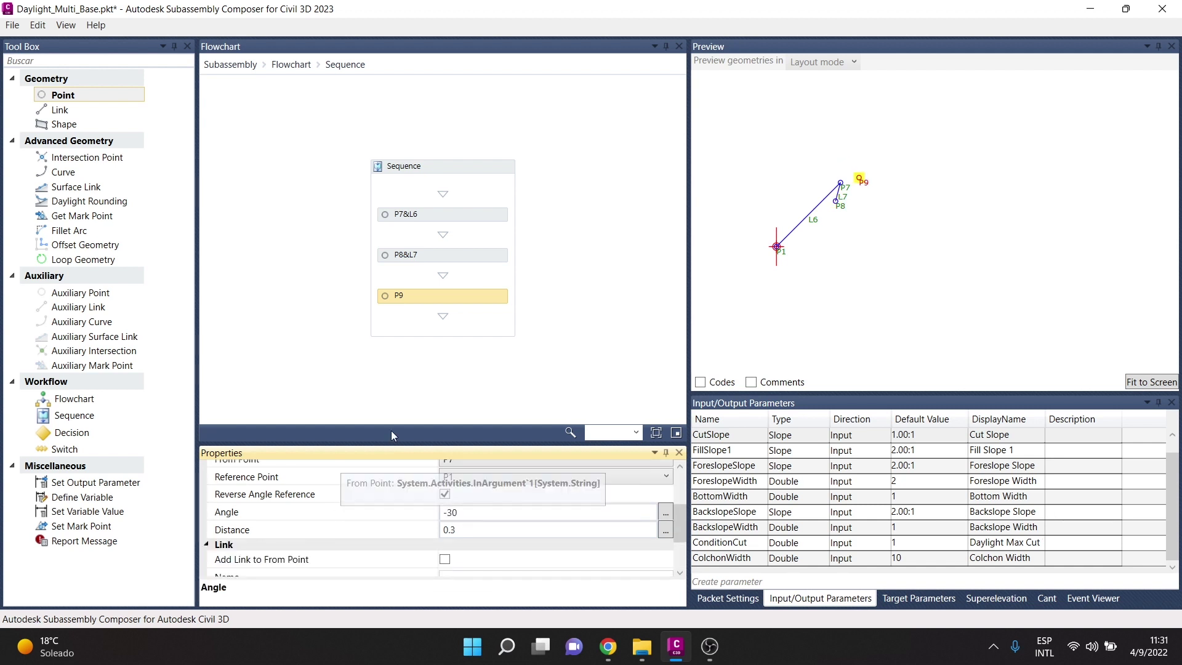
Turn off Reverse Angle Reference for P9 and link it back to P7 as L8.
click(505, 282)
click(451, 298)
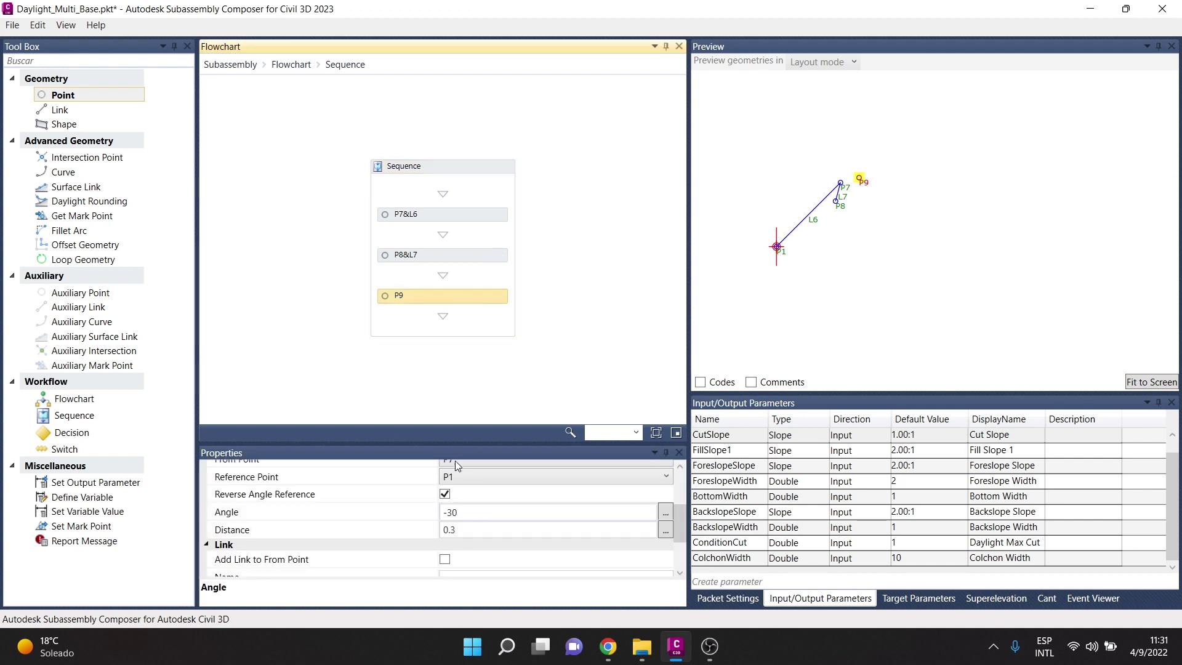
click(445, 495)
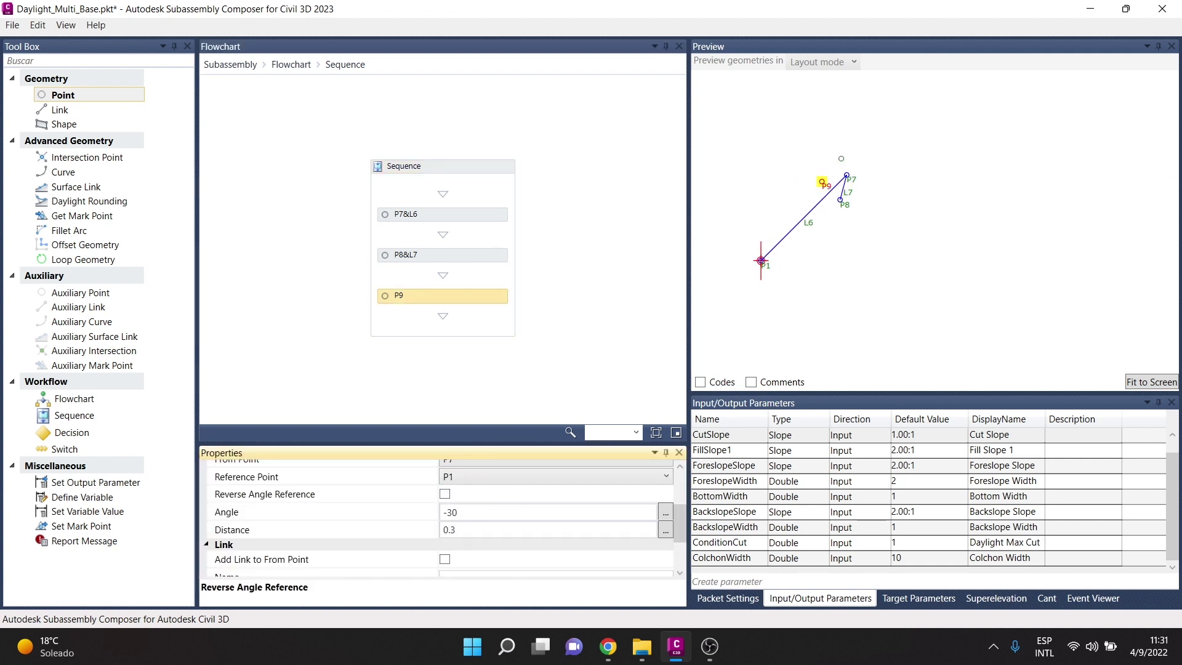
click(445, 560)
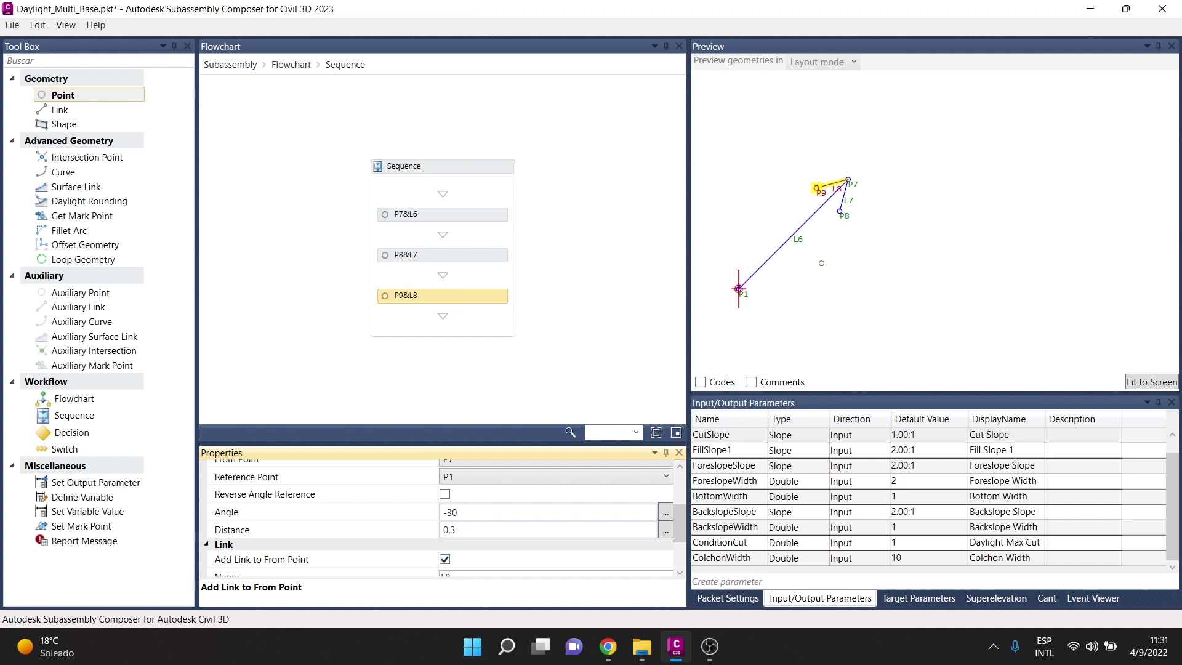
click(799, 242)
scroll(885, 229, up, 1)
scroll(884, 229, up, 1)
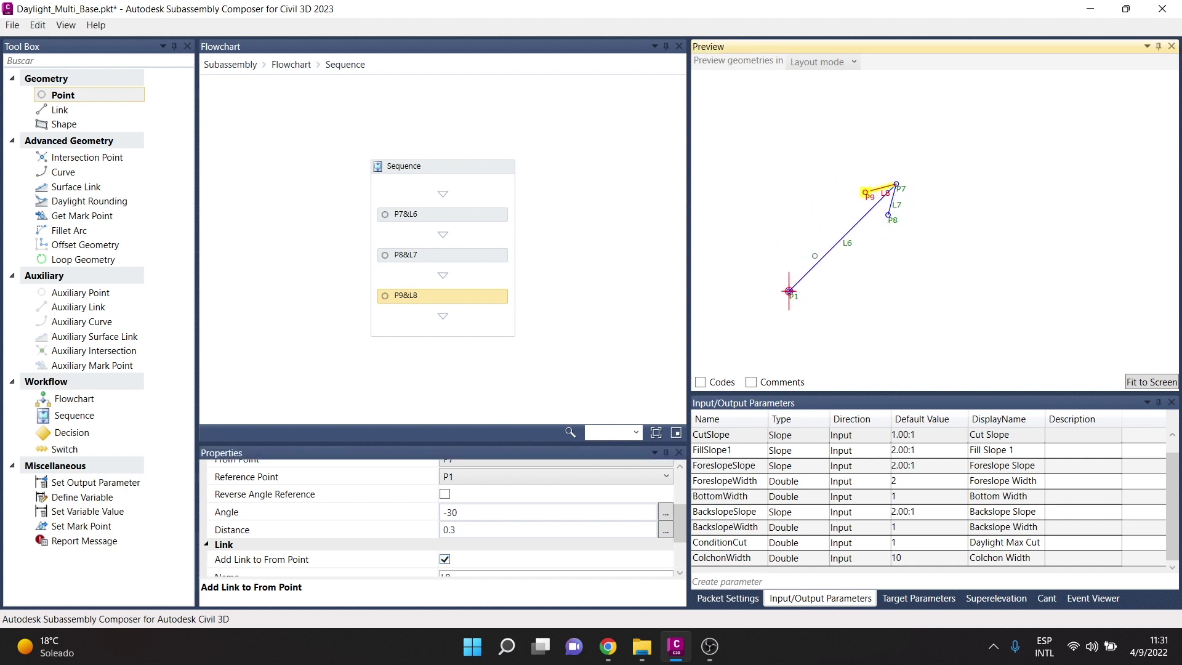
click(921, 162)
scroll(878, 161, down, 2)
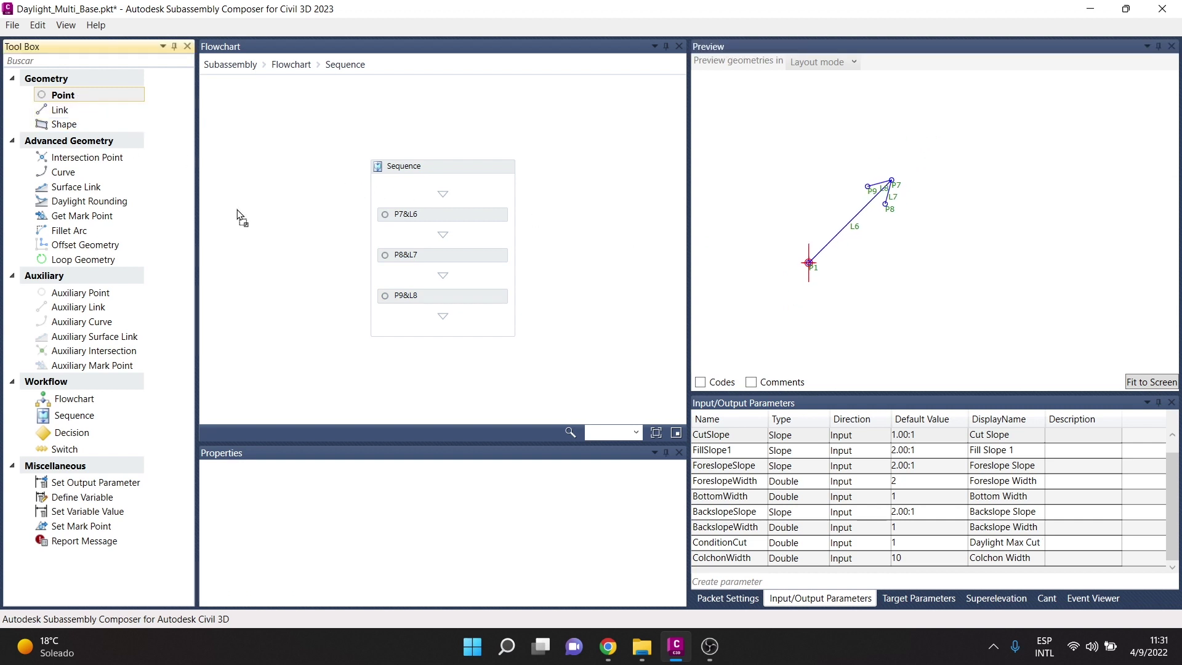
Add point P10 to the Sequence, placed by Slope and Delta X from P1.
drag(63, 95, 440, 308)
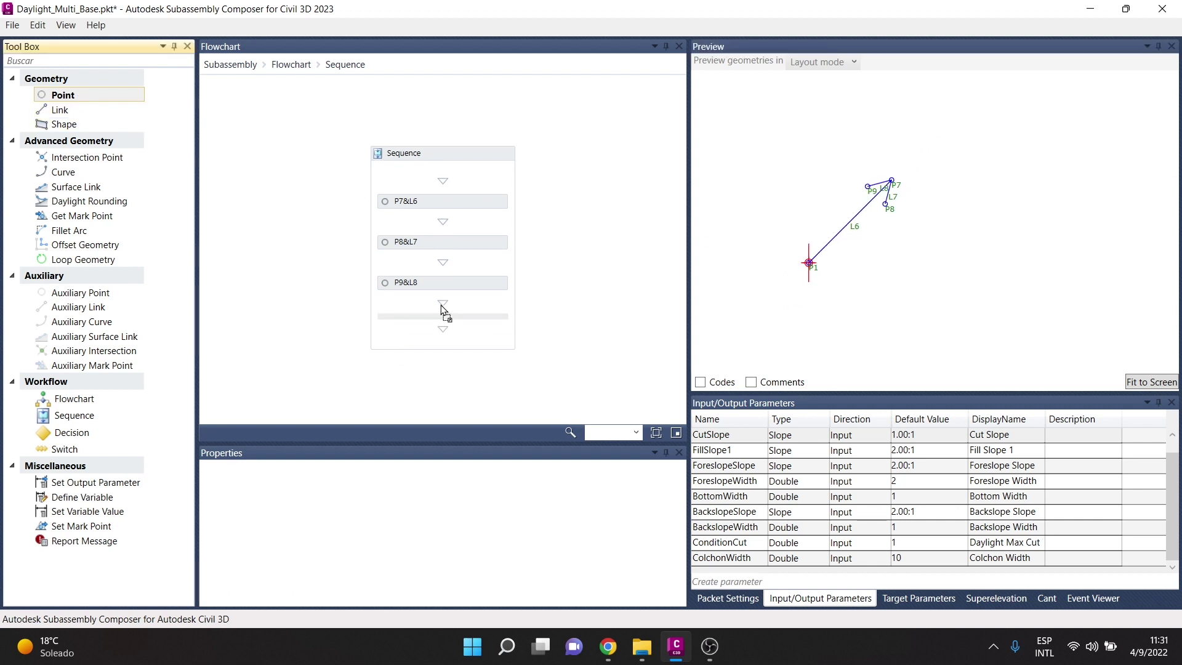
click(1121, 351)
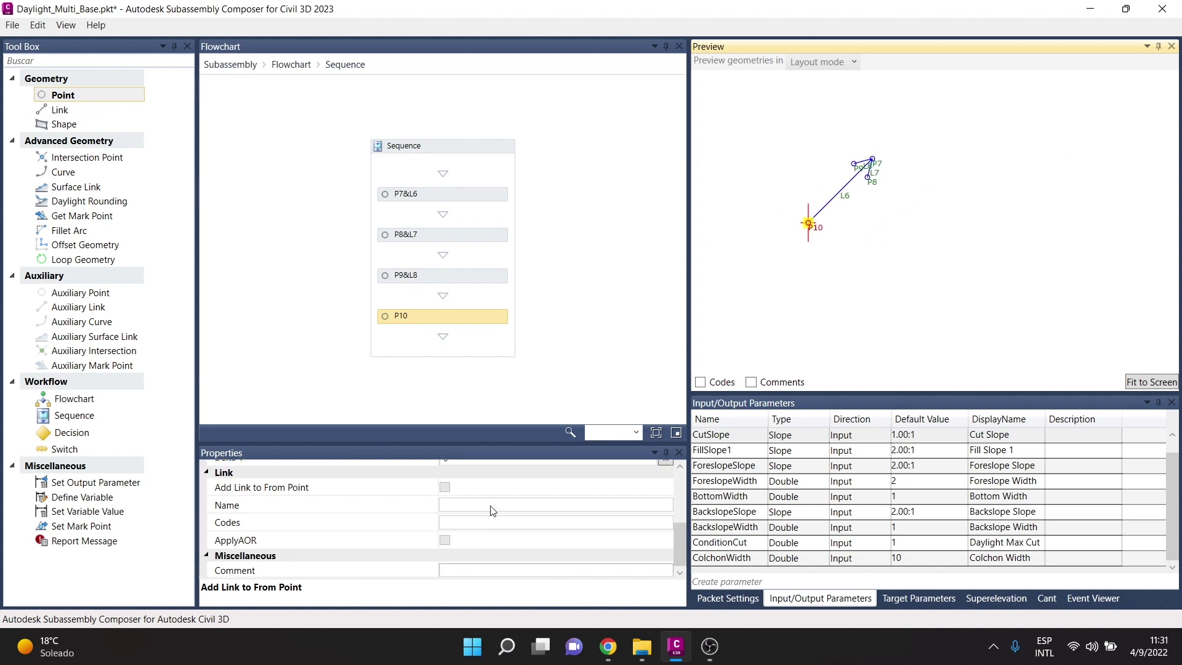
scroll(493, 523, up, 2)
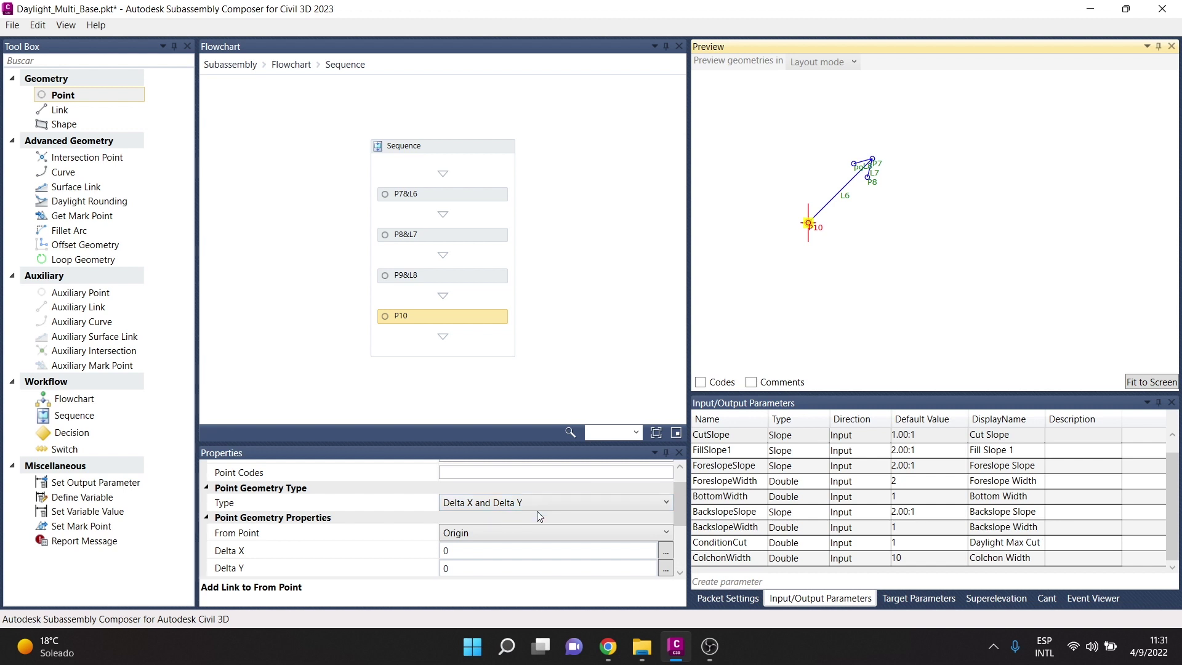
click(537, 502)
click(486, 605)
click(492, 528)
click(461, 592)
Set P10's slope to -FillSlope1 and Delta X to 1, linking it to P1 as L9.
click(484, 548)
click(750, 451)
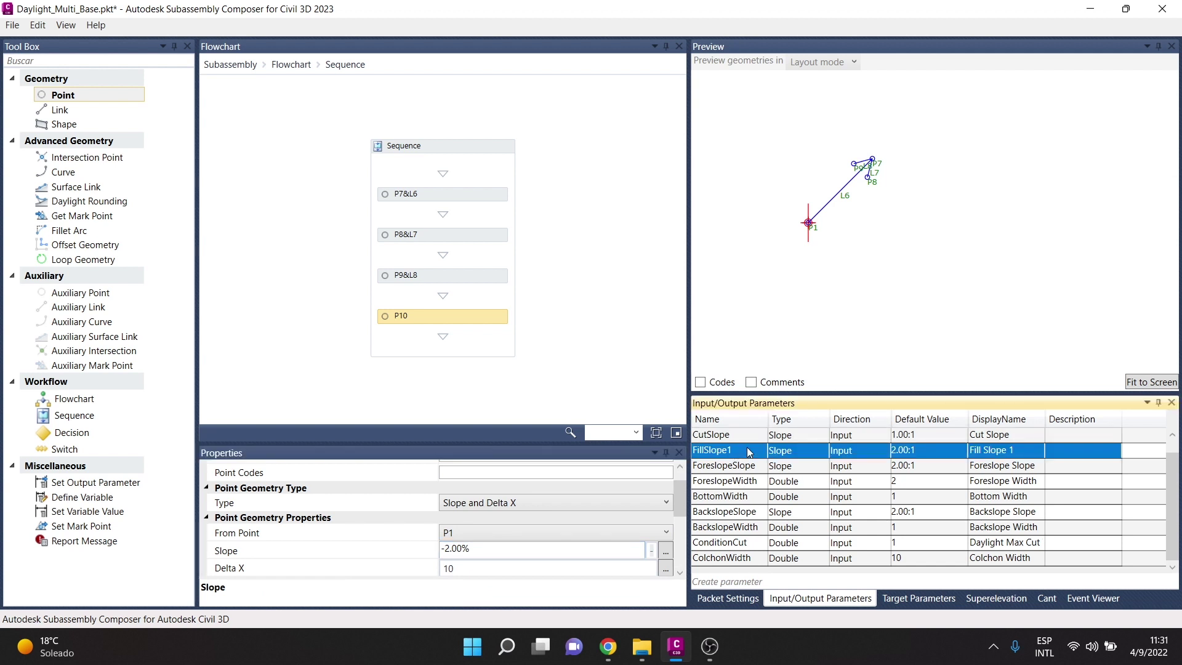
double_click(448, 550)
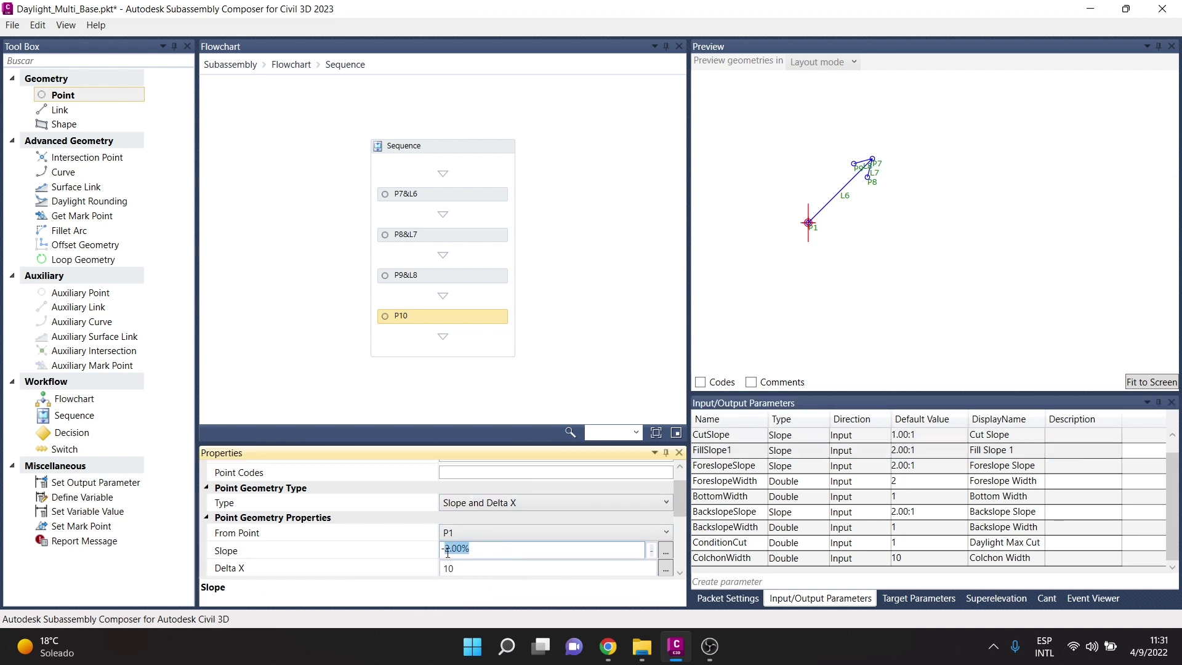
text(FillSlope1)
click(410, 566)
text(1)
key(Return)
scroll(453, 558, down, 1)
scroll(453, 561, down, 1)
click(444, 540)
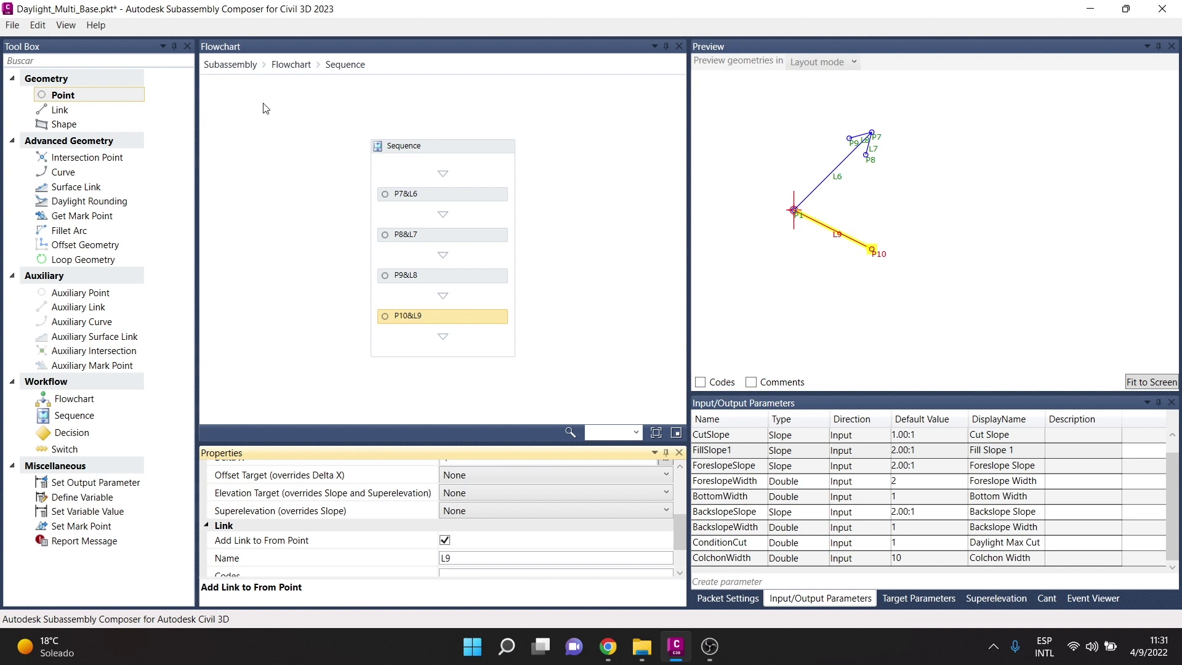
Add point P11 after P10&L9, placed by Angle and Distance from P10 referenced to P1.
drag(63, 95, 457, 358)
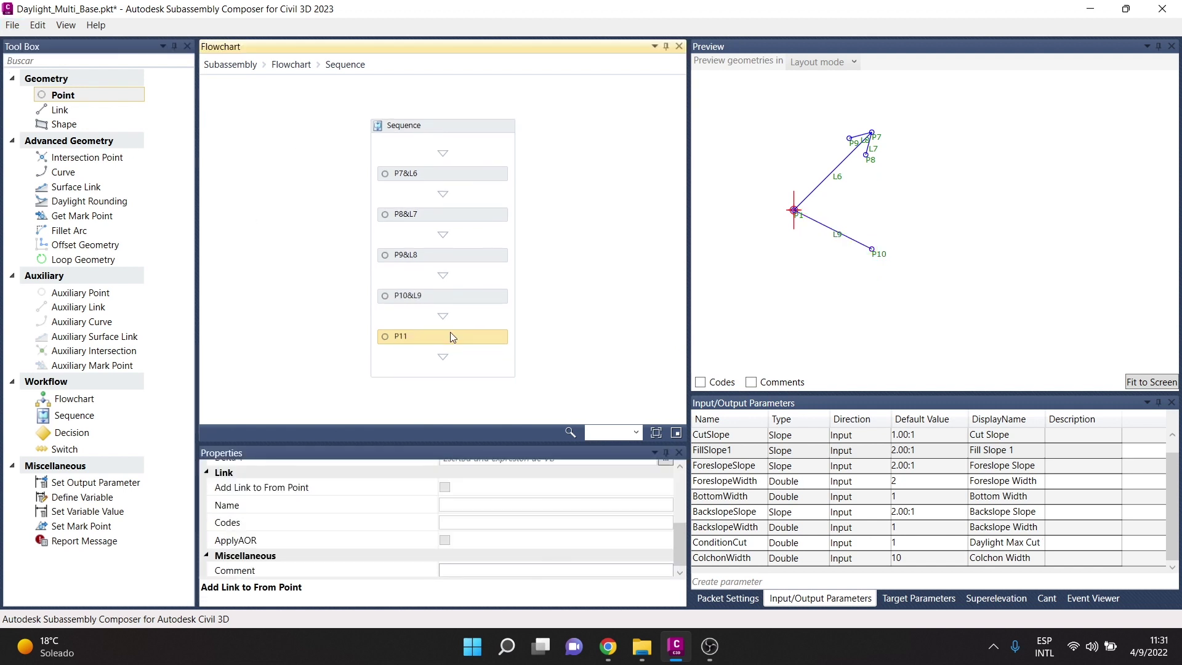
scroll(483, 493, up, 3)
click(496, 508)
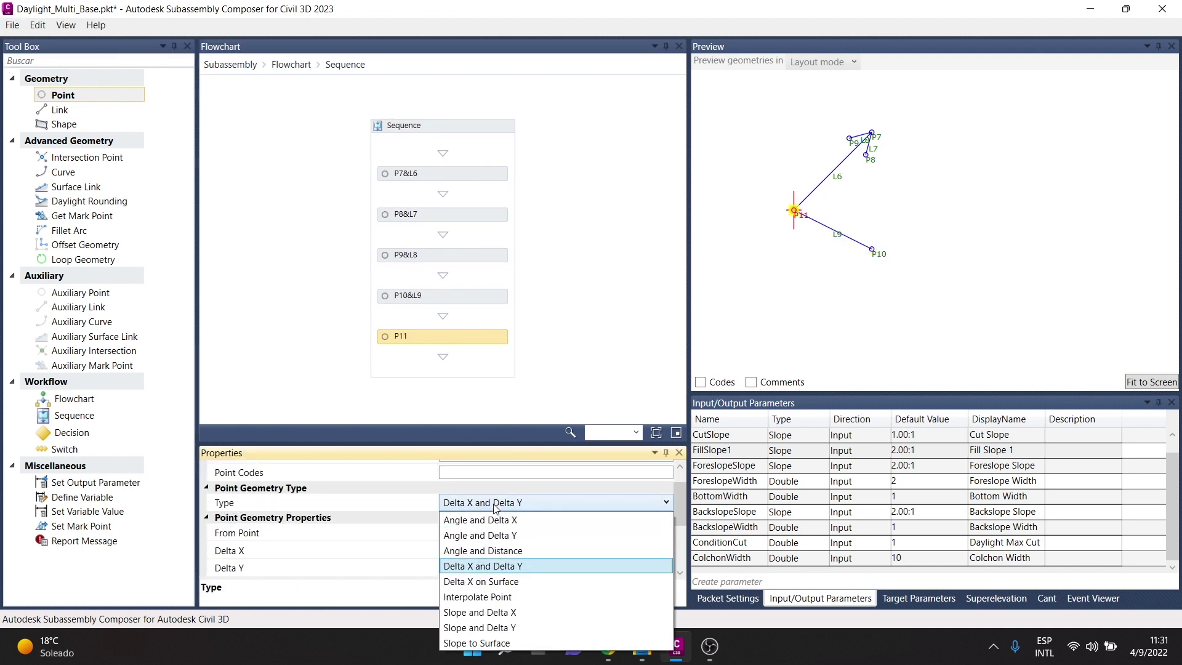
click(486, 551)
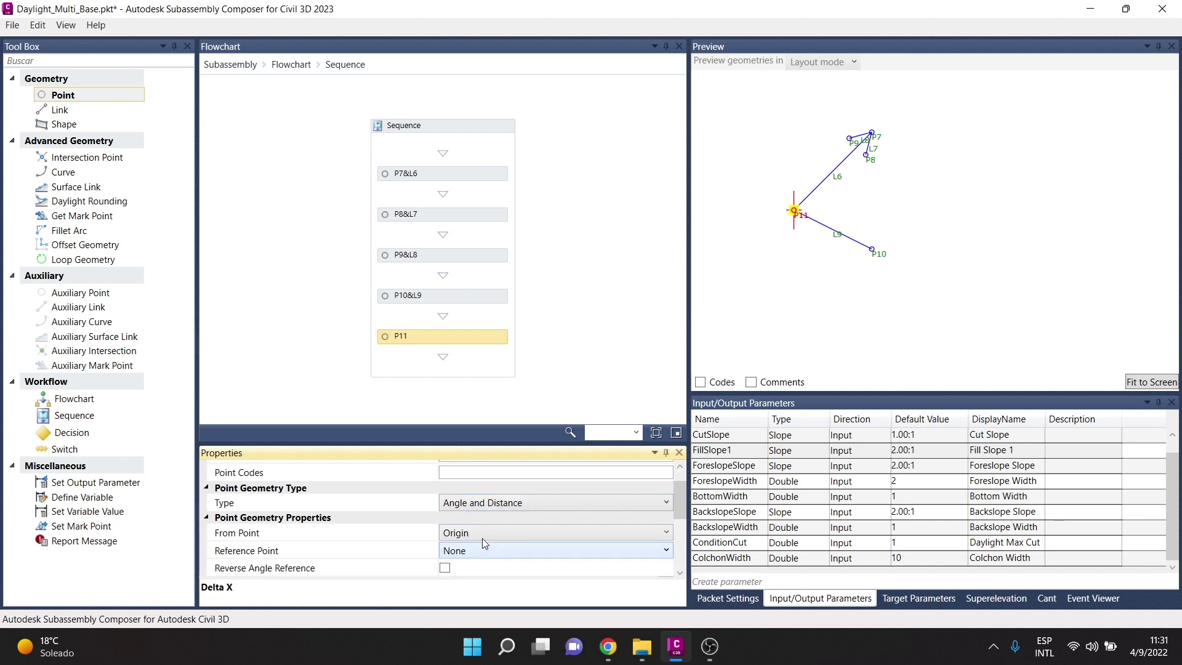
click(476, 550)
click(475, 552)
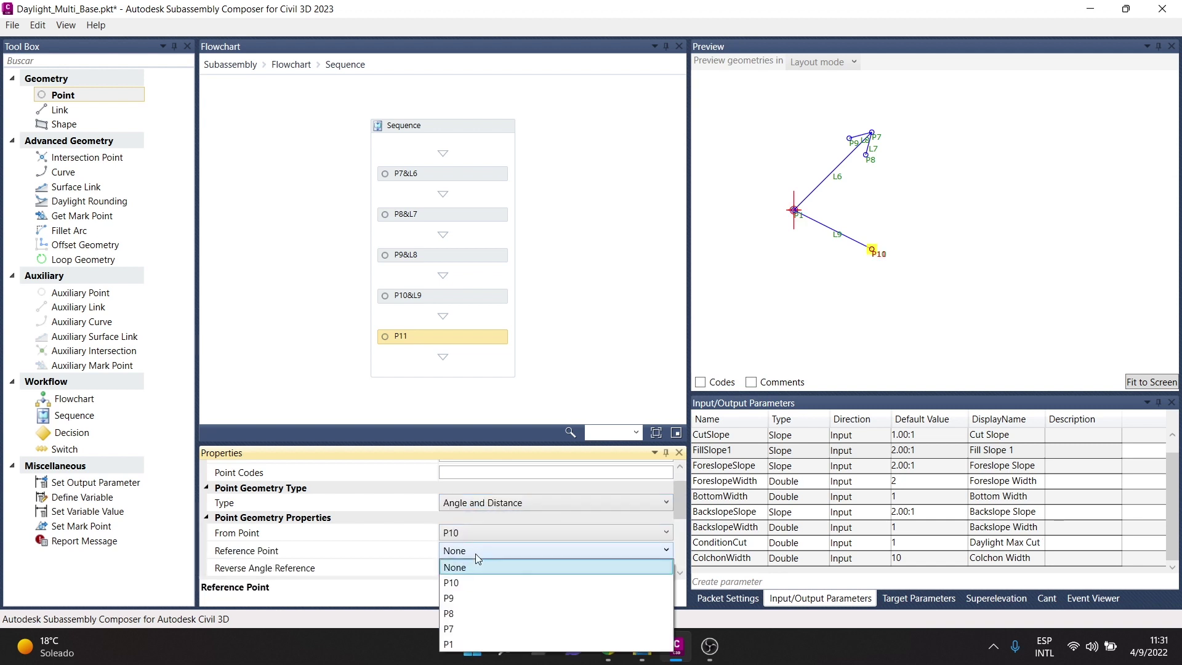
click(464, 644)
Give P11 angle 30 and distance 0.3, link it to P10 as L10, and add point P12.
scroll(453, 567, down, 2)
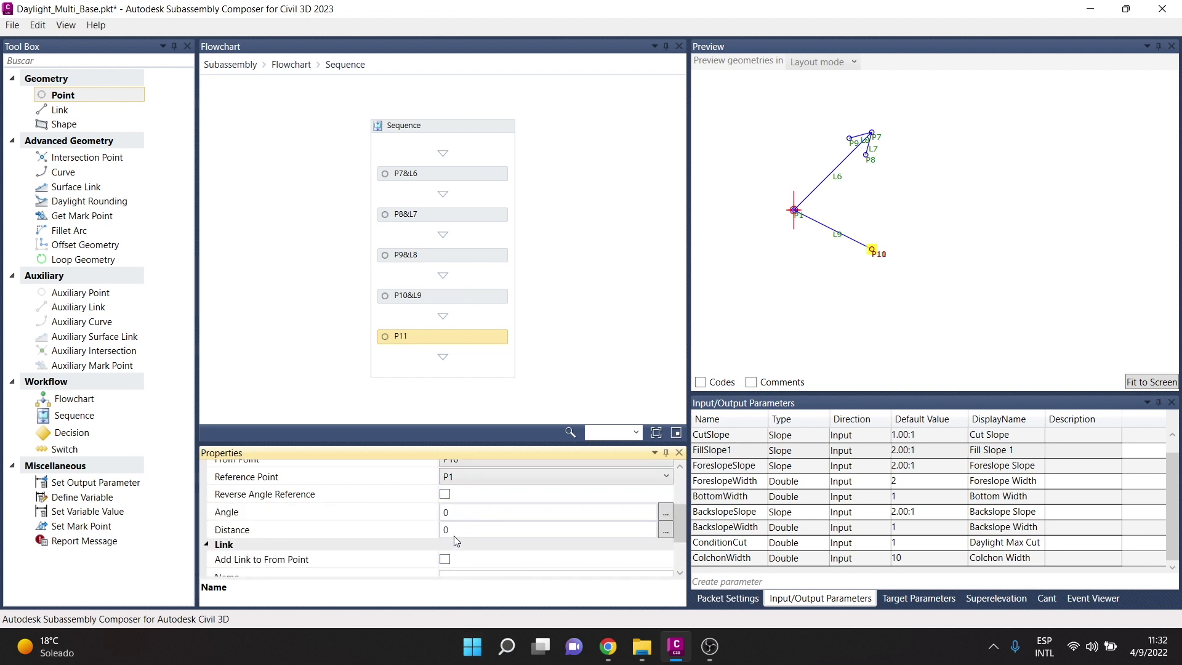
click(468, 512)
key(ctrl+a)
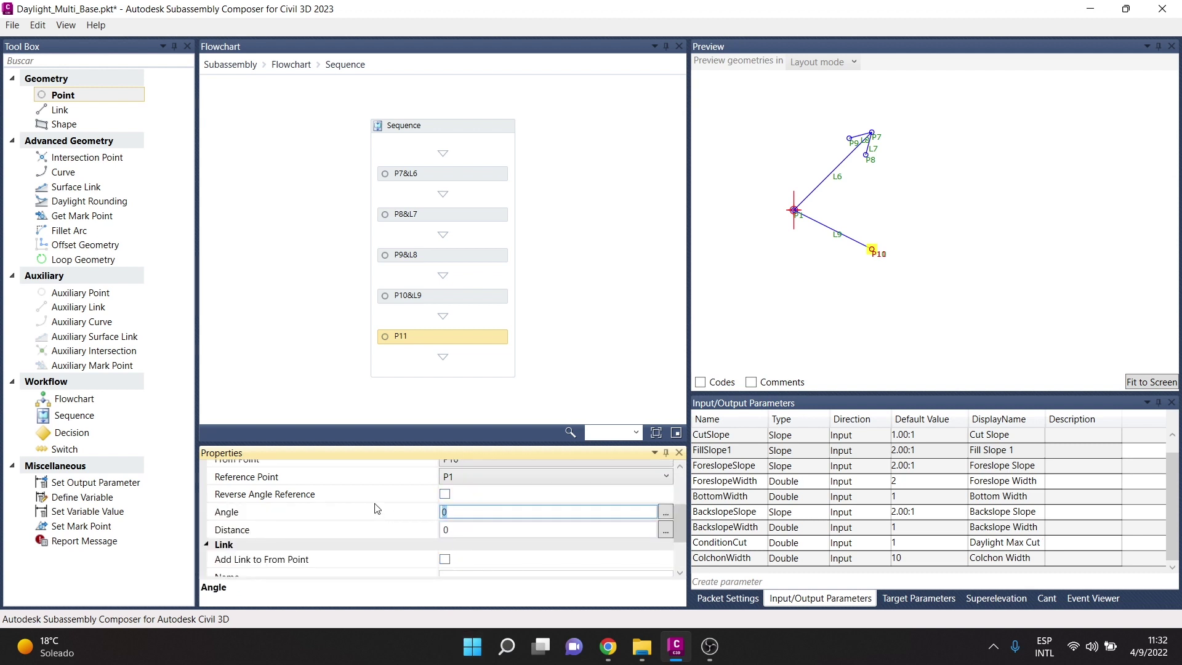
text(30)
click(500, 531)
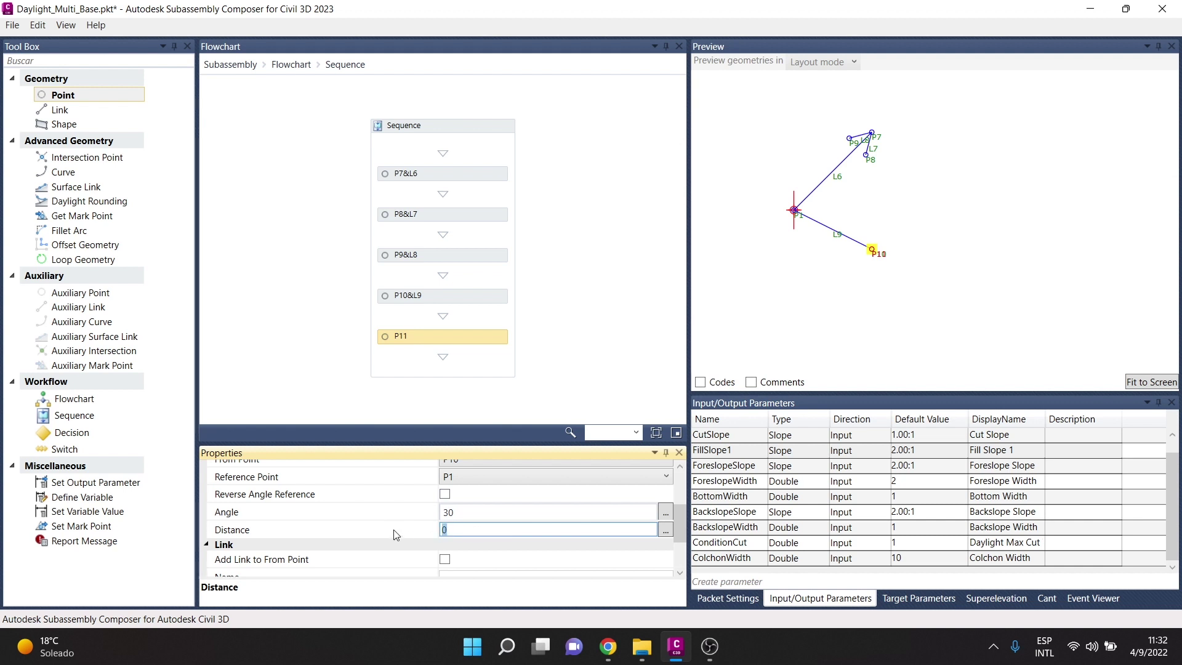
text(.3)
key(Return)
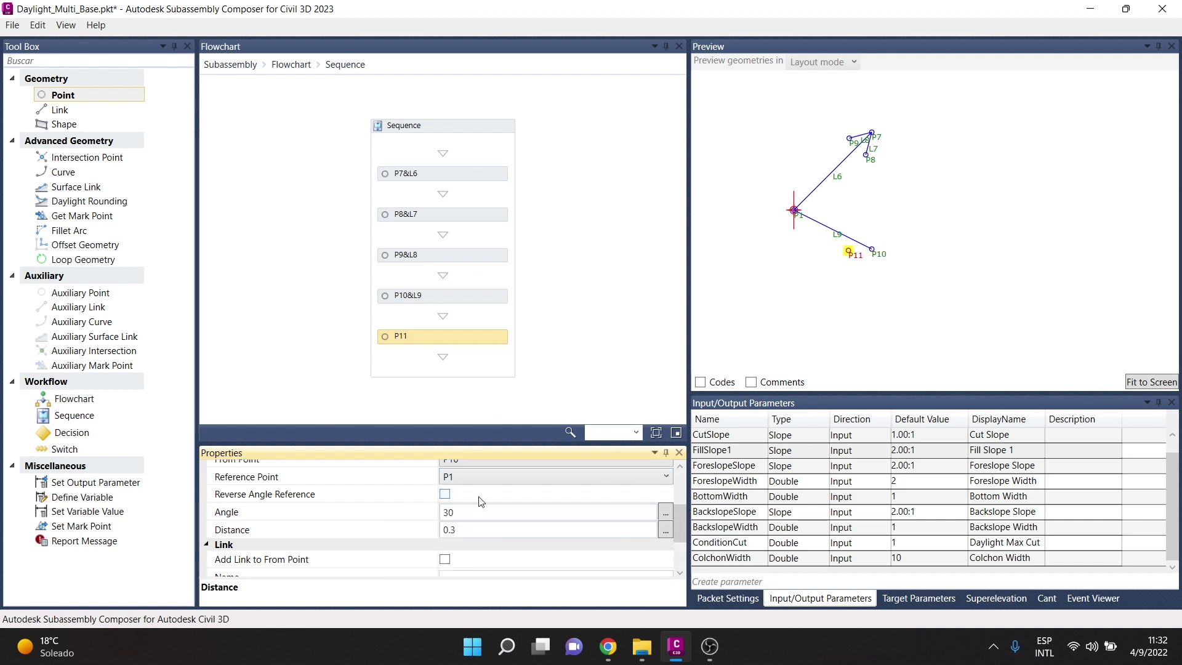
click(445, 495)
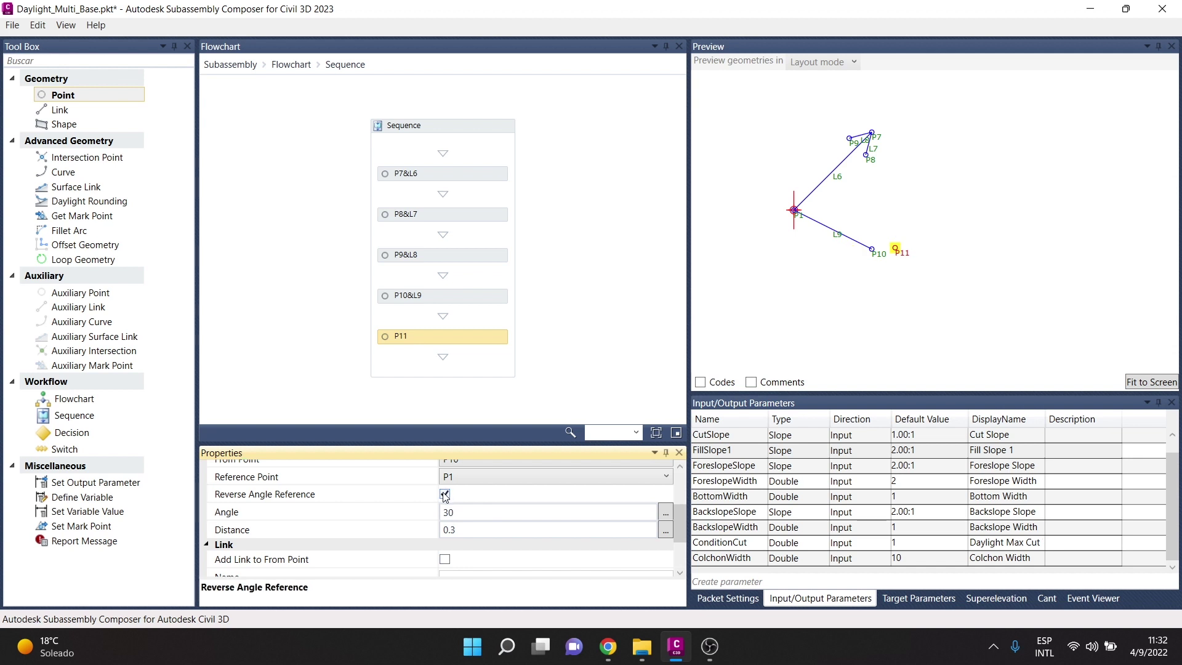
scroll(446, 503, down, 1)
click(445, 522)
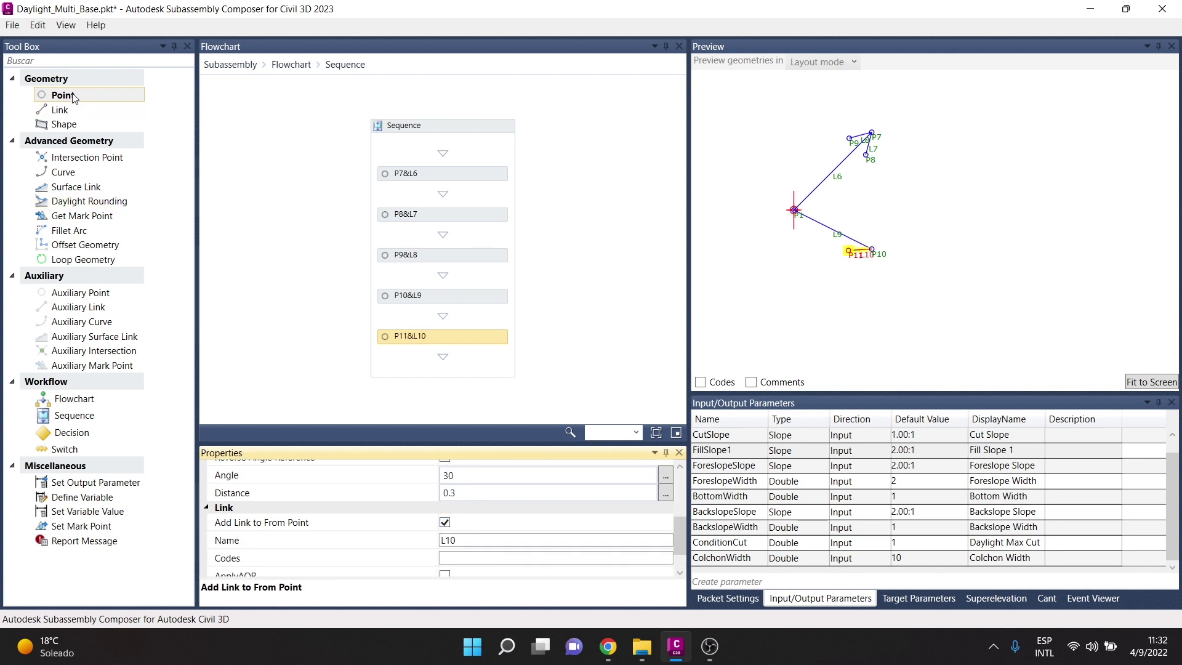
drag(73, 98, 454, 368)
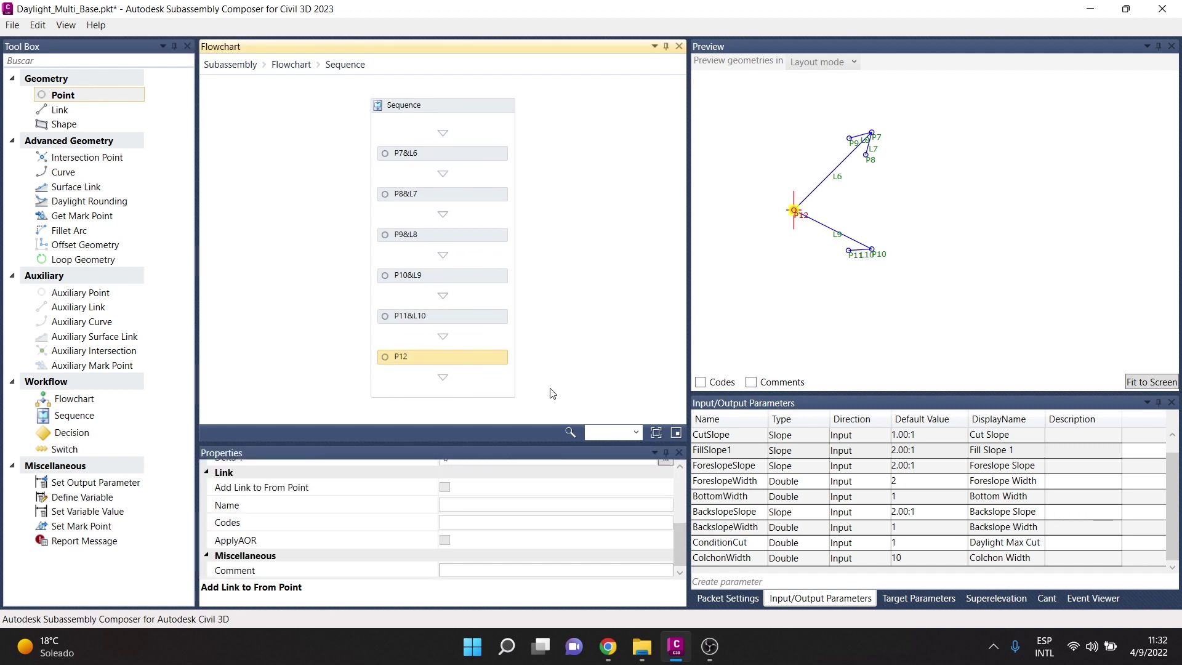
Place P12 by Angle and Distance from P10, using P1 as the angle reference.
scroll(431, 545, up, 2)
click(498, 497)
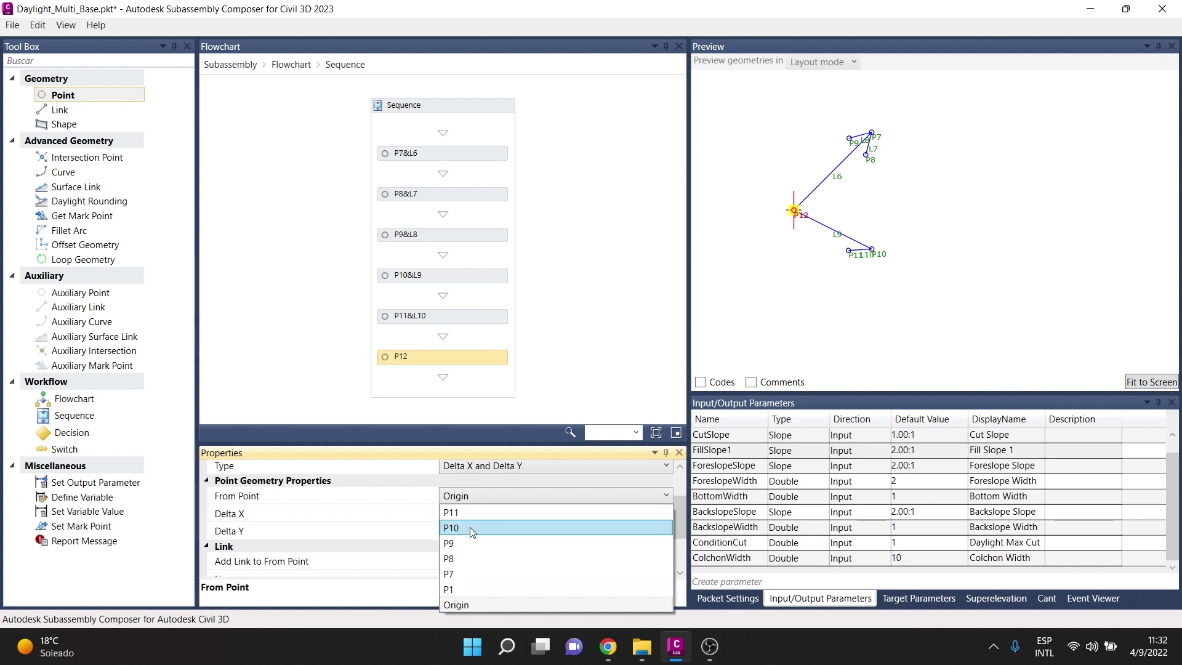
click(470, 527)
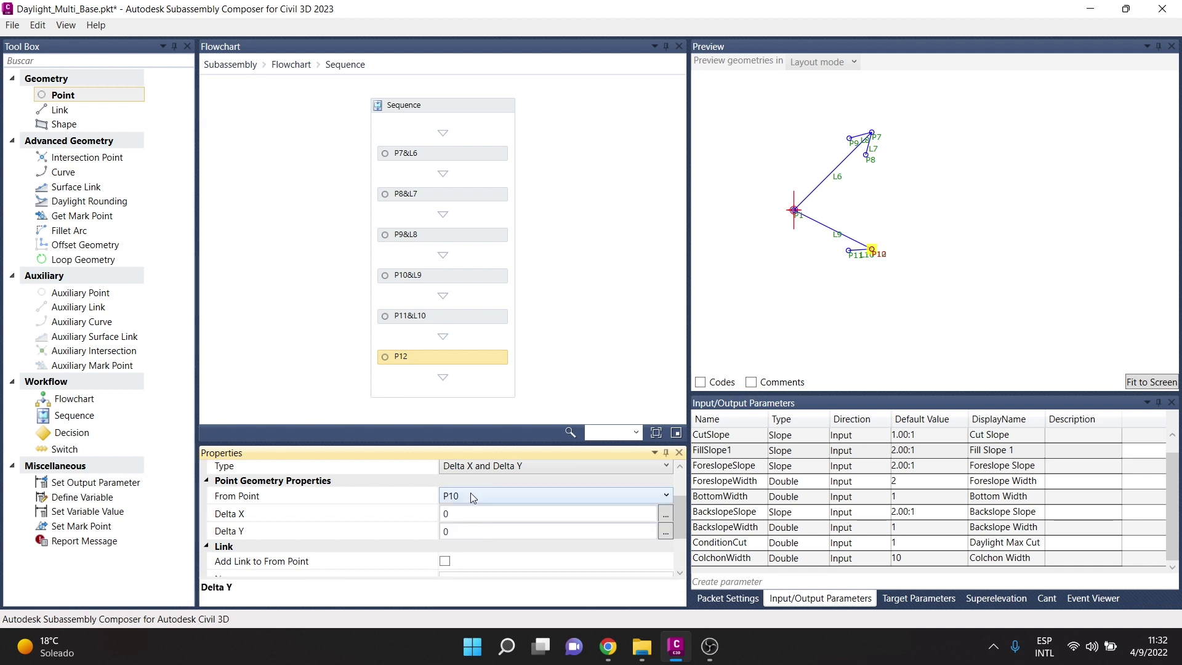
click(488, 472)
click(478, 511)
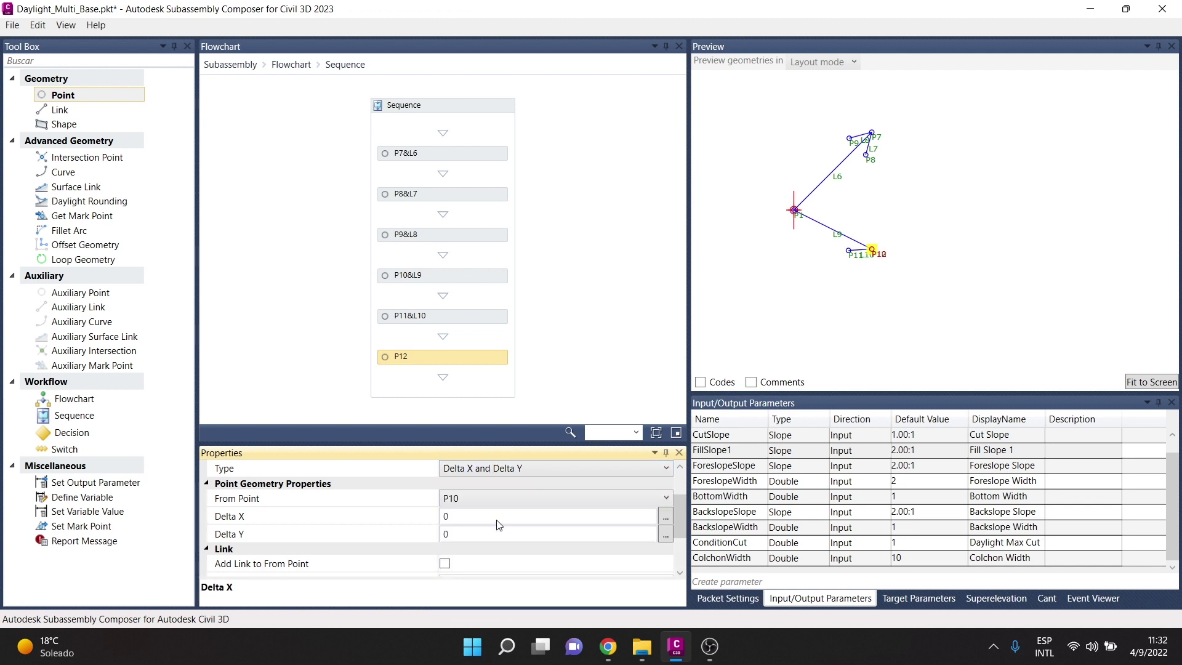
click(472, 516)
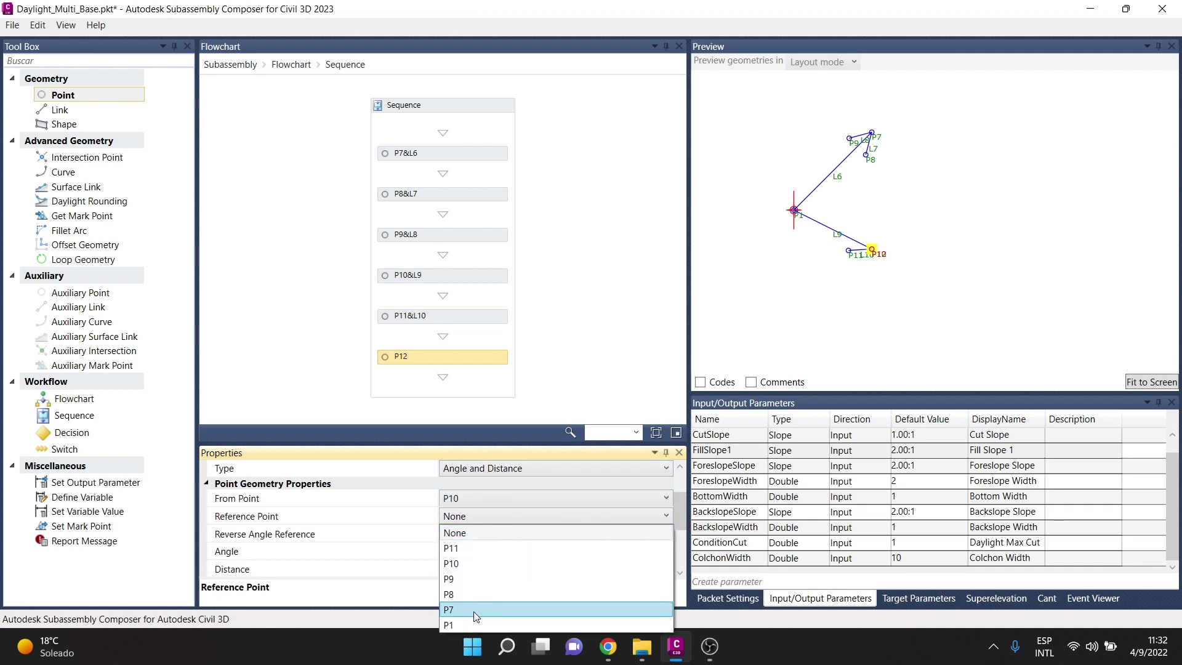
click(467, 626)
Set P12's angle to -30 and distance to 0.3, and link it back to P10 as L11.
click(463, 551)
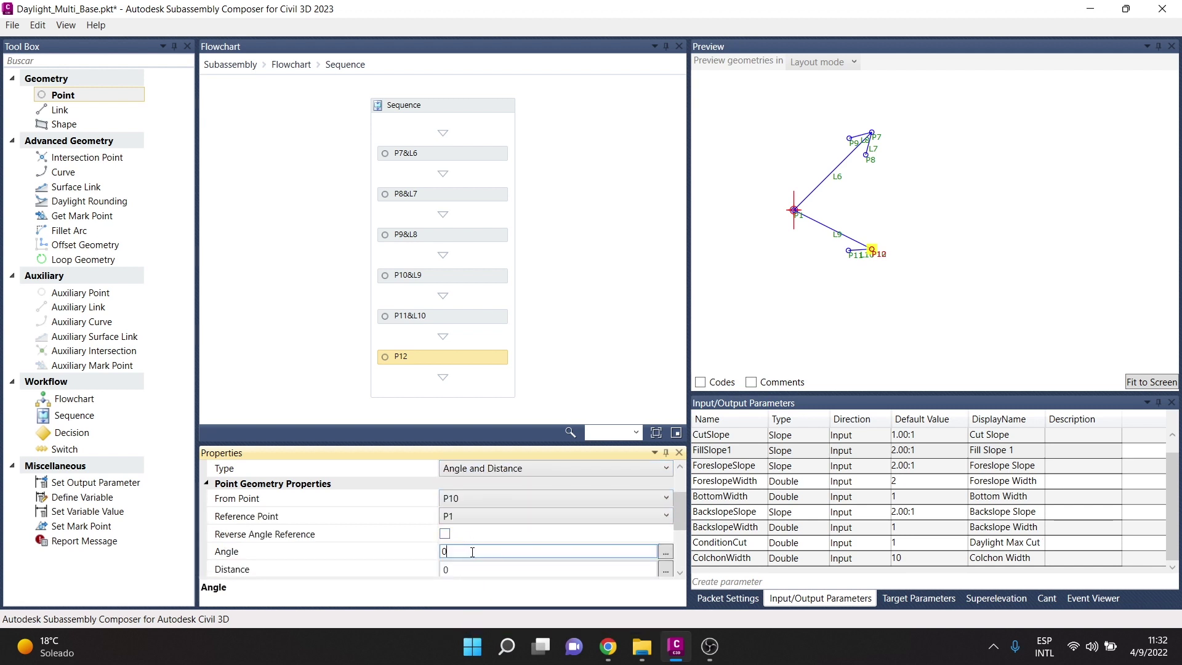
text(30)
click(450, 569)
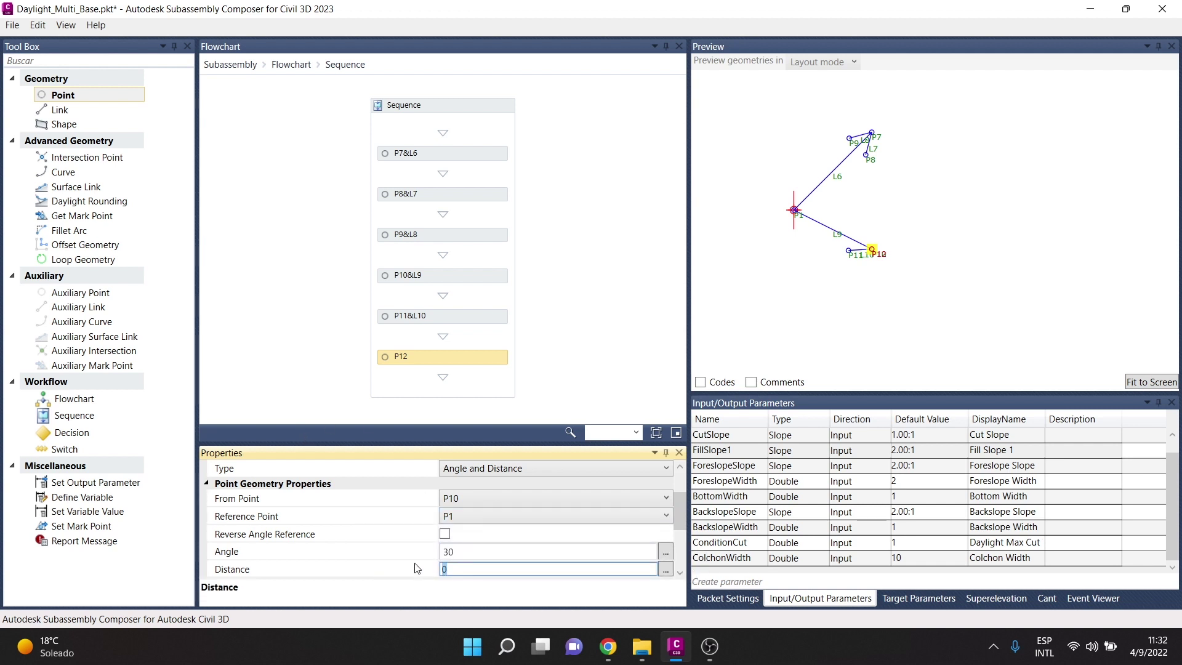
text(.3)
key(Return)
scroll(459, 492, down, 1)
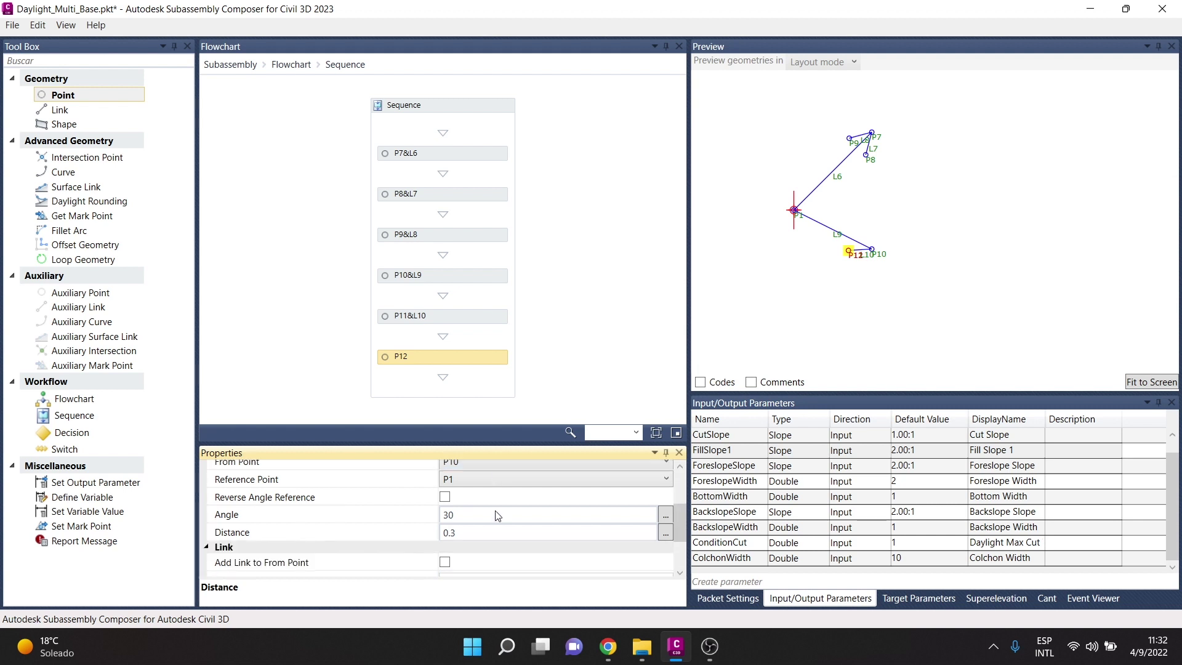
click(453, 513)
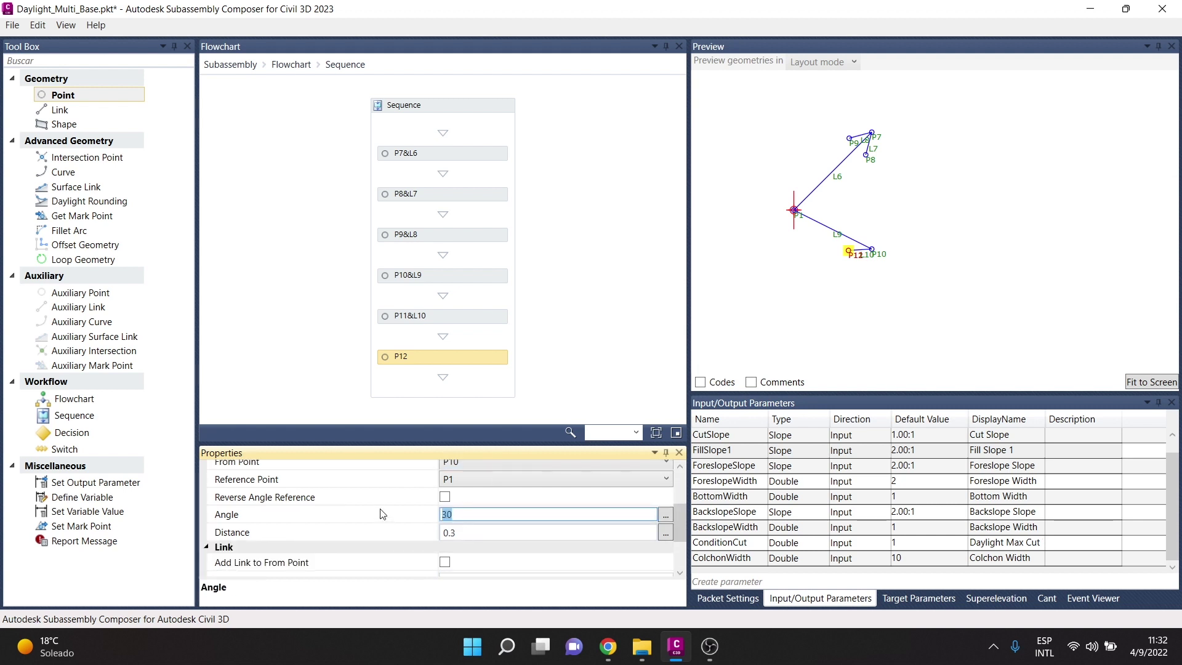
text(-30)
key(Return)
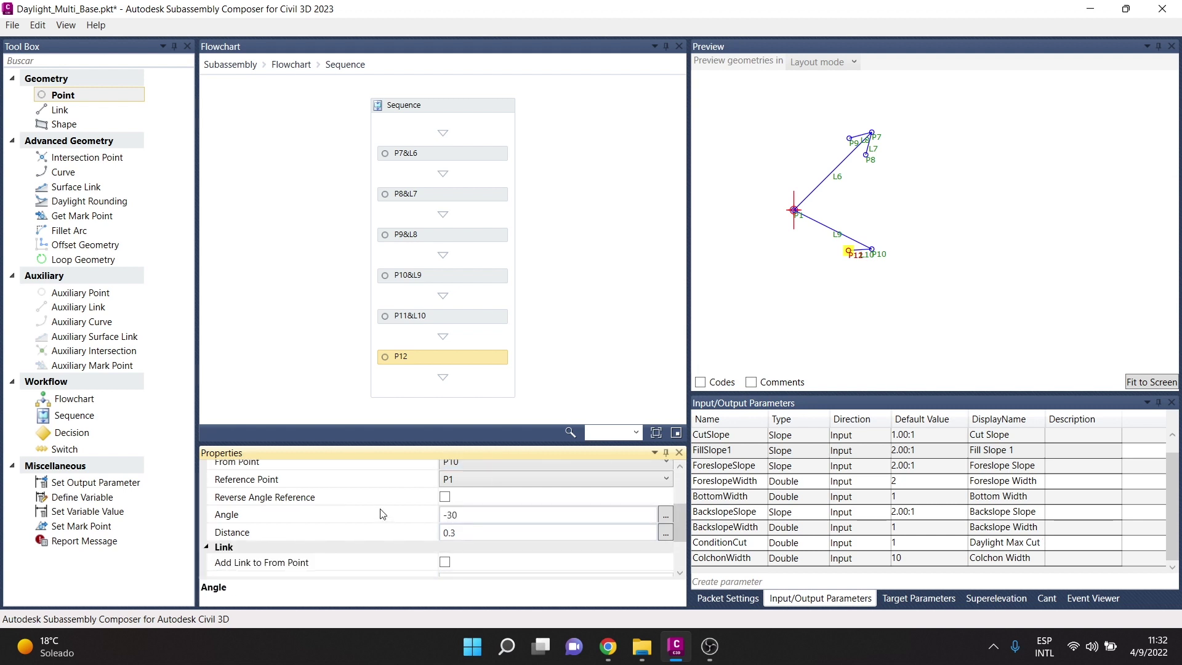
scroll(483, 474, down, 1)
click(445, 524)
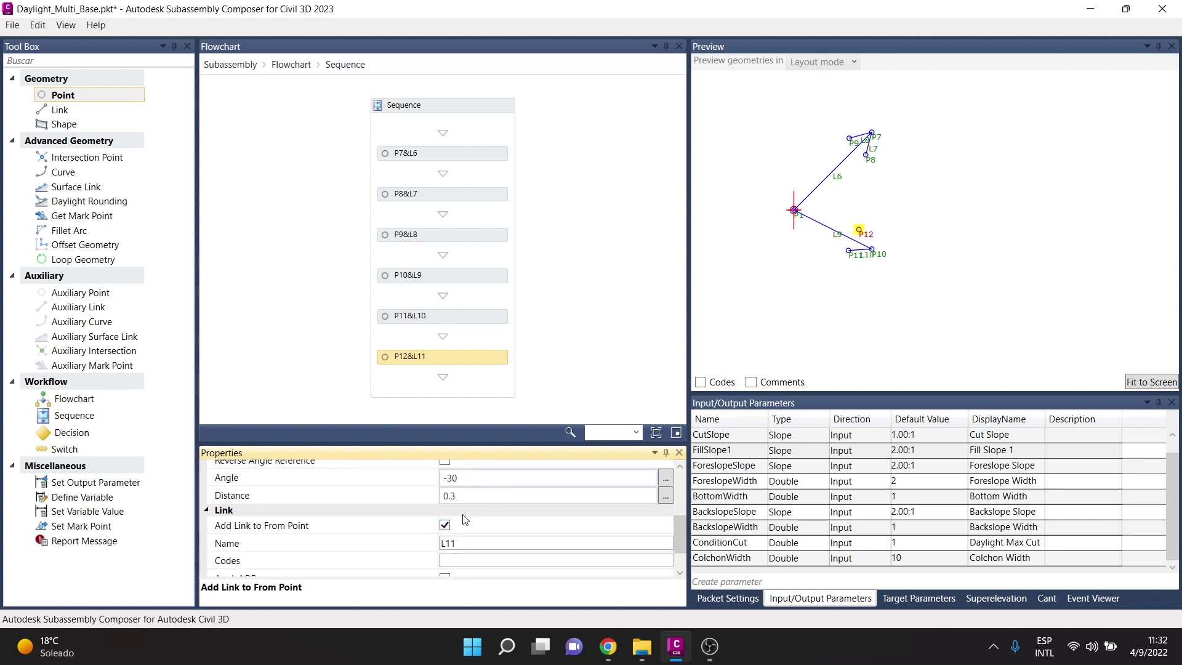
click(917, 201)
scroll(917, 206, down, 2)
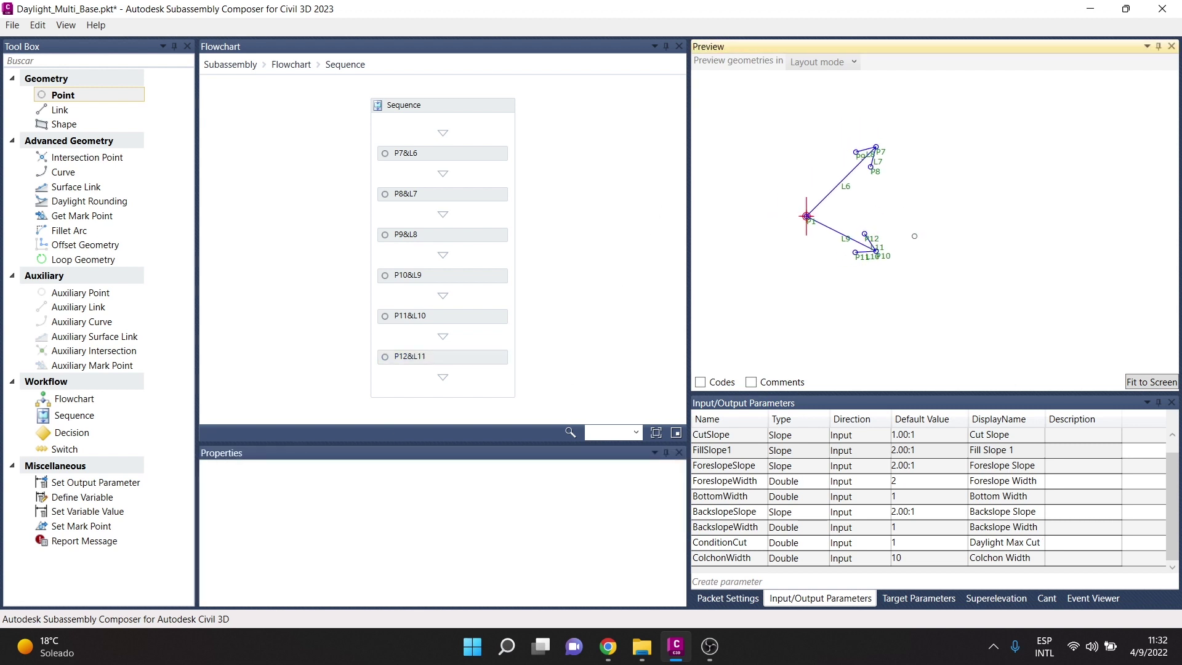
Go back to the top-level flowchart and select point P1.
scroll(918, 216, down, 1)
click(291, 64)
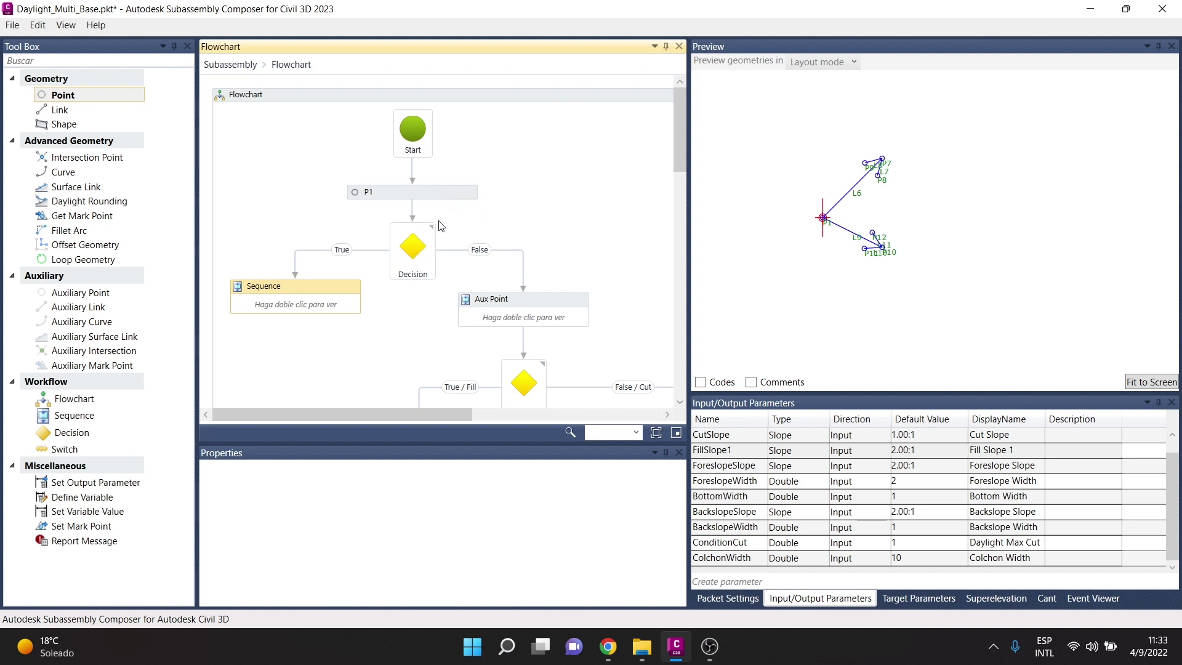
mouse_move(411, 246)
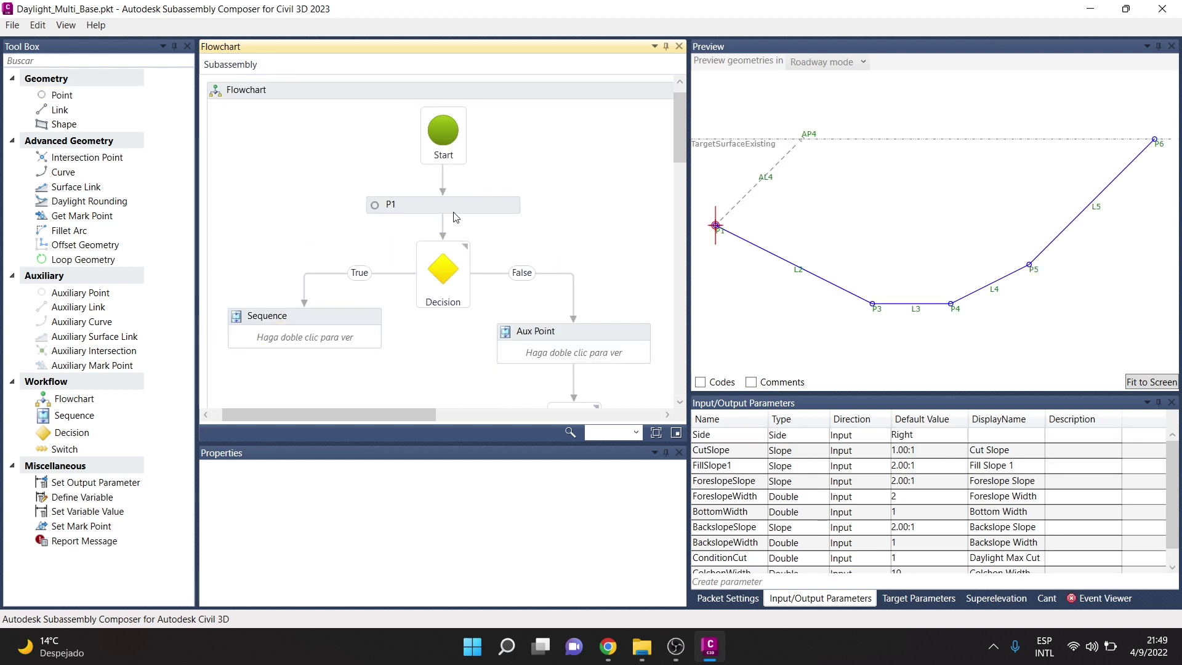
click(460, 205)
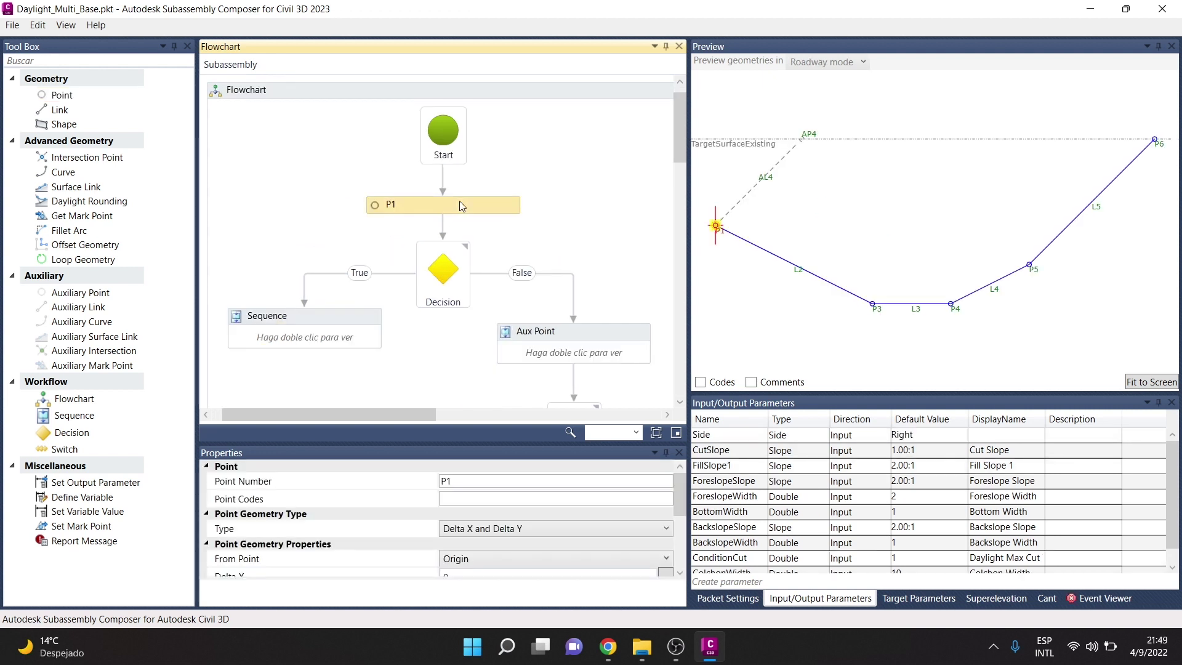
Enter "Hinge","Hinge_Fill","Hinge_Cut" as P1's point codes and commit them.
scroll(465, 523, down, 1)
scroll(478, 499, up, 1)
click(471, 497)
text(Hinge",)
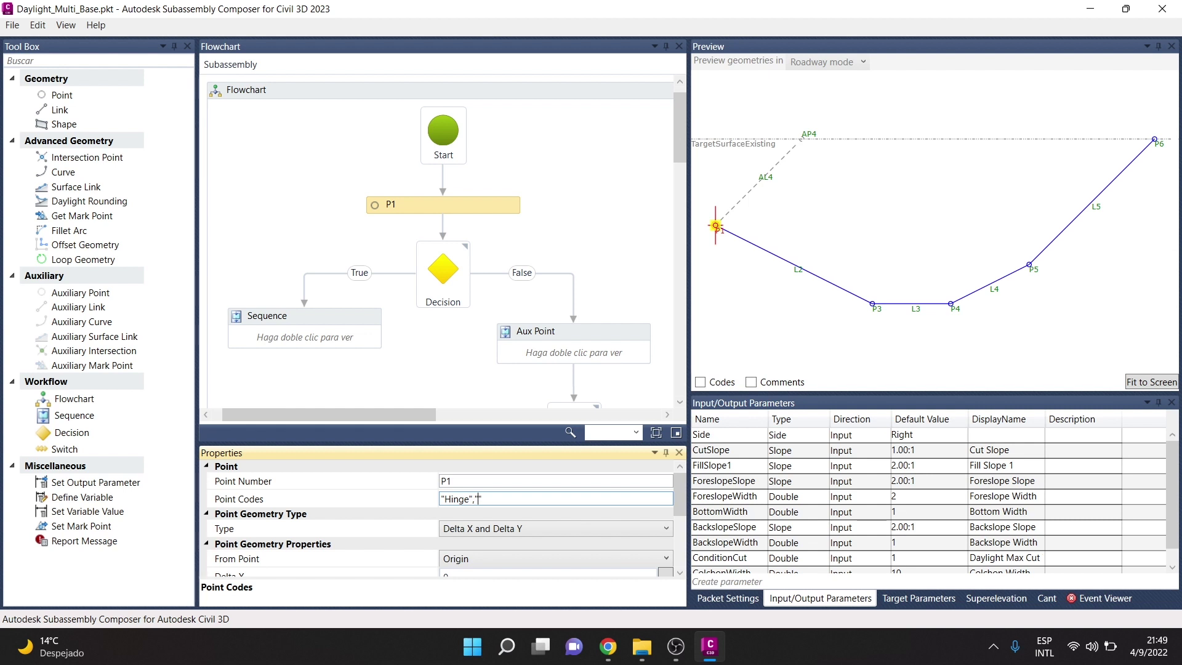
text(inge)
text(_Fill")
text(,Hinge_Cut)
drag(571, 499, 530, 499)
click(580, 499)
text("")
drag(564, 499, 523, 498)
key(ctrl+c)
key(BackSpace)
key(ctrl+v)
click(445, 271)
click(468, 200)
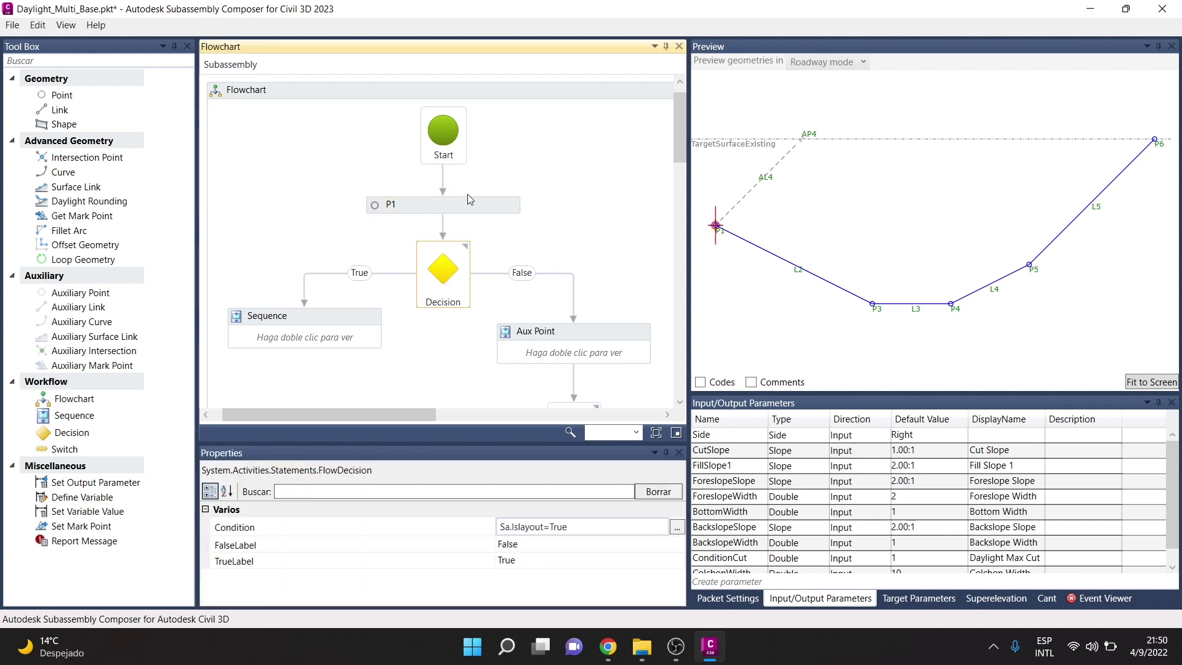
click(306, 317)
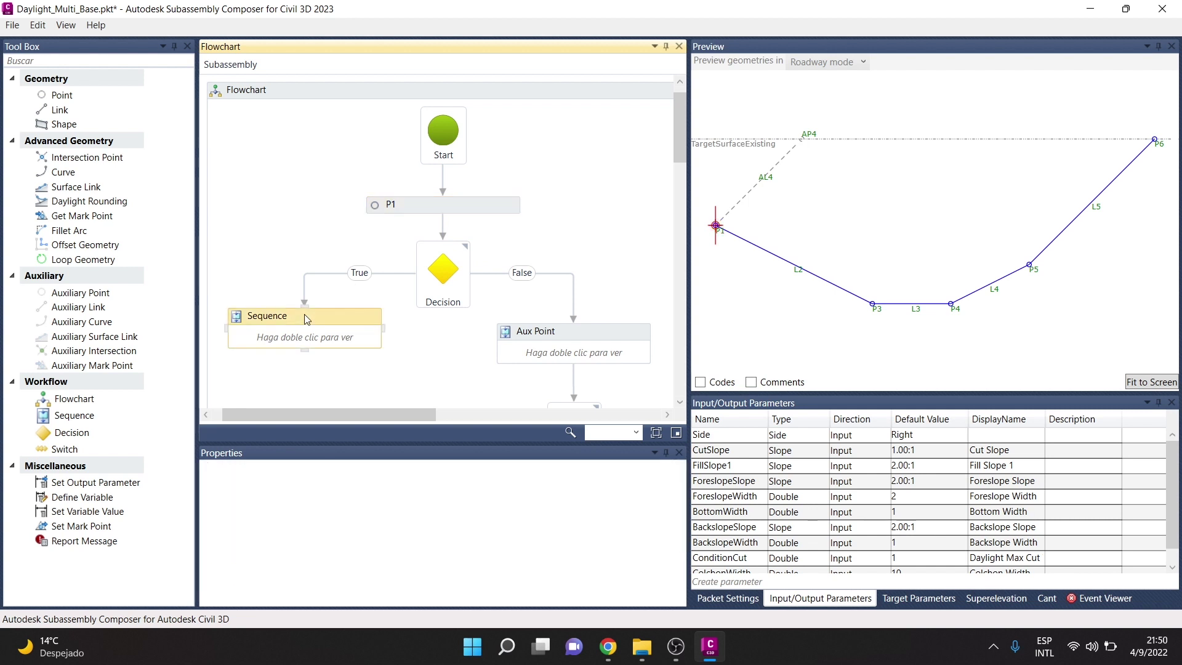
Show codes in the preview, switch it to Layout mode, and open the Sequence.
click(700, 382)
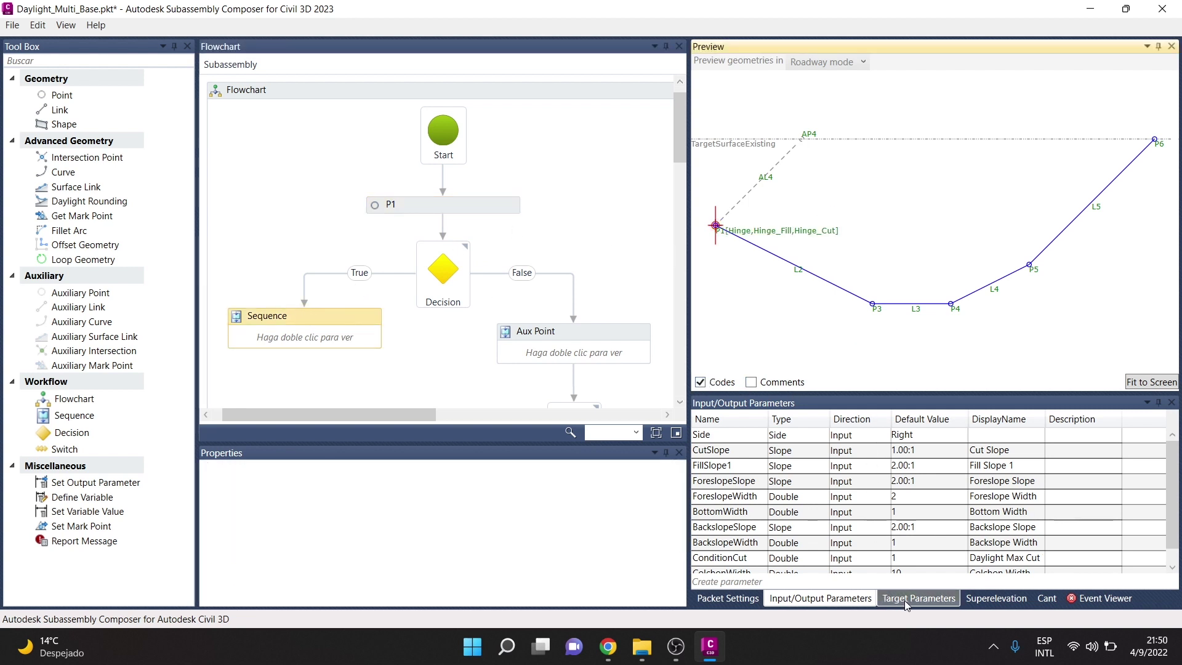
click(849, 61)
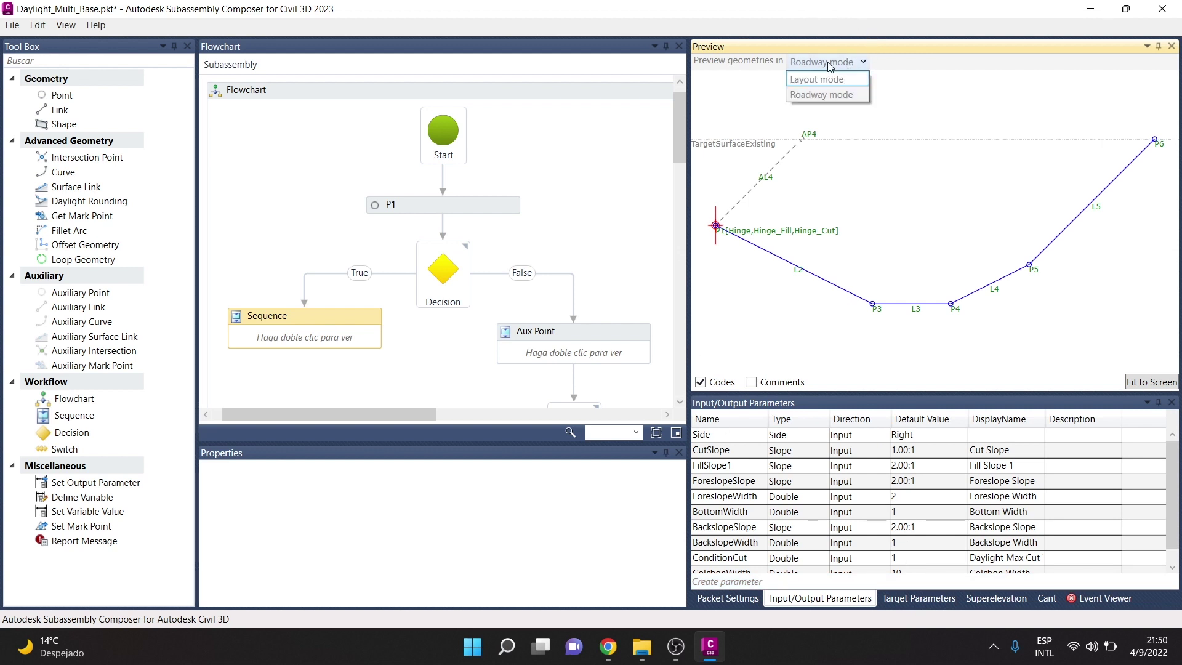
click(822, 82)
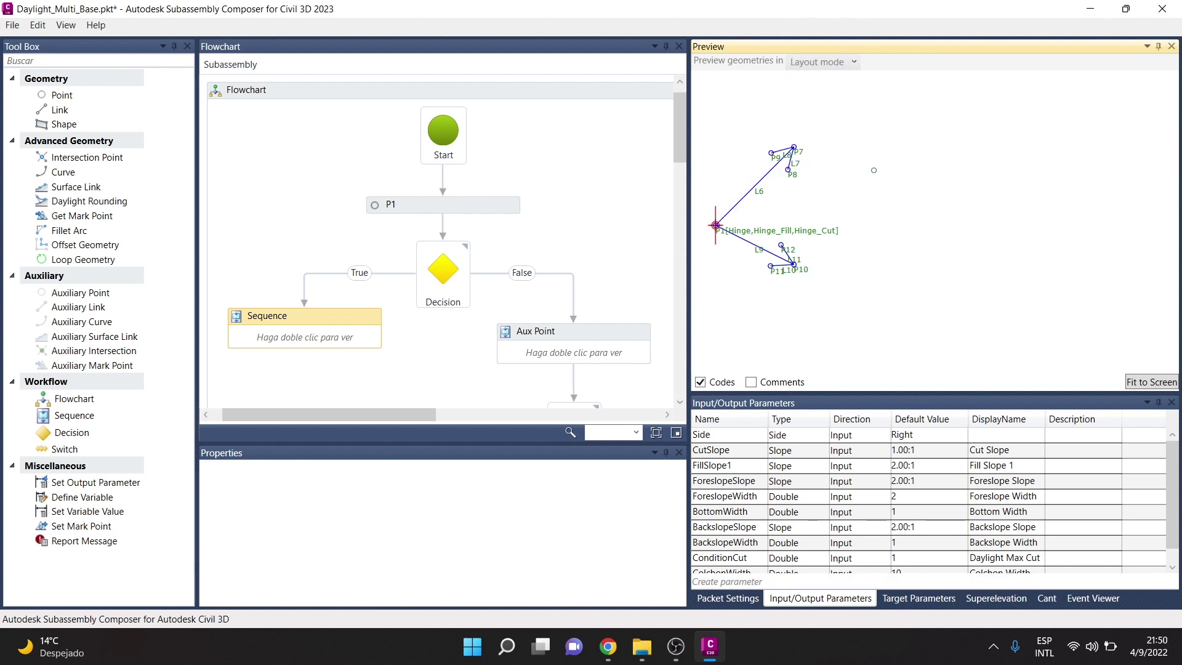
double_click(330, 343)
Code links L6, L7 and L8 as Daylight_Cut.
click(416, 139)
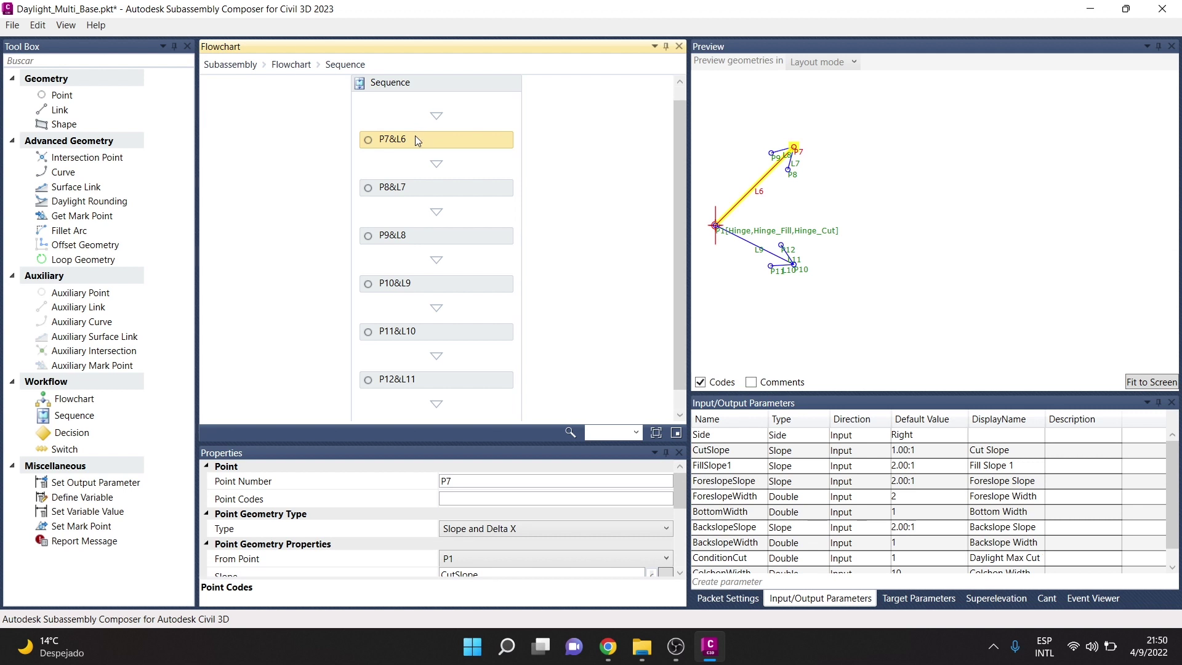
scroll(475, 500, down, 2)
scroll(471, 514, down, 2)
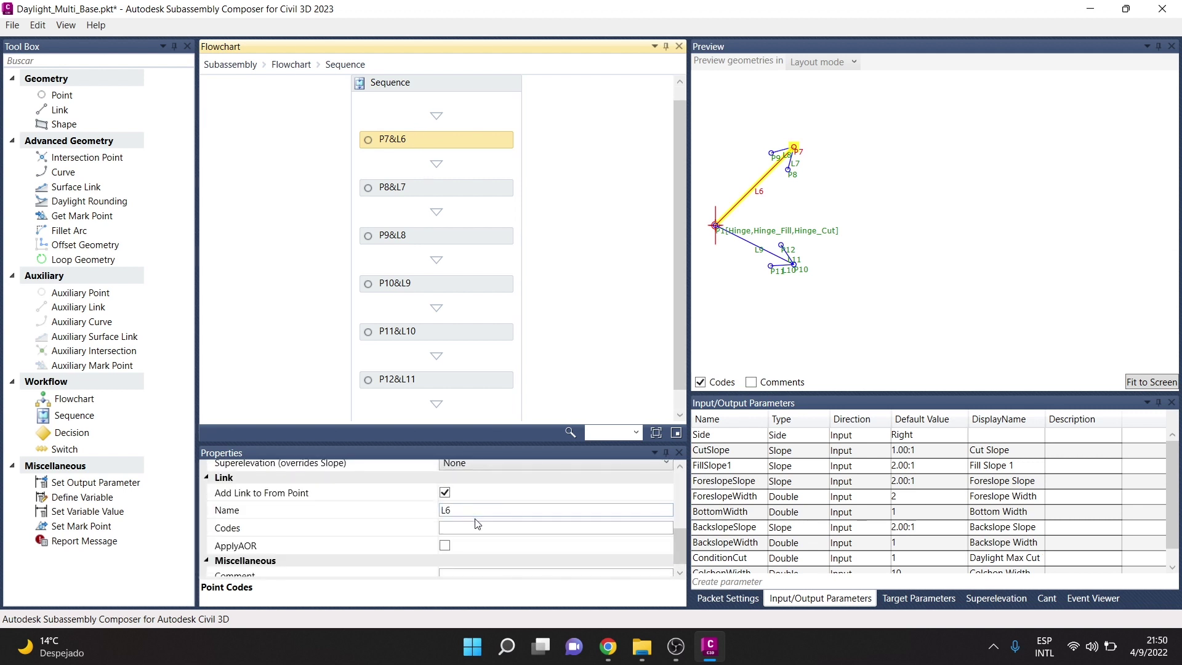
click(456, 521)
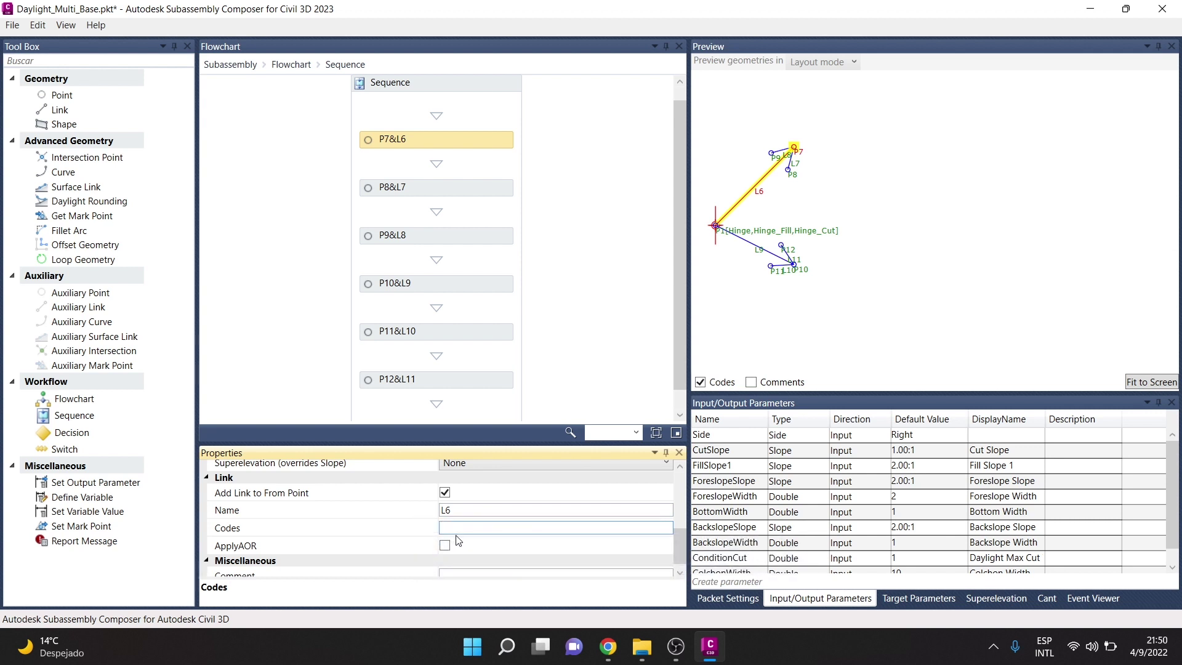
text("")
text(da)
key(BackSpace)
text(D)
key(Right)
text(_)
click(448, 195)
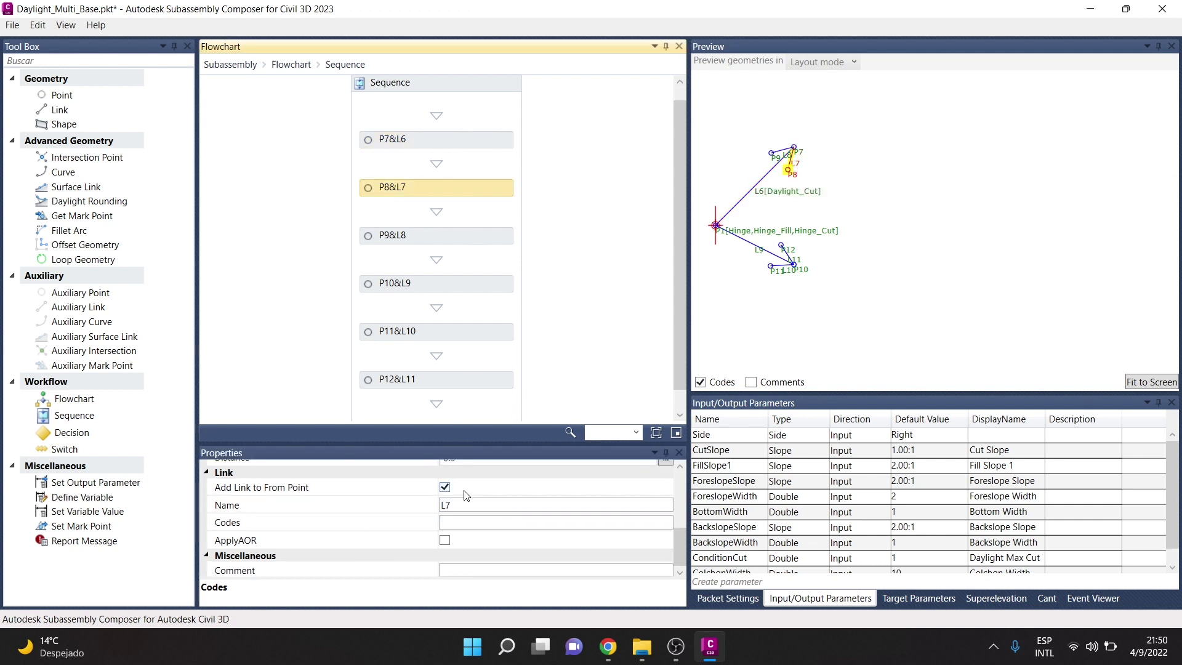
click(468, 522)
text("Daylight_Cut")
click(489, 239)
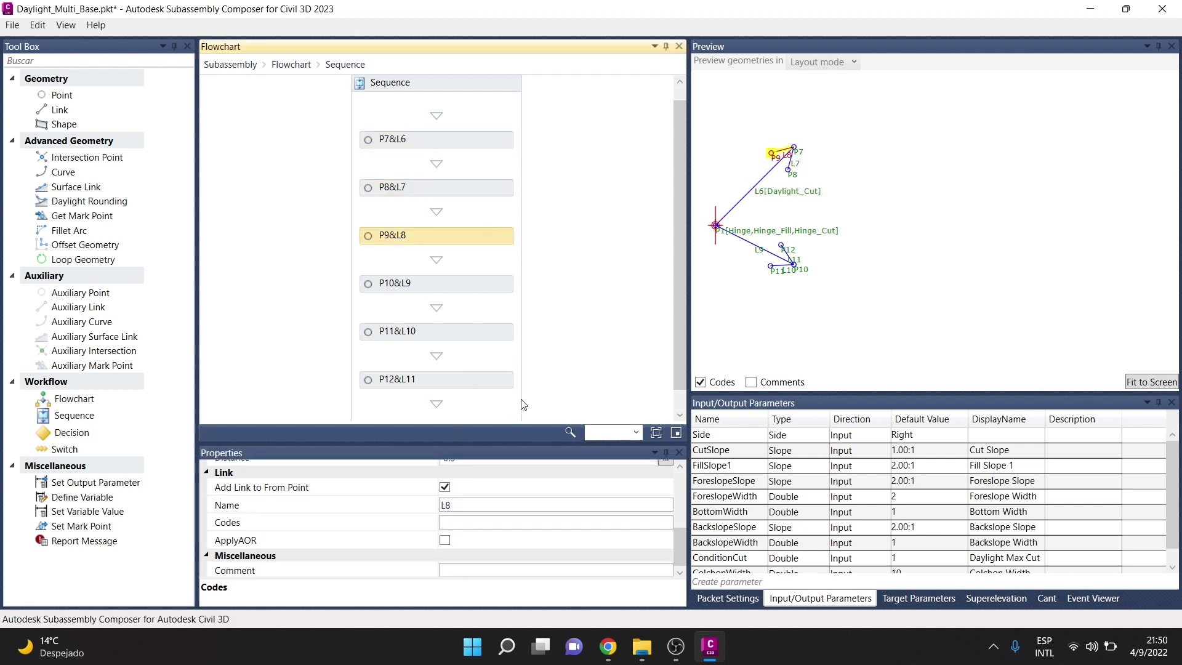
click(486, 522)
text("Daylight_Cut")
Code links L9, L10 and L11 as Daylight_Fill, then return the preview to Roadway mode.
click(471, 285)
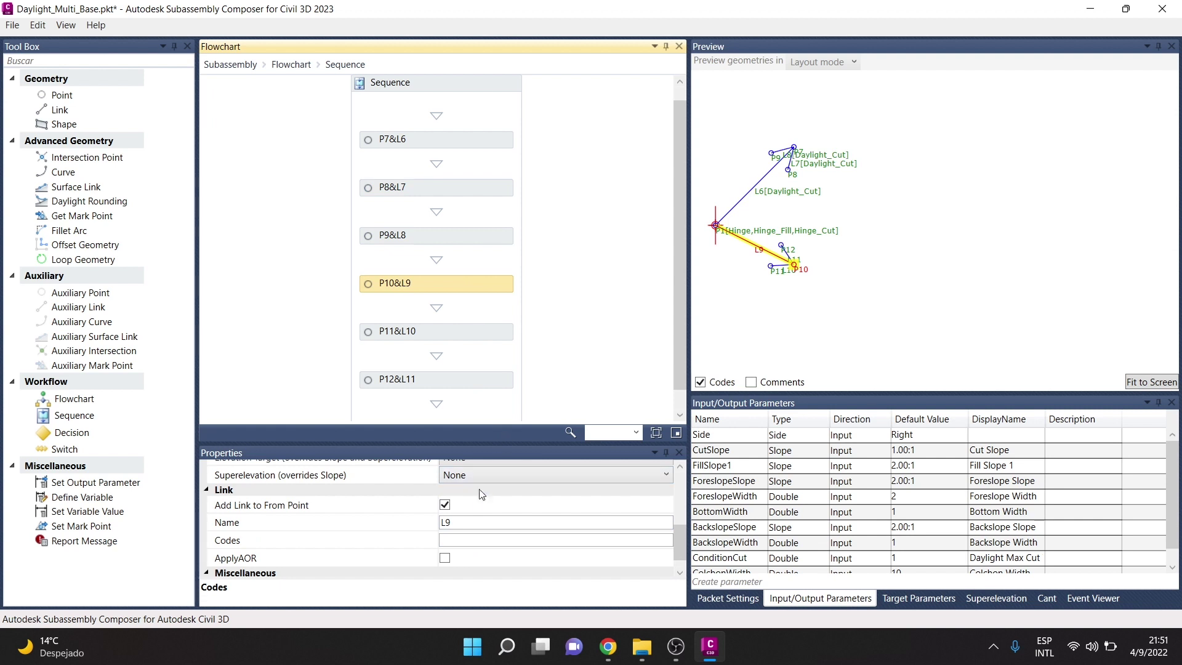
click(470, 540)
text("Daylight_Cut")
drag(498, 541, 487, 543)
text(Fi)
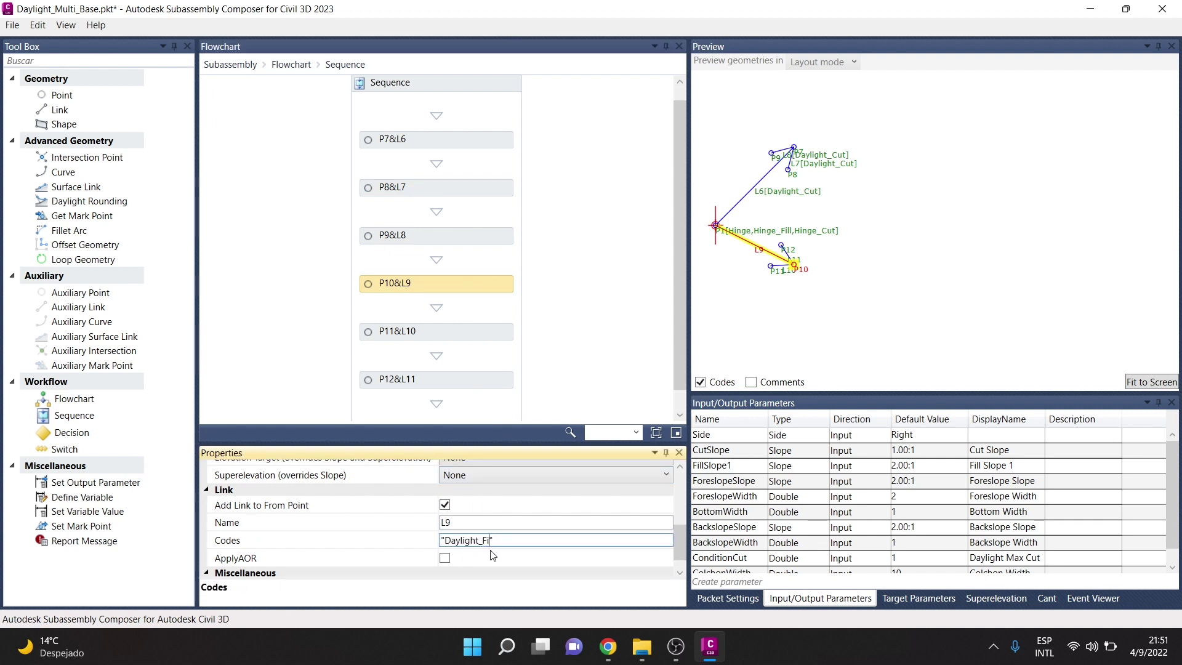
key(Return)
click(428, 331)
click(473, 520)
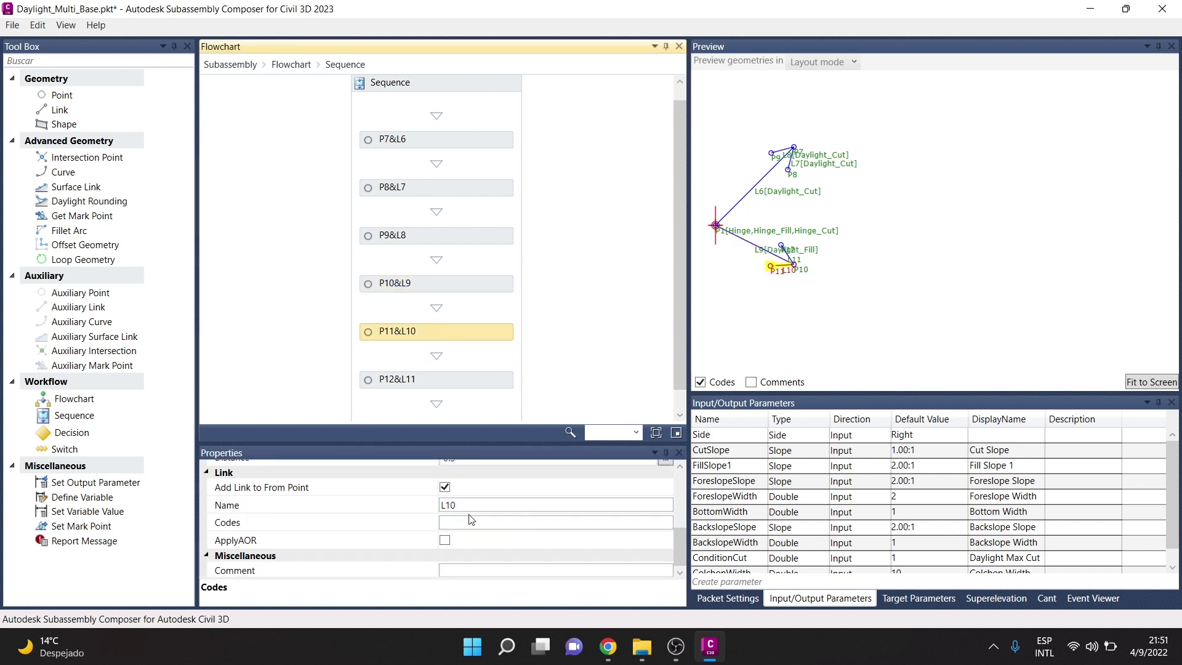
text("Daylight_Fill")
click(477, 379)
click(517, 522)
text("Daylight_Fill")
click(552, 313)
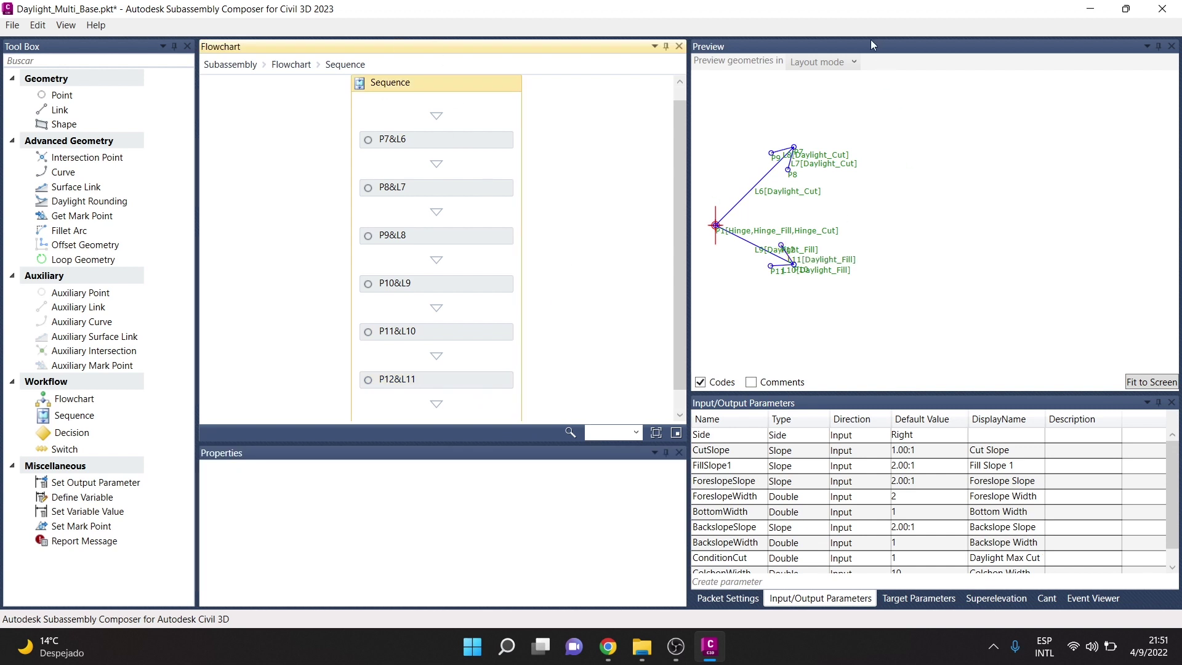
click(838, 62)
click(828, 95)
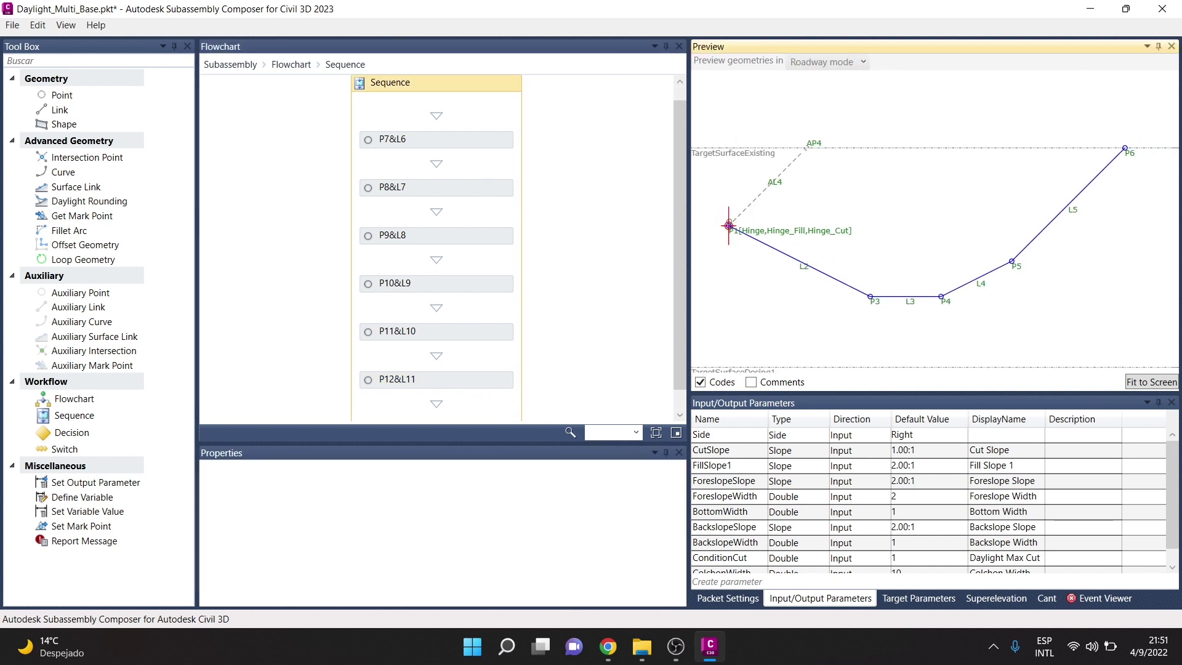
Set the TargetSurfaceExisting preview value to -6 in Target Parameters.
click(948, 606)
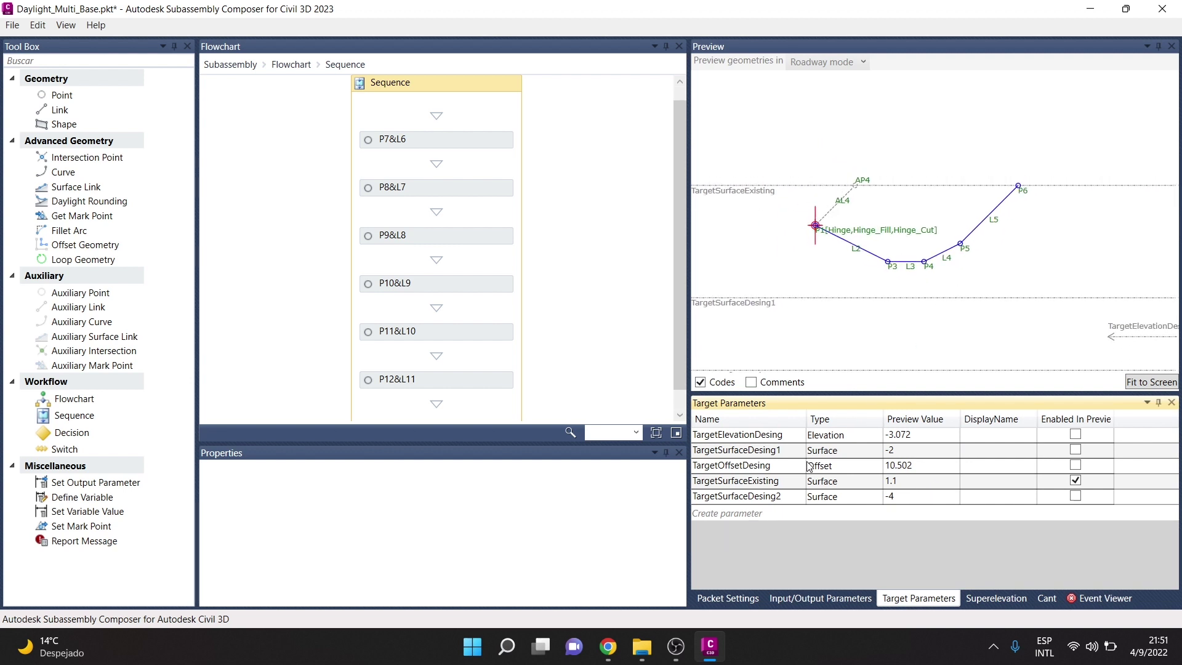
click(911, 487)
text(-6)
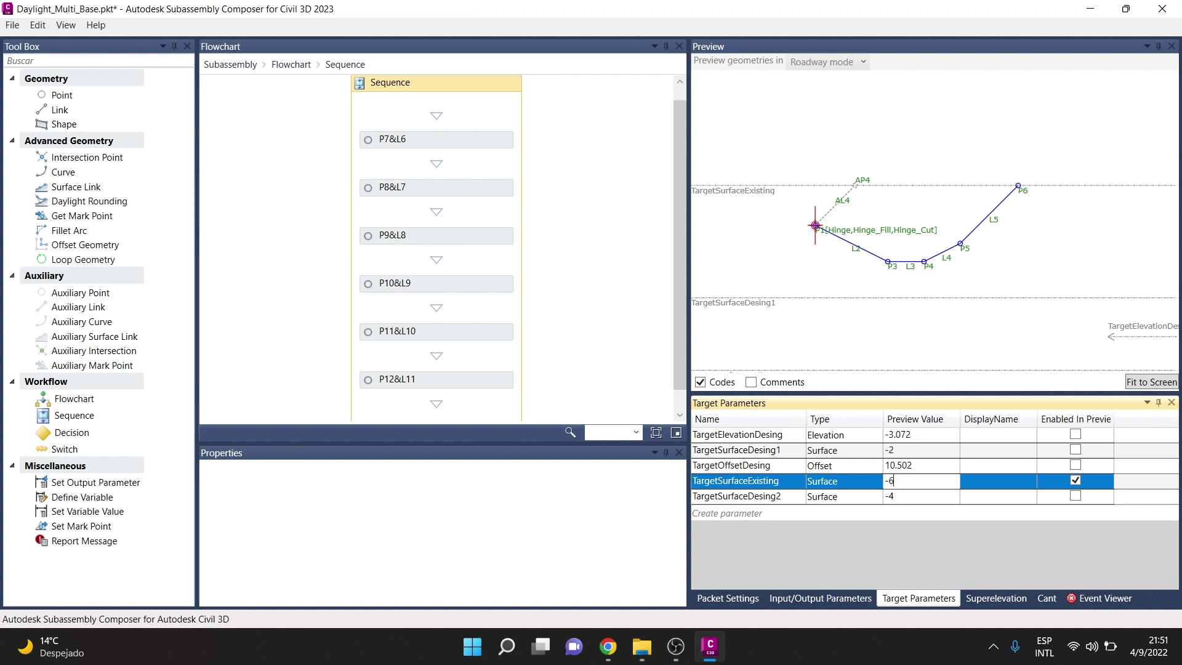
key(Return)
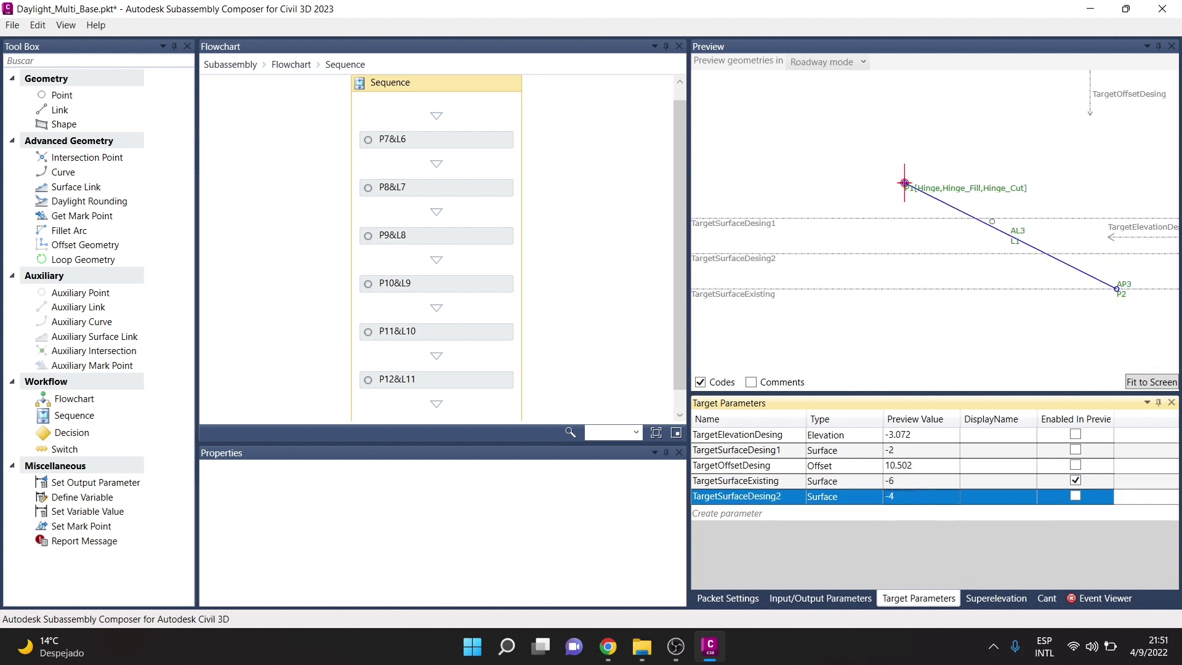
Back in the top-level flowchart, enable TargetSurfaceDesing1 and TargetSurfaceDesing2 in preview for P2&L1.
click(291, 64)
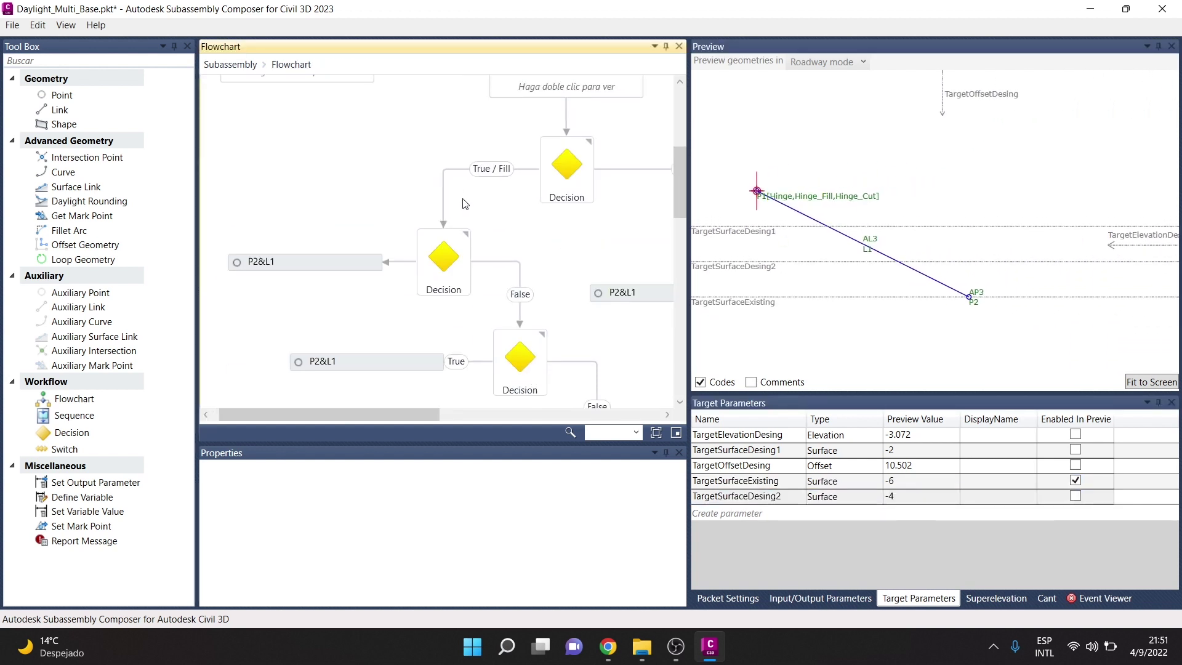
scroll(456, 225, up, 4)
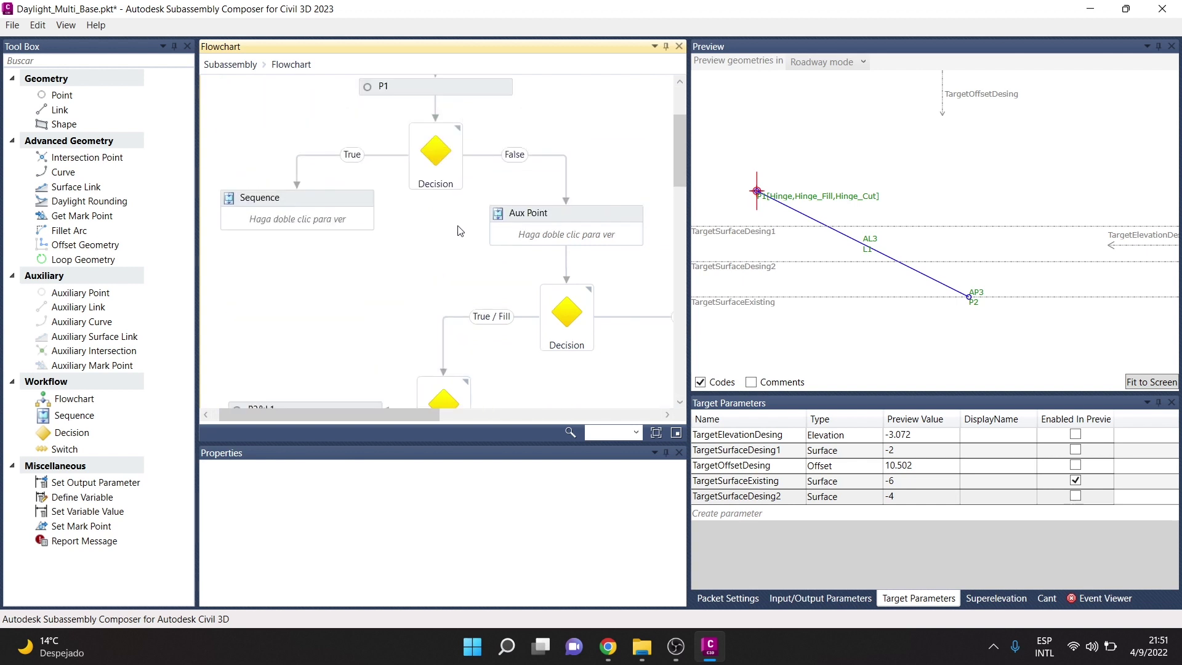
click(573, 302)
scroll(572, 302, down, 3)
click(443, 296)
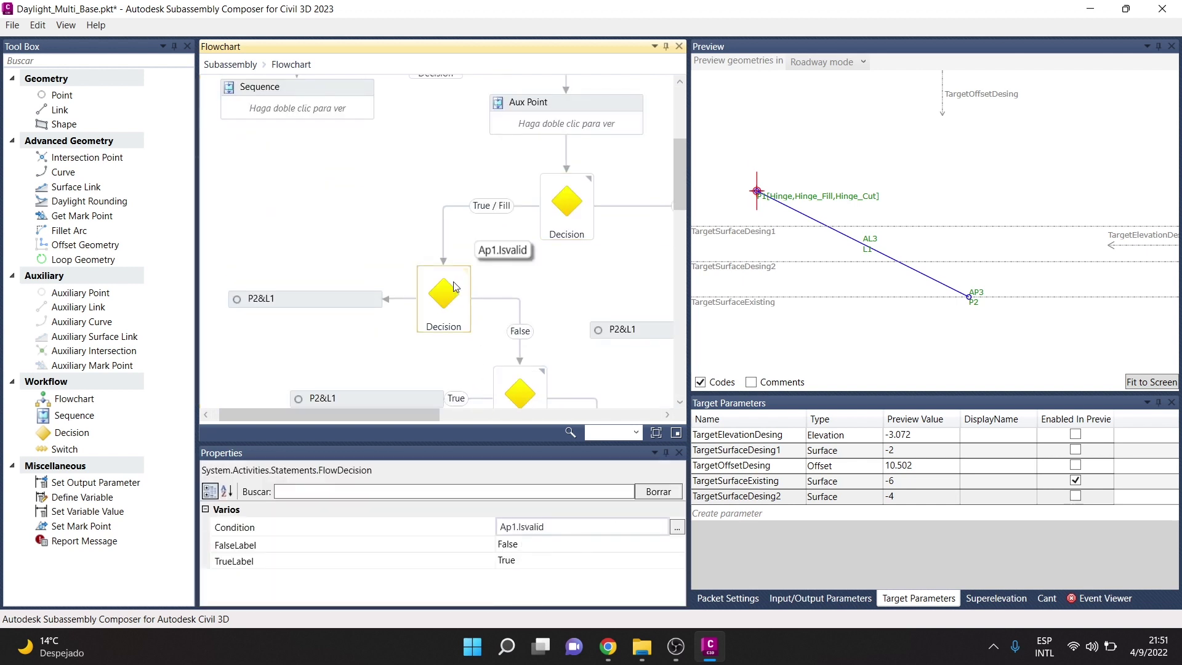
click(354, 307)
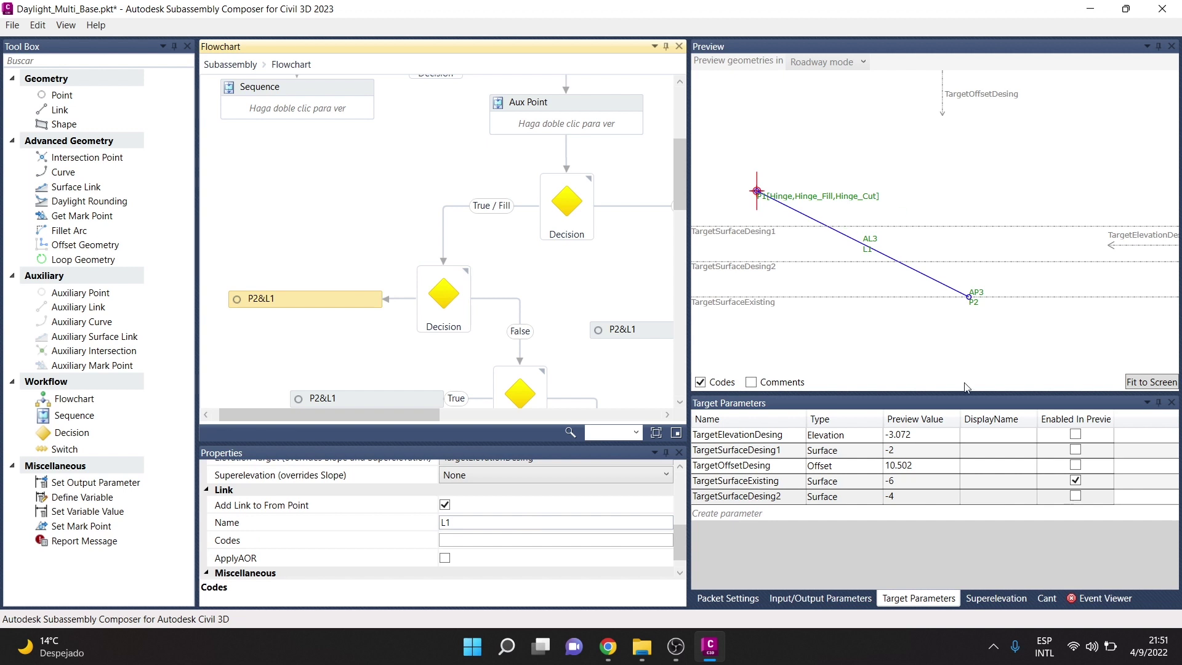
click(1076, 449)
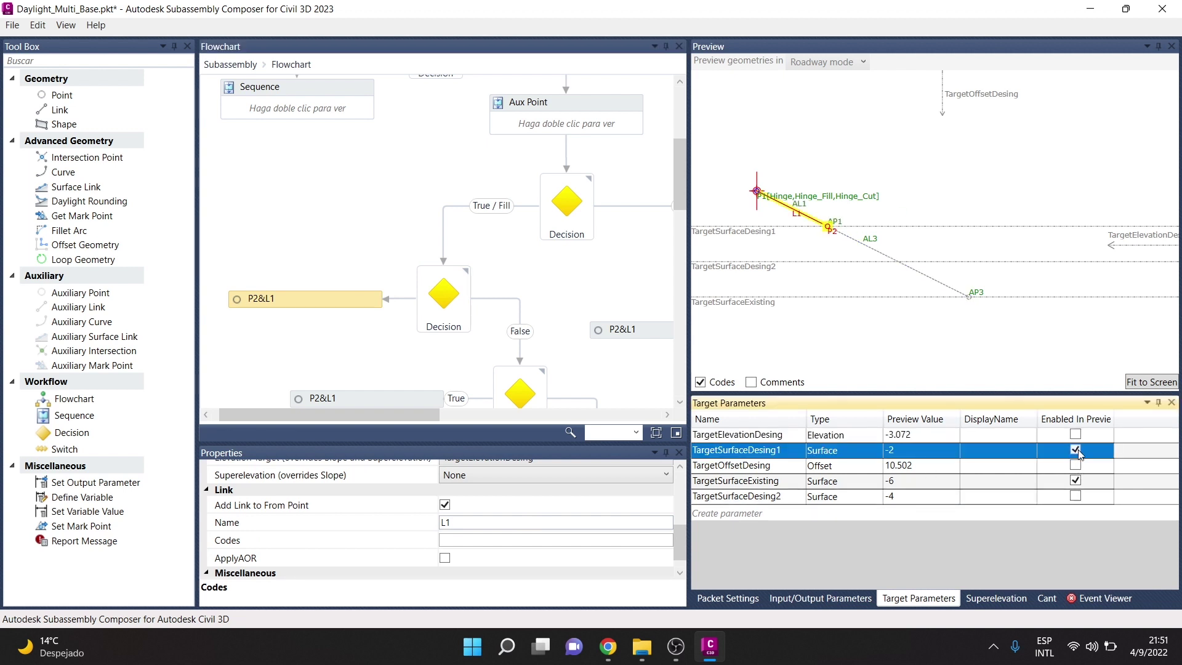
click(1079, 497)
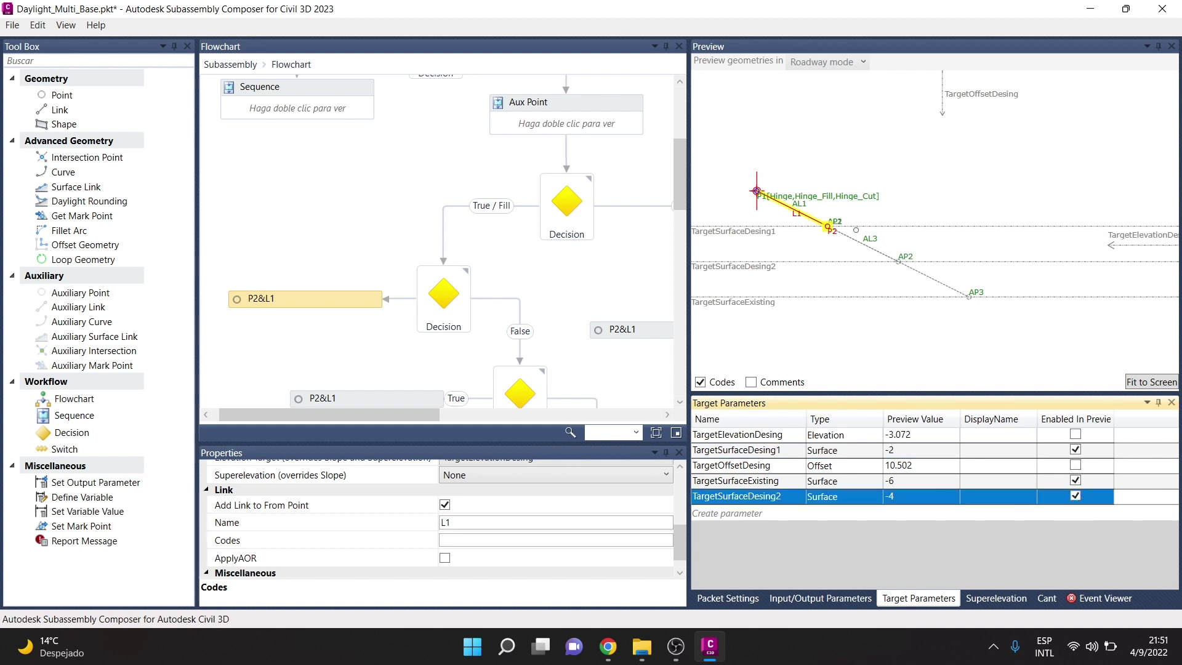
scroll(489, 520, up, 2)
scroll(489, 519, up, 5)
Code P2 as "Daylight","Daylight_Fill" in all three fill-branch P2&L1 steps.
click(468, 497)
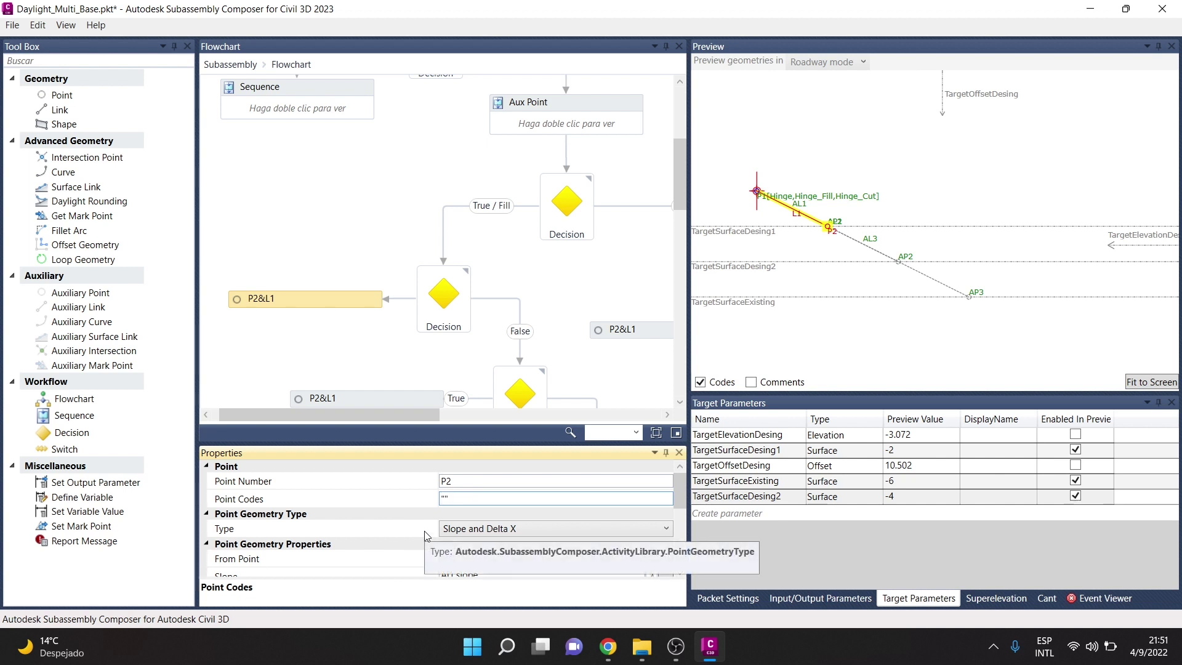
text(Daylight)
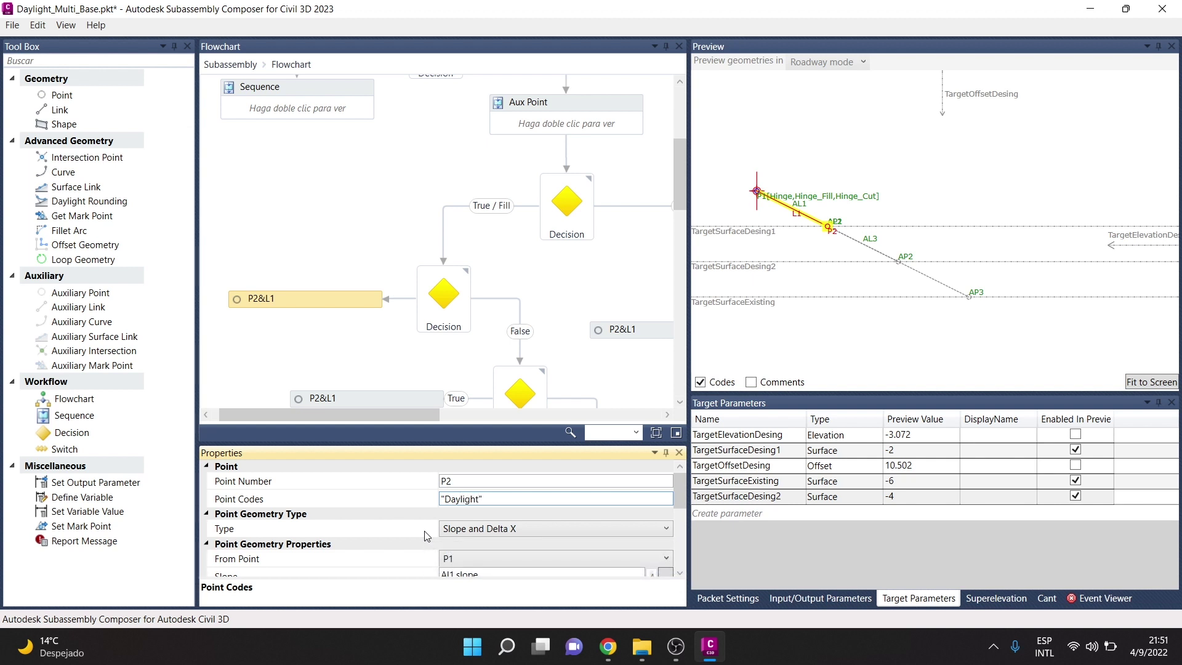
text(","Daylight_Fill)
click(403, 400)
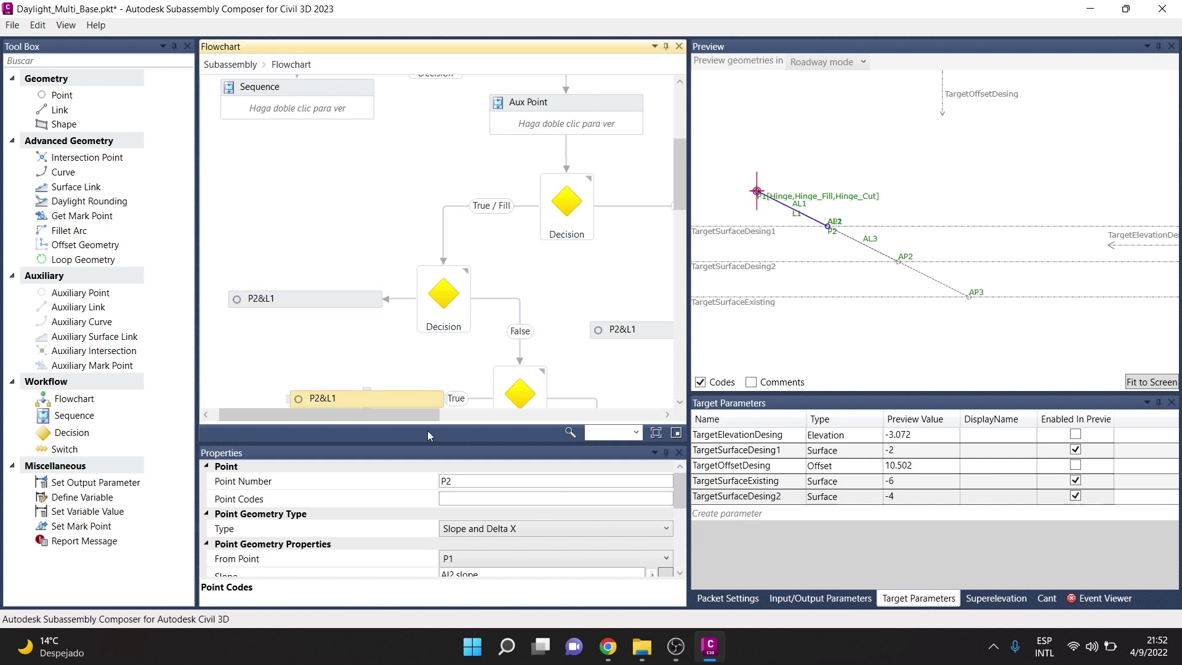
click(555, 499)
text("Daylight","Daylight_Fill")
scroll(490, 298, down, 3)
scroll(490, 299, down, 2)
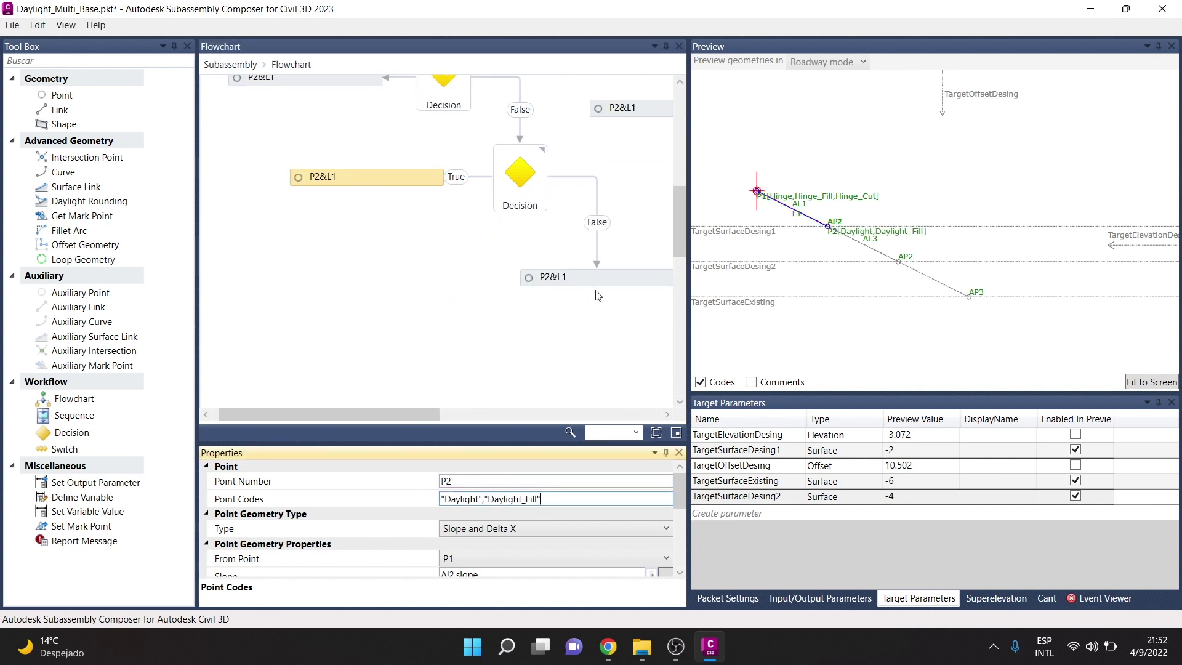
click(607, 281)
click(545, 499)
text("Daylight","Daylight_Fill")
scroll(423, 176, up, 1)
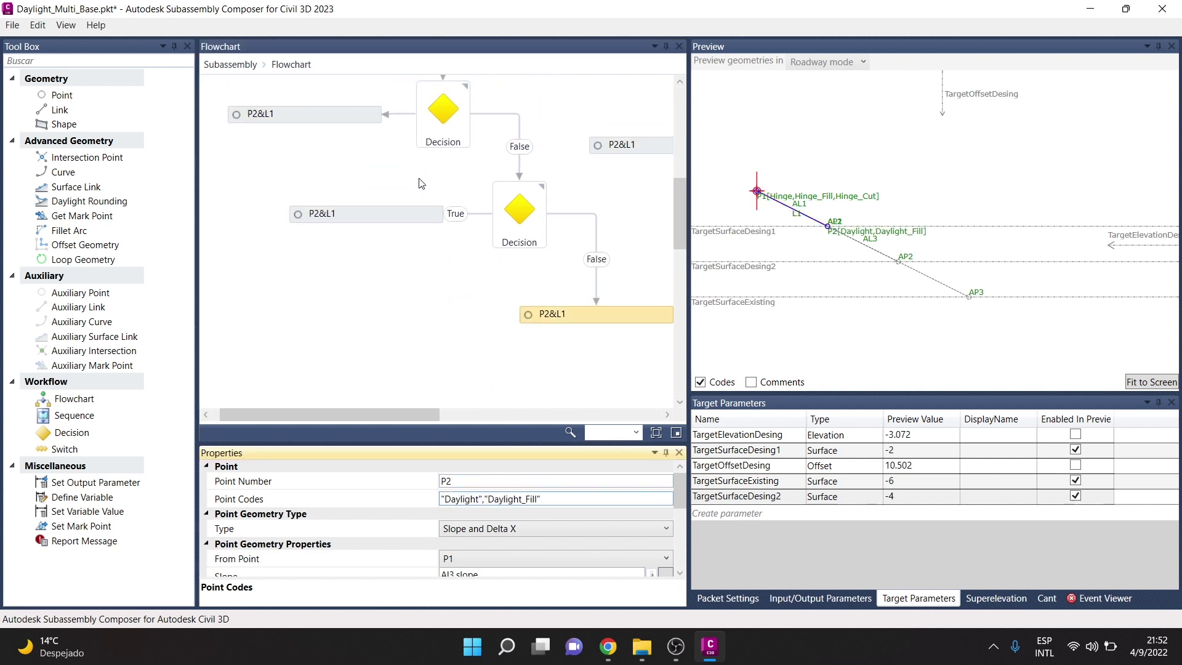
scroll(423, 176, up, 1)
Code L1 as "Daylight","Daylight_Fill","Datum","Top" in all three fill-branch P2&L1 steps.
click(332, 155)
scroll(512, 532, down, 2)
scroll(511, 532, down, 3)
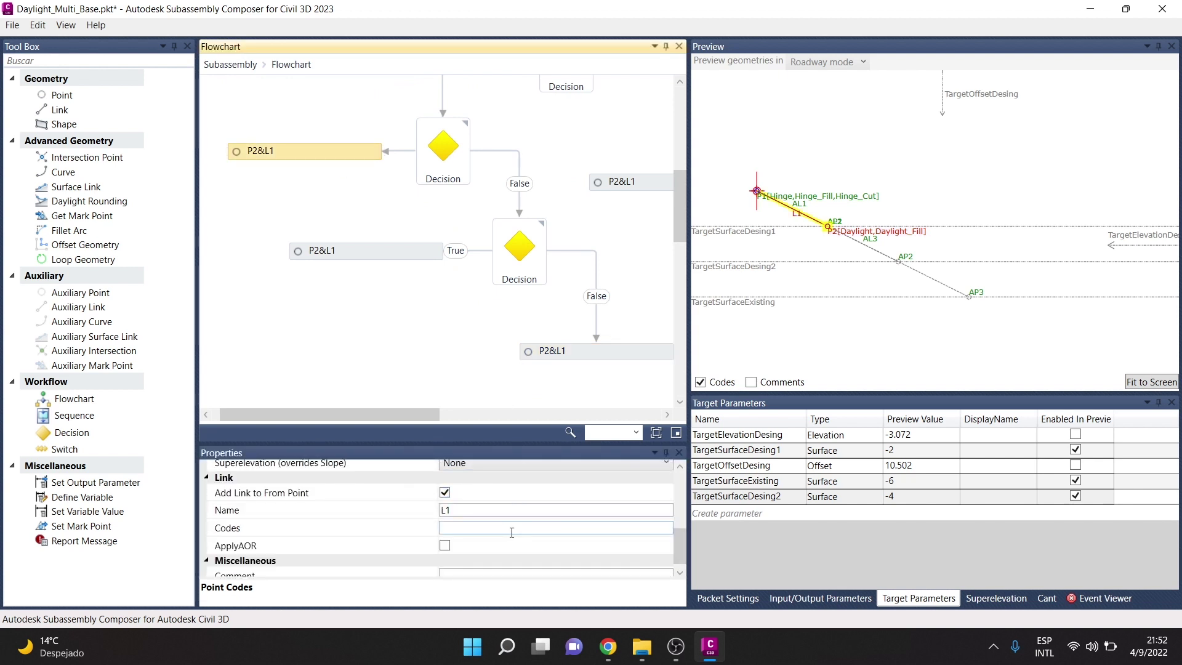
click(480, 525)
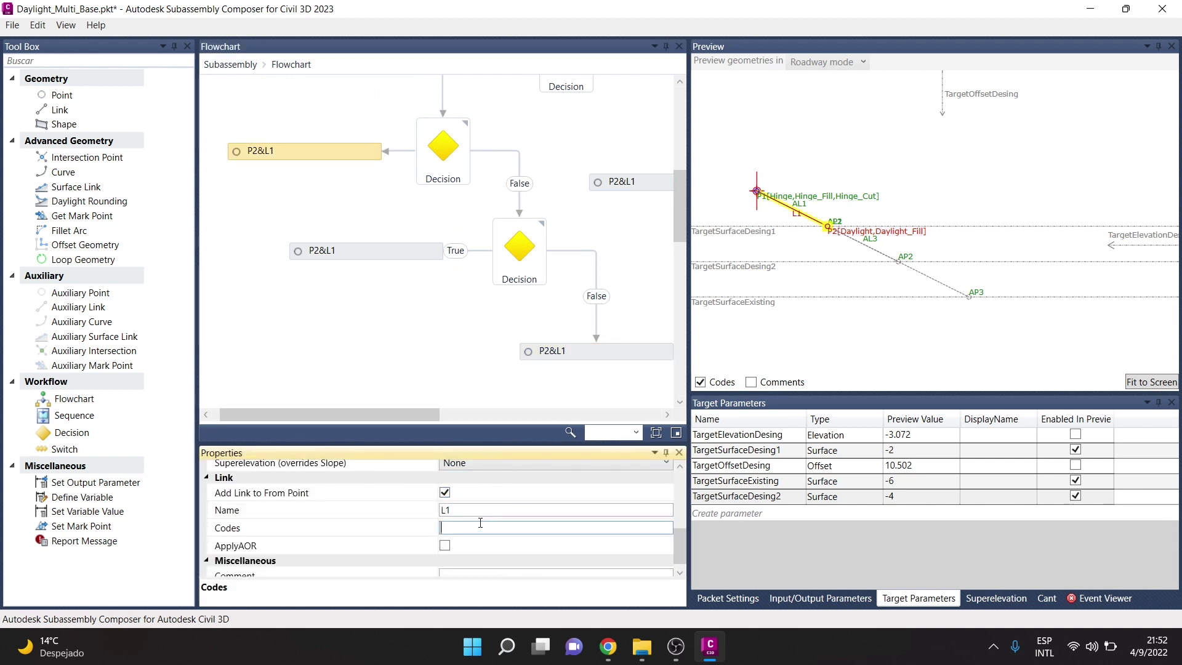
text("Daylight","Daylight_Fill")
text(",")
text(Dat)
text(um)
text(Top)
key(shift+Left)
key(shift+Left)
key(shift+Left)
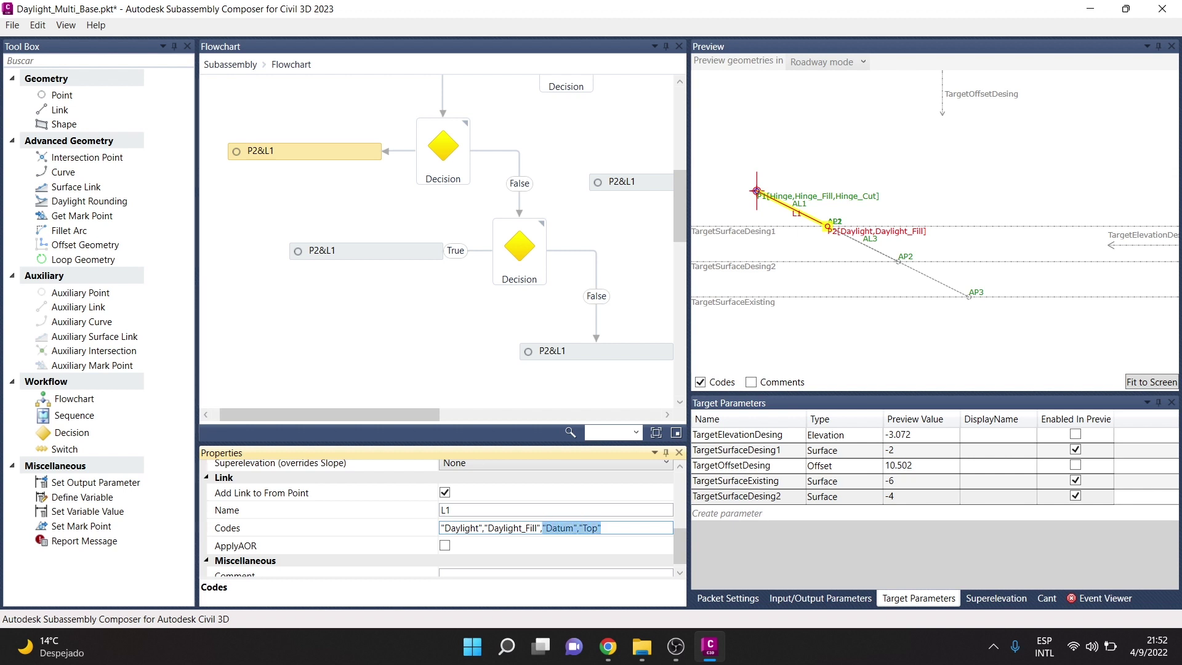
key(shift+Left)
key(shift+Left)
key(shift+Left)
key(shift+Left)
key(shift+Left)
key(shift+Left)
key(shift+Left)
key(shift+Left)
key(ctrl+c)
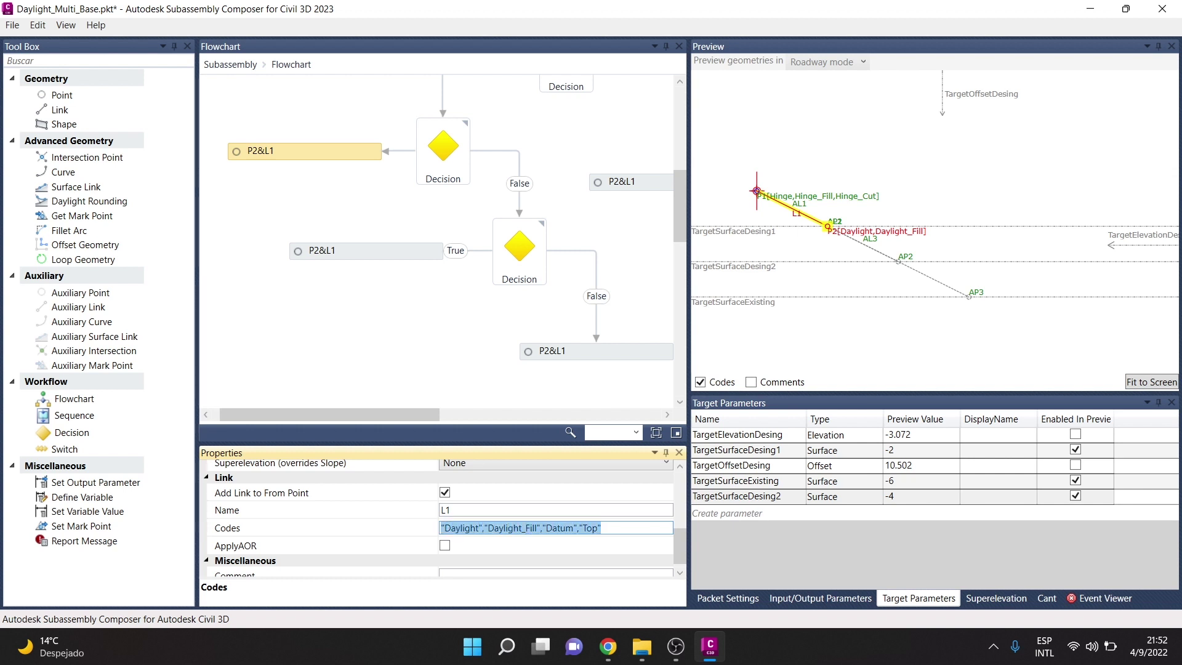
click(411, 249)
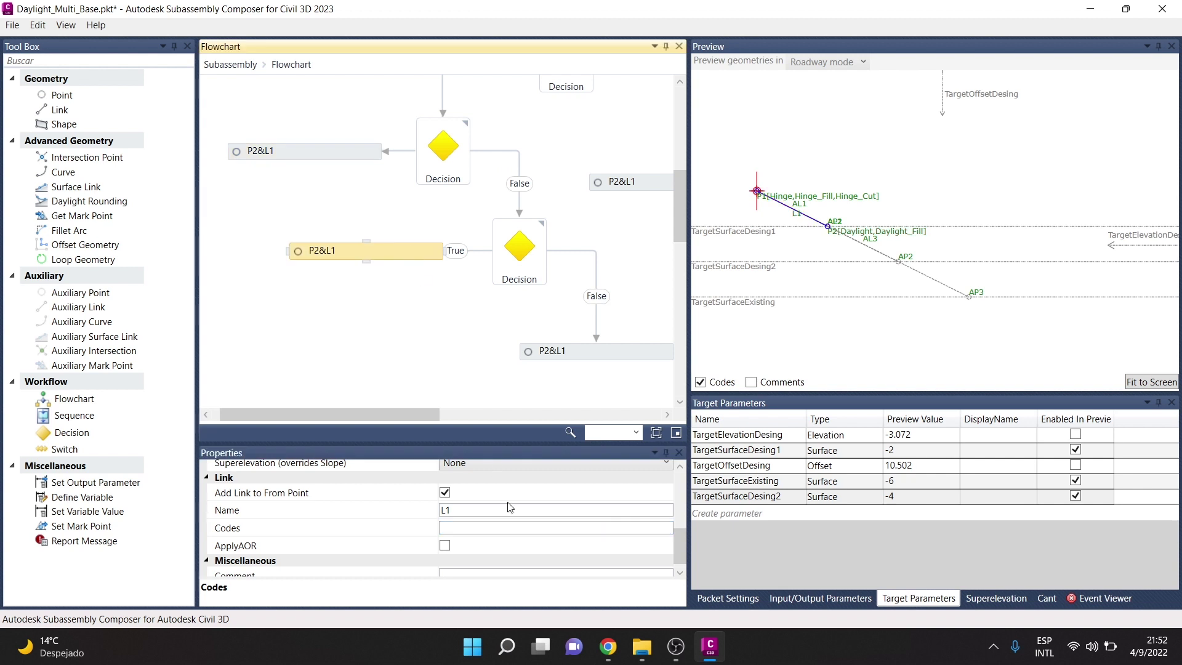
click(474, 527)
key(ctrl+v)
click(596, 353)
click(464, 523)
key(ctrl+v)
click(491, 263)
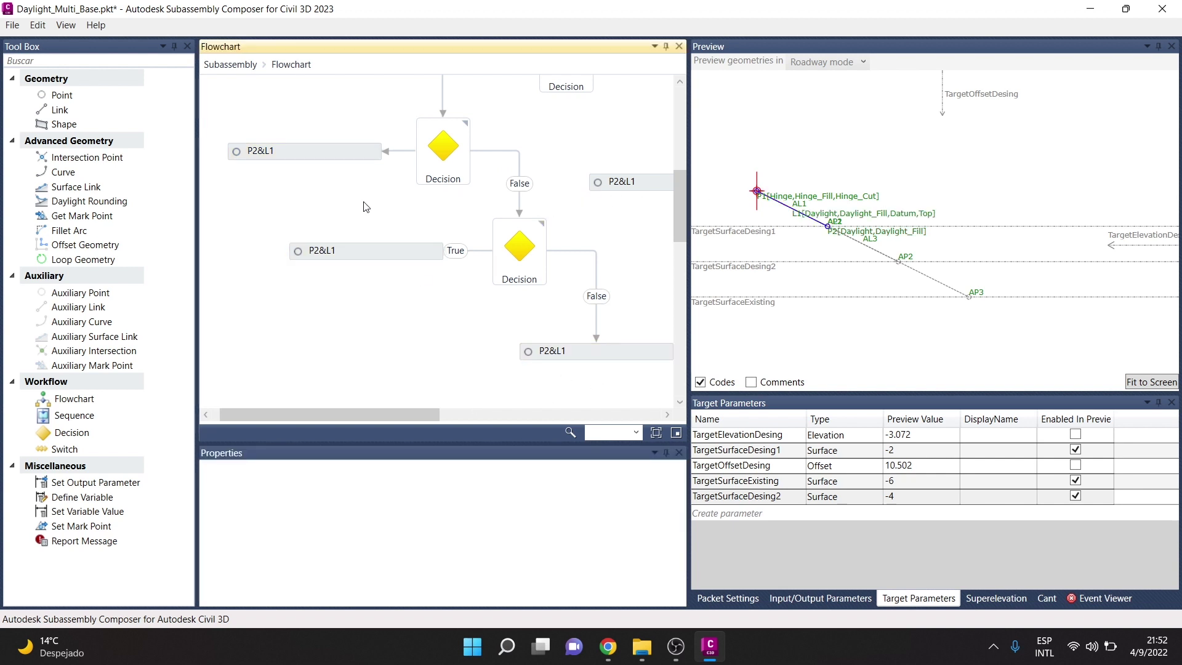
Select the P2&L1 step on the cut branch of the flowchart.
scroll(366, 206, down, 3)
scroll(370, 246, up, 3)
drag(393, 421, 571, 433)
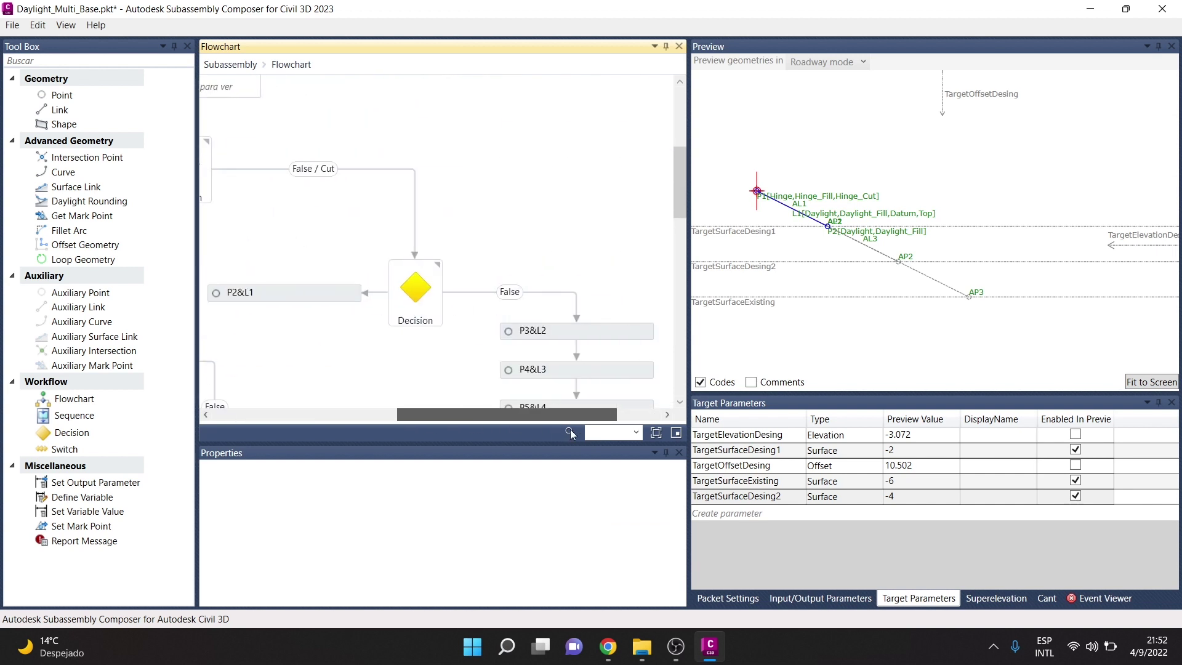
click(346, 297)
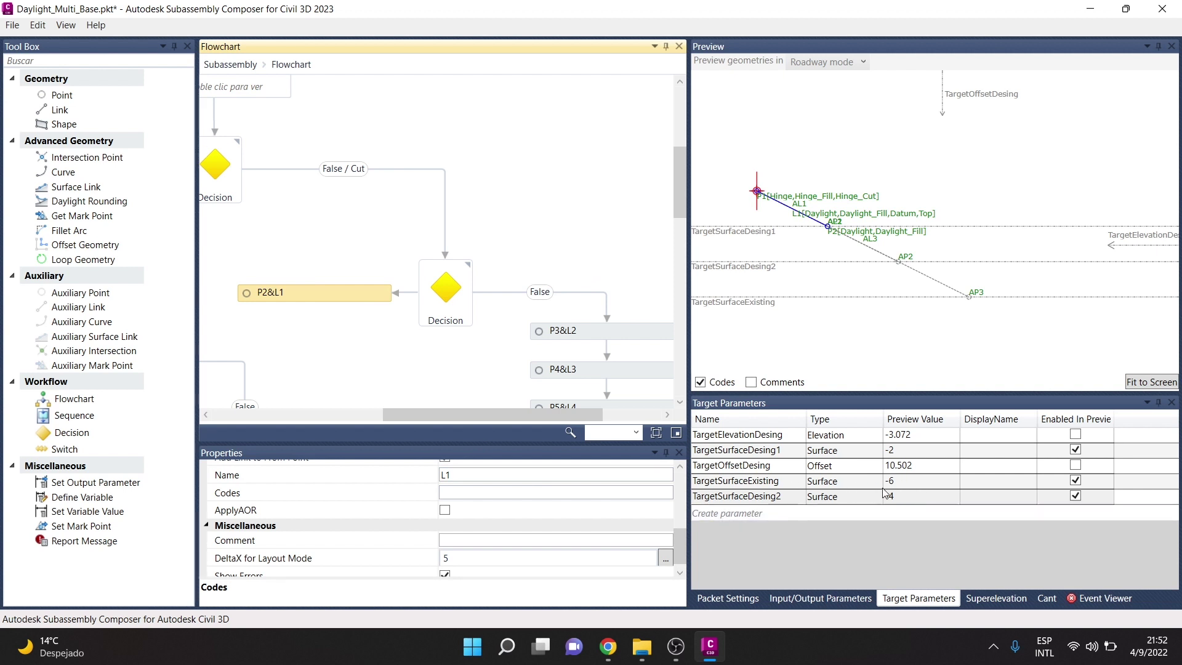
Preview TargetSurfaceExisting at 0.5 and zoom in on the resulting cut case.
click(912, 484)
click(911, 482)
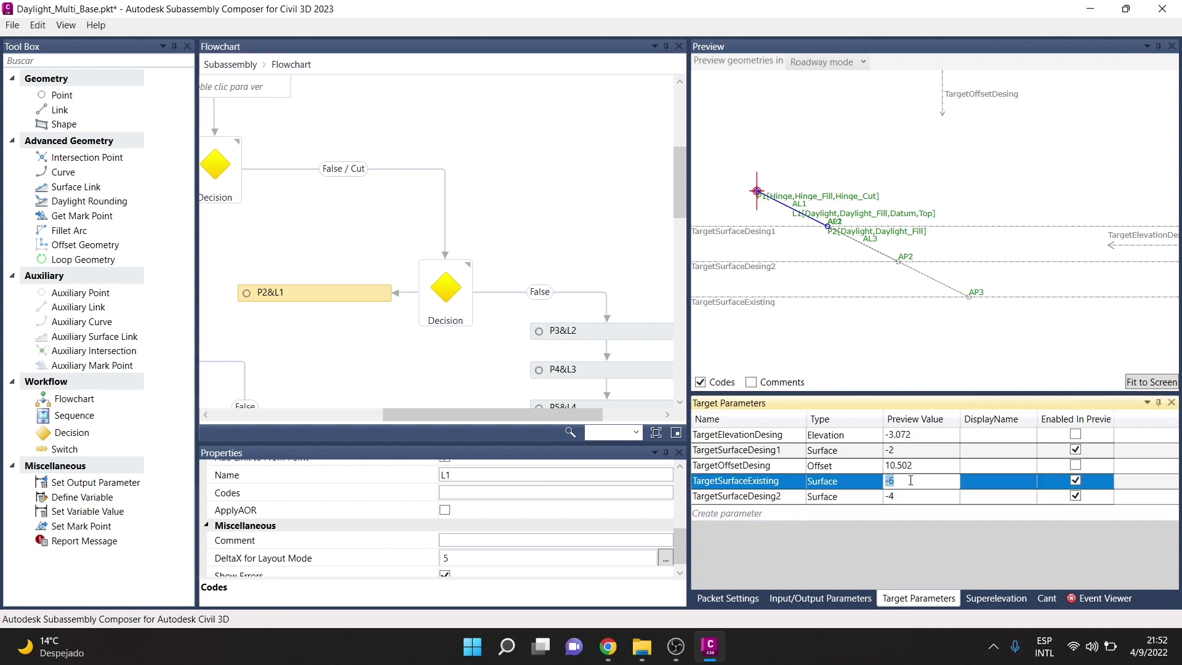
text(0.5)
key(Return)
scroll(725, 179, up, 5)
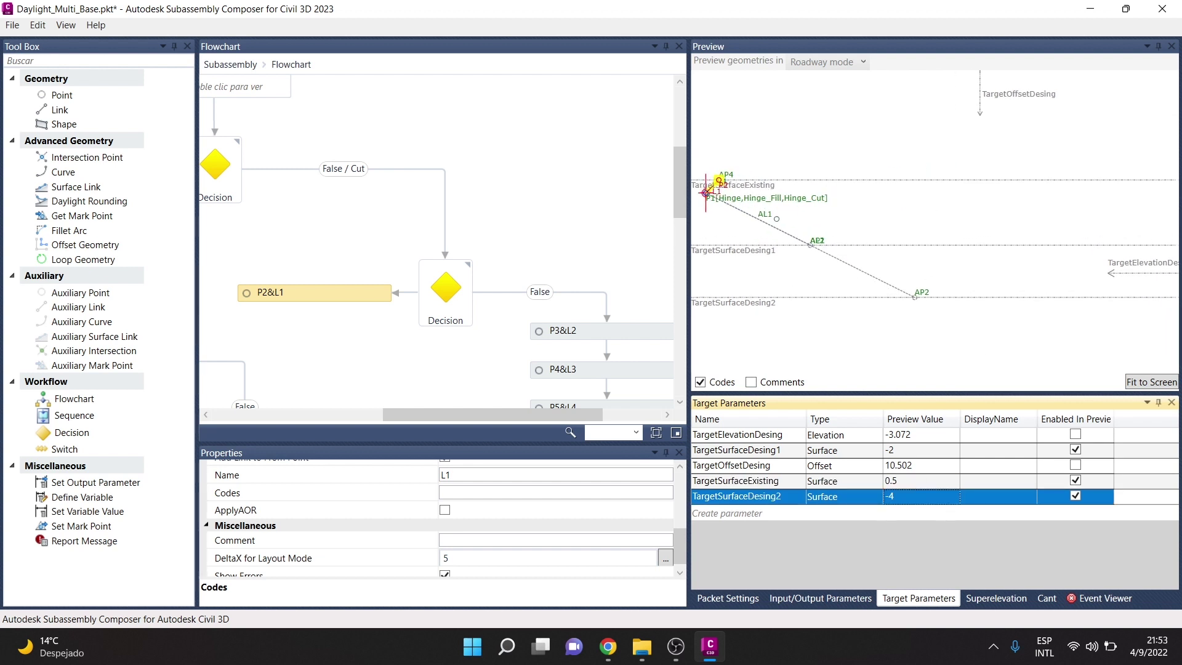
scroll(798, 190, up, 1)
scroll(798, 190, up, 1)
scroll(798, 190, up, 1)
scroll(798, 190, up, 1)
scroll(809, 196, up, 1)
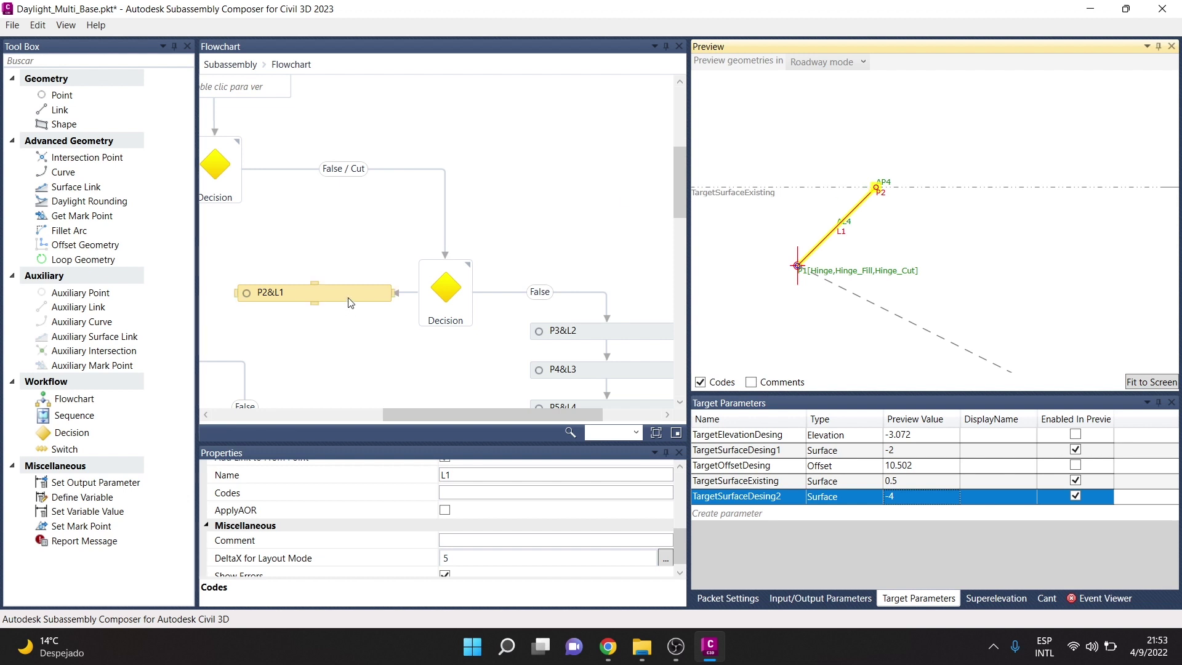
scroll(897, 213, down, 1)
scroll(894, 209, down, 1)
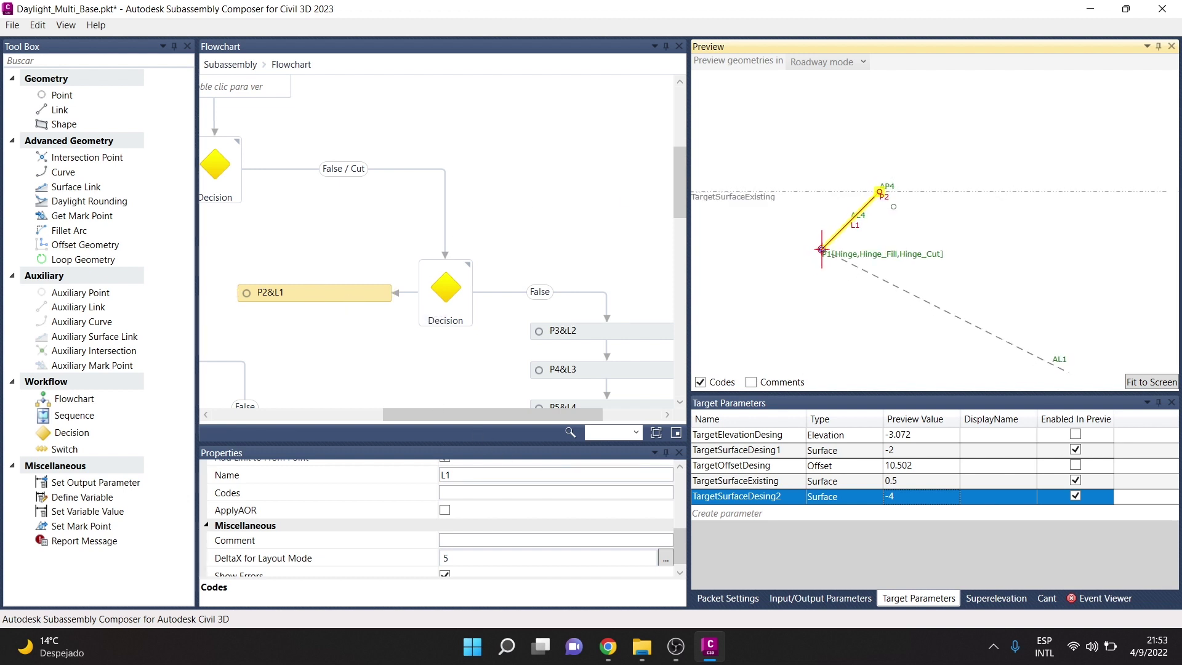
scroll(459, 530, up, 1)
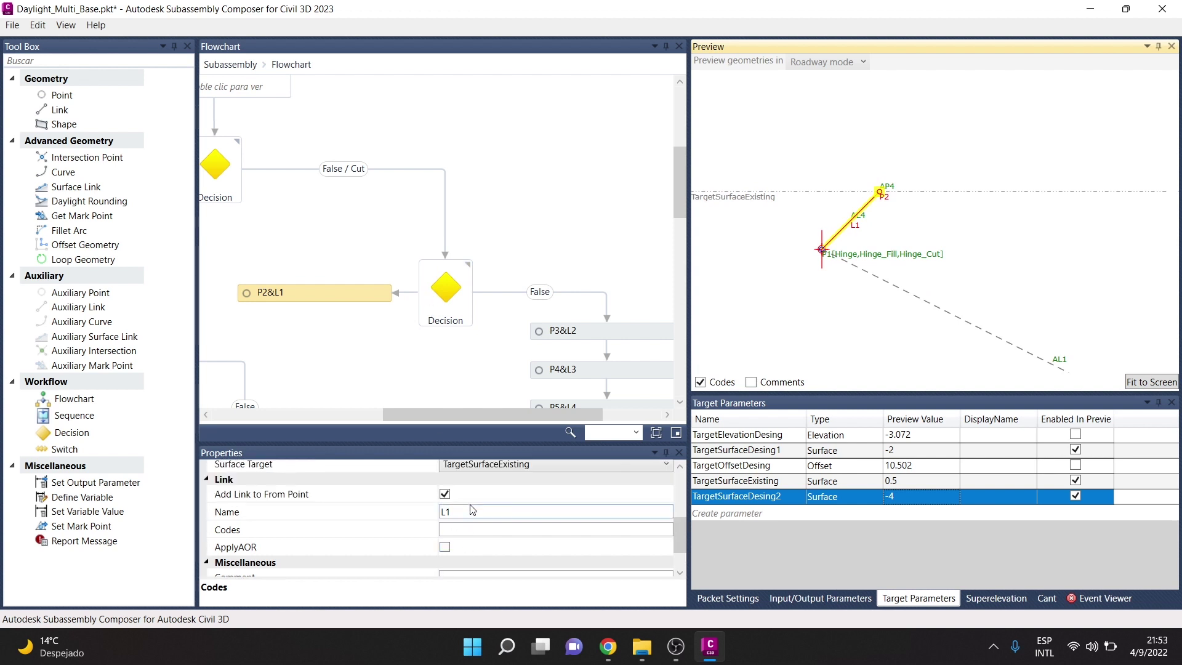
Build the Daylight, Daylight_Cut, Datum, Top code list and paste it into L1's codes.
scroll(478, 499, up, 3)
click(468, 500)
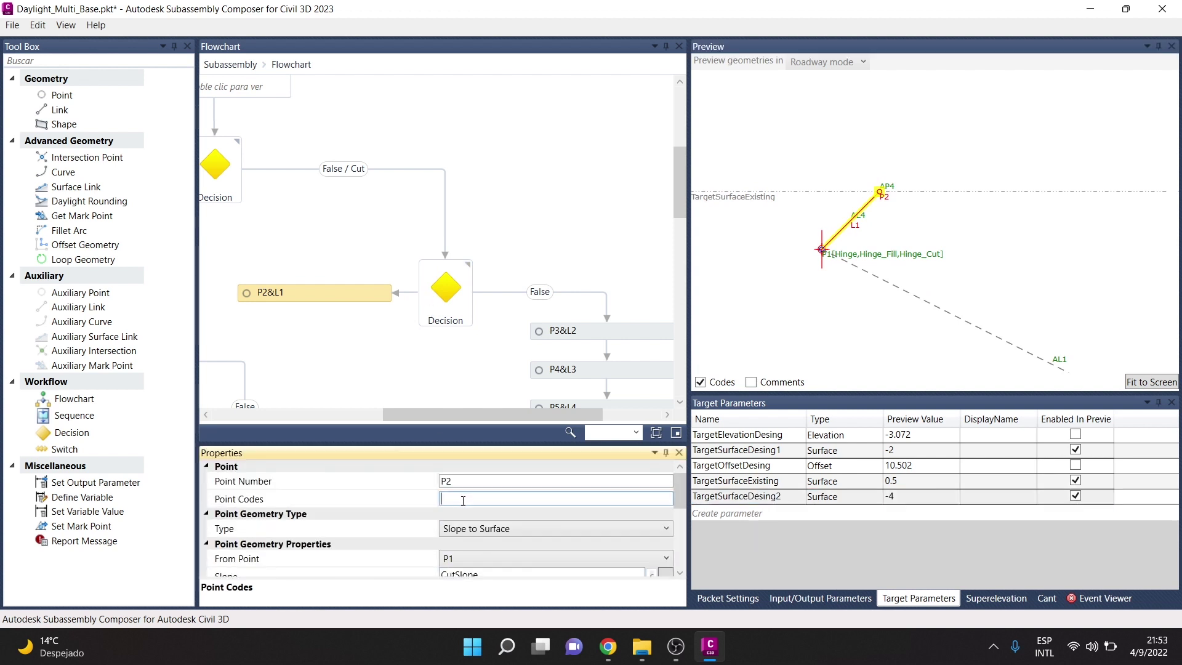
key(ctrl+v)
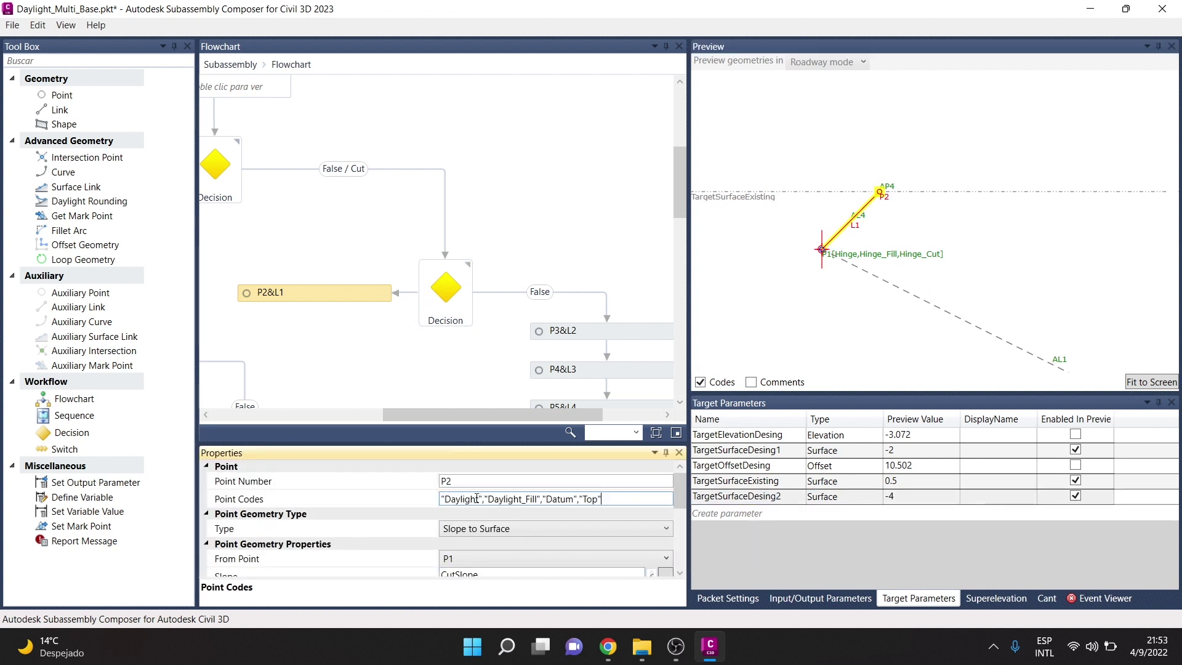
drag(525, 501, 541, 501)
text(Cut)
drag(621, 497, 547, 507)
drag(610, 500, 425, 497)
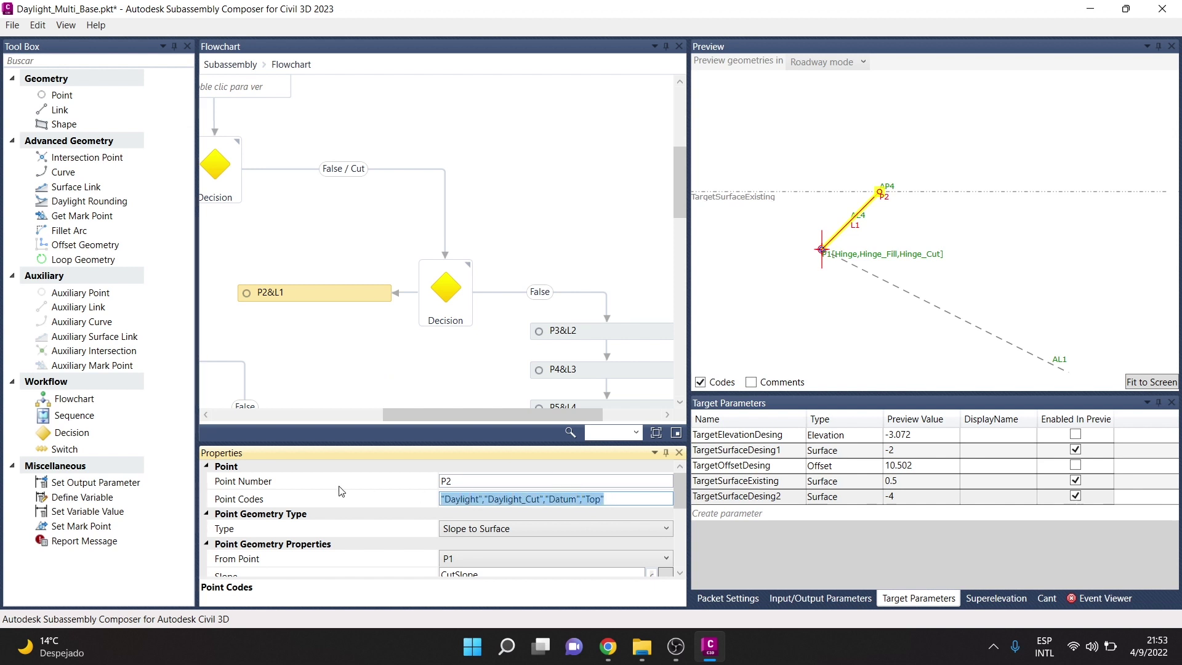
scroll(483, 516, down, 3)
click(480, 531)
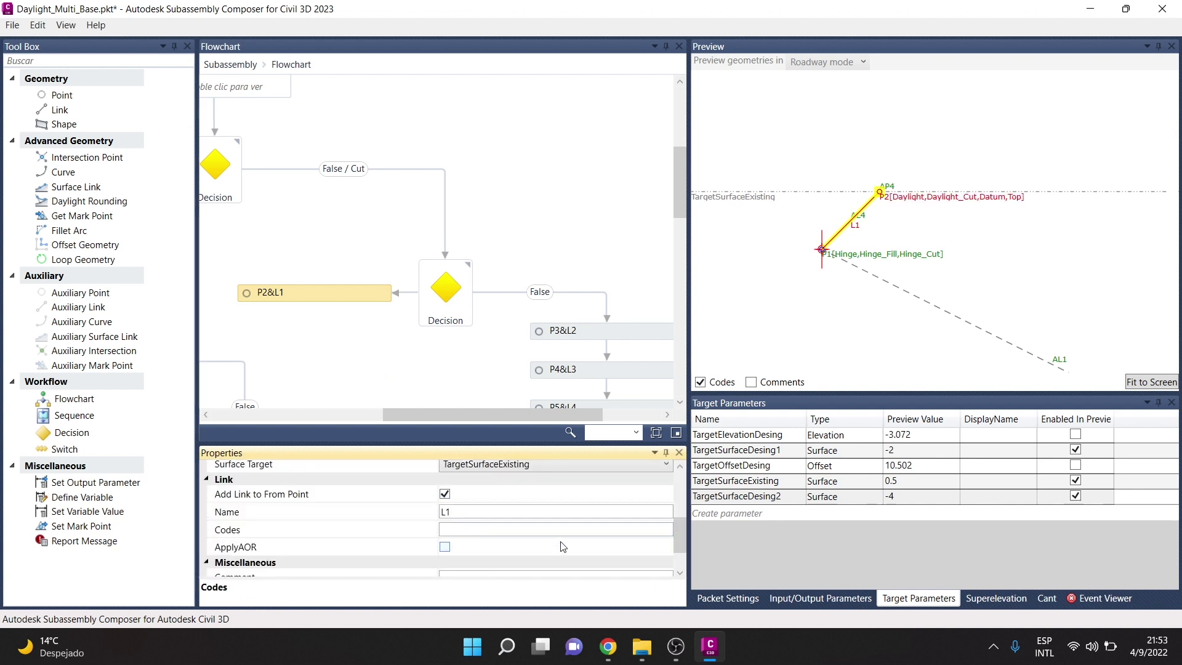
text("Daylight","Daylight_Cut","Datum","Top")
Trim P2's codes to just Daylight and Daylight_Cut, then recheck the cut-branch P2&L1.
scroll(484, 531, up, 3)
click(616, 499)
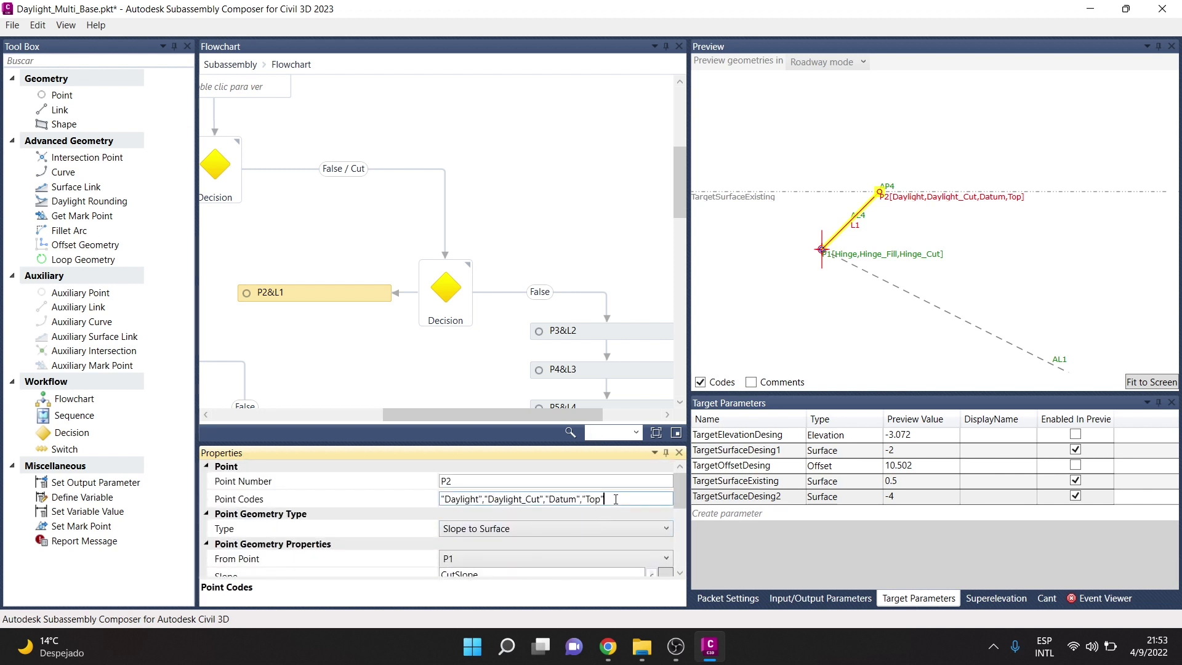
drag(616, 499, 544, 500)
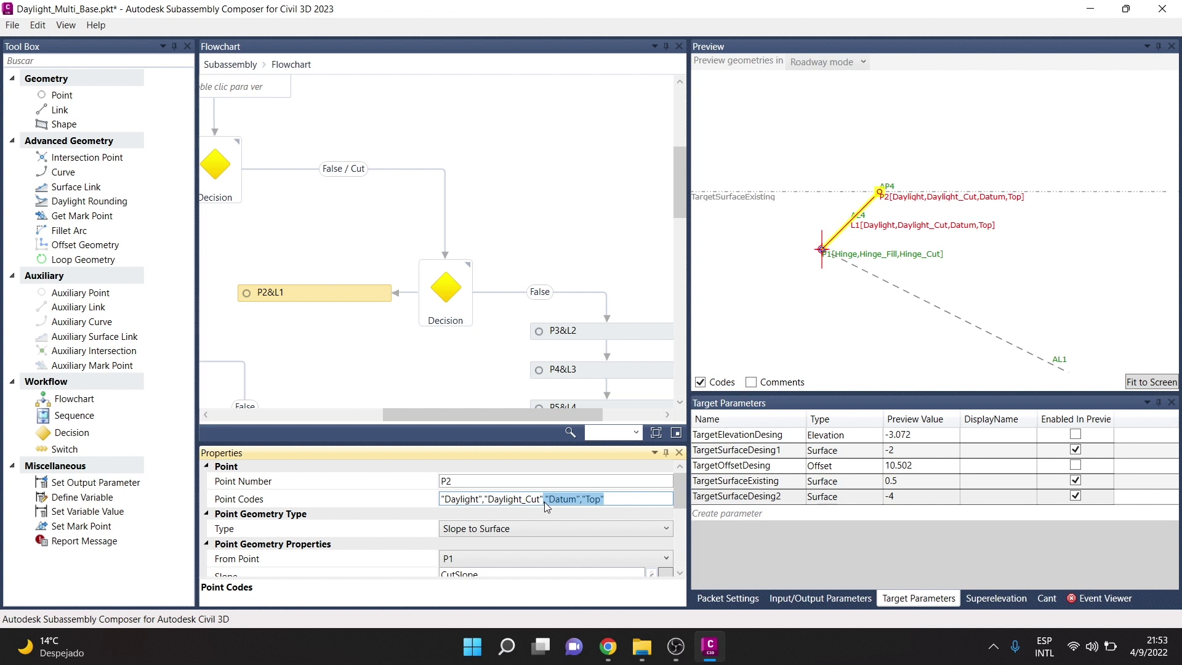
key(BackSpace)
click(507, 192)
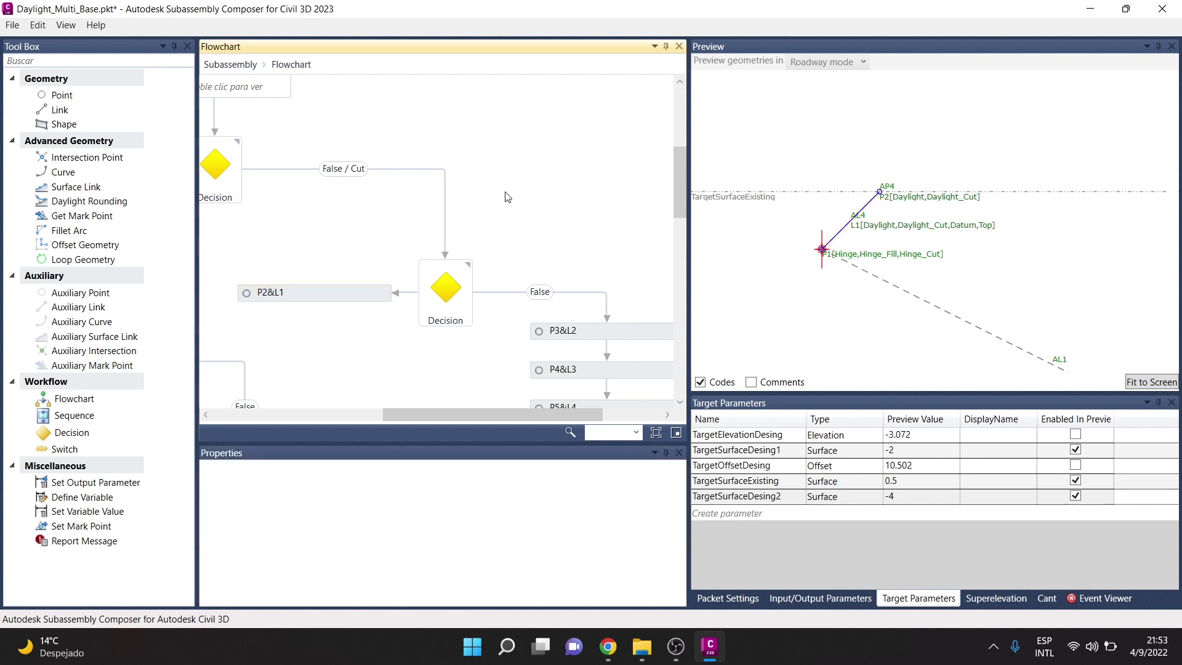
click(333, 293)
scroll(517, 526, down, 3)
scroll(517, 527, down, 3)
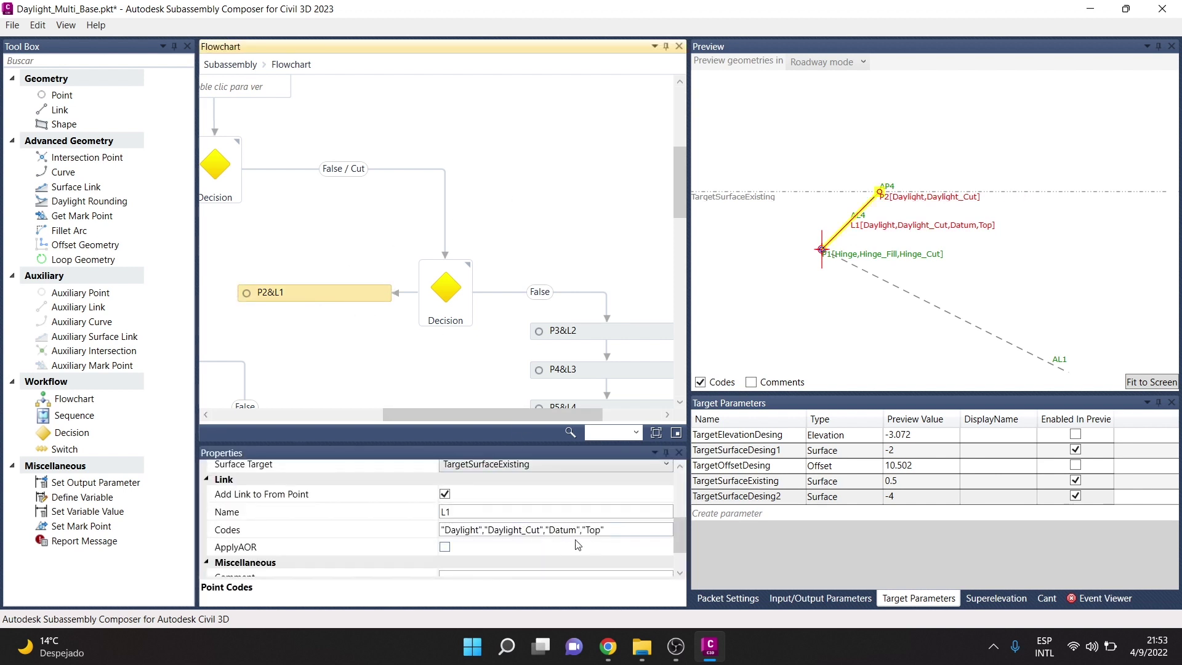
scroll(542, 289, down, 2)
scroll(616, 342, down, 1)
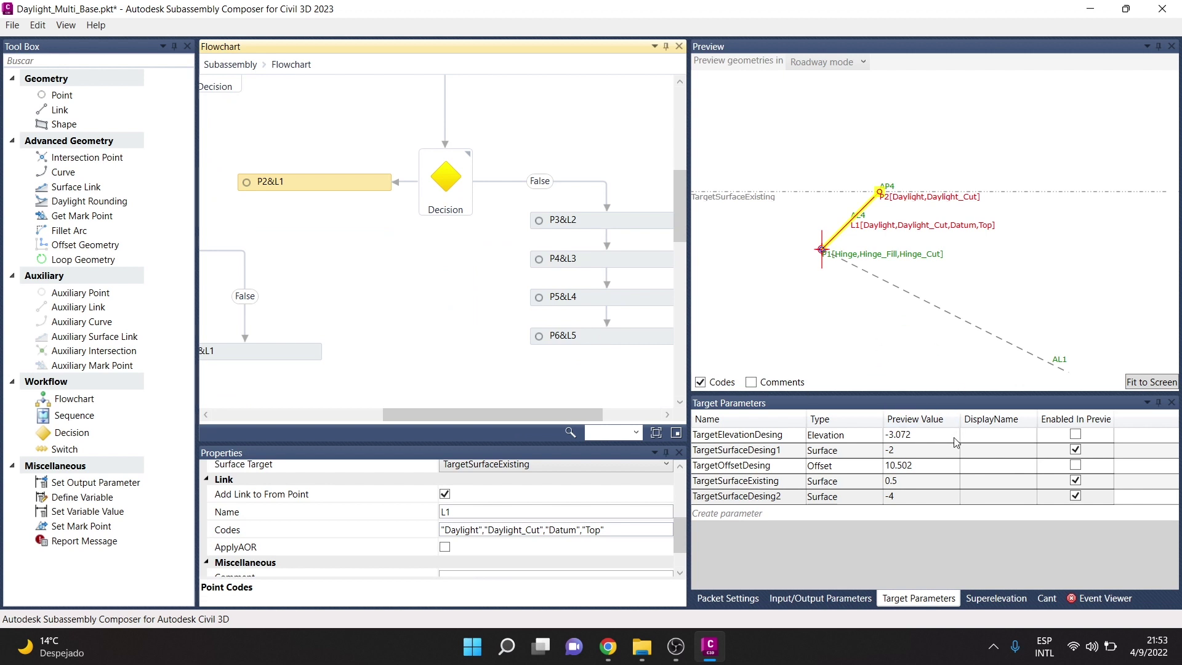
Preview TargetSurfaceExisting at 2 and select the P3&L2 step.
double_click(912, 480)
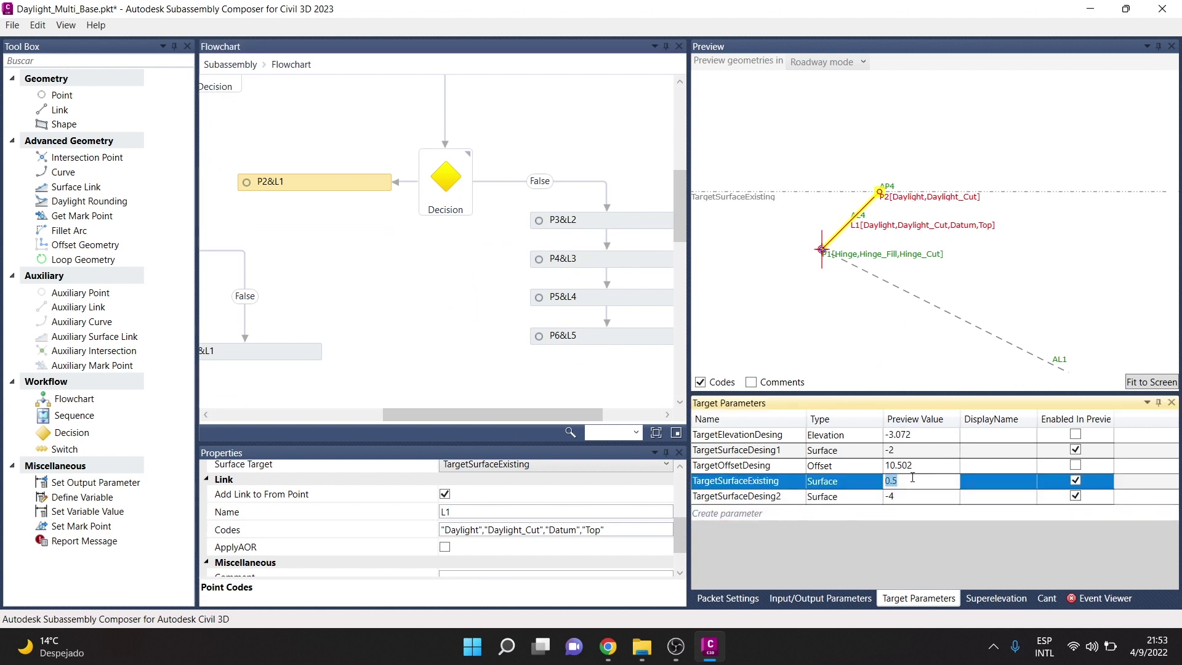
text(2)
key(Return)
scroll(517, 232, down, 1)
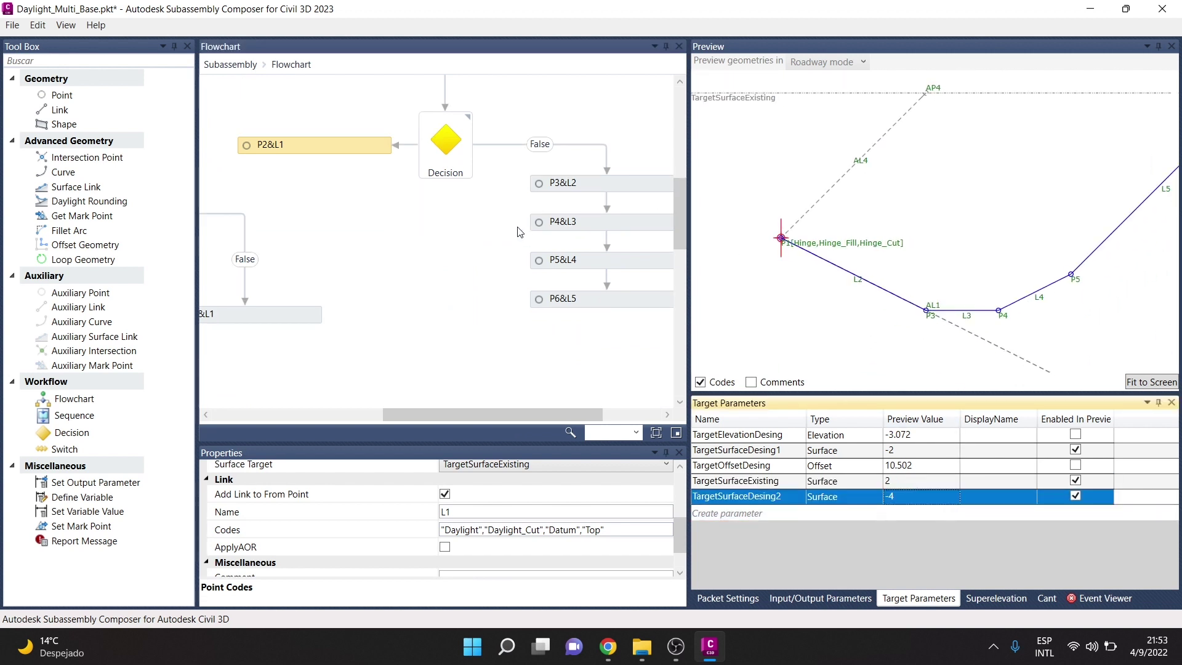
click(630, 178)
scroll(526, 514, up, 5)
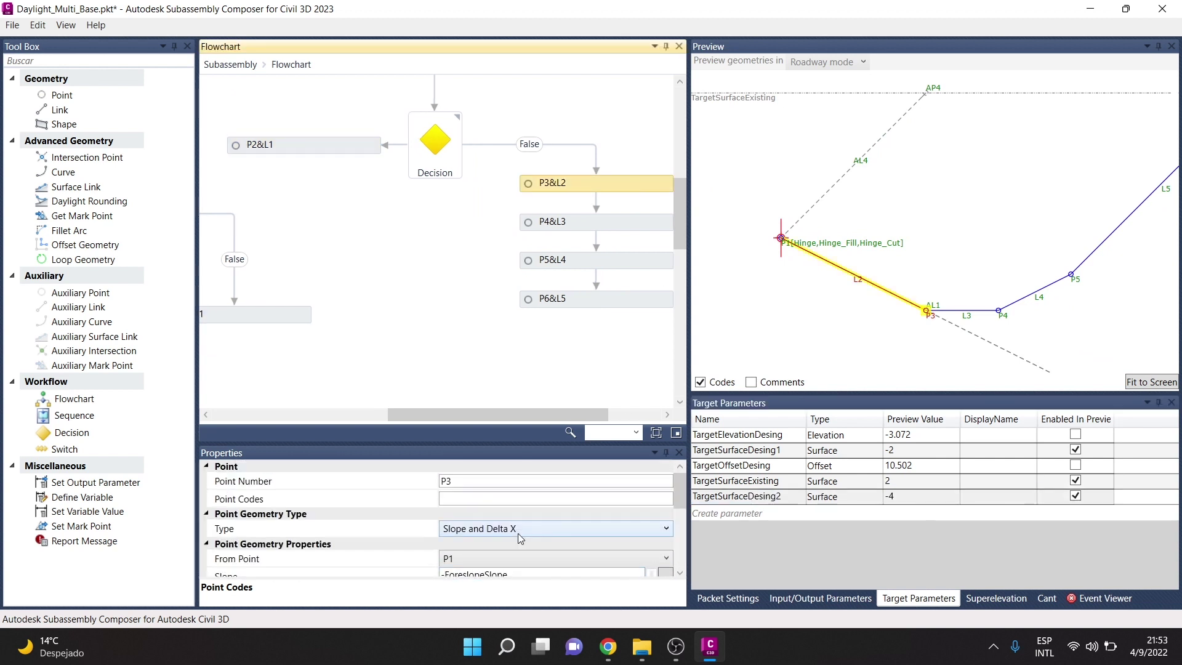
Code point P3 as Ditch_In, Daylight, Daylight_Cut.
click(472, 501)
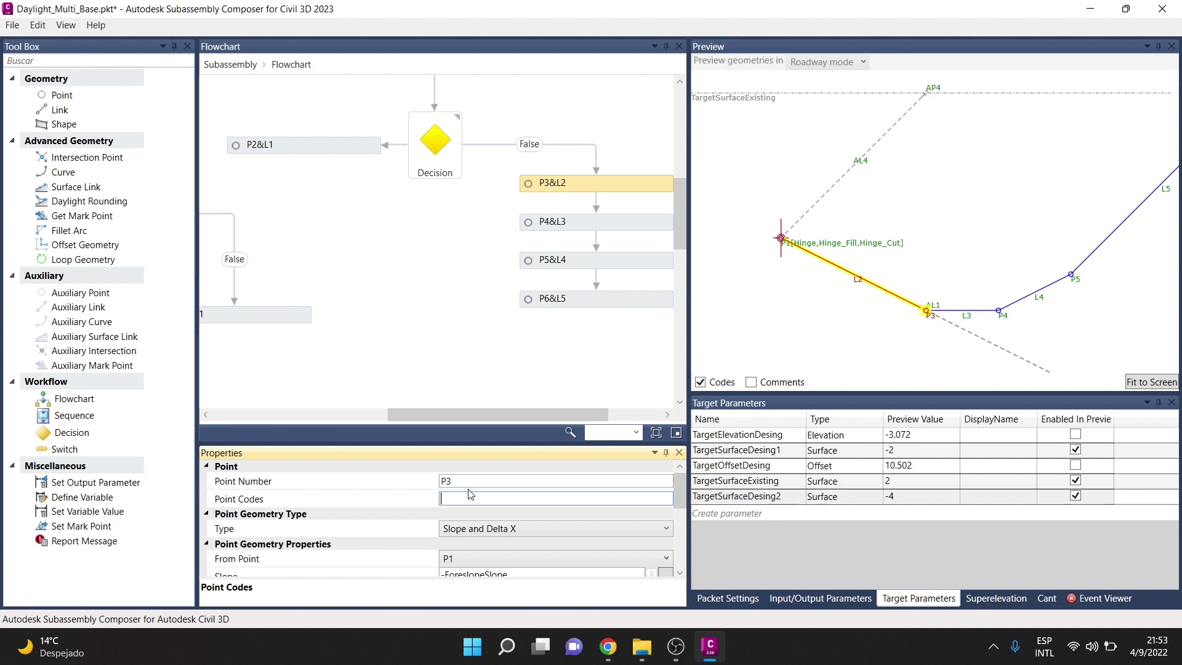
text(")
text(Di)
text(tch)
text(_)
text(m)
text("")
text(Daylight)
text("")
text(Da)
text(y)
text(ligh)
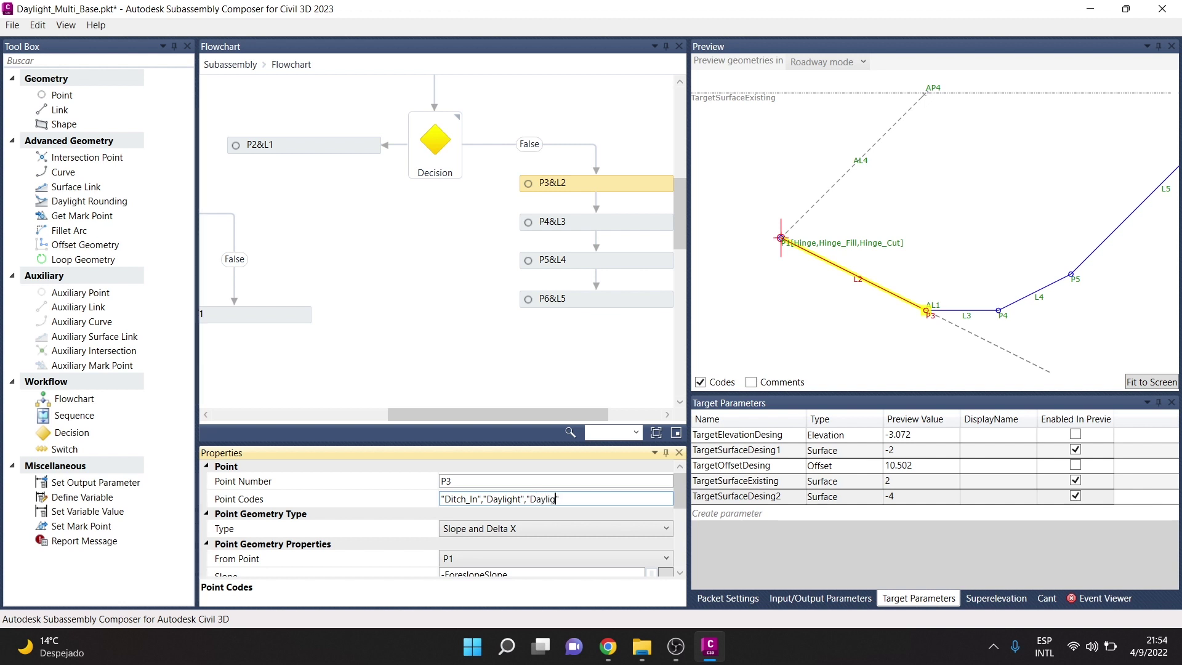
text(t_)
text(Cut)
key(ctrl+a)
key(ctrl+c)
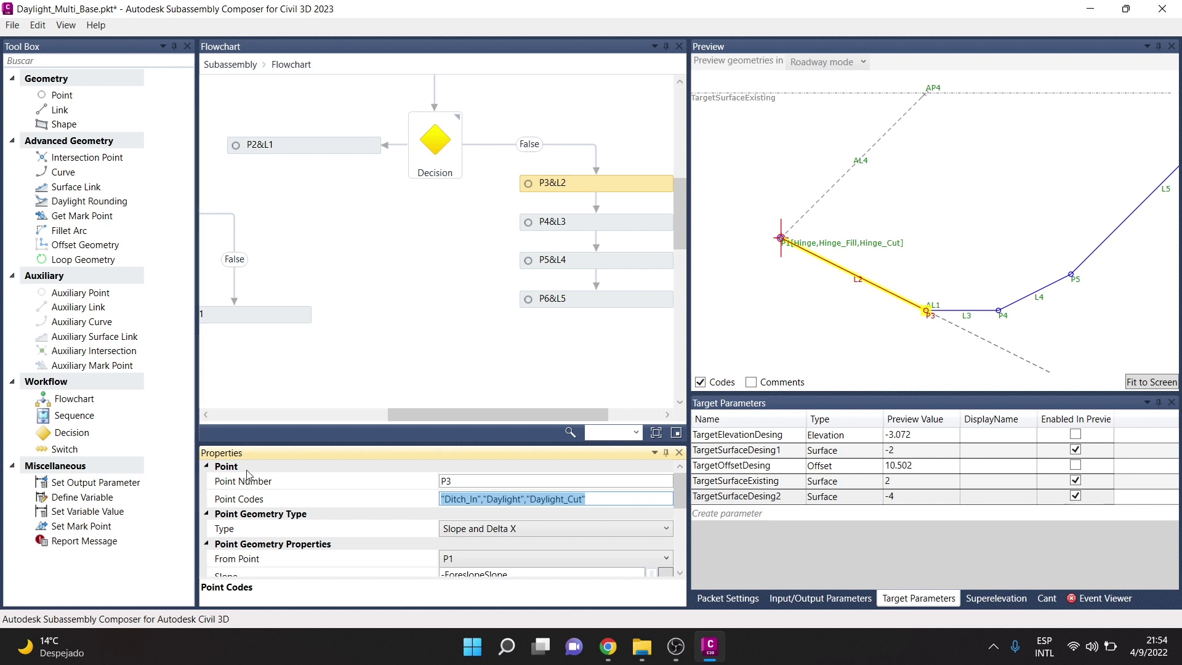
scroll(517, 504, down, 2)
scroll(474, 557, down, 1)
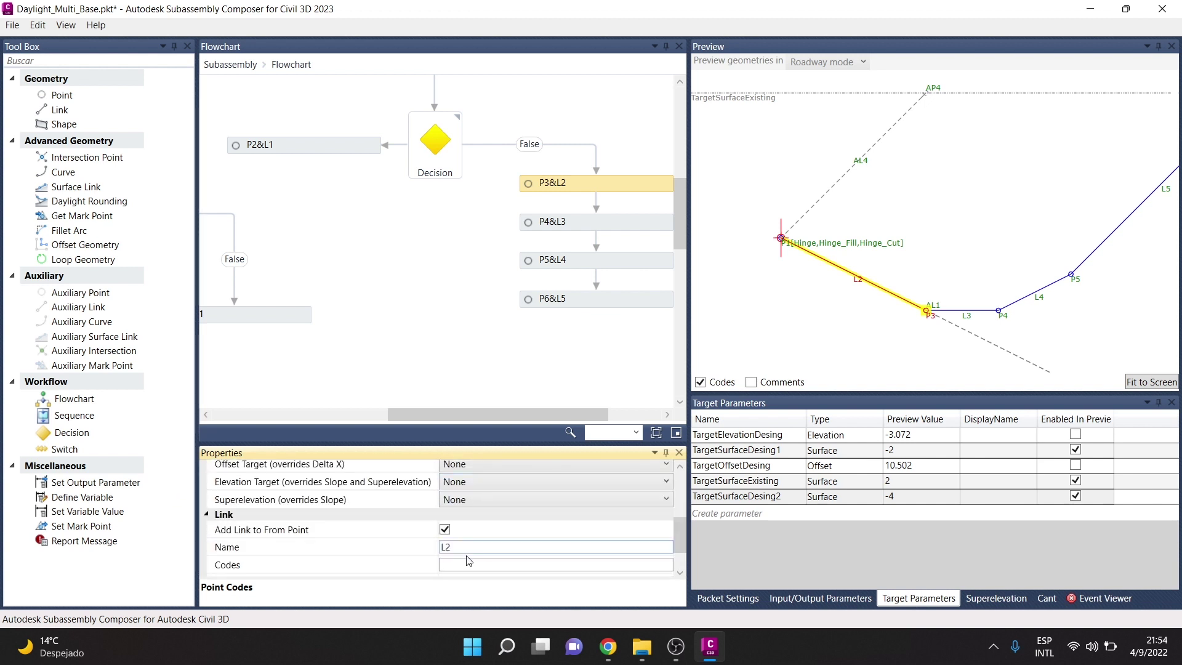
Code link L2 as Ditch, Daylight, Daylight_Cut, Datum, Top.
click(463, 562)
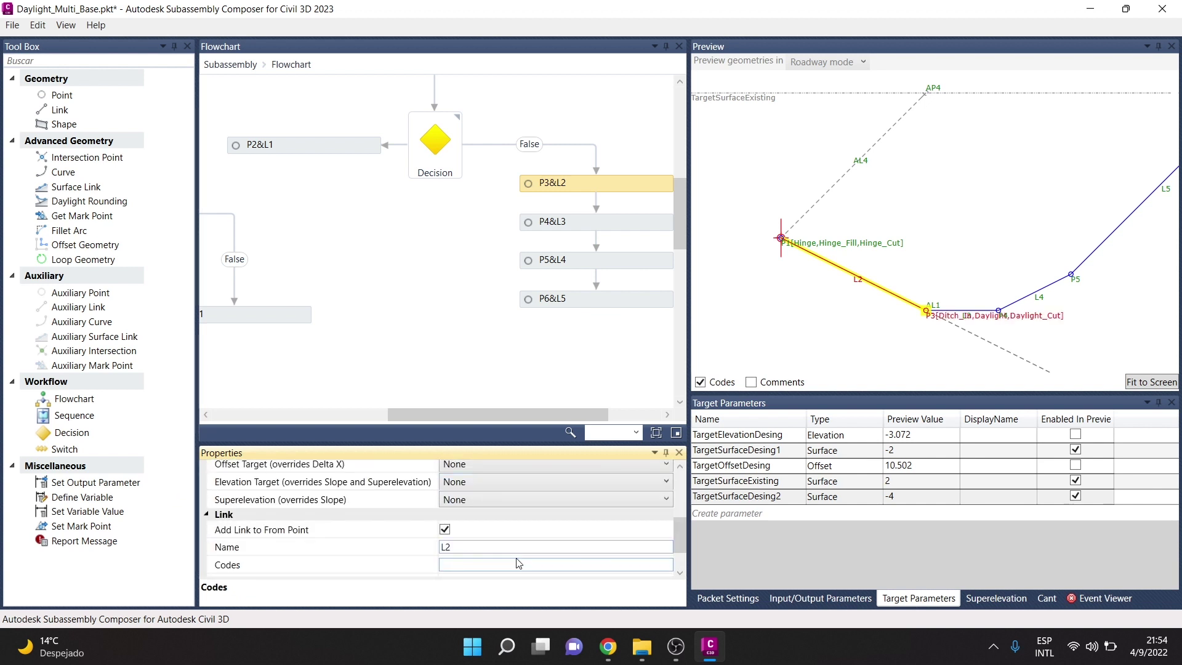
key(ctrl+v)
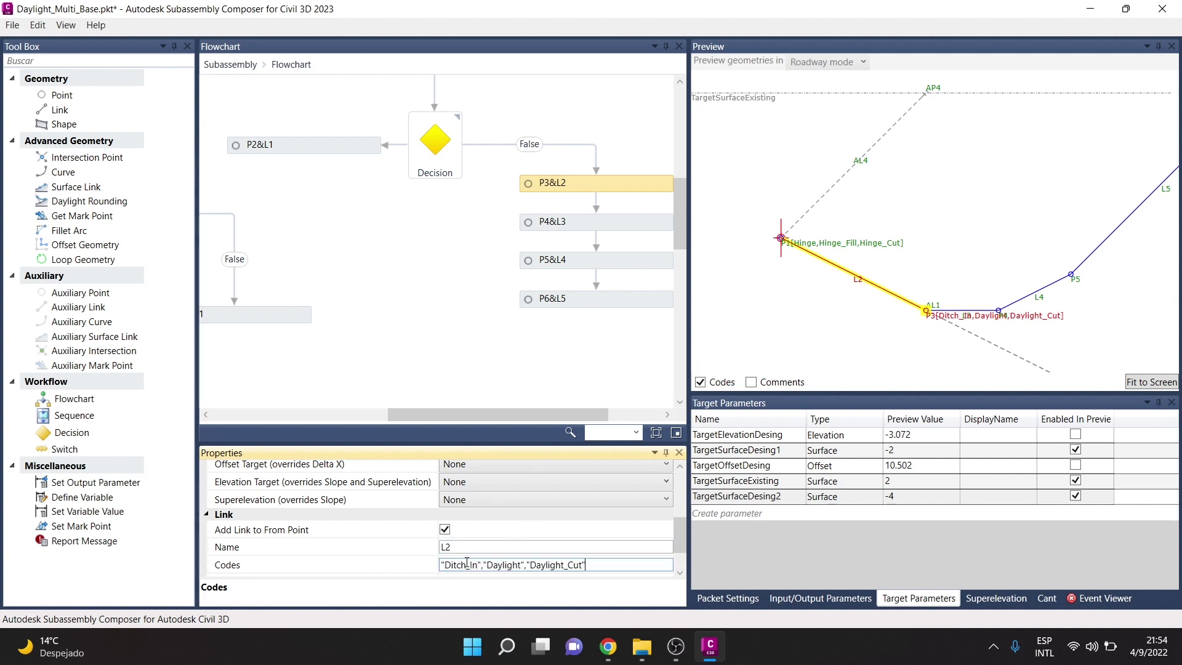
scroll(518, 557, down, 1)
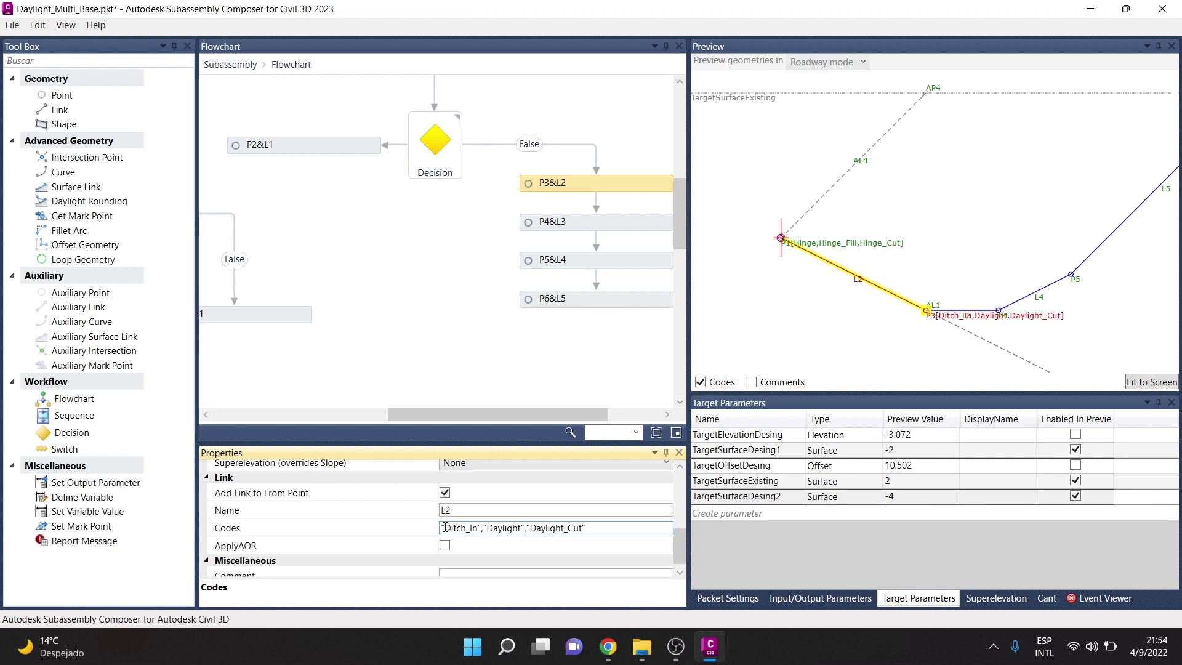
drag(481, 530, 469, 531)
key(BackSpace)
click(586, 528)
text("")
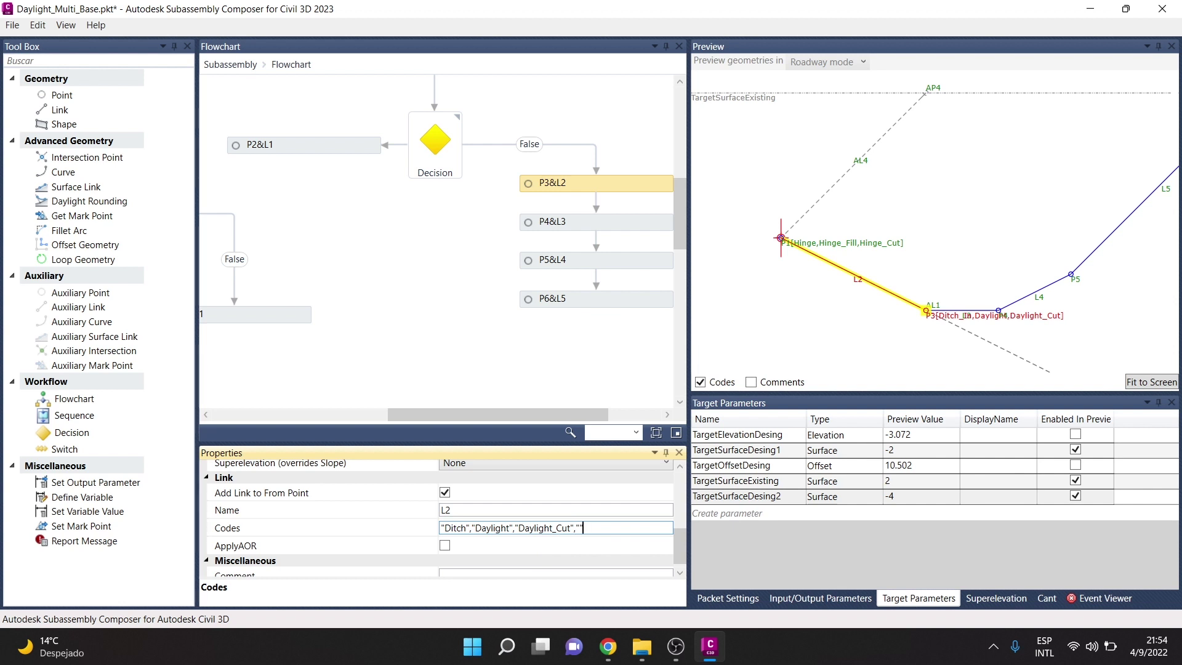
text(Datum)
click(639, 527)
text(Top)
click(325, 534)
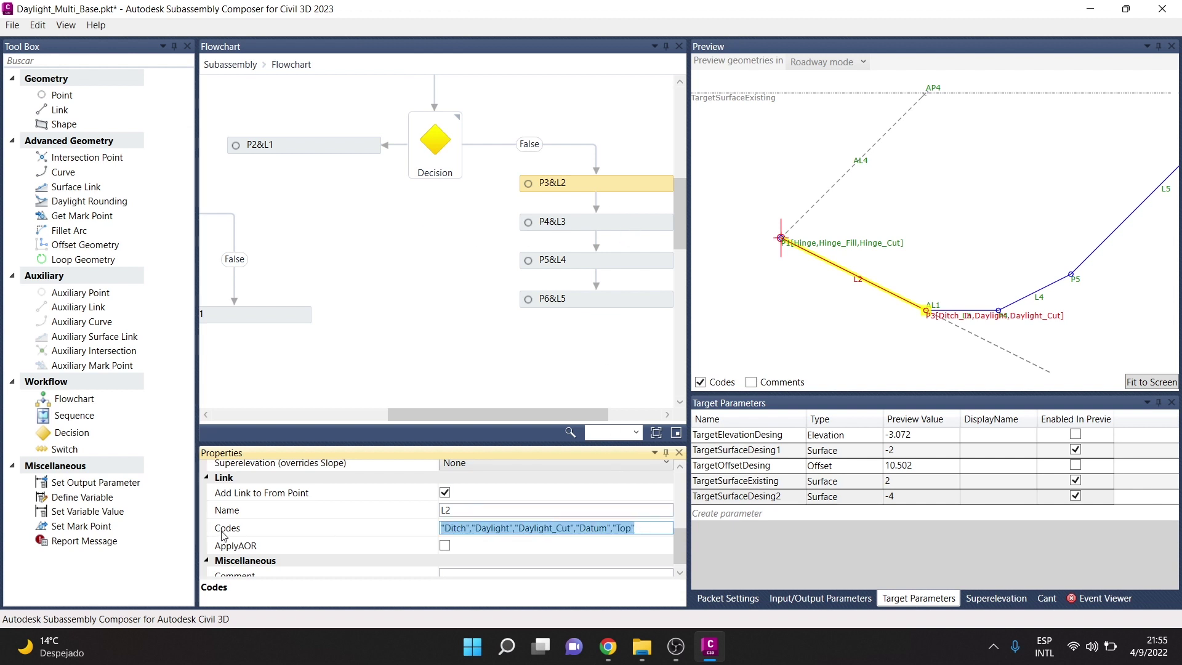
click(593, 227)
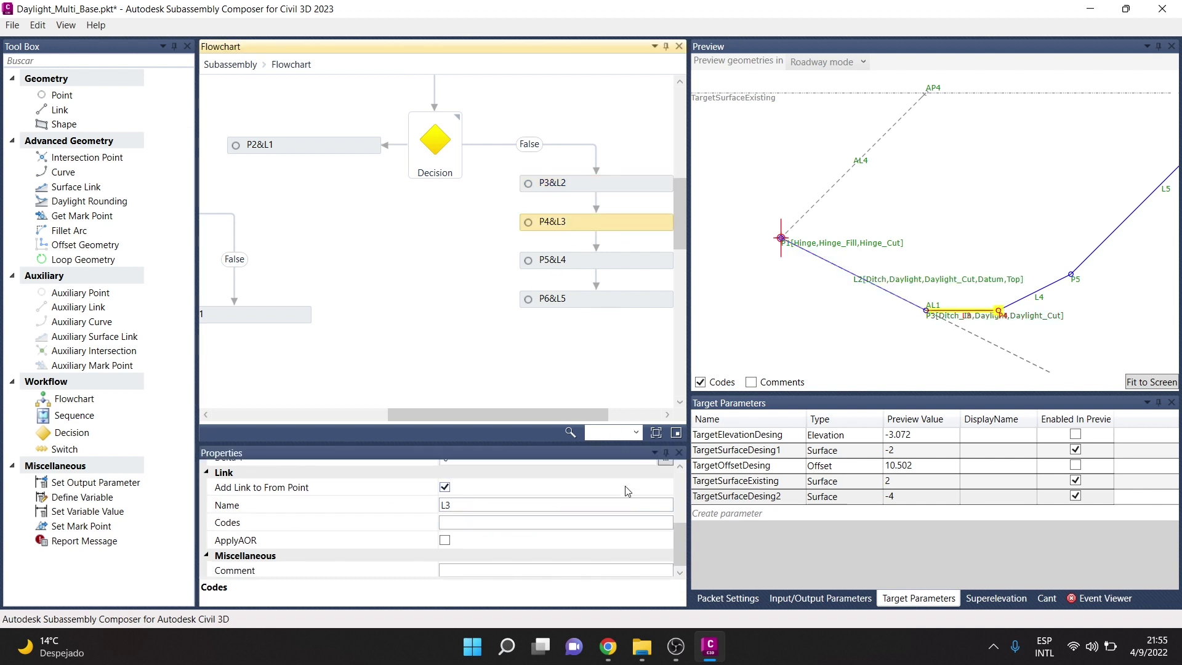
Paste L2's code list into P4, renaming its Ditch code to Ditch_Out.
scroll(538, 541, up, 3)
scroll(538, 540, up, 2)
scroll(534, 535, up, 1)
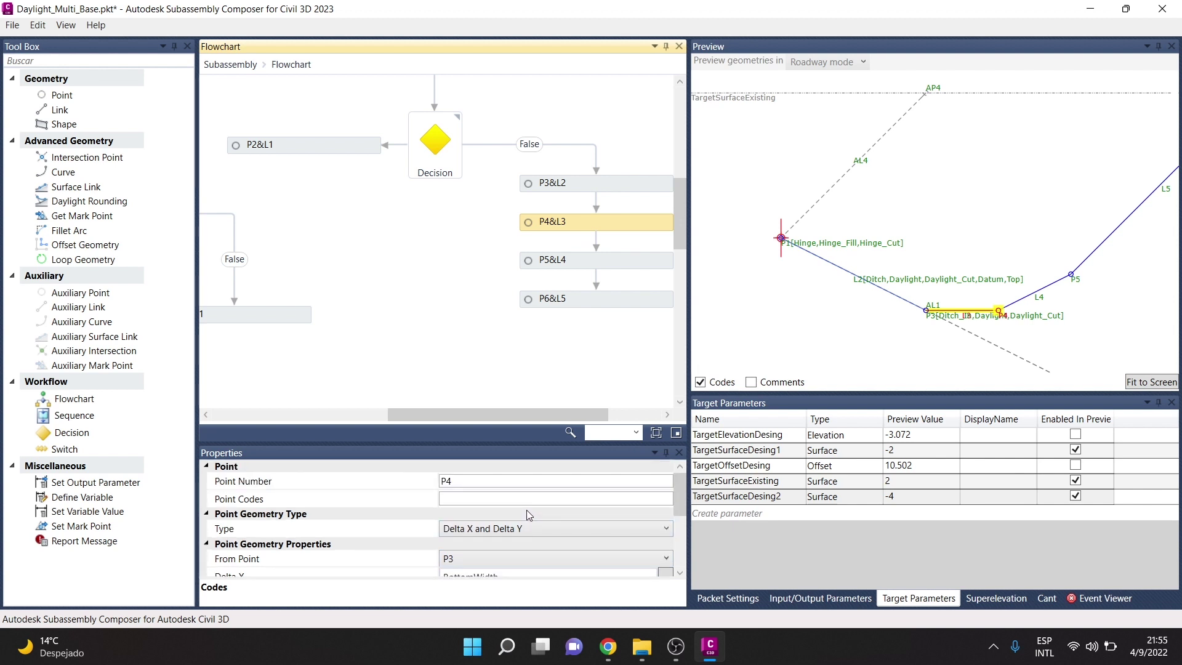
click(473, 500)
text("Ditch","Daylight","Daylight_Cut","Datum","Top")
drag(473, 499, 444, 499)
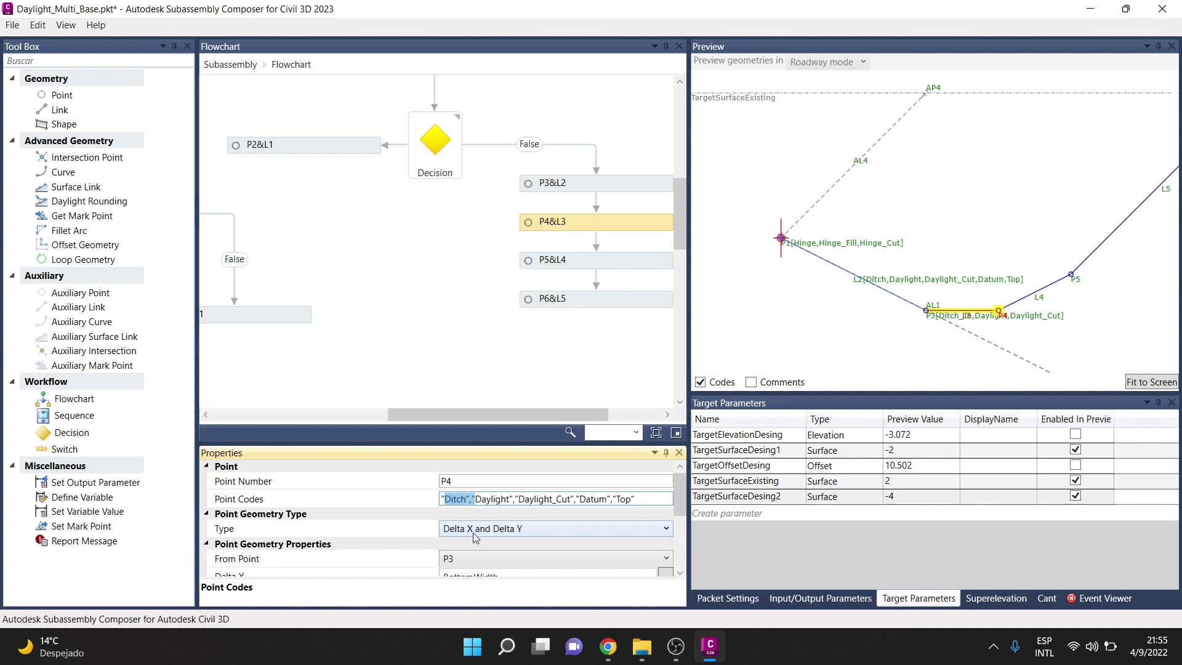
key(Left)
text(_Out)
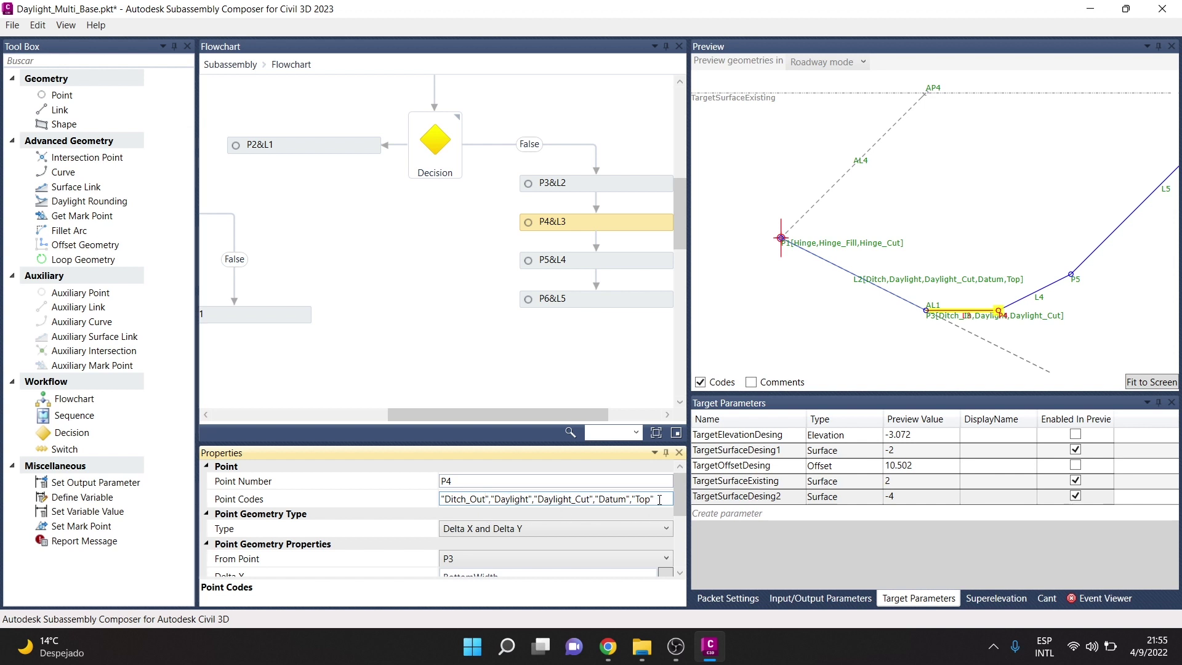
drag(656, 500, 308, 499)
key(ctrl+c)
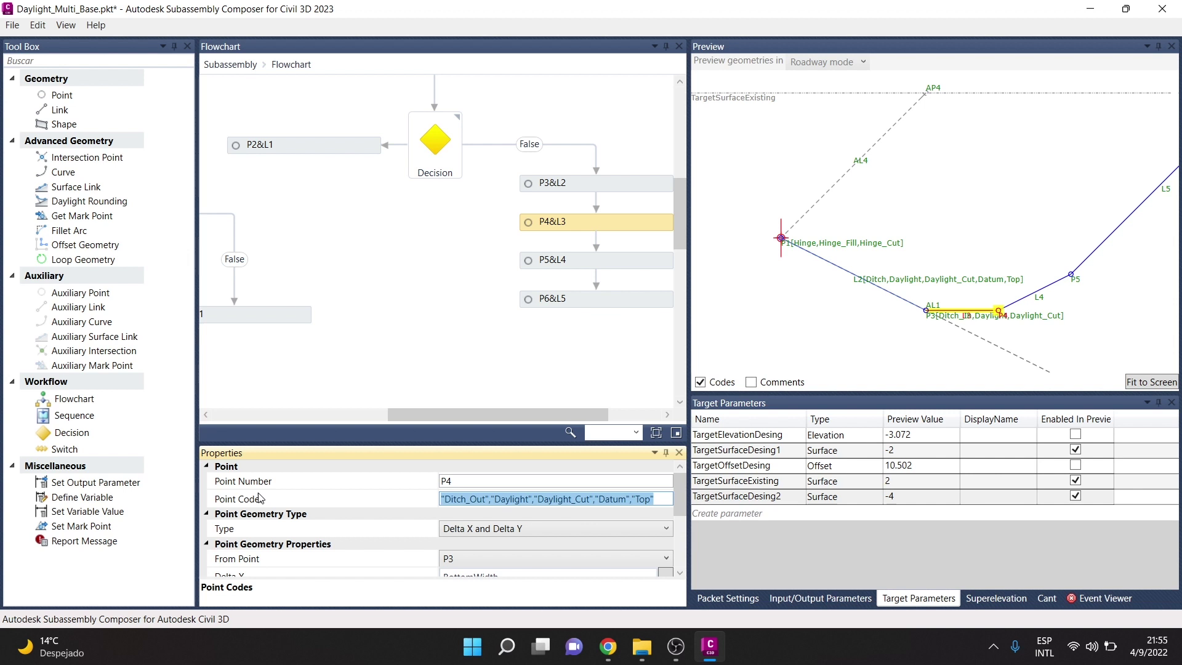
Reduce link L3's codes to just Ditch, Datum and Top.
scroll(487, 530, down, 3)
scroll(488, 530, down, 2)
click(466, 521)
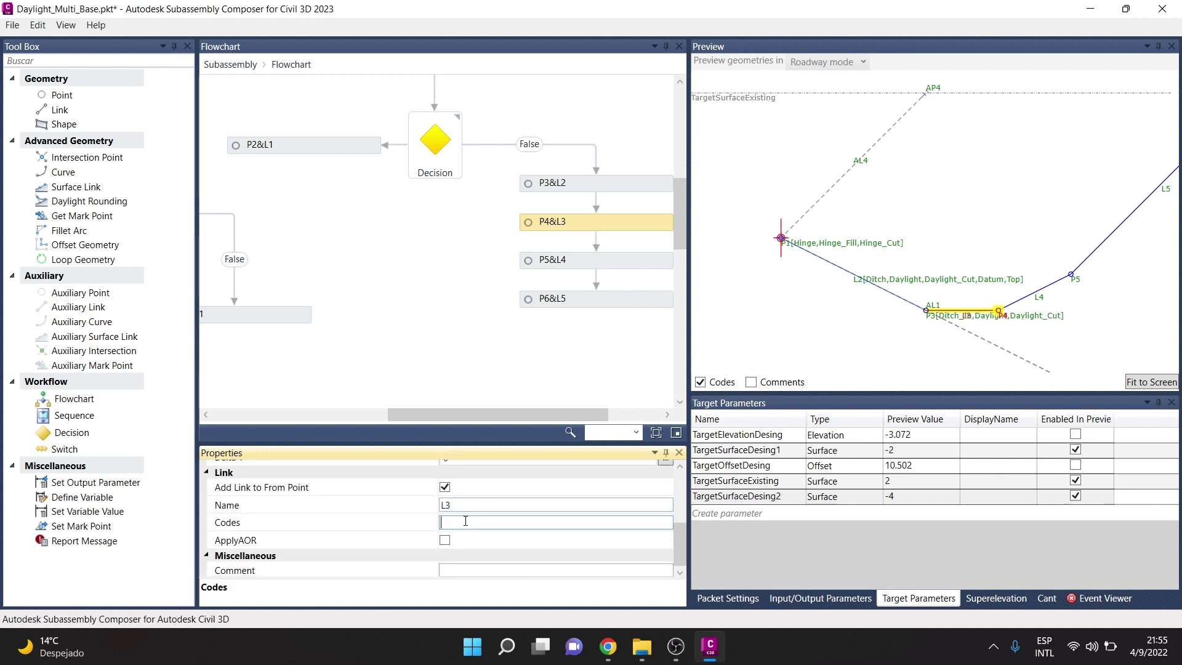
key(ctrl+v)
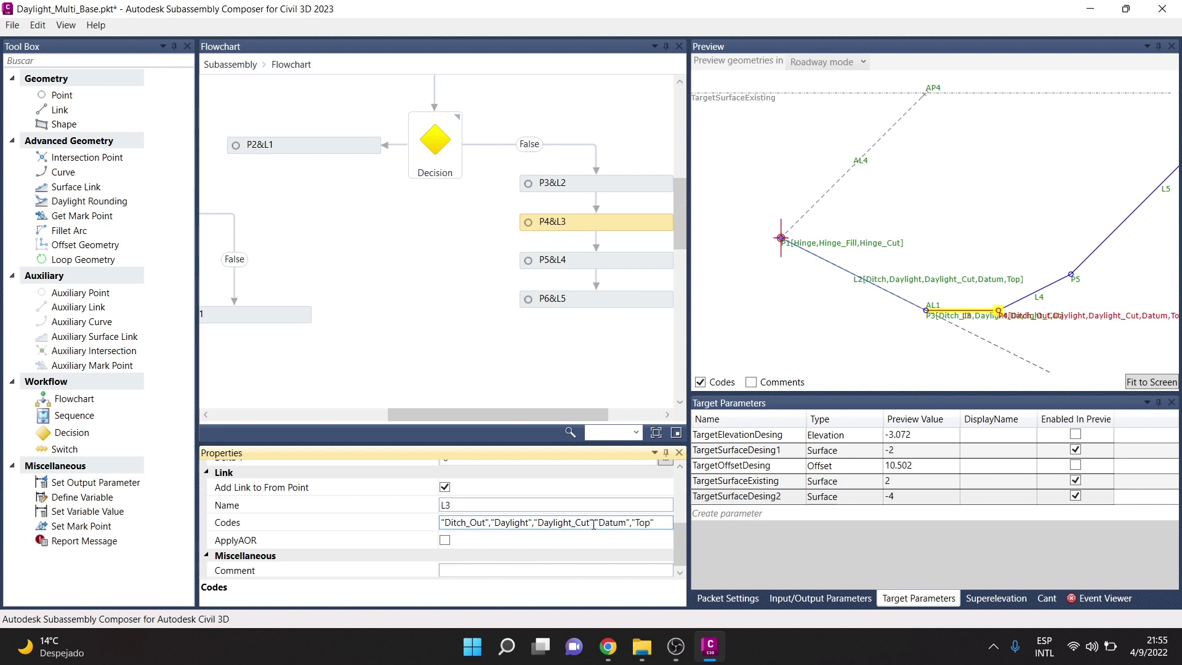
drag(596, 524, 490, 523)
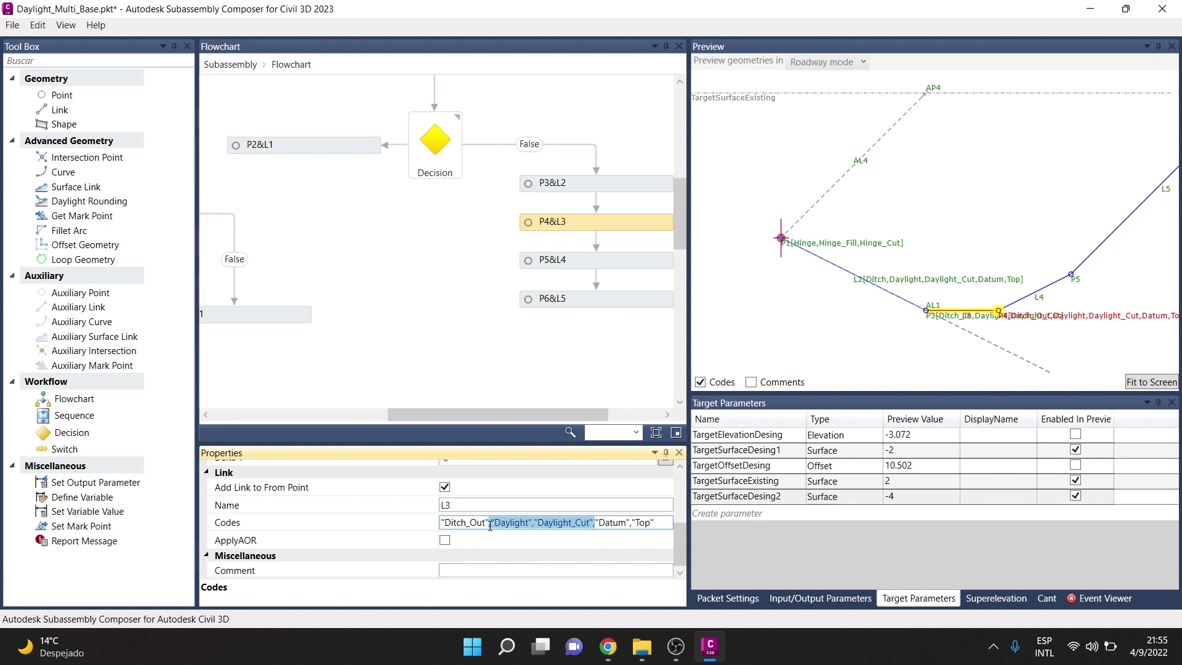
key(Delete)
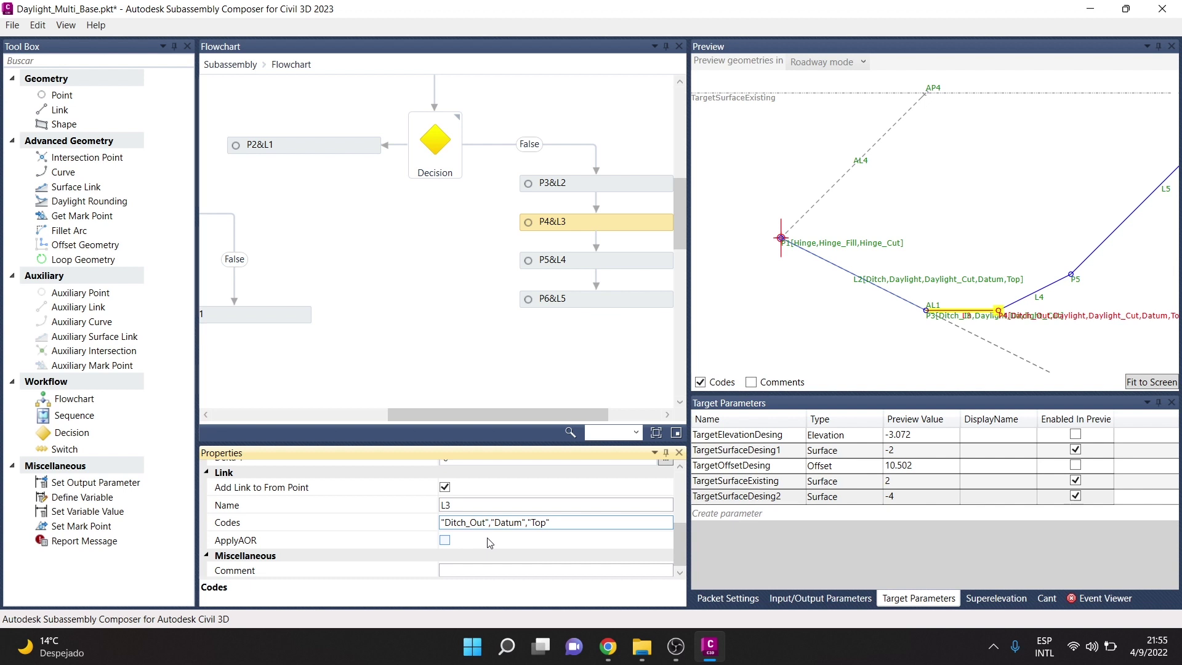
drag(487, 524, 466, 523)
key(Delete)
click(506, 325)
click(572, 229)
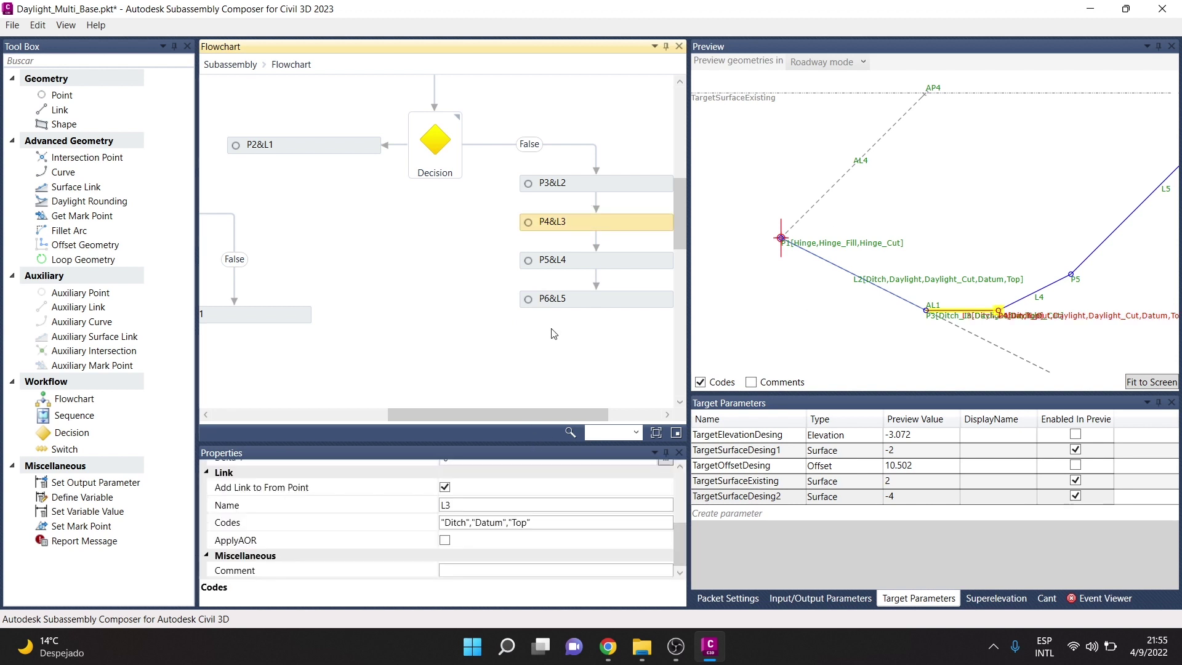
click(600, 261)
Code point P5 as Hinge_Out.
scroll(508, 546, up, 5)
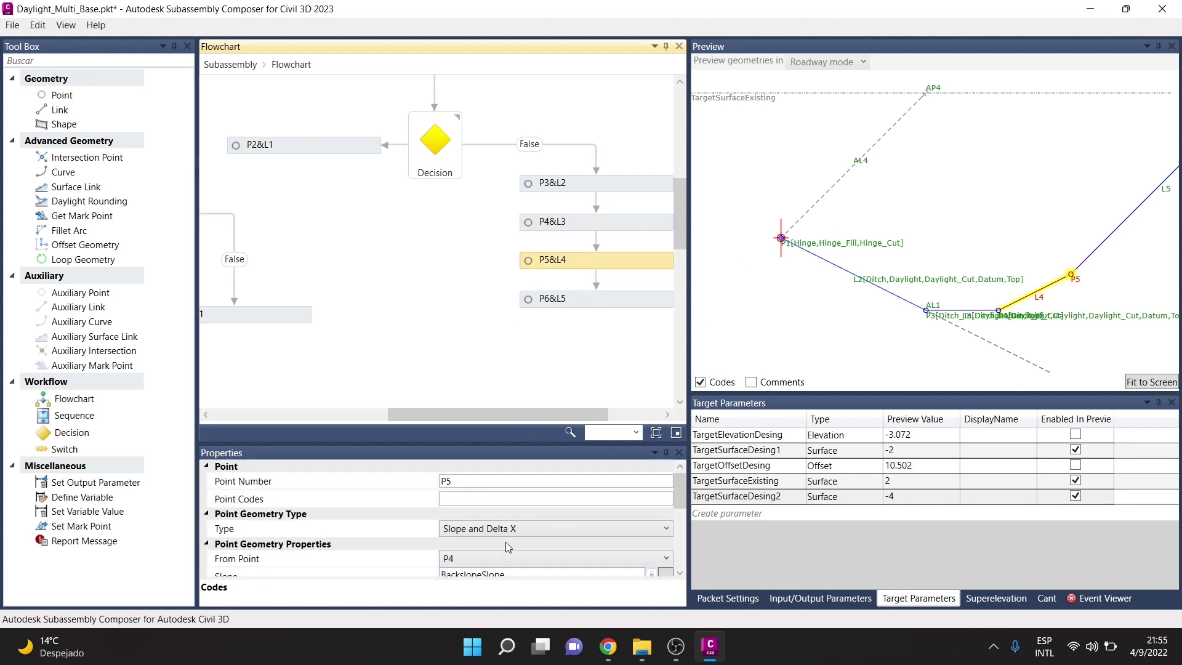
click(604, 225)
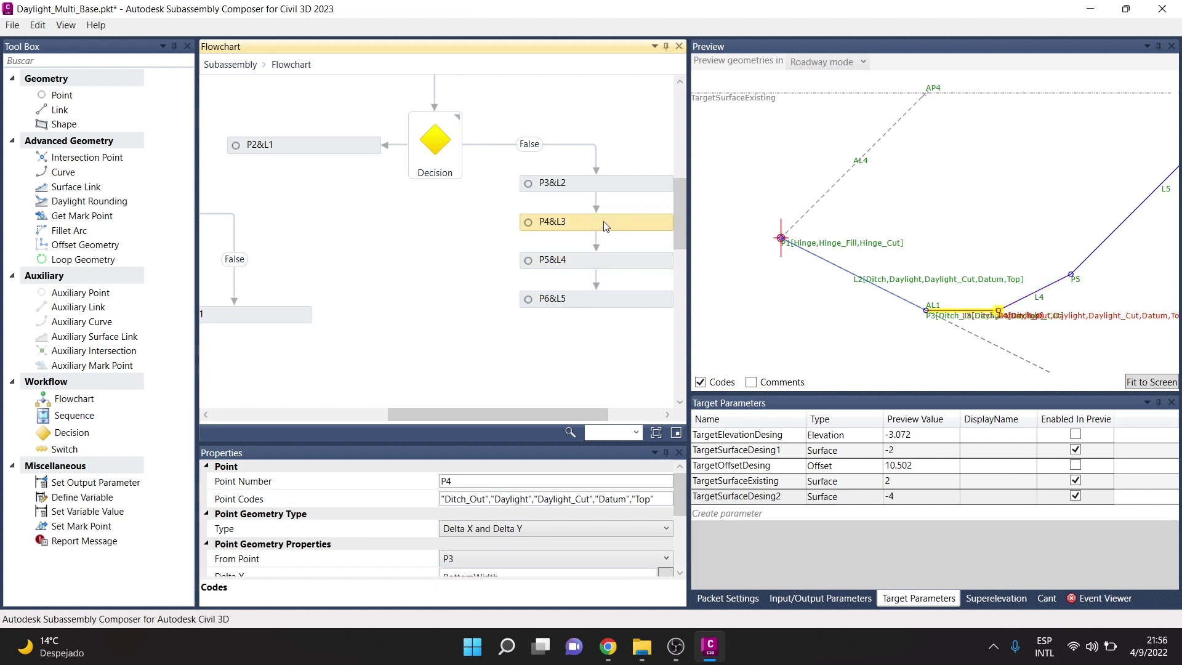
click(601, 256)
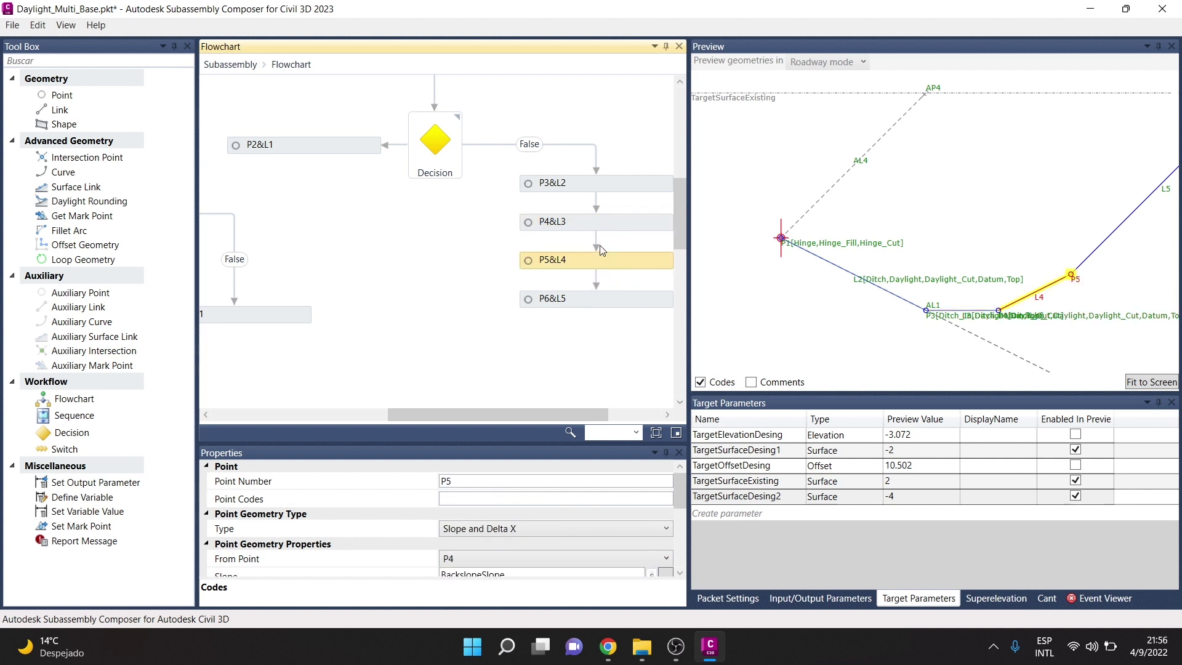
click(490, 501)
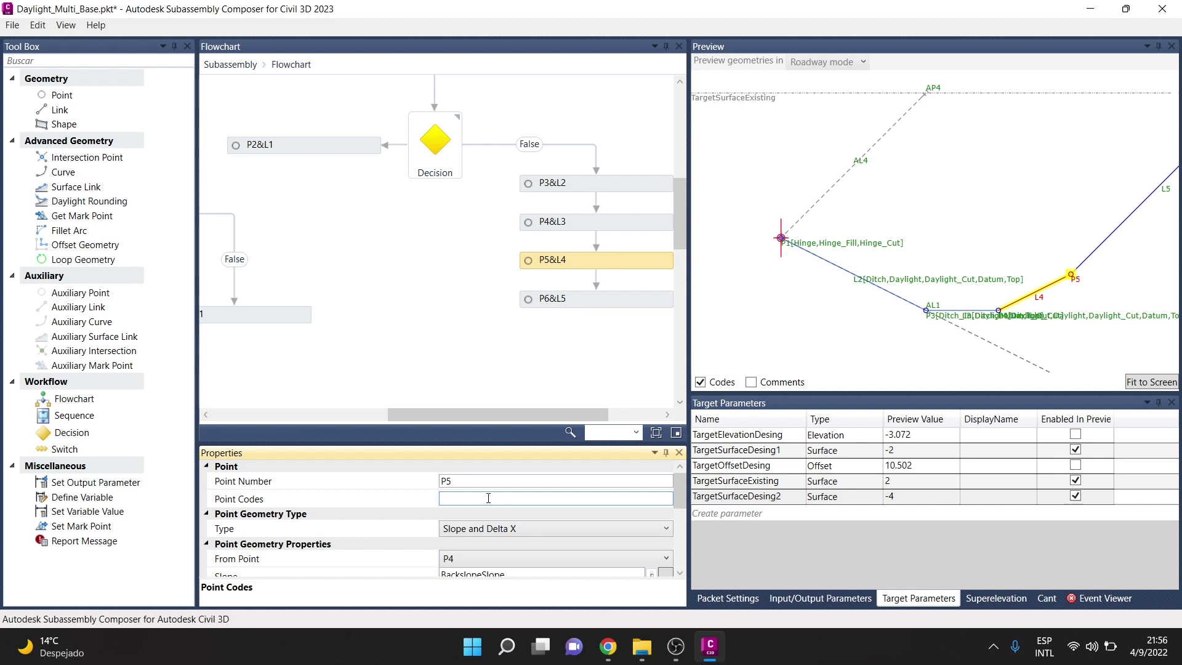
text("")
text(Hinge)
text(Out)
Code link L4 as Top, Datum, Ditch, Daylight_Cut.
scroll(504, 508, down, 3)
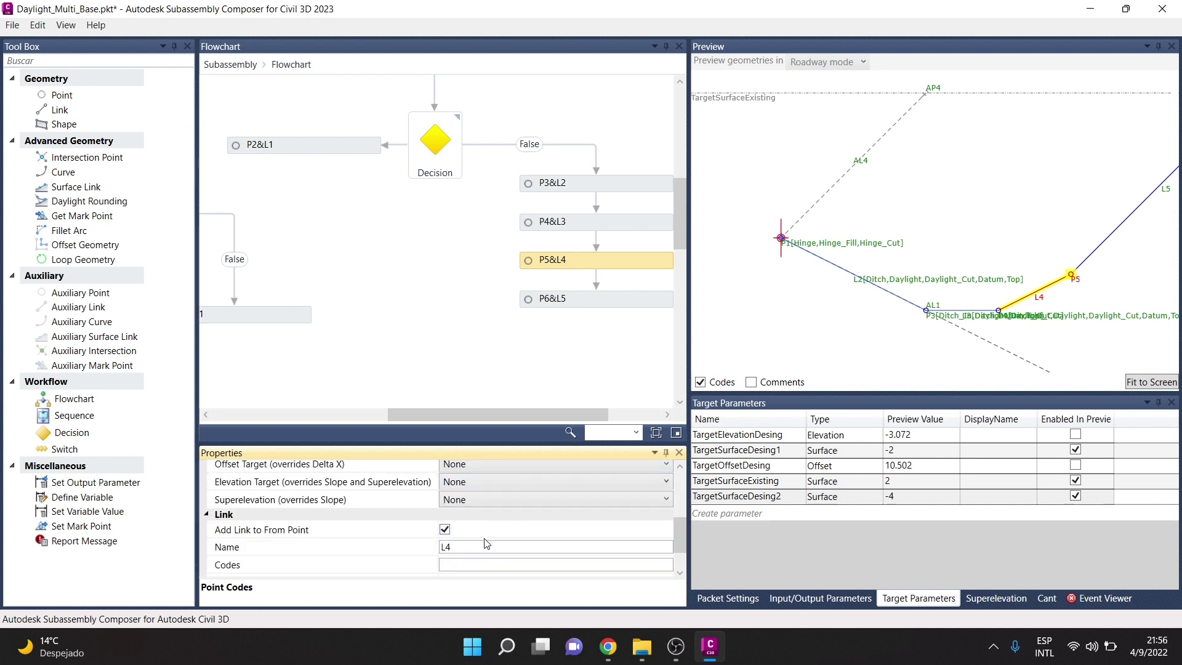
click(467, 563)
text(")
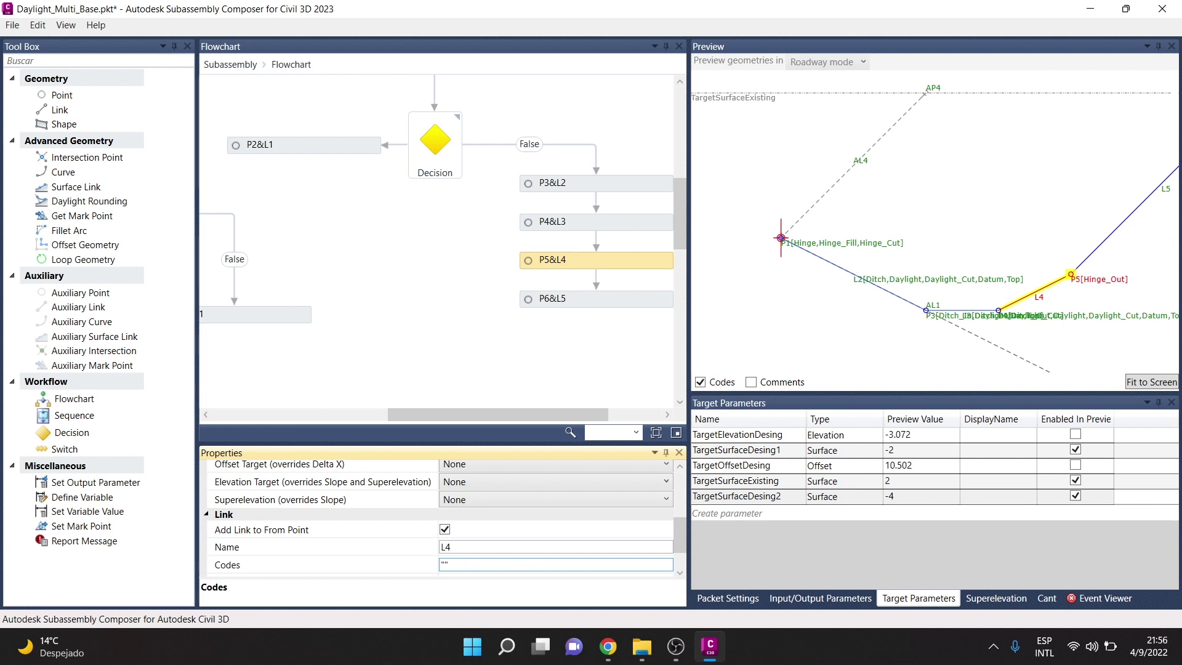
text(Top)
text(,)
text("")
text(Datum)
text("")
text(Di)
text(tch",)
text(Daylight_)
text(Cut)
drag(590, 565, 86, 554)
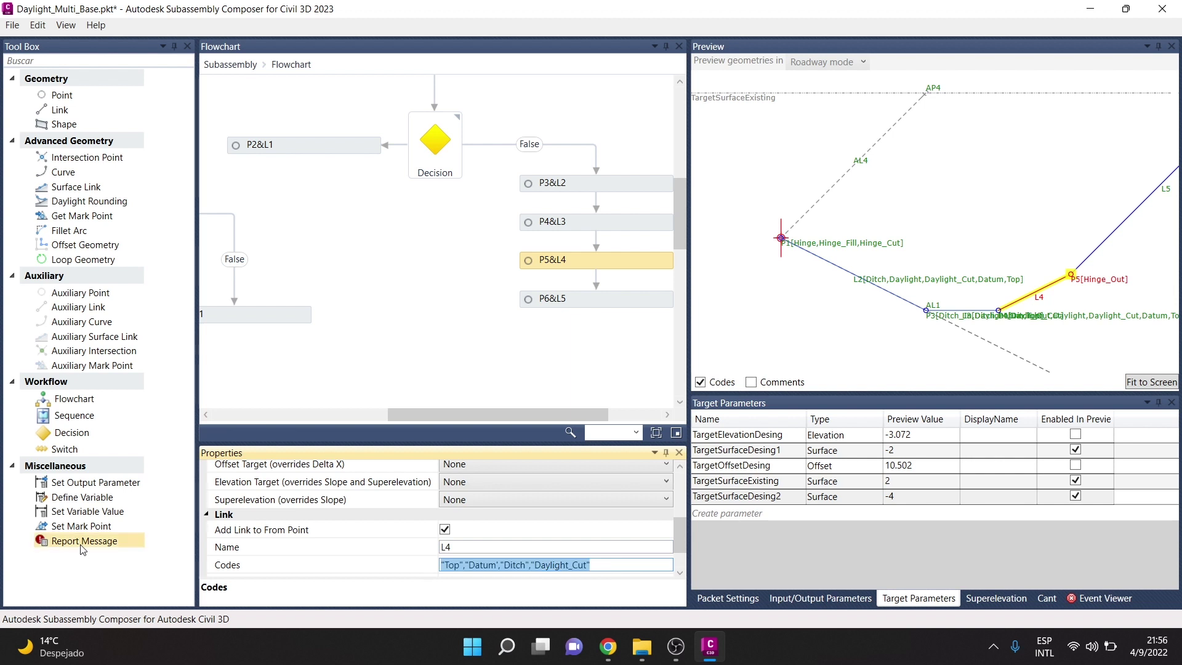
click(615, 300)
Paste the copied code list into link L5's Codes and delete the Ditch code.
click(492, 531)
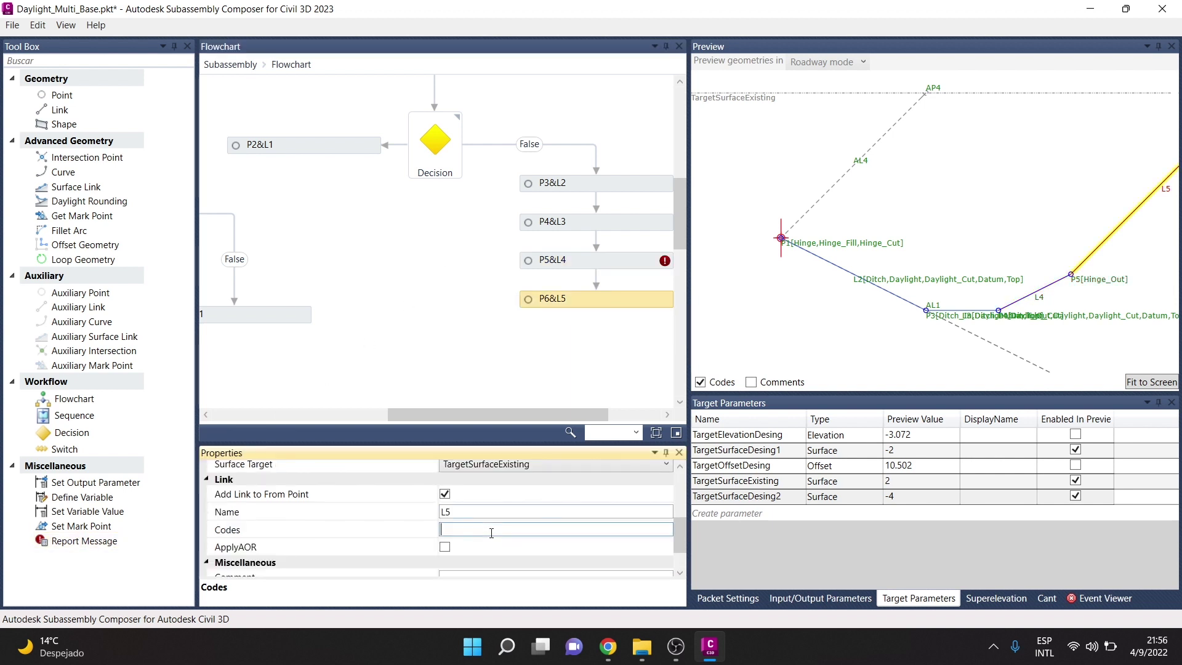
text("Top","Datum","Ditch","Daylight_Cut")
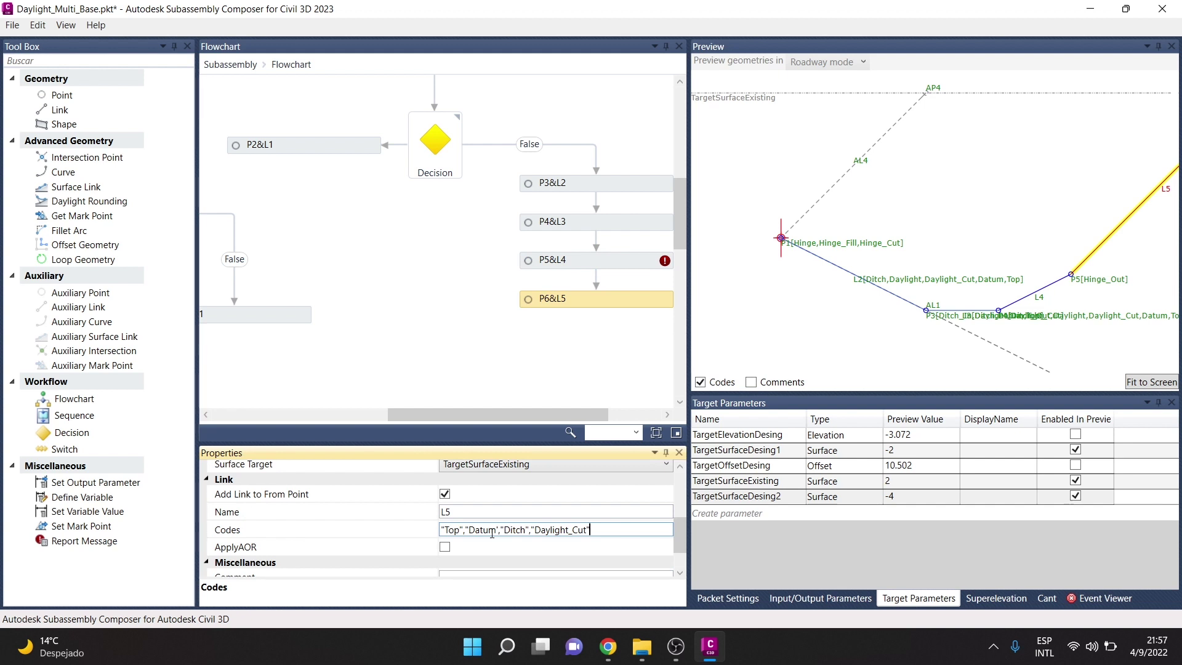
drag(566, 531, 526, 530)
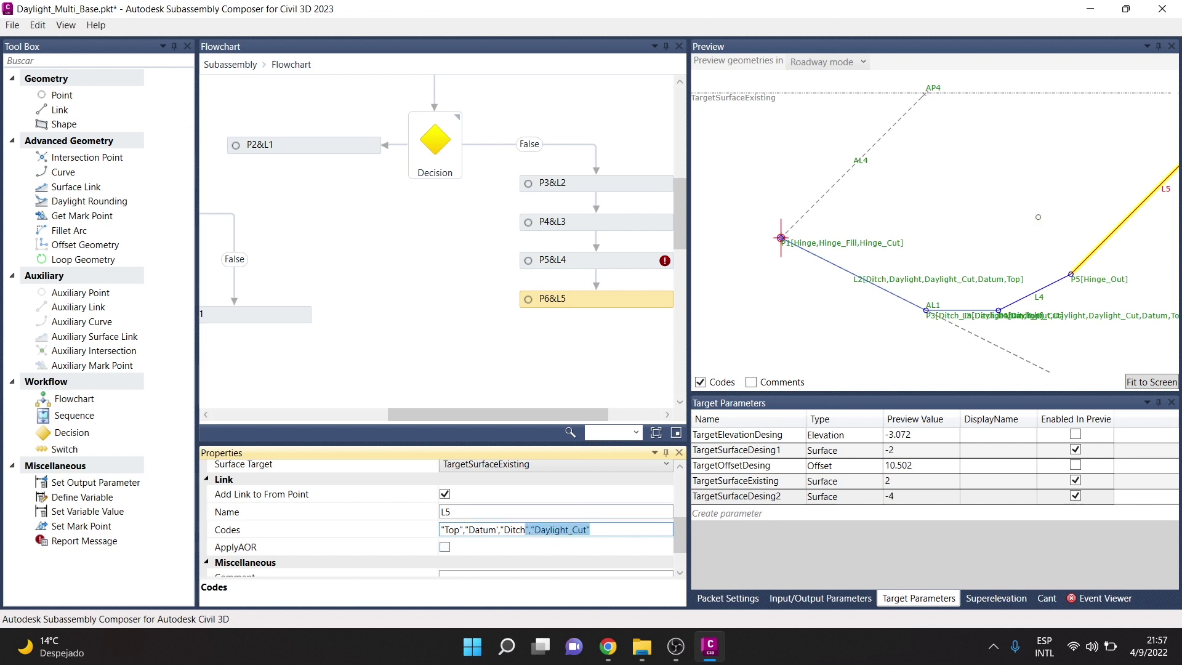
scroll(979, 212, down, 1)
scroll(979, 212, down, 1)
click(527, 530)
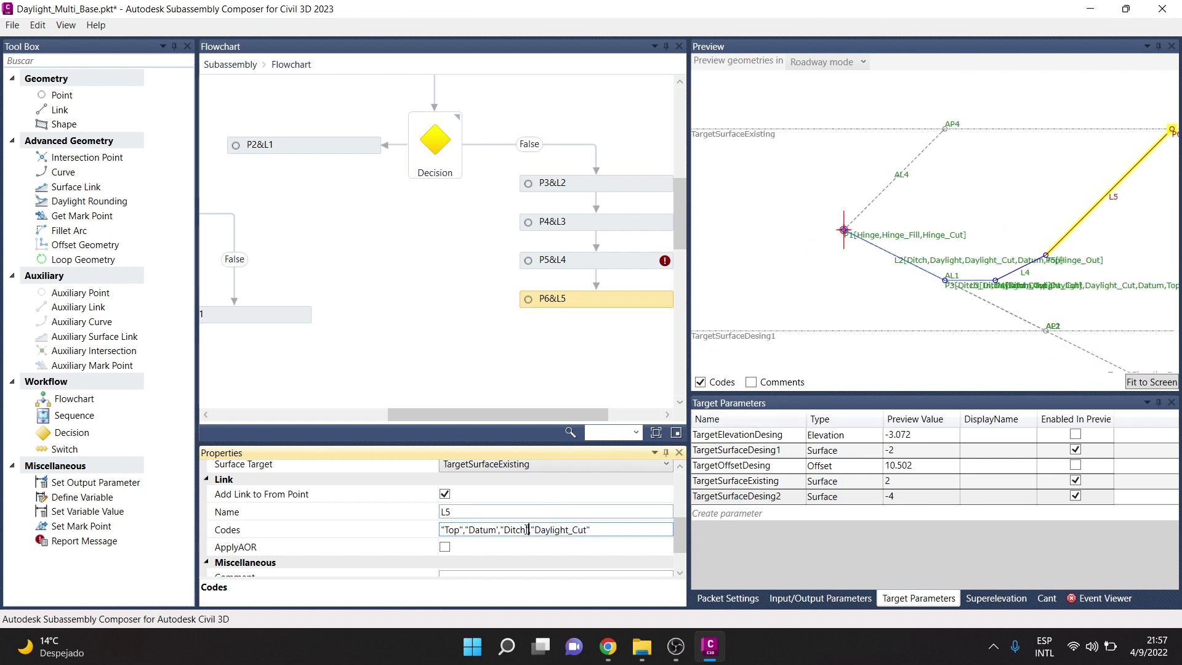
drag(528, 529, 500, 529)
key(Delete)
key(Delete)
Append a duplicate Daylight_Cut to L5's codes and trim it toward Daylight.
drag(559, 531, 499, 533)
key(ctrl+c)
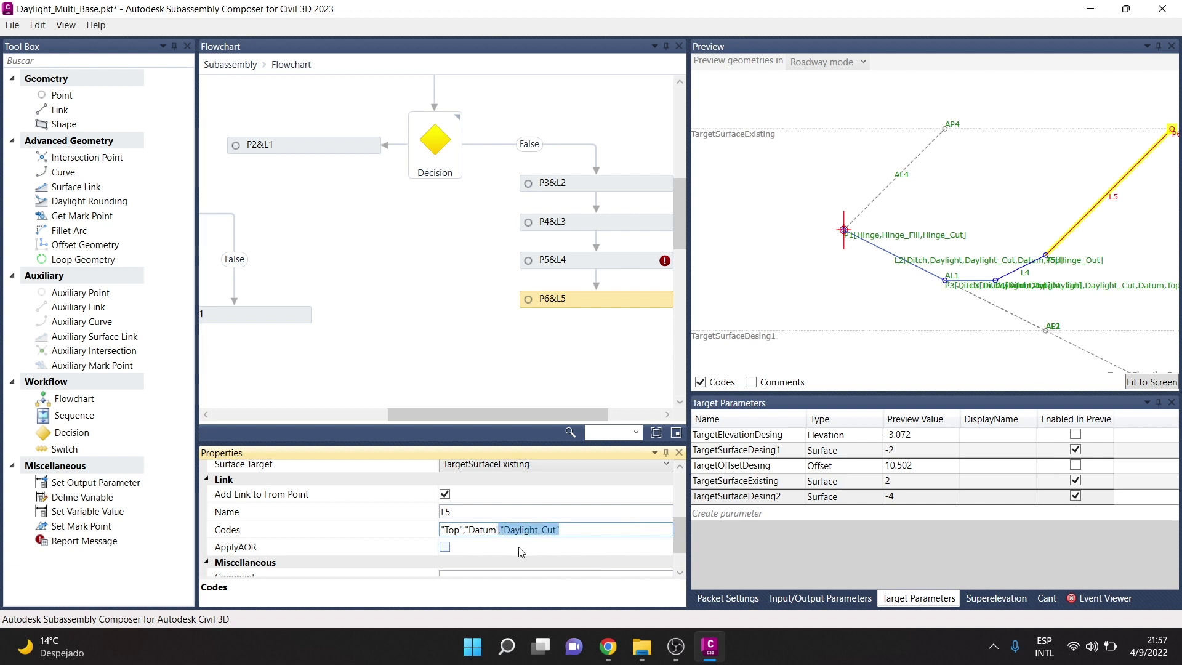
key(End)
text(,,)
key(ctrl+v)
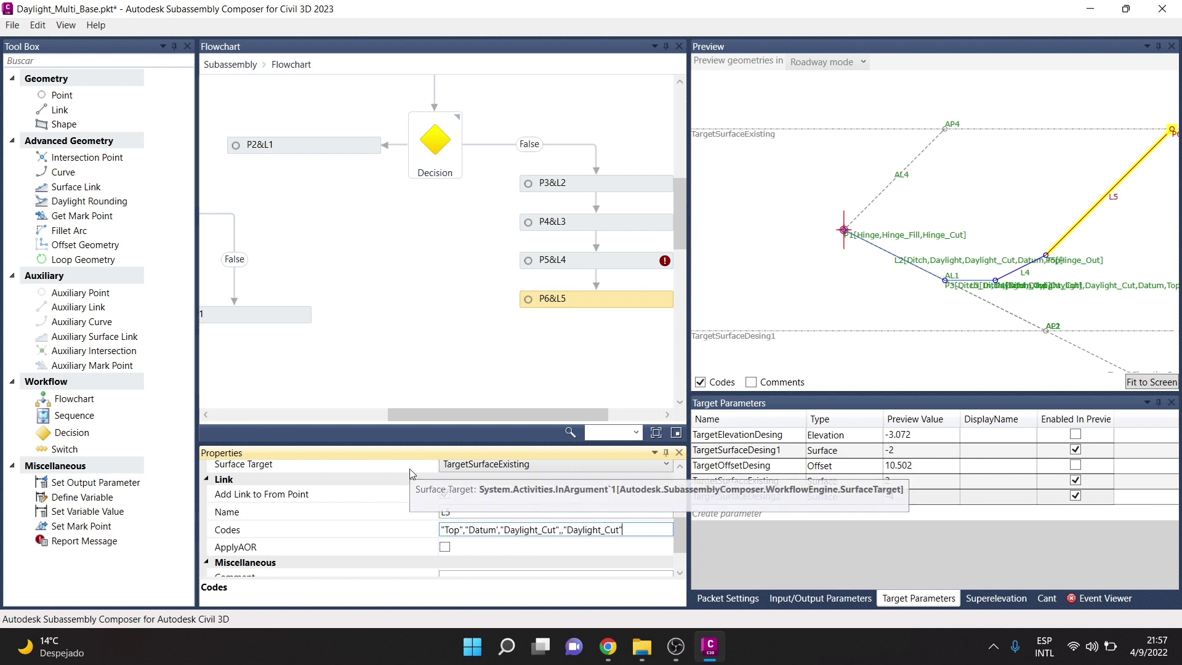
text(")
key(BackSpace)
key(BackSpace)
key(BackSpace)
click(319, 204)
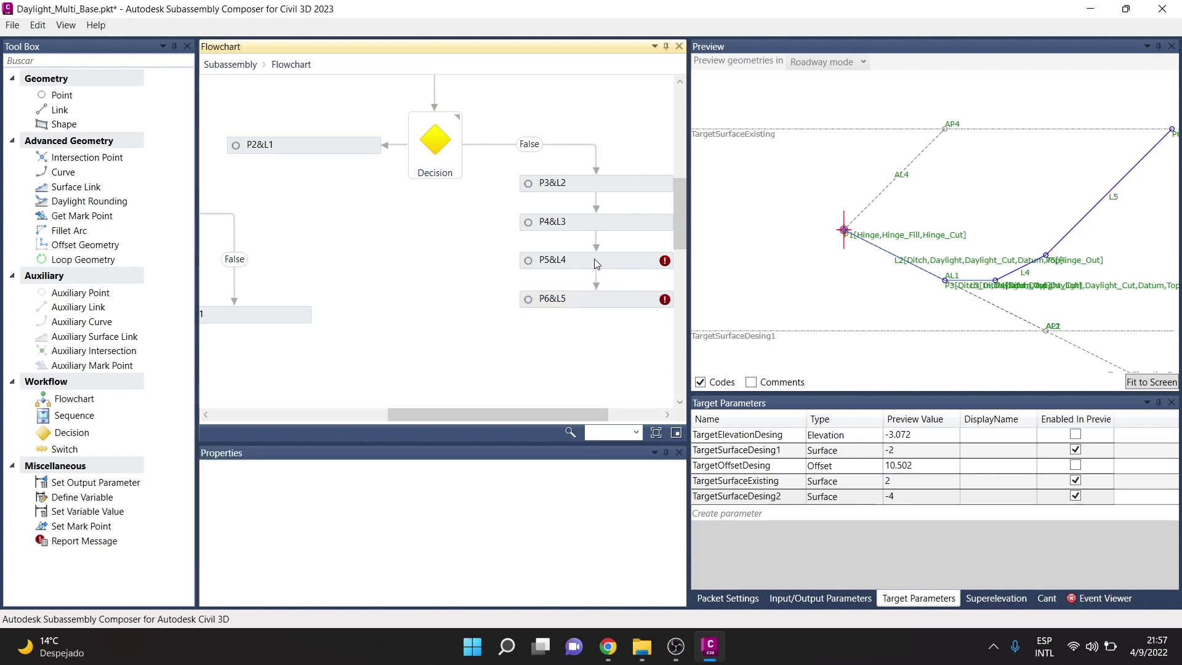
In the P5&L4 step, fix the stray quote after Datum in link L4's codes.
click(620, 254)
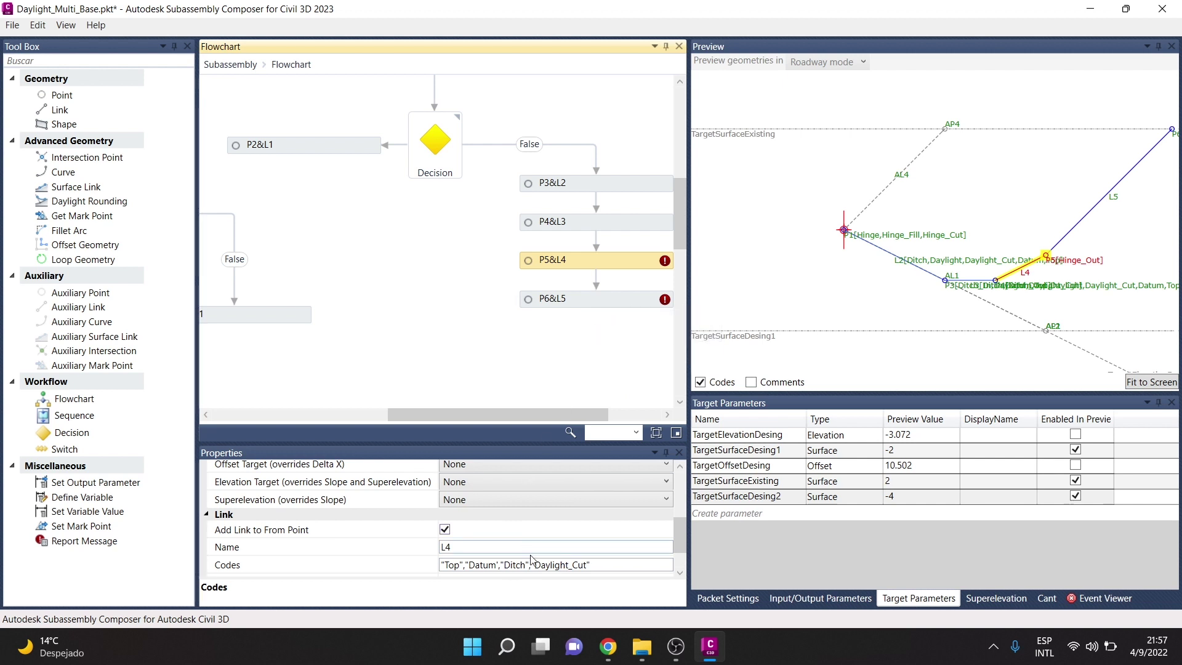
scroll(533, 560, up, 5)
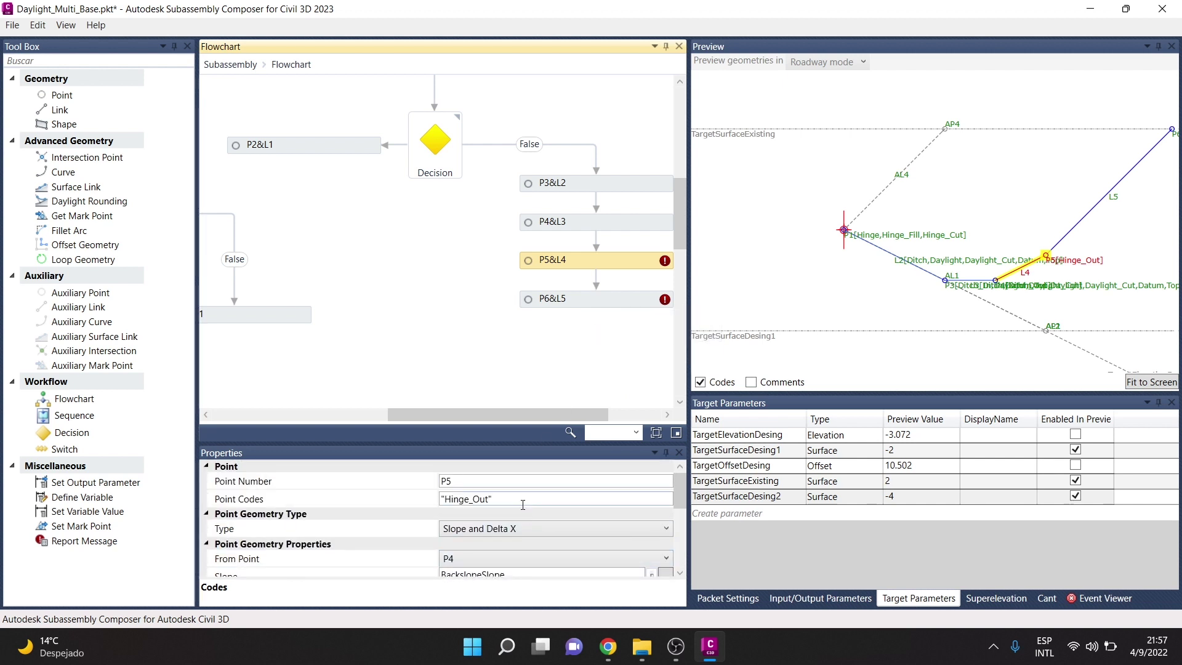
scroll(523, 504, down, 5)
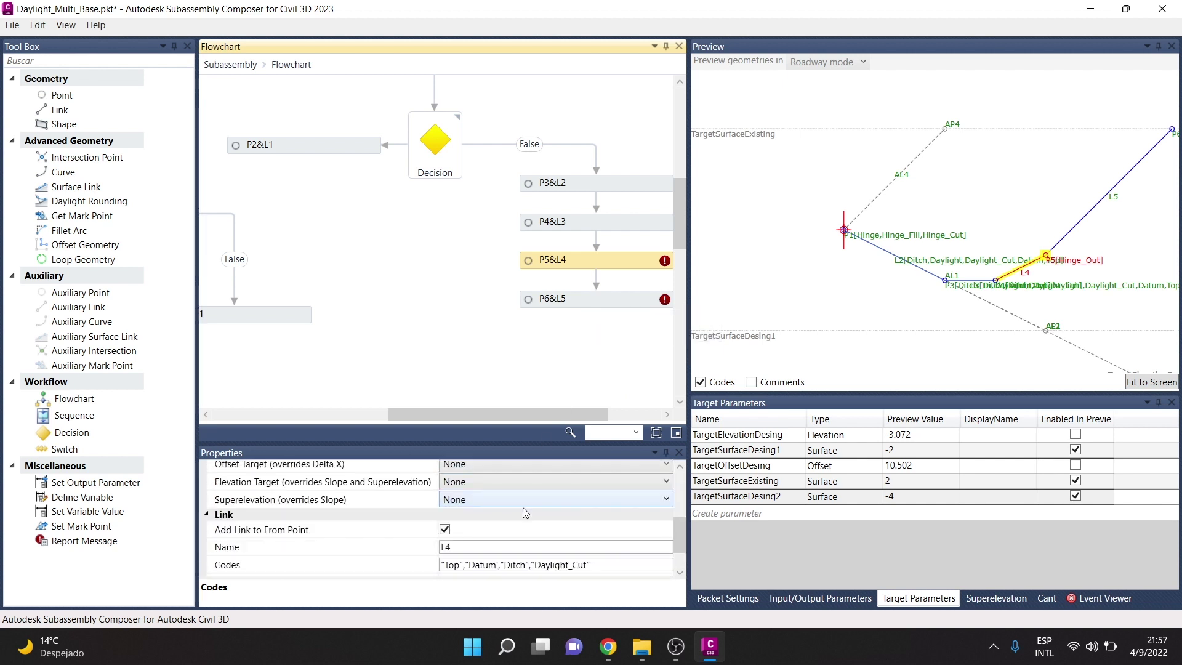
click(498, 564)
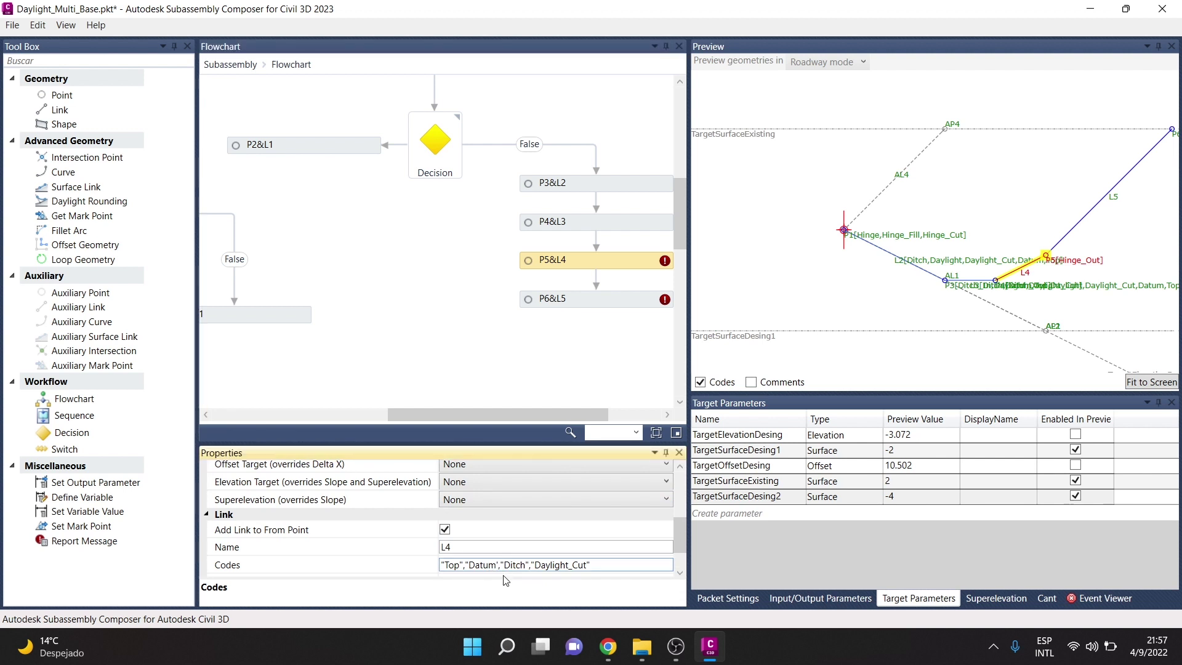
key(BackSpace)
text("")
key(BackSpace)
Remove the extra quote after Datum in L5's codes, leaving Top, Datum, Daylight_Cut, Daylight, and clear the errors.
click(607, 299)
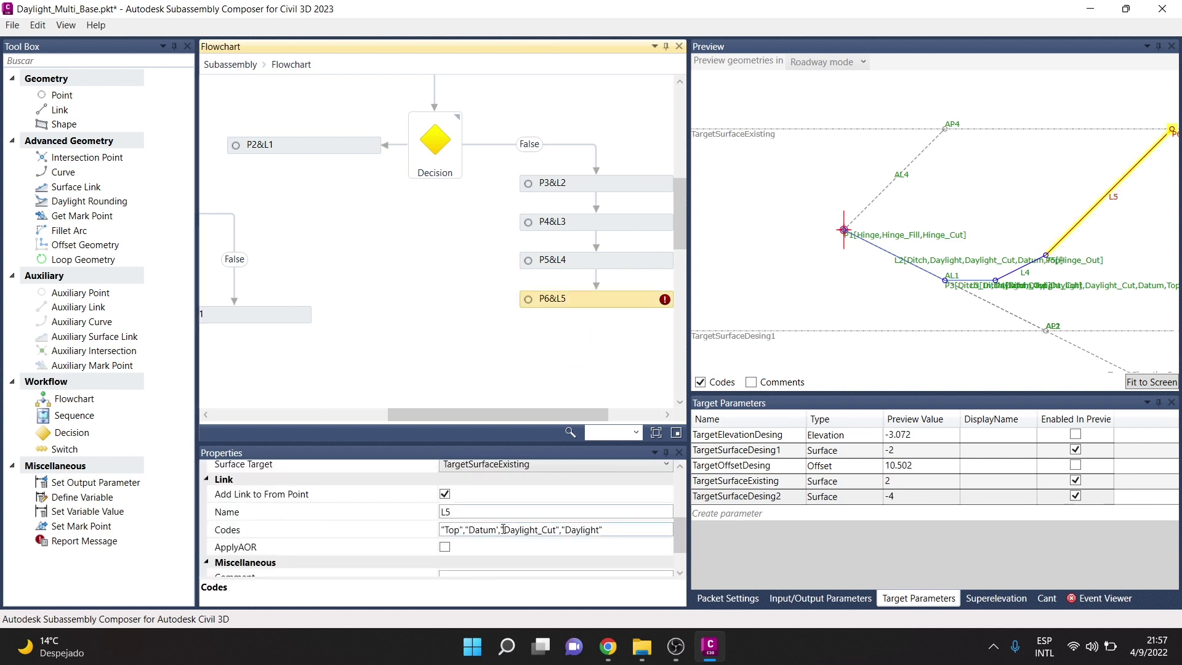
click(504, 529)
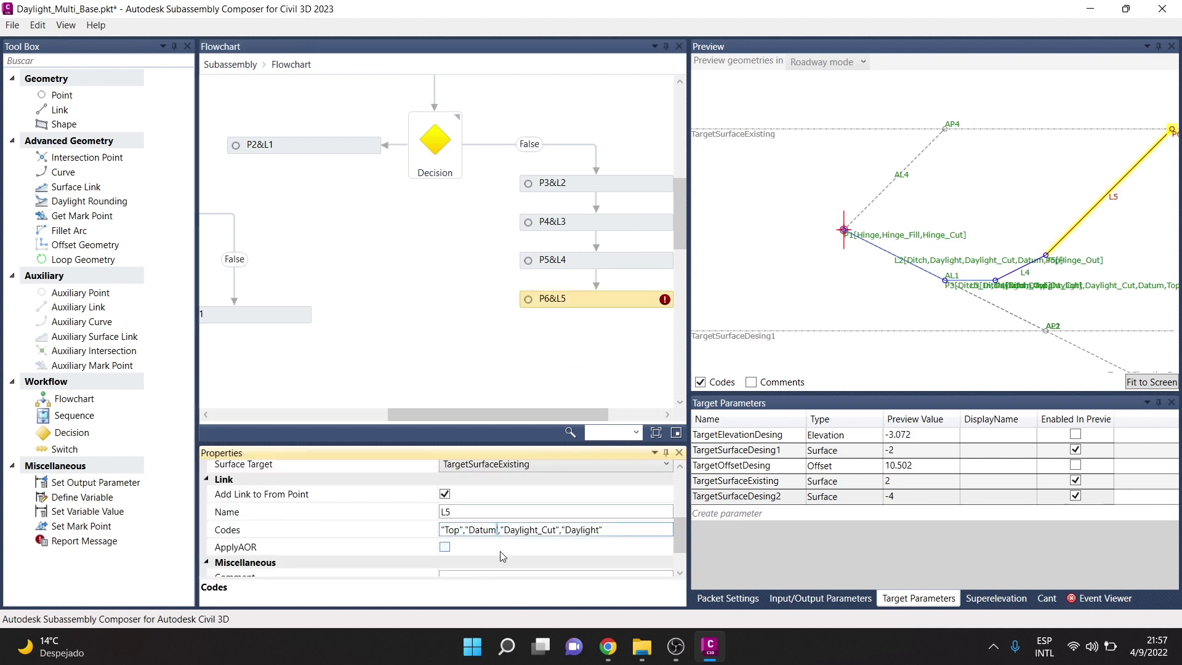
text(")
key(BackSpace)
click(587, 259)
click(596, 296)
mouse_move(446, 417)
mouse_down()
mouse_move(542, 415)
mouse_move(305, 412)
mouse_move(611, 402)
mouse_up()
scroll(527, 362, up, 2)
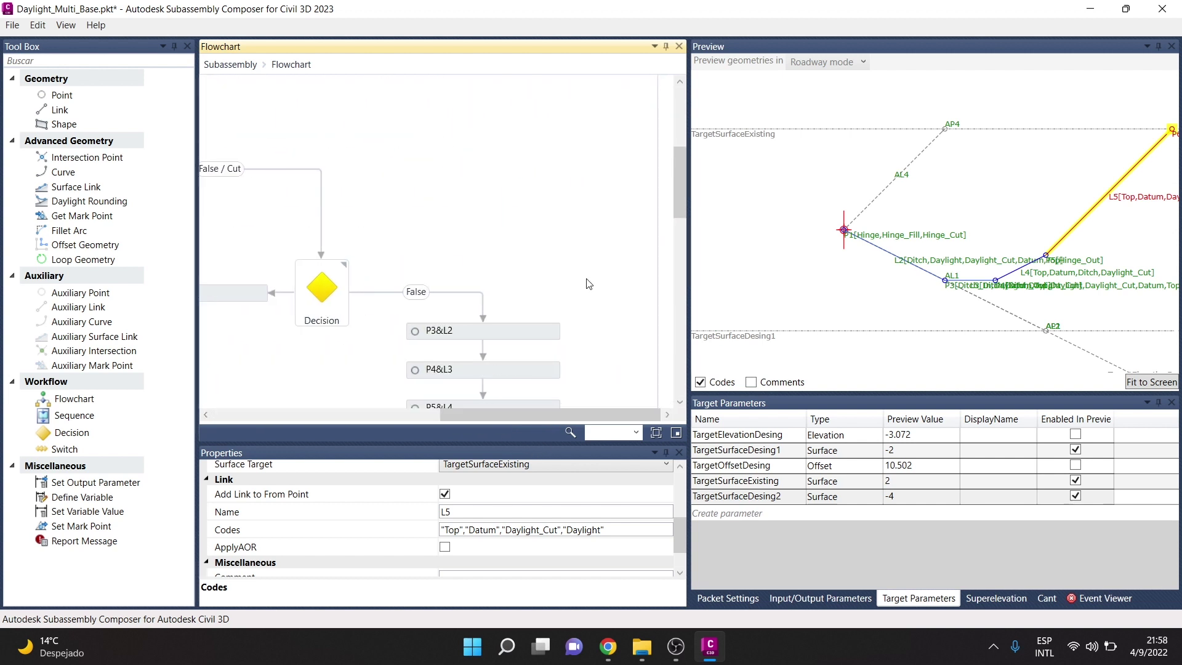
scroll(588, 283, down, 1)
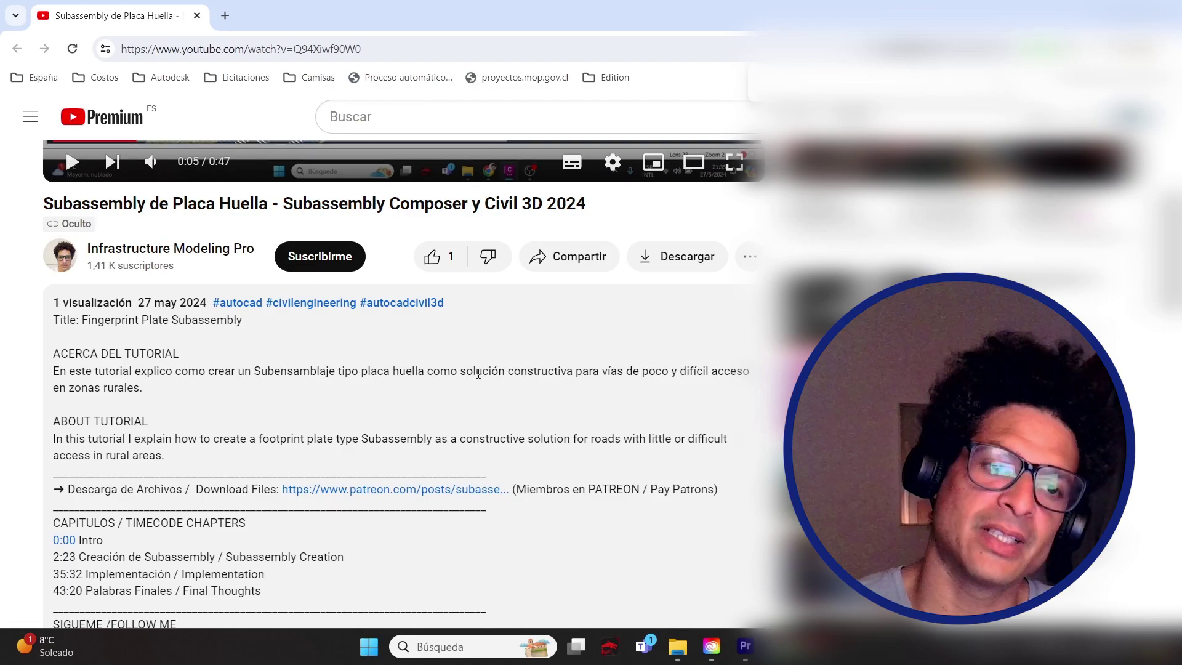
Subscribe to the Infrastructure Modeling Pro channel and like the tutorial video.
scroll(179, 417, down, 1)
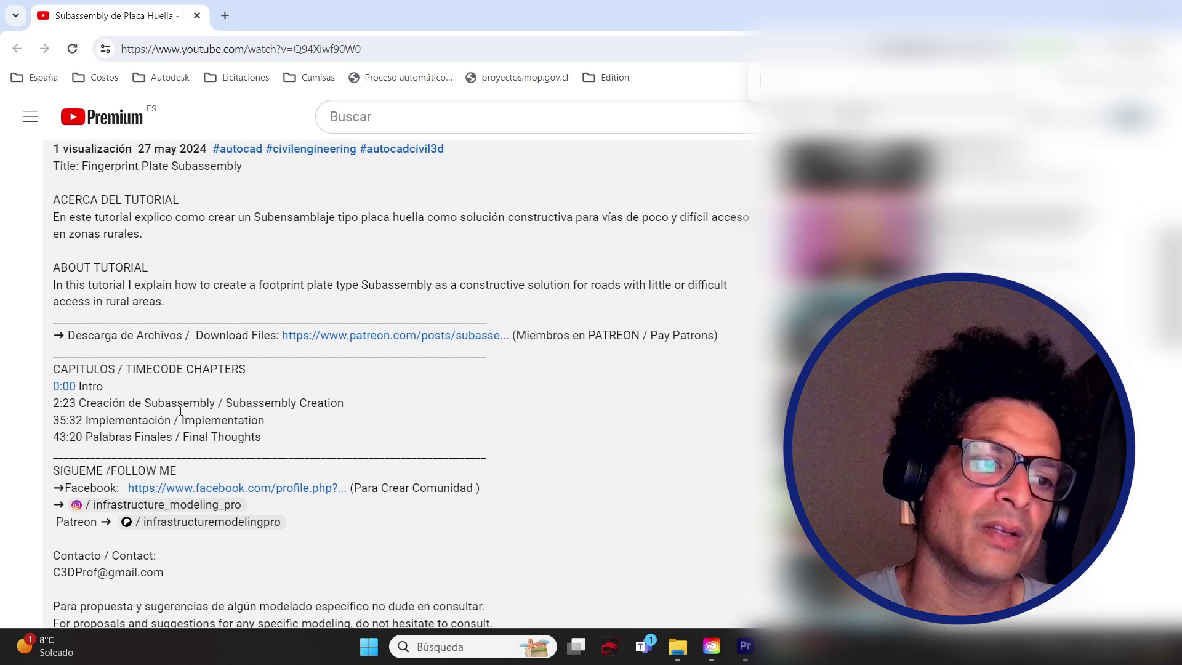
scroll(180, 410, down, 1)
scroll(109, 426, down, 2)
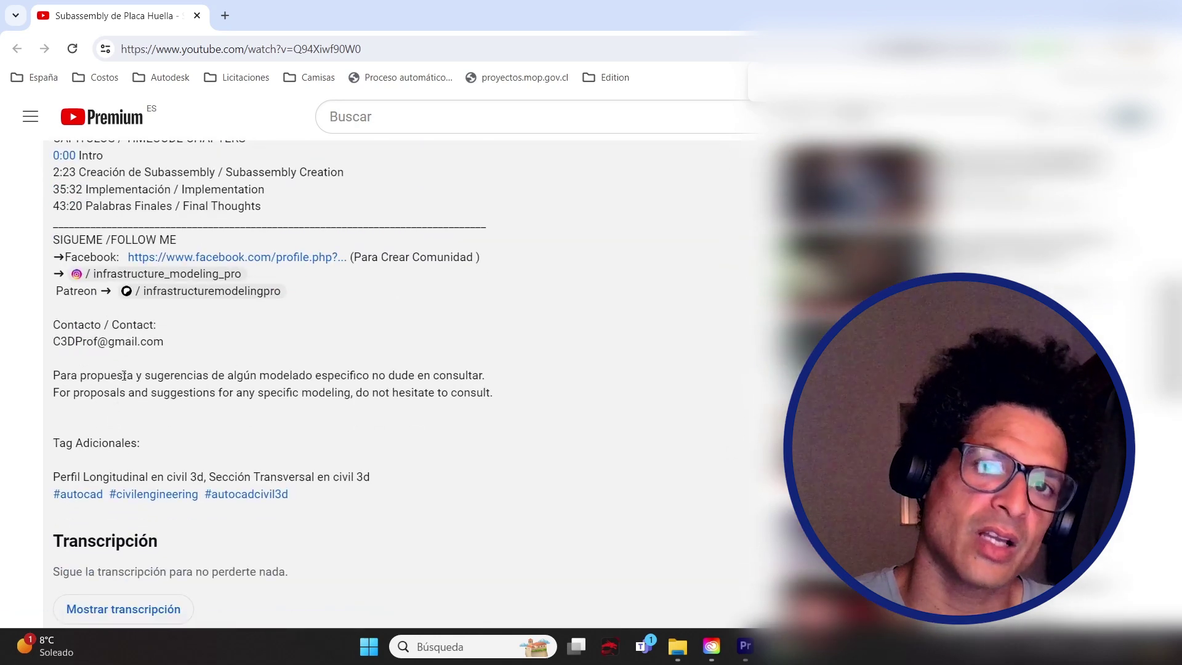
scroll(347, 448, up, 4)
scroll(348, 448, up, 2)
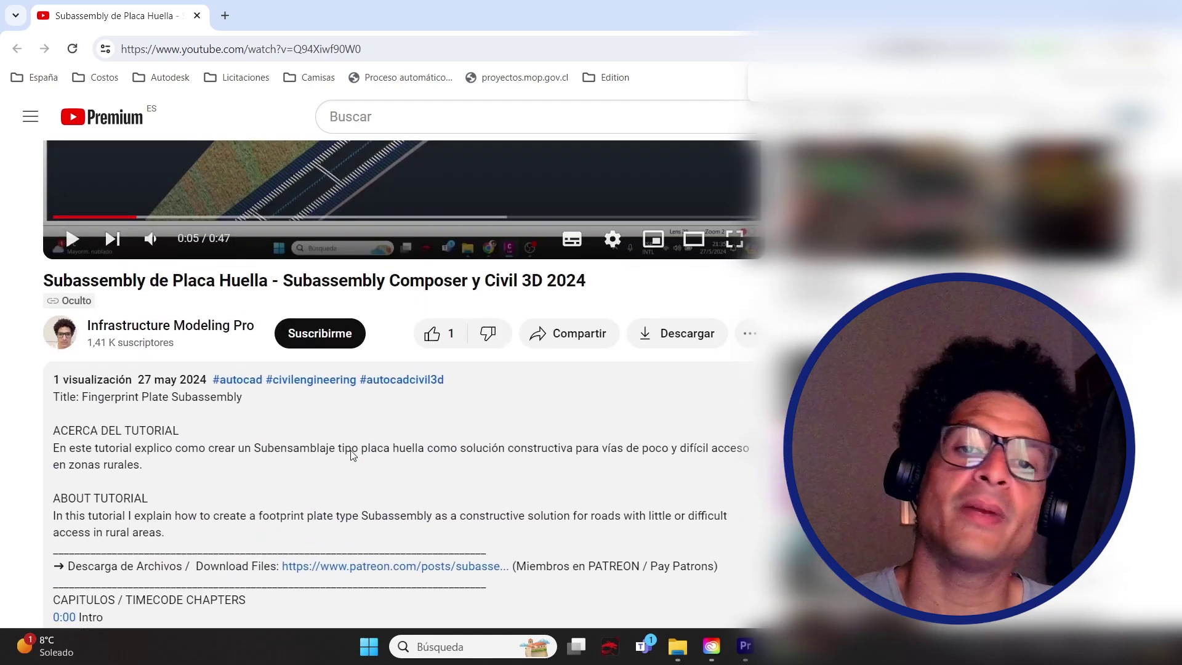
click(292, 334)
click(433, 334)
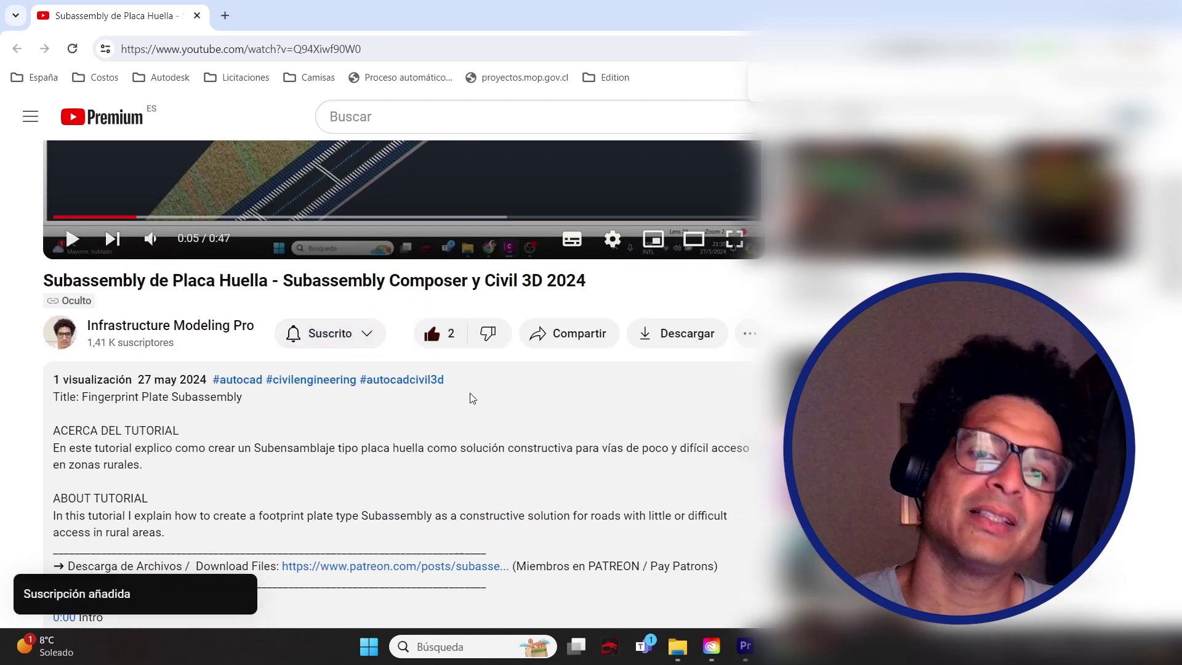